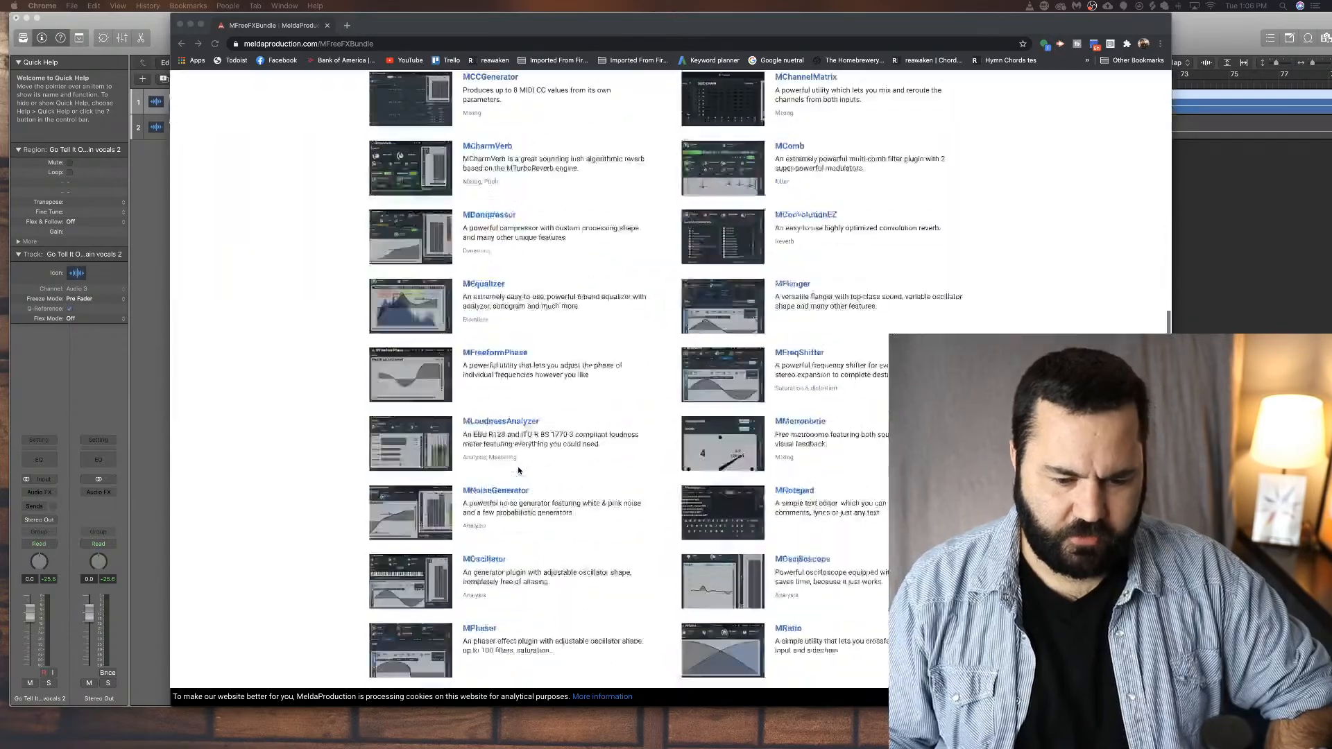
Step: Return to the top of the MFreeFXBundle page, reposition the browser window, and minimize it
scroll(519, 471, "up", 3)
scroll(518, 471, "up", 20)
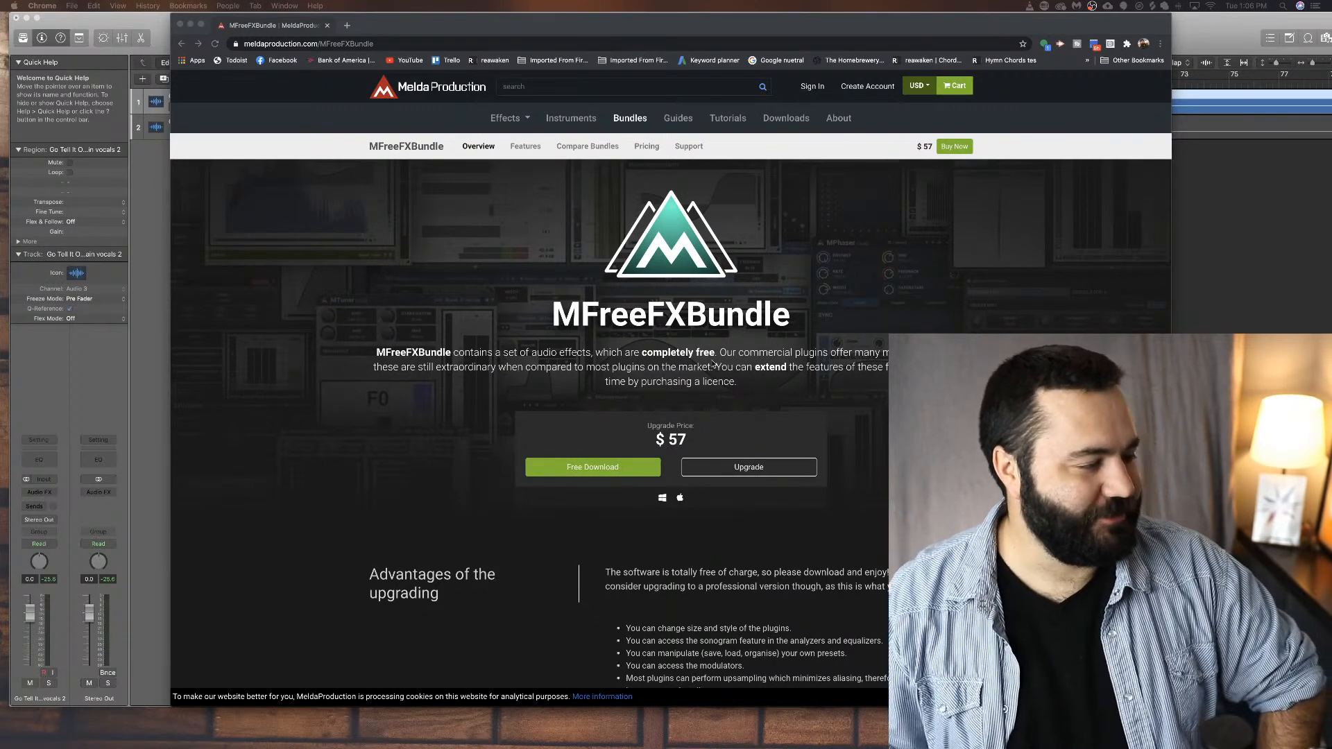
left_click_drag(569, 24, 647, 33)
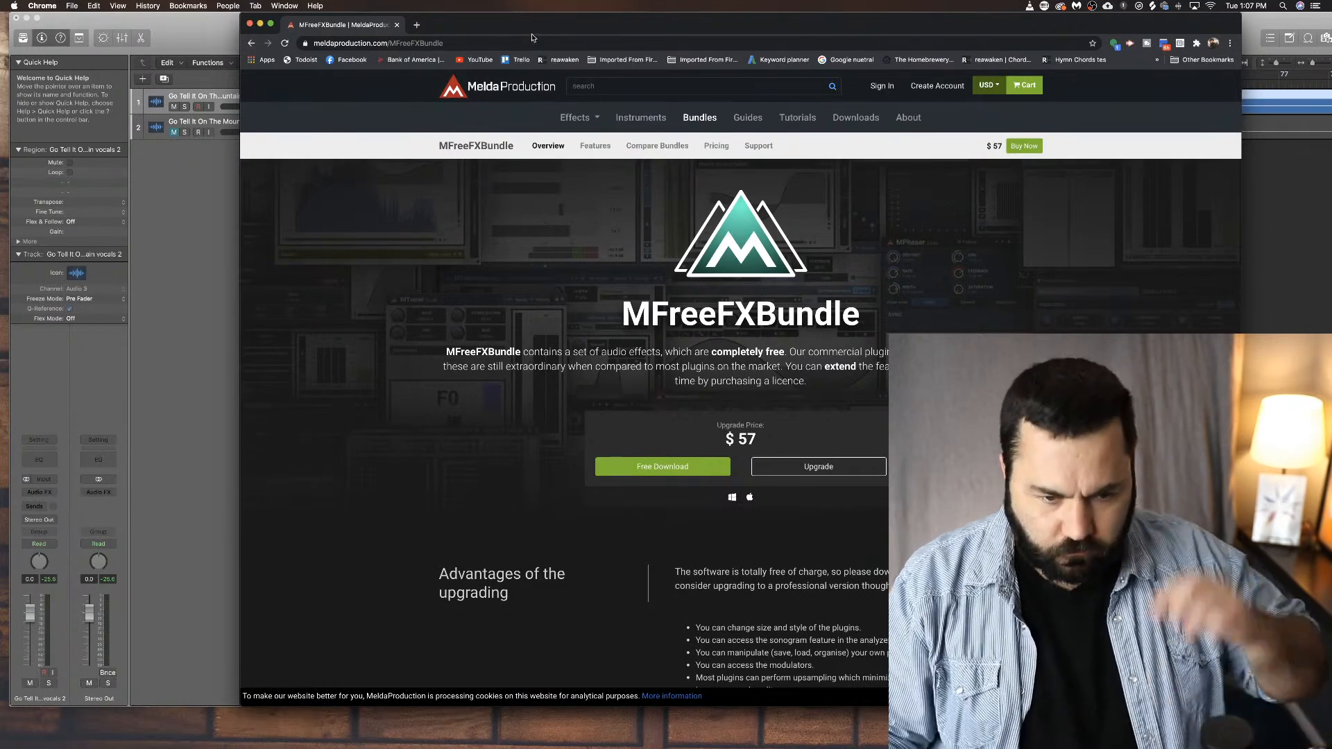
left_click(261, 24)
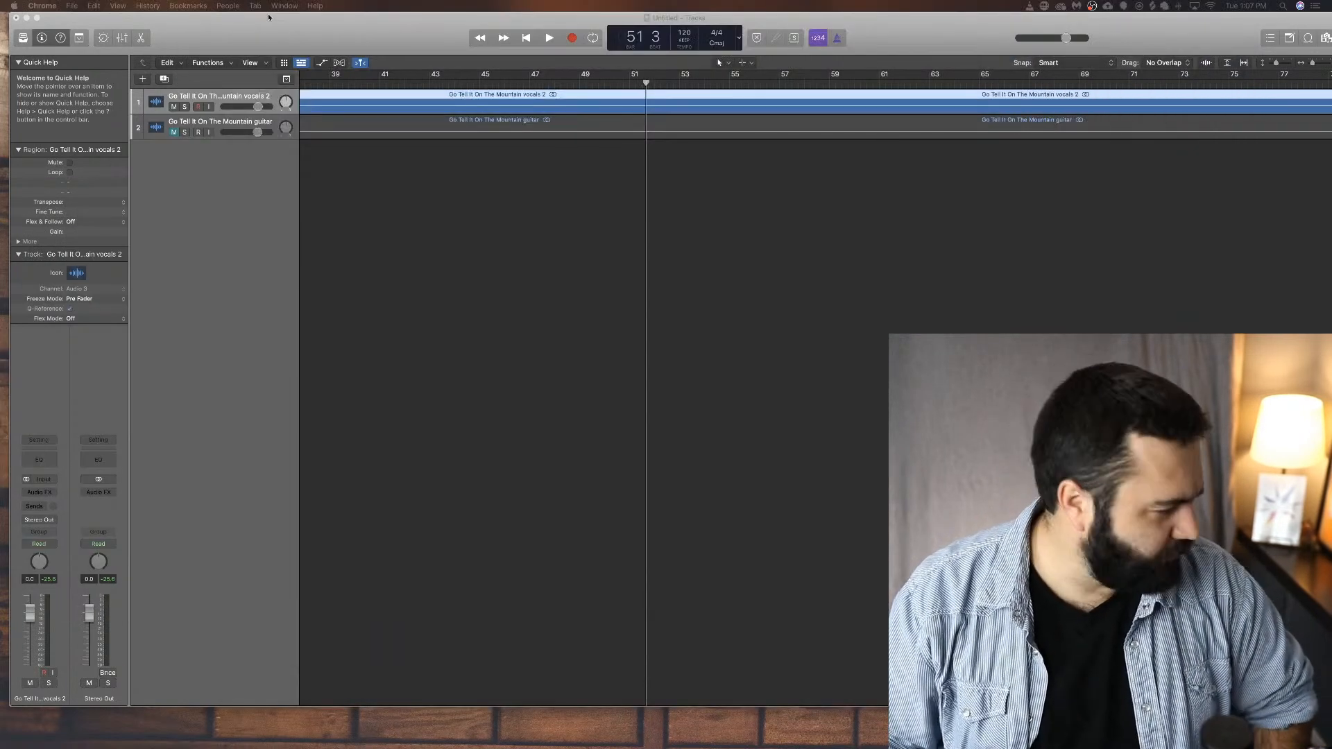
Step: Open MeldaProduction's MFreeFXBundle page from the Google results for "melda free bundle" and enlarge the browser window to show it
mouse_move(209, 742)
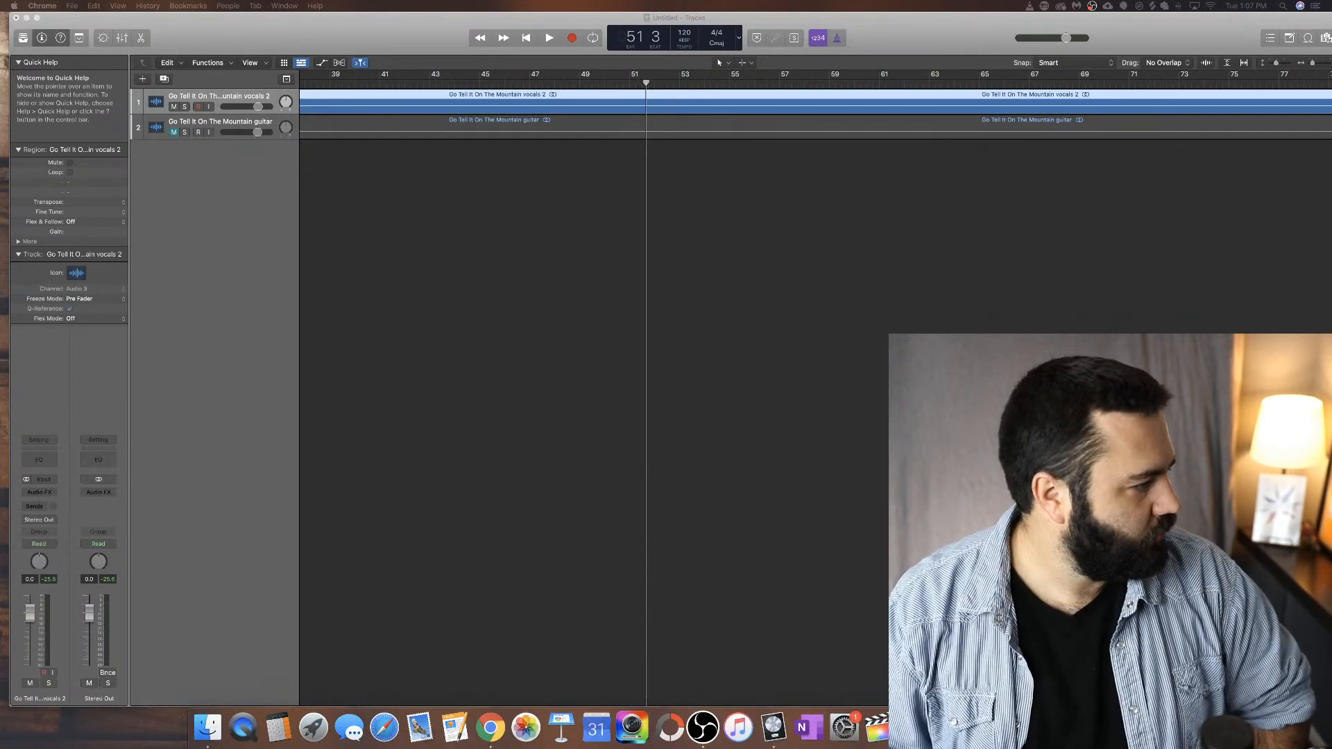
mouse_move(295, 29)
left_mouse_down()
mouse_move(359, 302)
mouse_move(289, 27)
left_mouse_up()
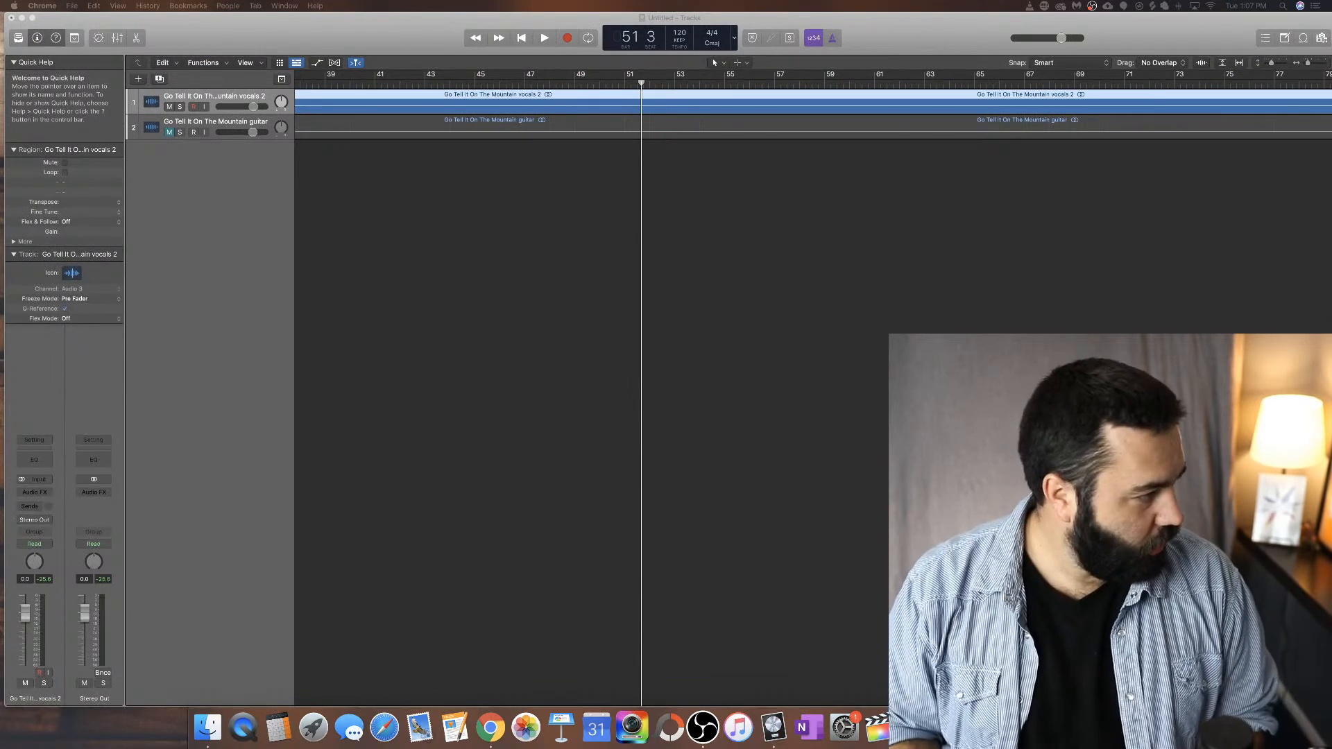
left_click_drag(635, 1, 483, 81)
left_click(517, 235)
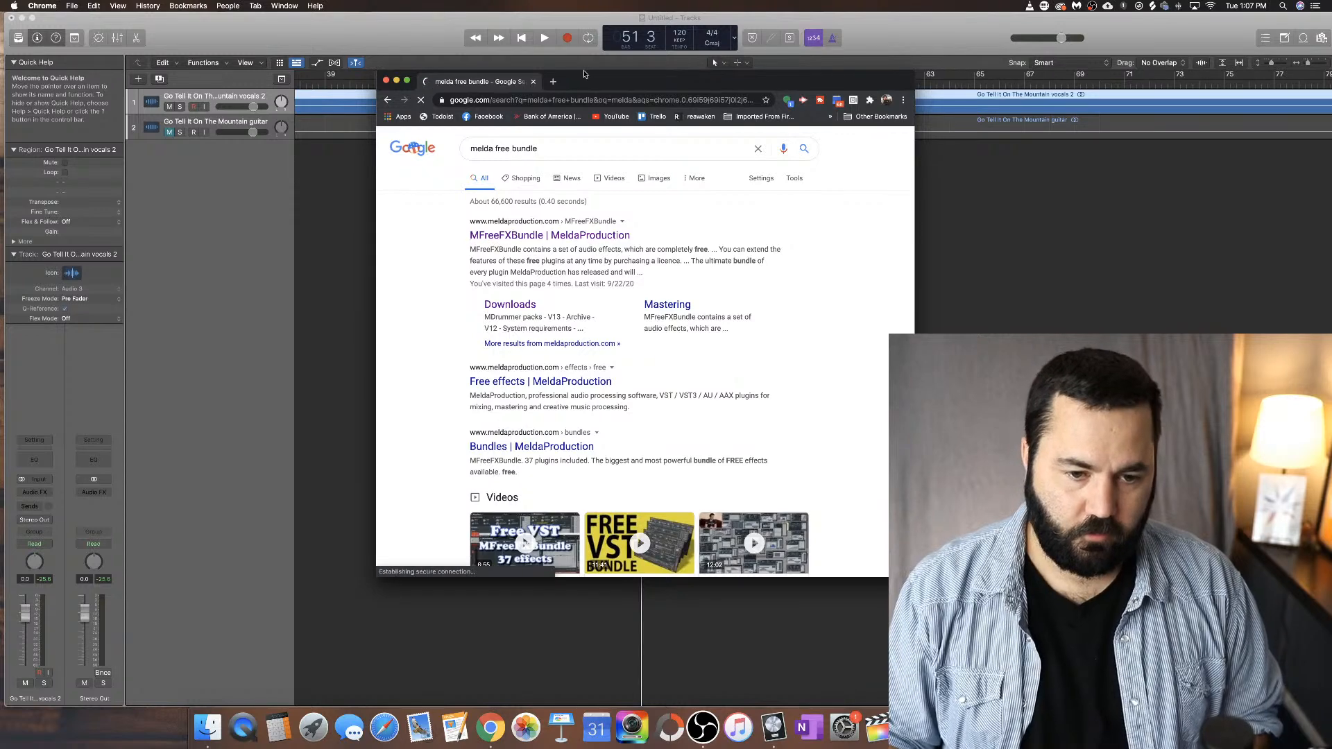
left_click_drag(585, 73, 396, 21)
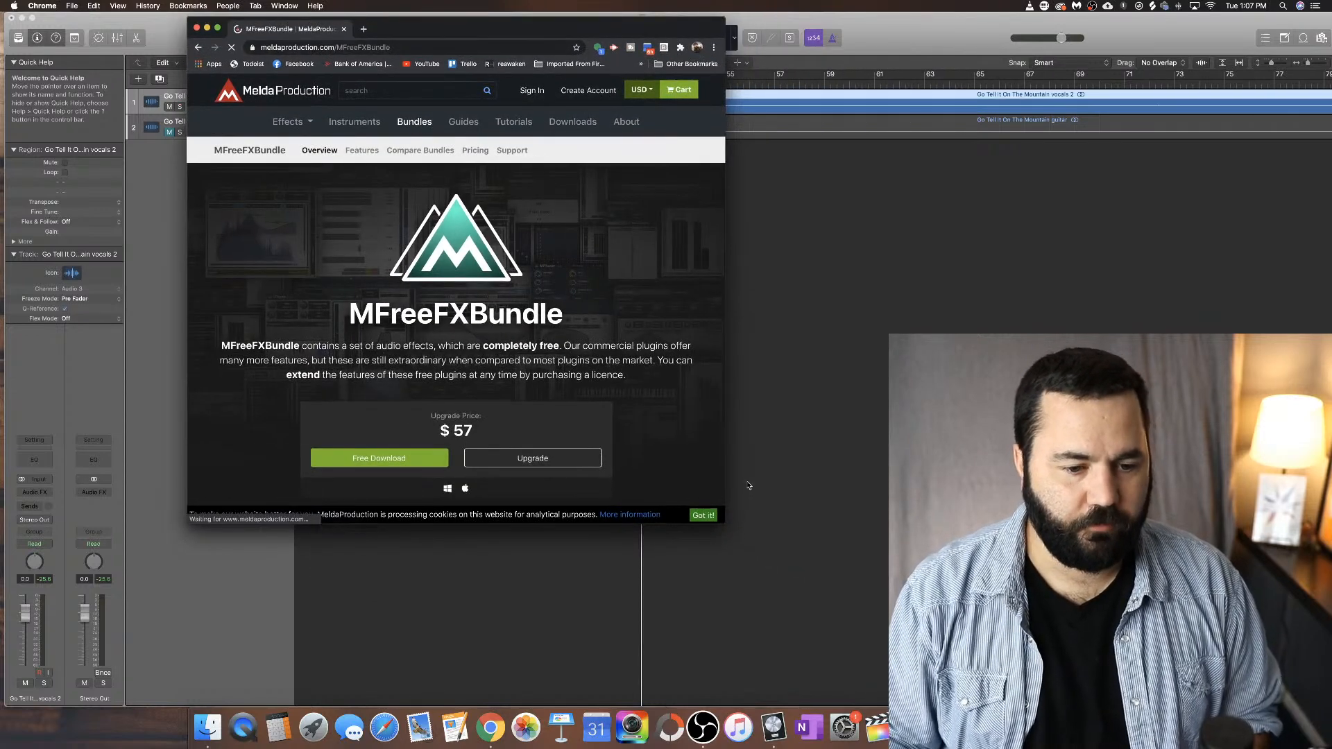
left_click_drag(725, 523, 1230, 699)
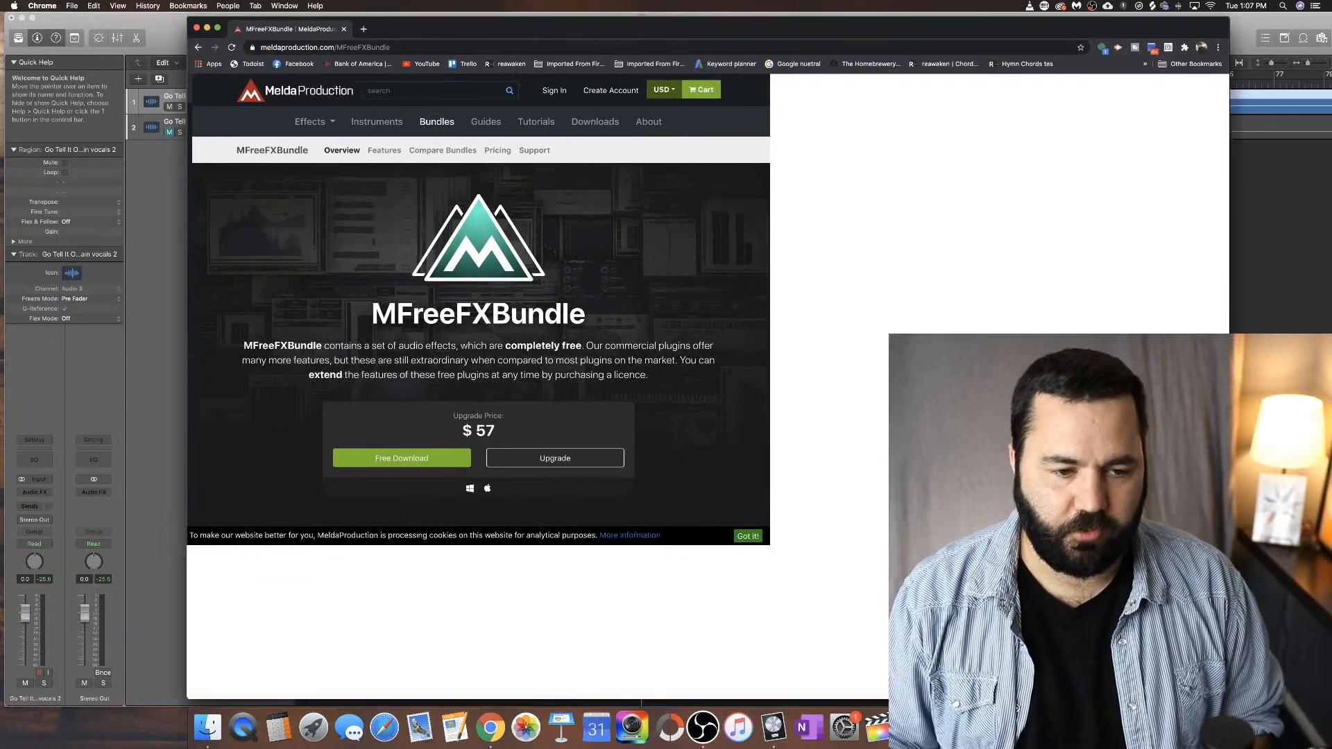
left_click_drag(618, 33, 590, 30)
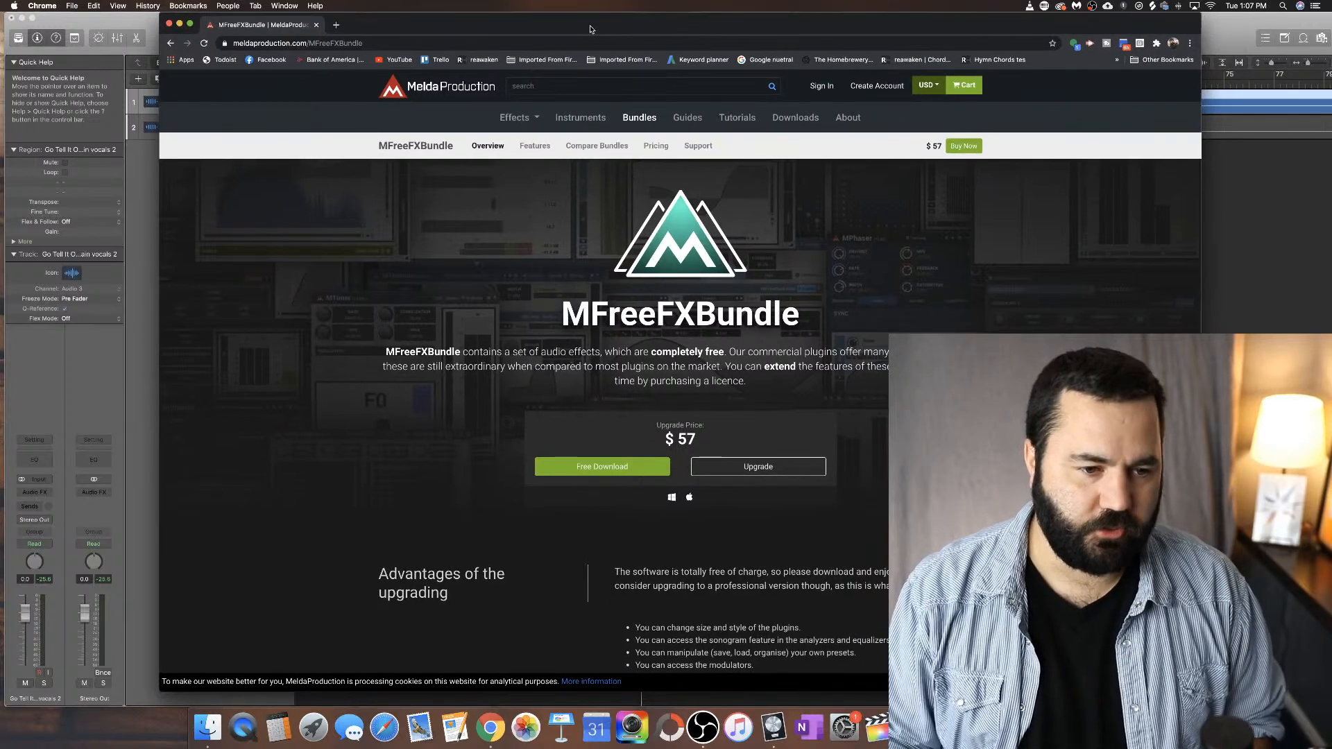
Step: Close the browser window, switch to Logic Pro X, and place the playhead at bar 11 near the project's start
left_click(168, 25)
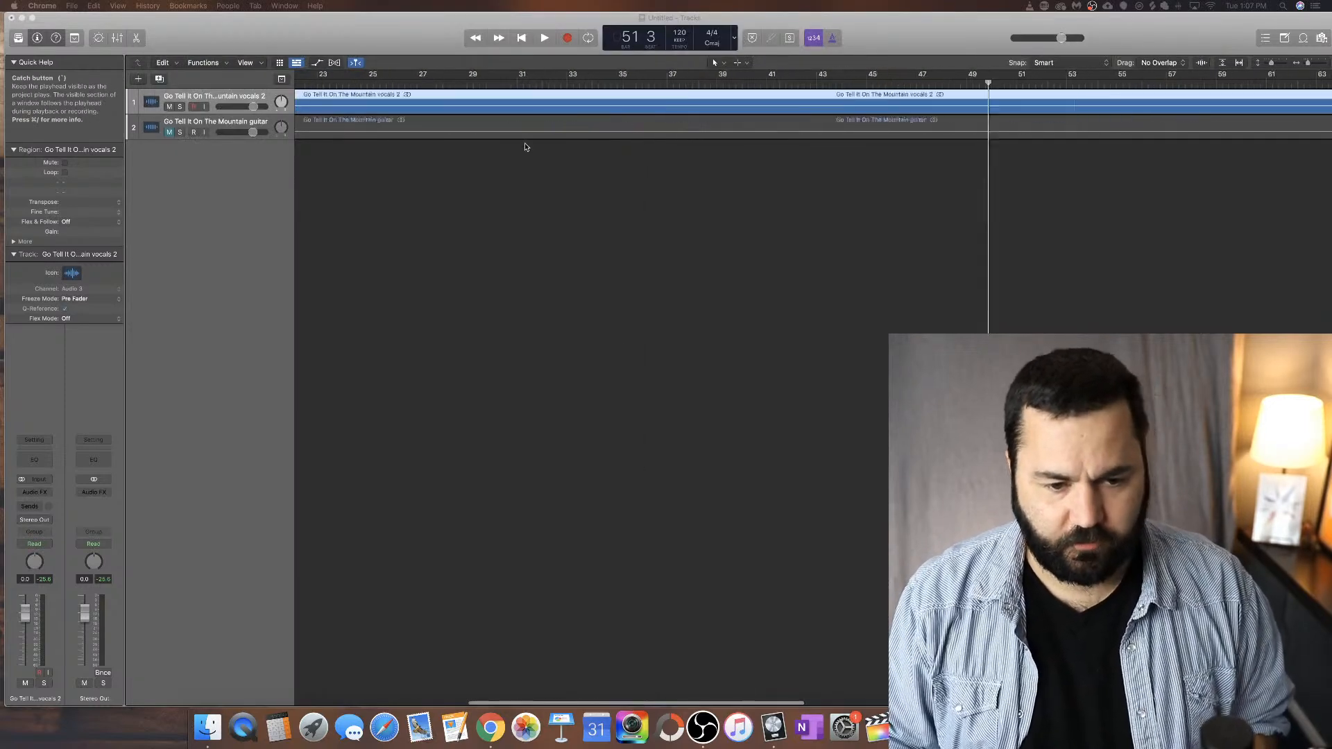
scroll(525, 147, "left", 10)
left_click(410, 37)
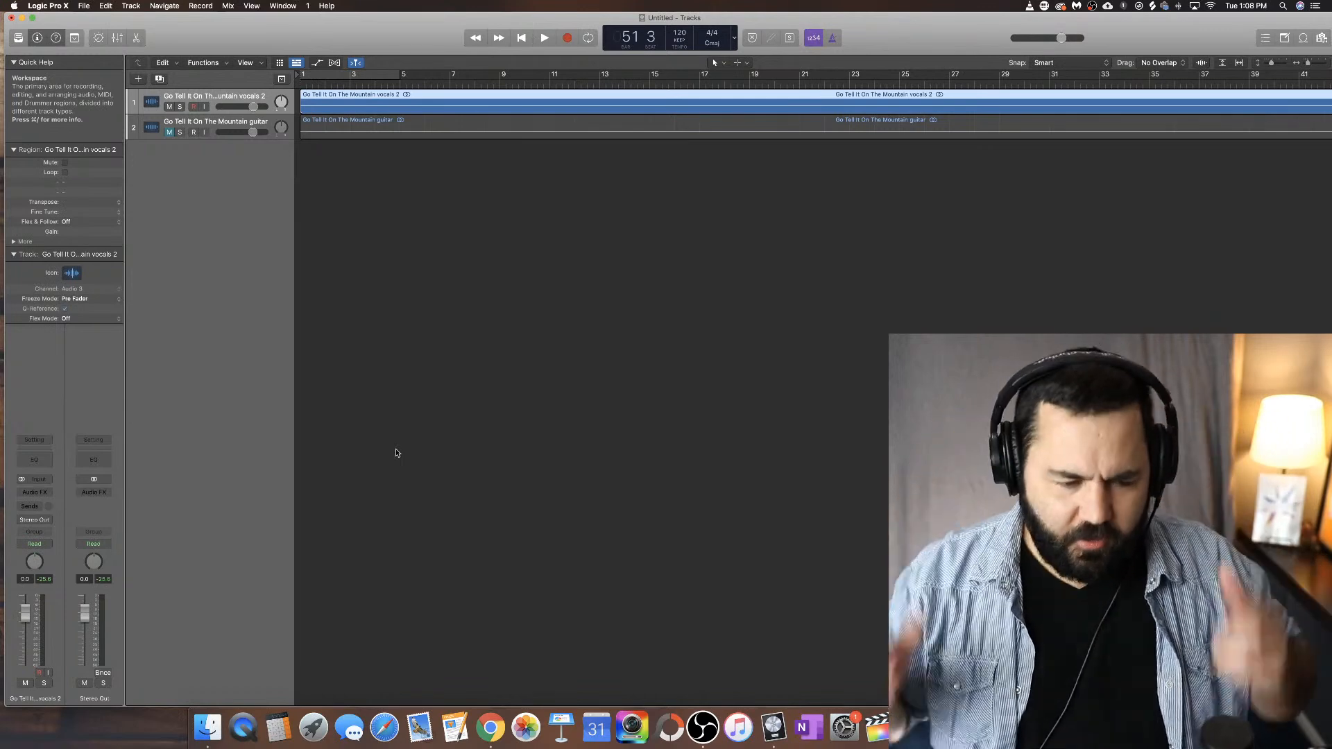
left_click(48, 492)
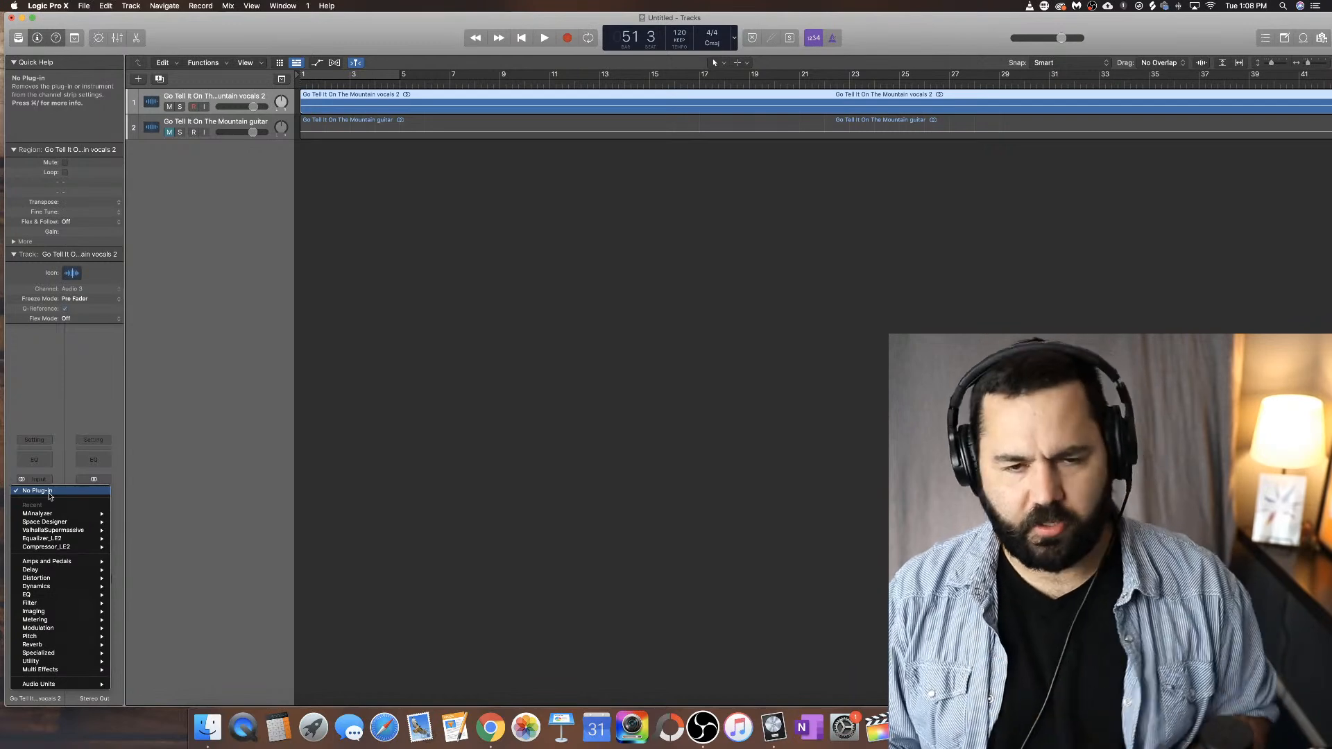
left_click(188, 459)
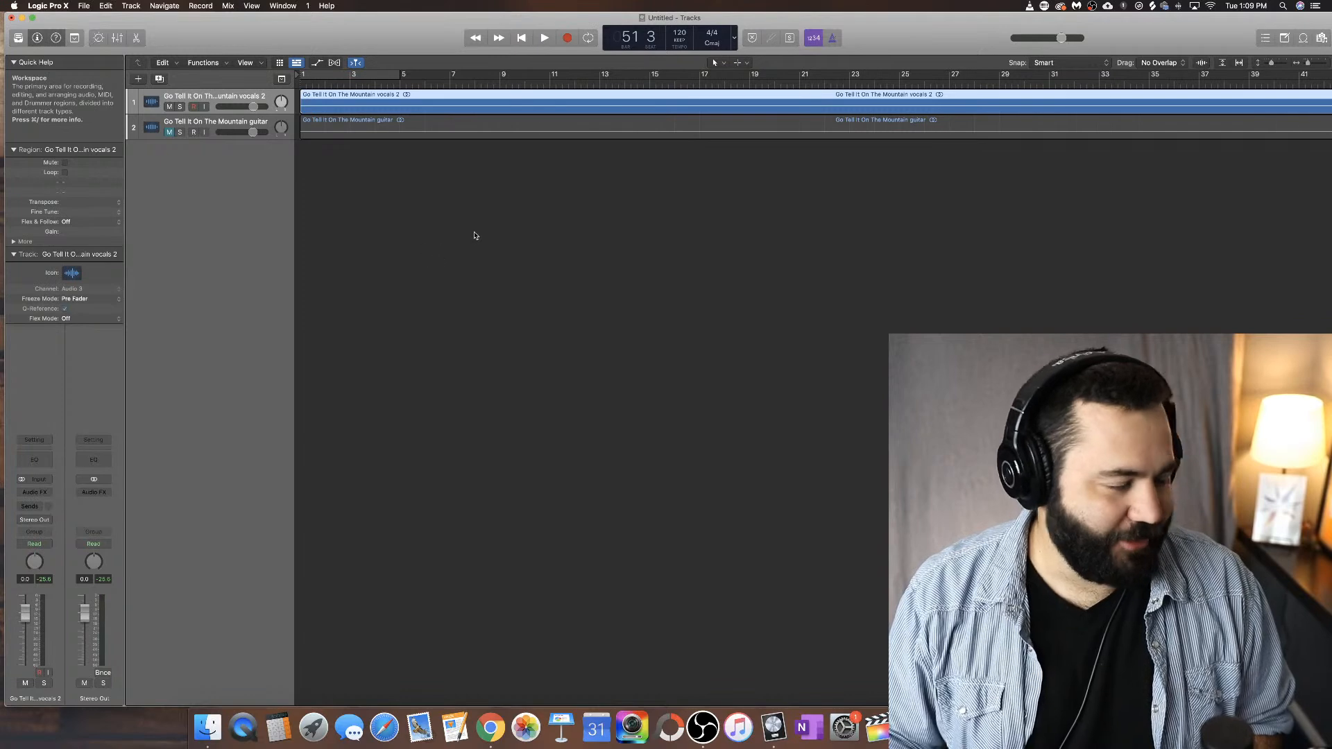
left_click(552, 84)
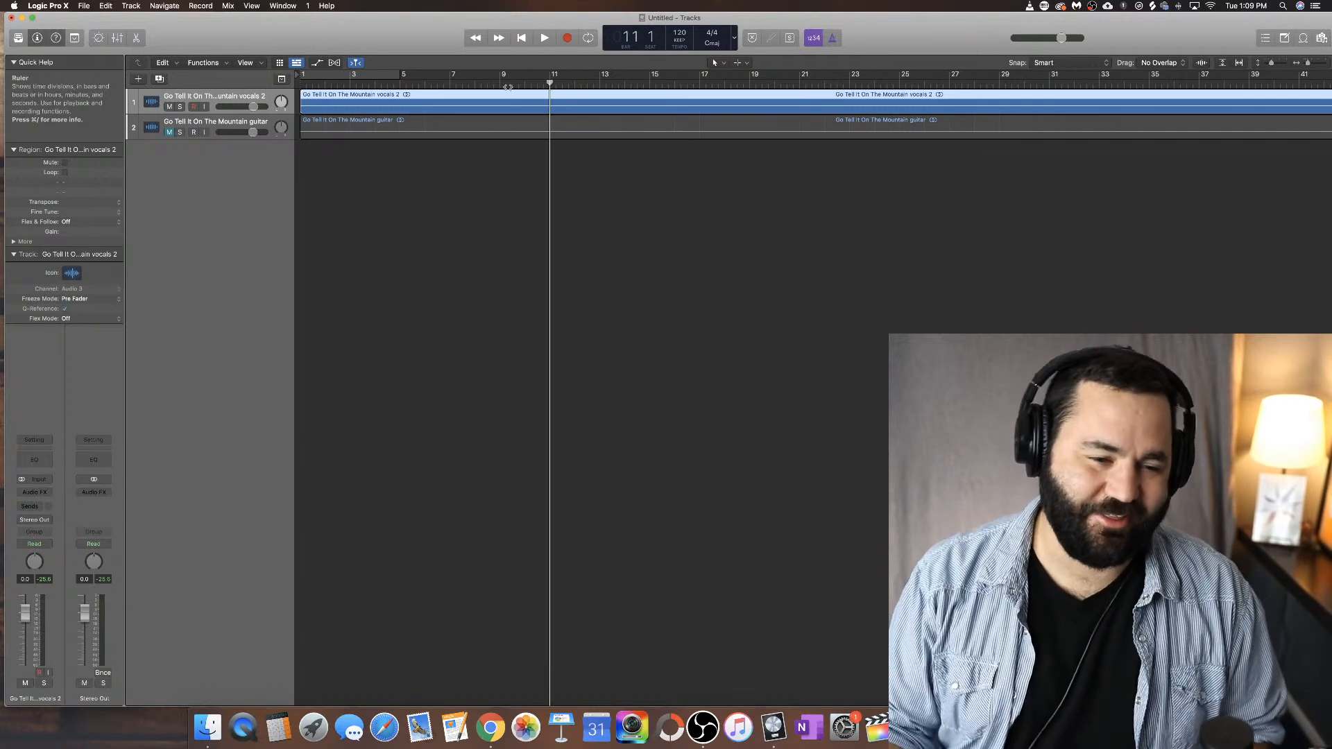
Step: Insert MeldaProduction's MAGC Audio Unit in stereo as an audio effect on the vocals track
left_click(34, 492)
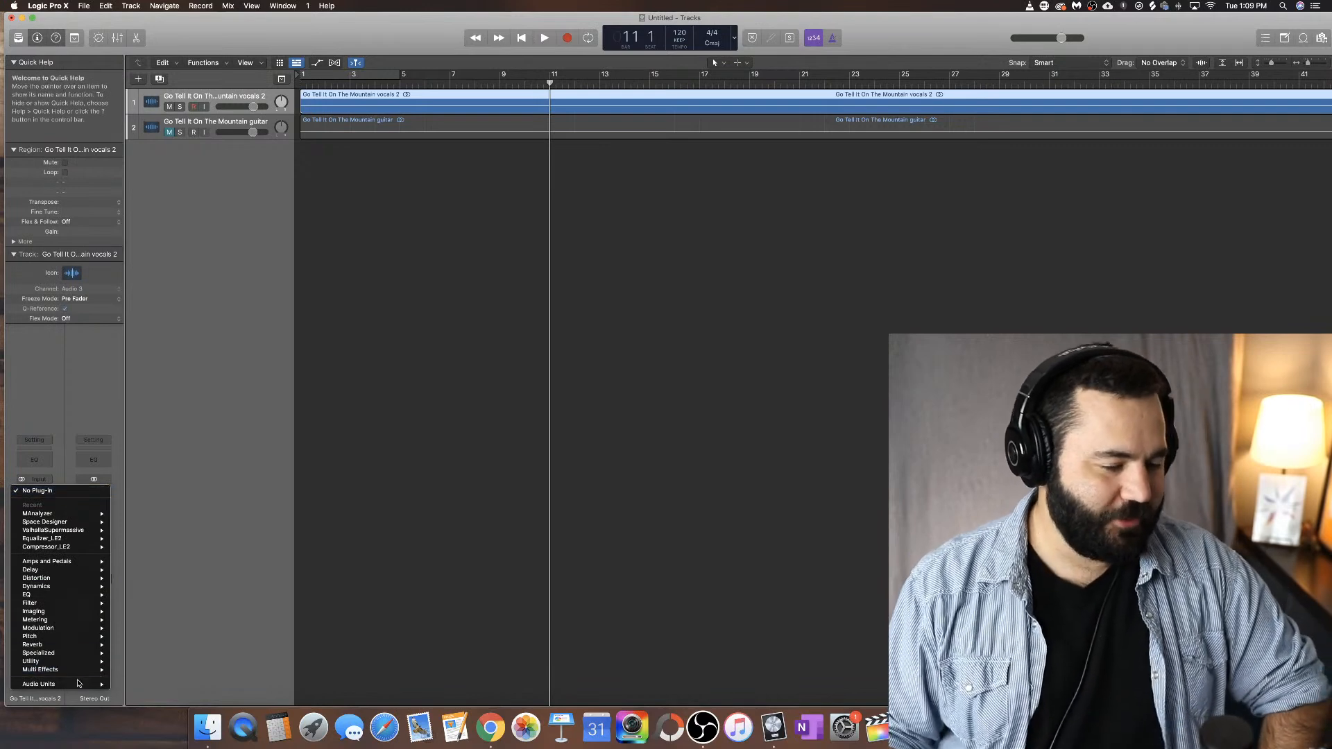
mouse_move(94, 687)
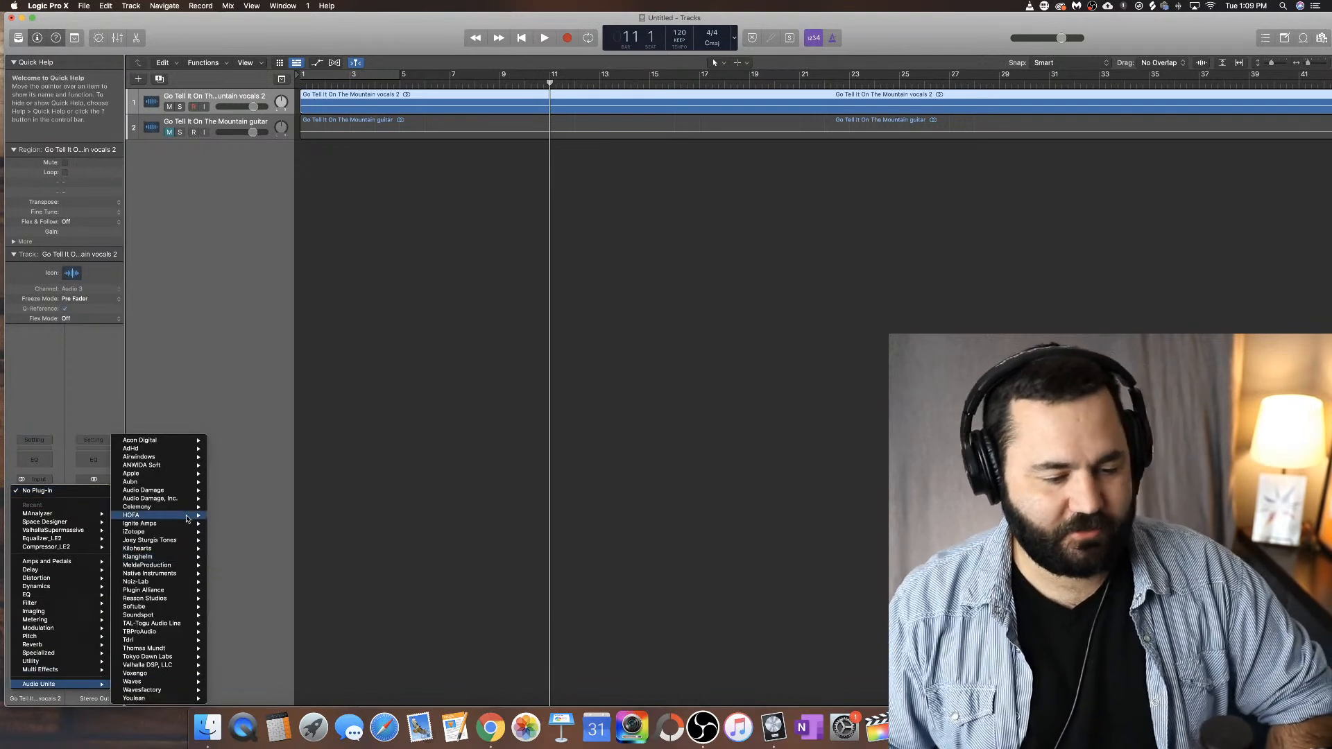
mouse_move(161, 567)
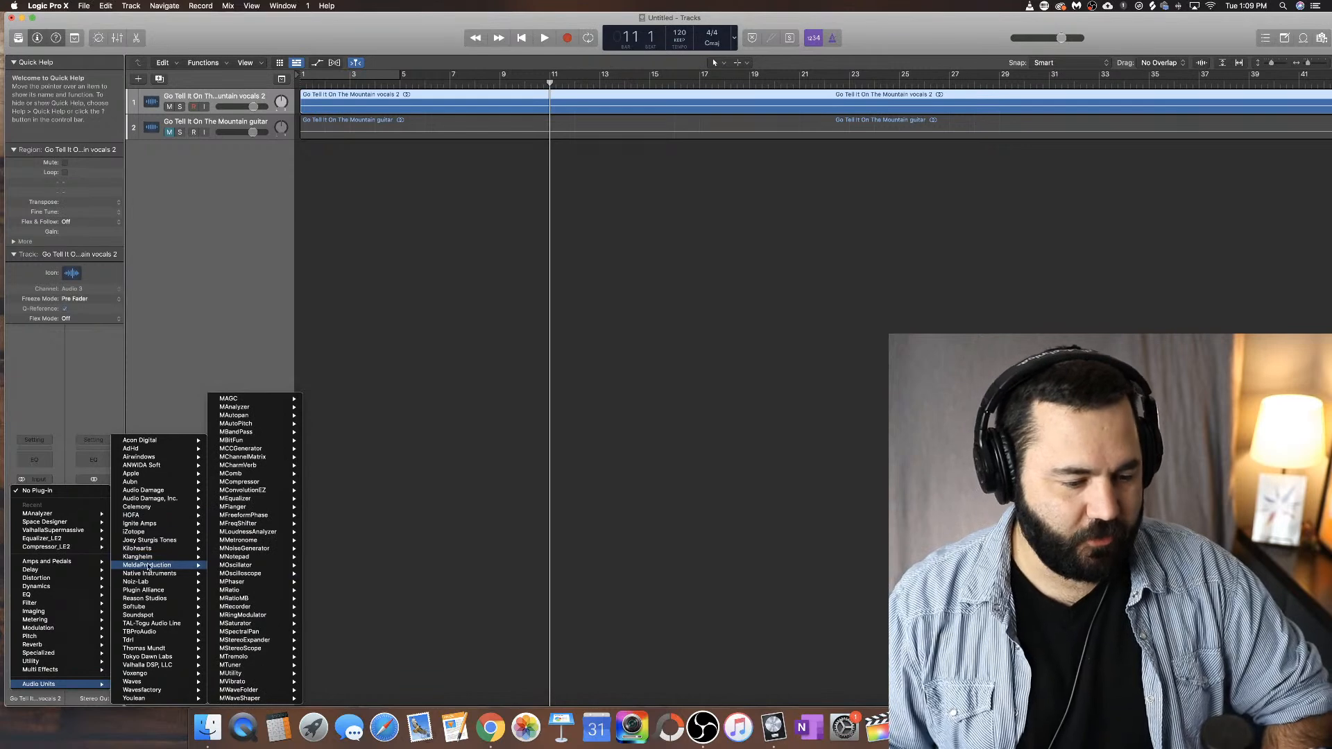
mouse_move(235, 563)
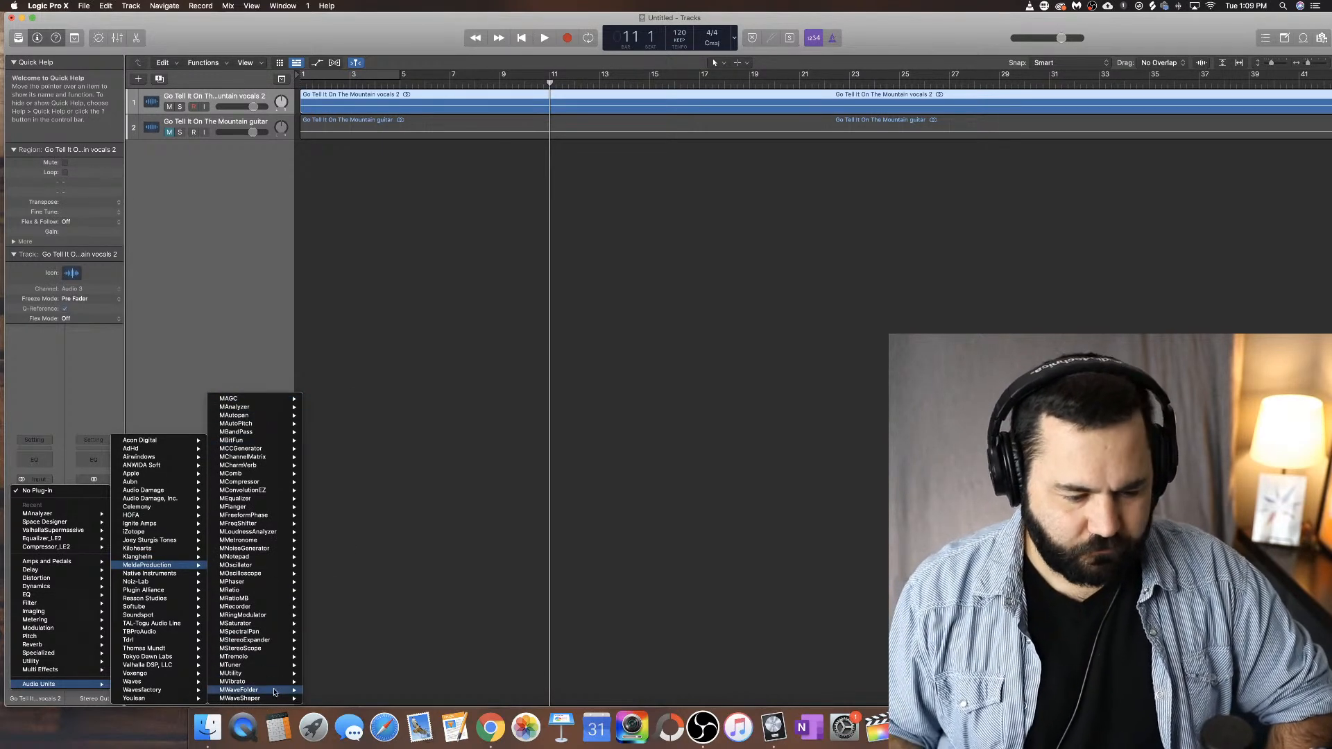
mouse_move(283, 426)
mouse_move(283, 402)
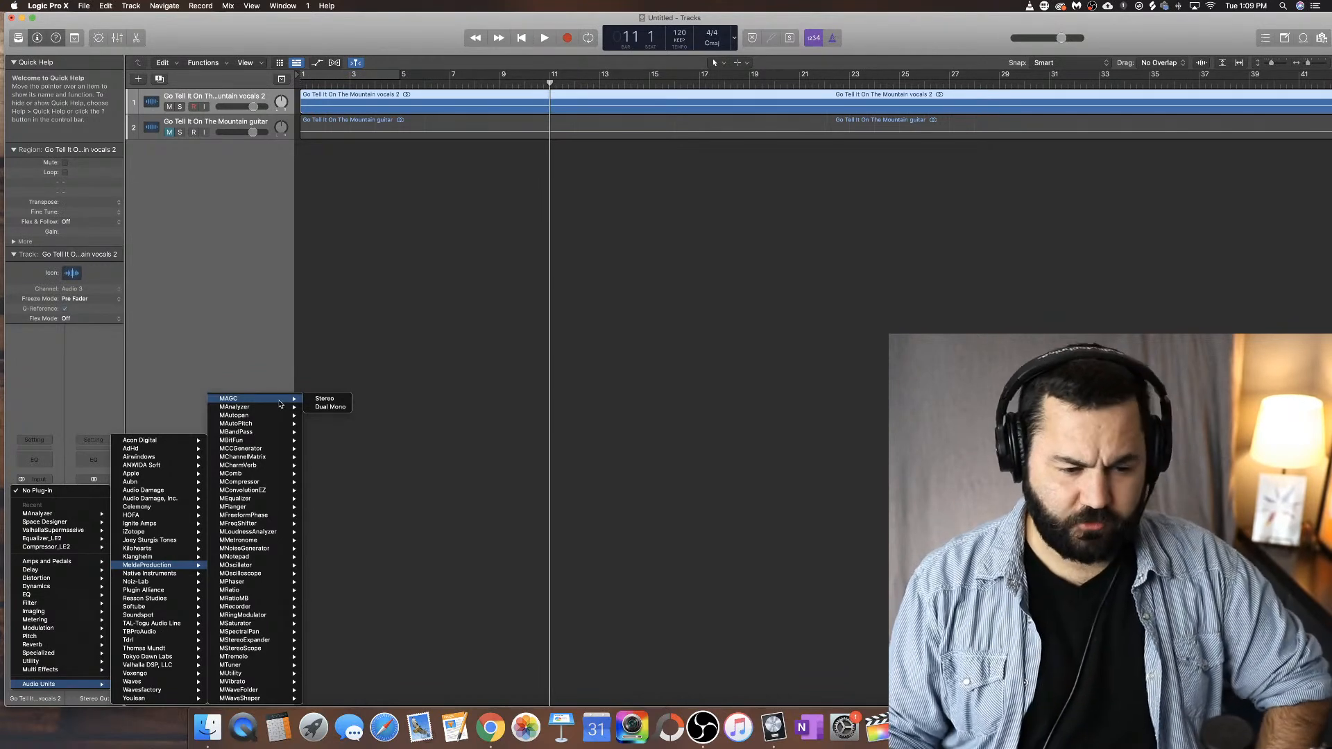
left_click(317, 400)
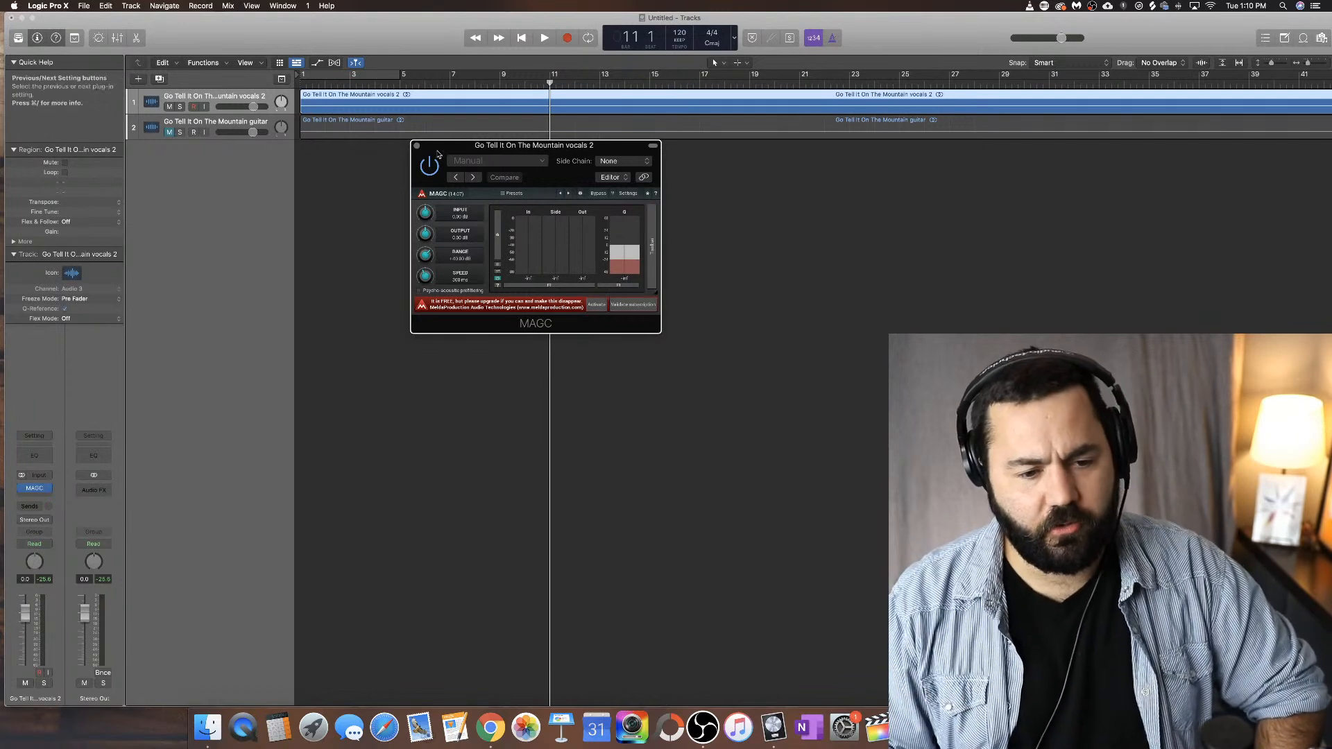
Step: Close the MAGC window and replace that effect on the vocals track with MeldaProduction's MAnalyzer in stereo
left_click(416, 147)
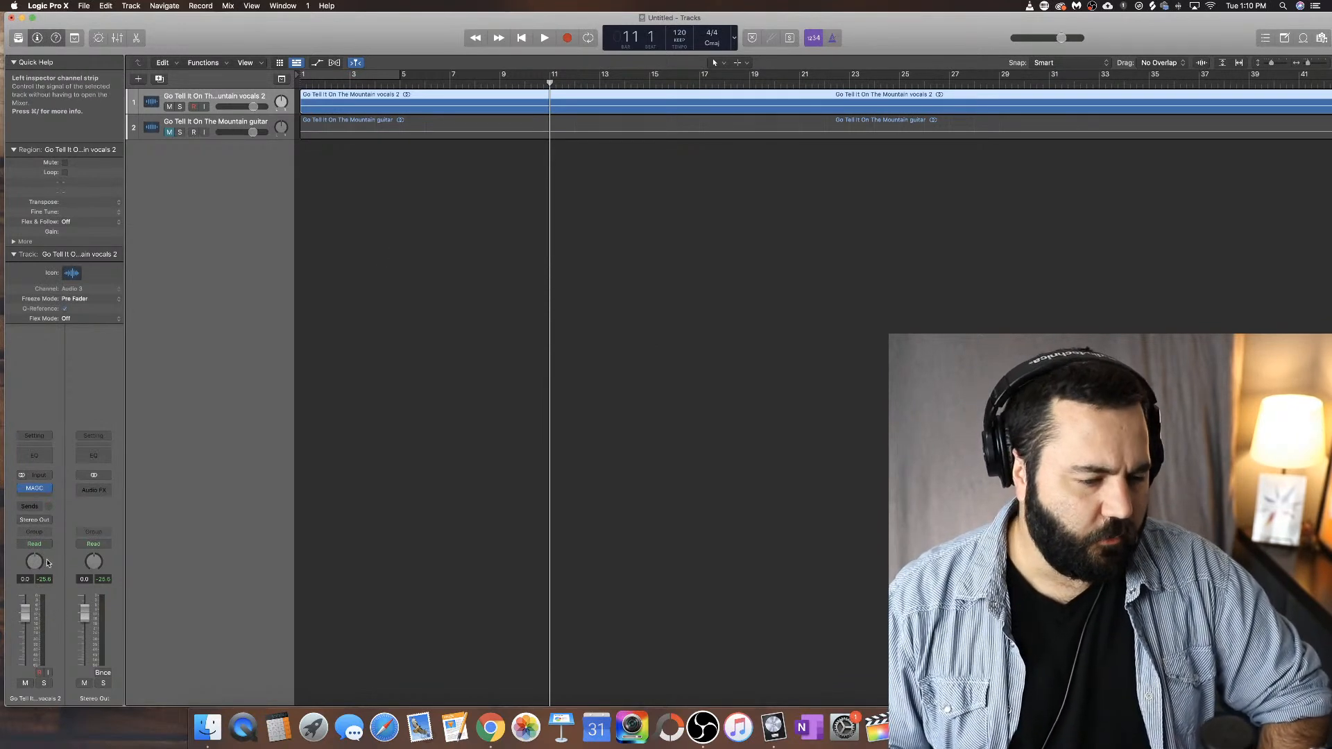
left_click(49, 493)
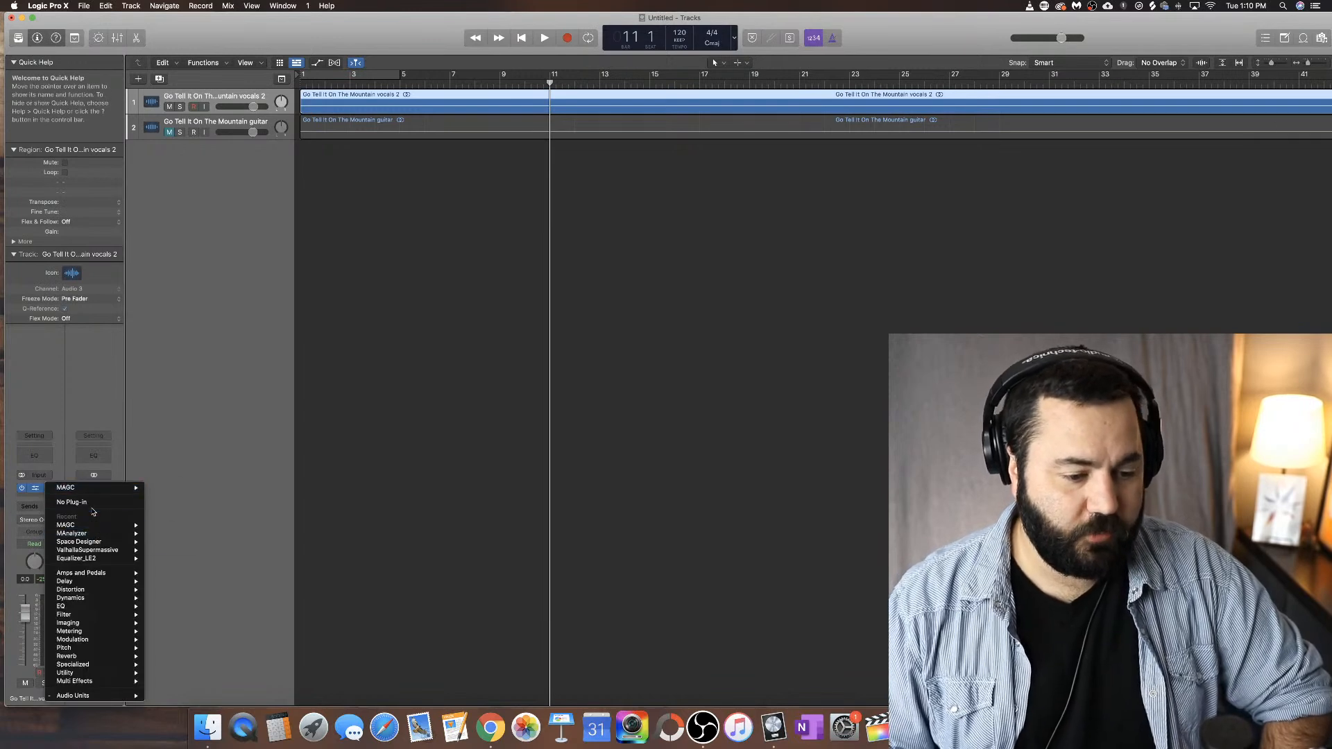
mouse_move(112, 532)
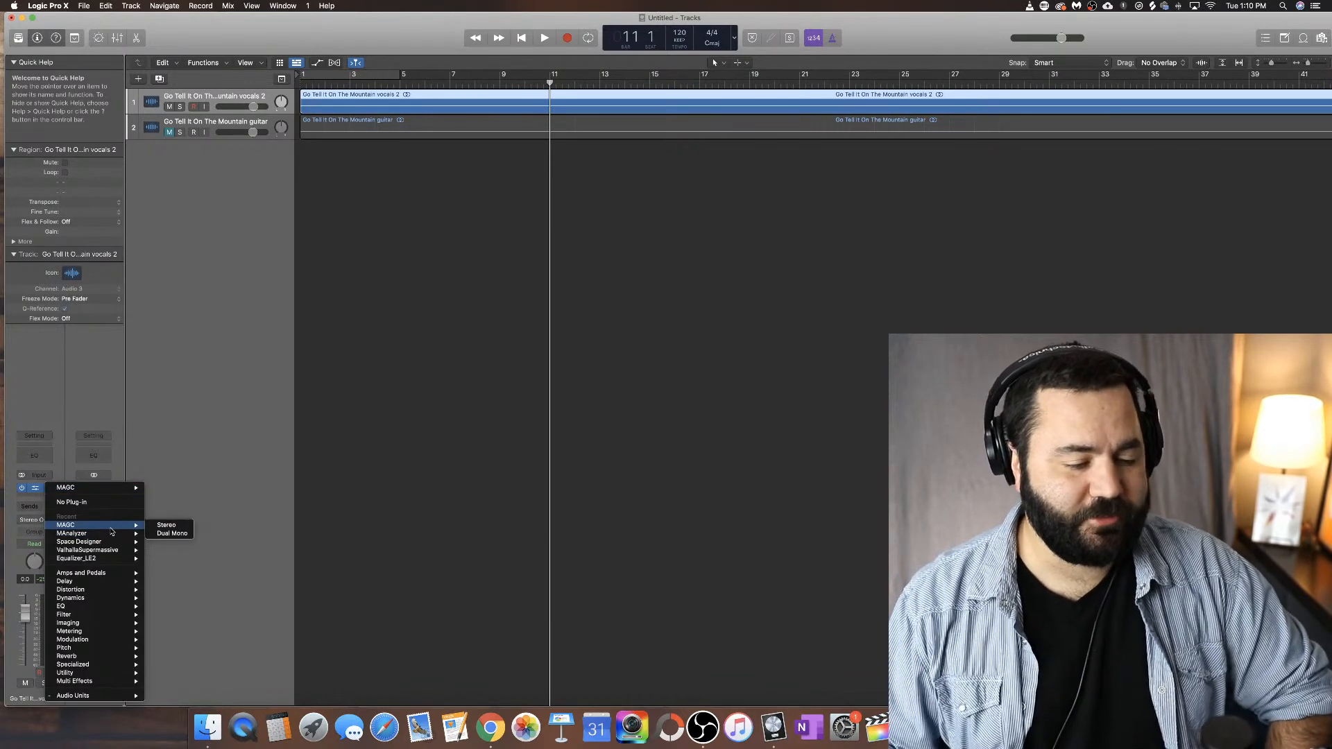
mouse_move(128, 696)
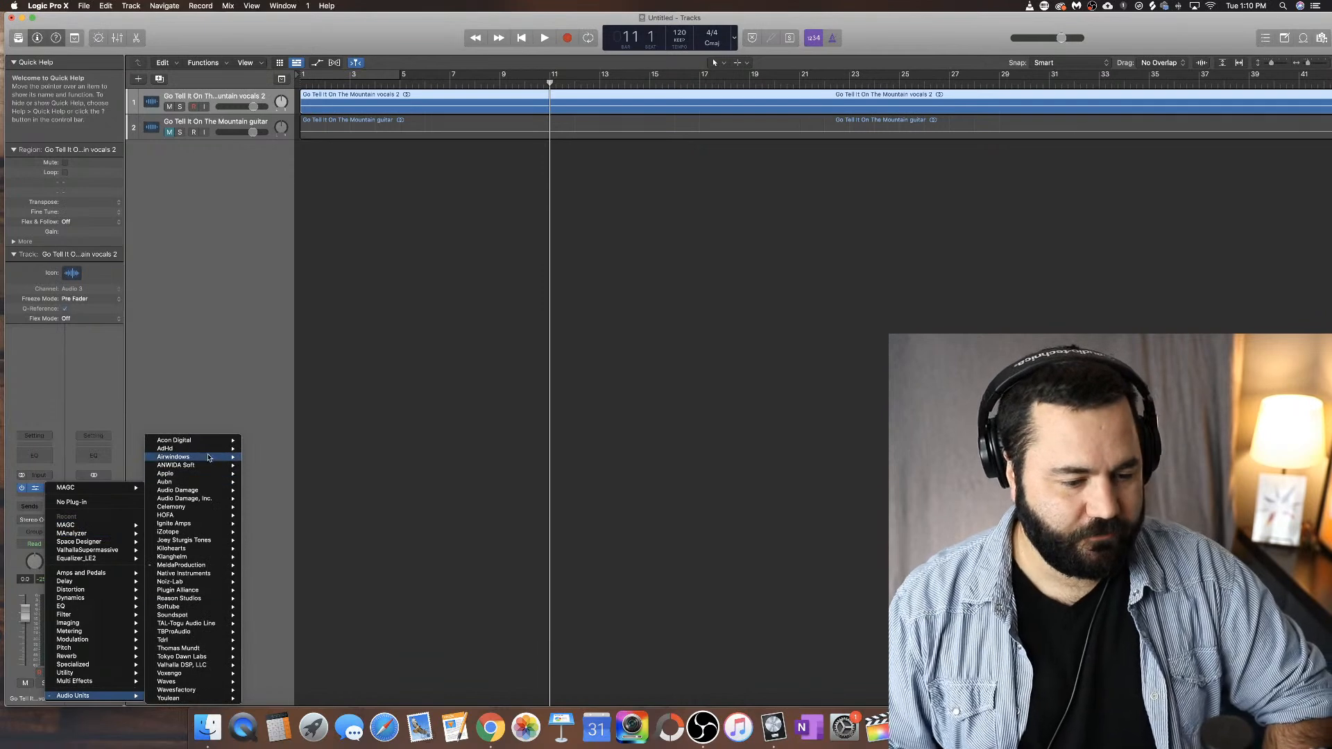
mouse_move(218, 567)
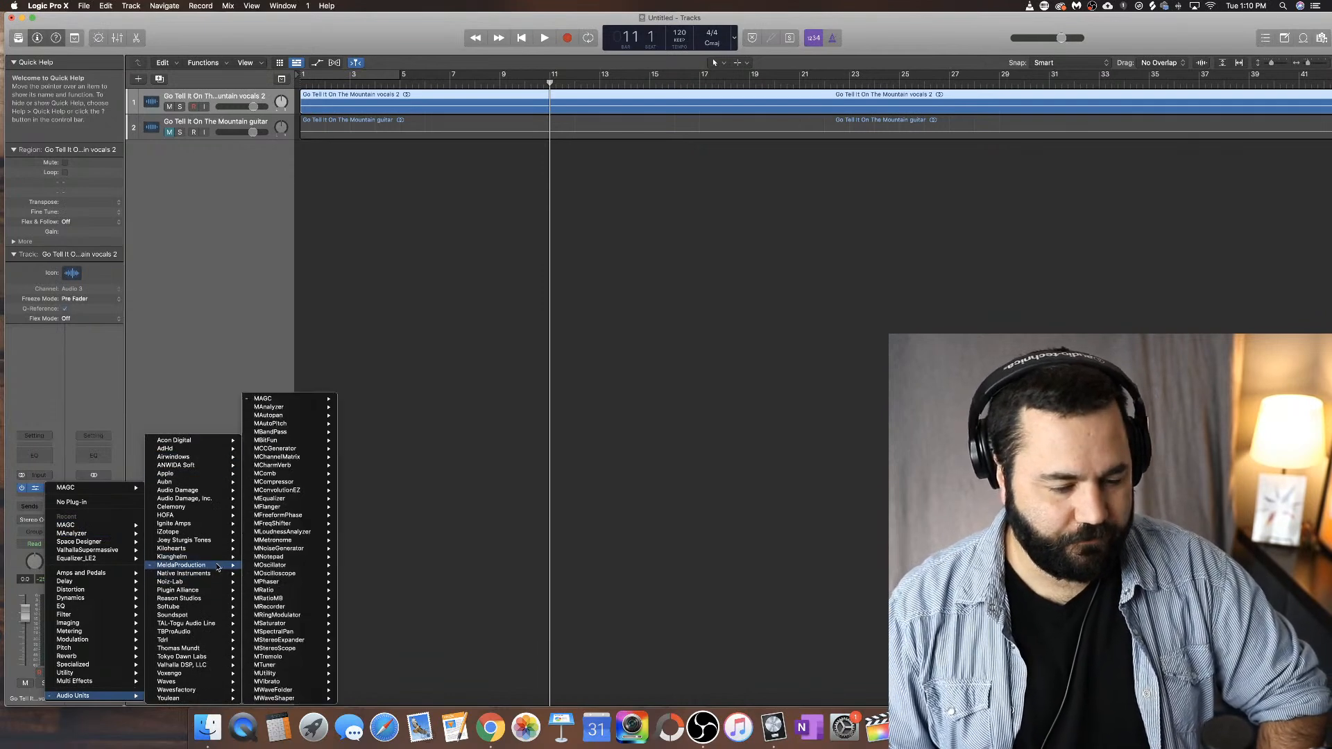
mouse_move(290, 408)
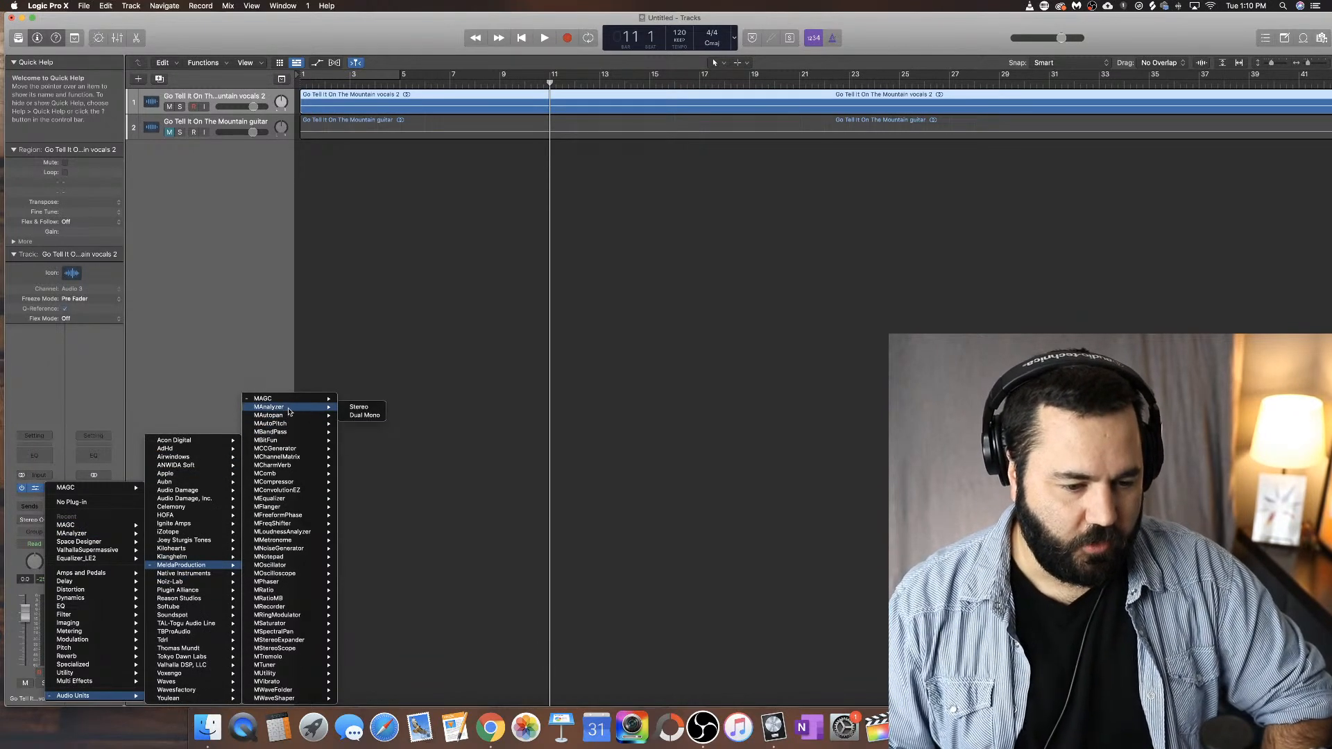
left_click(360, 409)
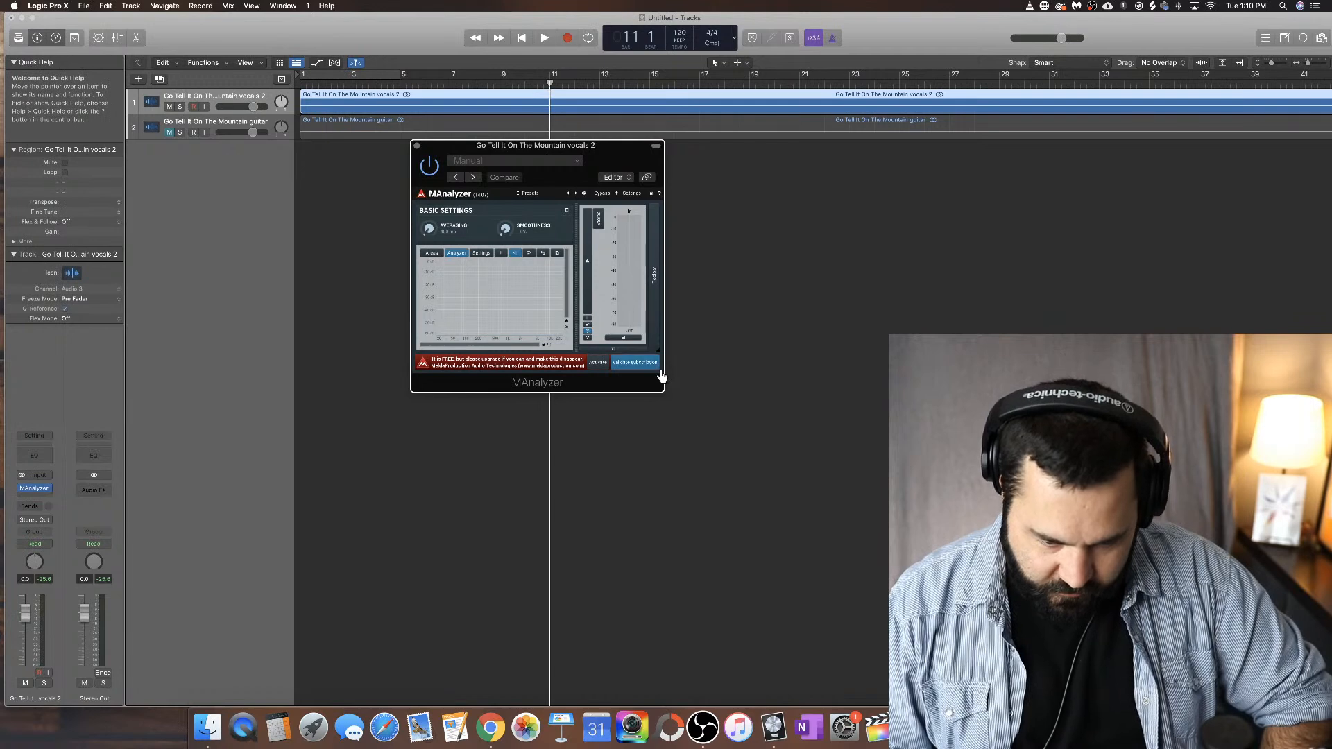
Step: Try to enlarge the MAnalyzer window, and play the vocals from bar 11 to examine their spectrum and level
left_click_drag(659, 374, 739, 423)
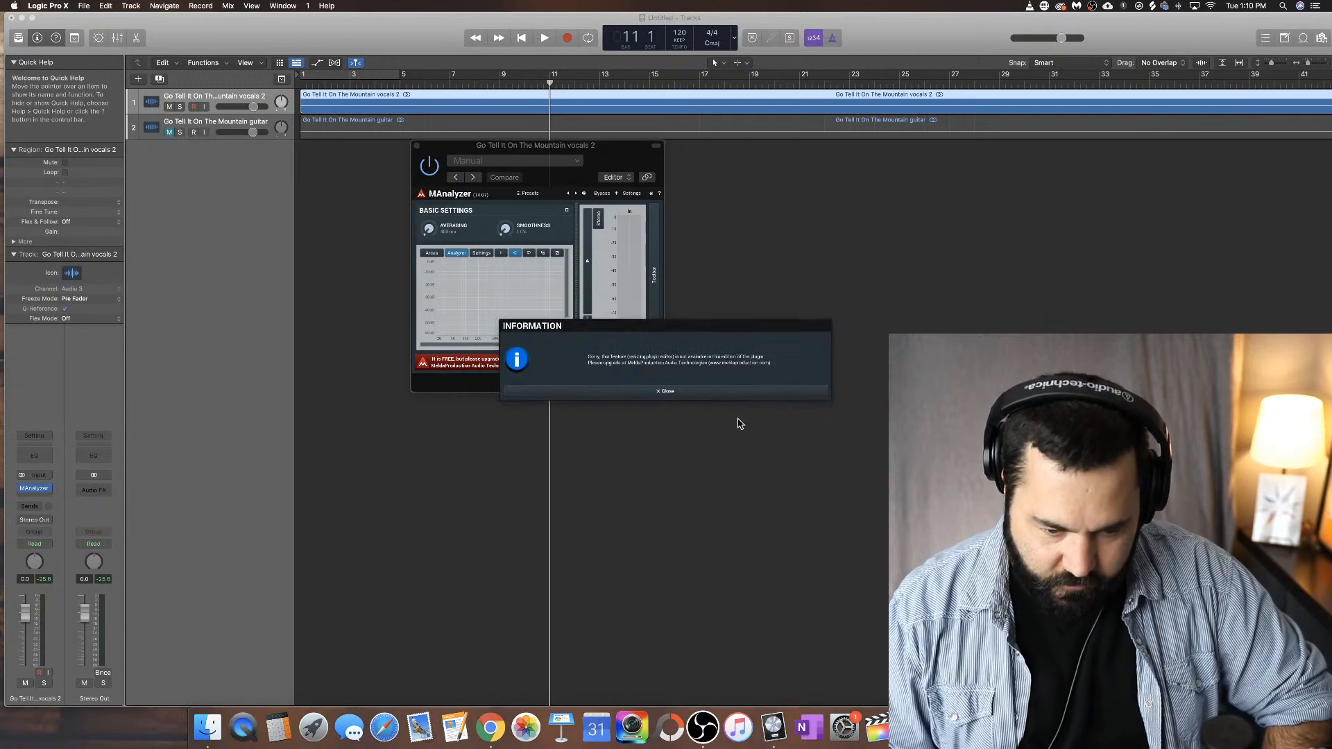
left_click(686, 392)
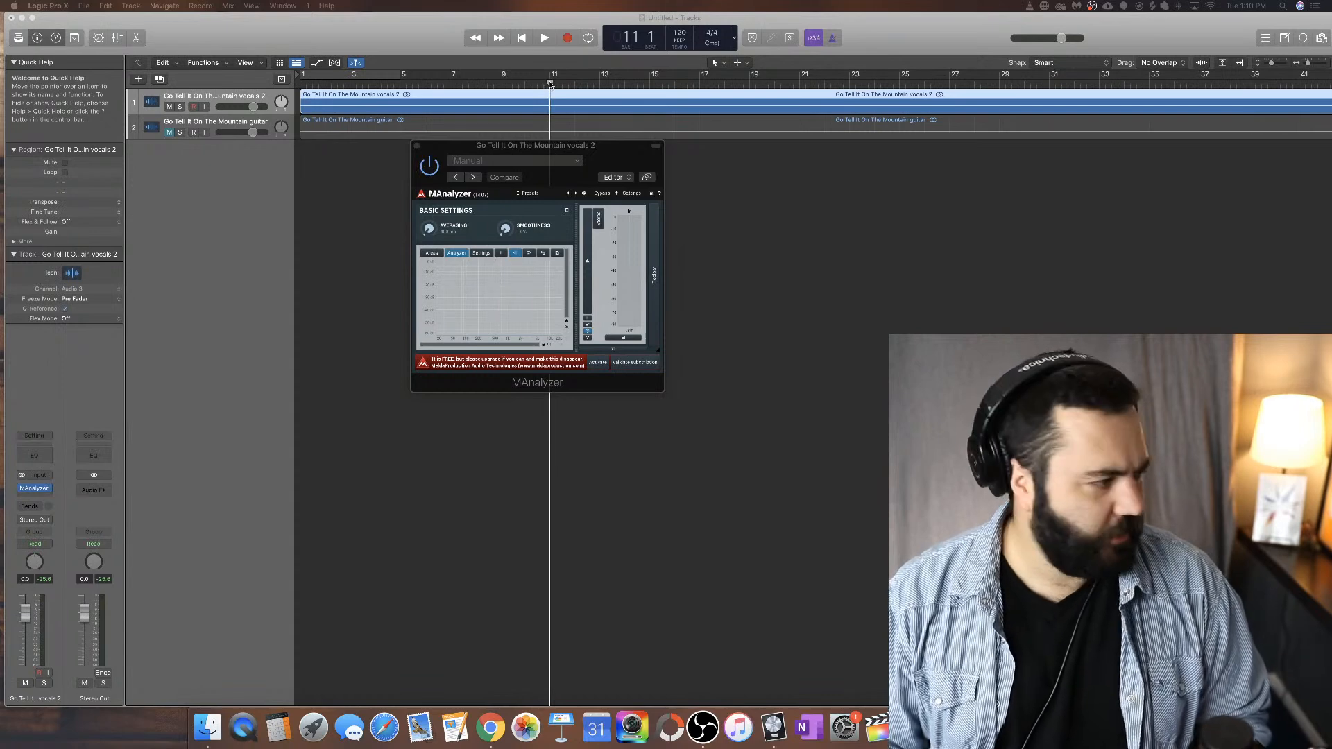
key("space")
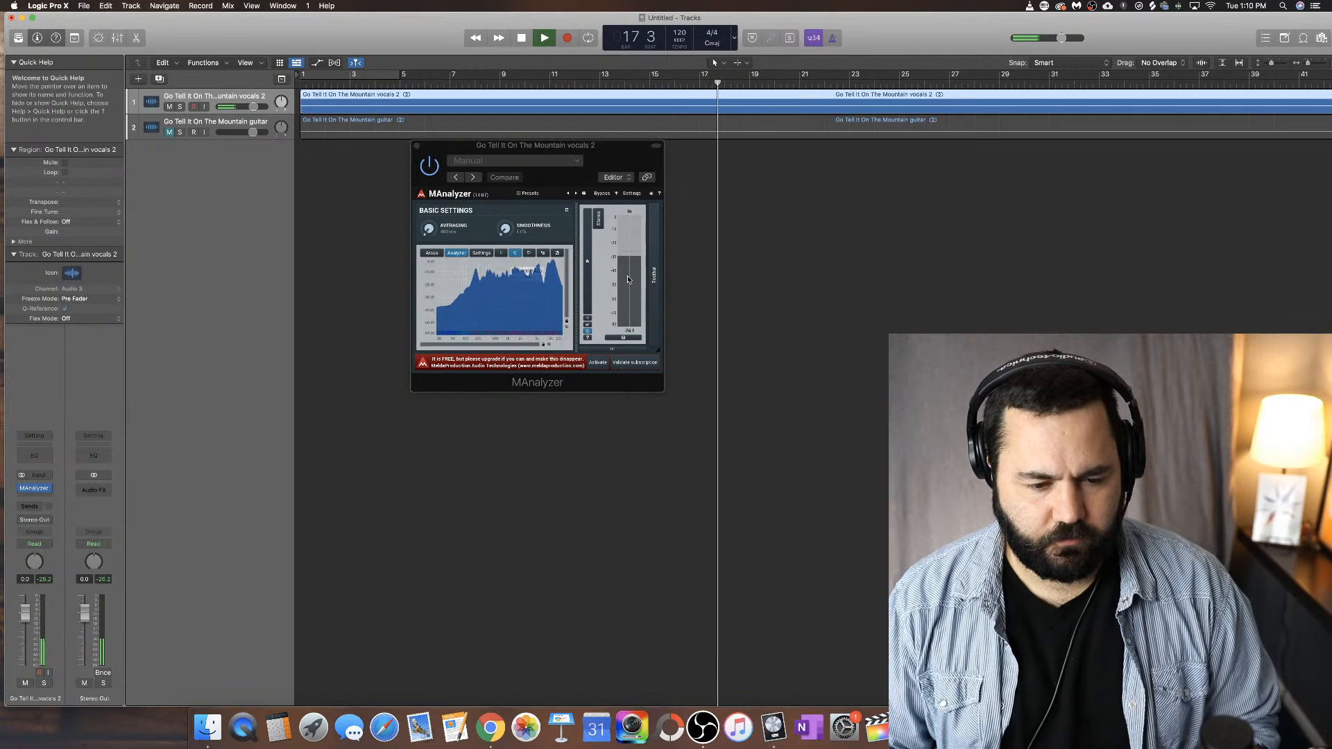
key("space")
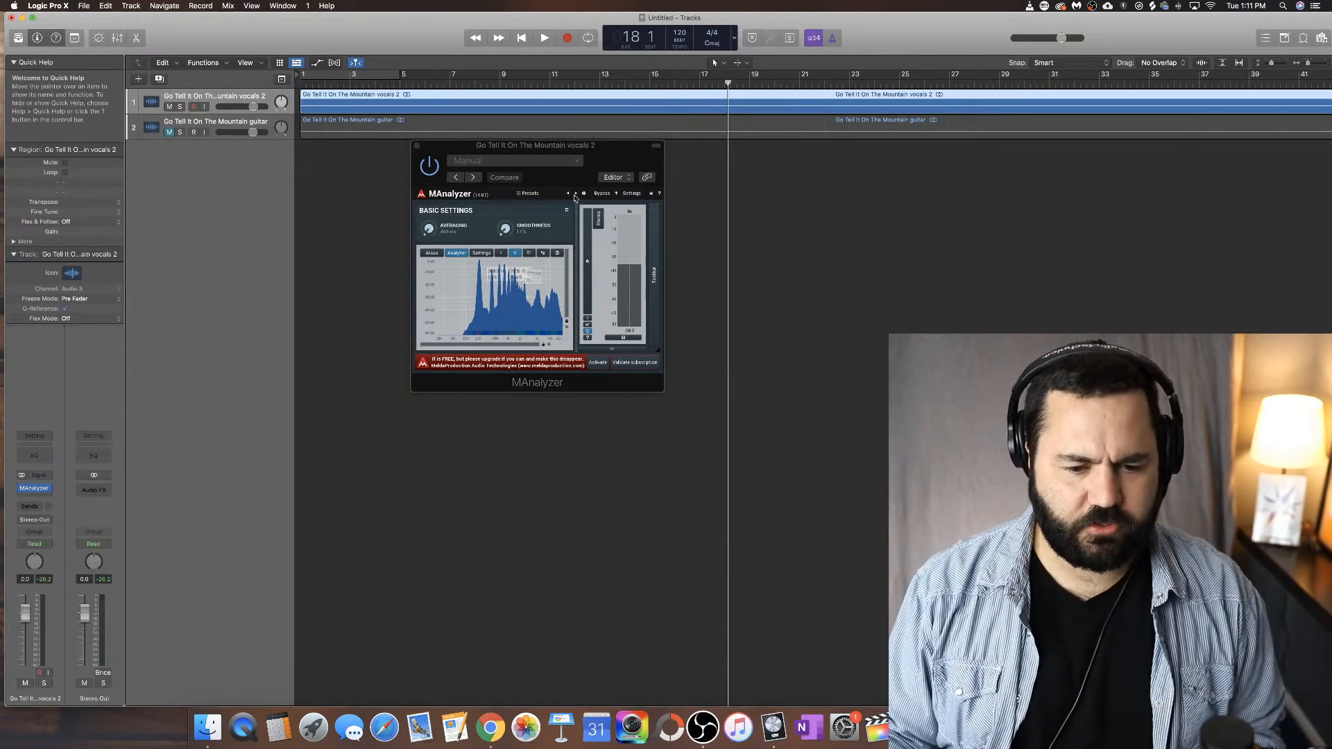
Step: Open MAnalyzer's settings and apply a random style repeatedly to change the plug-in's appearance
left_click(631, 194)
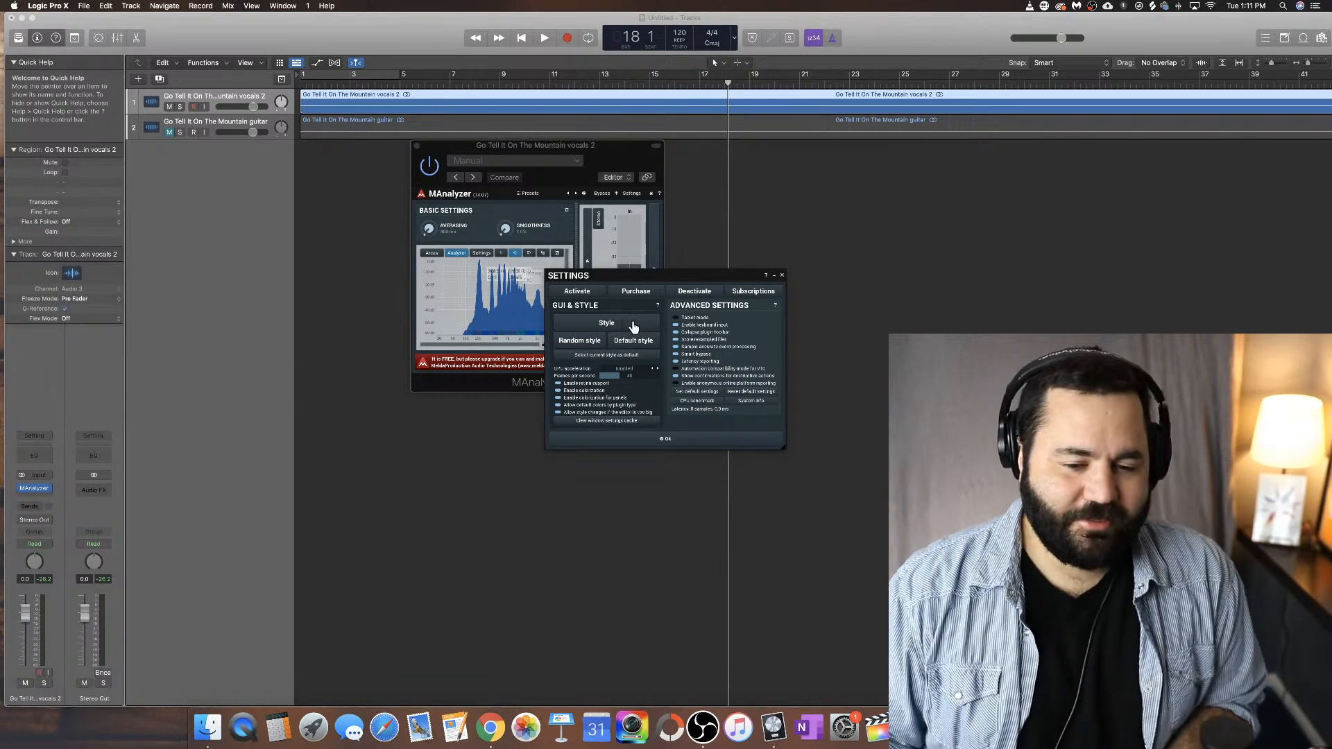
left_click(593, 346)
left_click(591, 346)
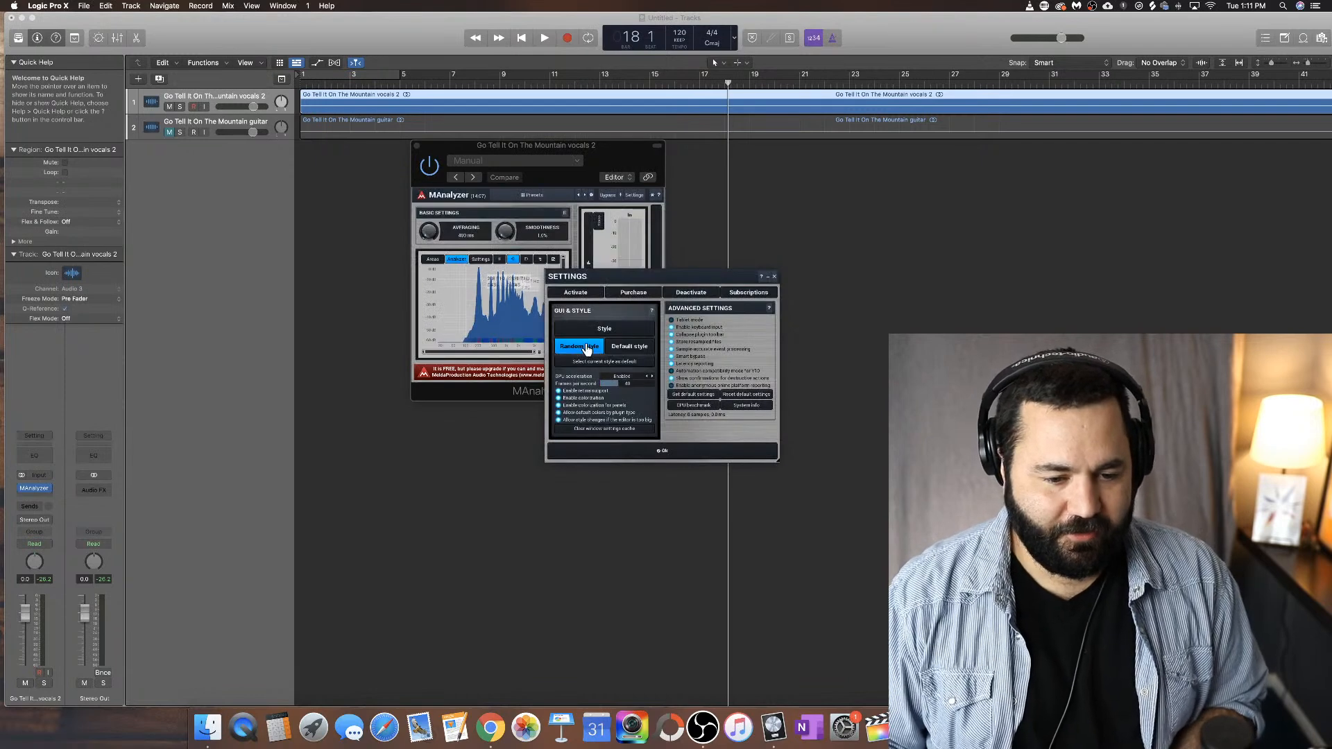
left_click(586, 348)
left_click(591, 349)
left_click(592, 350)
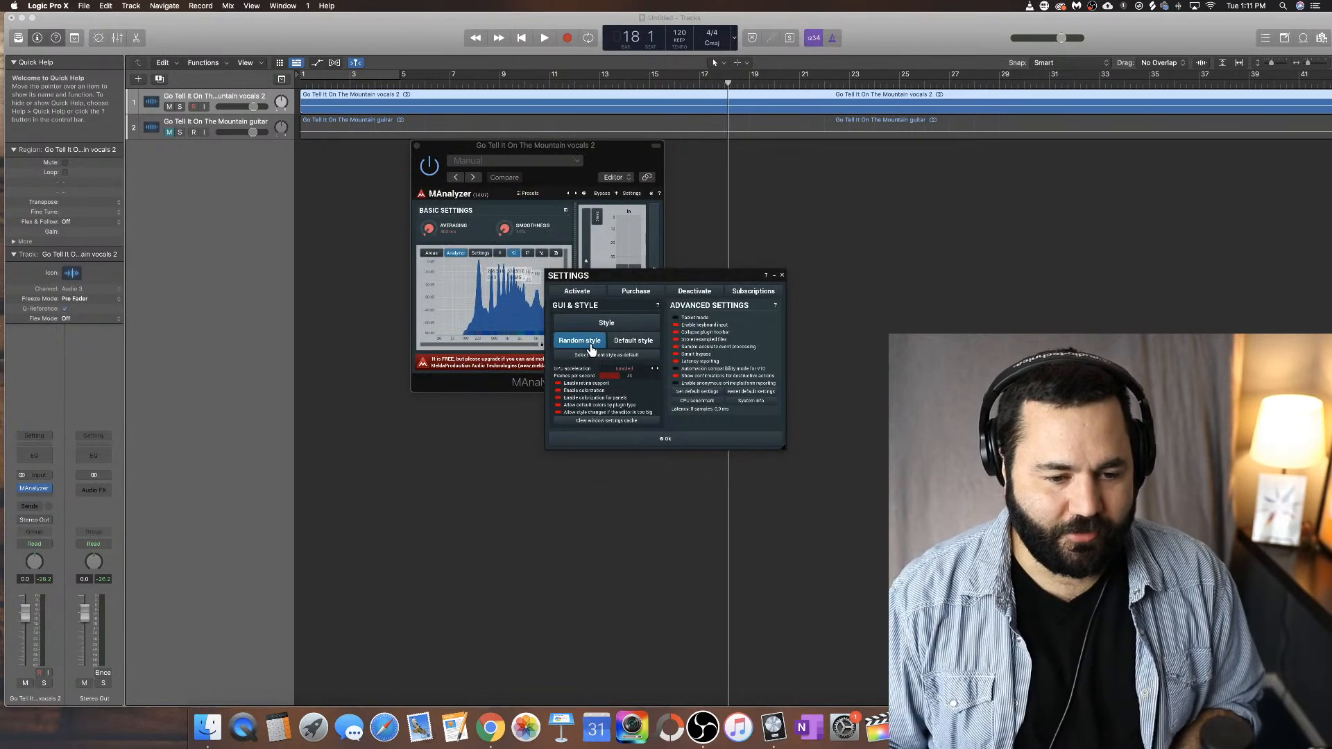
left_click(592, 347)
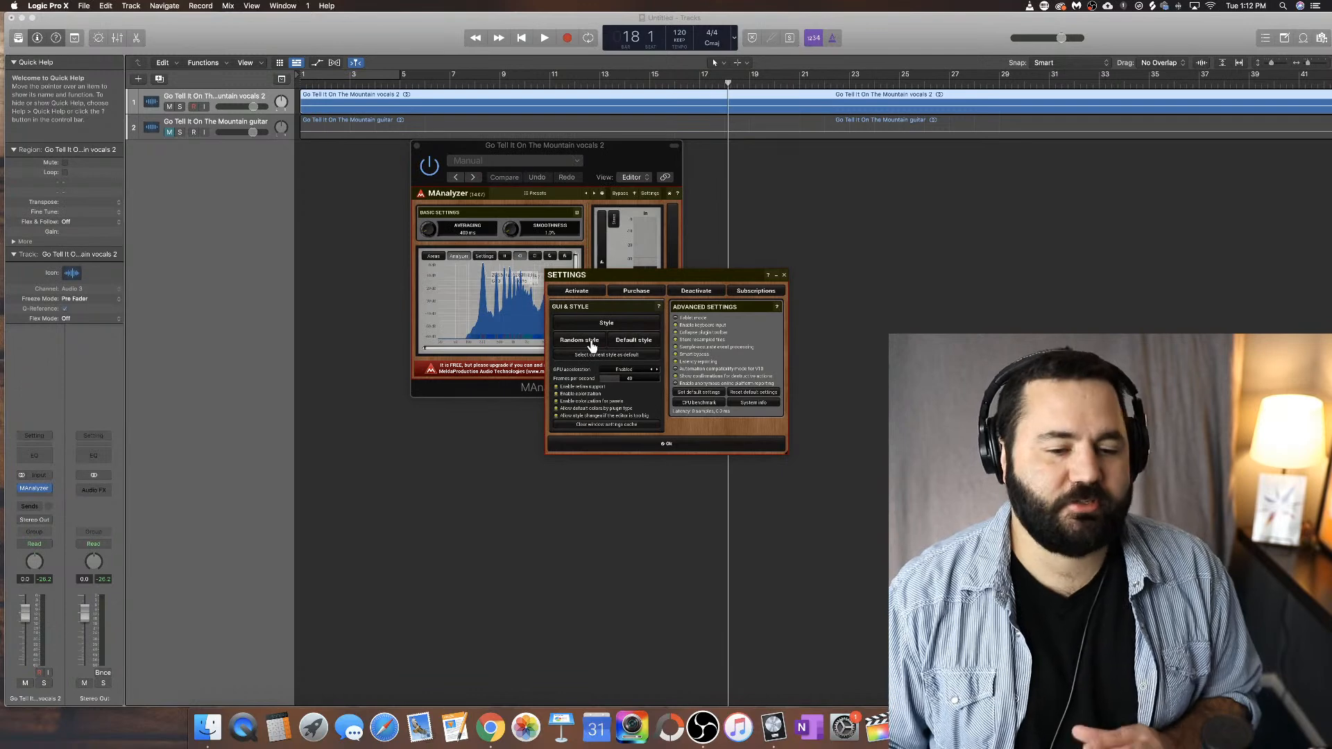
Step: Apply several more random styles to MAnalyzer's interface to vary its colours and look
left_click(588, 345)
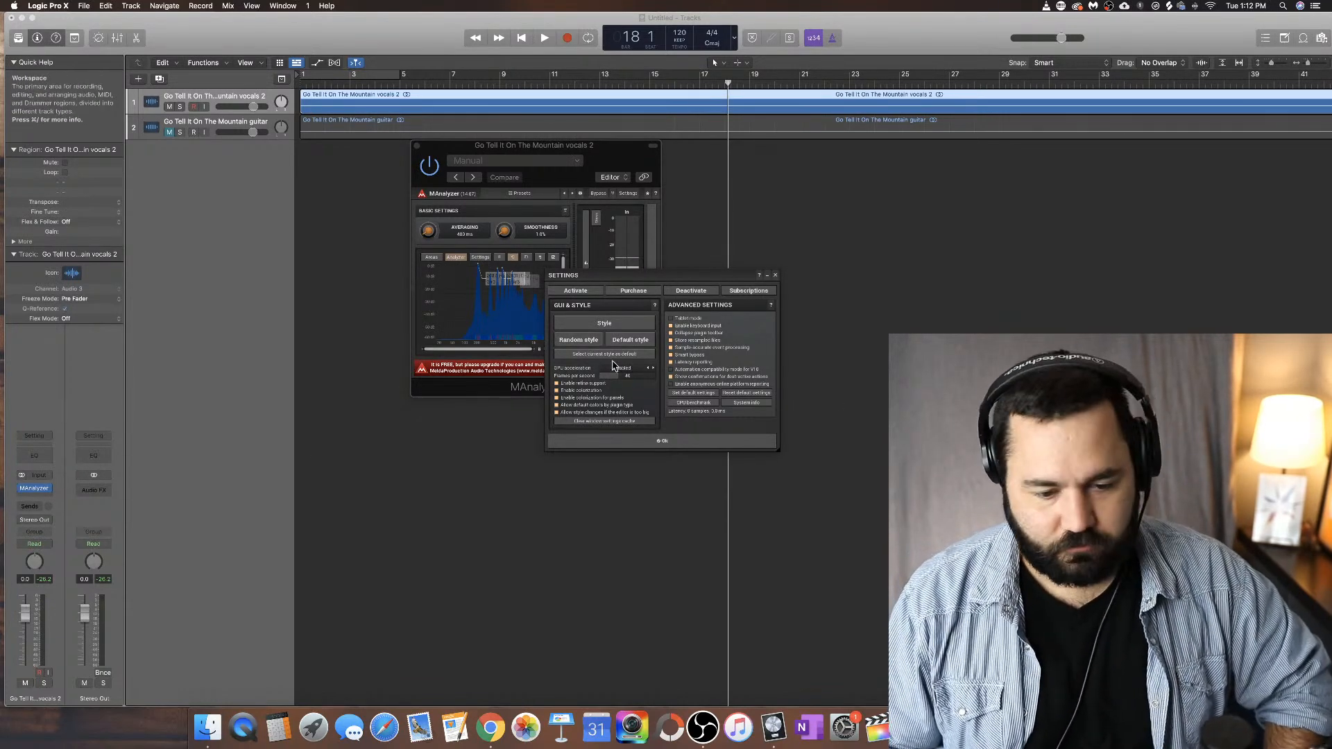
left_click(586, 341)
left_click(586, 341)
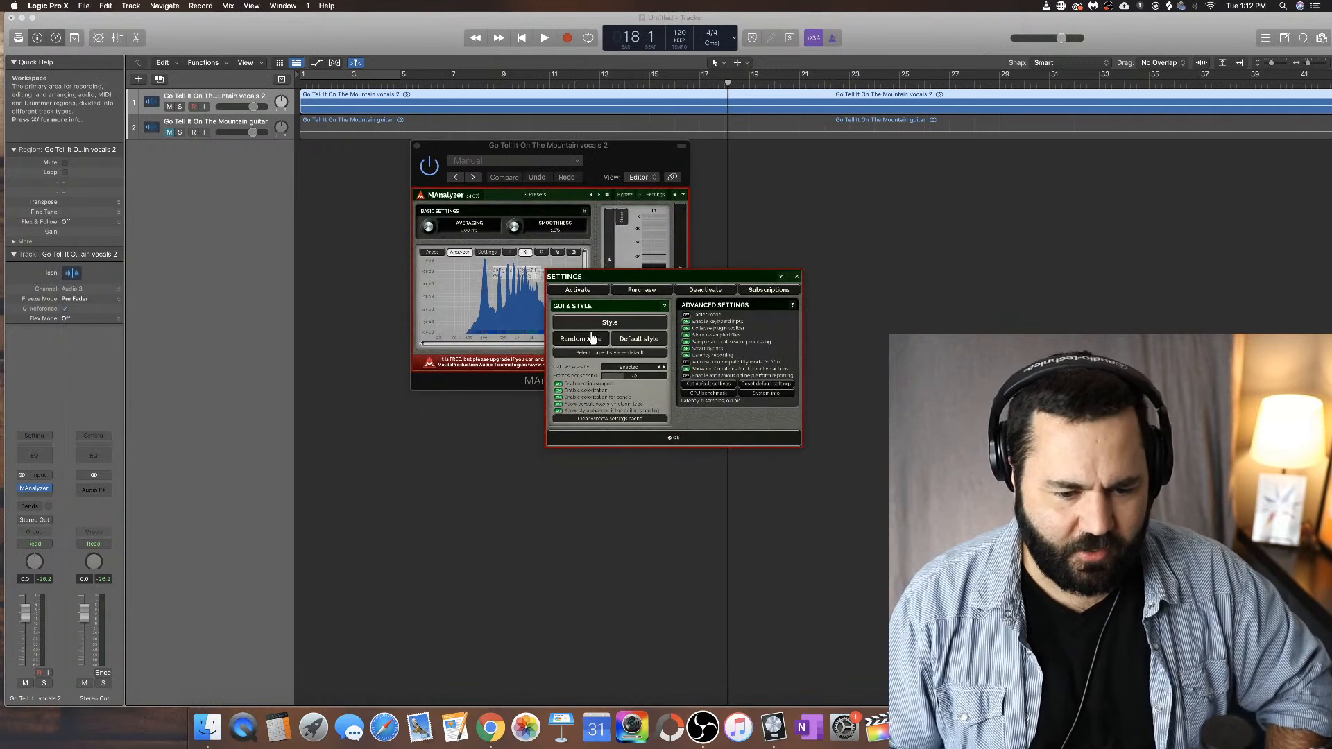
left_click(588, 340)
Step: Choose Neon13 in MAnalyzer's style configuration, and close the plug-in's settings
left_click(616, 325)
left_click(671, 320)
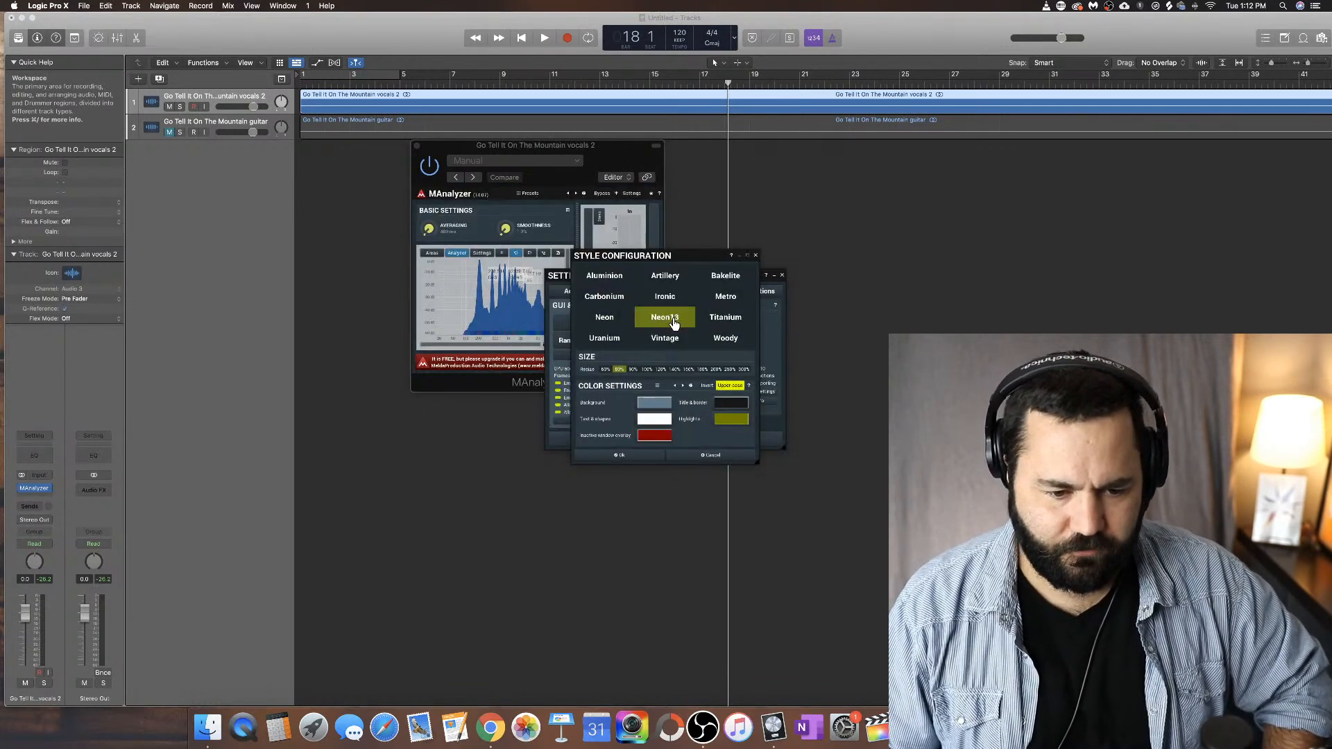
left_click(755, 255)
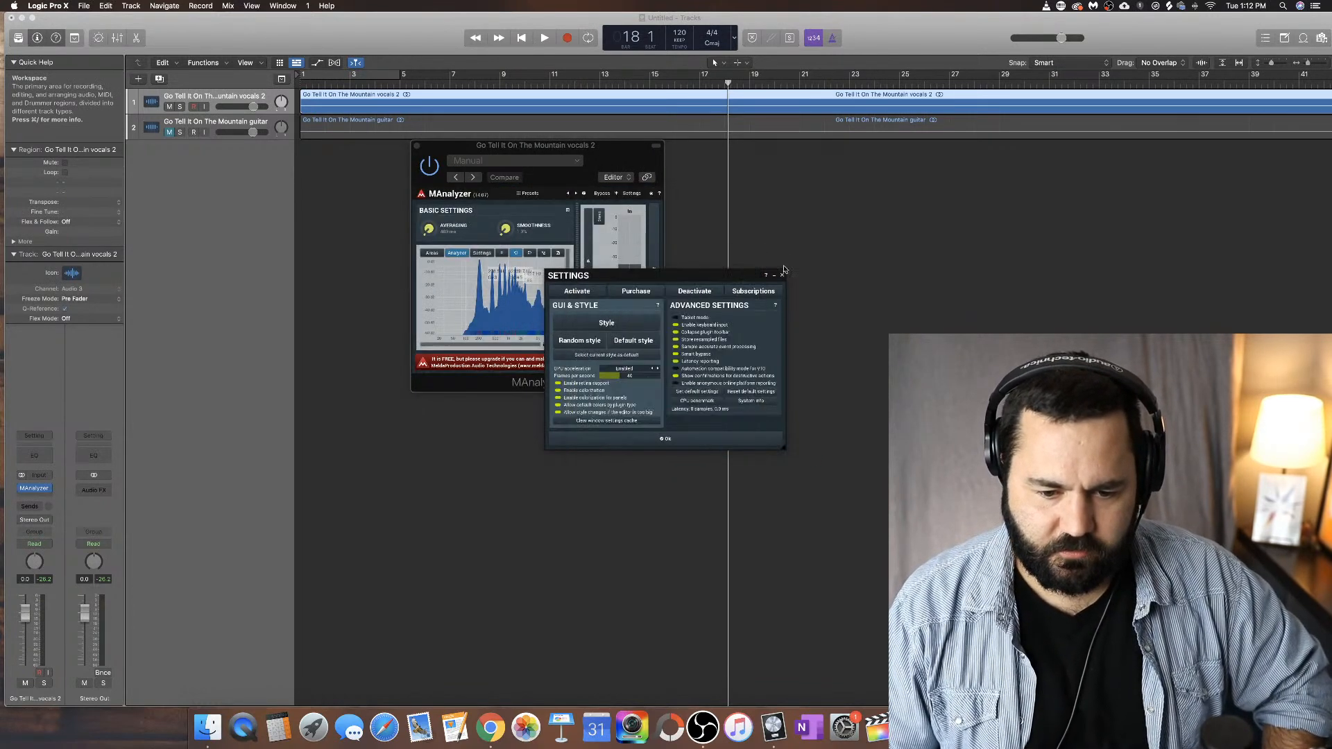
left_click(782, 276)
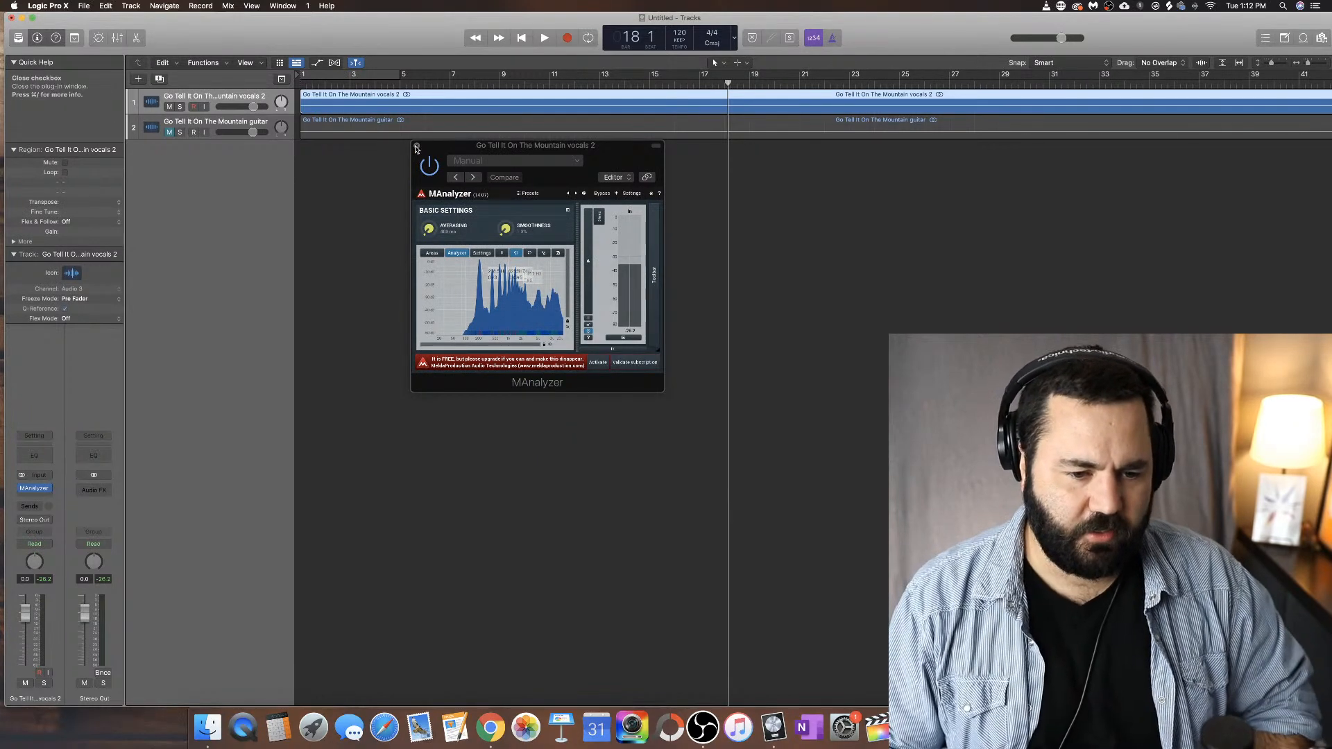
Step: Close the MAnalyzer window and replace that effect on the vocals track with MeldaProduction's MAutopan in stereo
left_click(416, 145)
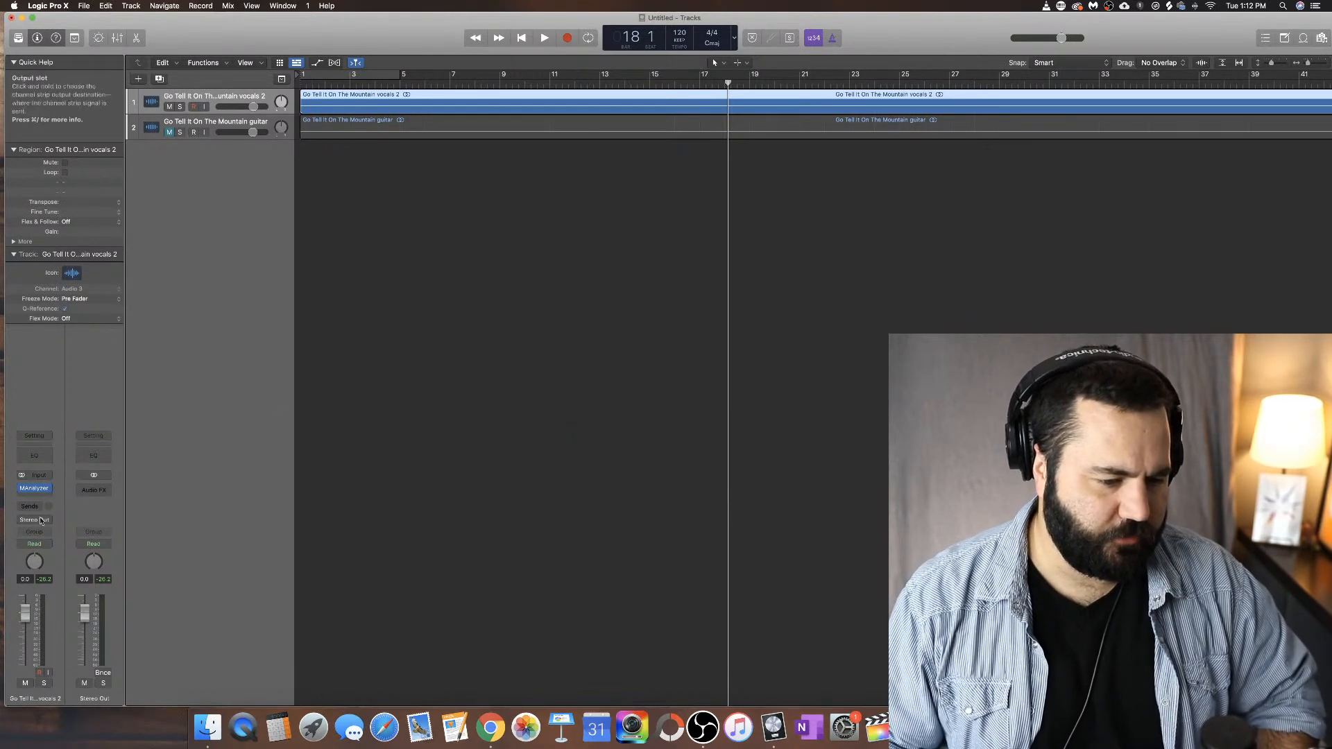
left_click(47, 489)
mouse_move(77, 695)
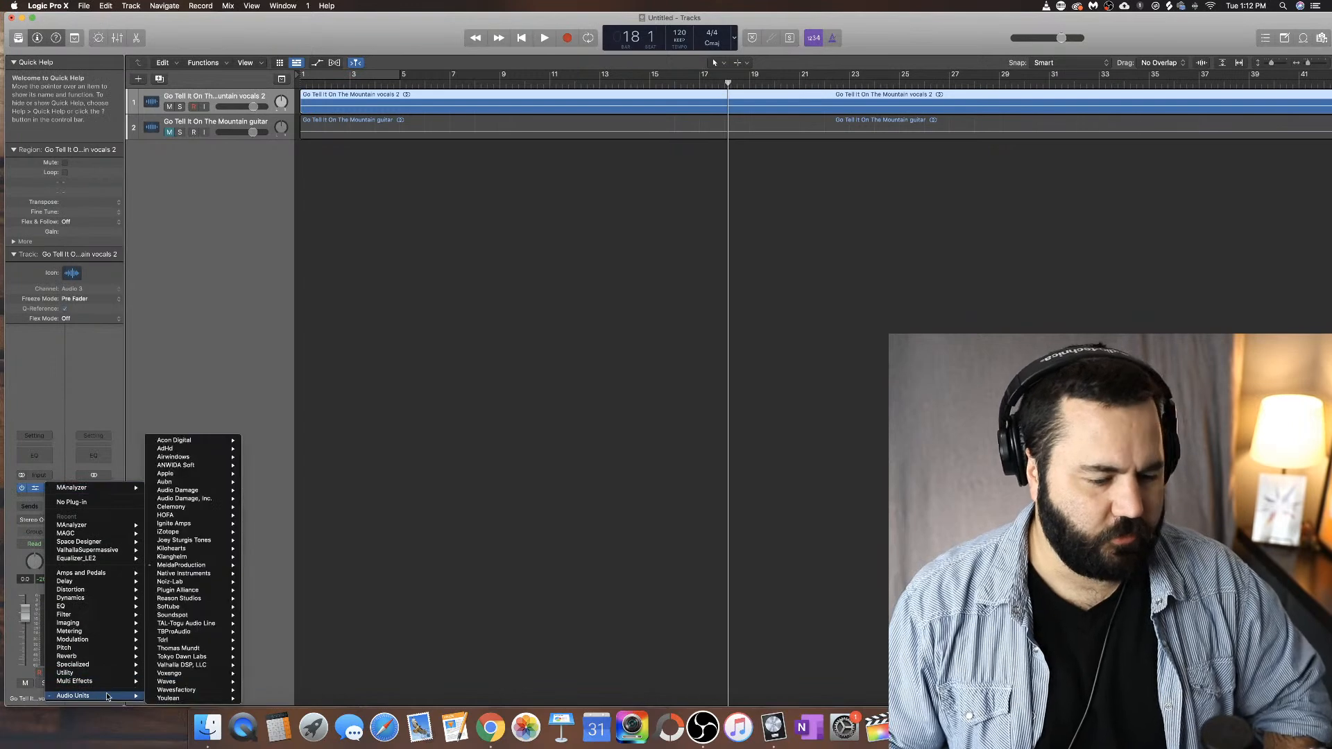
mouse_move(202, 617)
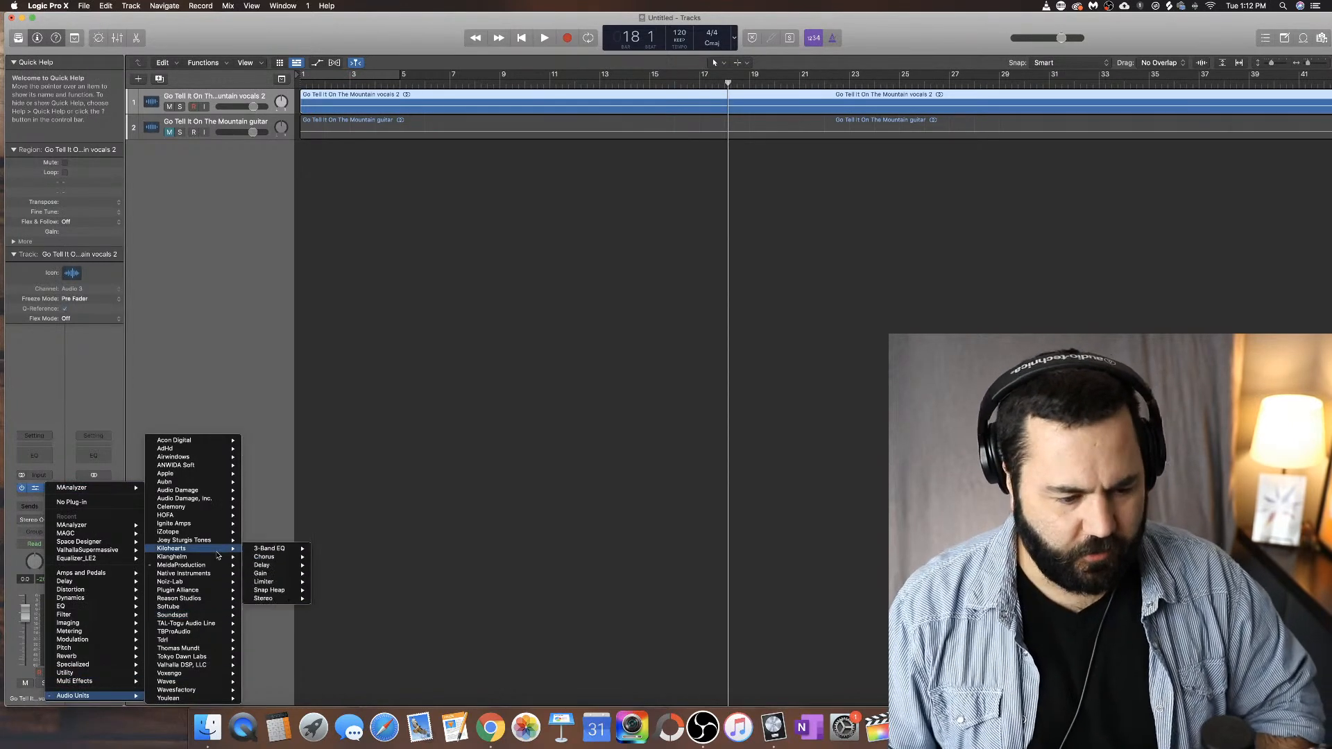
mouse_move(216, 566)
mouse_move(305, 415)
left_click(358, 415)
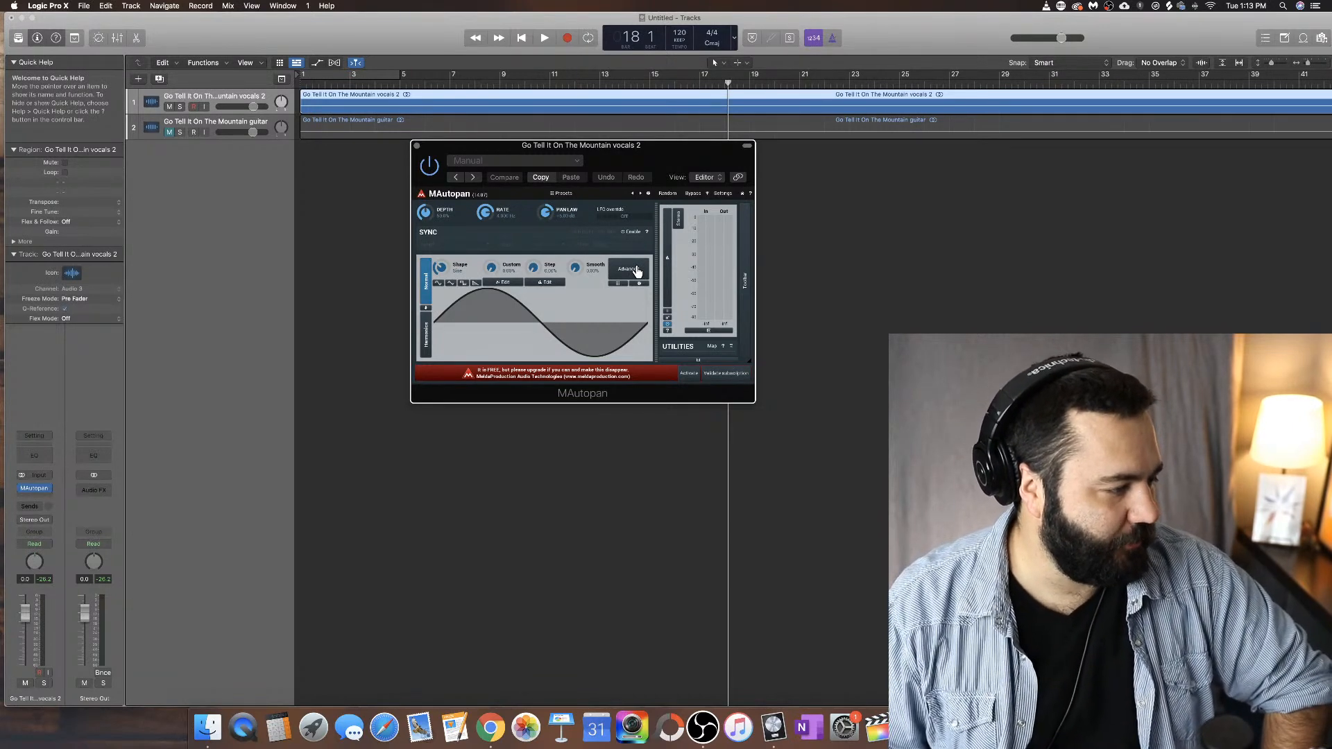
Step: Close the MAutopan window and replace that effect on the vocals track with MeldaProduction's MAutoPitch in stereo
left_click(417, 147)
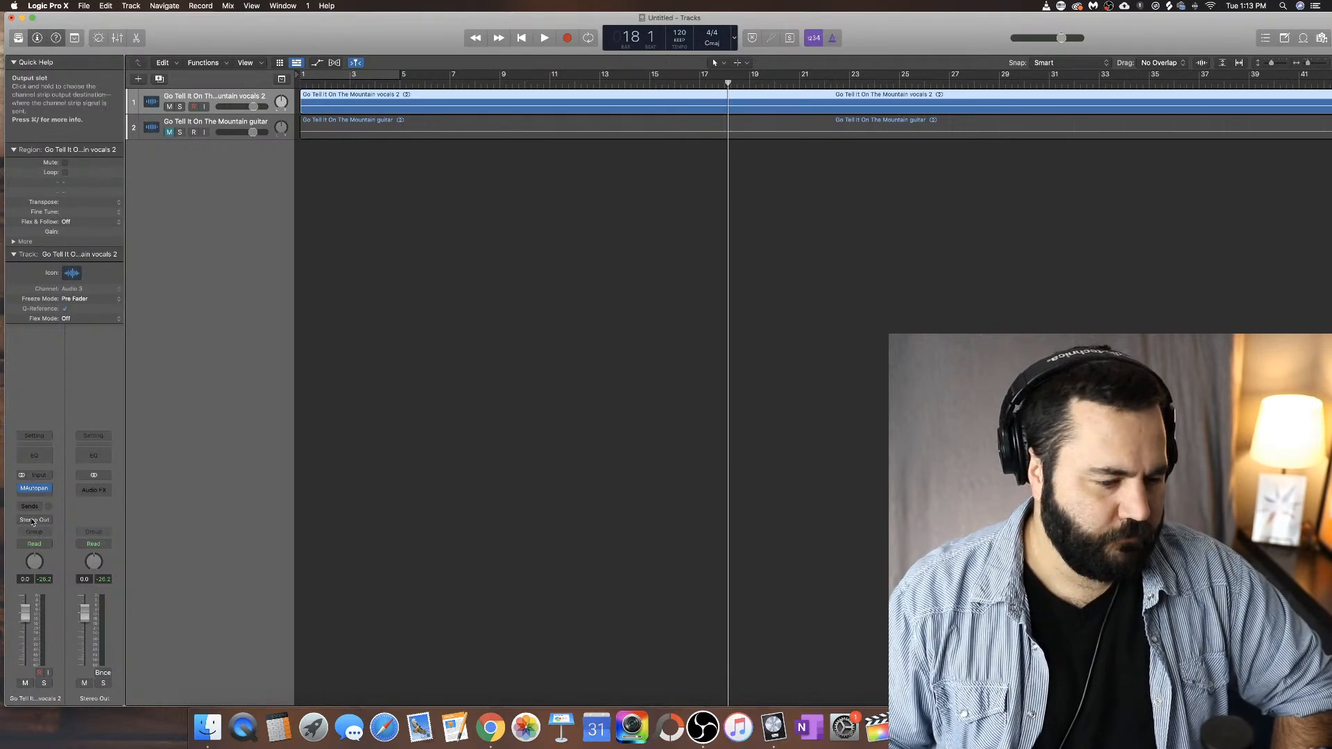
left_click(49, 490)
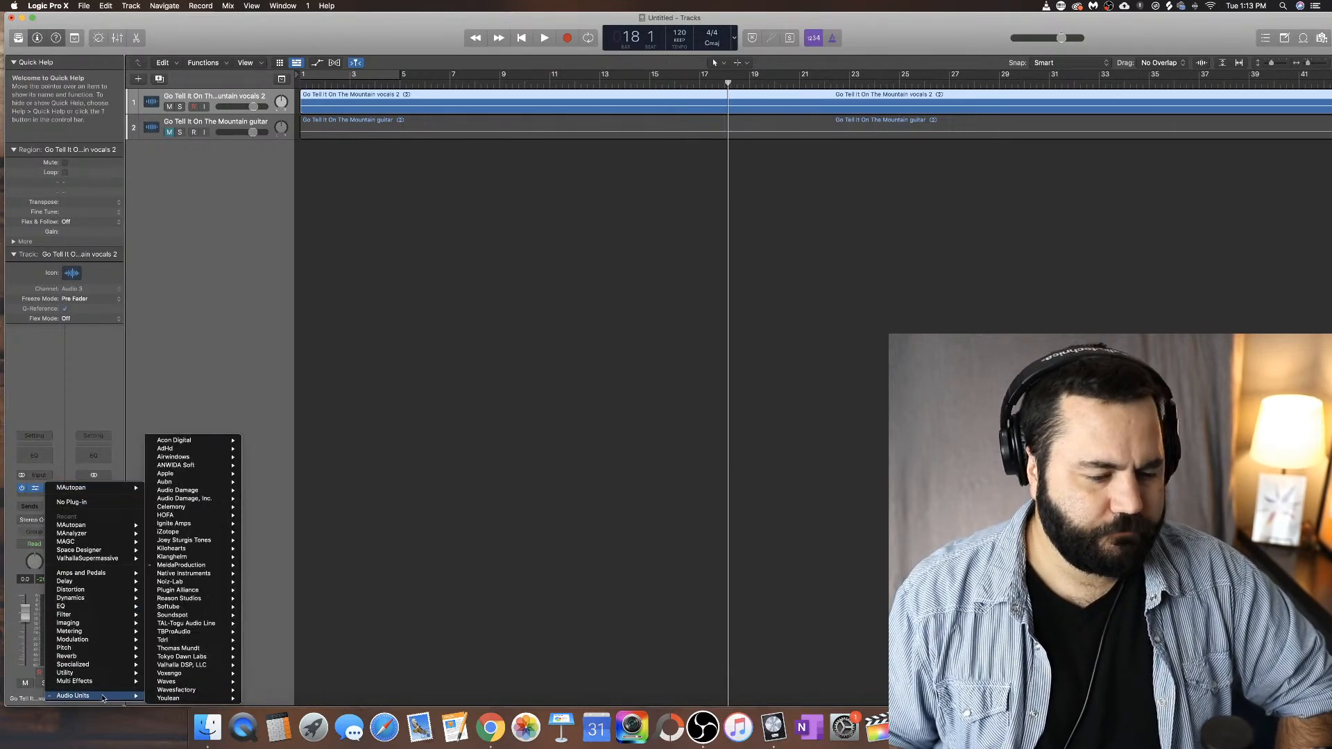
mouse_move(113, 695)
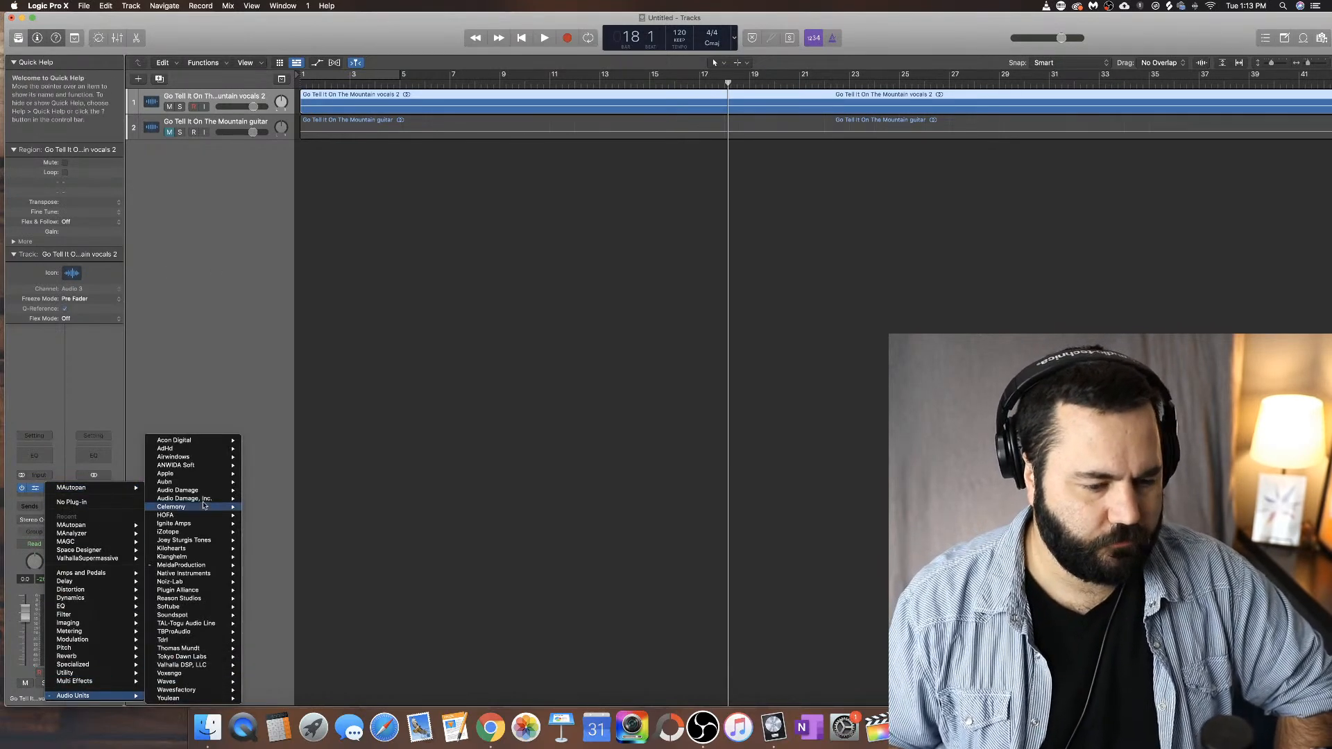
mouse_move(211, 565)
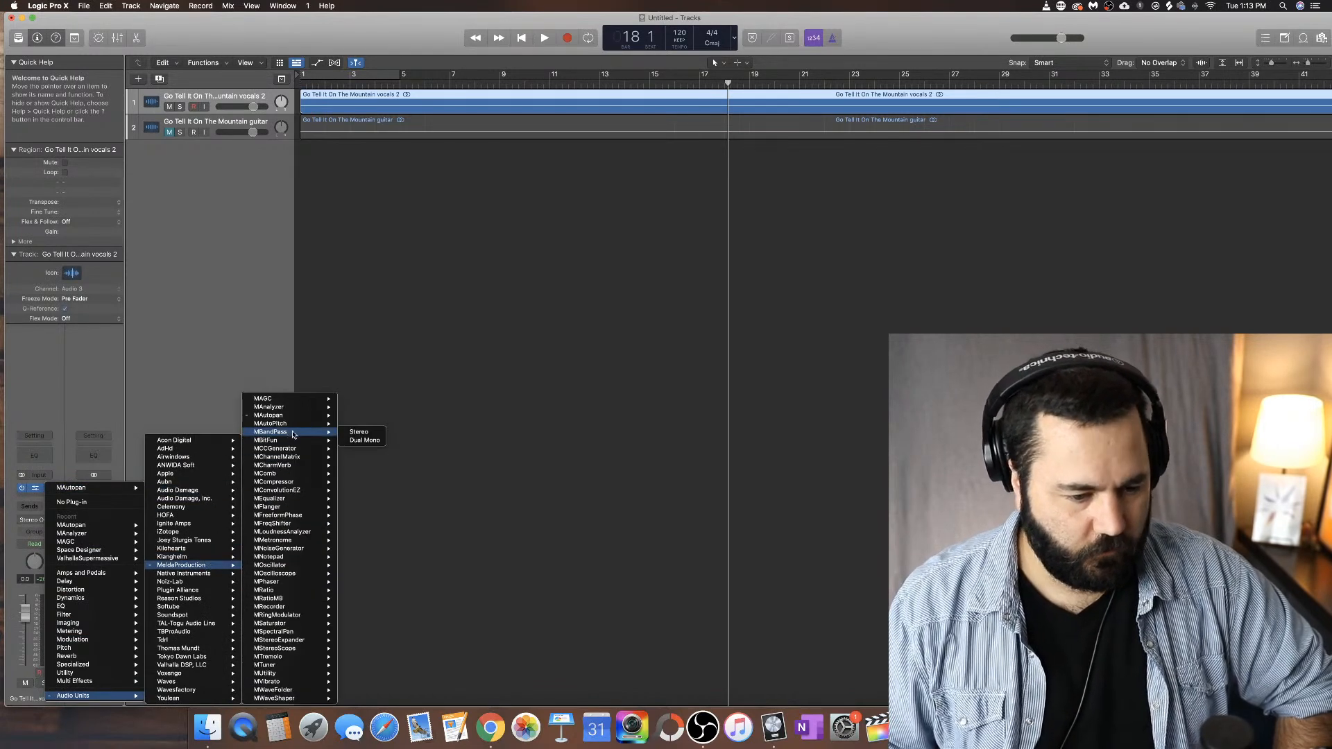
mouse_move(308, 426)
left_click(369, 425)
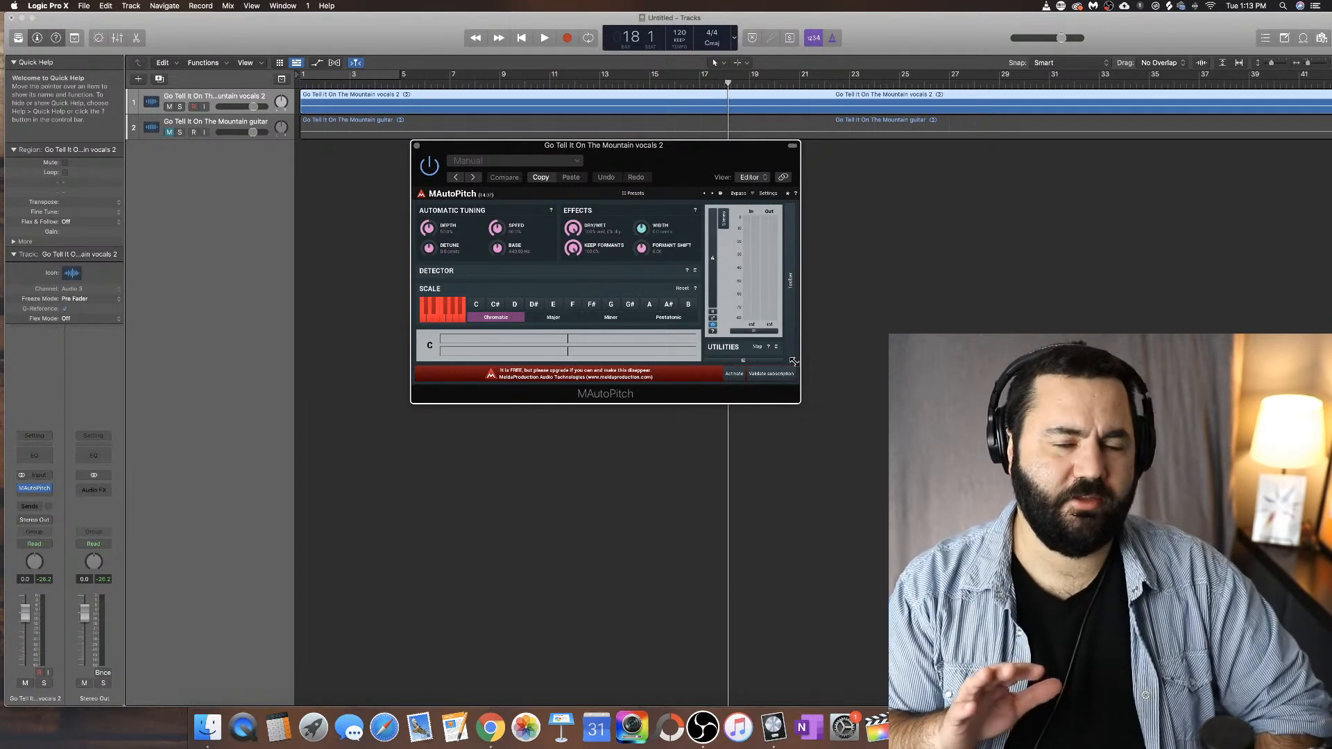
Step: Try to enlarge the MAutoPitch window, and play the vocals from bar 18 to hear the plug-in's initial settings
left_click(793, 361)
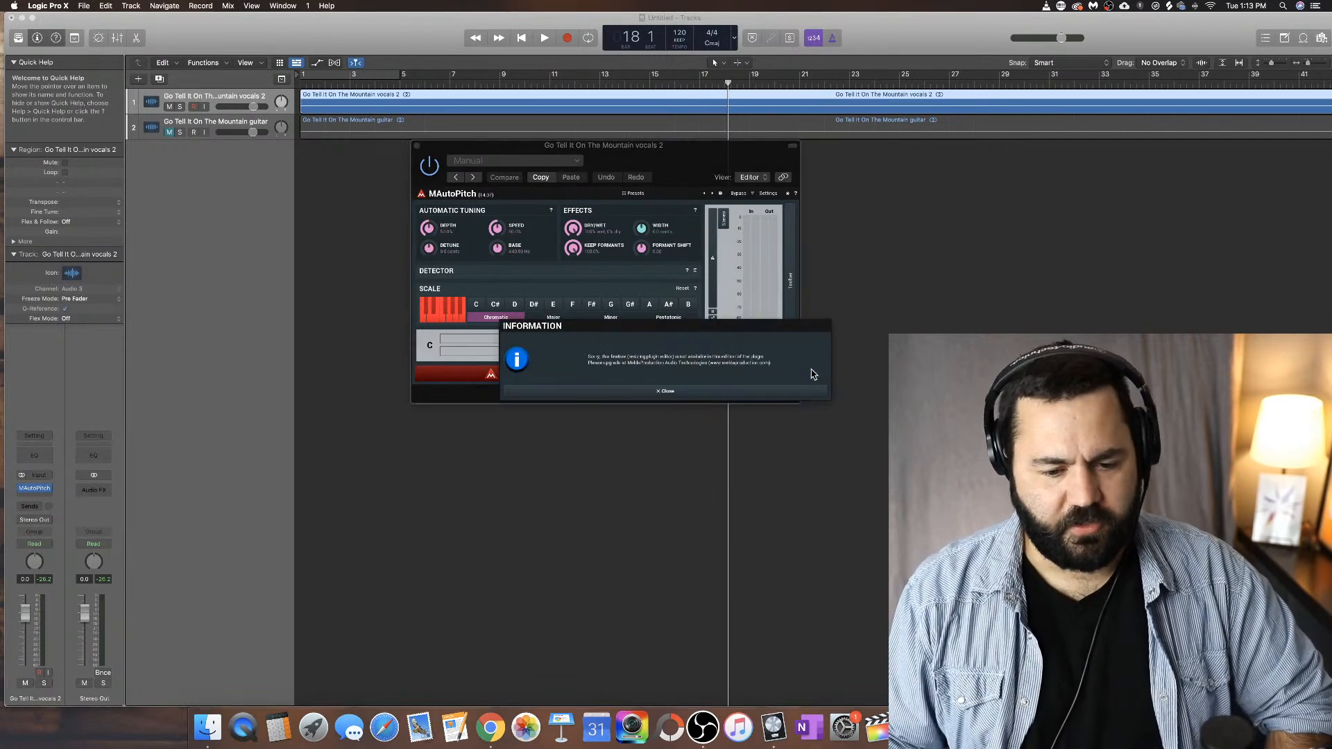
left_click(738, 390)
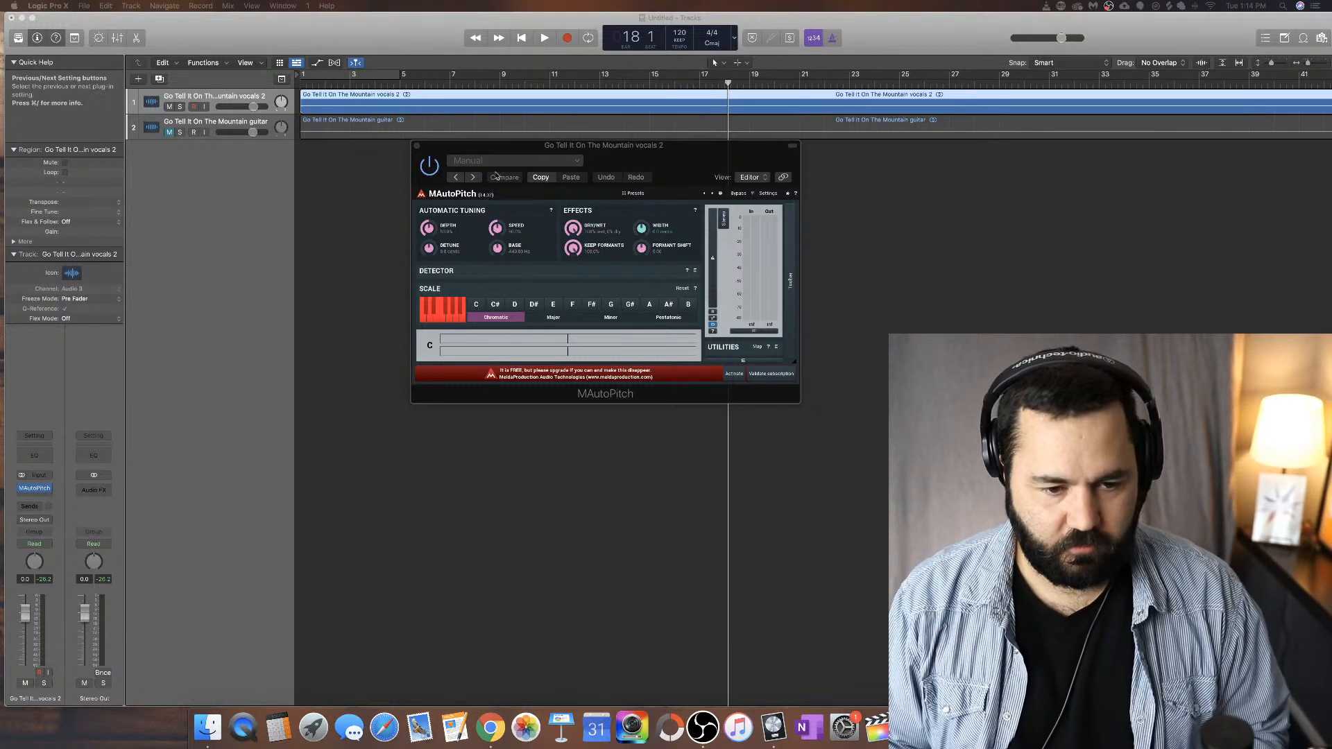
left_click(439, 48)
key("space")
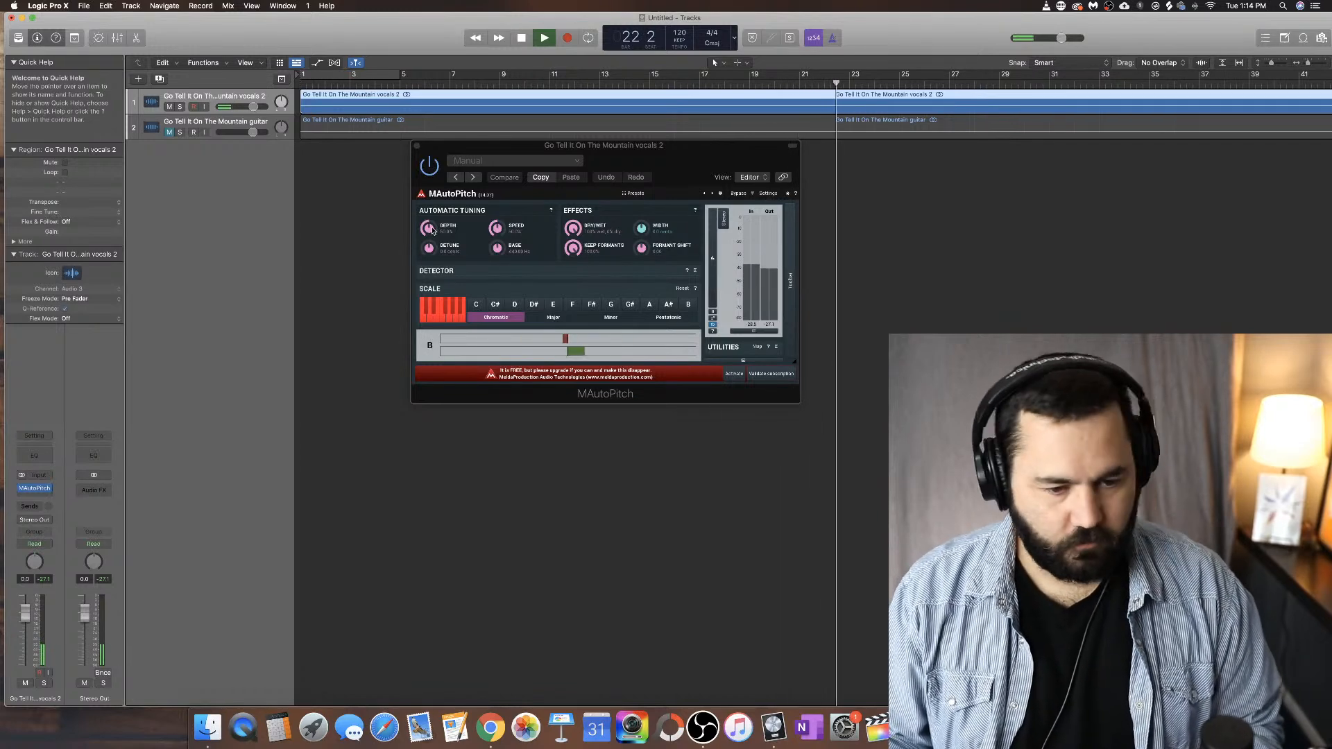
key("space")
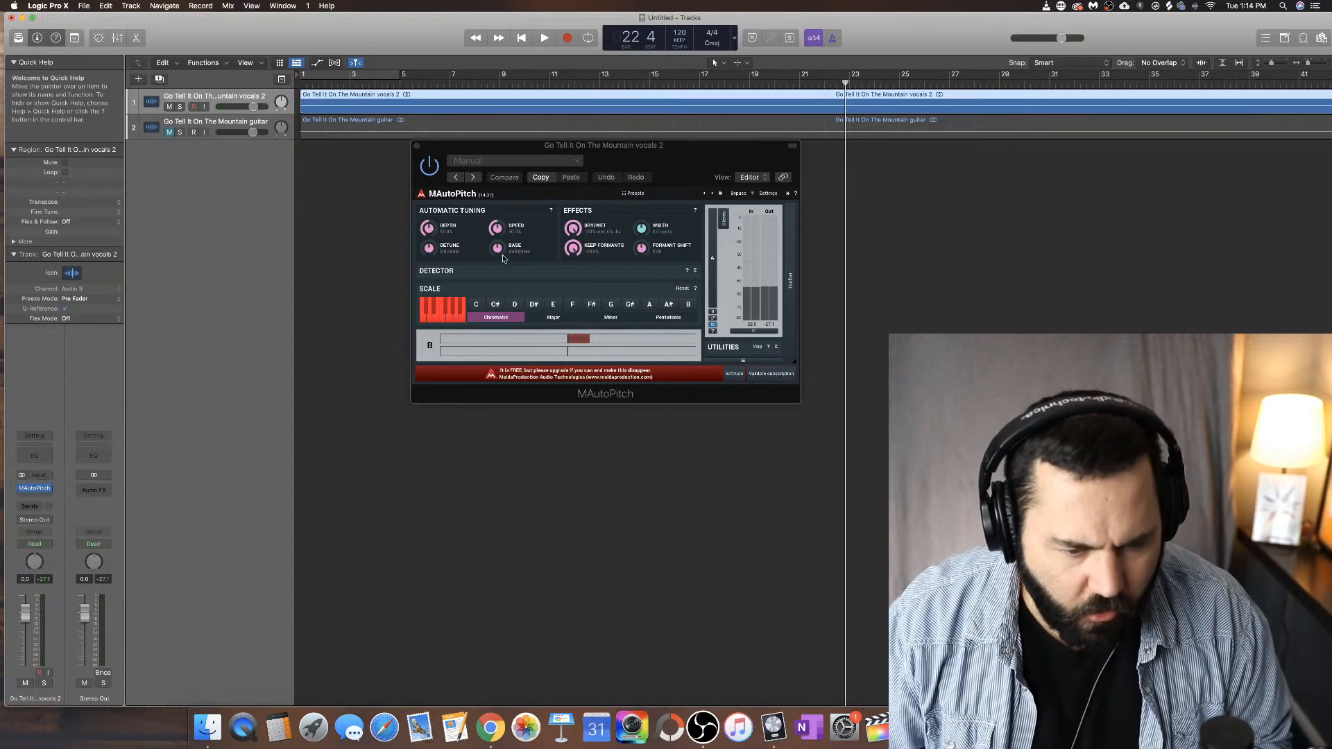
Step: Raise MAutoPitch's Depth and Speed to maximum with the Major scale, and play the vocals from bar 22
left_click_drag(428, 233, 437, 142)
left_click_drag(498, 230, 522, 125)
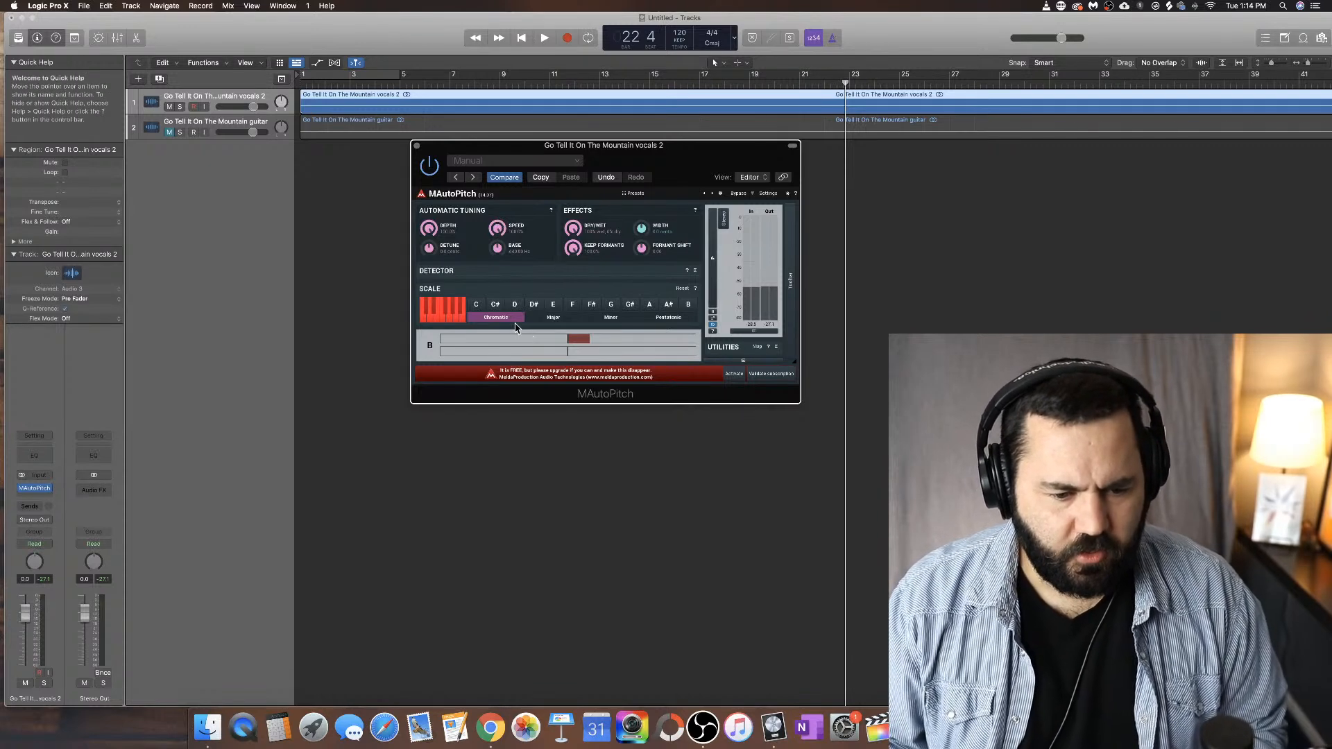
left_click(552, 318)
key("space")
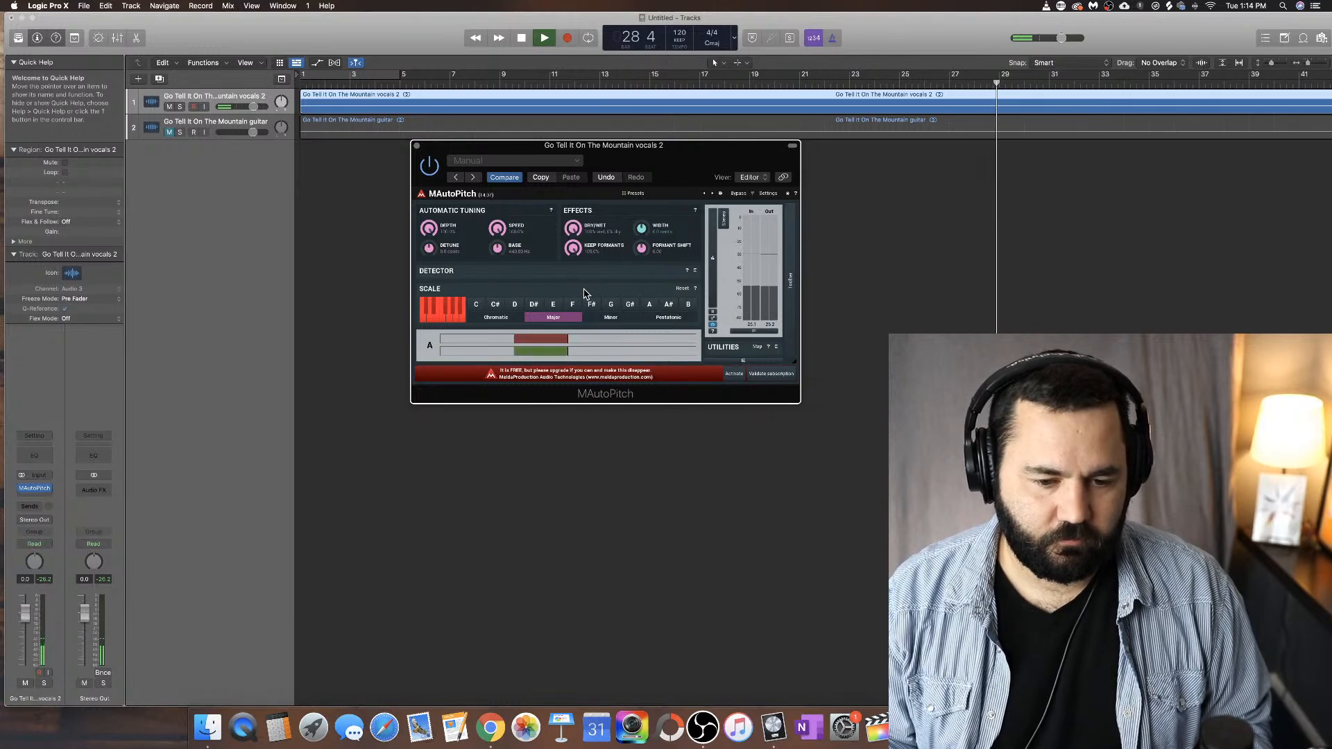
key("space")
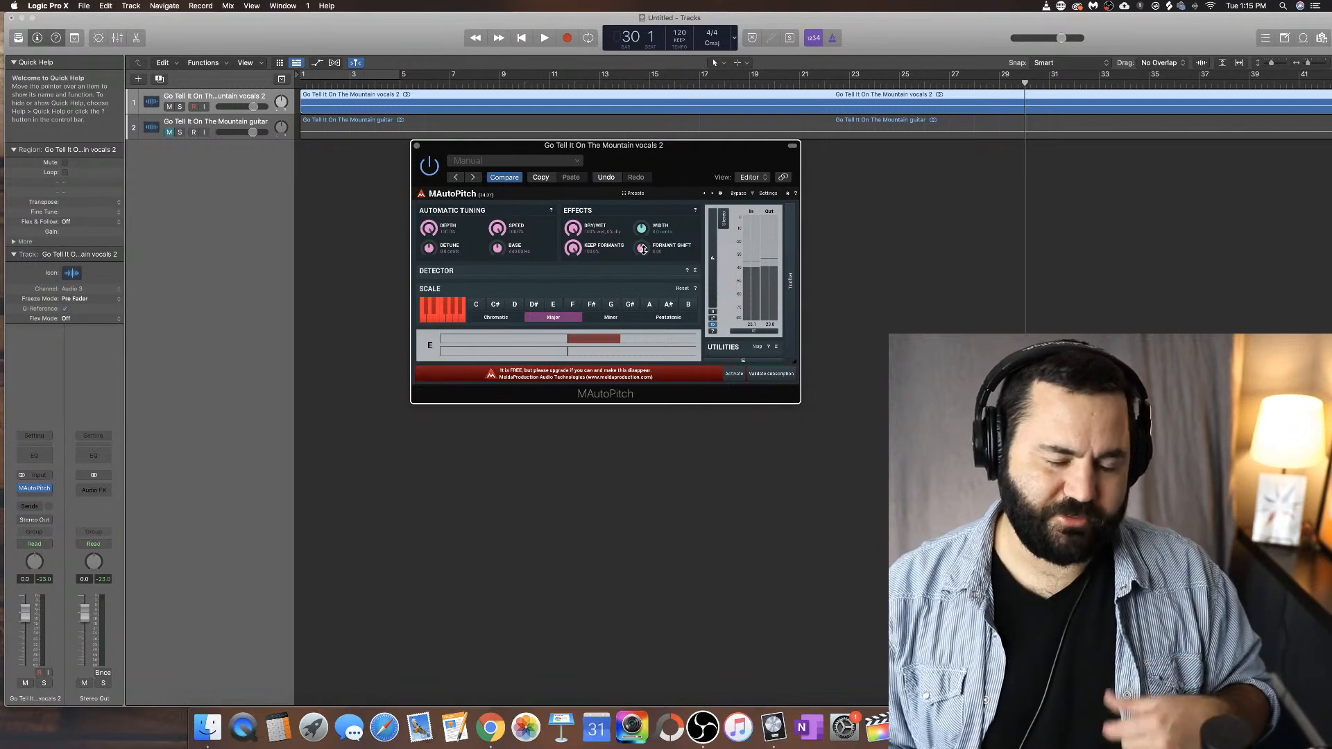
Step: Set the scale to Chromatic with lower Depth and Speed, and adjust Formant Shift while playing the vocals from bar 30
left_click(494, 320)
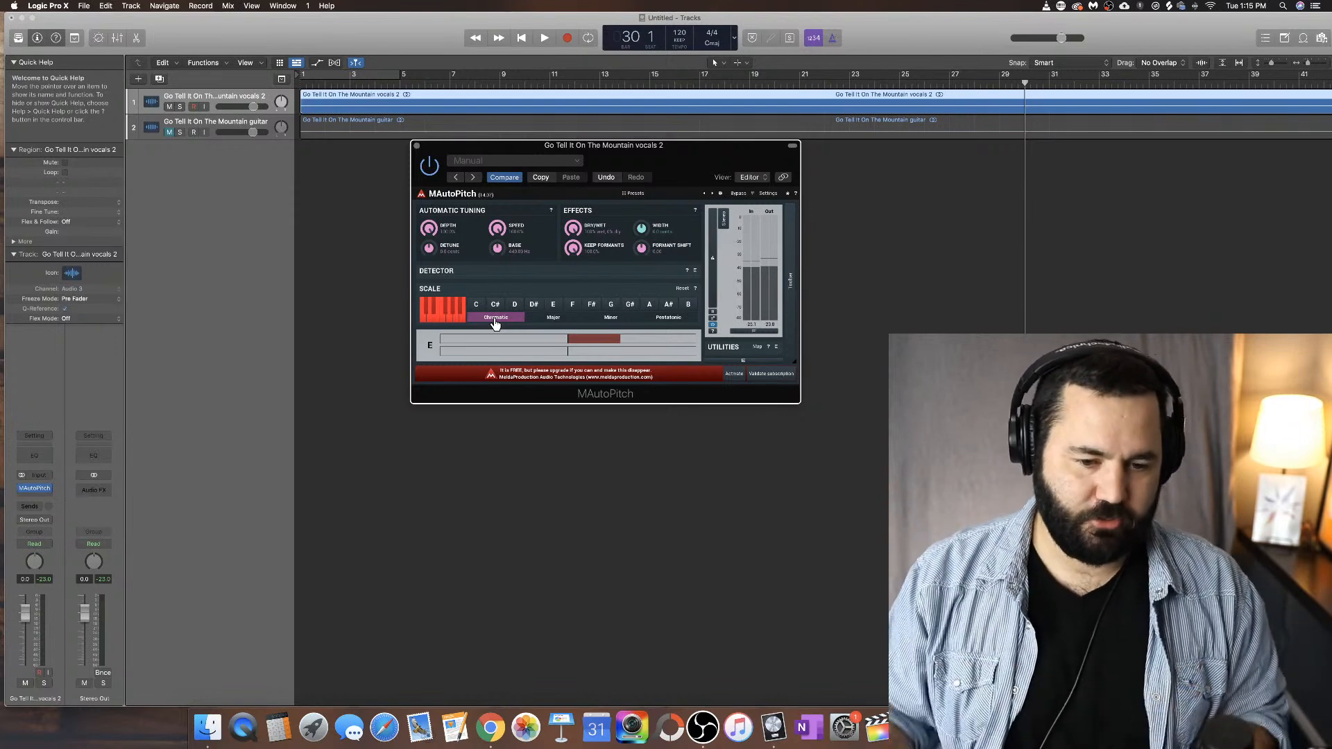
key("space")
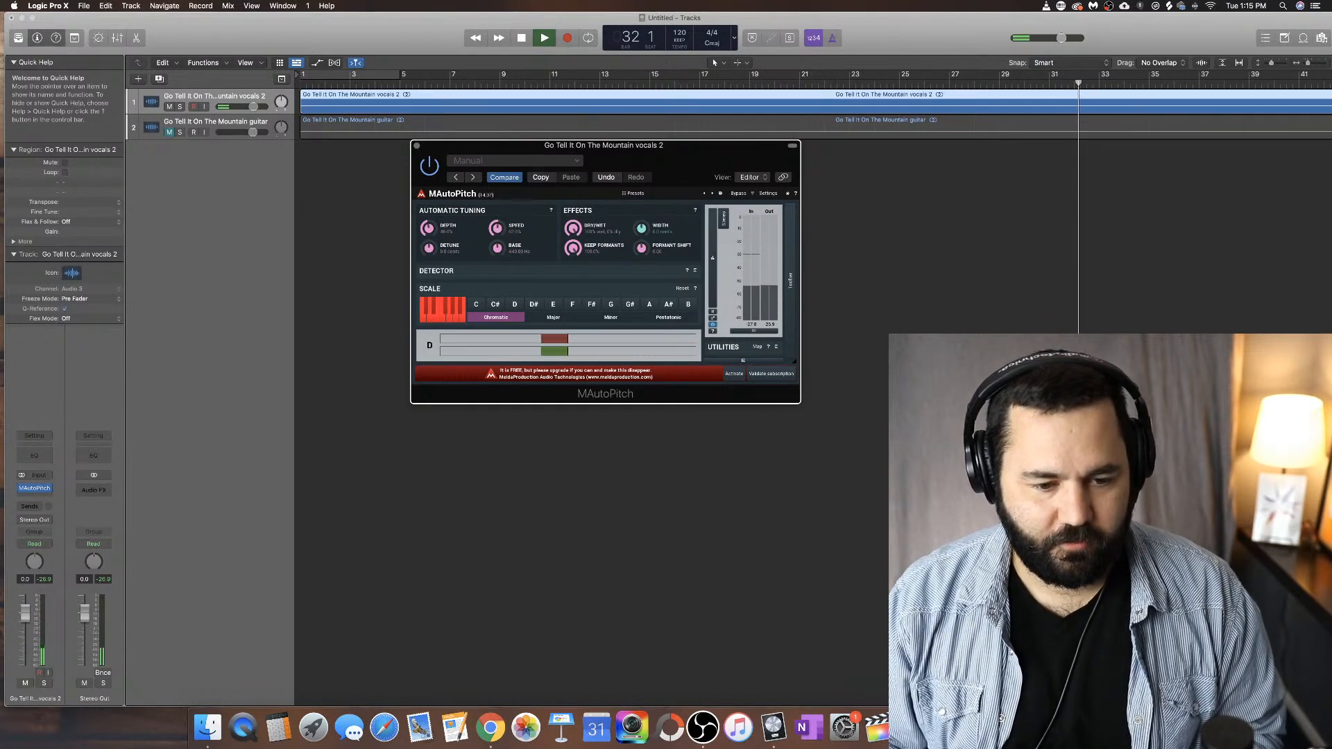
mouse_move(643, 248)
left_mouse_down()
mouse_move(643, 272)
mouse_move(643, 259)
left_mouse_up()
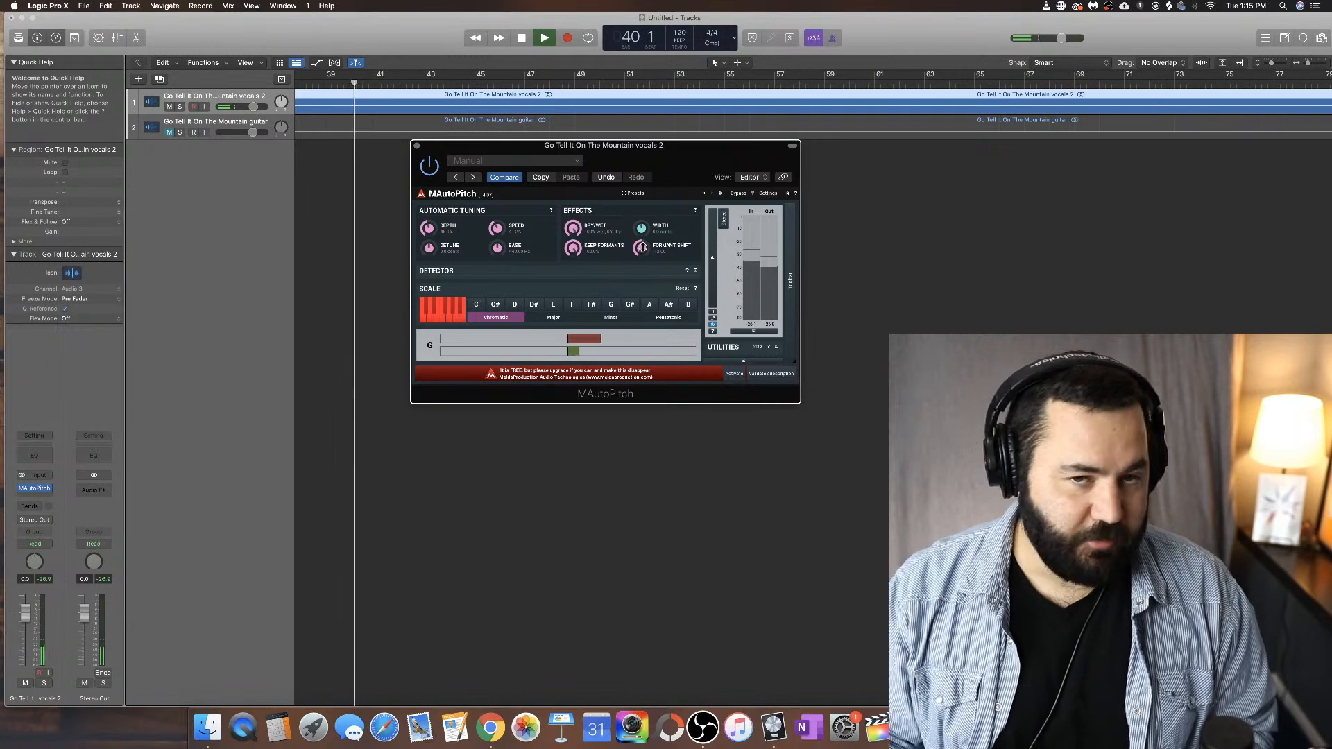
key("space")
Step: Raise MAutoPitch's Formant Shift and play the vocals from bar 40 to hear the shifted voice
left_click_drag(642, 249, 642, 201)
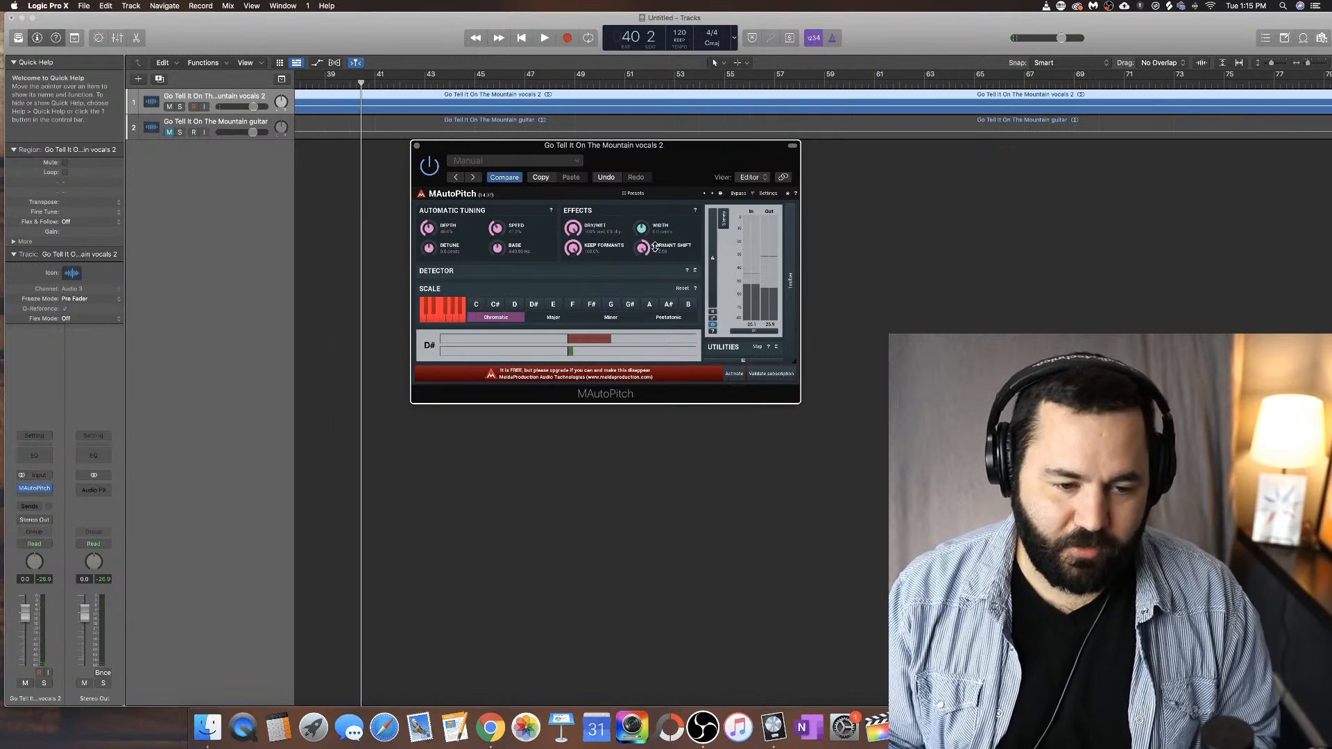
key("space")
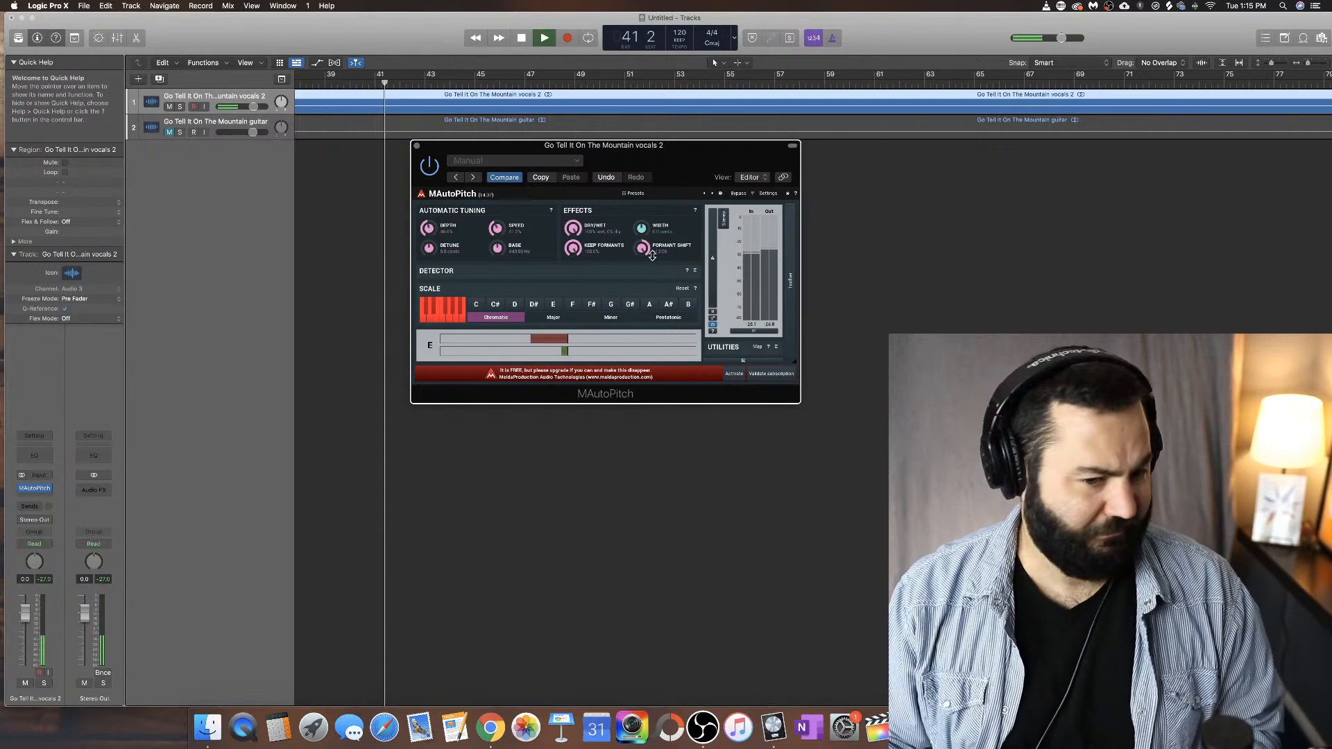
key("space")
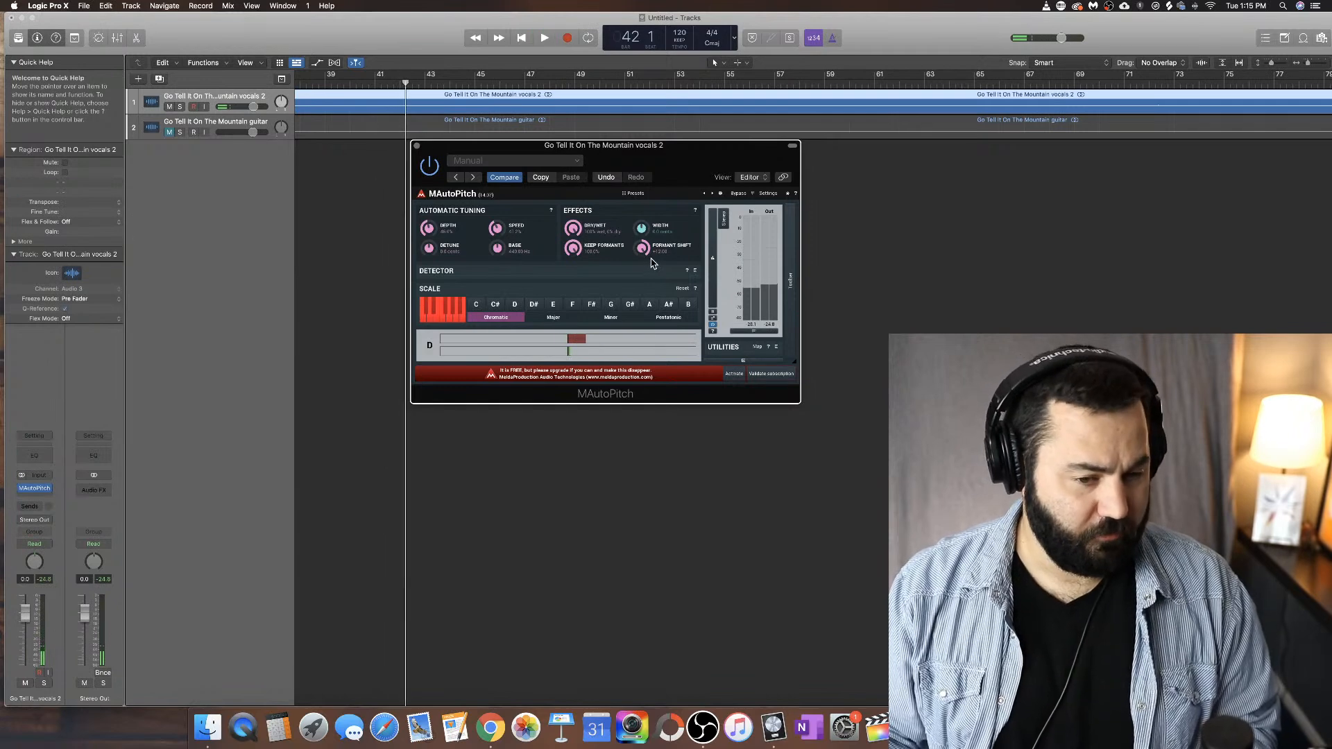
key("space")
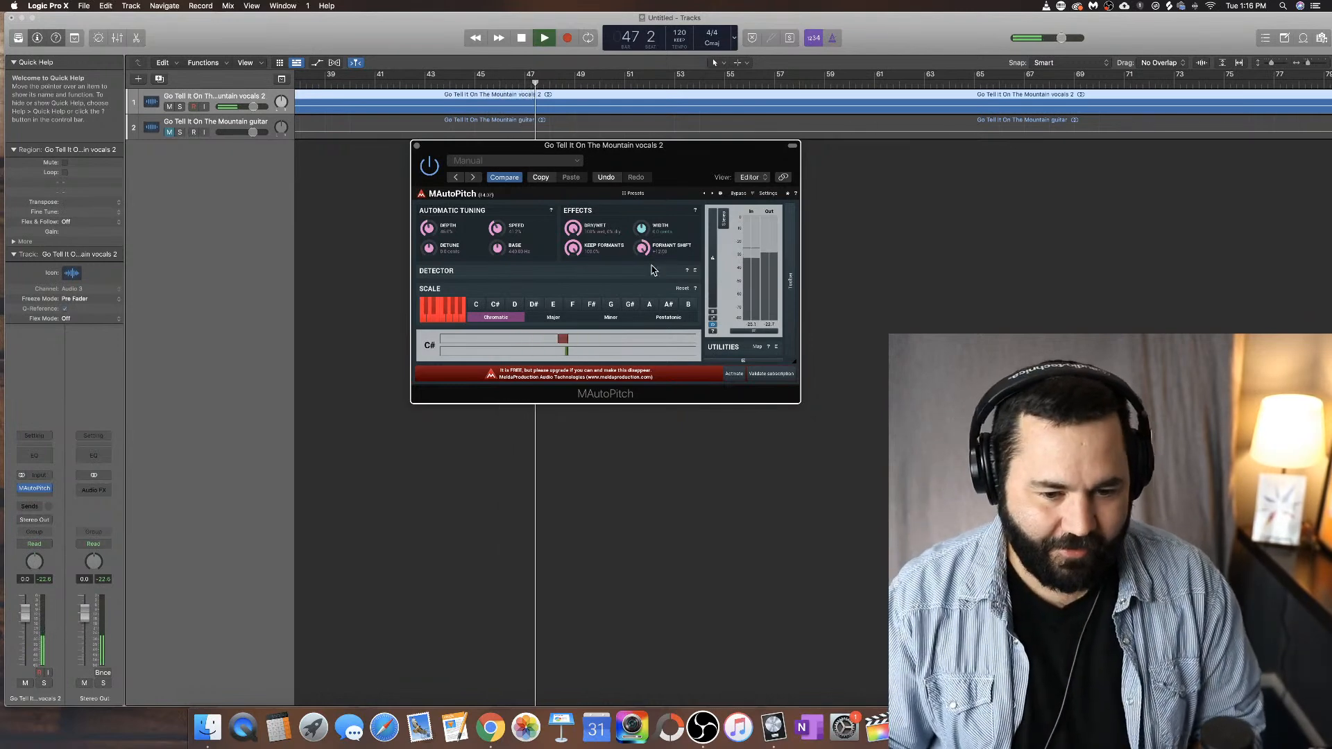
key("space")
Step: Compare the vocals from bar 47 with Keep Formants at 0% and back at 100%, and reduce Formant Shift
left_click_drag(573, 248, 659, 398)
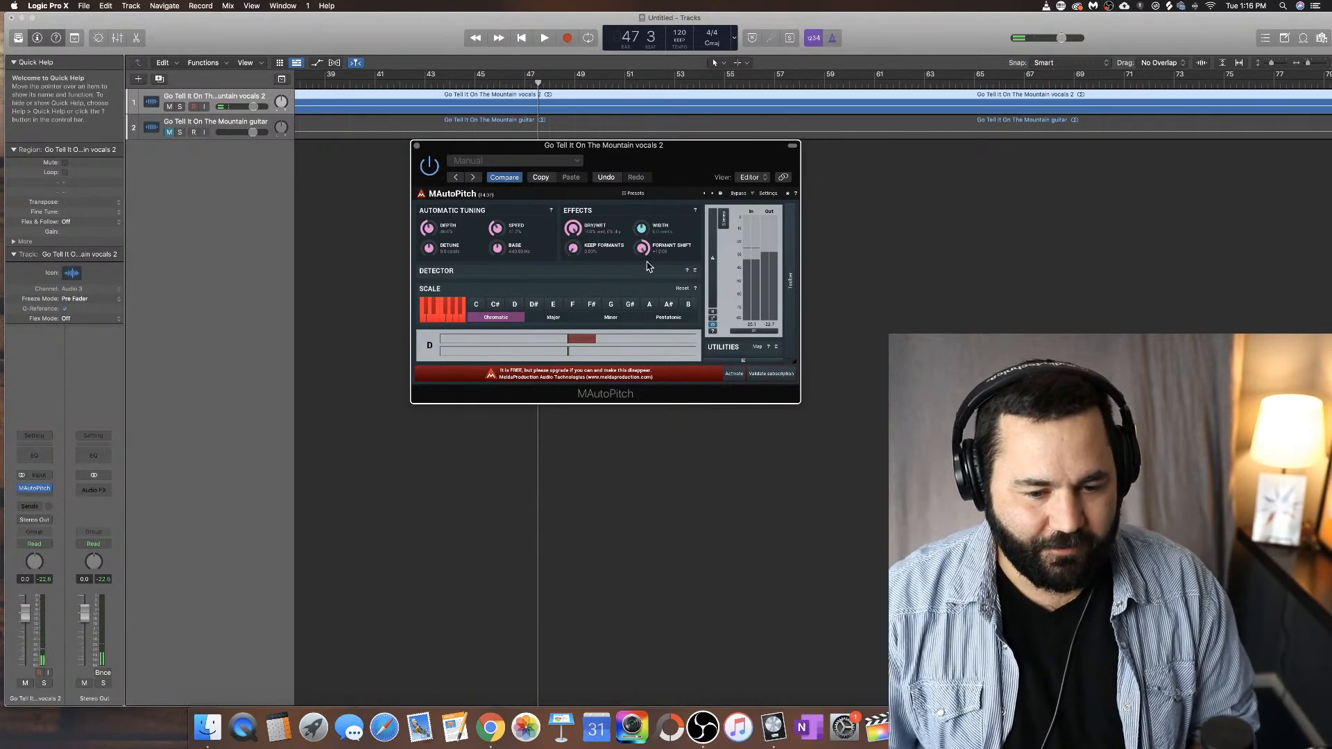
key("space")
key("space")
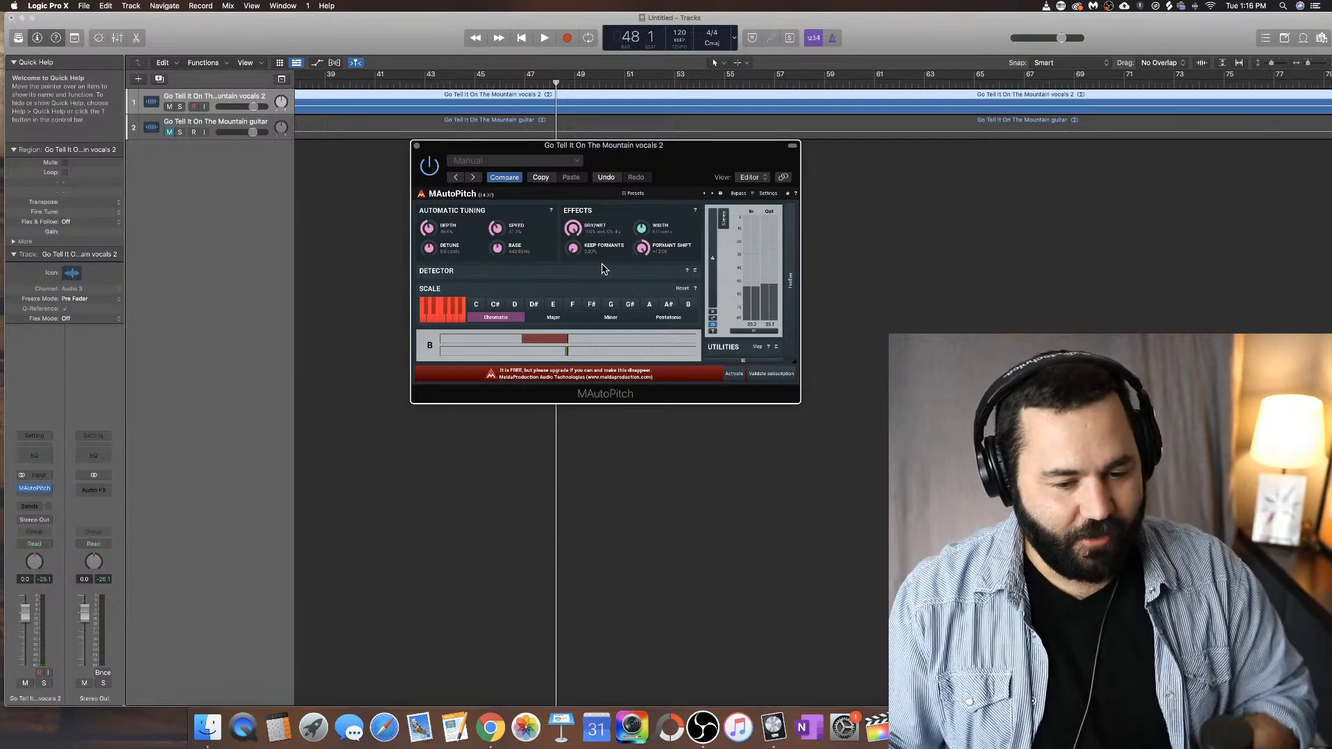
key("space")
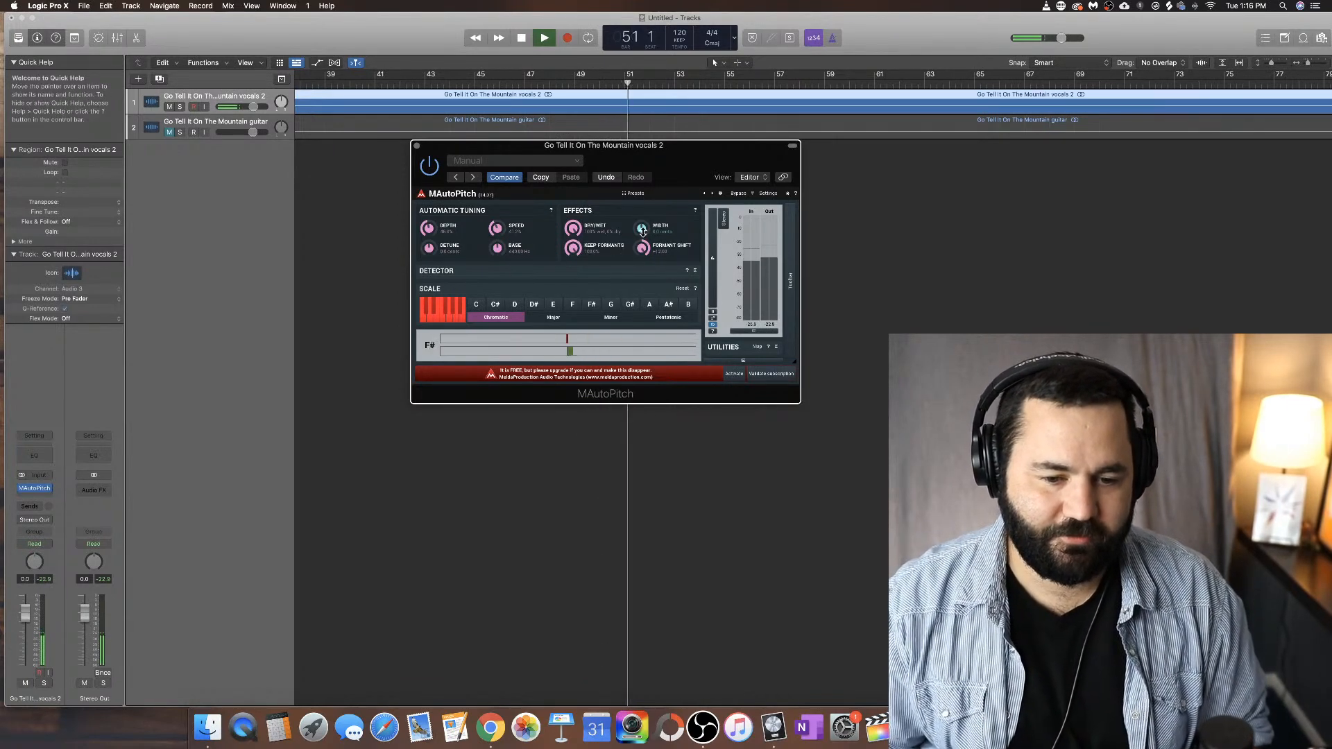
key("space")
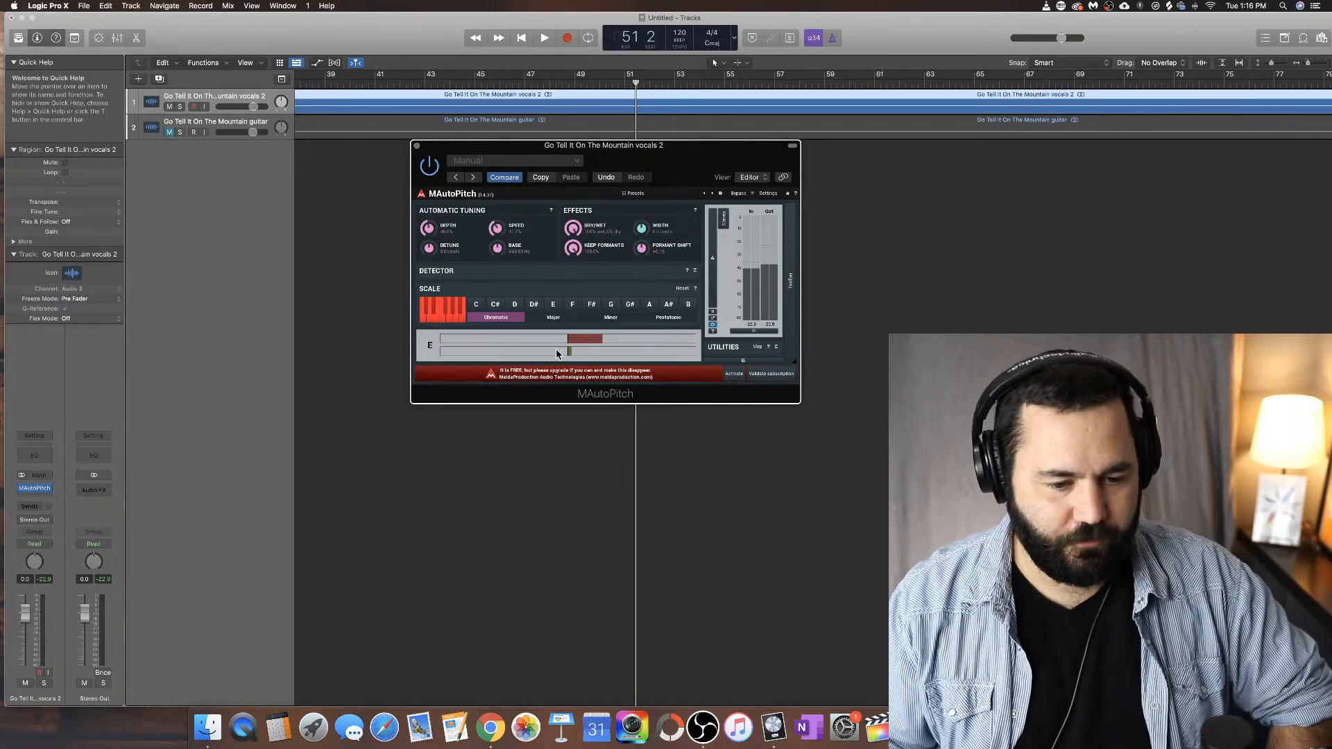
Step: Try the Major, Minor and Pentatonic scales in MAutoPitch, return to Chromatic and close the plug-in window
left_click(553, 320)
left_click(610, 319)
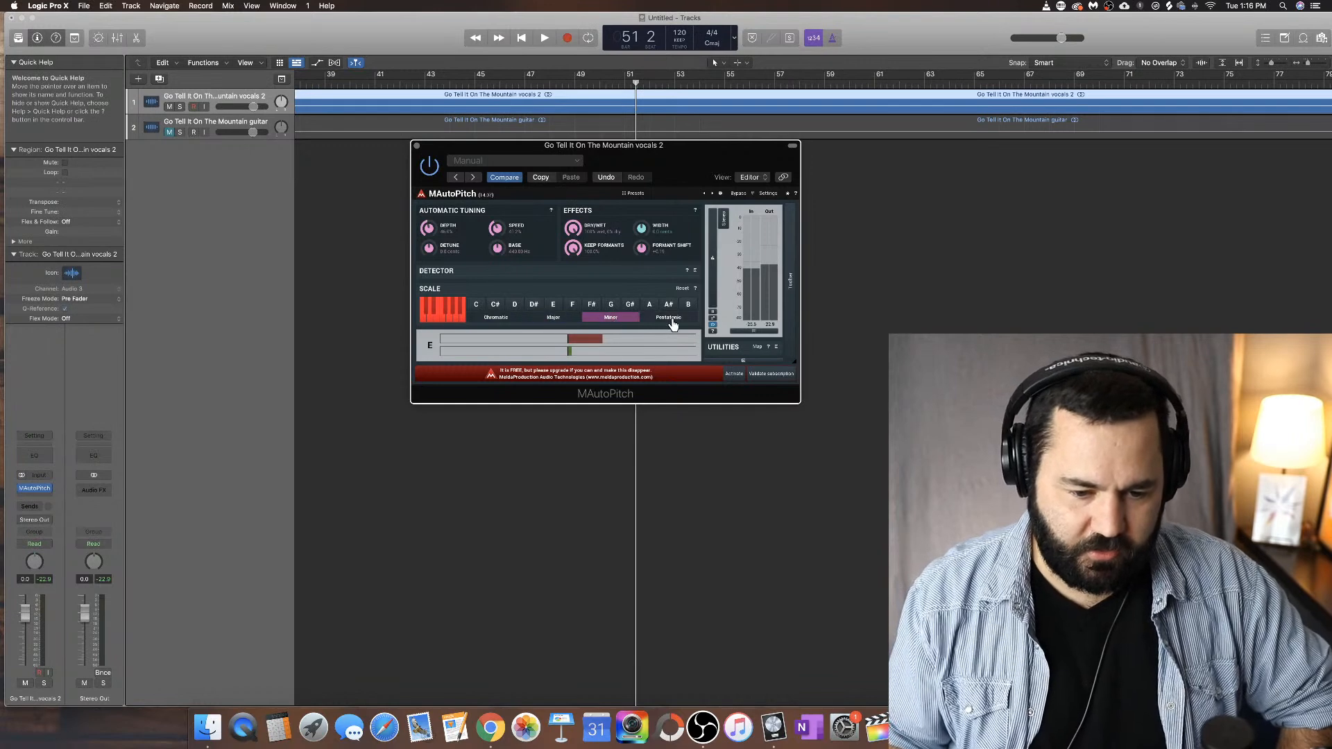
left_click(668, 319)
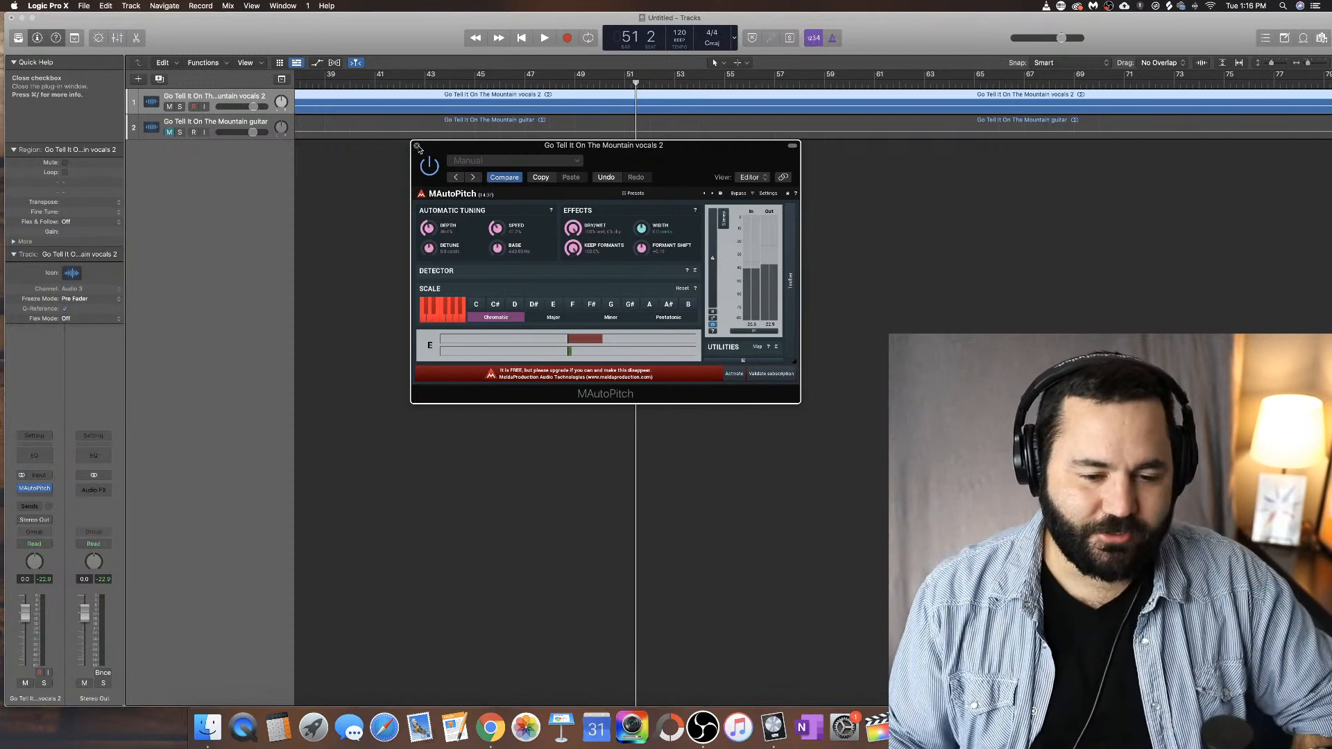
left_click(417, 146)
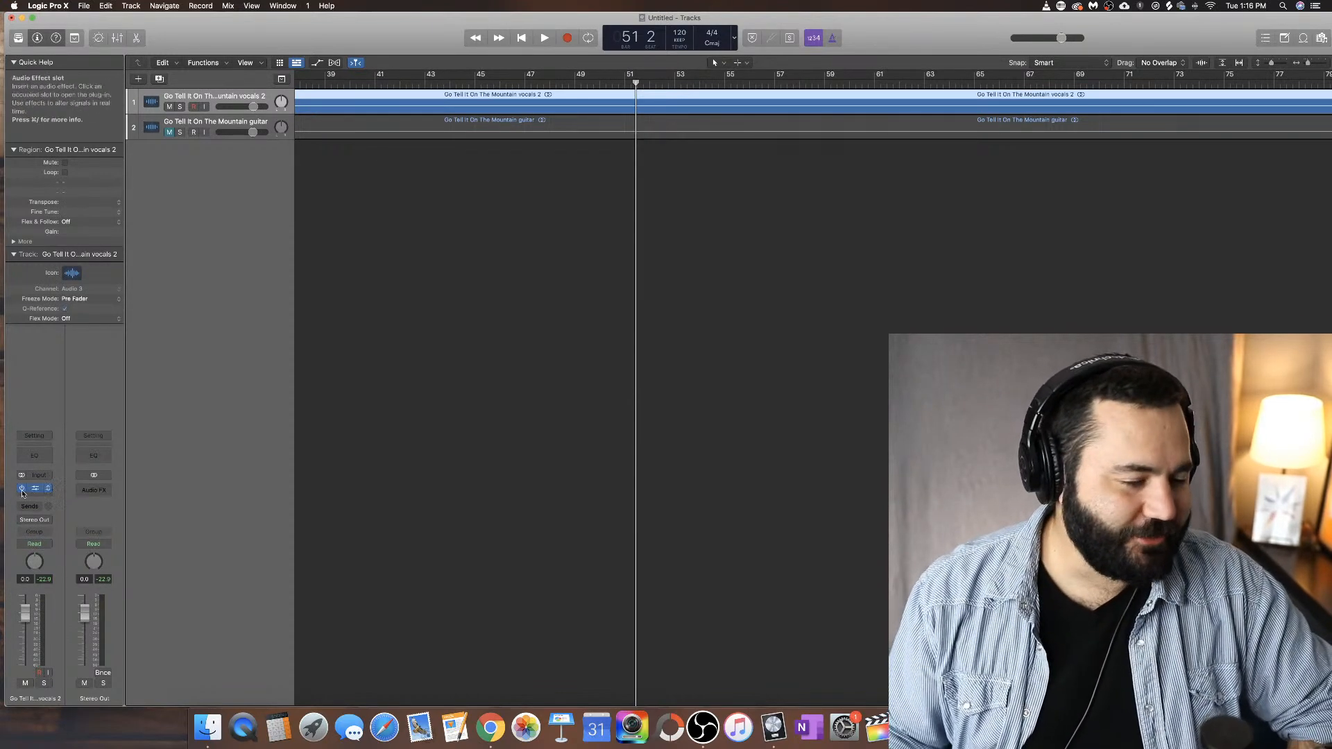
Step: Replace MAutoPitch on the vocals track with the stereo MeldaProduction MBandPass plug-in, look over its filters and close its window
left_click(52, 493)
mouse_move(76, 695)
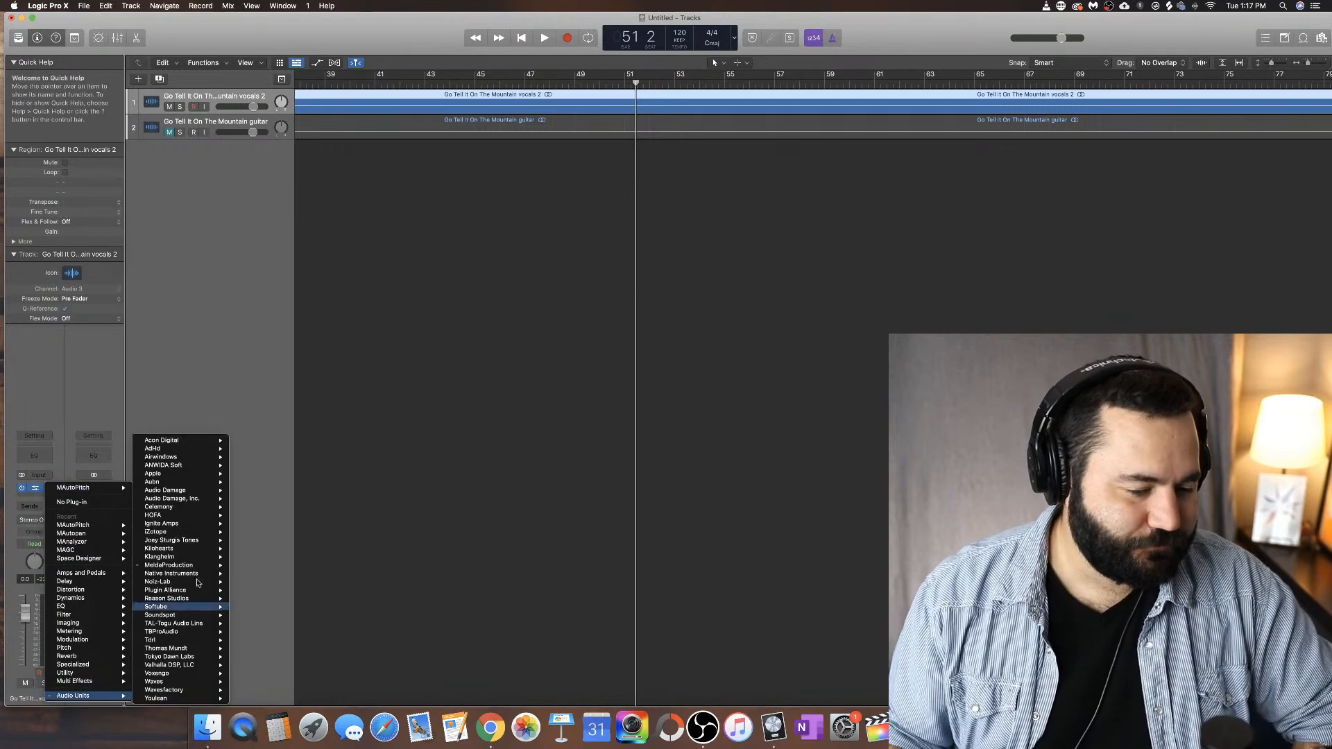
mouse_move(210, 565)
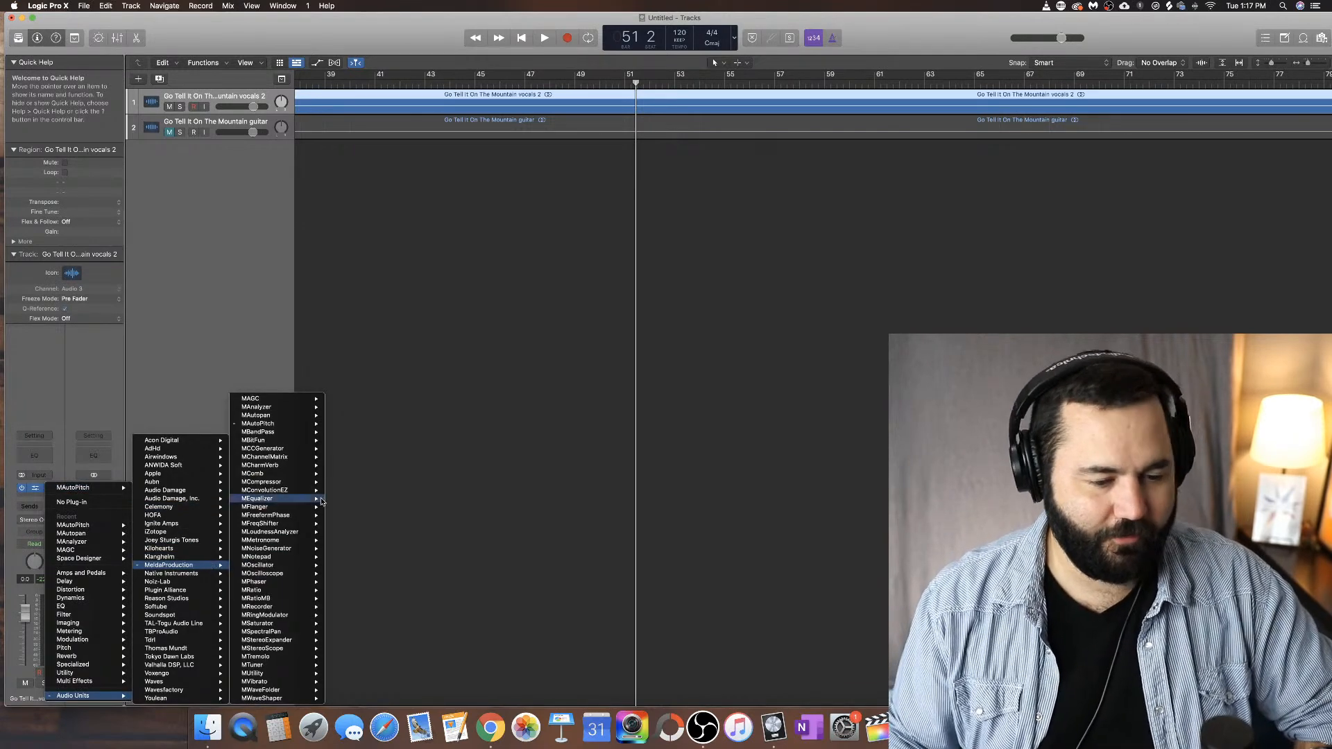
mouse_move(285, 431)
left_click(346, 432)
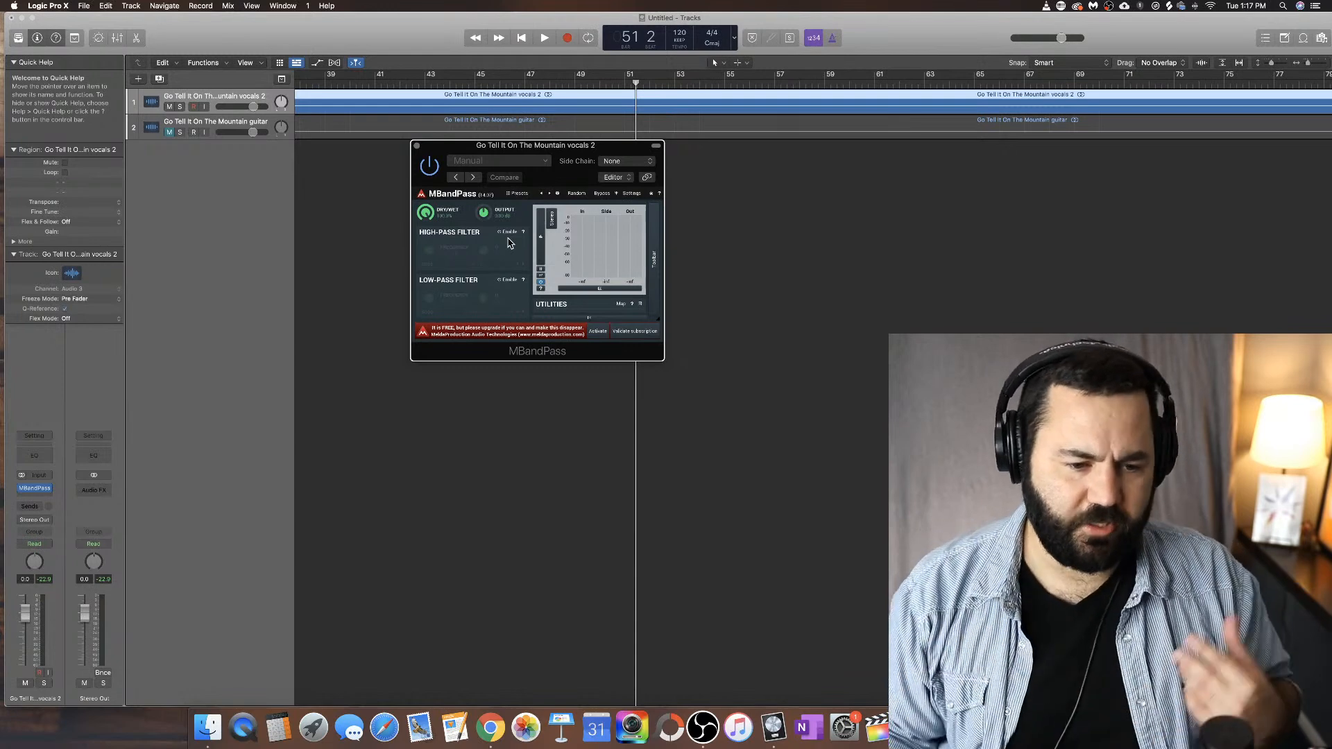
left_click(417, 148)
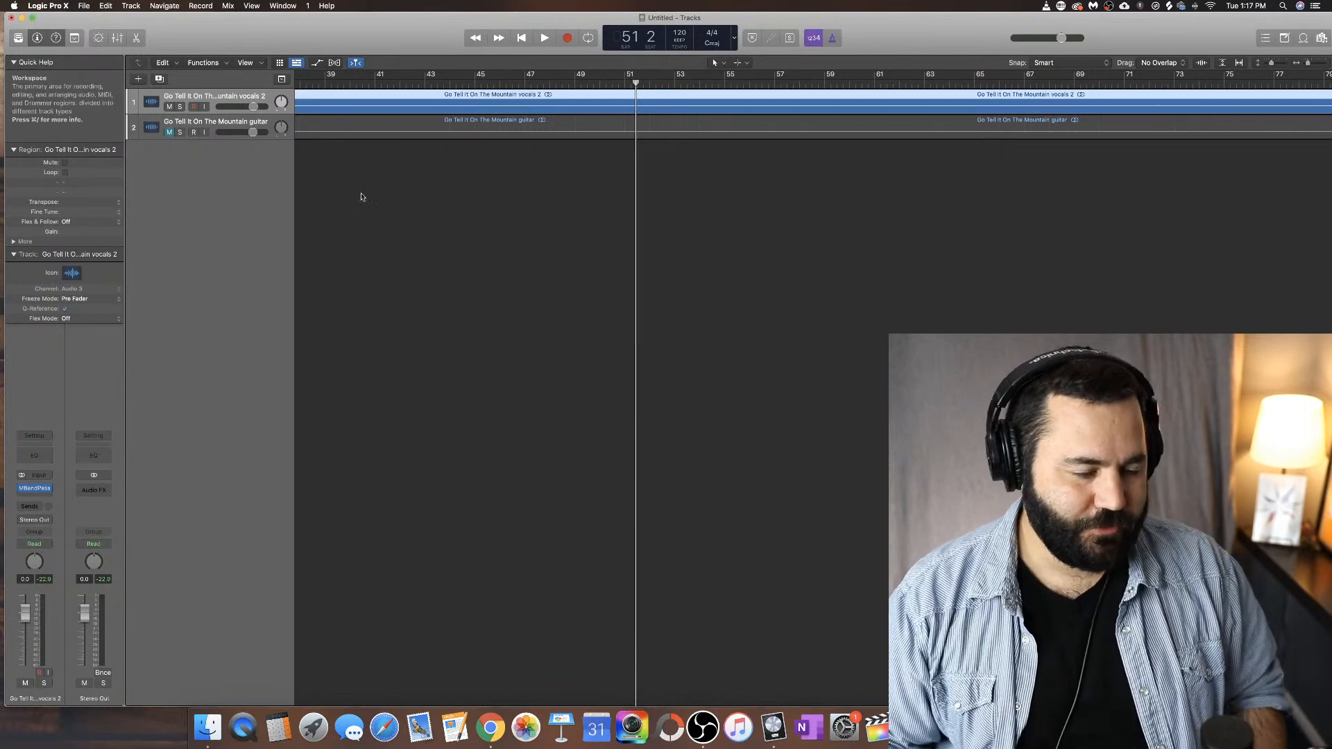
Step: Replace MBandPass on the vocals track with the stereo version of MeldaProduction's MBitFun
left_click(52, 488)
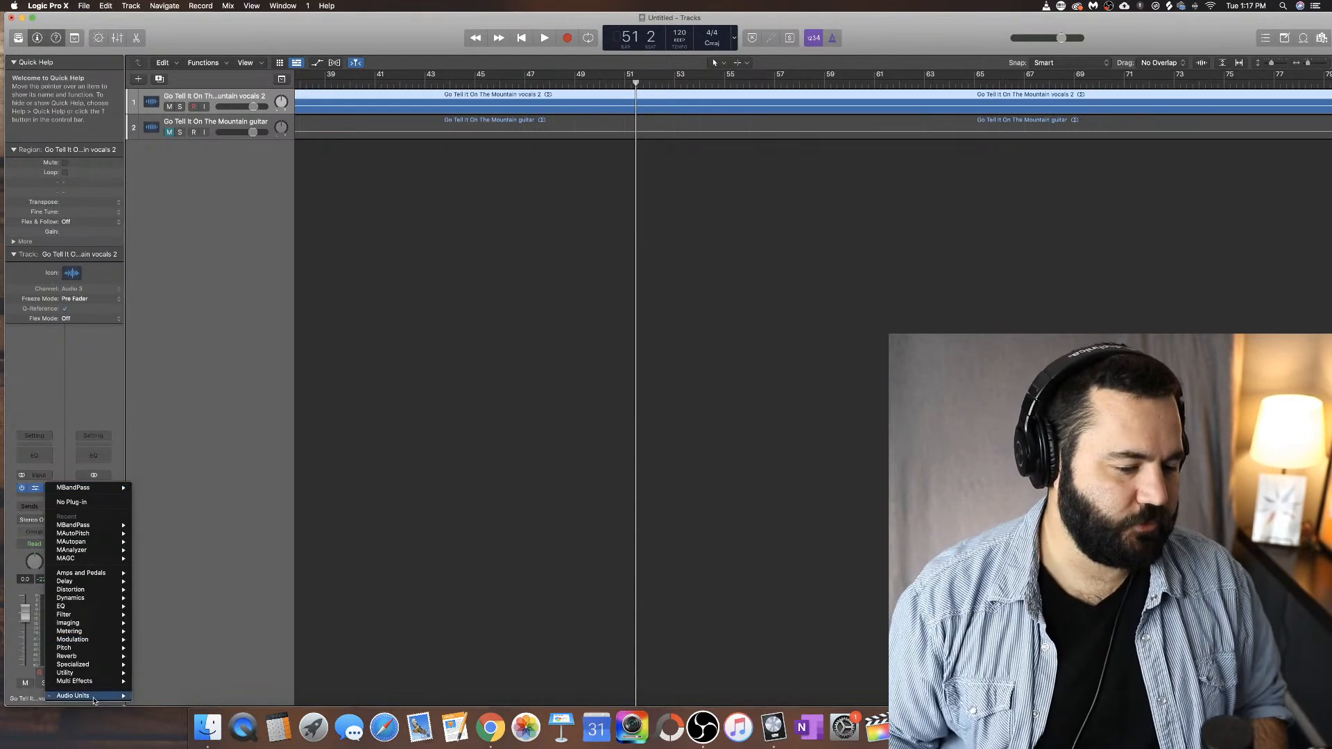
mouse_move(97, 696)
mouse_move(209, 567)
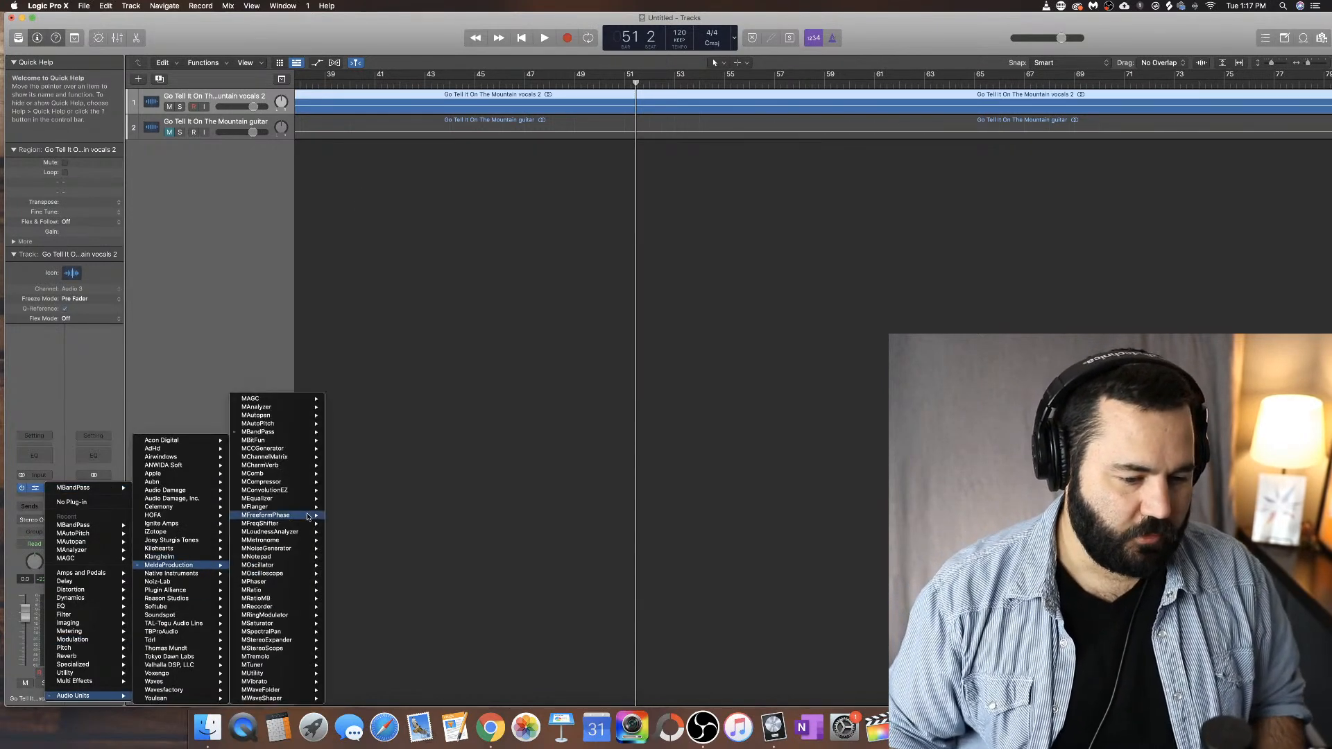
mouse_move(291, 442)
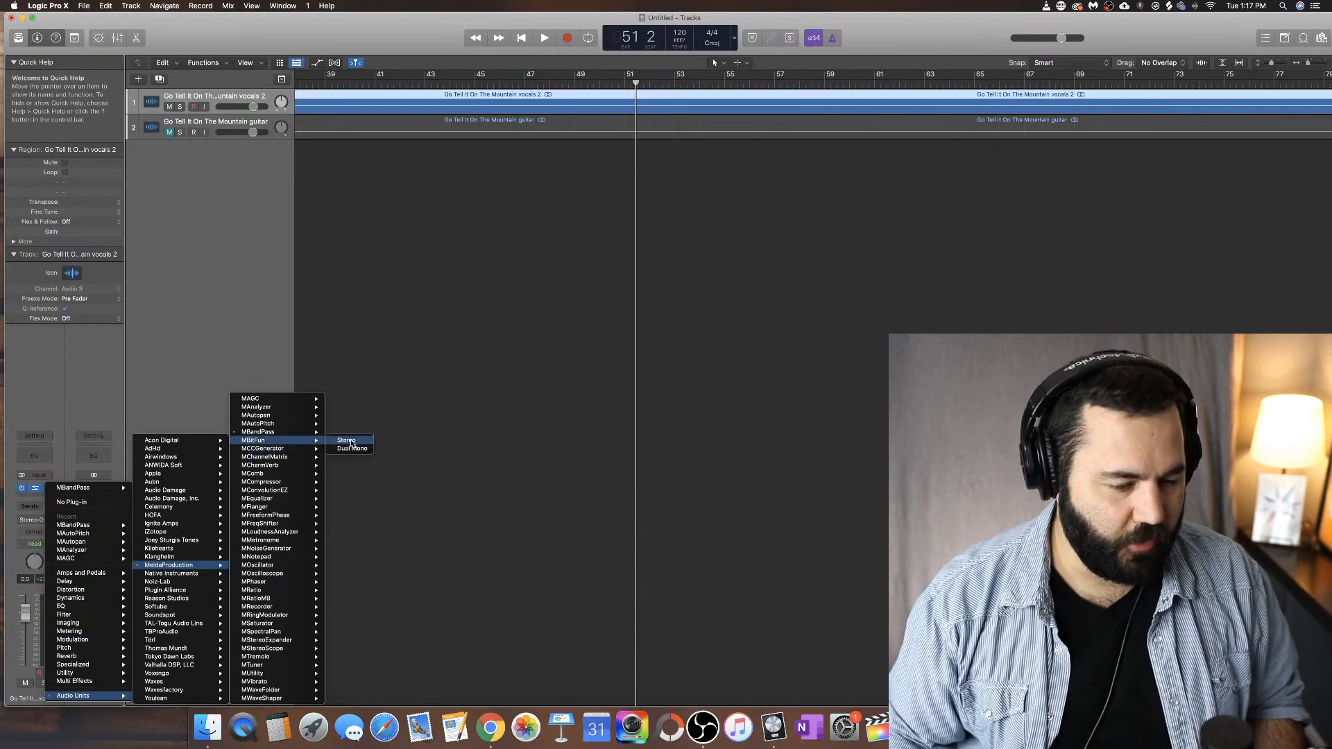
left_click(359, 442)
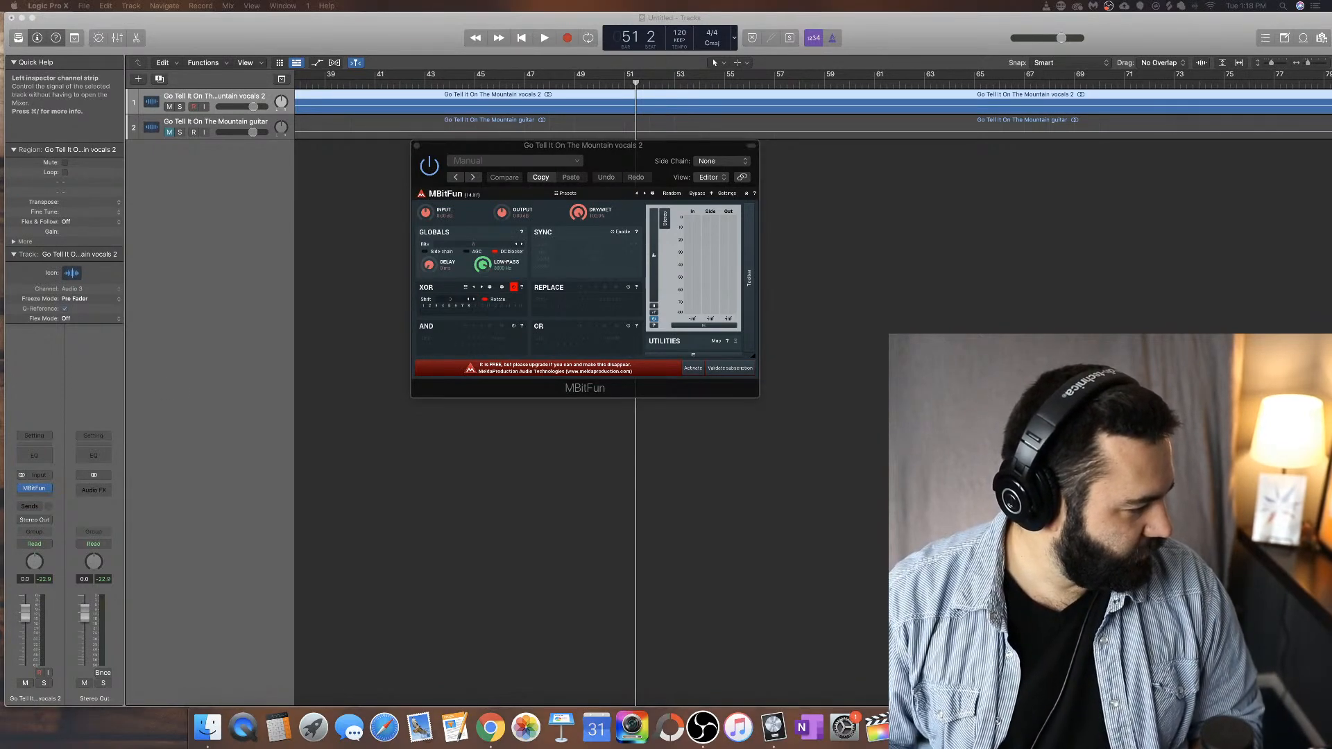
Step: Play the vocals from around bar 51 through MBitFun, stop playback and close the plug-in window
double_click(639, 85)
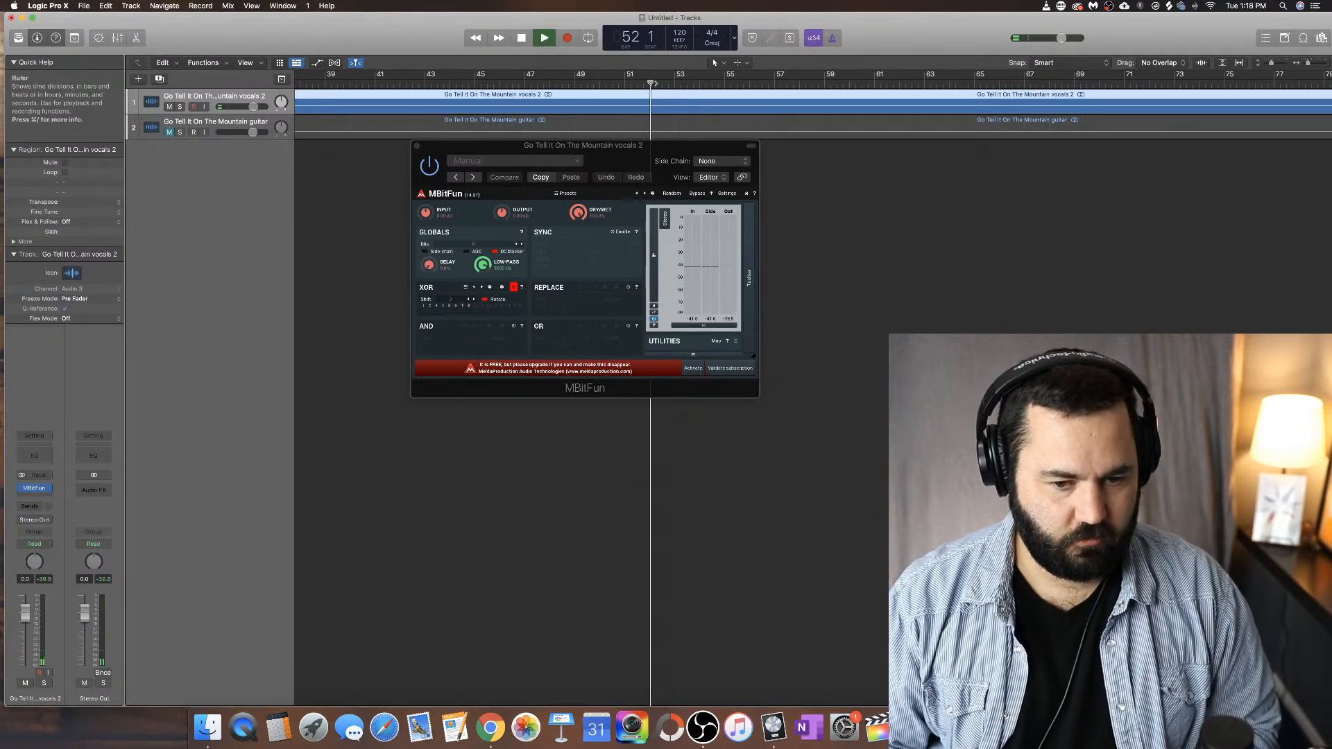
left_click(680, 83)
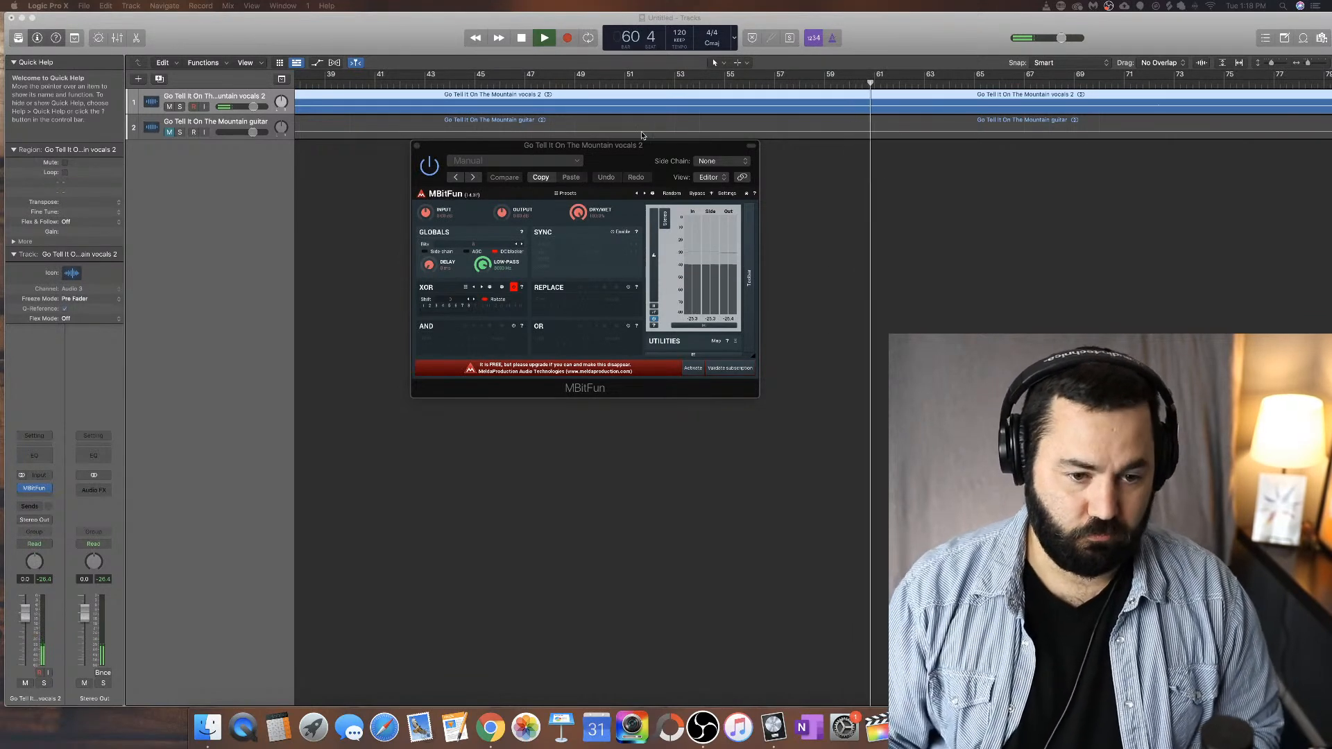
left_click(438, 20)
key("space")
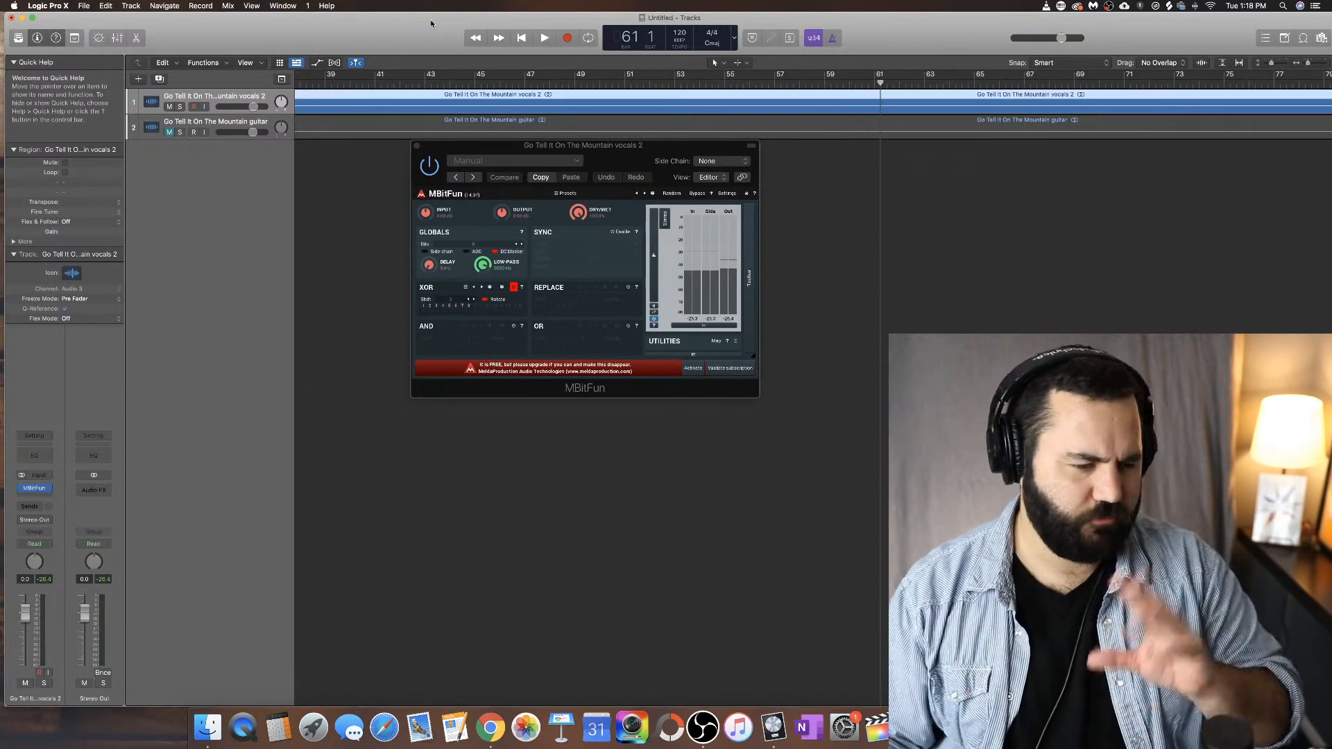
left_click(418, 147)
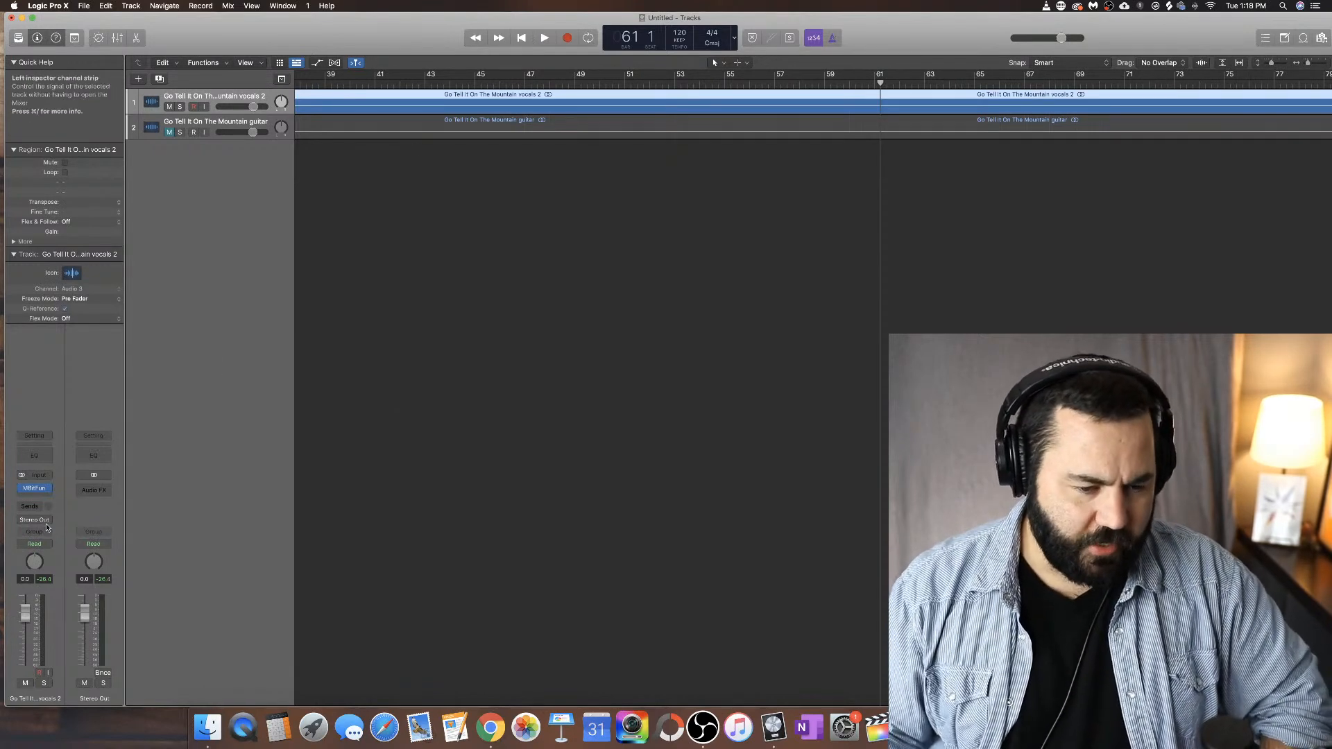
Step: Load the stereo MeldaProduction MCCGenerator in place of MBitFun, look over its CC controls and close its window
left_click(50, 489)
mouse_move(126, 558)
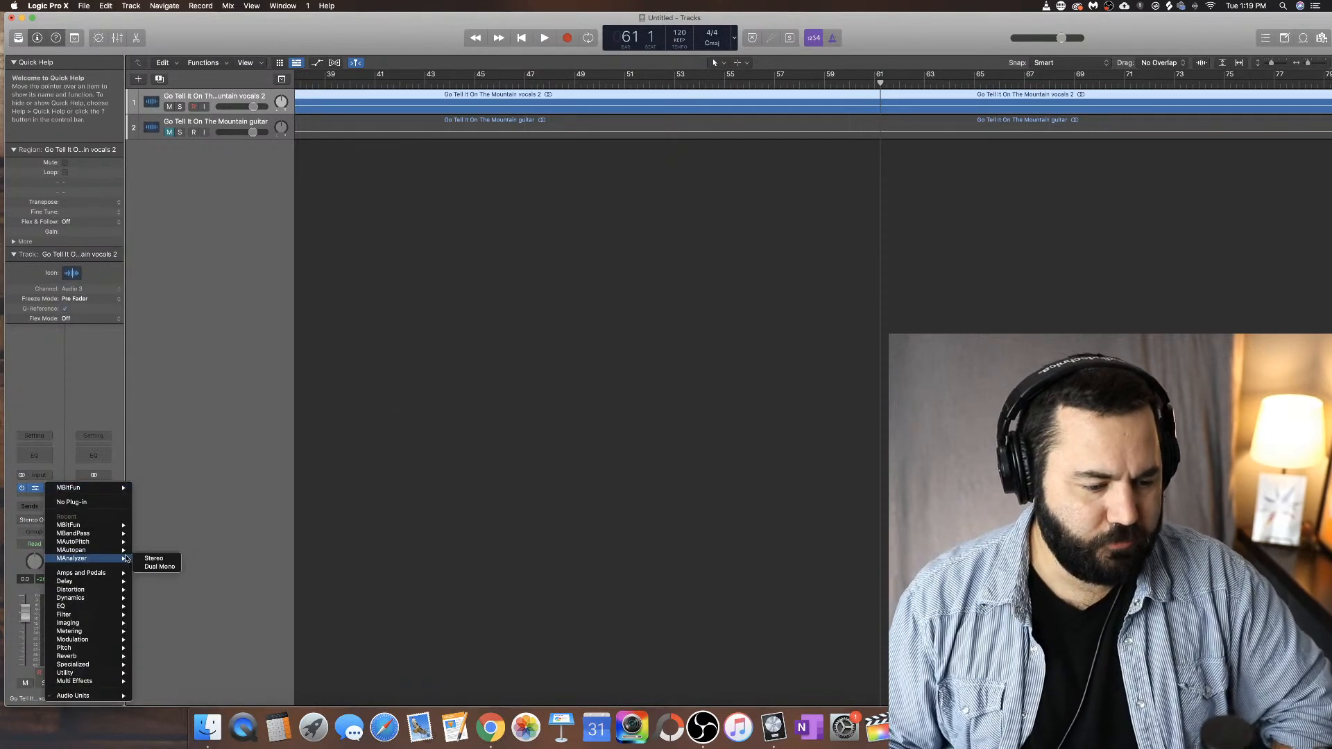
mouse_move(111, 696)
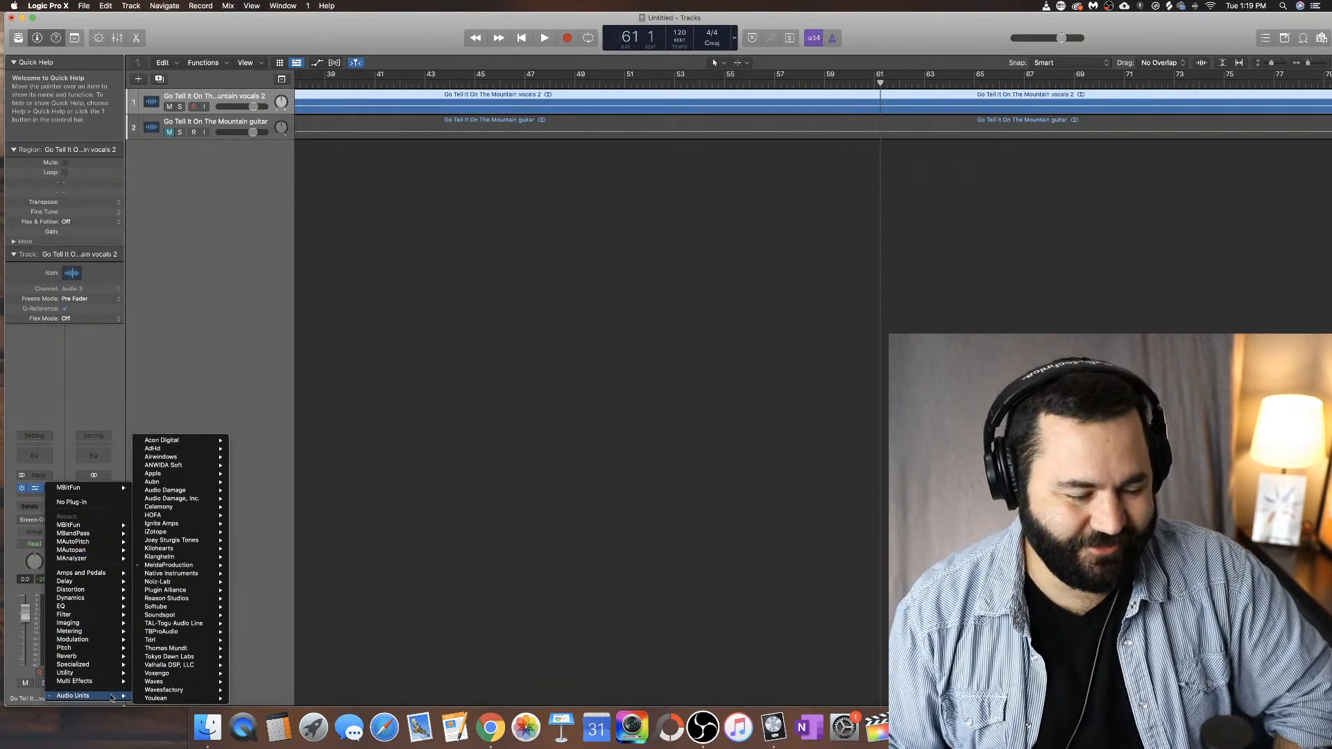
mouse_move(210, 494)
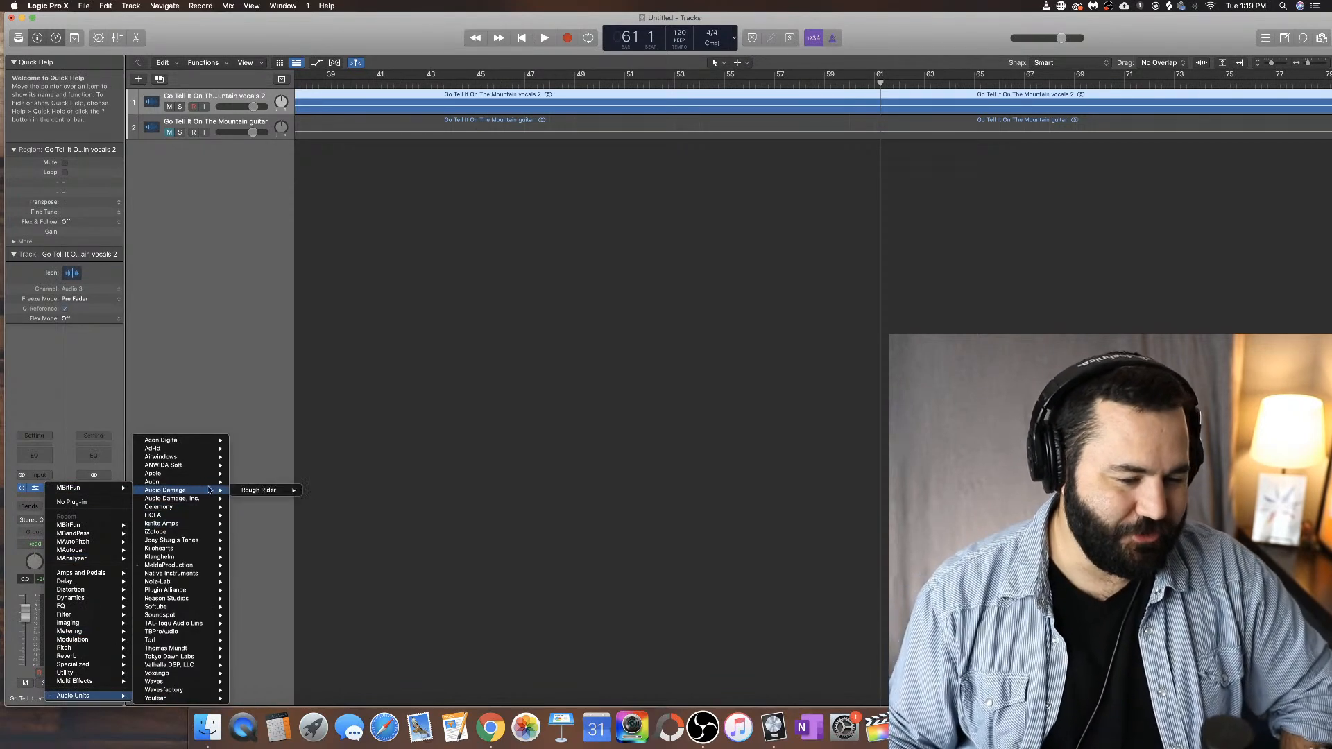
mouse_move(209, 466)
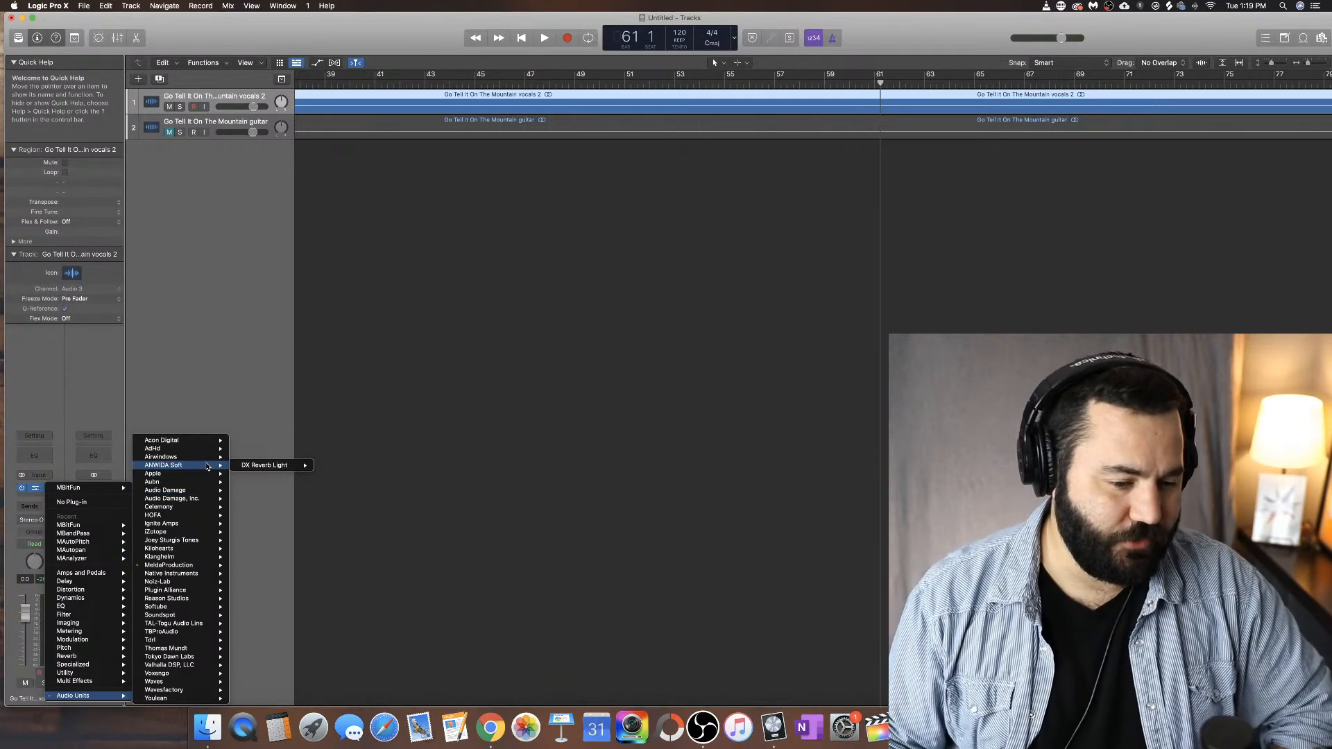
mouse_move(198, 699)
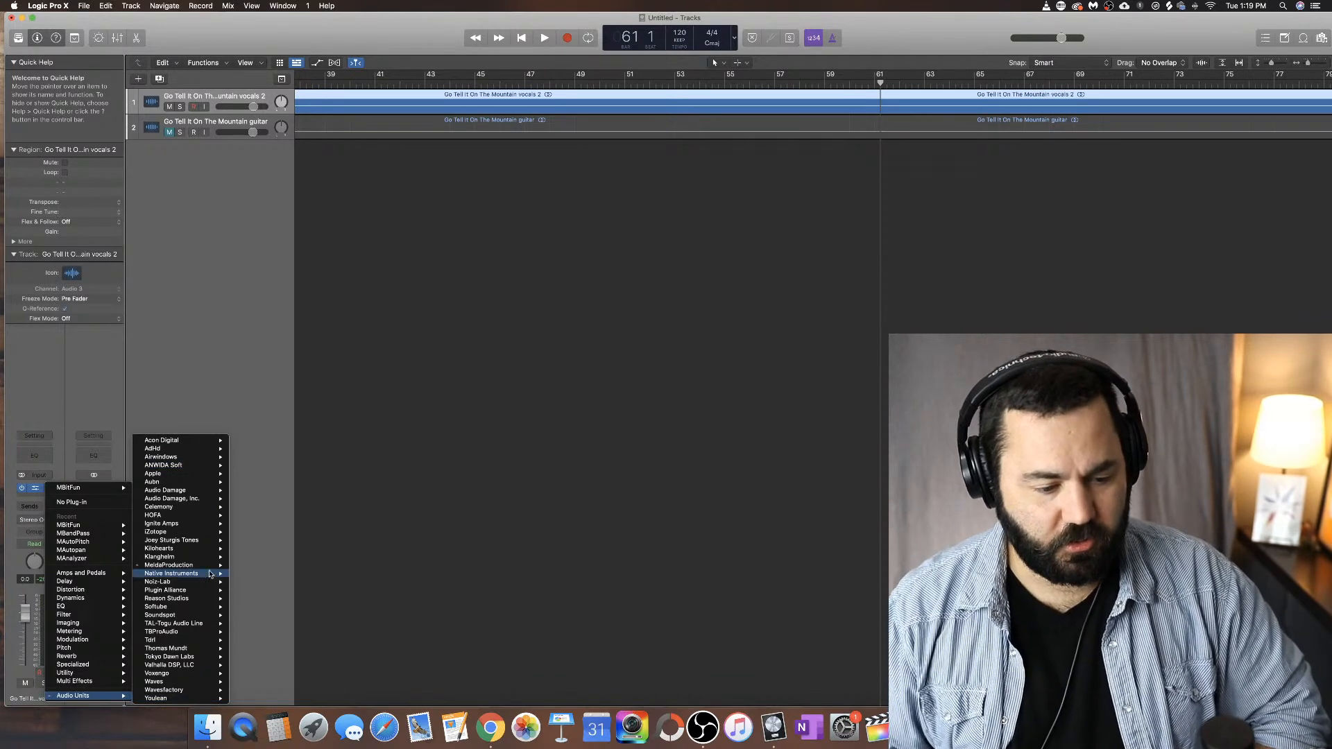
mouse_move(198, 565)
mouse_move(291, 453)
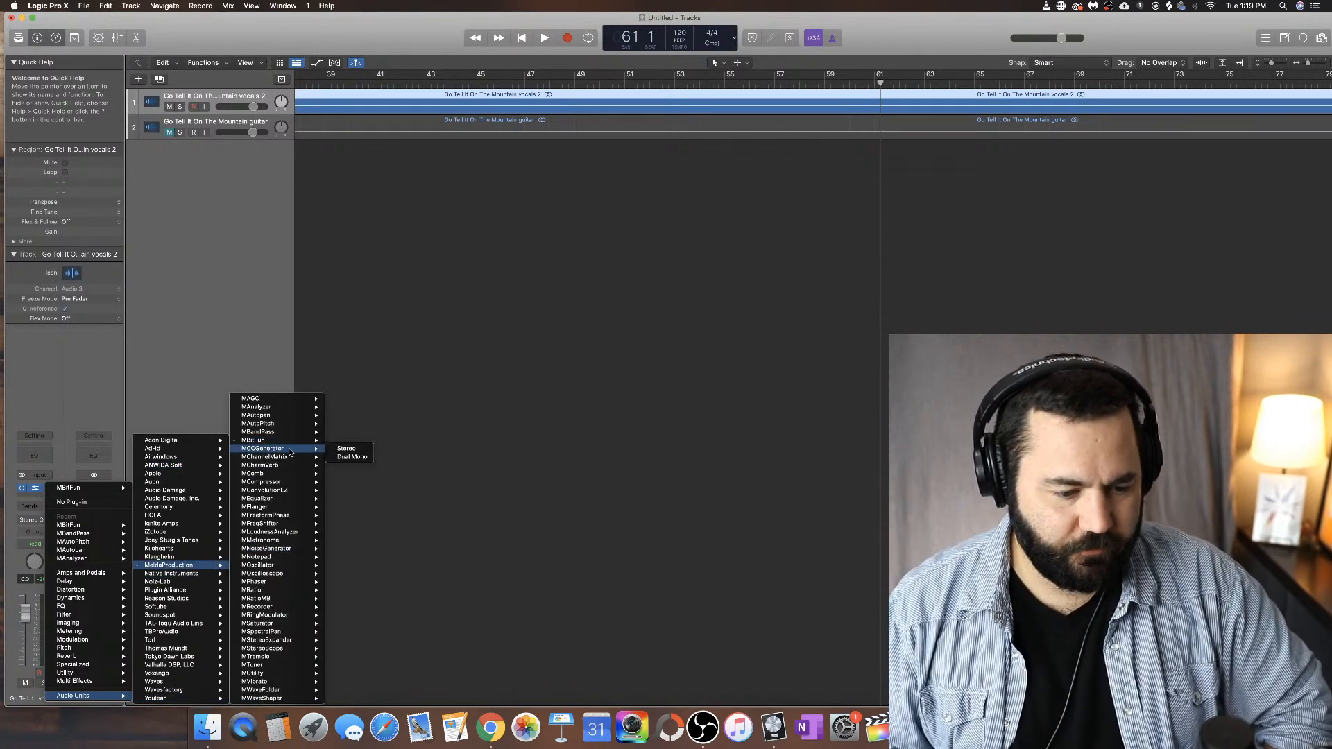
left_click(368, 456)
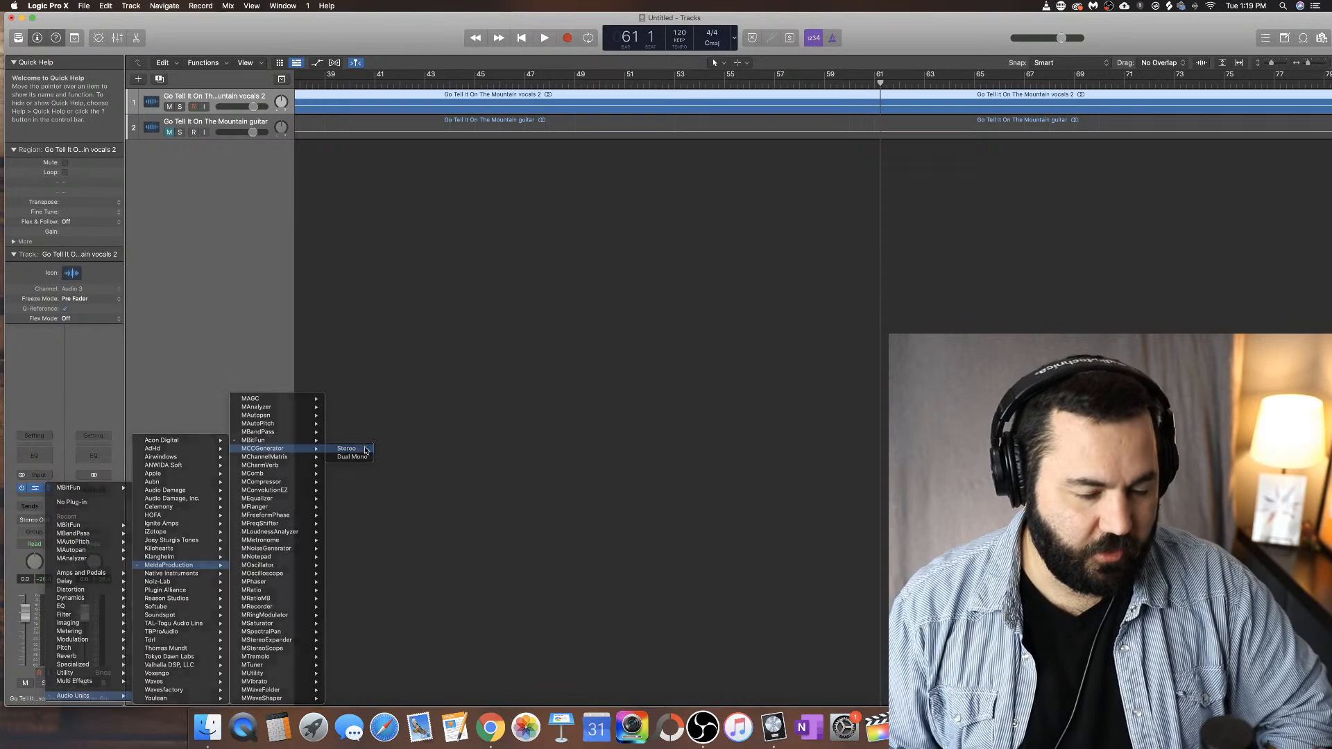
left_click_drag(690, 149, 599, 165)
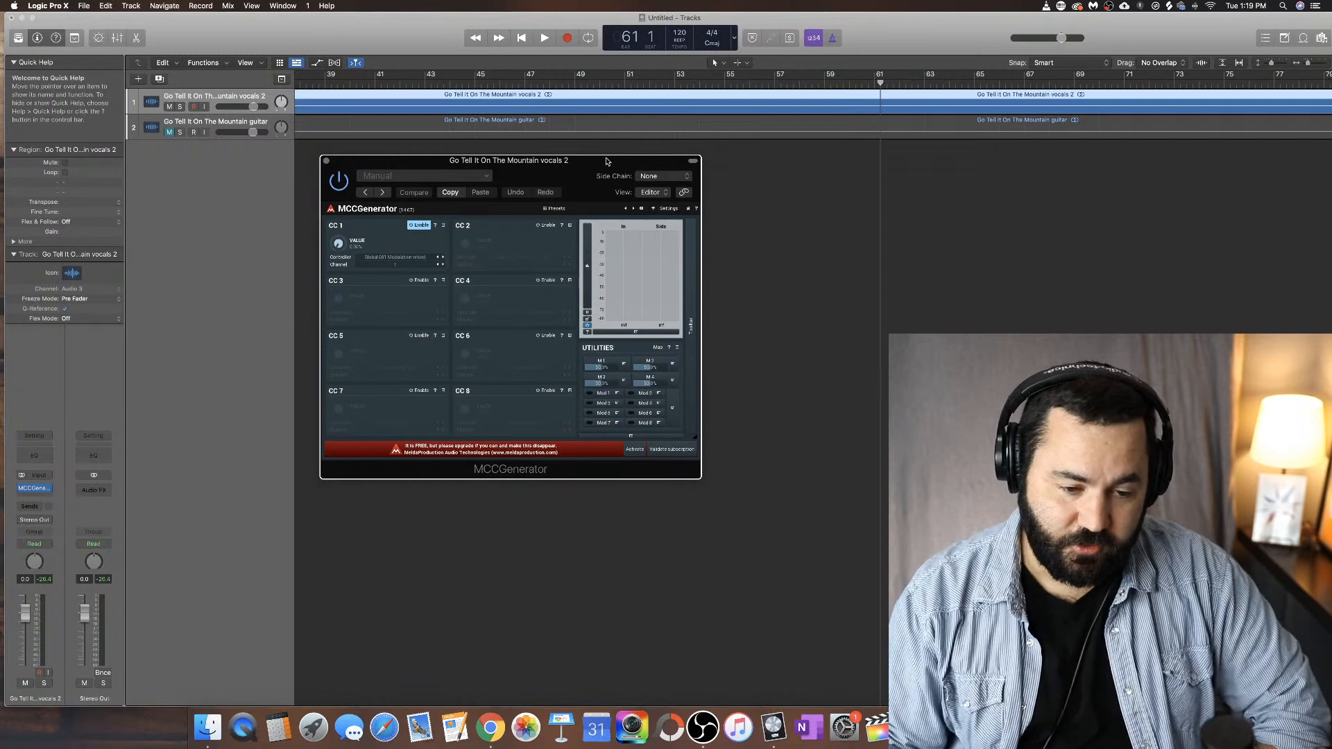
left_click(324, 162)
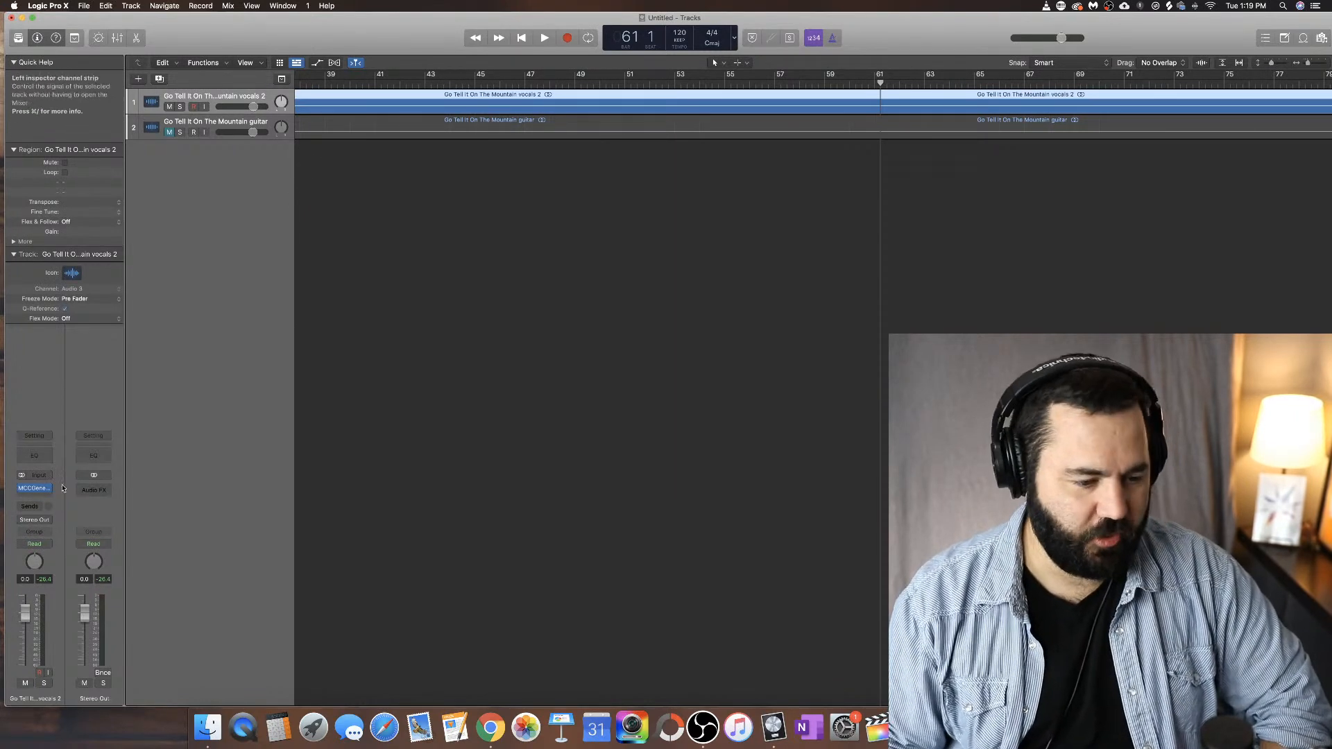
Step: Swap MCCGenerator for the stereo MChannelMatrix plug-in, view its input and side-chain matrix, and close the window
left_click(45, 488)
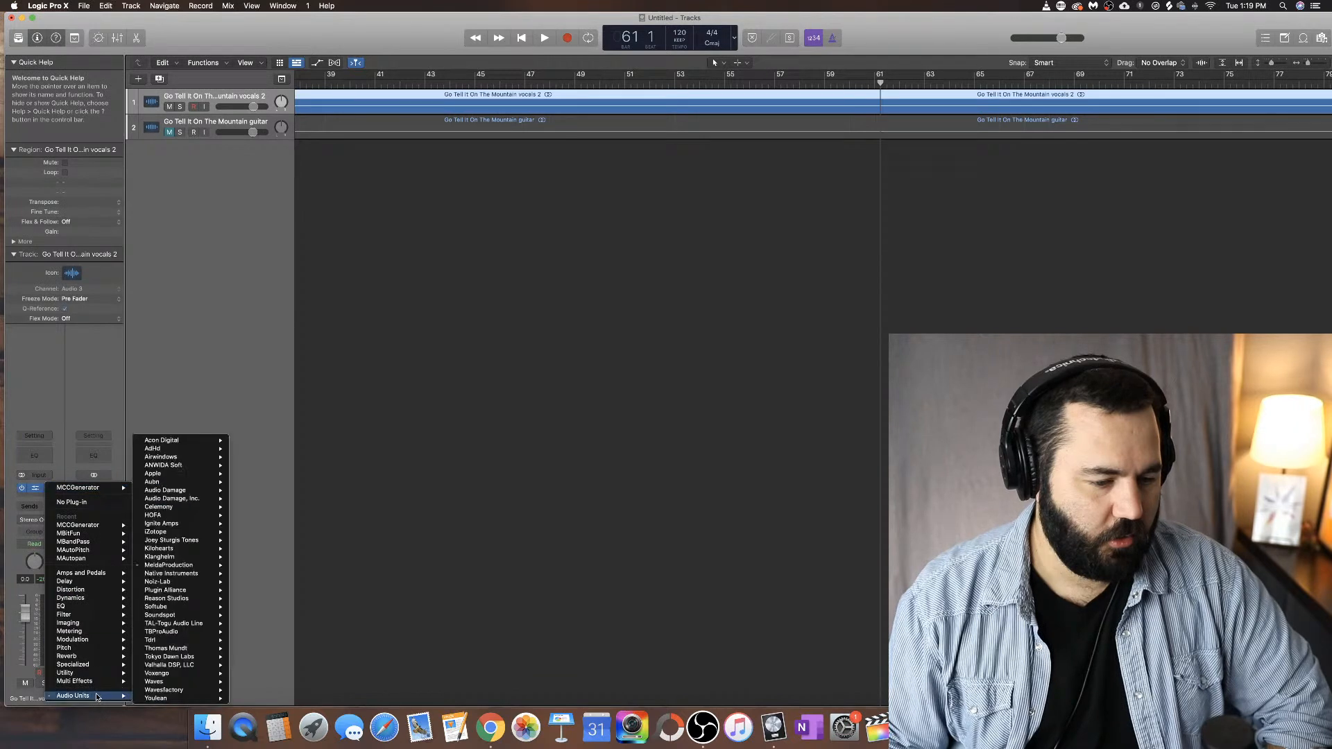
mouse_move(188, 530)
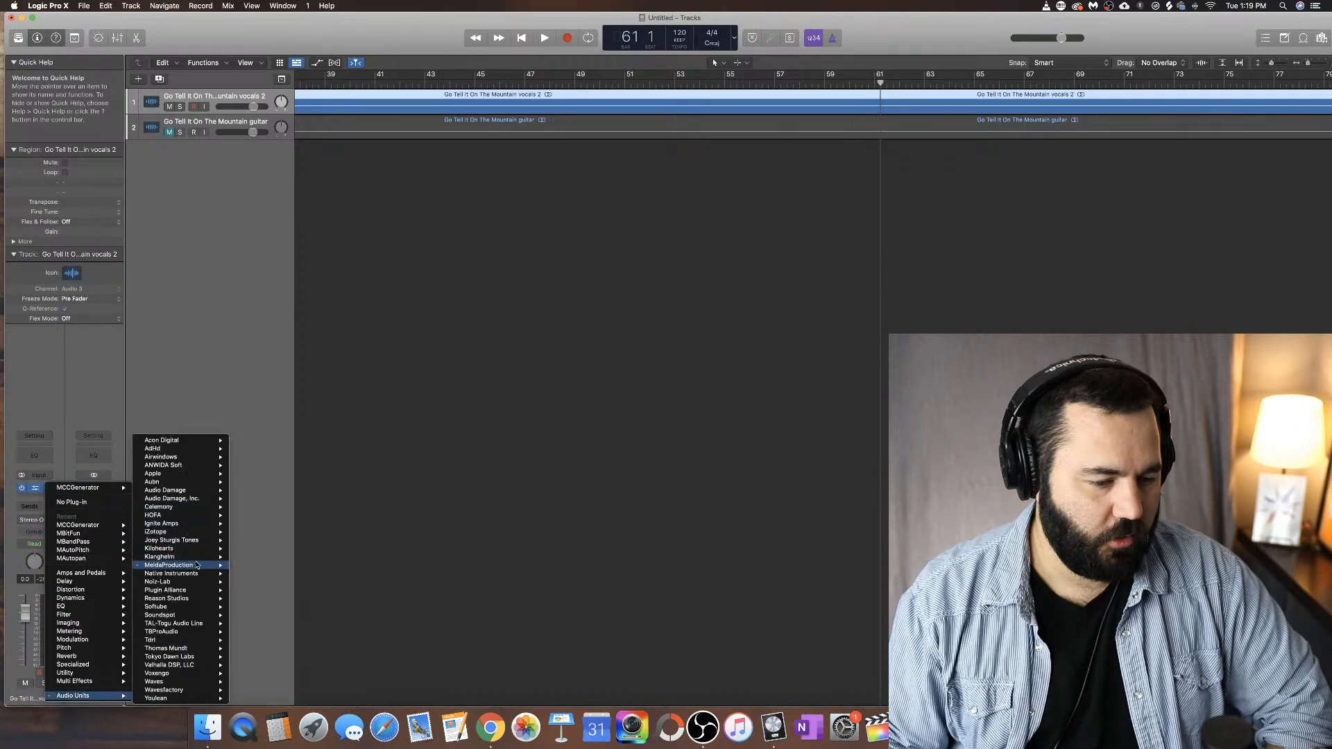
mouse_move(197, 564)
mouse_move(298, 461)
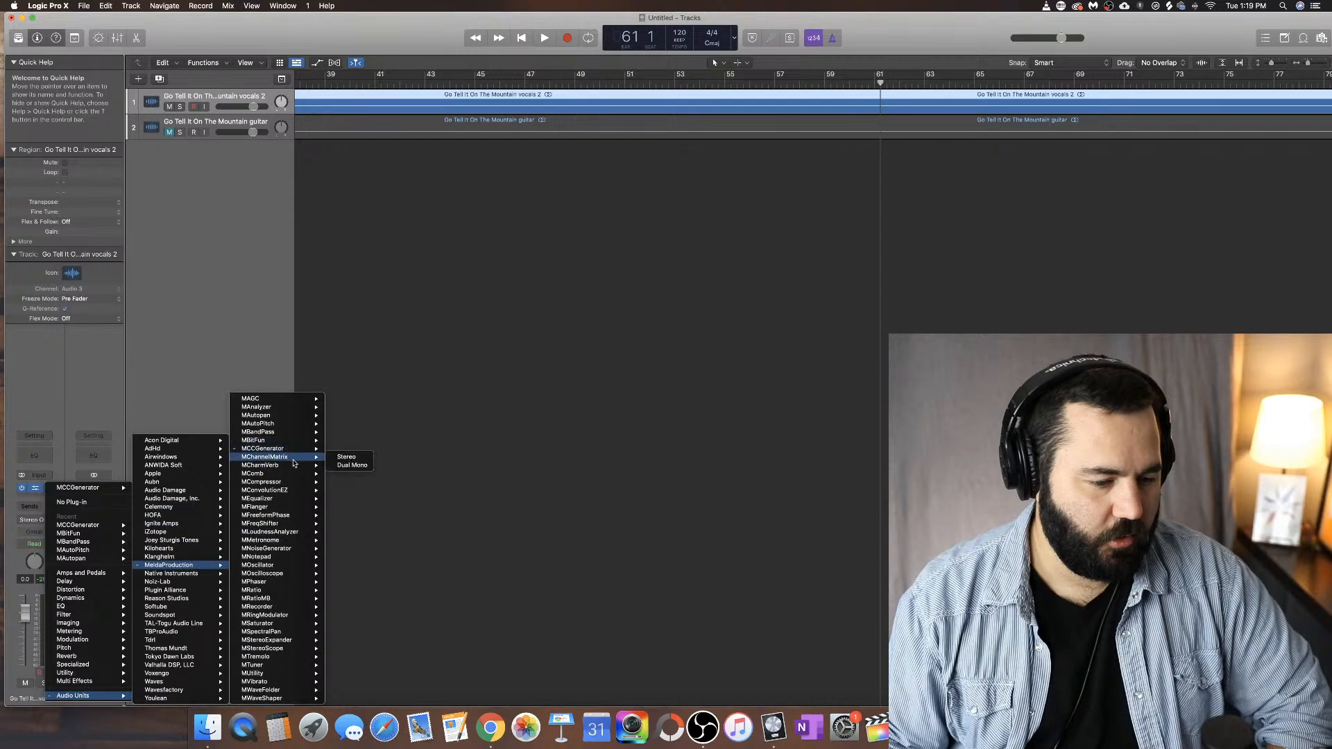
left_click(360, 457)
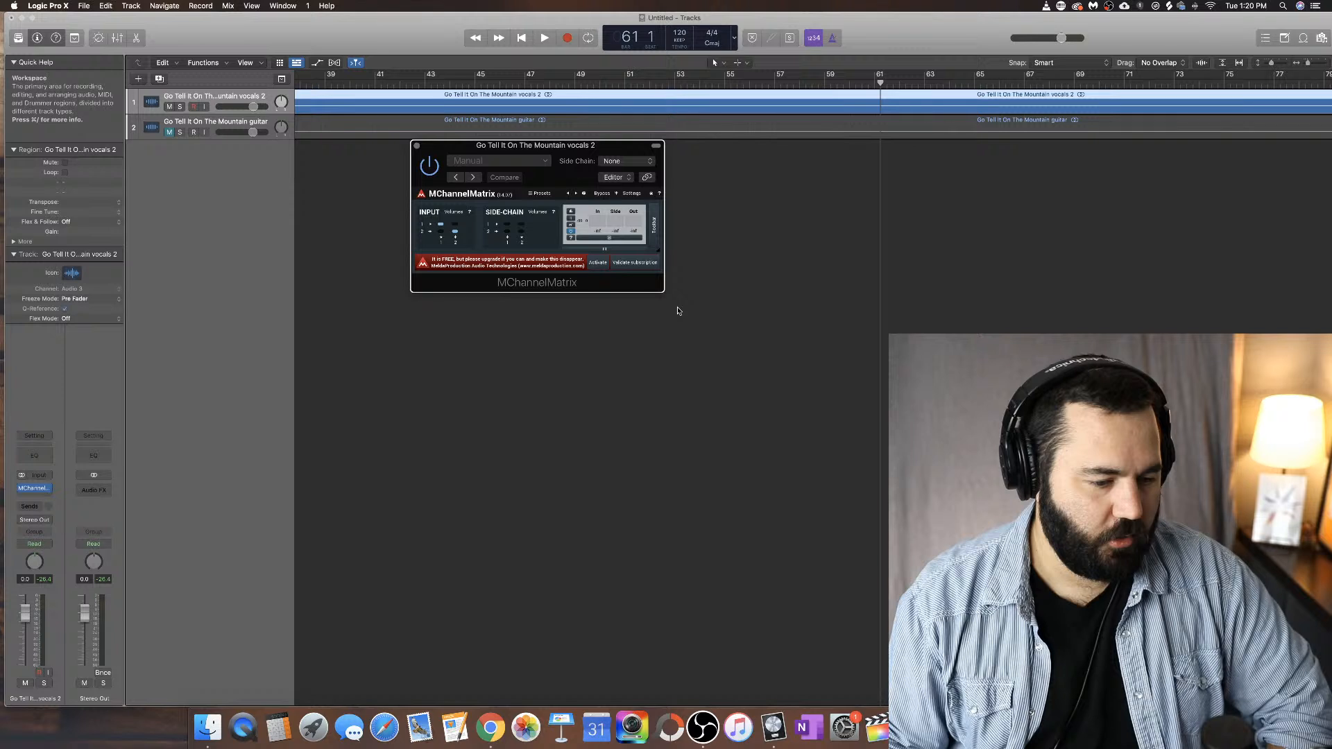
left_click(416, 145)
Step: Replace MChannelMatrix on the vocals track with the stereo MeldaProduction MCharmVerb reverb
left_click(51, 488)
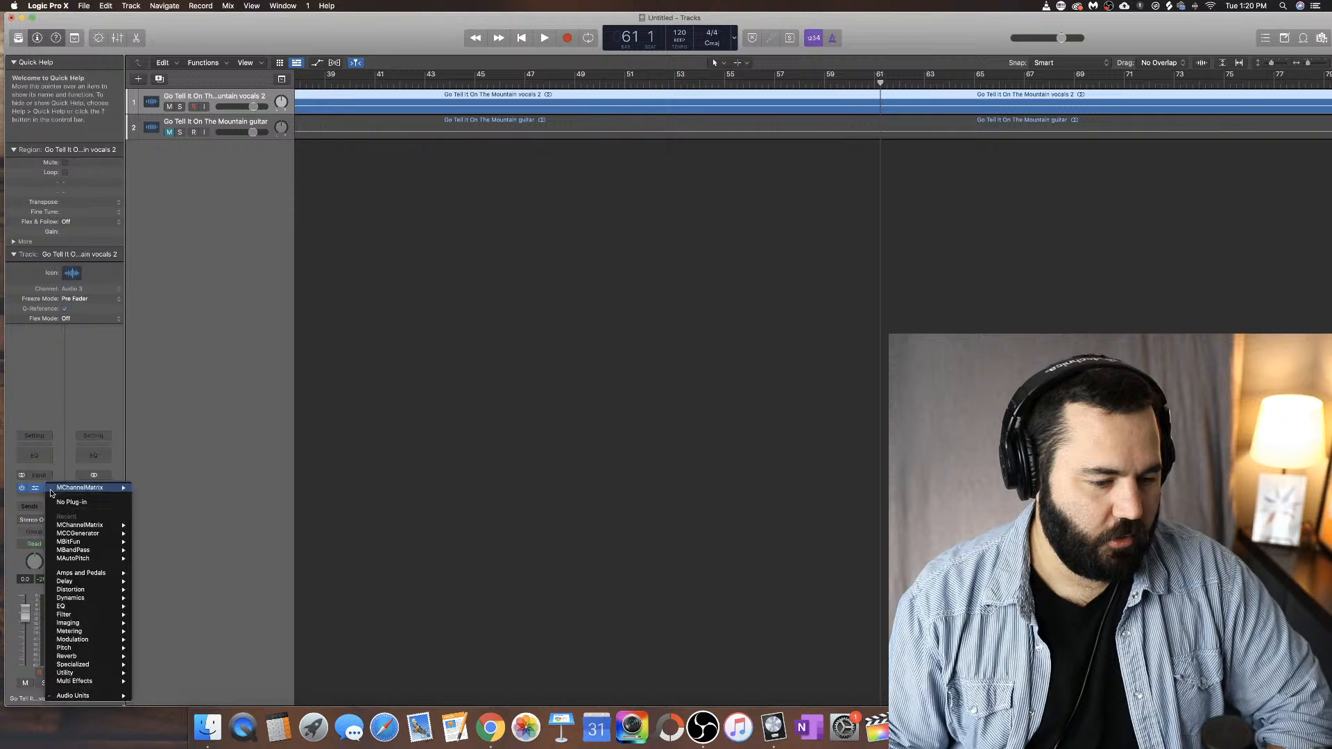
mouse_move(118, 695)
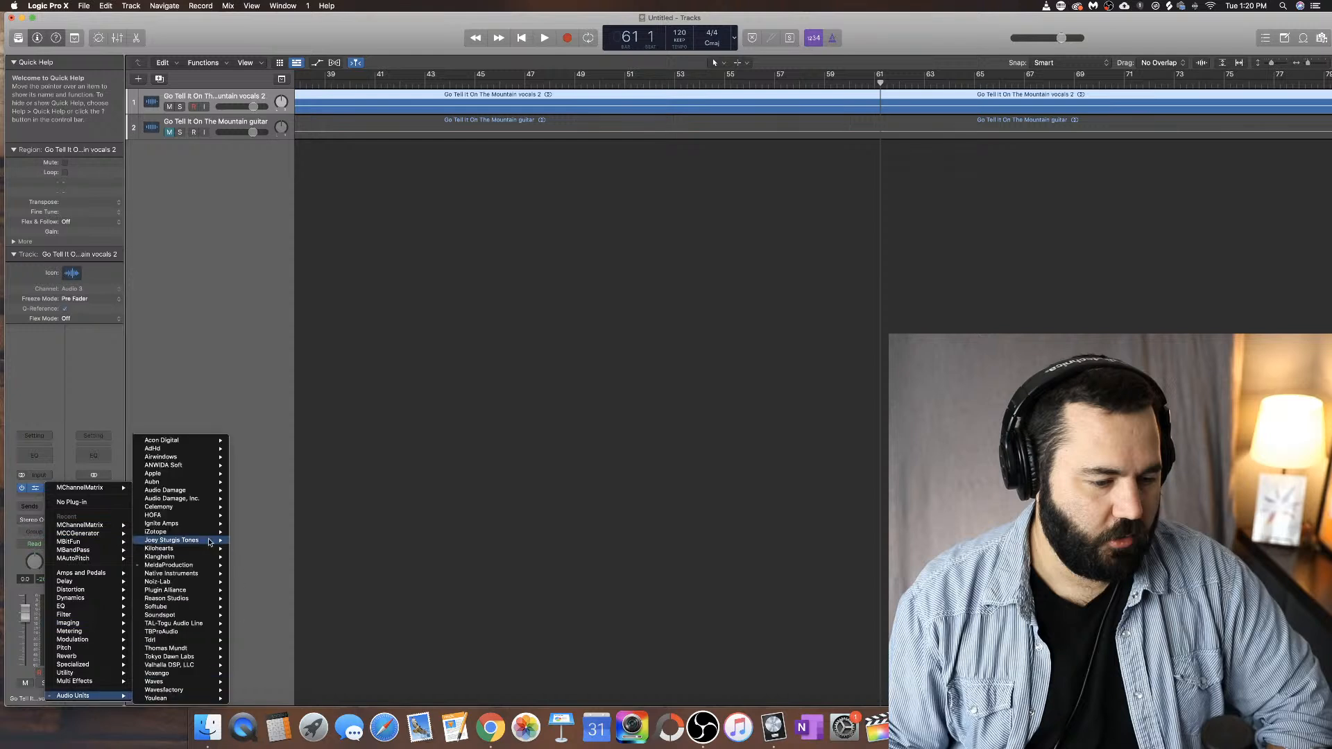
mouse_move(208, 564)
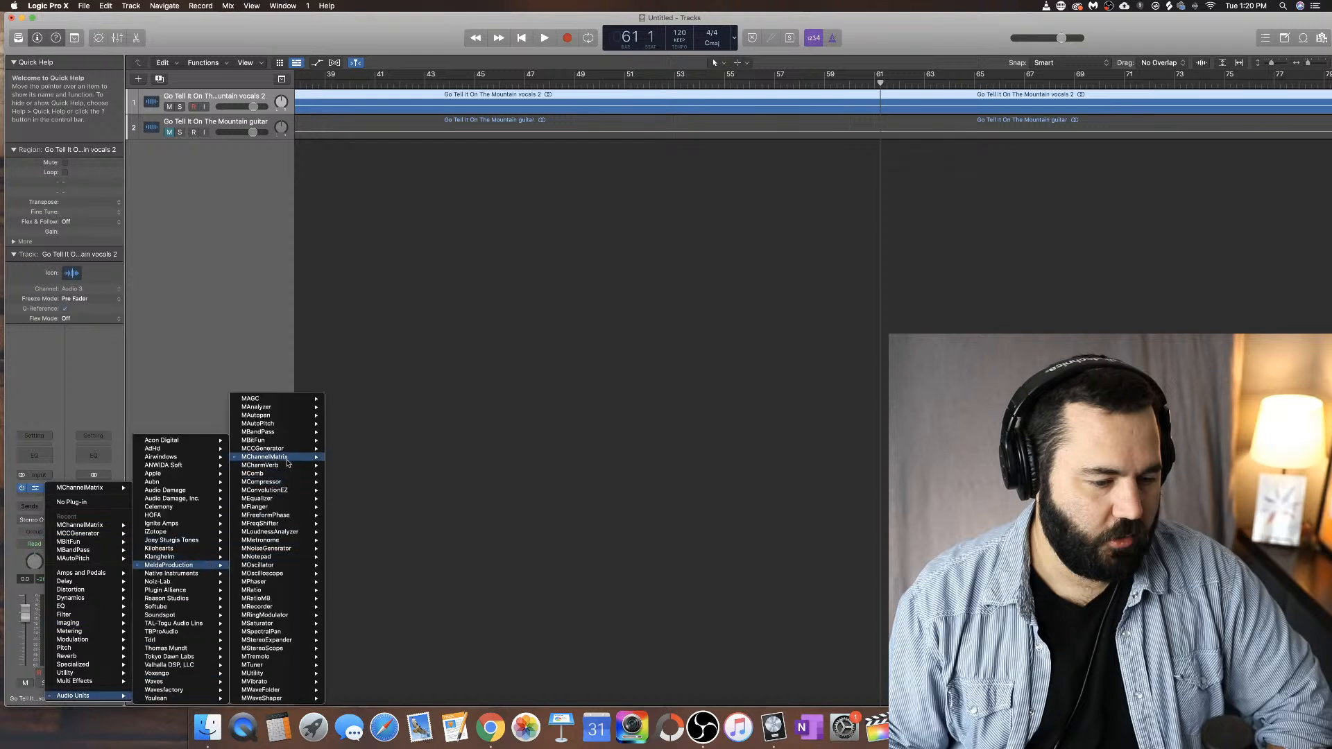
mouse_move(288, 468)
left_click(340, 466)
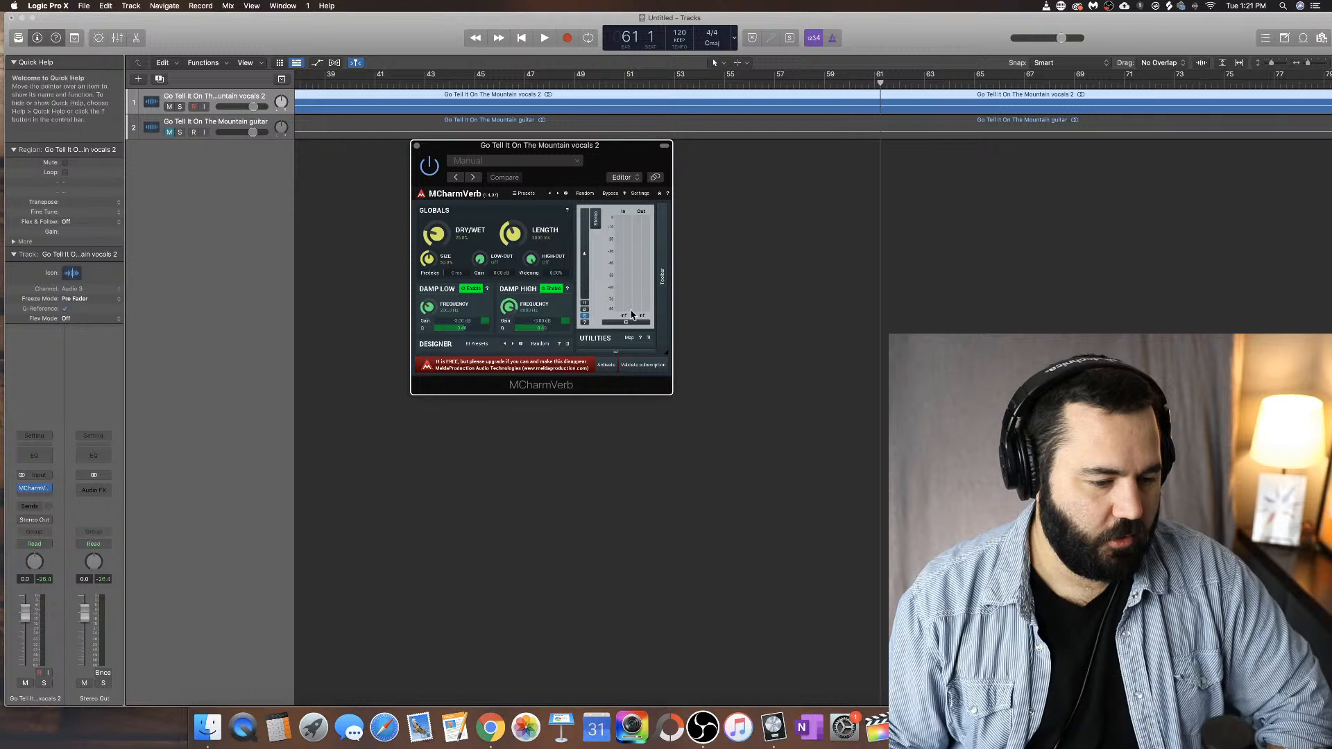
Step: Play the vocals from bar 52 and raise MCharmVerb's Dry/Wet to its maximum, then lower it to about half
left_click(648, 83)
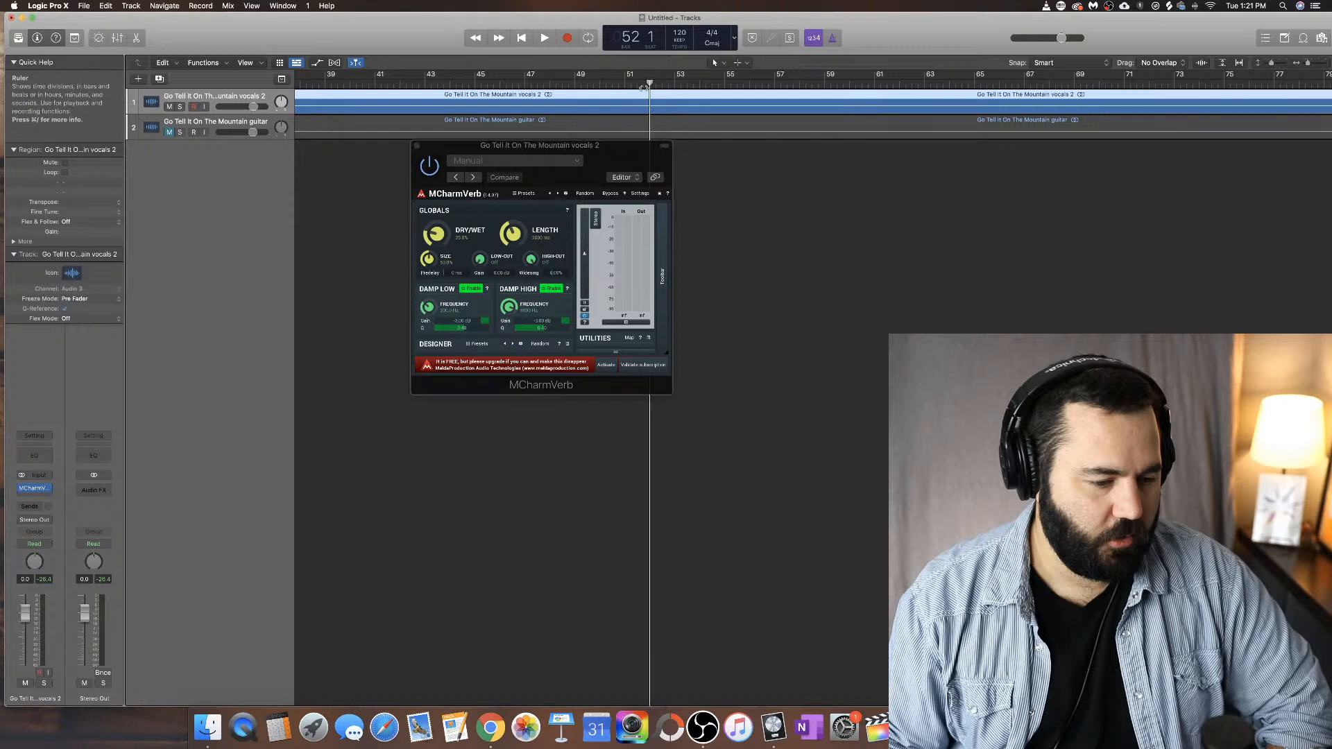
key("space")
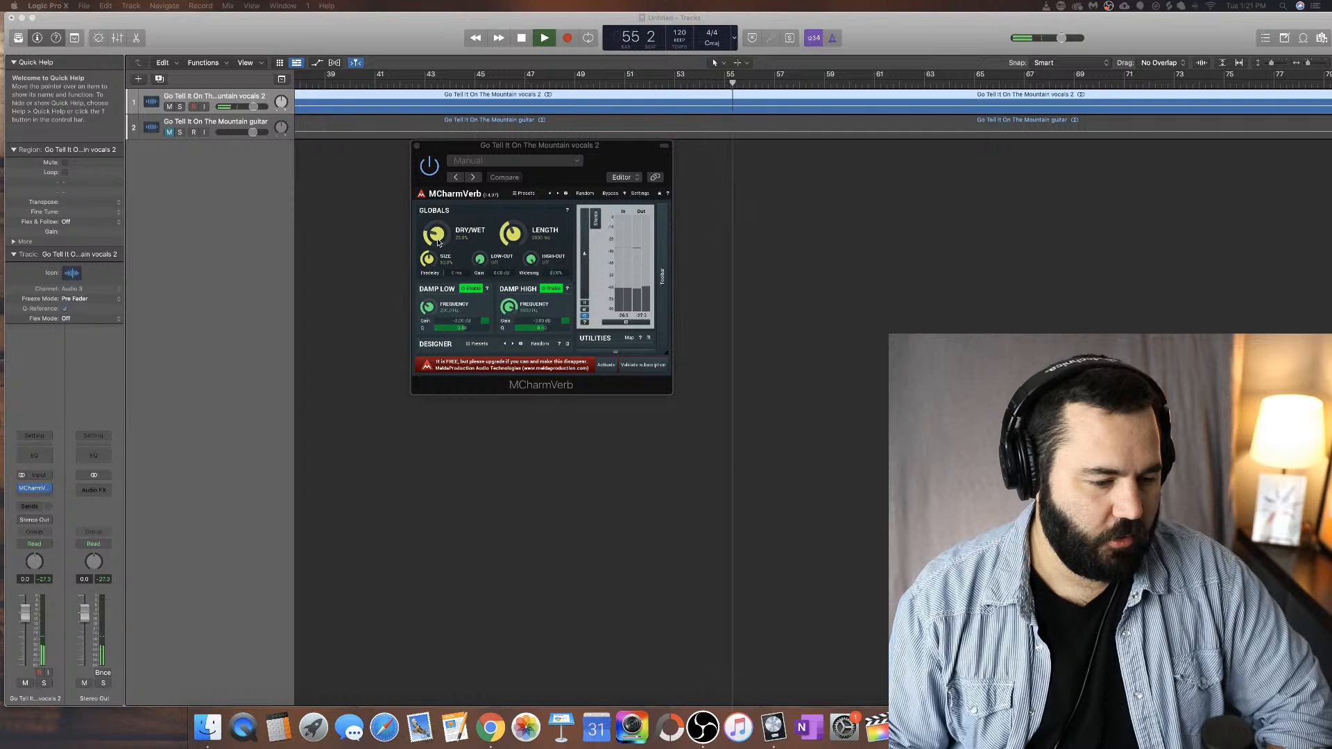
left_click_drag(436, 234, 442, 182)
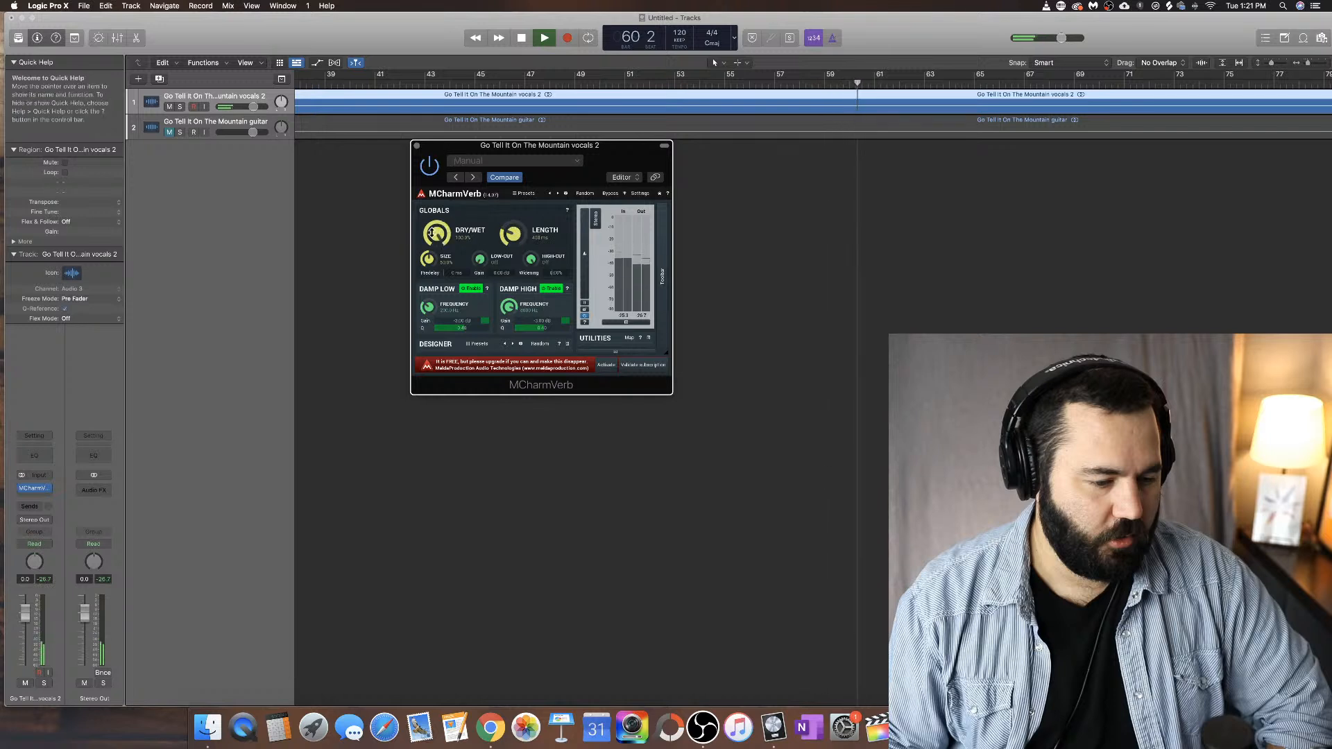
left_click_drag(439, 234, 439, 292)
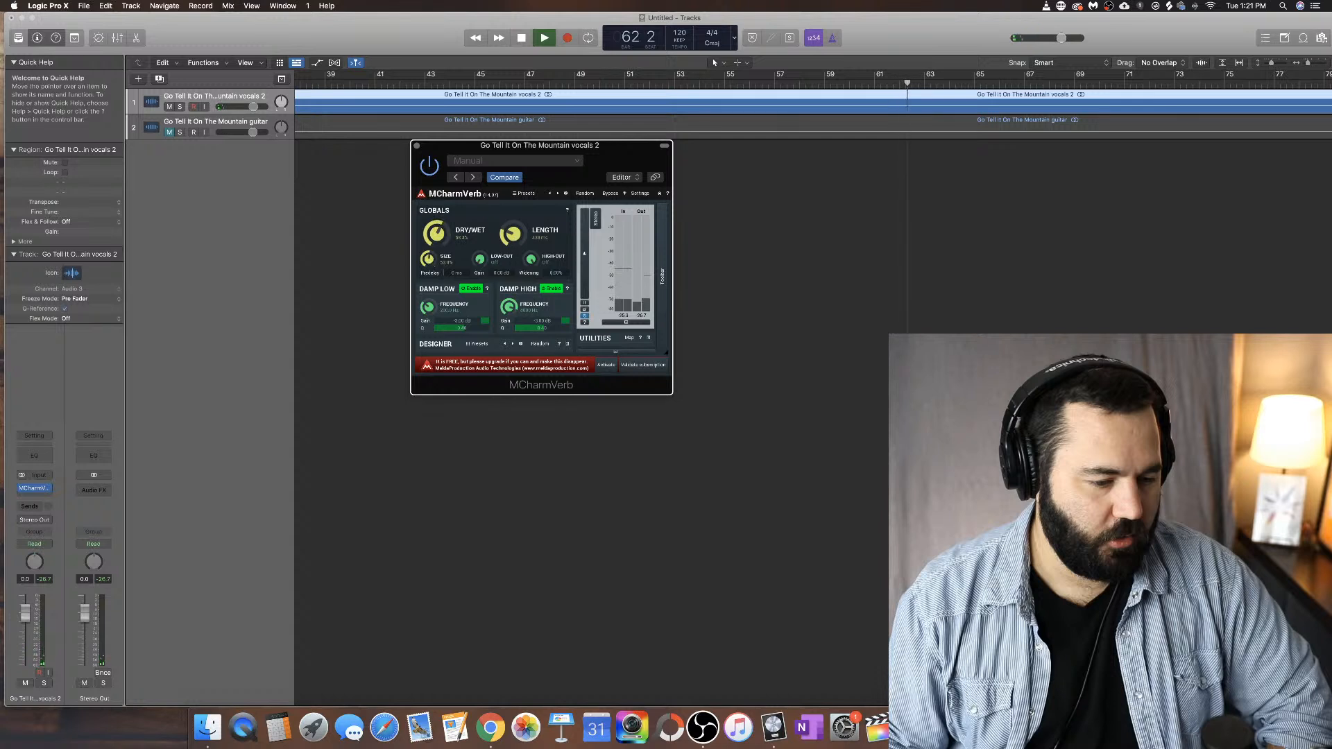
Step: Adjust MCharmVerb's Length and try its Low-cut and High-cut while the vocals play, then stop playback
mouse_move(513, 238)
left_mouse_down()
mouse_move(514, 216)
mouse_move(517, 261)
left_mouse_up()
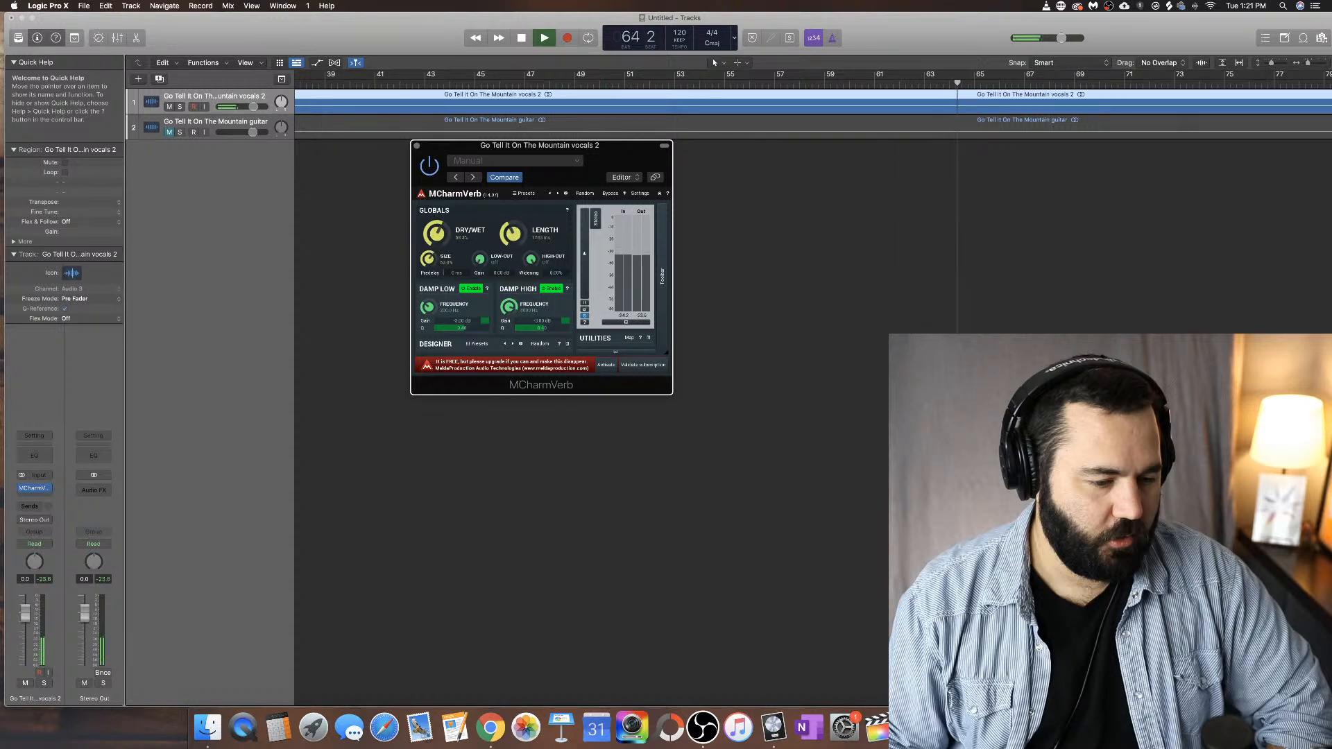
left_click_drag(479, 266, 479, 263)
left_click_drag(480, 259, 483, 319)
left_click_drag(531, 260, 530, 305)
key("space")
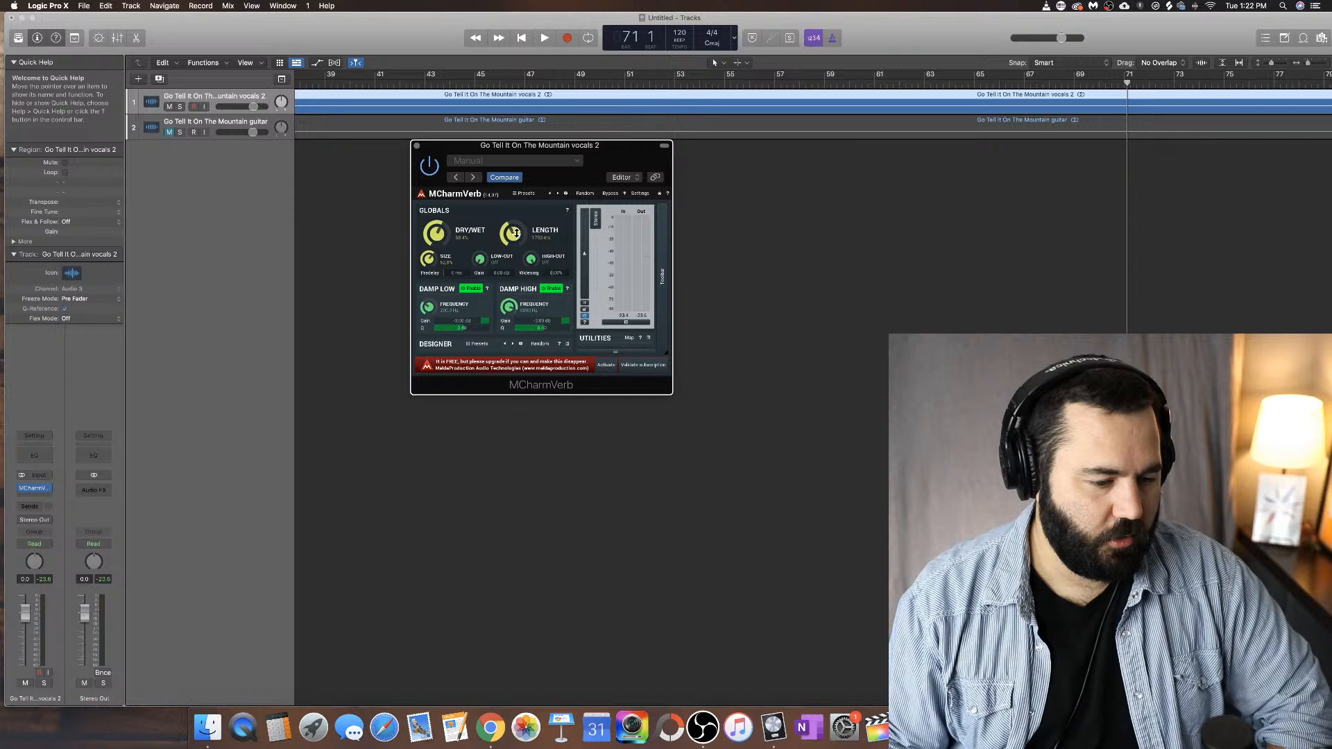
Step: Raise MCharmVerb's Length further, then replace the plug-in on the vocals track with the stereo MeldaProduction MComb
left_click_drag(516, 233, 515, 192)
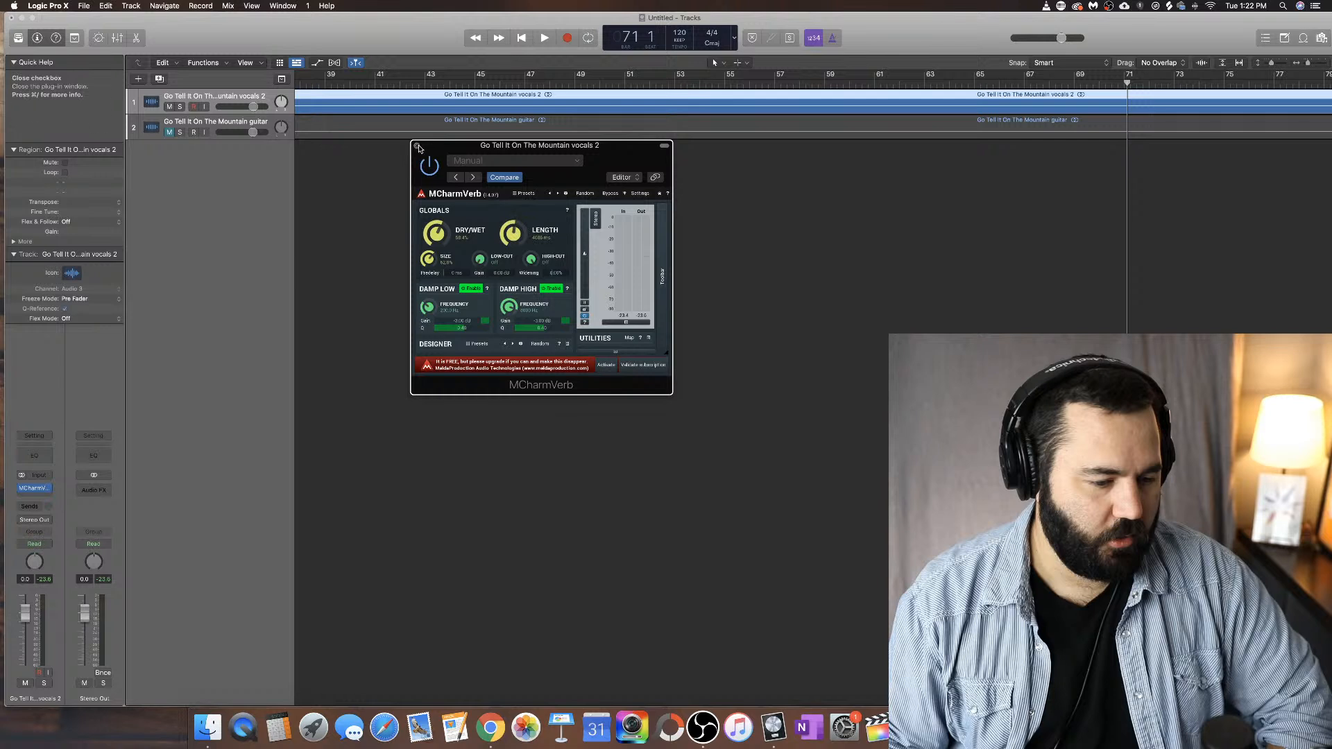
left_click(417, 146)
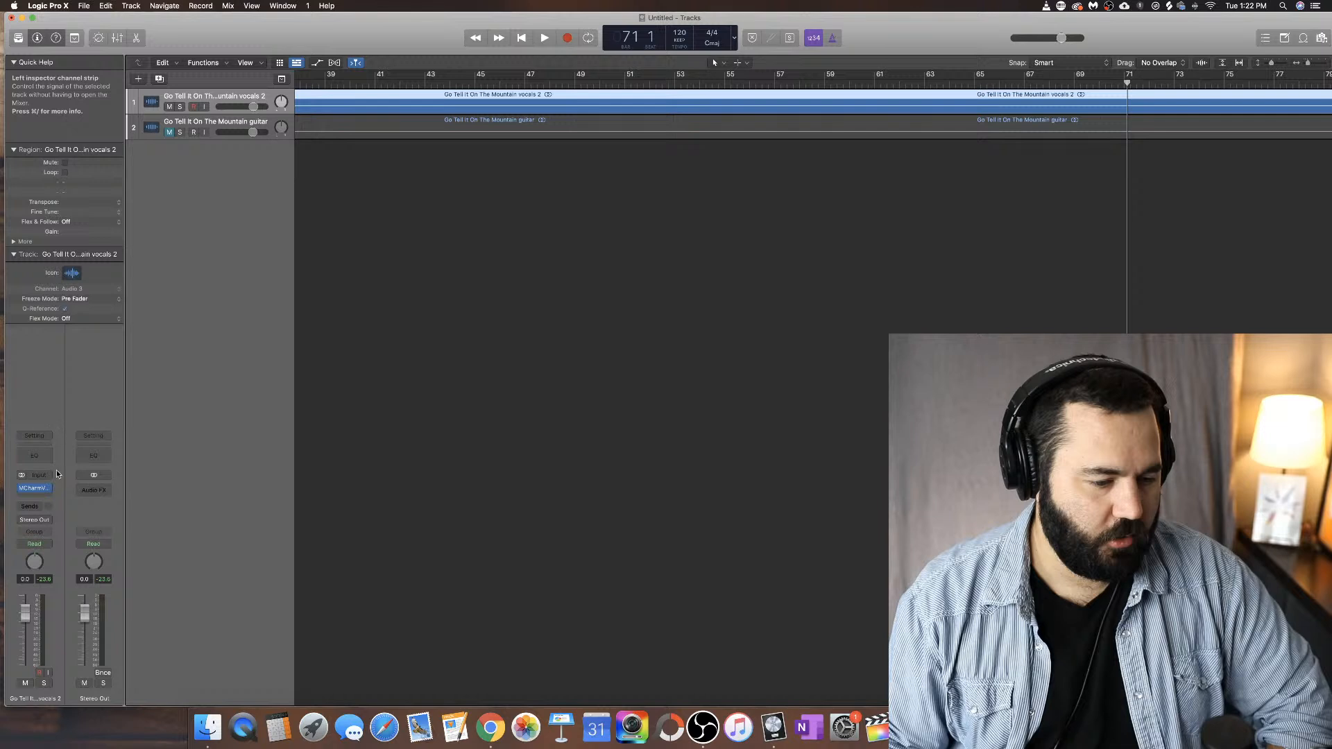
left_click(47, 488)
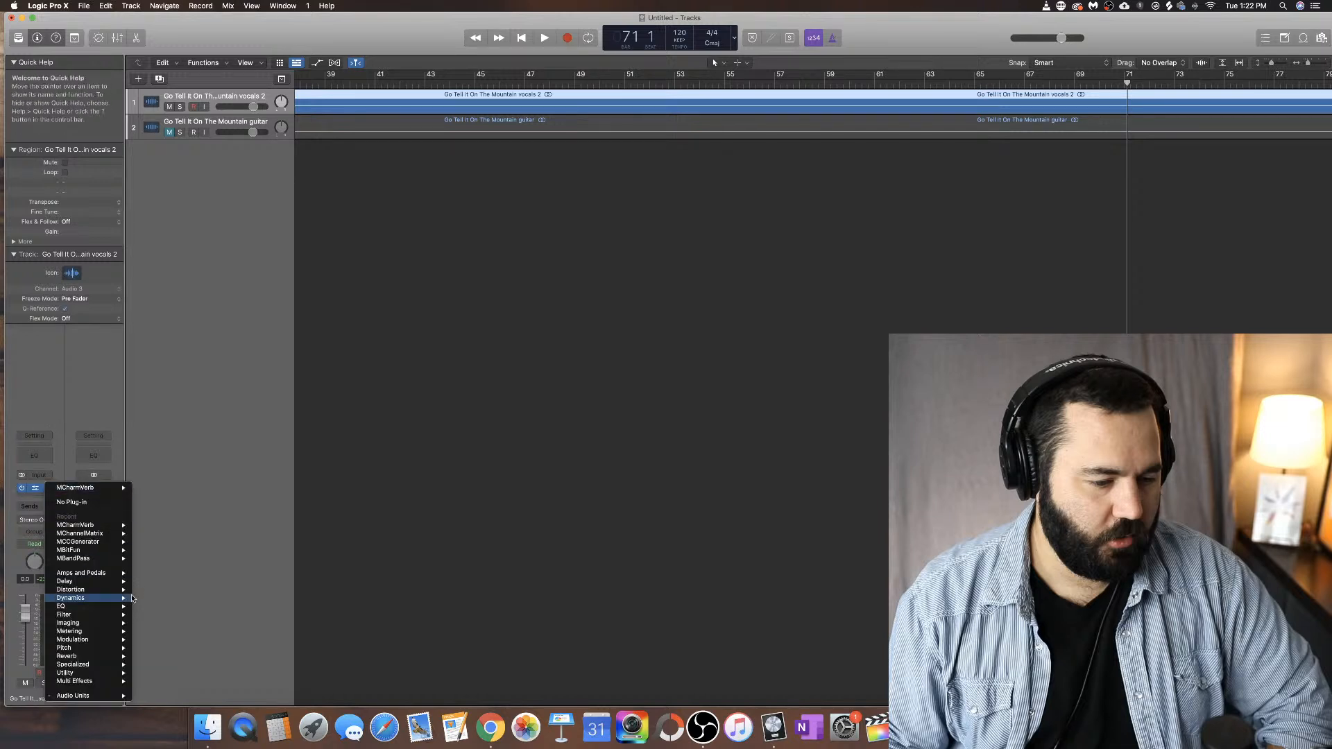
mouse_move(115, 695)
mouse_move(210, 551)
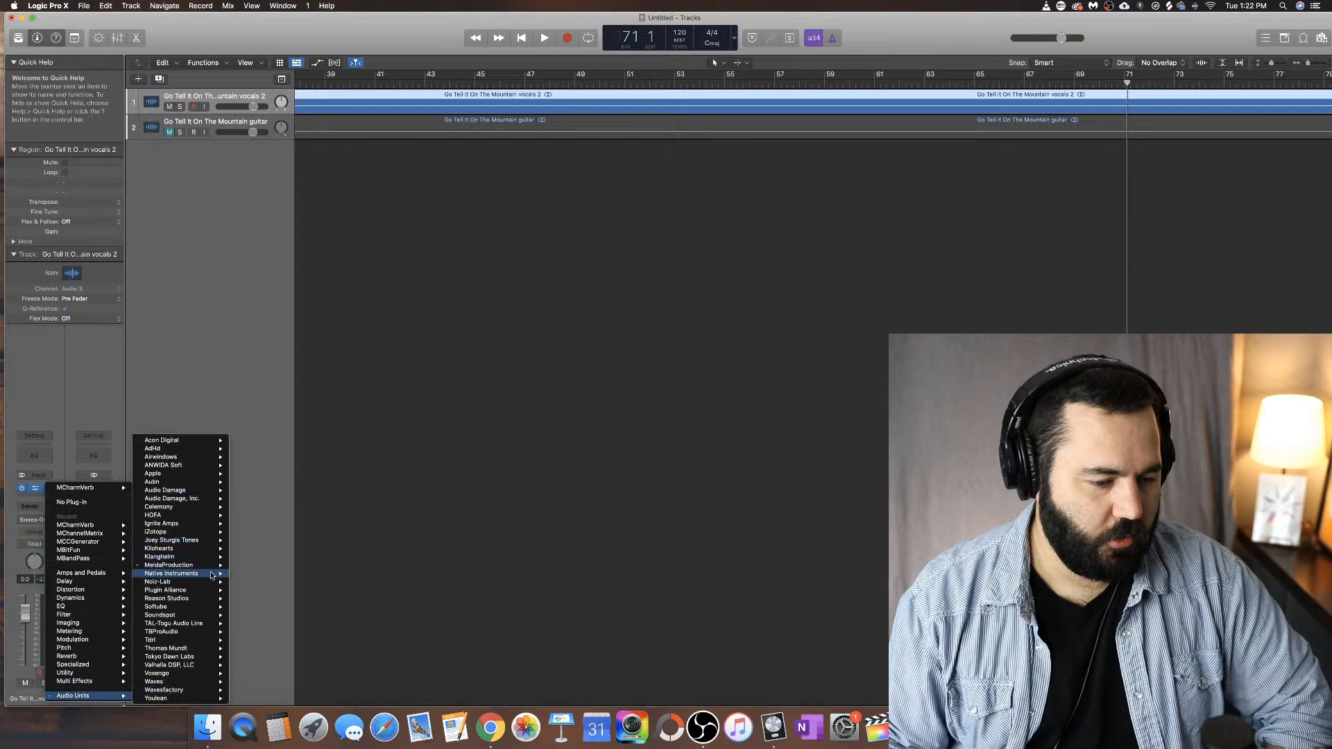
mouse_move(306, 476)
left_click(346, 473)
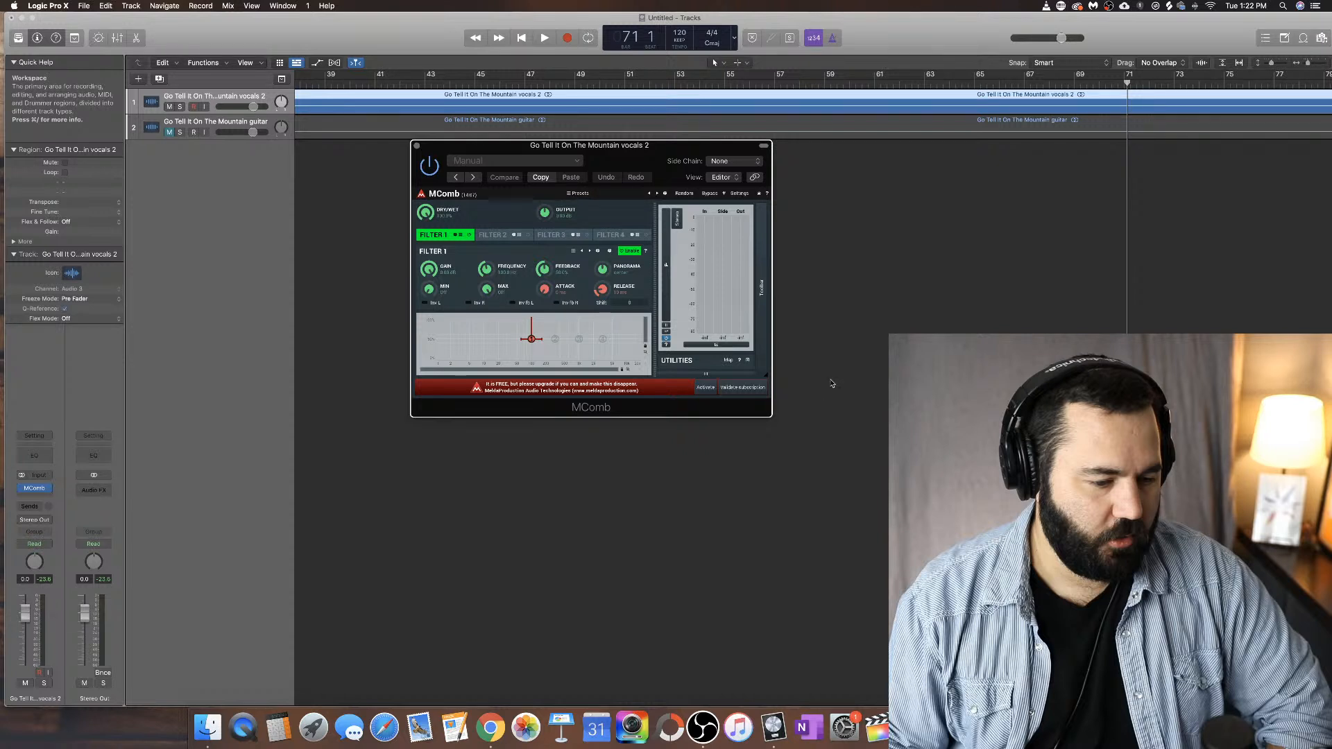
Step: Audition the vocals through MComb twice from around bar 54, then close the plug-in window
double_click(696, 89)
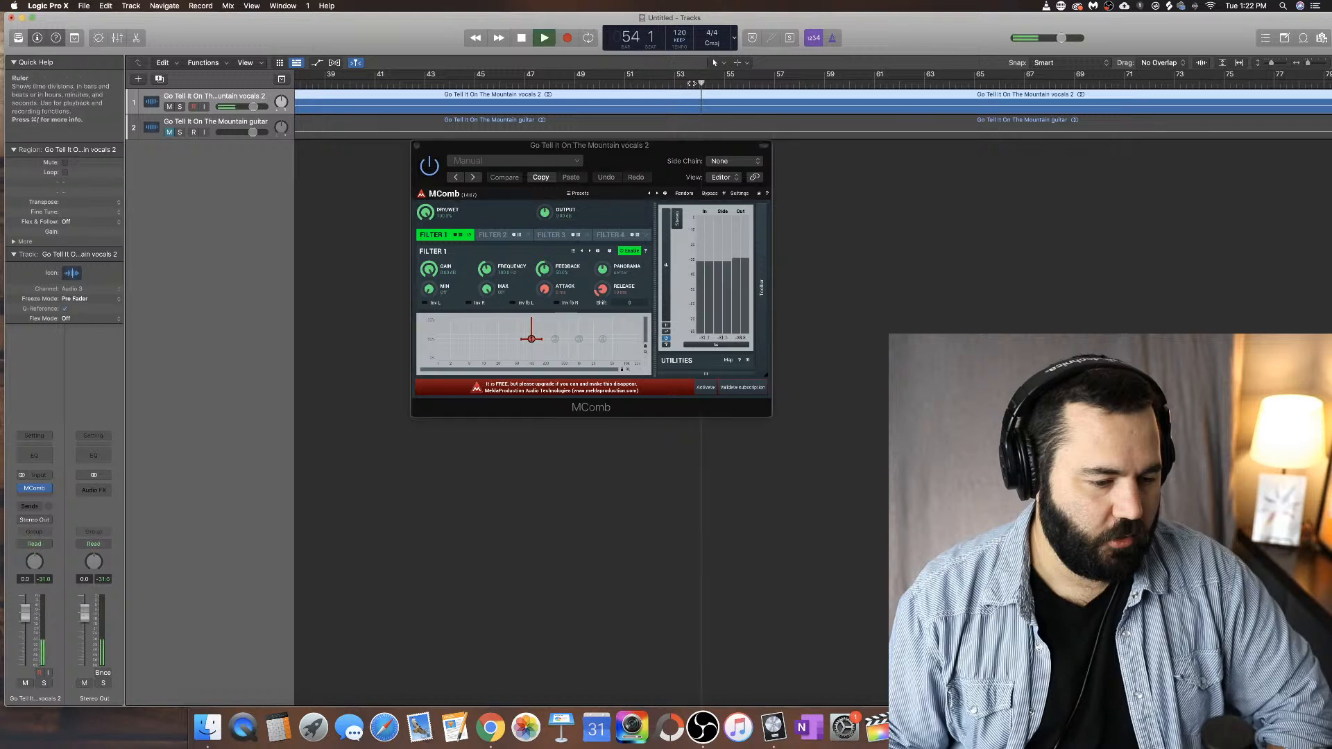
key("space")
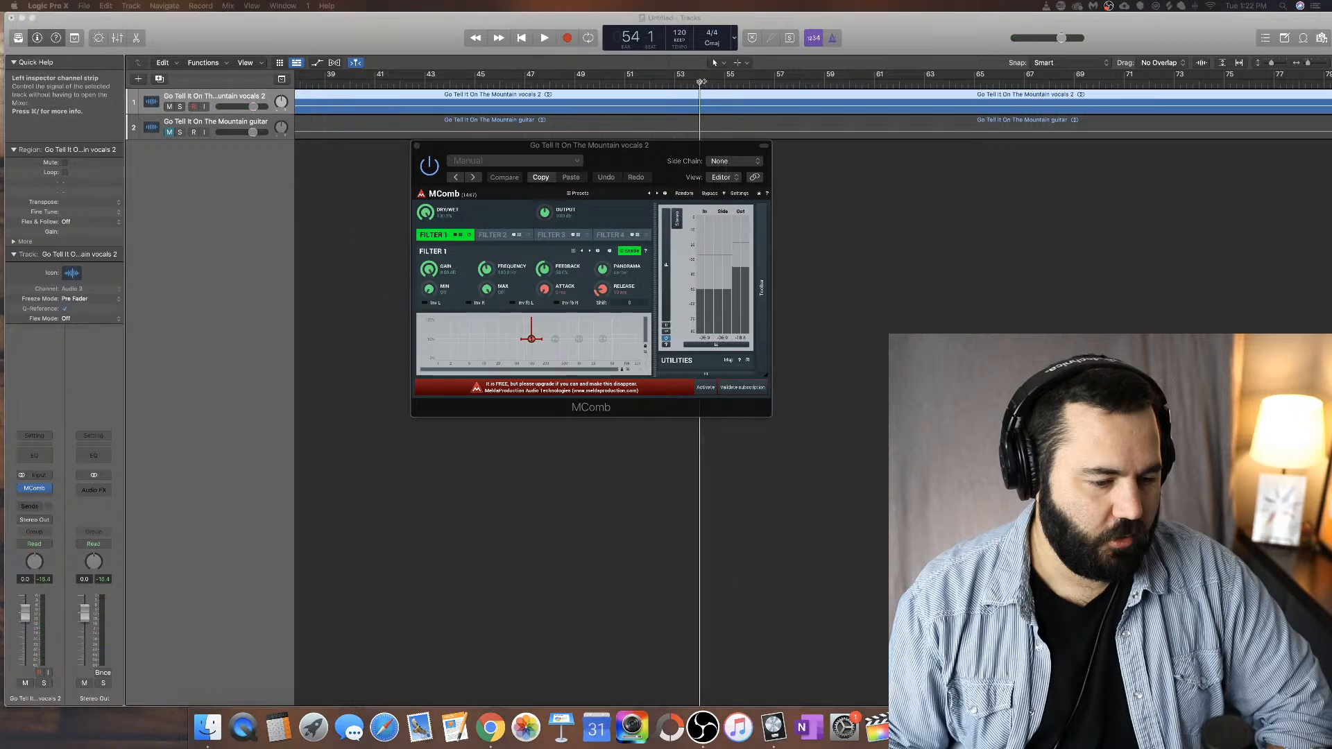
left_click(701, 84)
key("space")
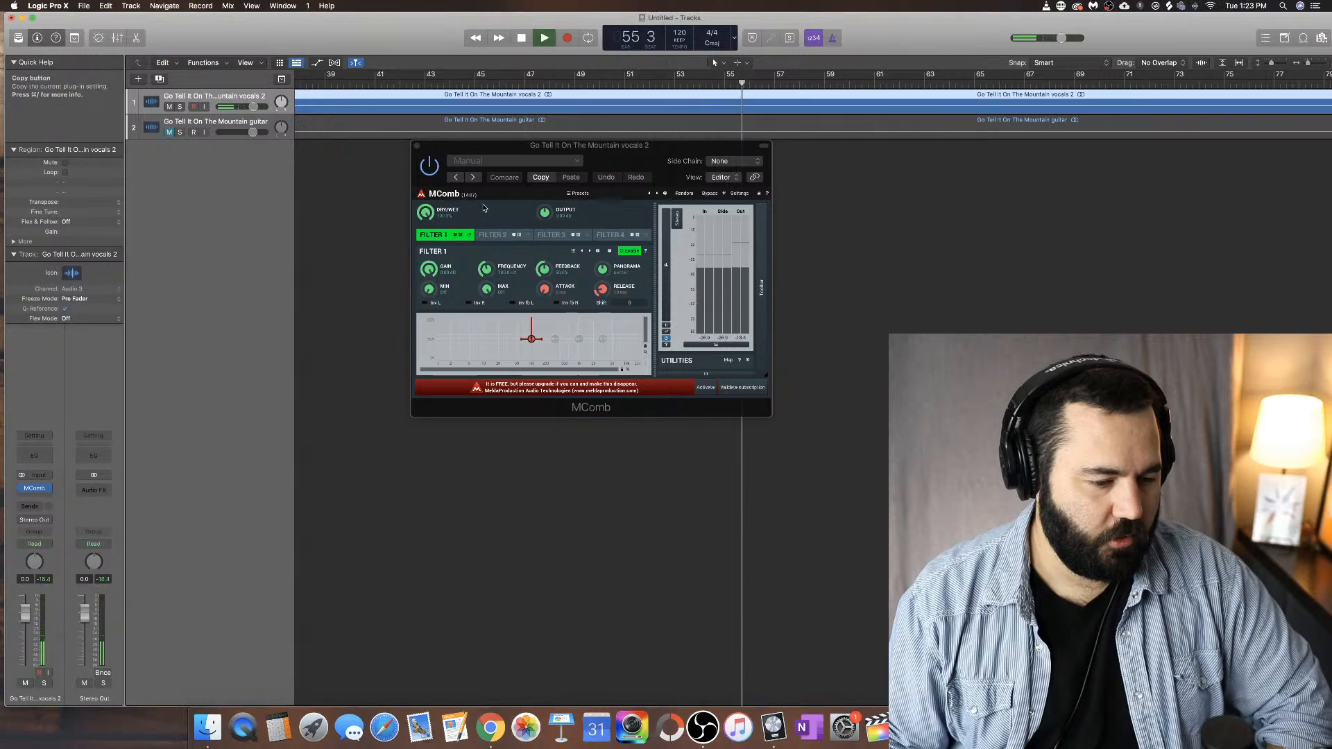
key("space")
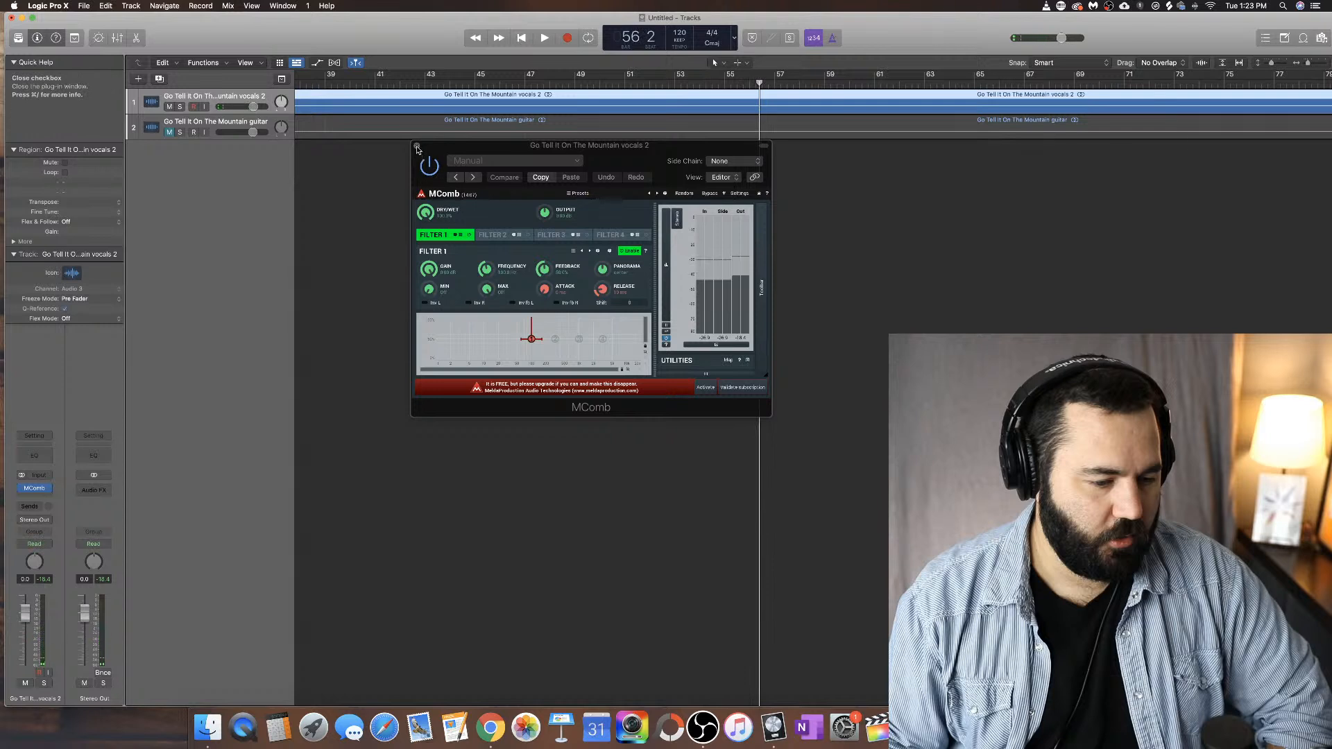
left_click(417, 146)
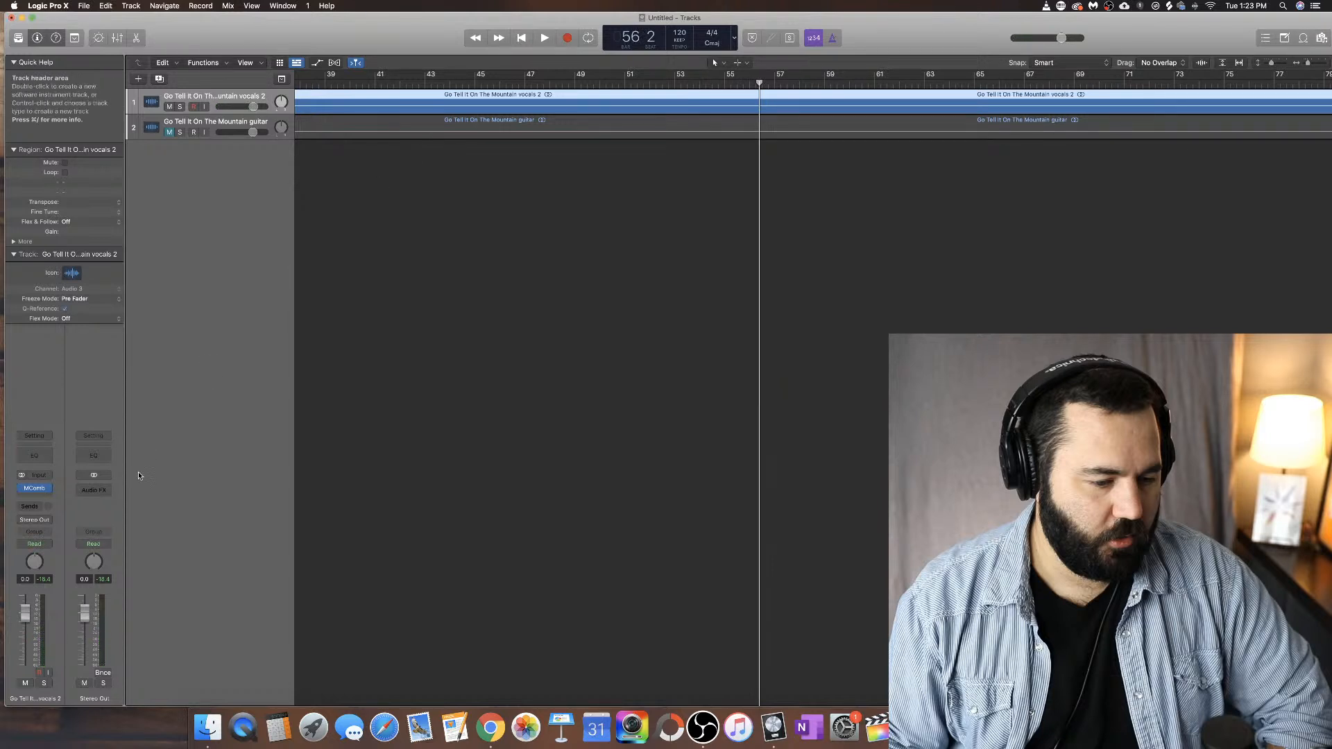
Step: Replace MComb on the vocals track with the stereo MeldaProduction MCompressor
left_click(50, 490)
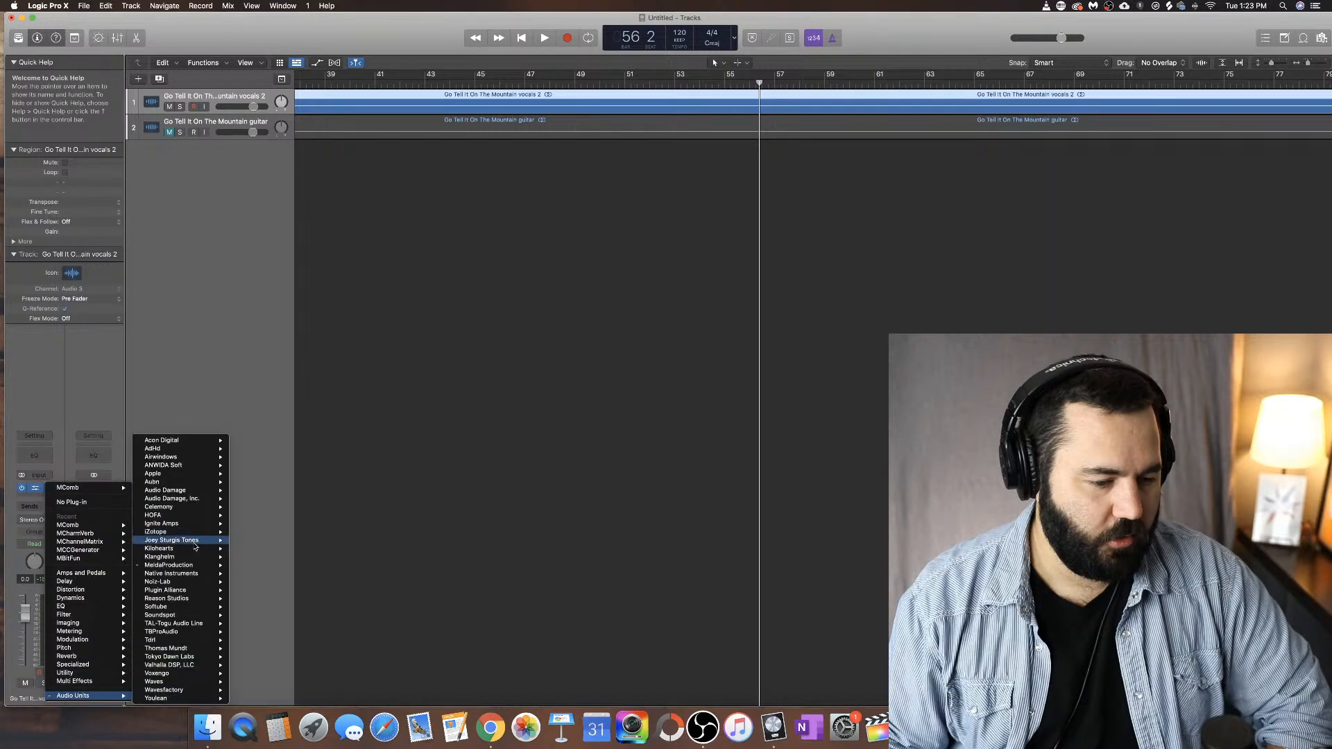
mouse_move(205, 567)
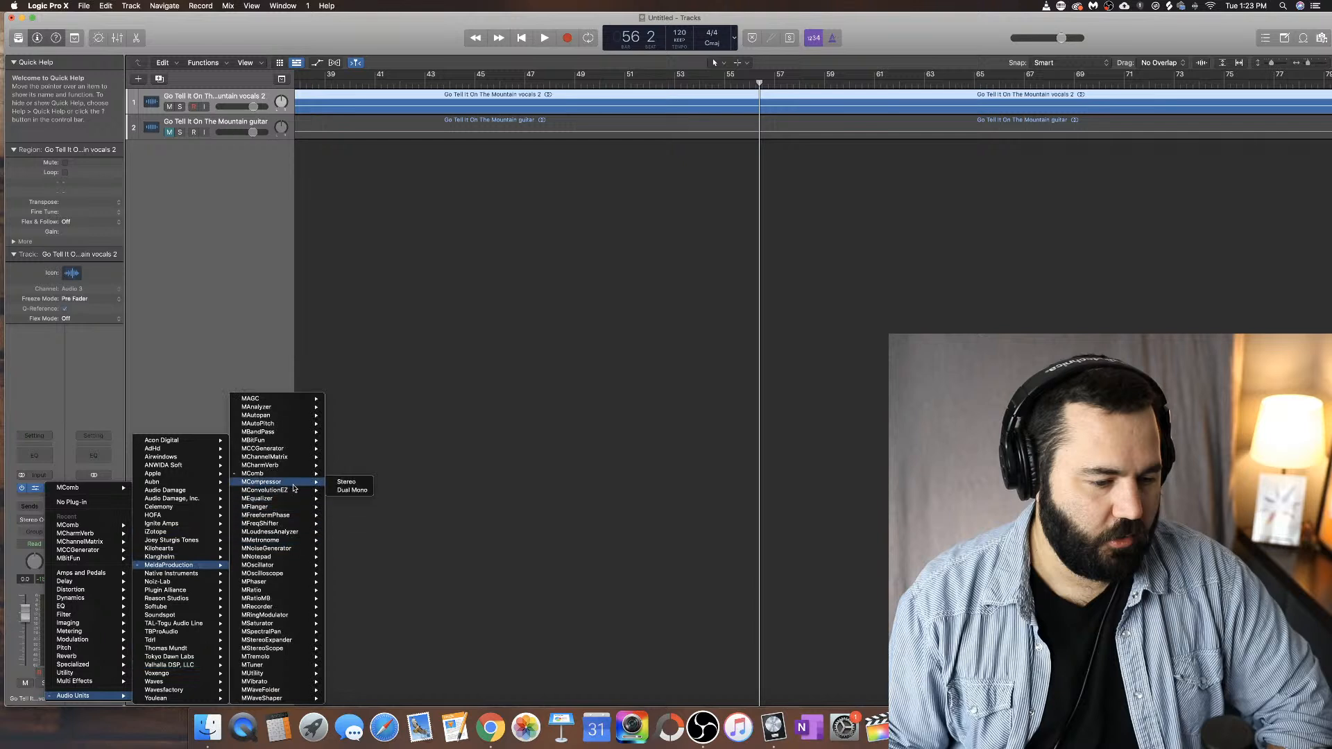
left_click(347, 483)
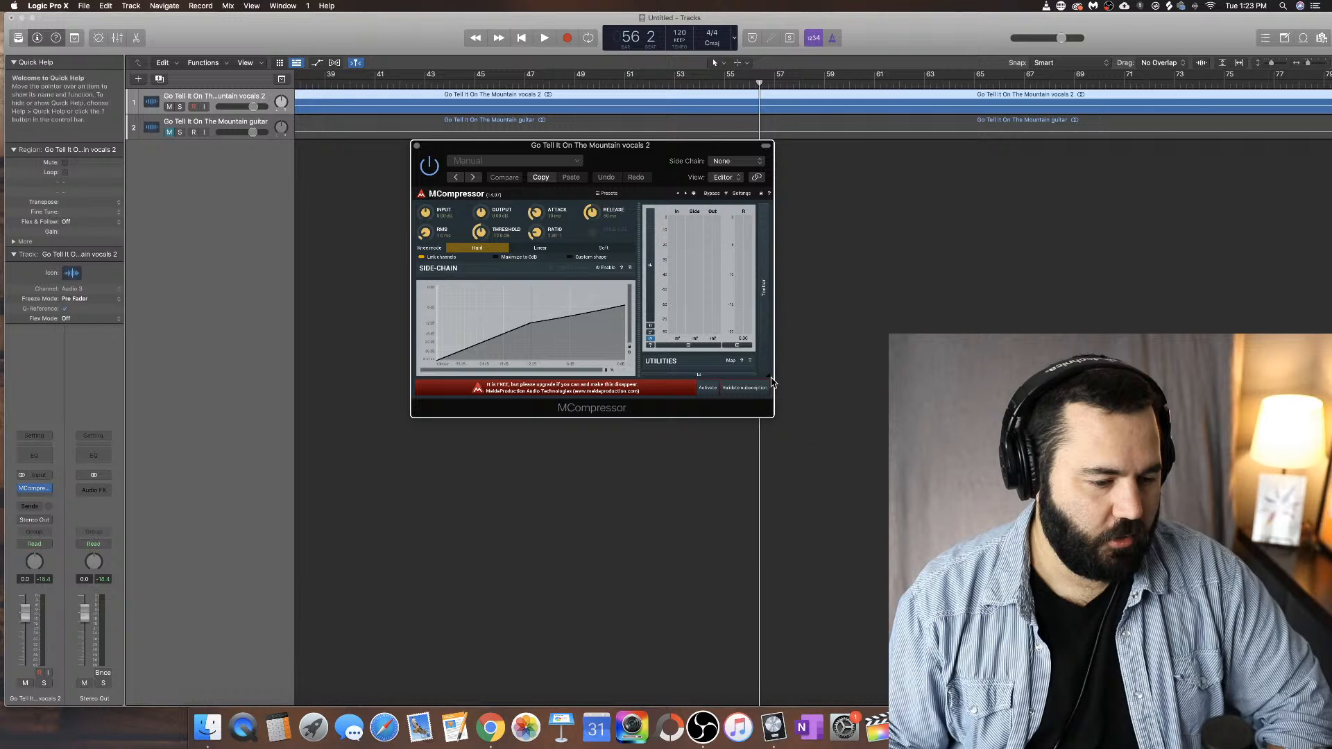
left_click(675, 390)
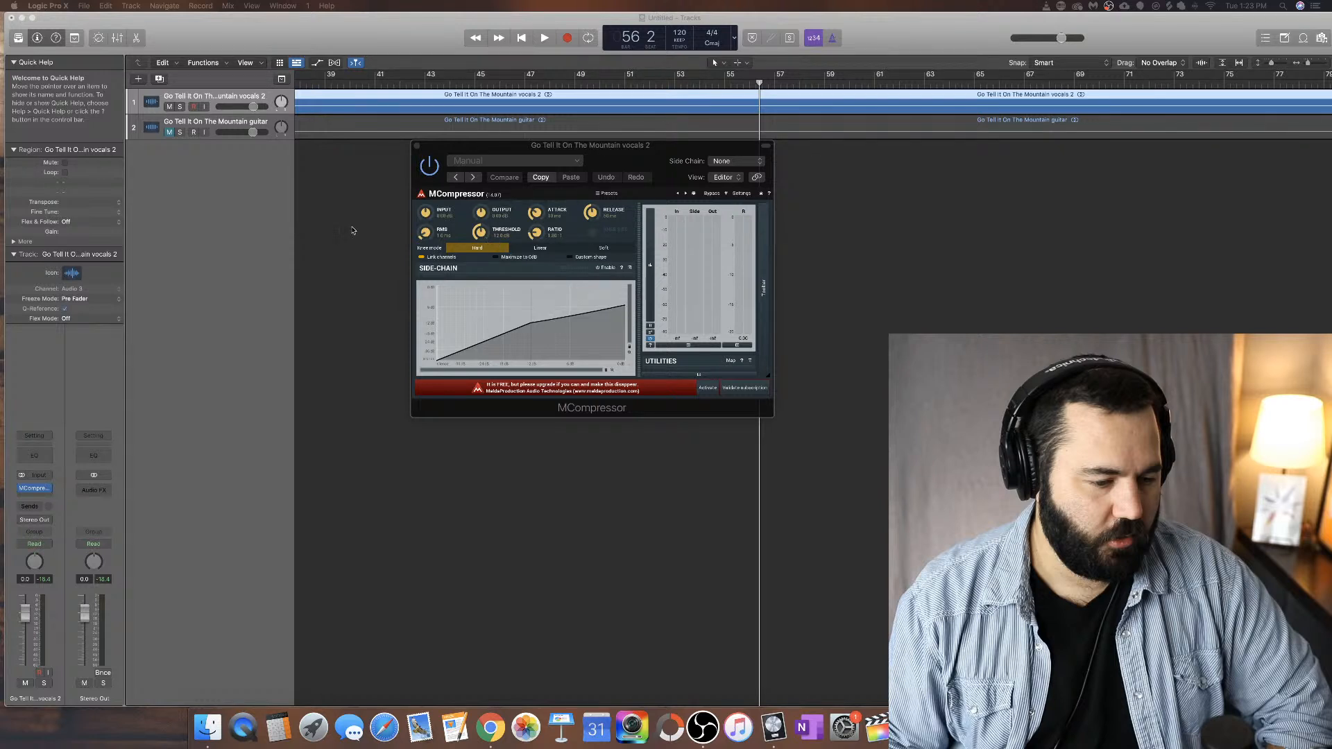
Step: Play the vocals from bar 54 while adjusting MCompressor's Attack, Threshold, Ratio and Input, then stop playback
left_click(674, 82)
key("space")
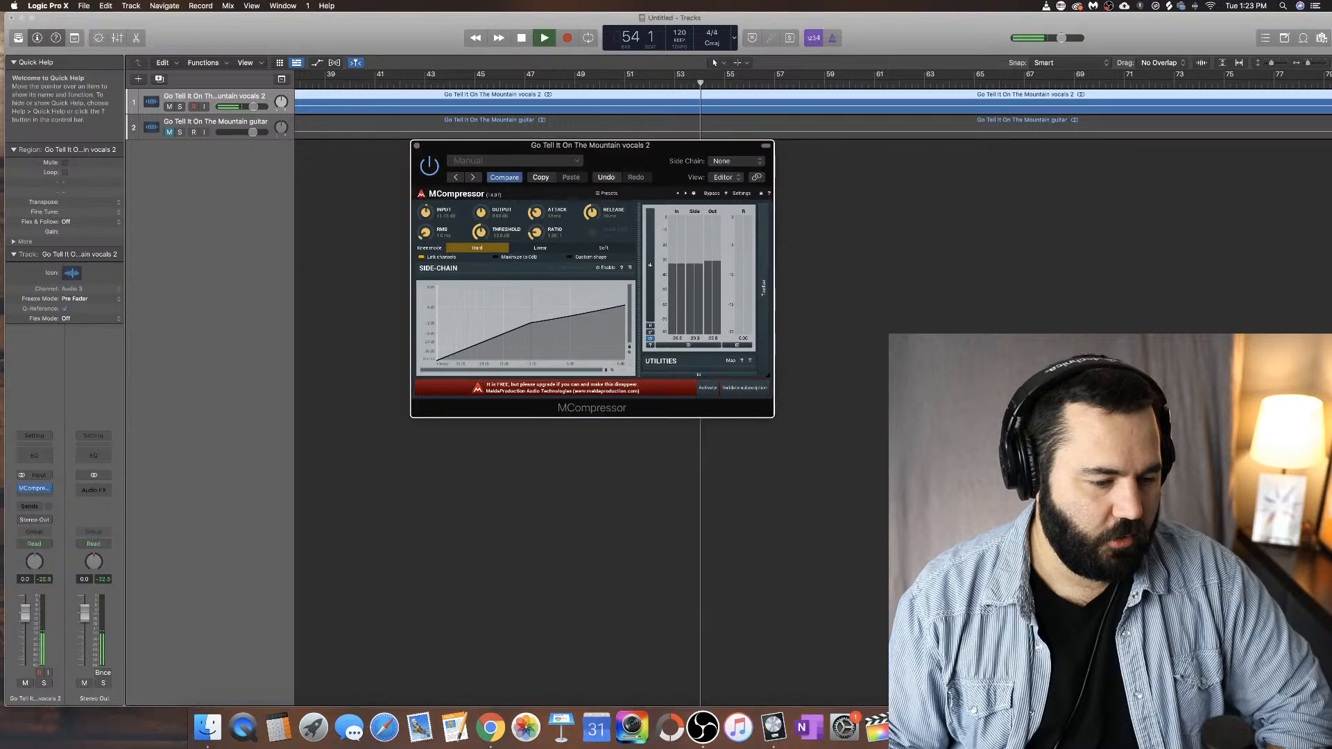
left_click_drag(536, 213, 593, 193)
left_click_drag(484, 233, 536, 201)
left_click_drag(480, 234, 535, 229)
left_click_drag(426, 213, 432, 185)
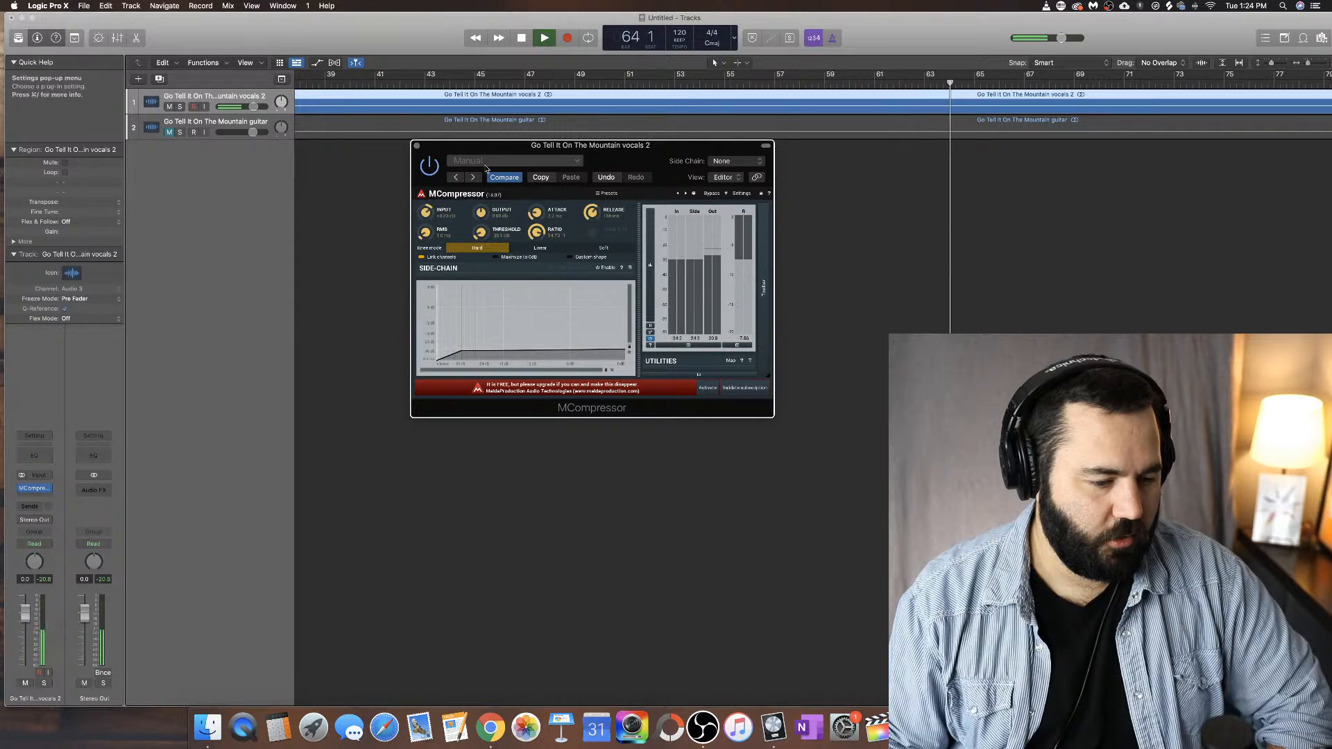
key("space")
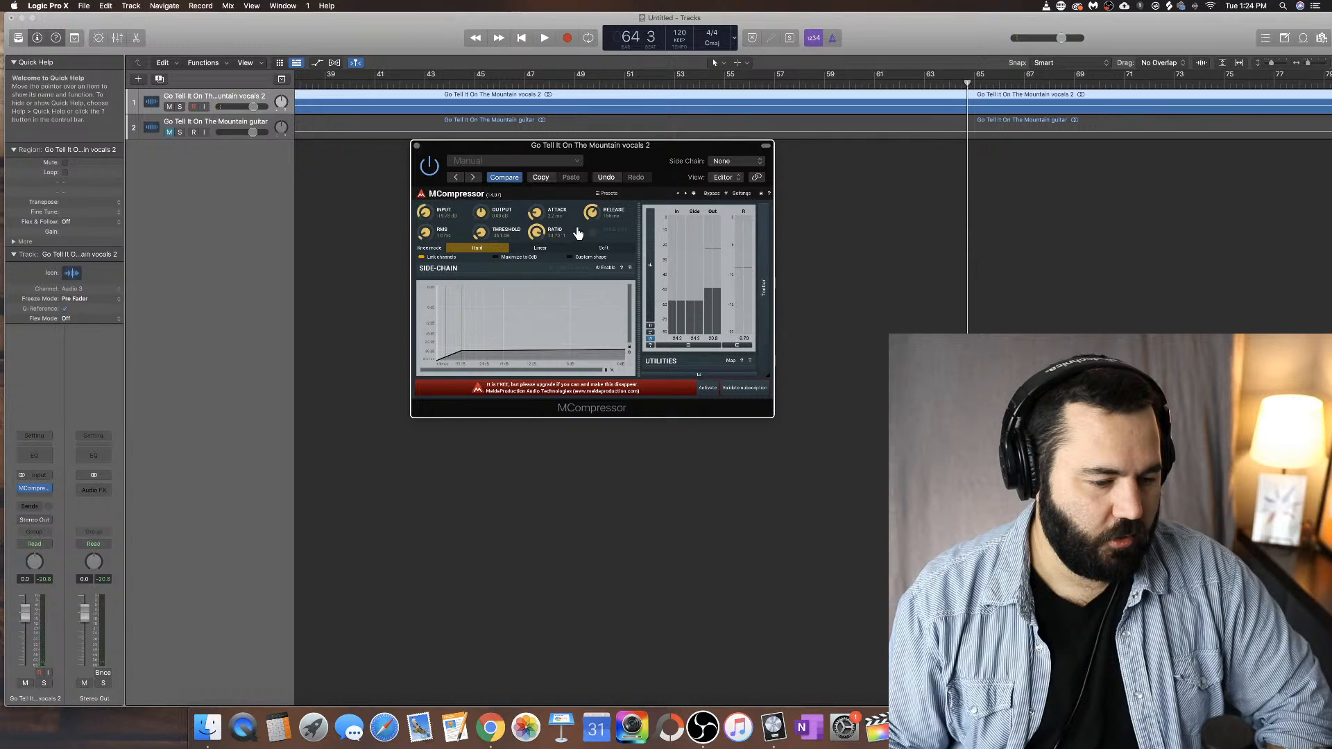
Step: Close MCompressor and replace it on the vocals track with the stereo MeldaProduction MConvolutionEZ
left_click(416, 146)
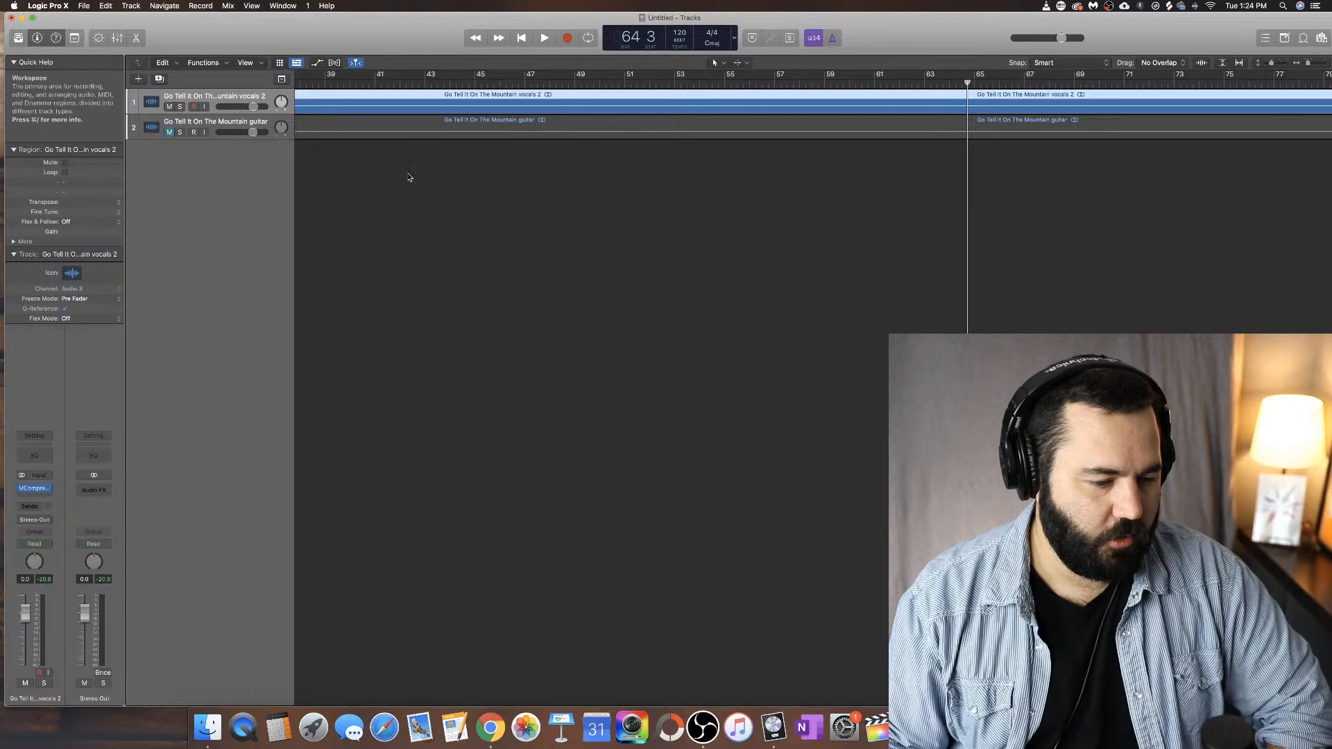
left_click(47, 488)
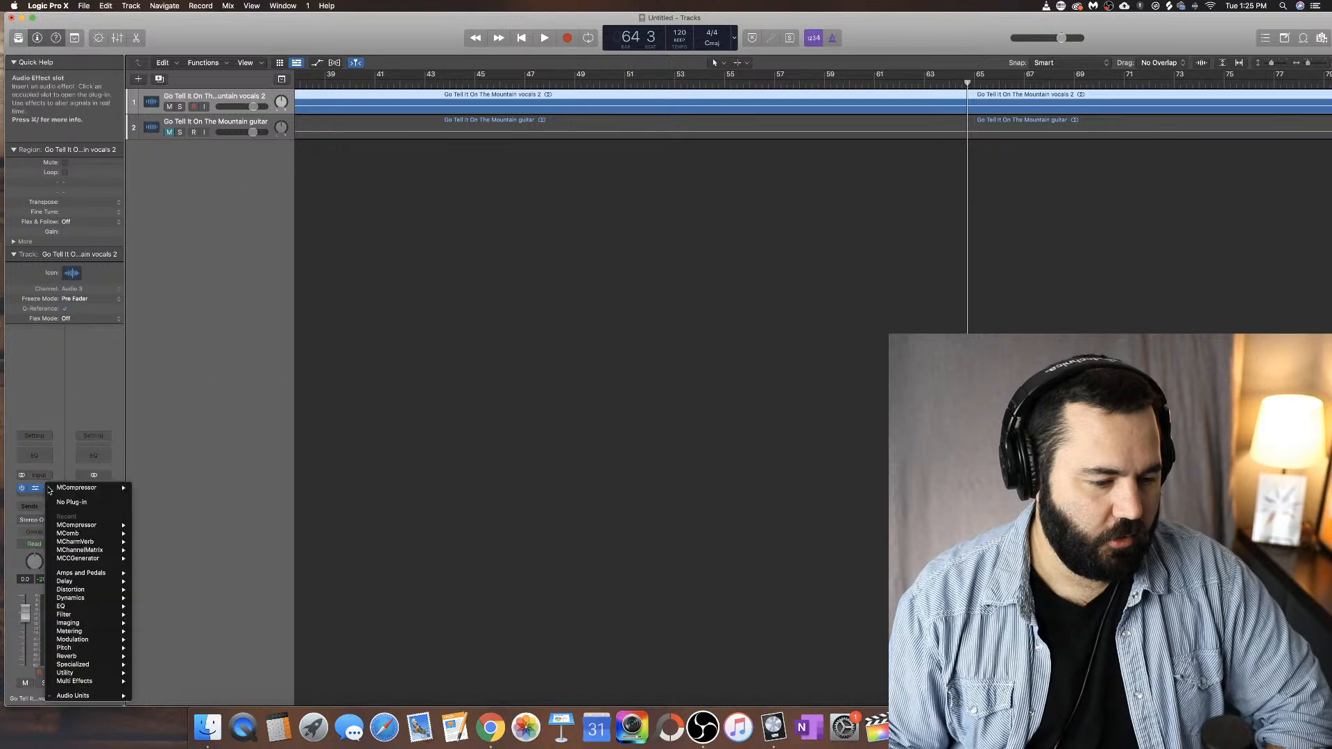
mouse_move(113, 695)
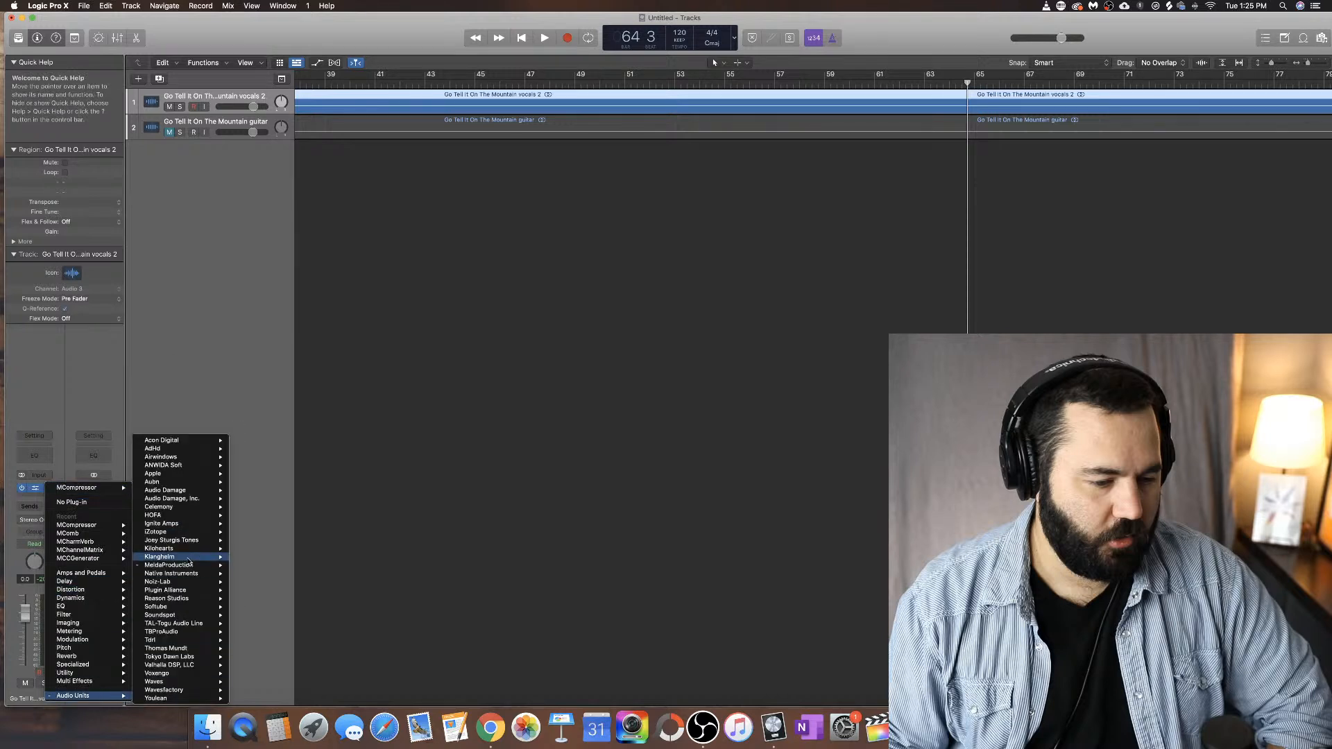
mouse_move(182, 565)
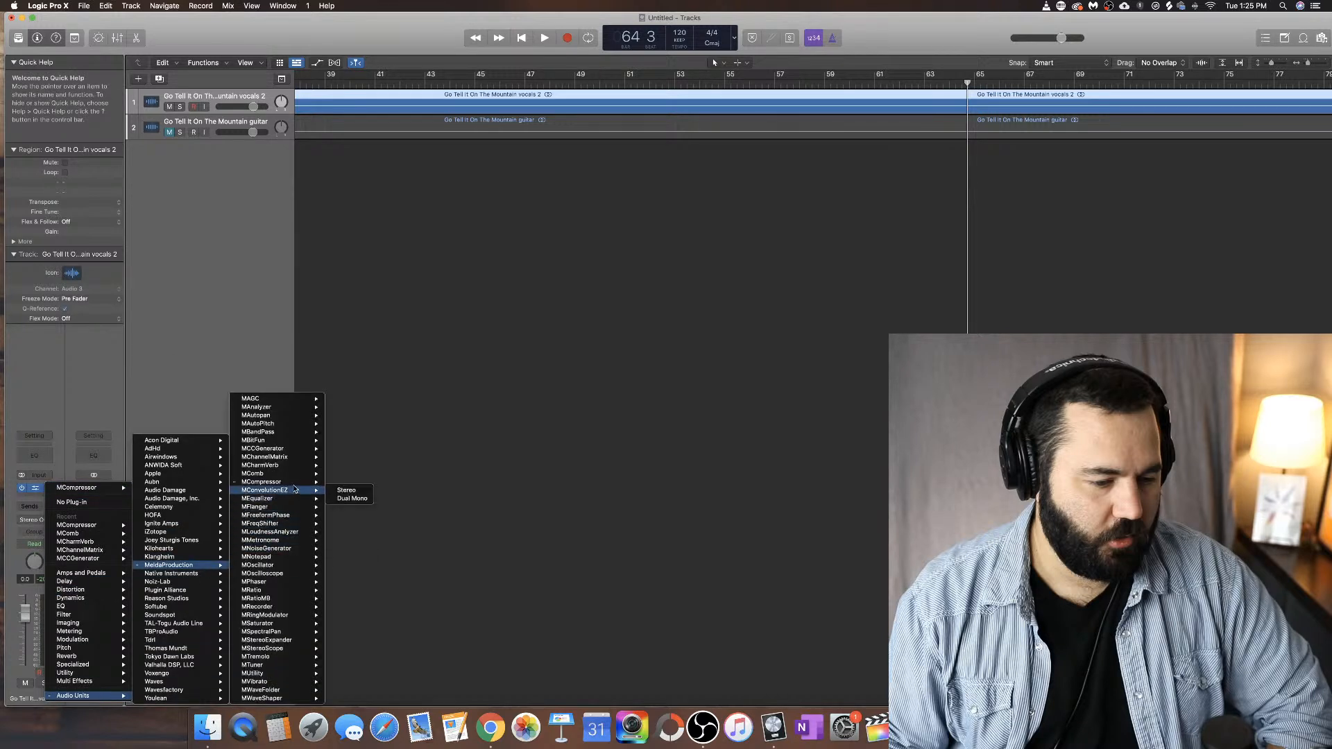
mouse_move(295, 490)
left_click(347, 490)
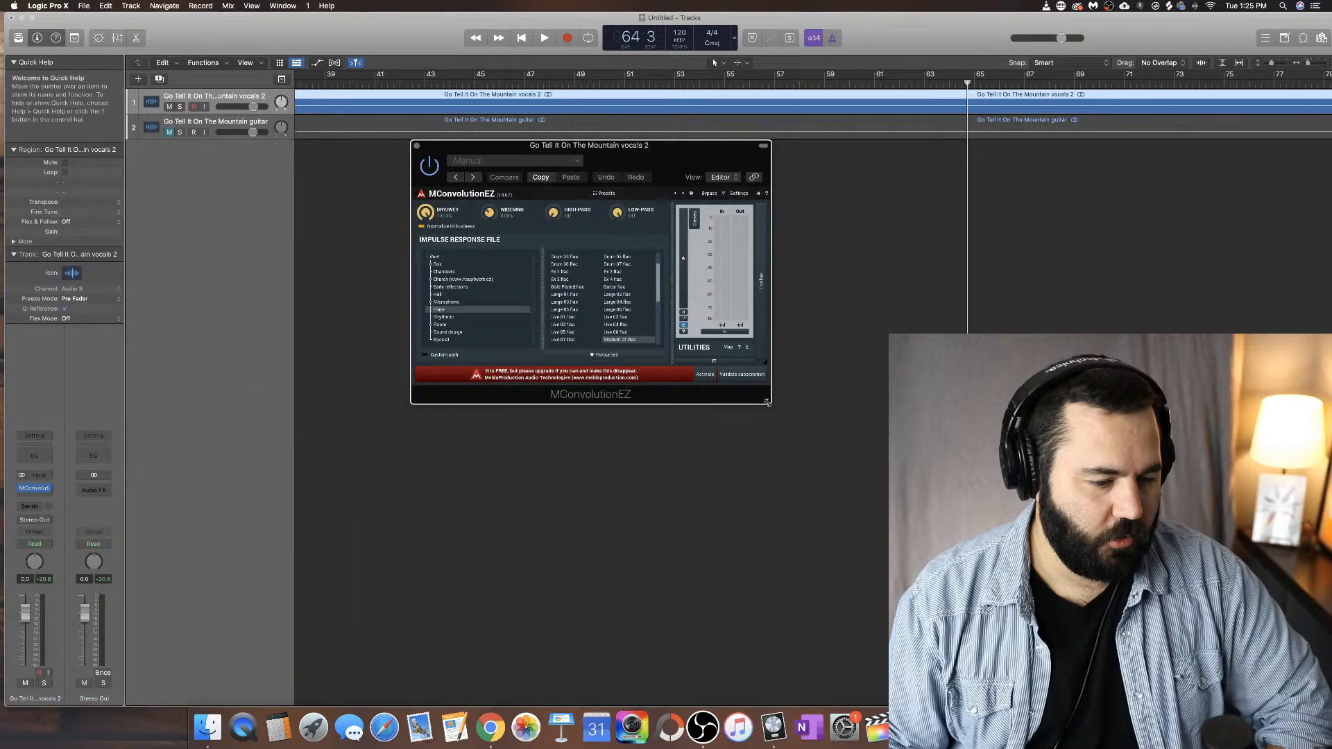
Step: Browse MConvolutionEZ's impulse responses, sampling several Hall files and viewing the Microphone and Early reflections categories
left_click(492, 295)
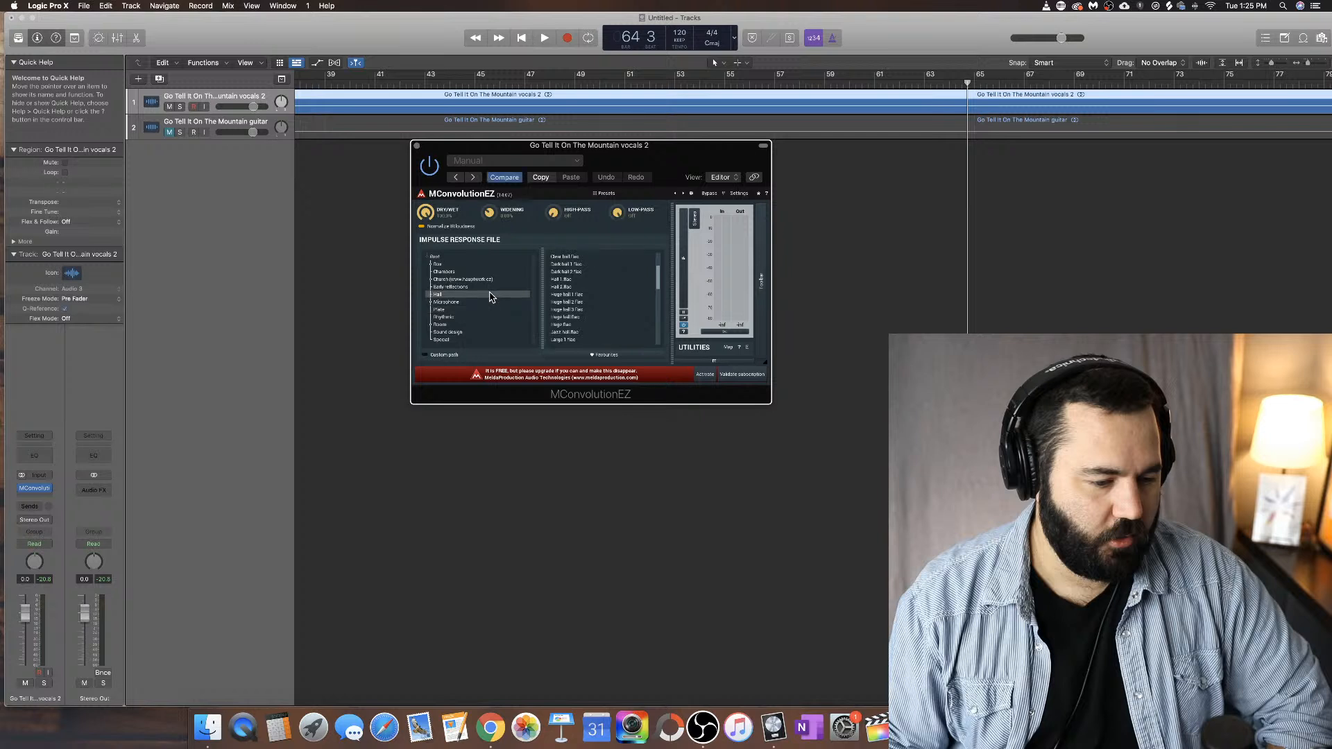
left_click(592, 297)
left_click(594, 325)
left_click(592, 289)
left_click(469, 302)
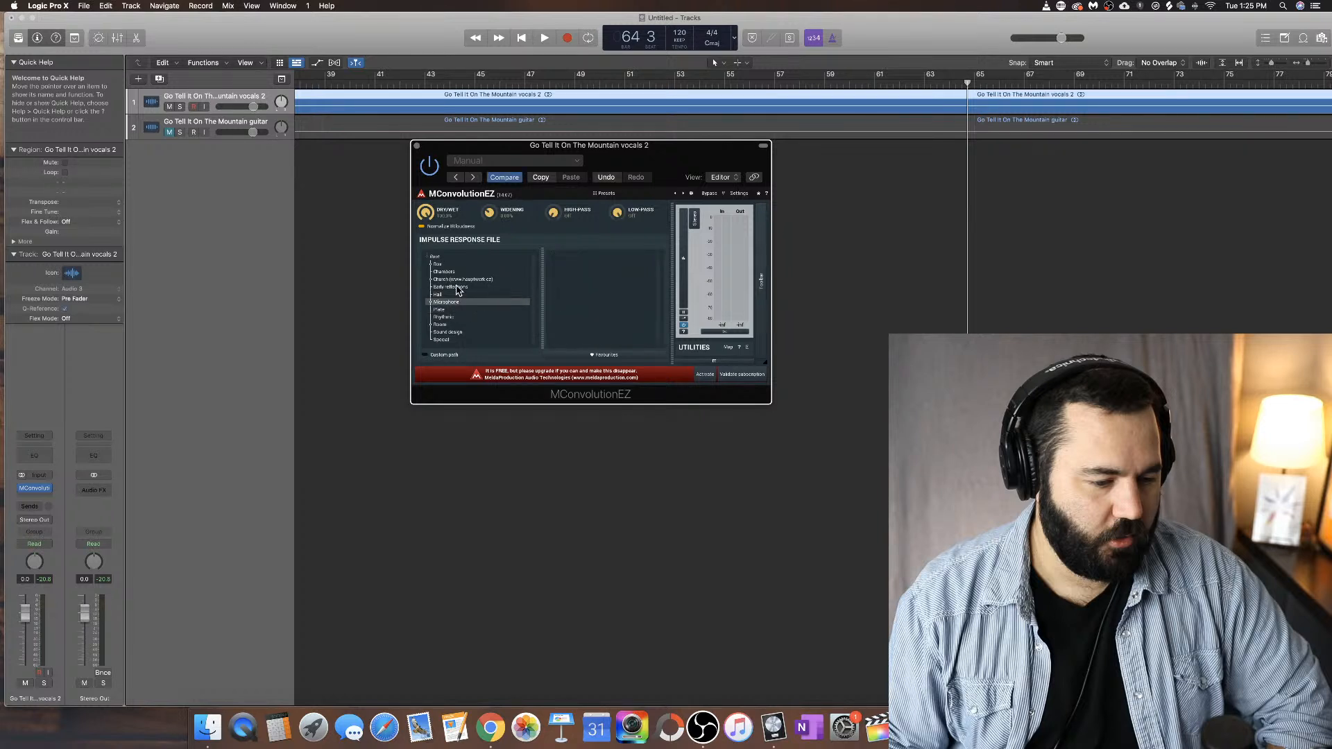
left_click(472, 287)
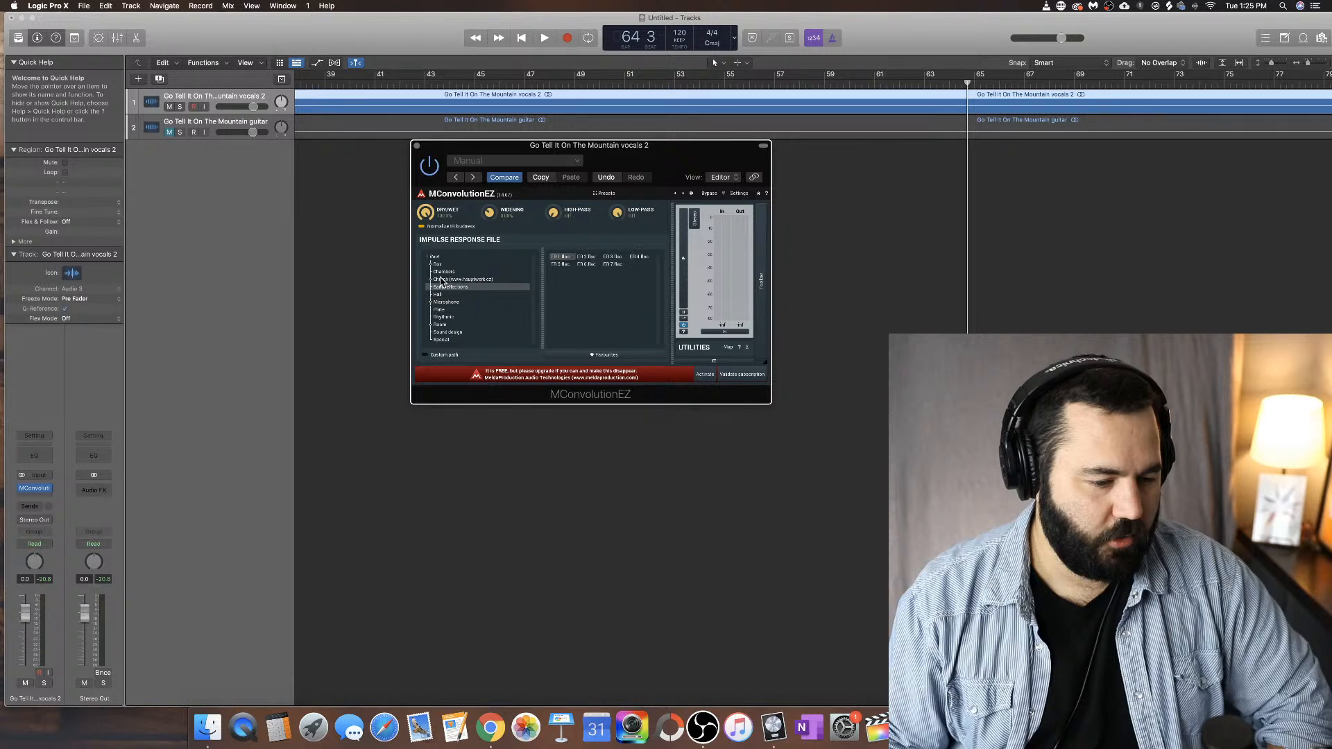
left_click(449, 279)
Step: Sample impulse responses from the Chambers and Box categories in MConvolutionEZ
left_click(483, 271)
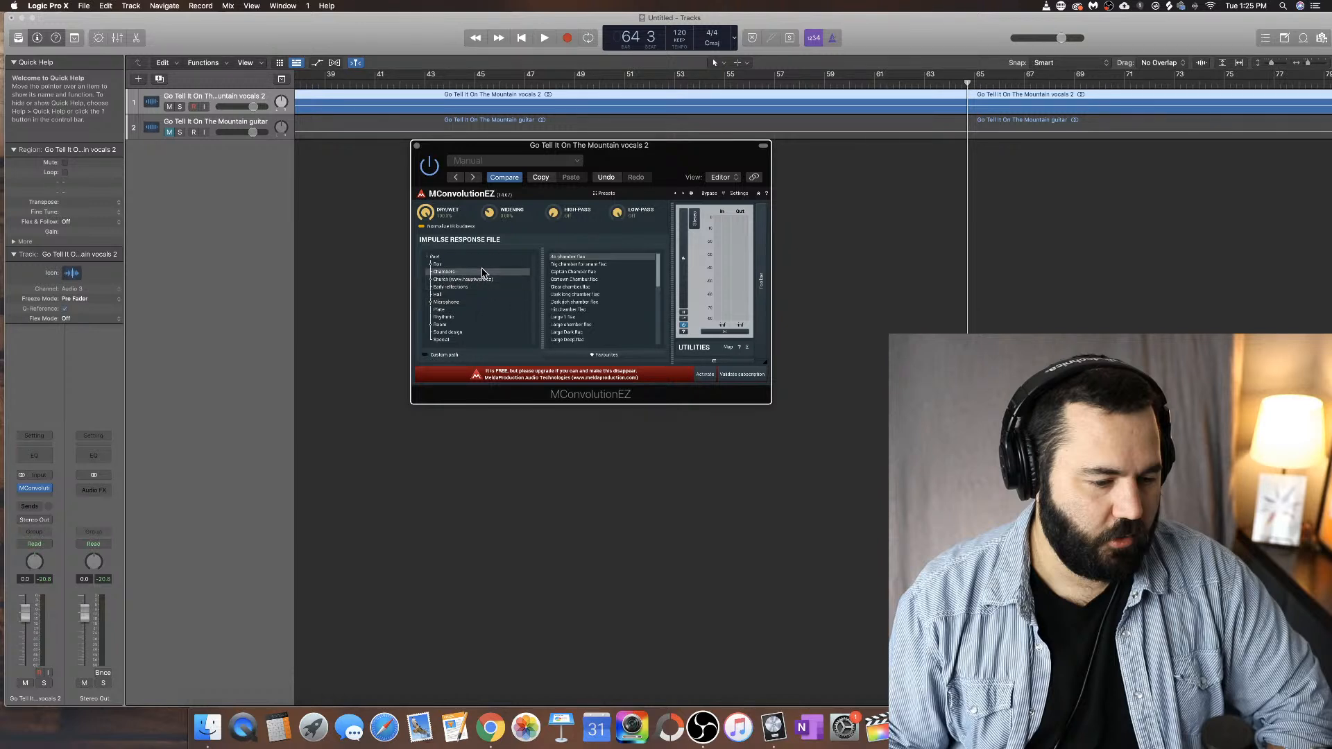
left_click(582, 275)
left_click(580, 306)
left_click(462, 265)
left_click(582, 276)
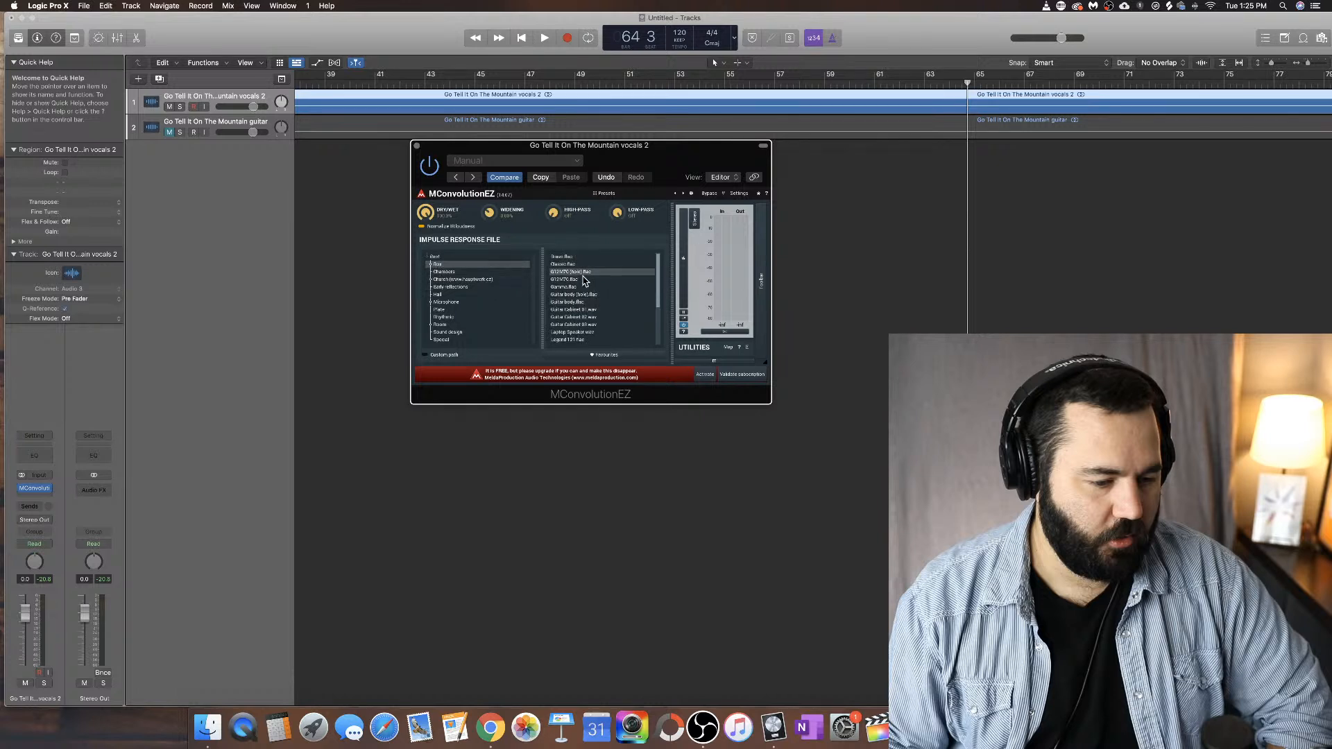
Step: Choose an impulse response from the Plate category and play the vocals from bar 56
left_click(476, 316)
left_click(485, 310)
left_click(588, 303)
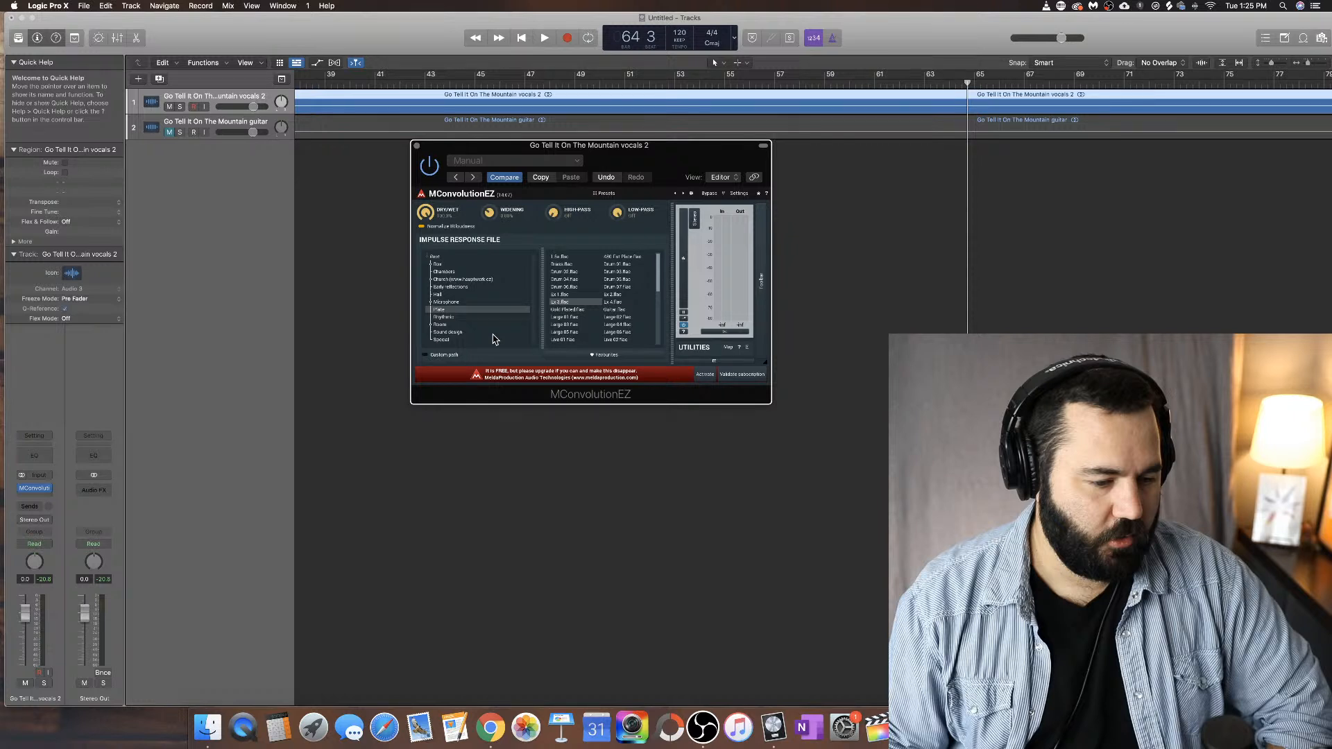
left_click(749, 83)
key("space")
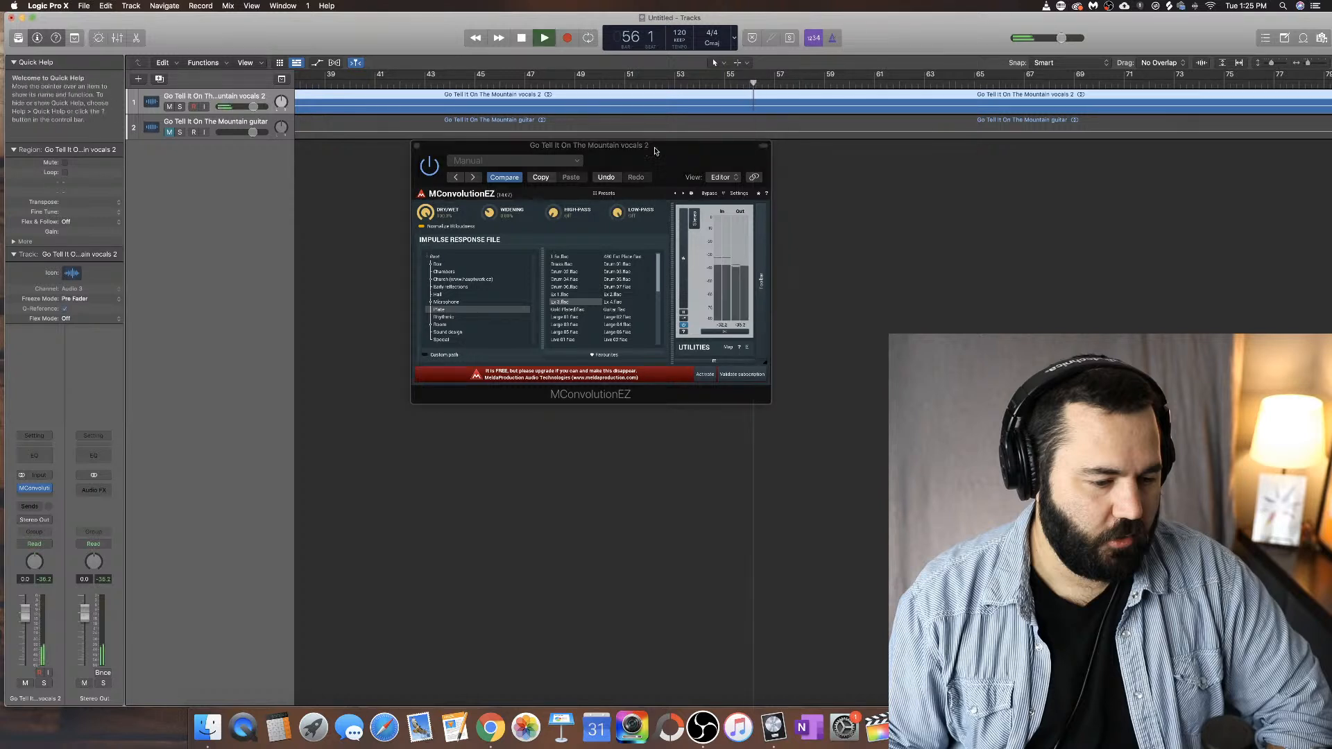
Step: Switch to the Hall category during playback and compare several impulse responses, including Hall 2
left_click(491, 295)
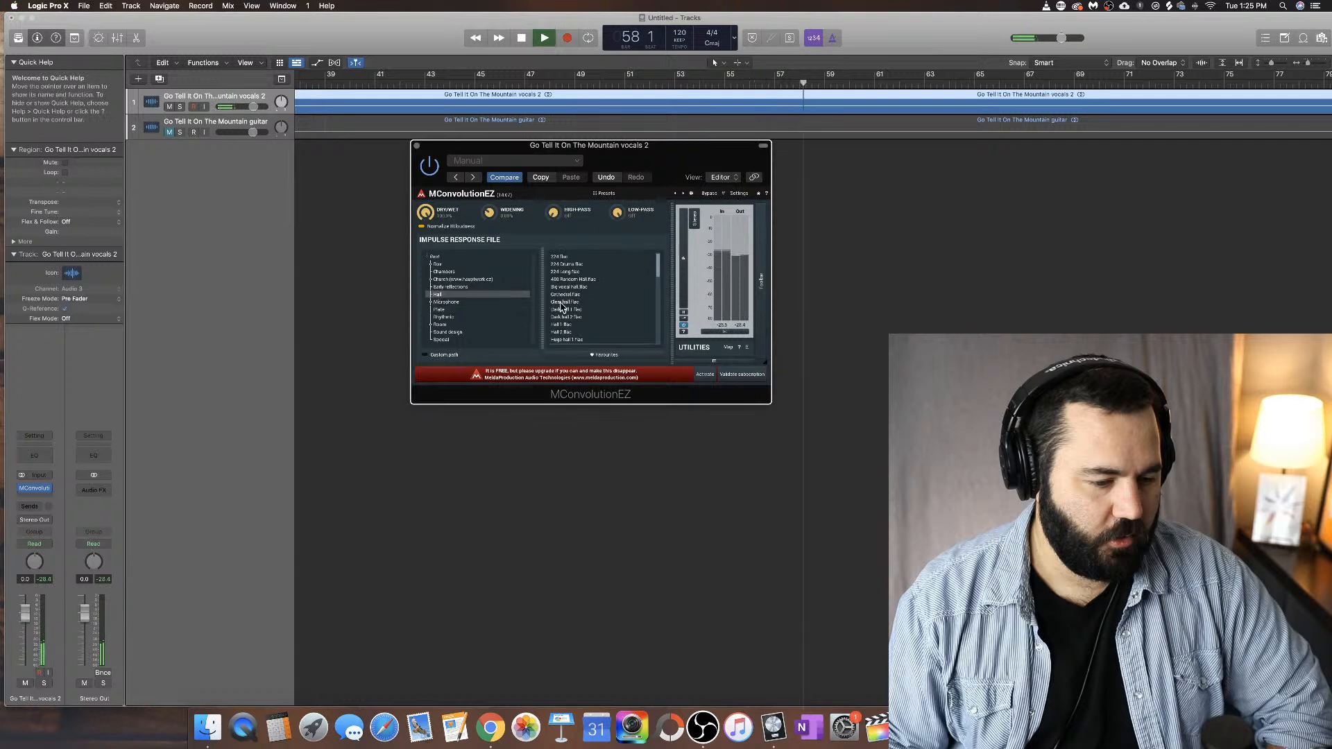
left_click(590, 287)
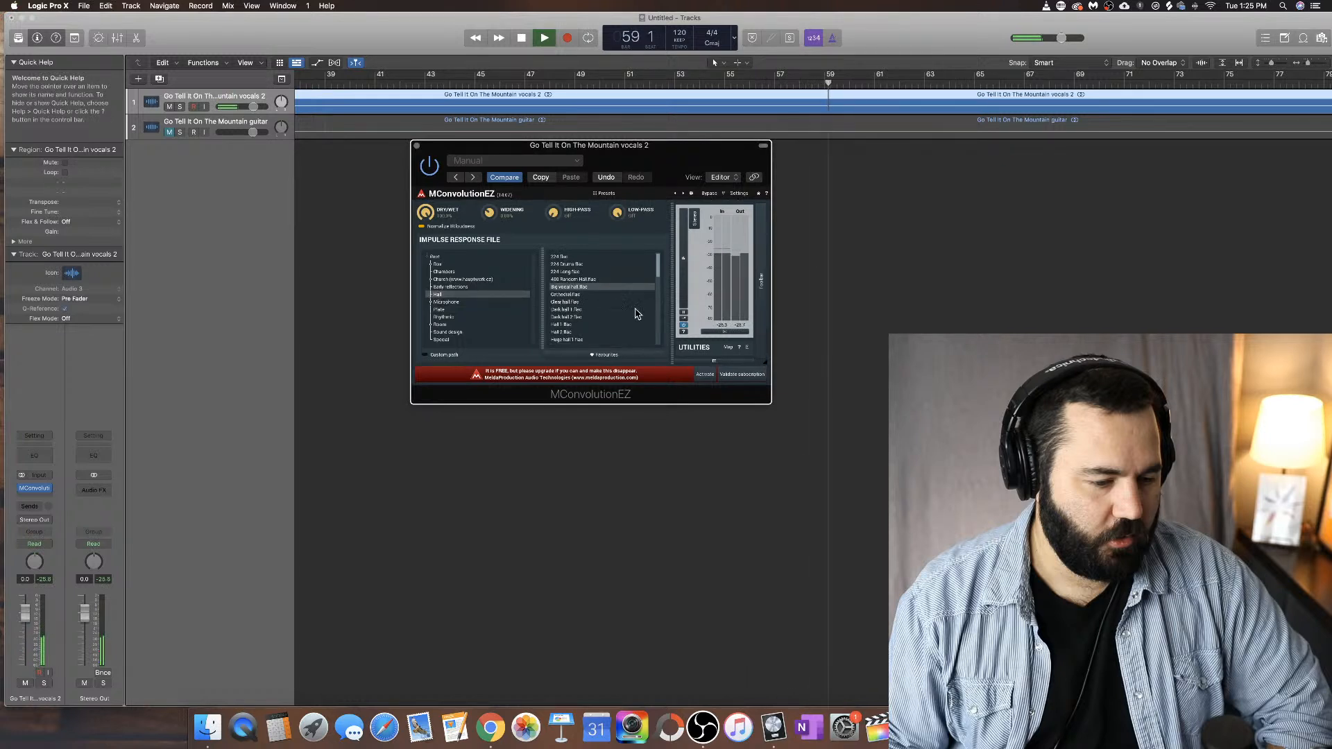
left_click(644, 333)
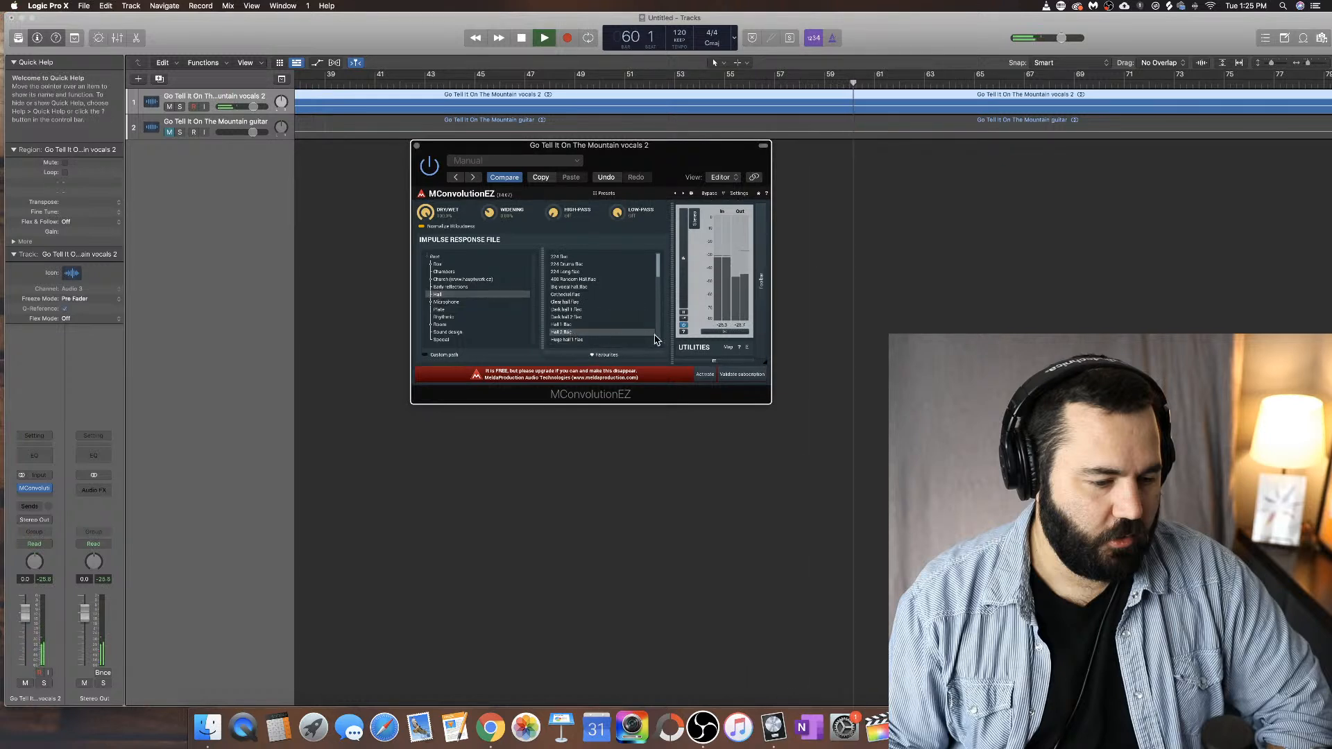
left_click(603, 280)
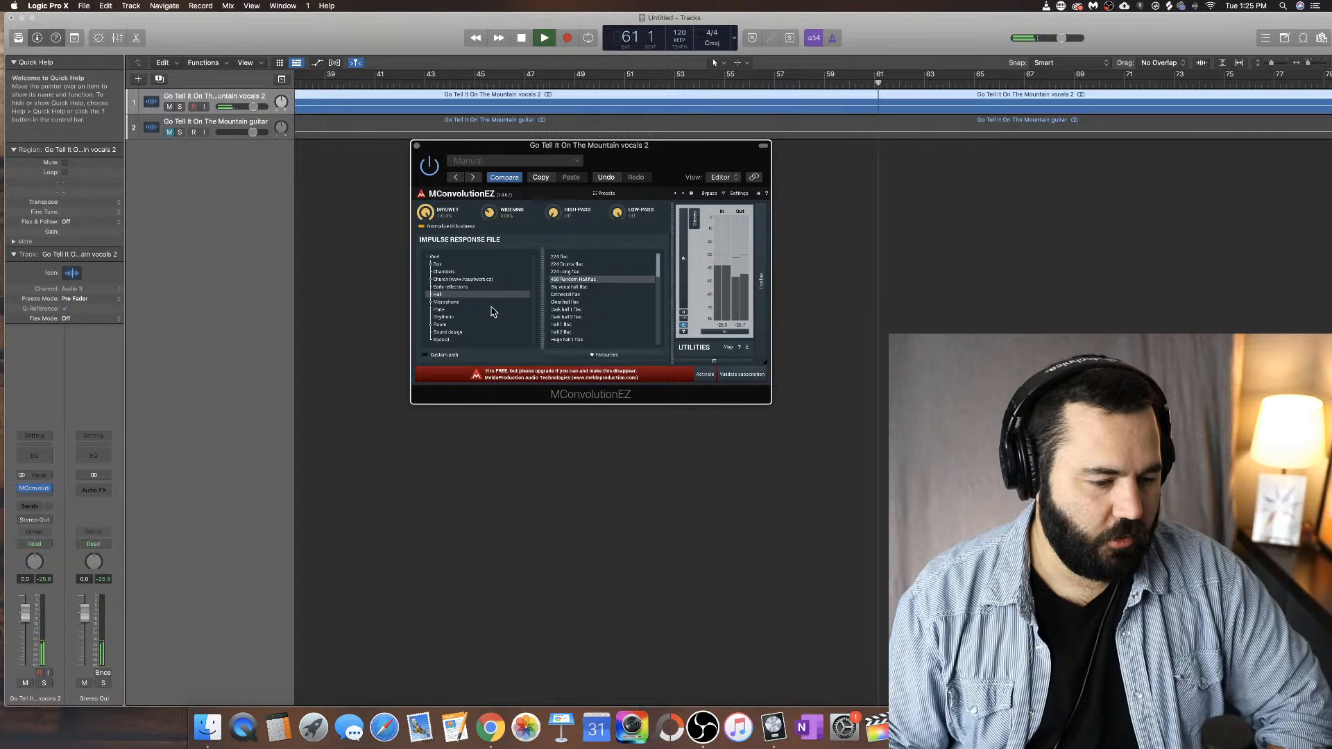
Step: Load an impulse response from the Chambers category and adjust MConvolutionEZ's Dry/Wet while the vocals play
left_click(461, 271)
left_click(588, 309)
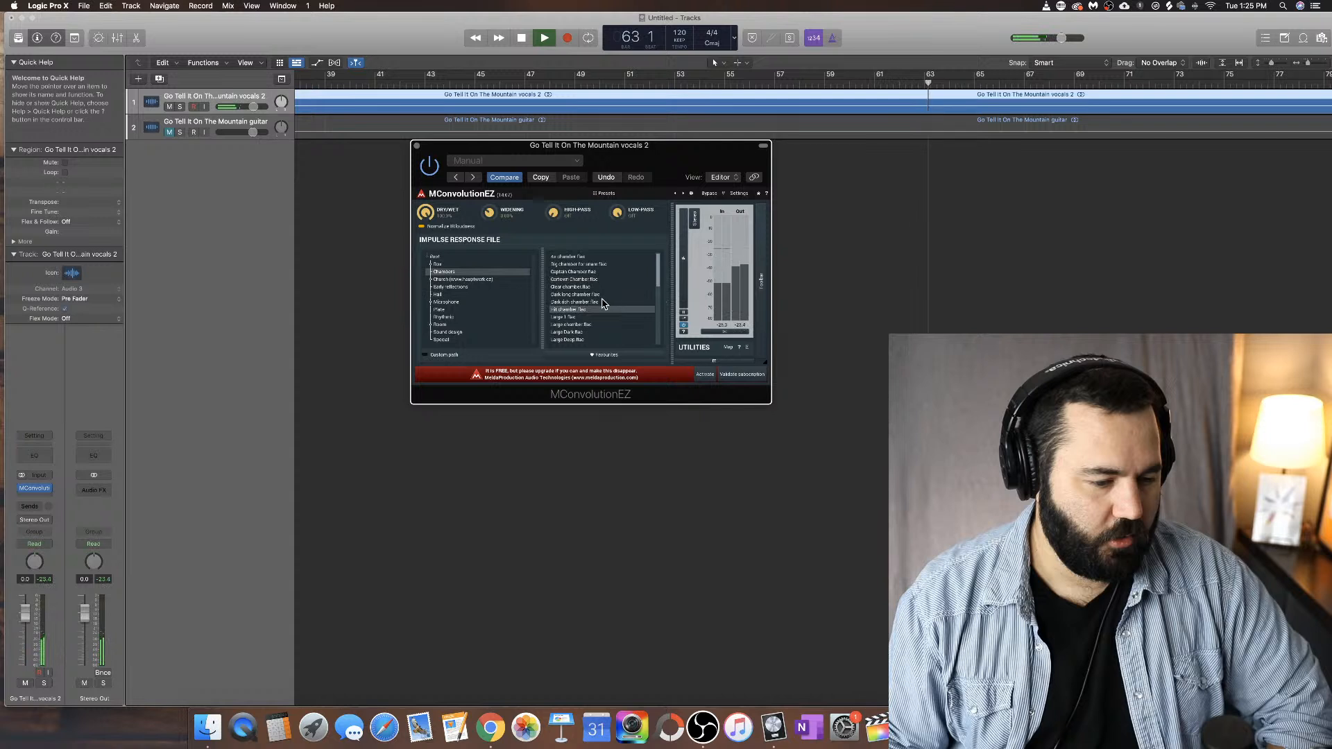
left_click_drag(418, 219, 428, 210)
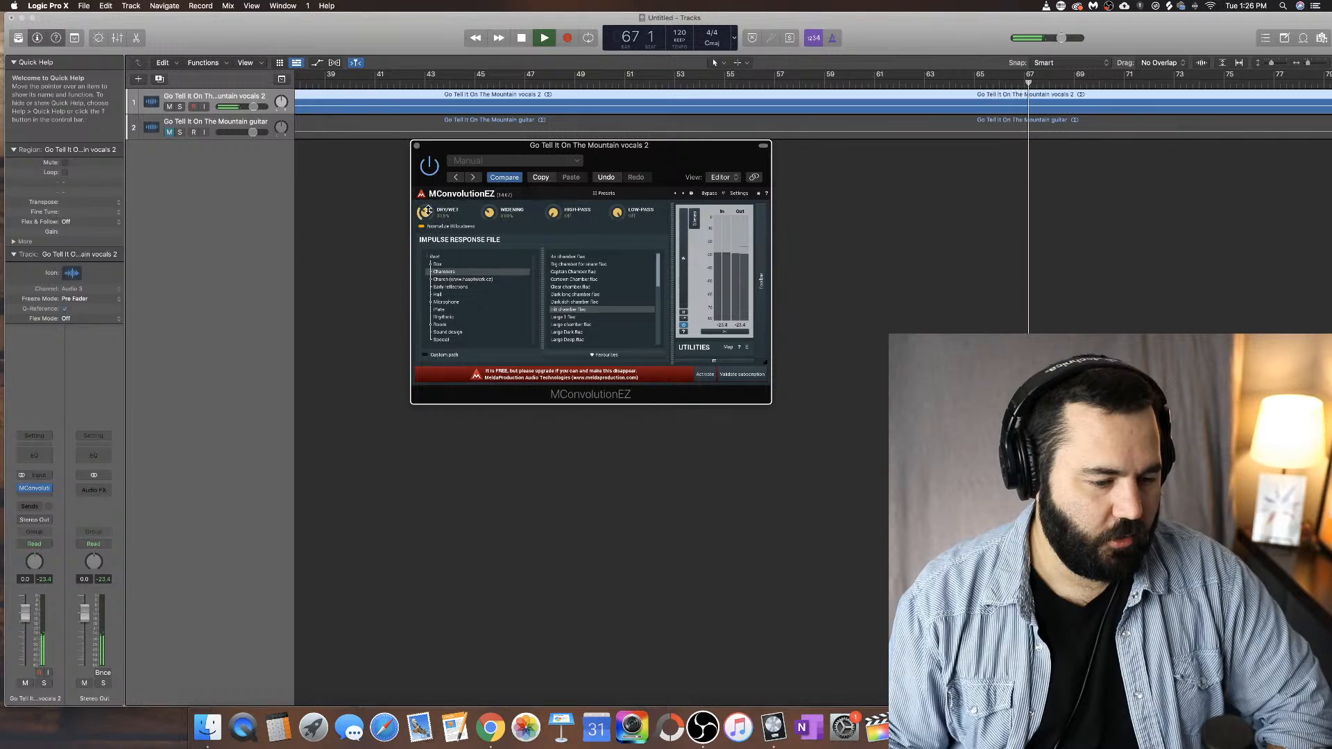
Step: Lower MConvolutionEZ's Dry/Wet while auditioning the vocals, stop playback, and close the plug-in window
left_click_drag(428, 211, 425, 215)
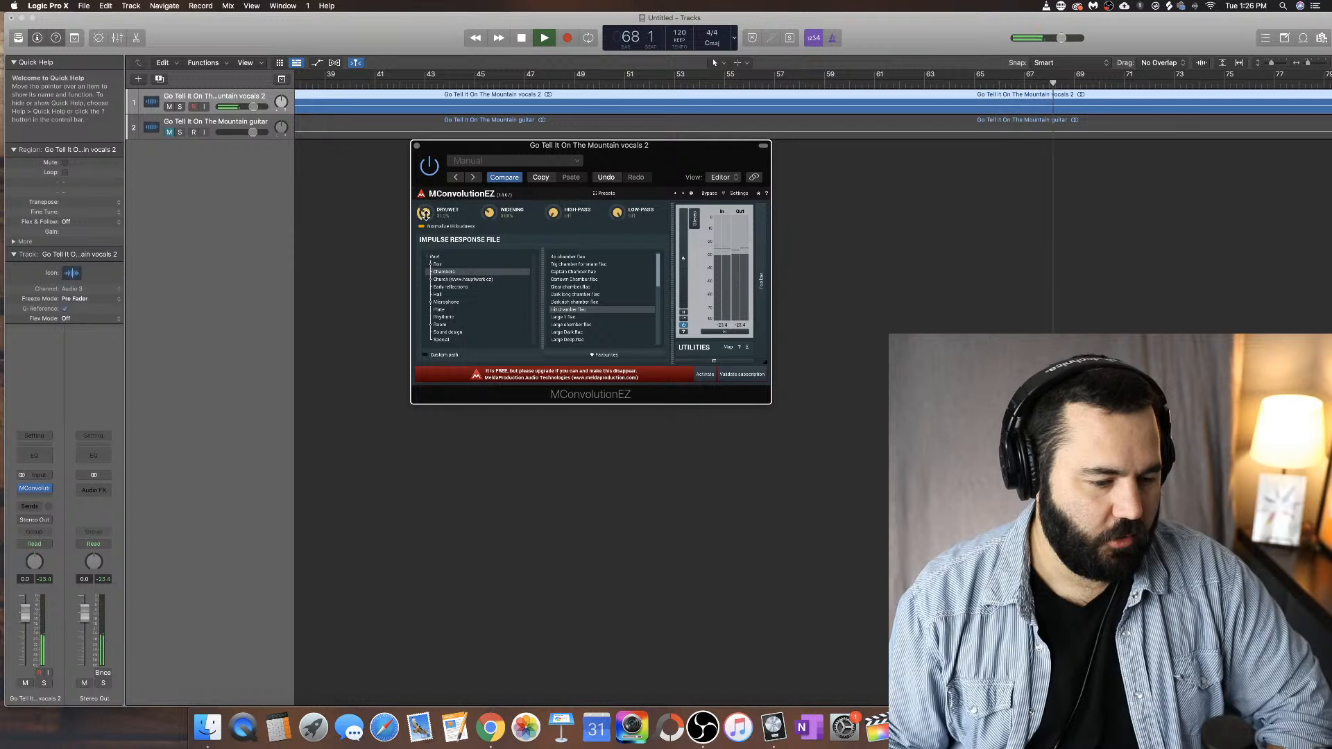
key("space")
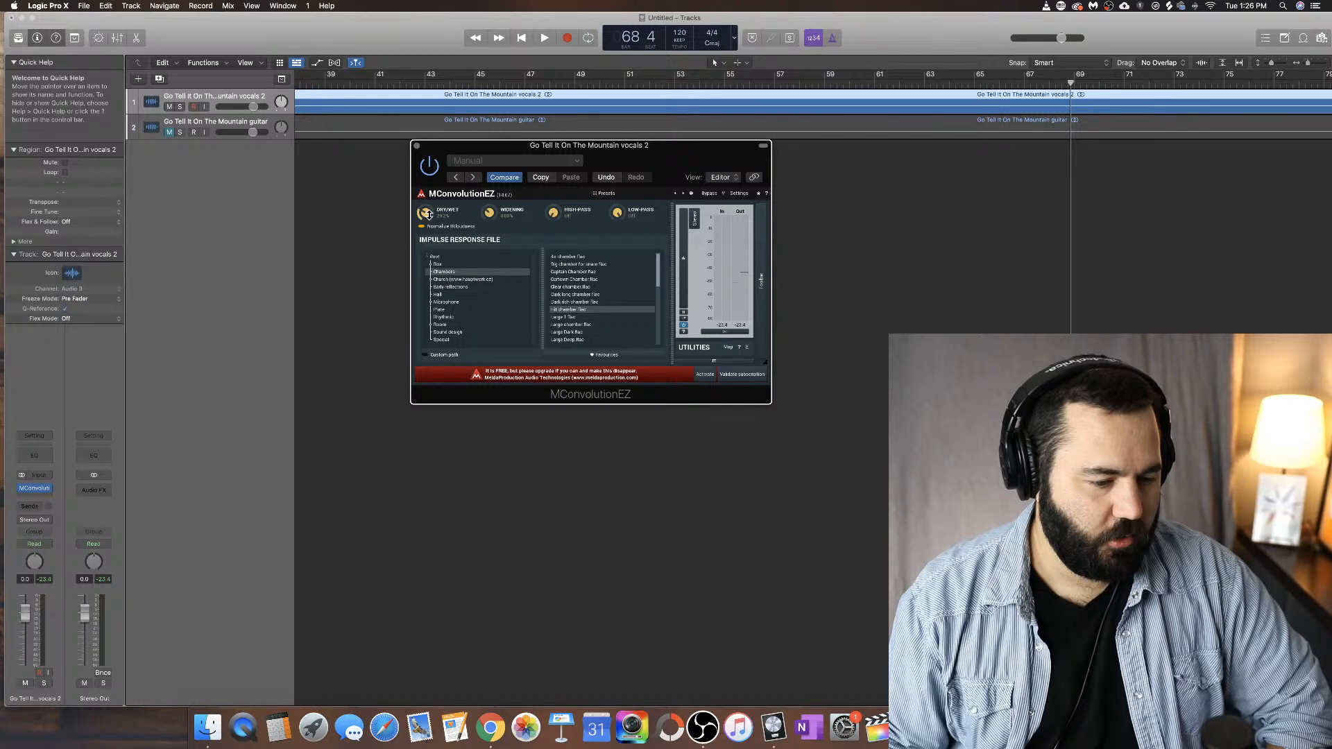
key("space")
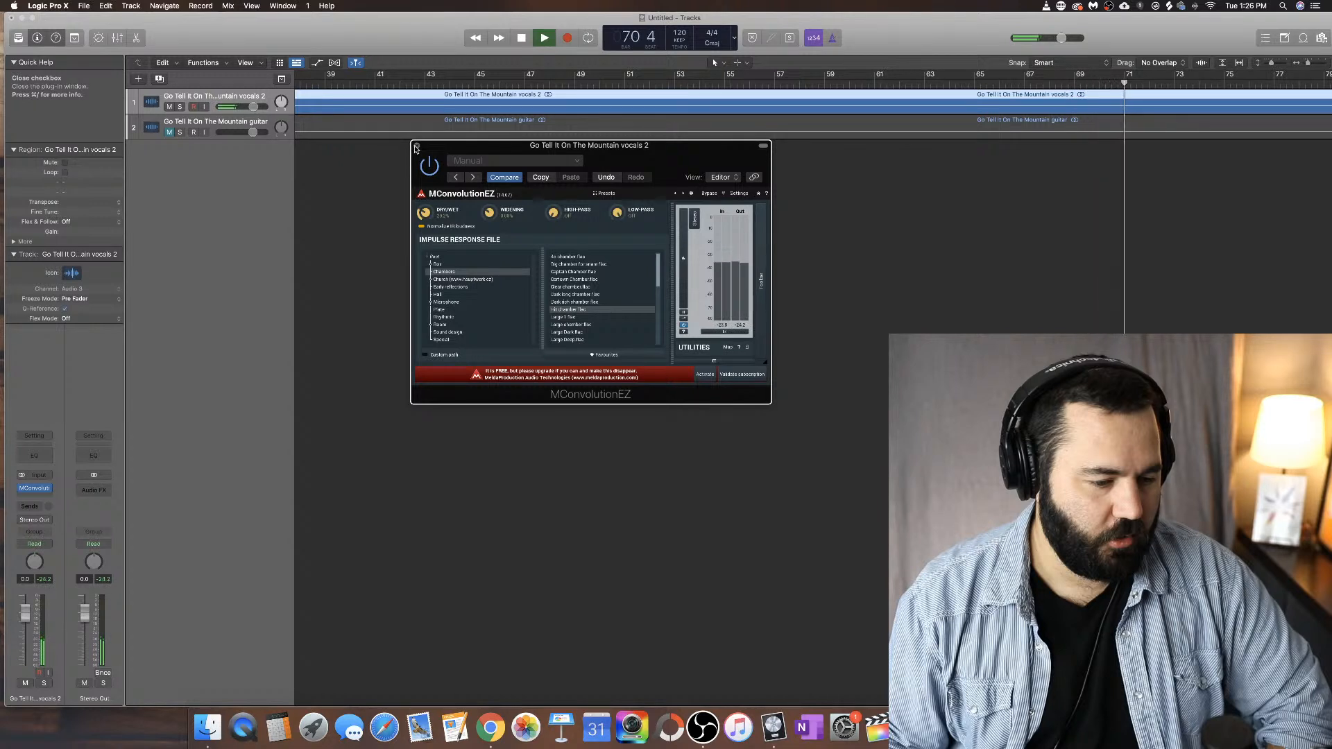
key("space")
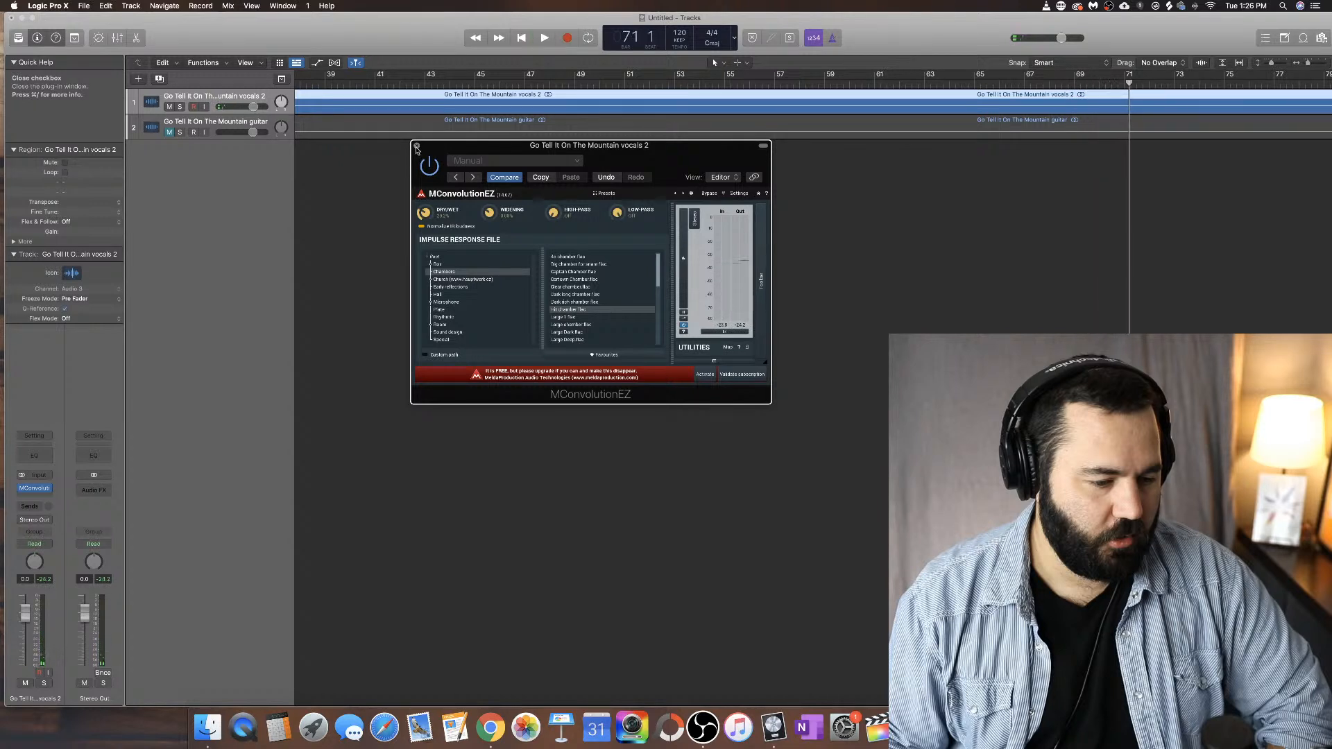
left_click(417, 147)
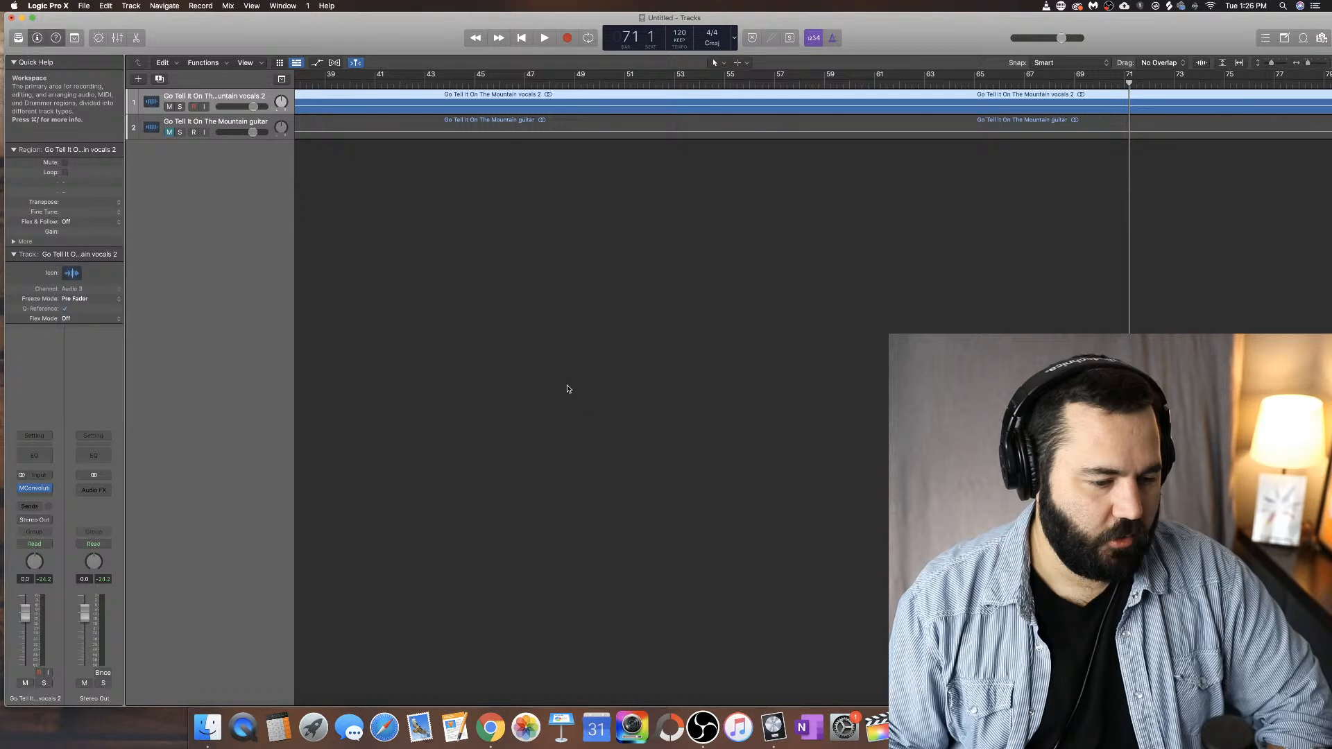
Step: Replace MConvolutionEZ on the vocals track with the stereo version of MeldaProduction's MEqualizer
scroll(532, 83, "left", 5)
scroll(532, 82, "left", 5)
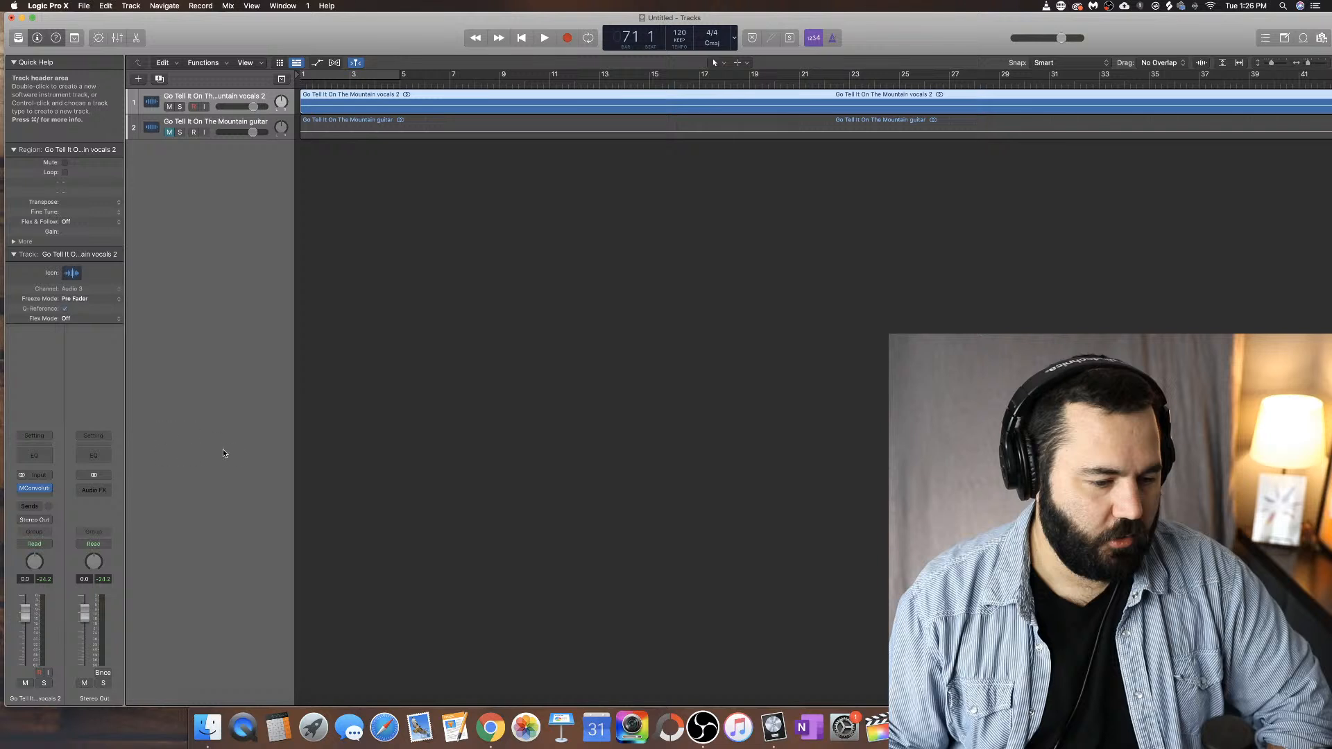
left_click(47, 490)
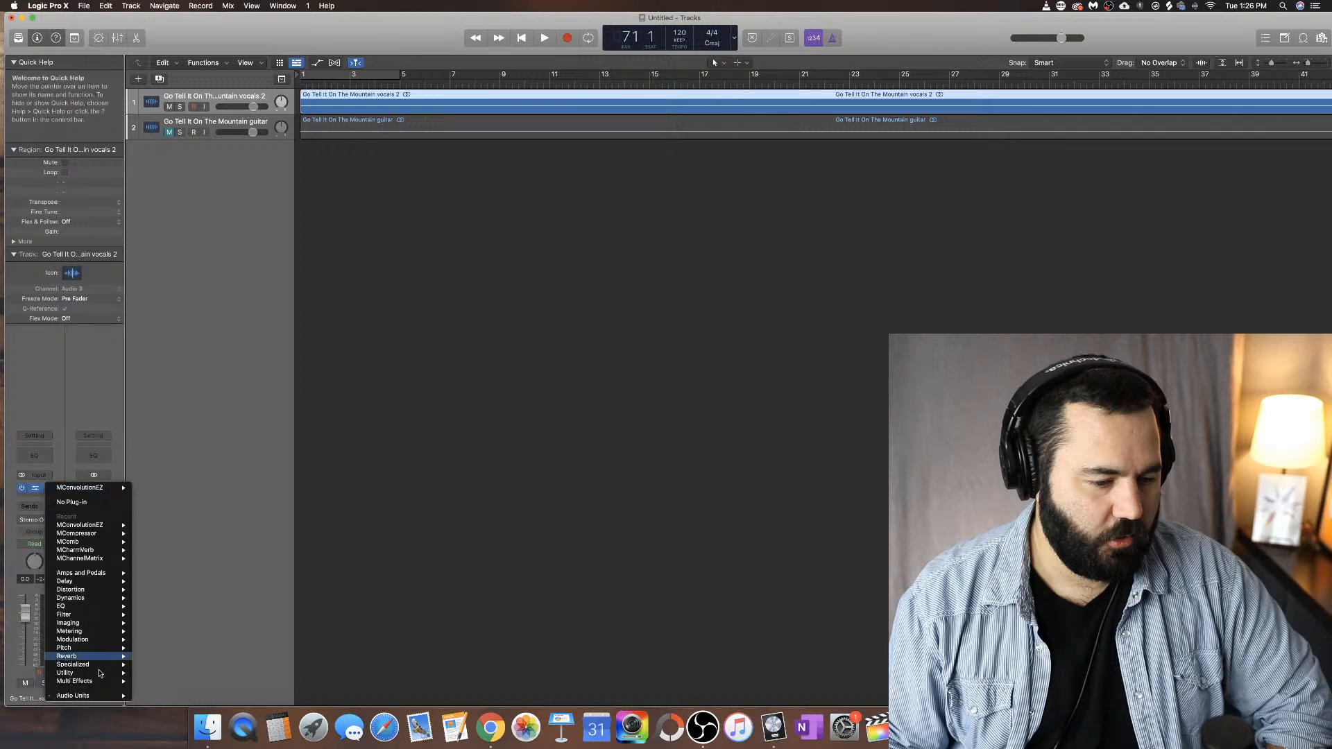
mouse_move(83, 695)
mouse_move(166, 514)
mouse_move(208, 567)
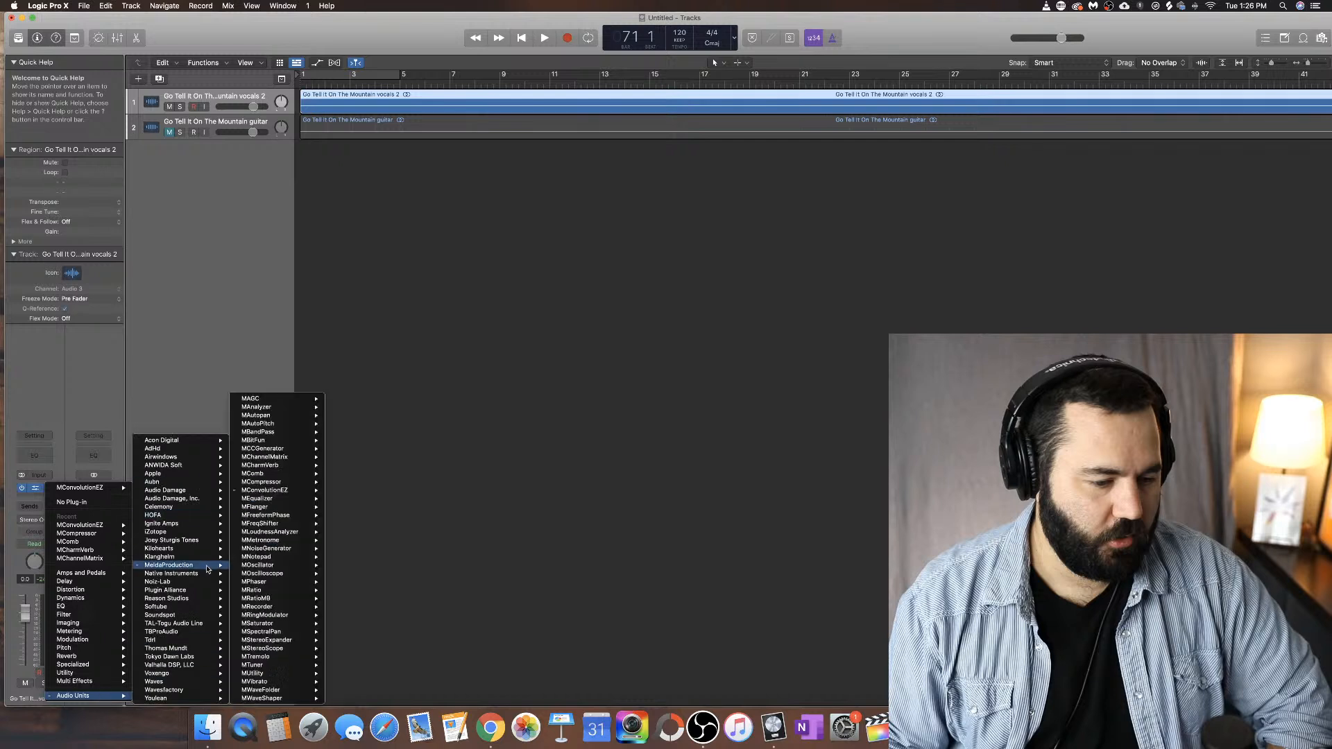
mouse_move(283, 495)
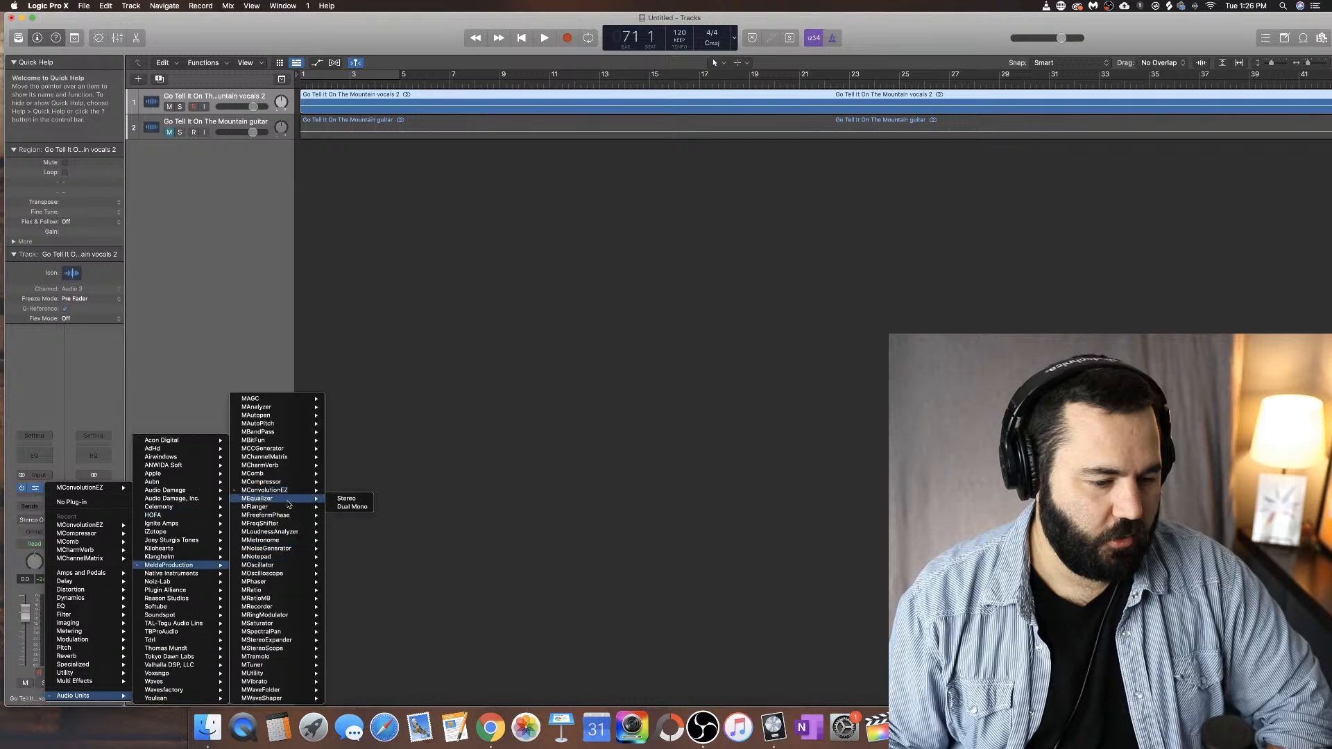
left_click(365, 500)
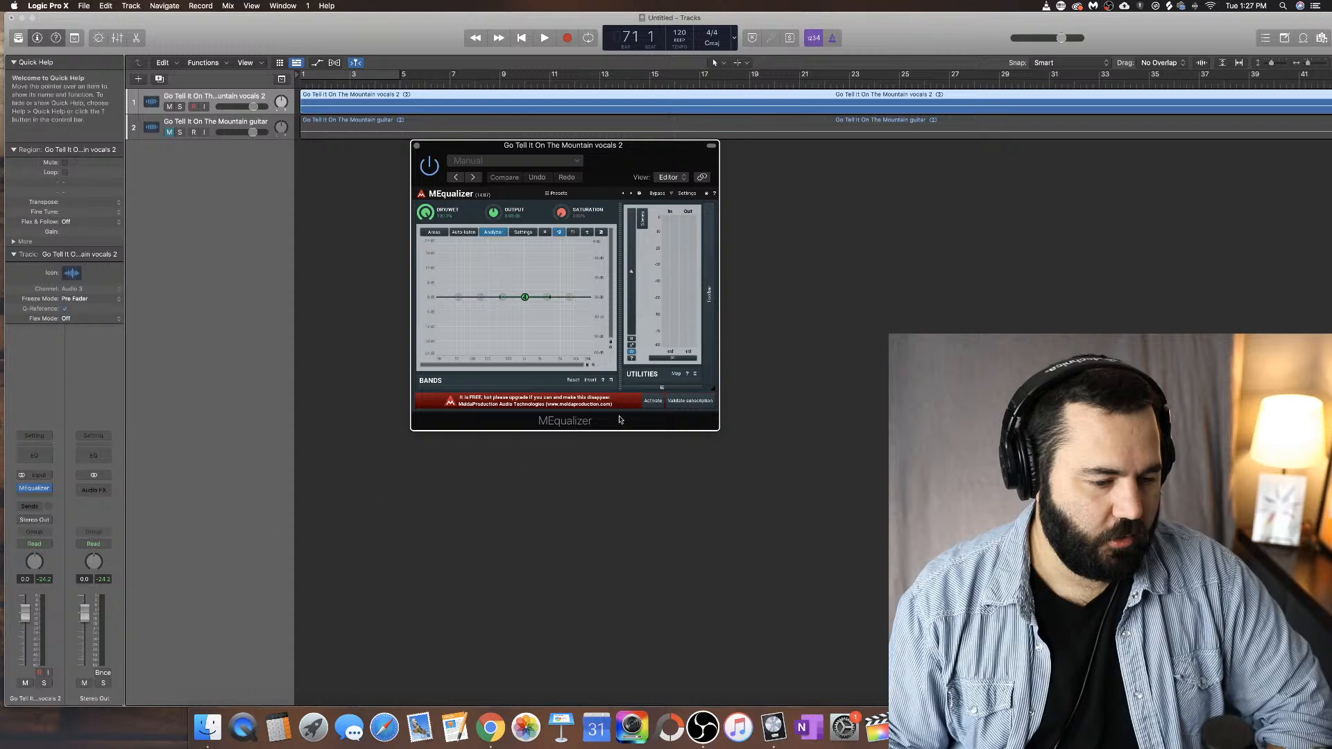
Step: Try MEqualizer's middle and low bands by cutting and boosting them, narrow the low band, and bring both back near 0 dB
left_click_drag(524, 296, 525, 298)
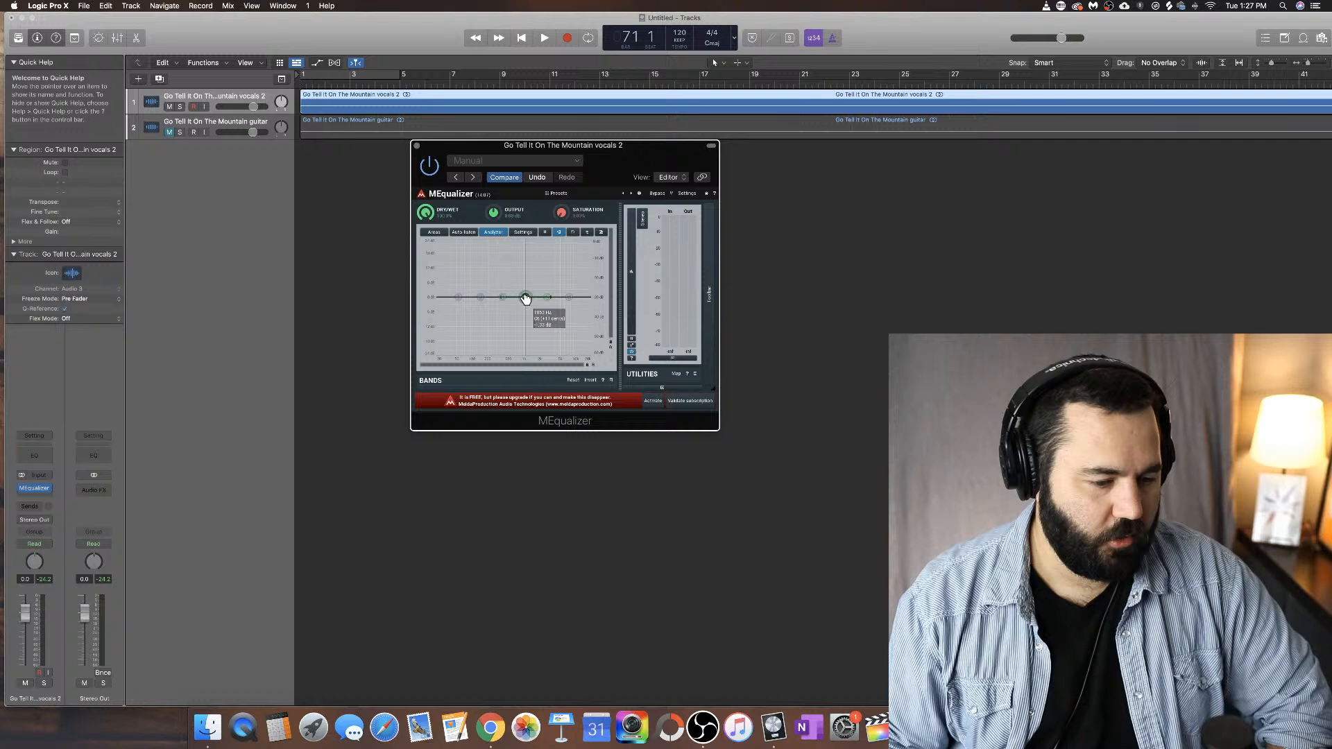
mouse_move(526, 298)
left_mouse_down()
mouse_move(526, 317)
mouse_move(526, 303)
left_mouse_up()
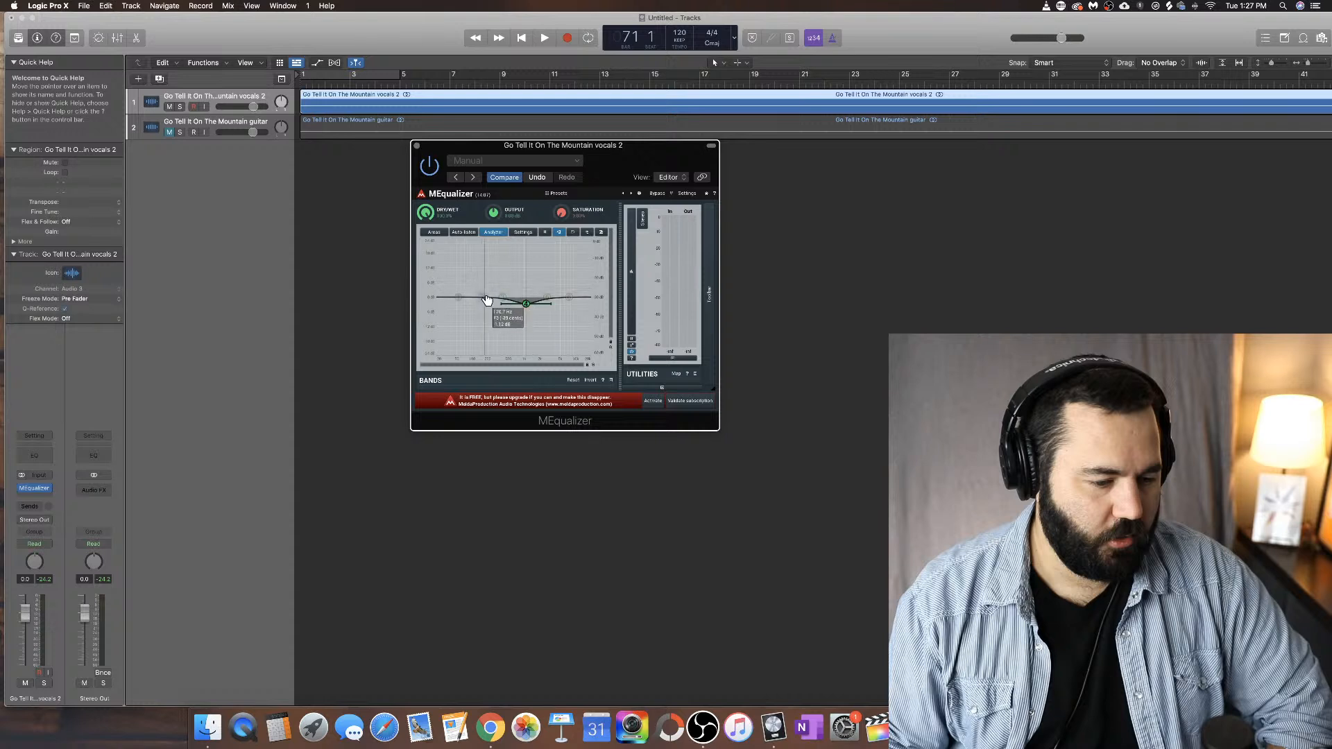
left_click_drag(526, 304, 526, 297)
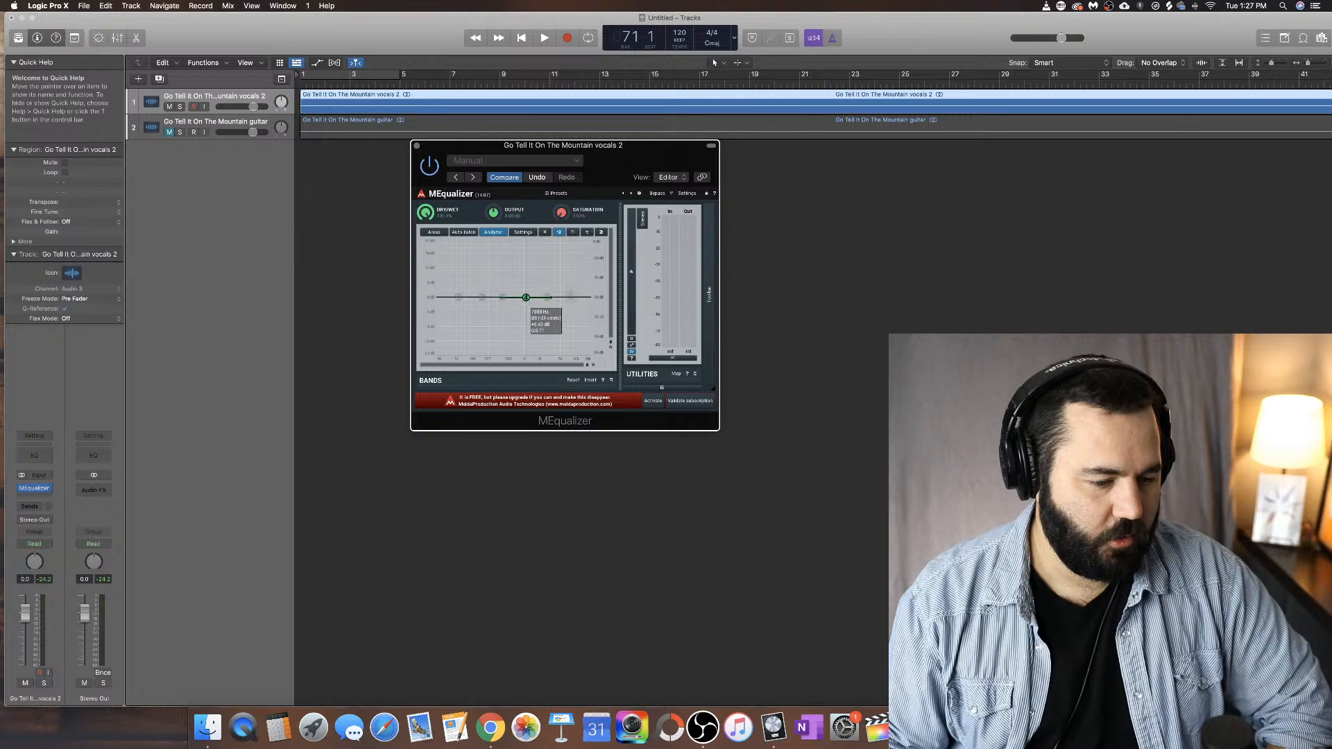
left_click_drag(482, 297, 491, 268)
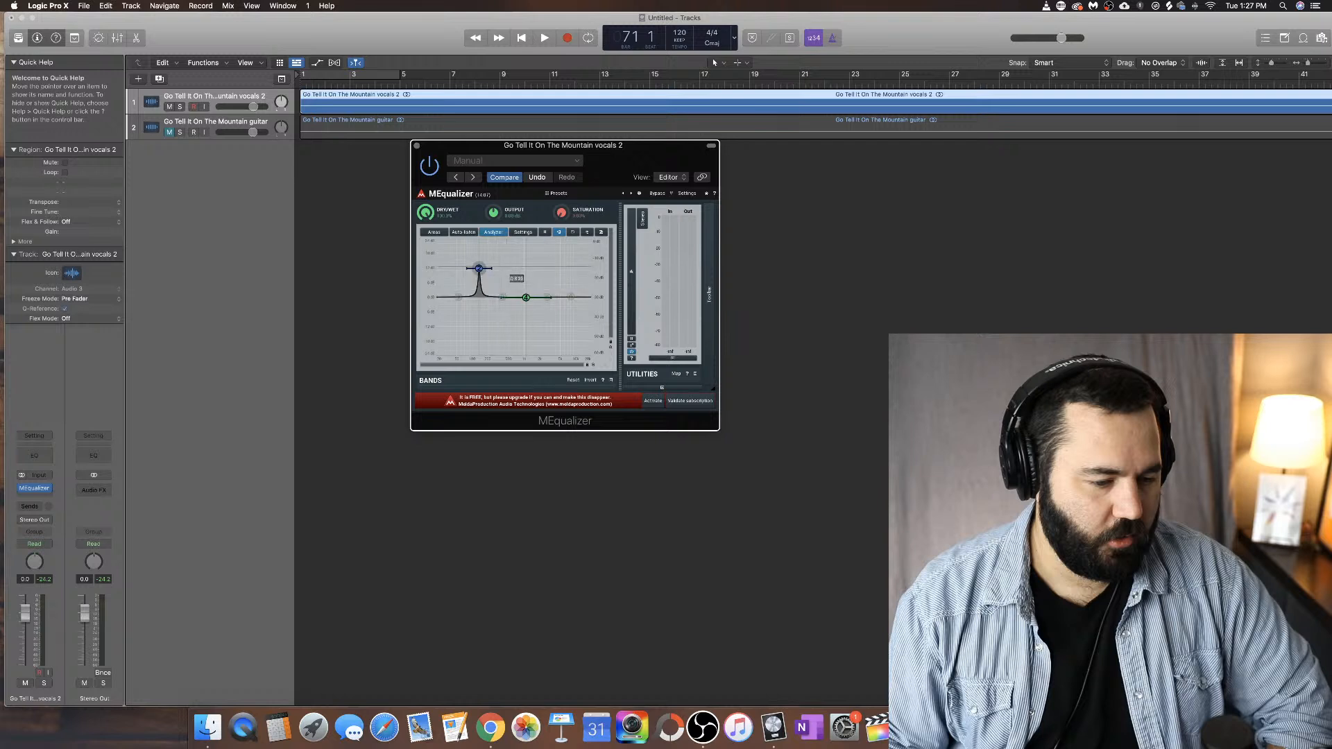
left_click_drag(478, 268, 532, 297)
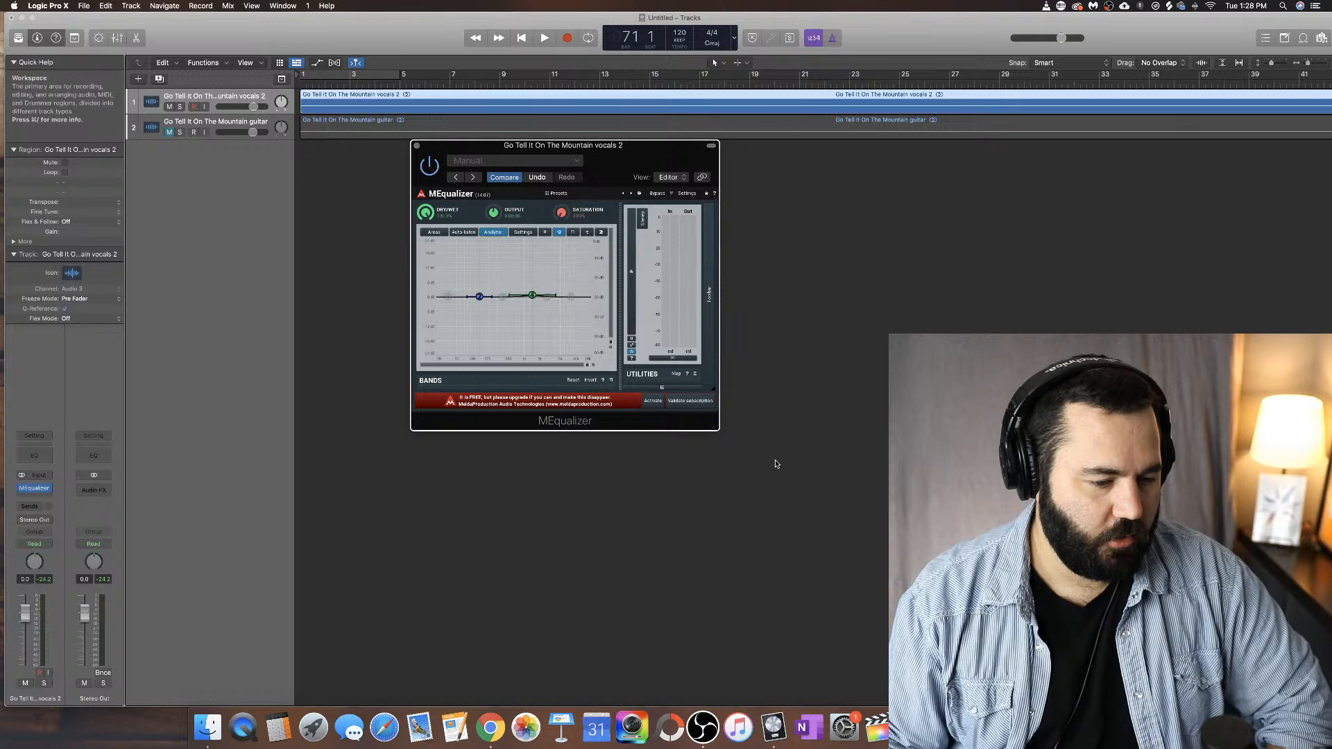
Step: Play the vocals from around bar 23 through MEqualizer and adjust the gain of the band near 1 kHz
left_click(761, 81)
left_click(851, 80)
key("space")
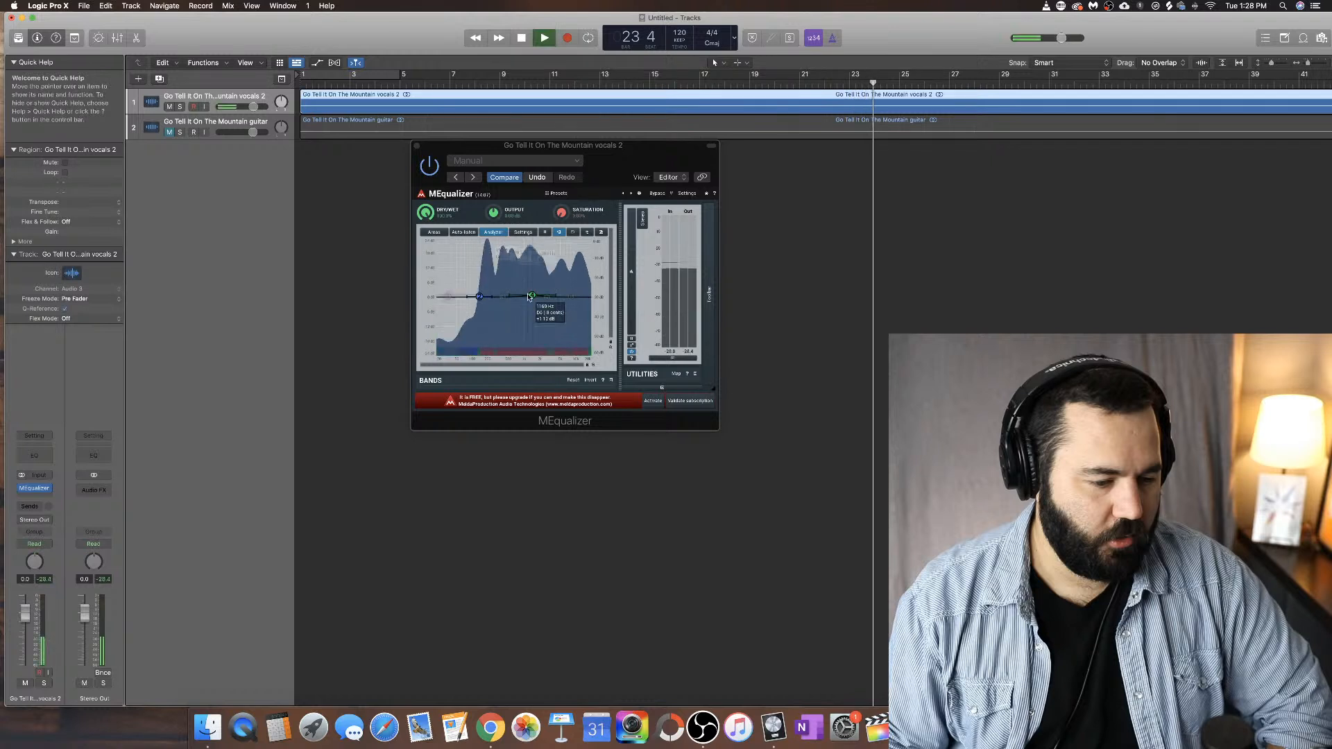
mouse_move(532, 296)
left_mouse_down()
mouse_move(532, 338)
mouse_move(532, 297)
left_mouse_up()
key("space")
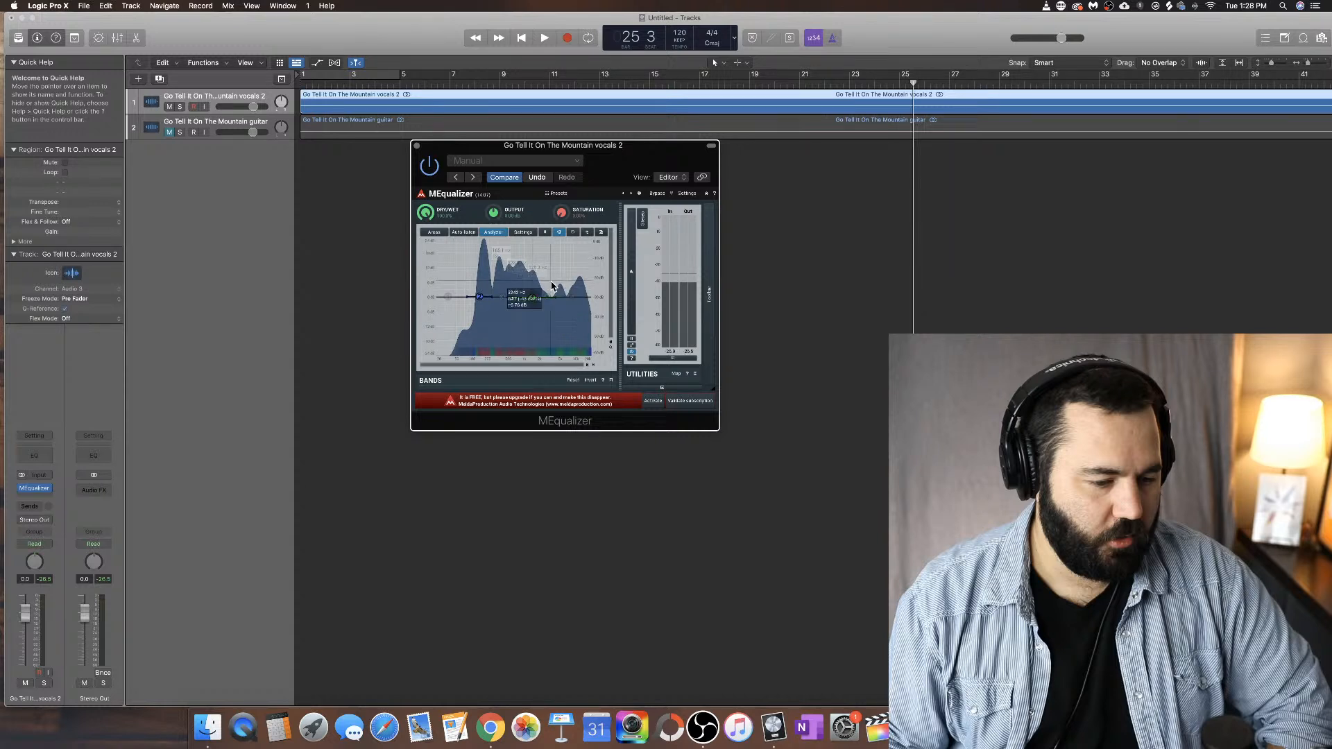
Step: Resume the vocals while shaping the bands into a deep, wide cut near 1 kHz, stop playback, and close MEqualizer
key("space")
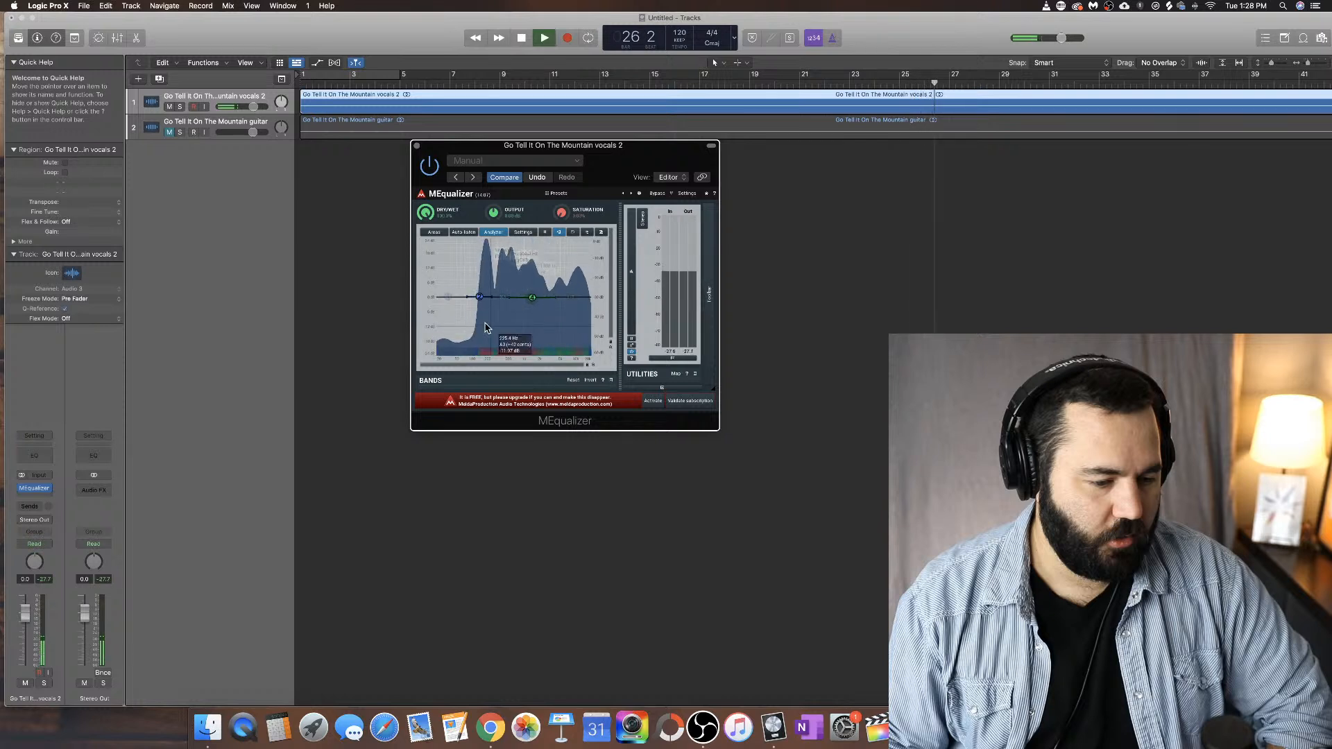
left_click_drag(479, 297, 528, 476)
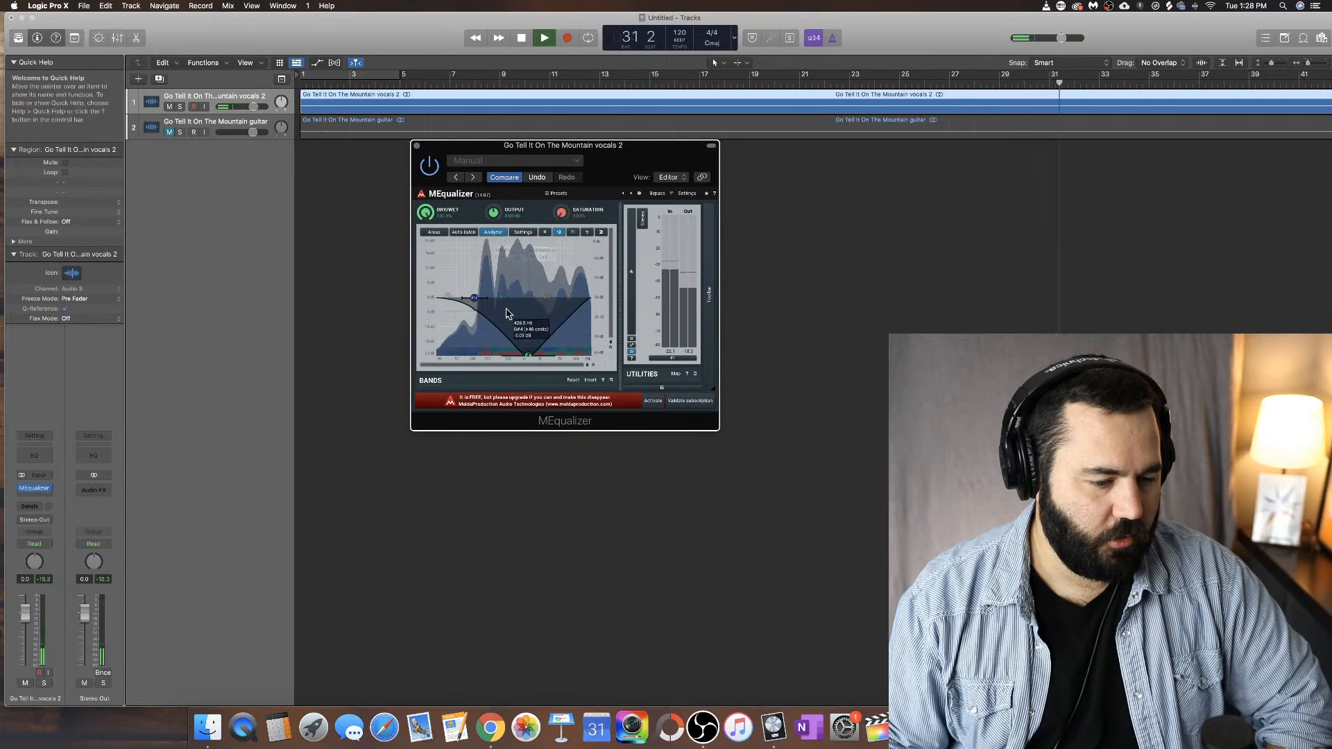
key("space")
left_click(417, 145)
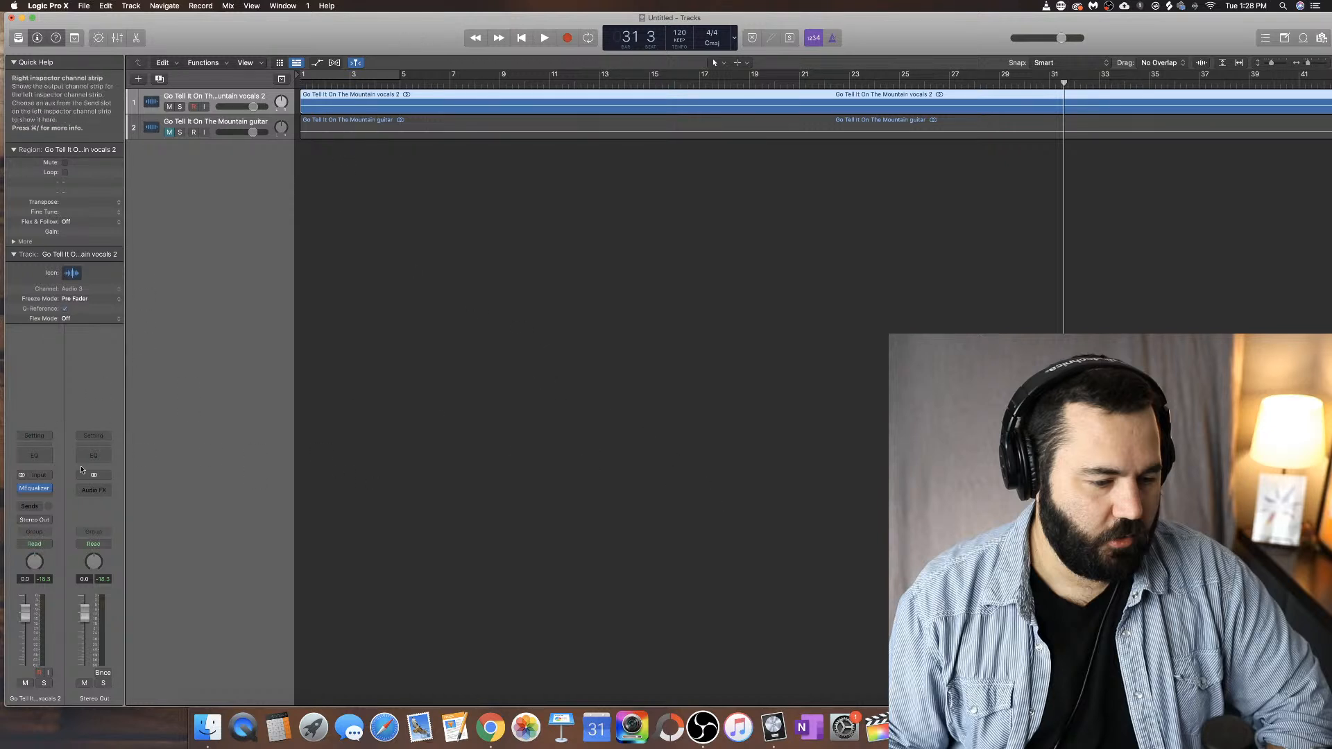
Step: Replace MEqualizer on the vocals track with the stereo version of MeldaProduction's MFlanger
left_click(43, 488)
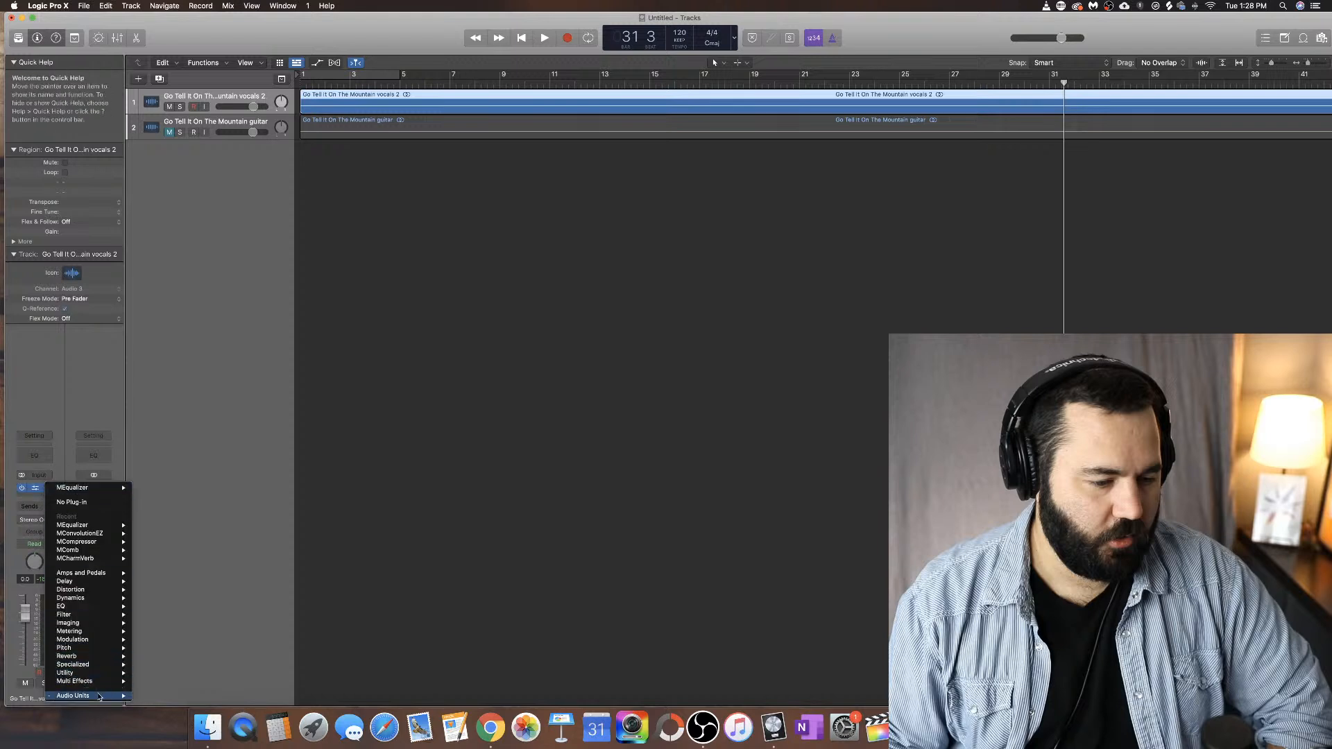
mouse_move(97, 695)
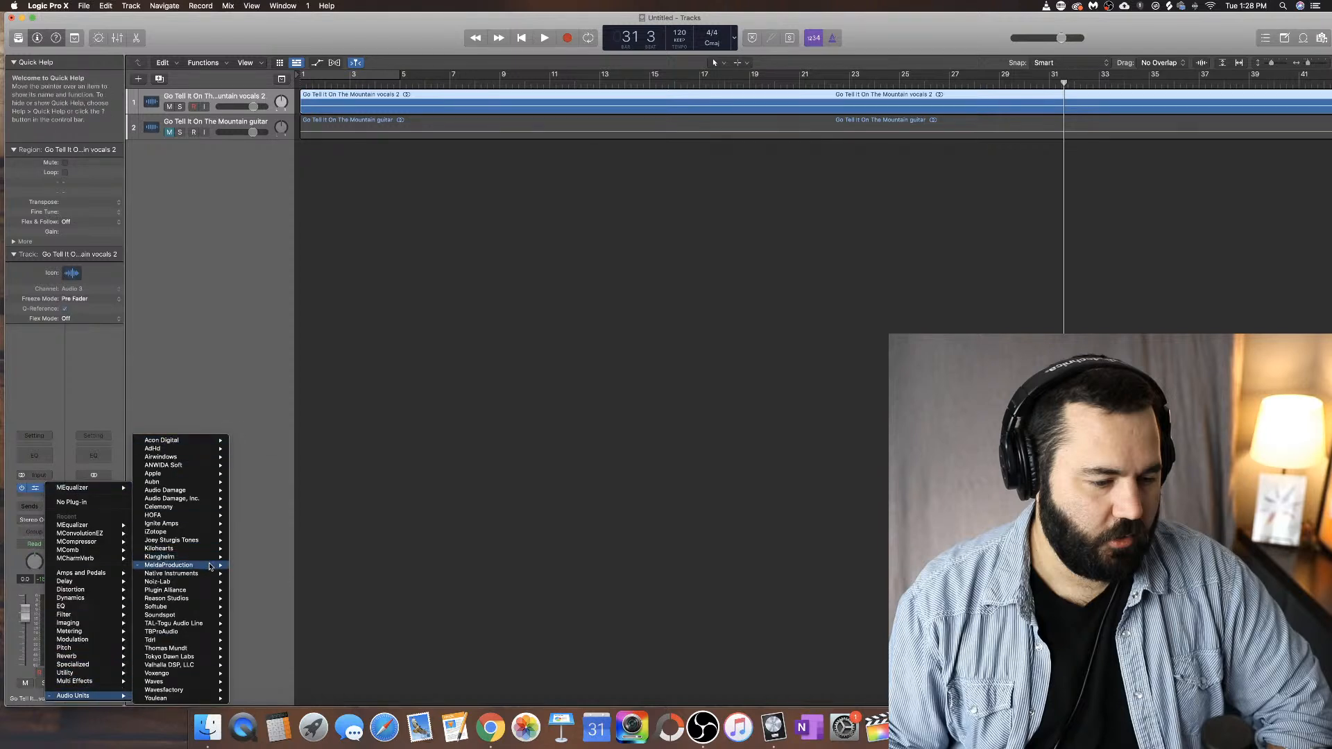
mouse_move(211, 567)
mouse_move(297, 510)
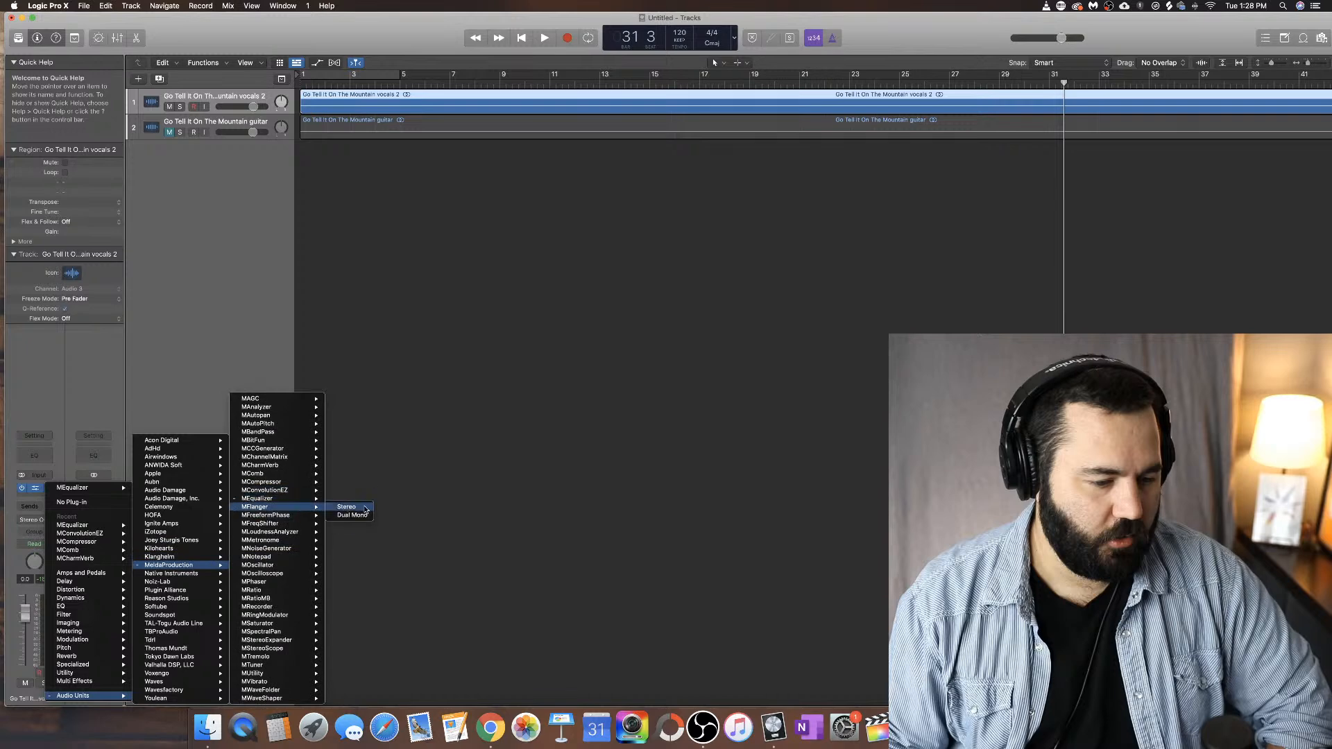
left_click(367, 509)
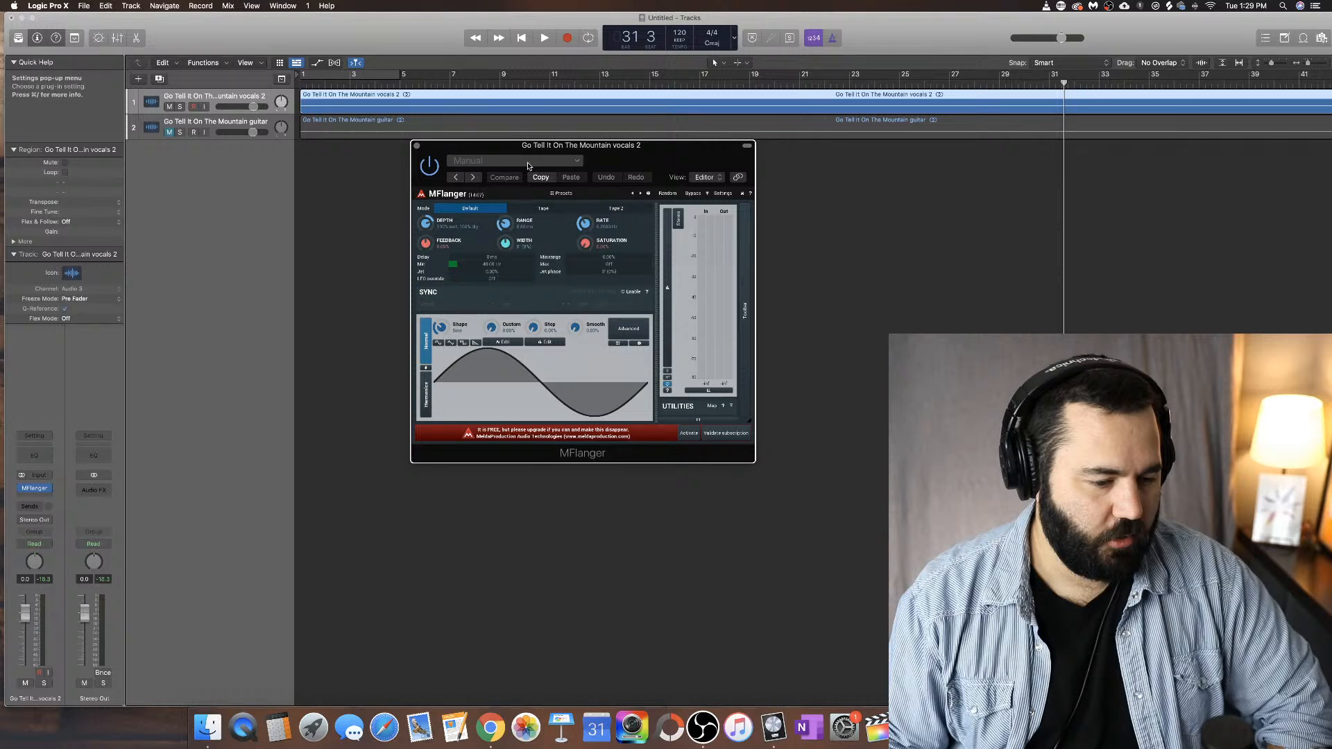
Step: Reposition the MFlanger window over the arrangement and close it
left_click_drag(635, 163, 637, 178)
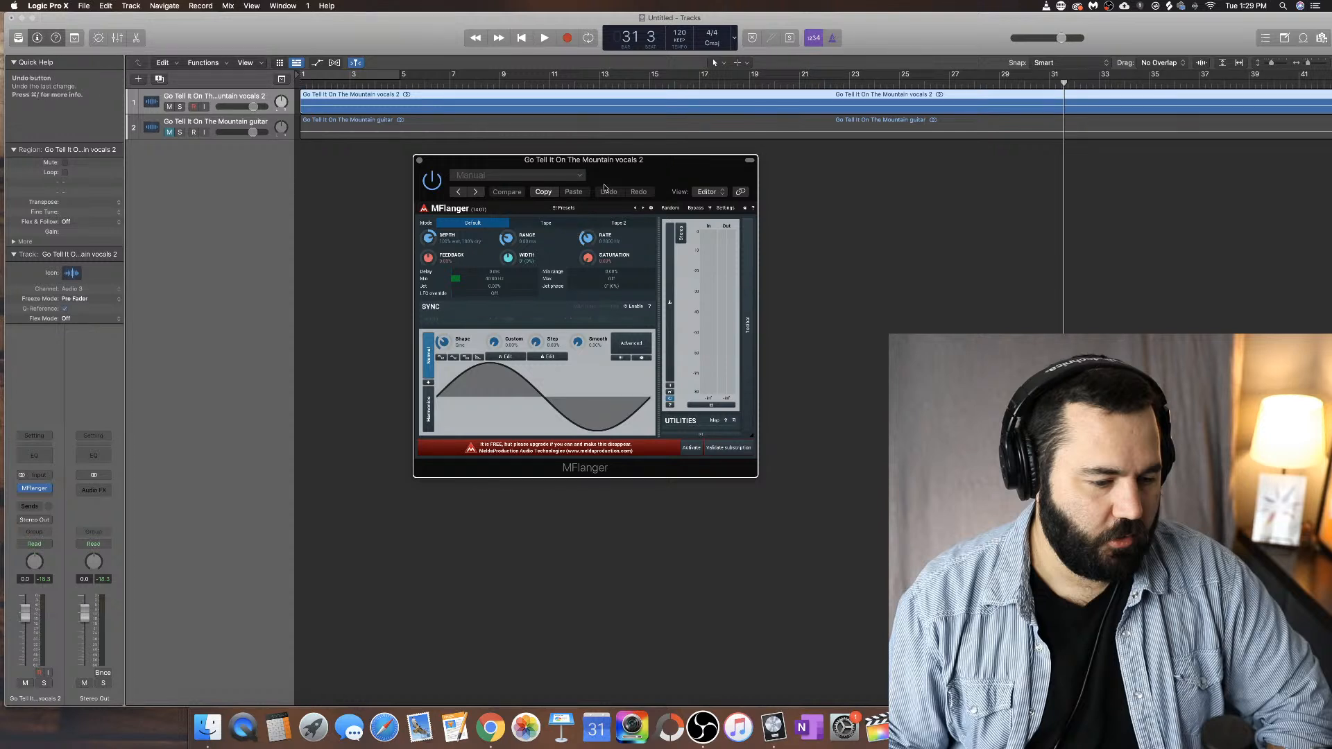
left_click_drag(677, 169, 654, 184)
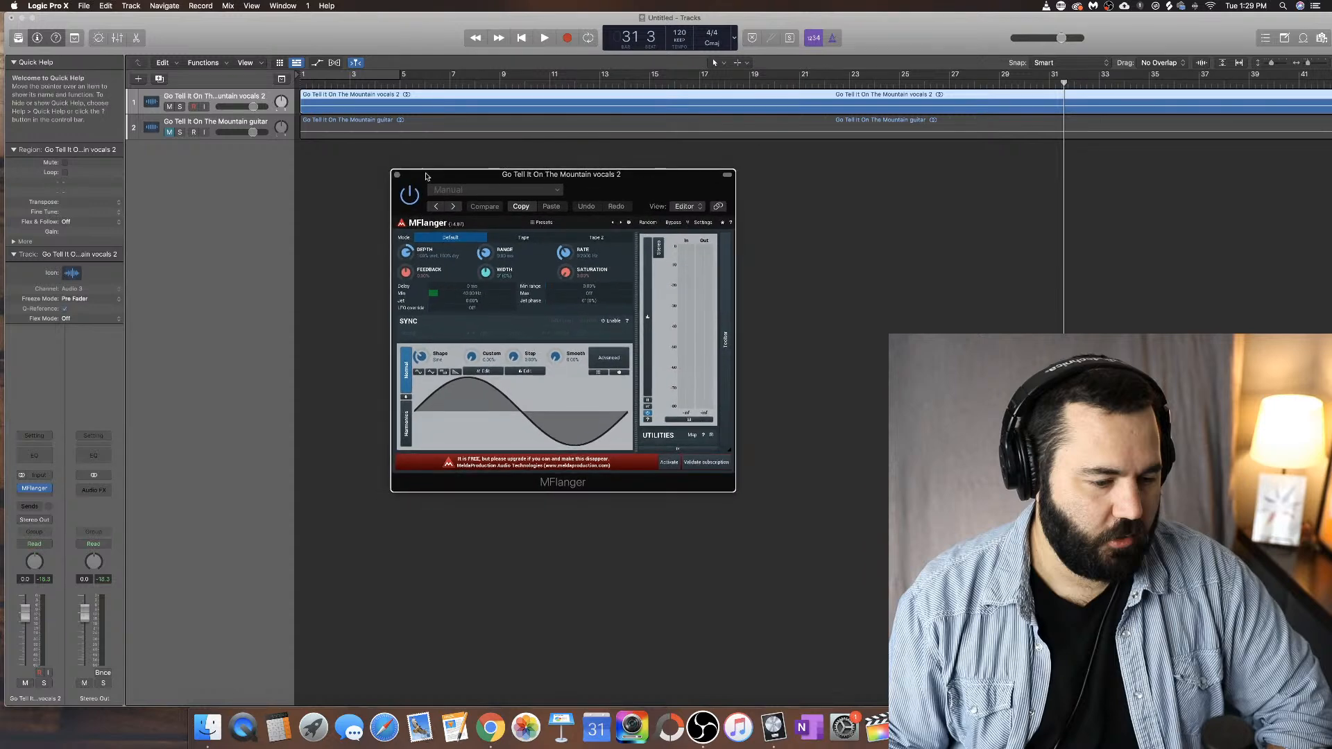
left_click(397, 177)
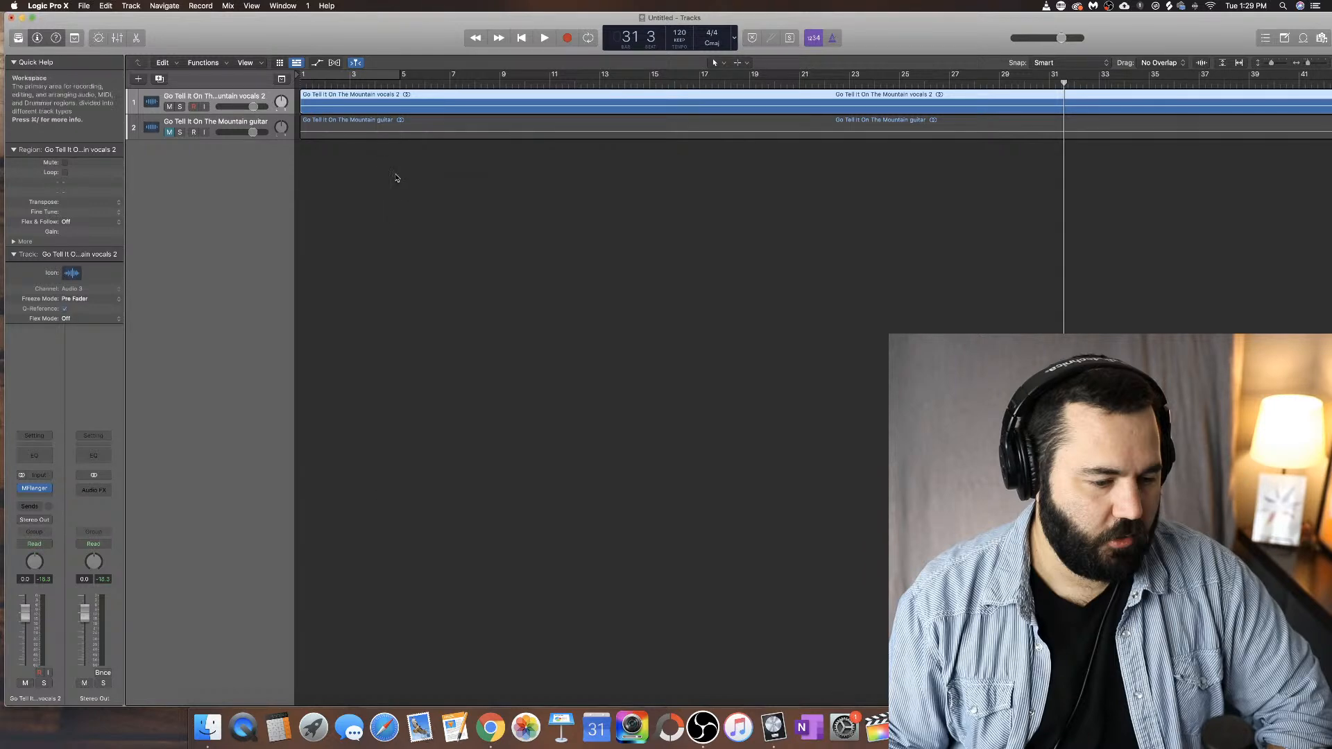
Step: Play the vocals briefly from about bar 25, mute the vocals track, and unmute the guitar track
double_click(902, 84)
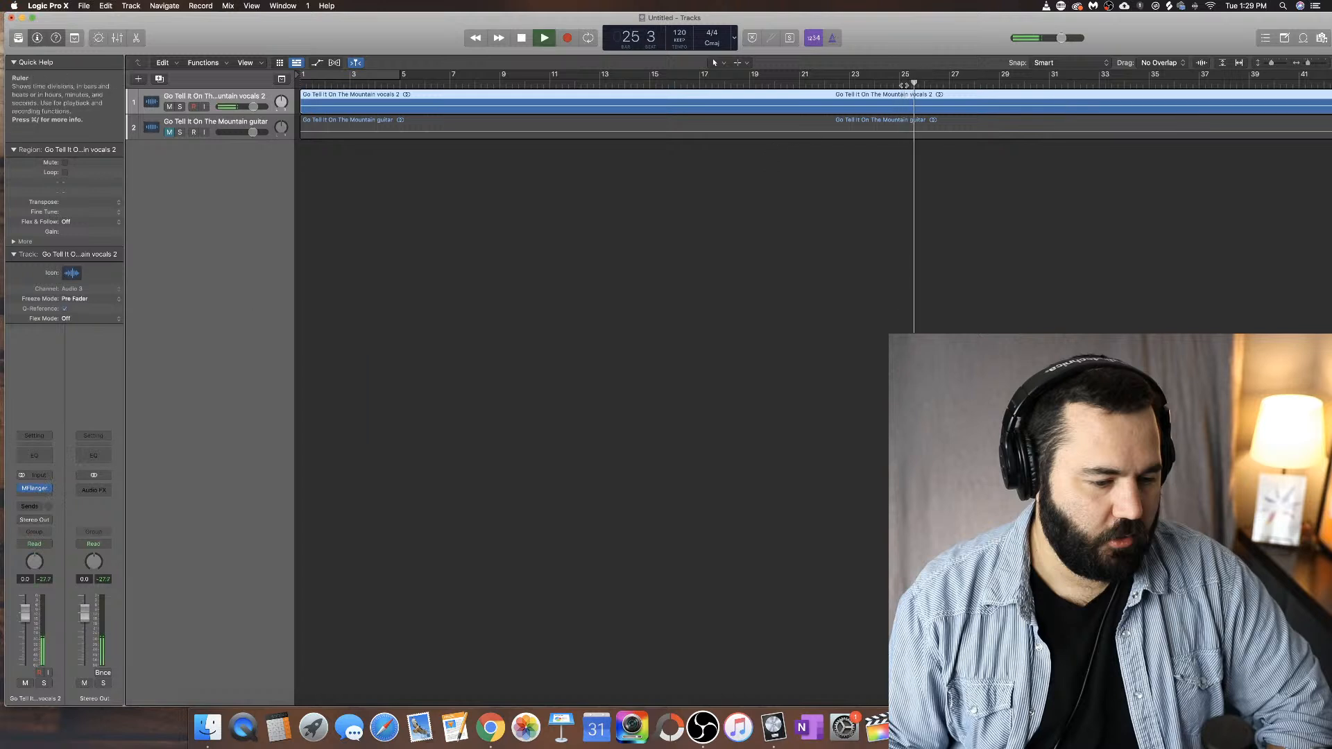
key("space")
left_click(170, 107)
left_click(169, 132)
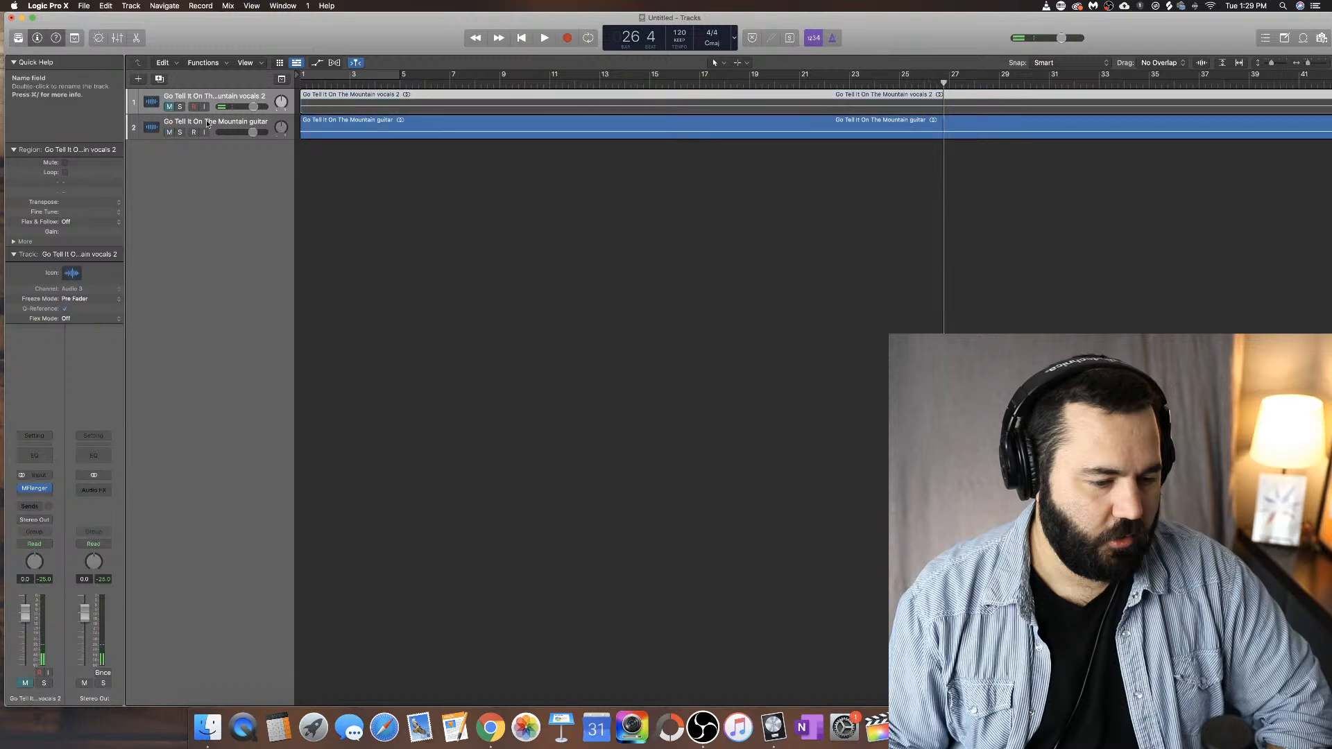
Step: Insert the stereo version of MFlanger on the guitar track and start playback
left_click(157, 131)
left_click(47, 493)
mouse_move(77, 515)
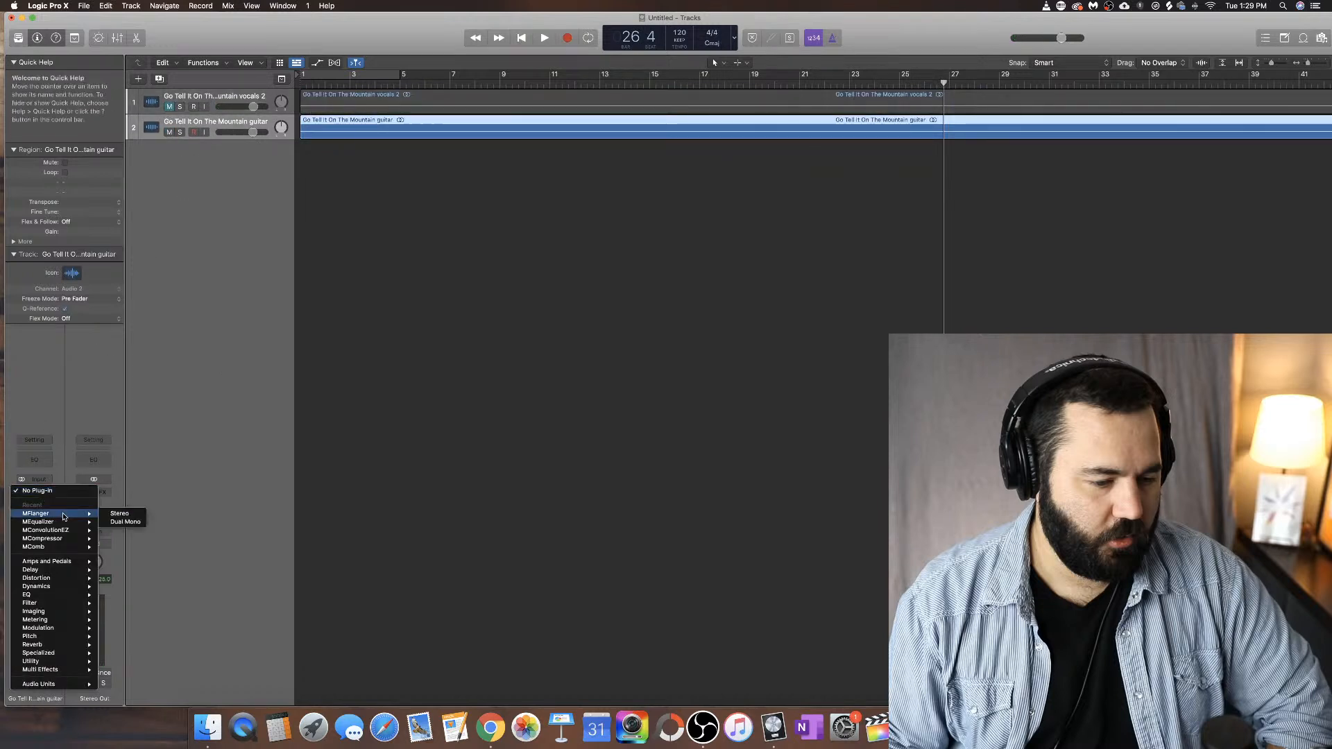
left_click(119, 514)
key("space")
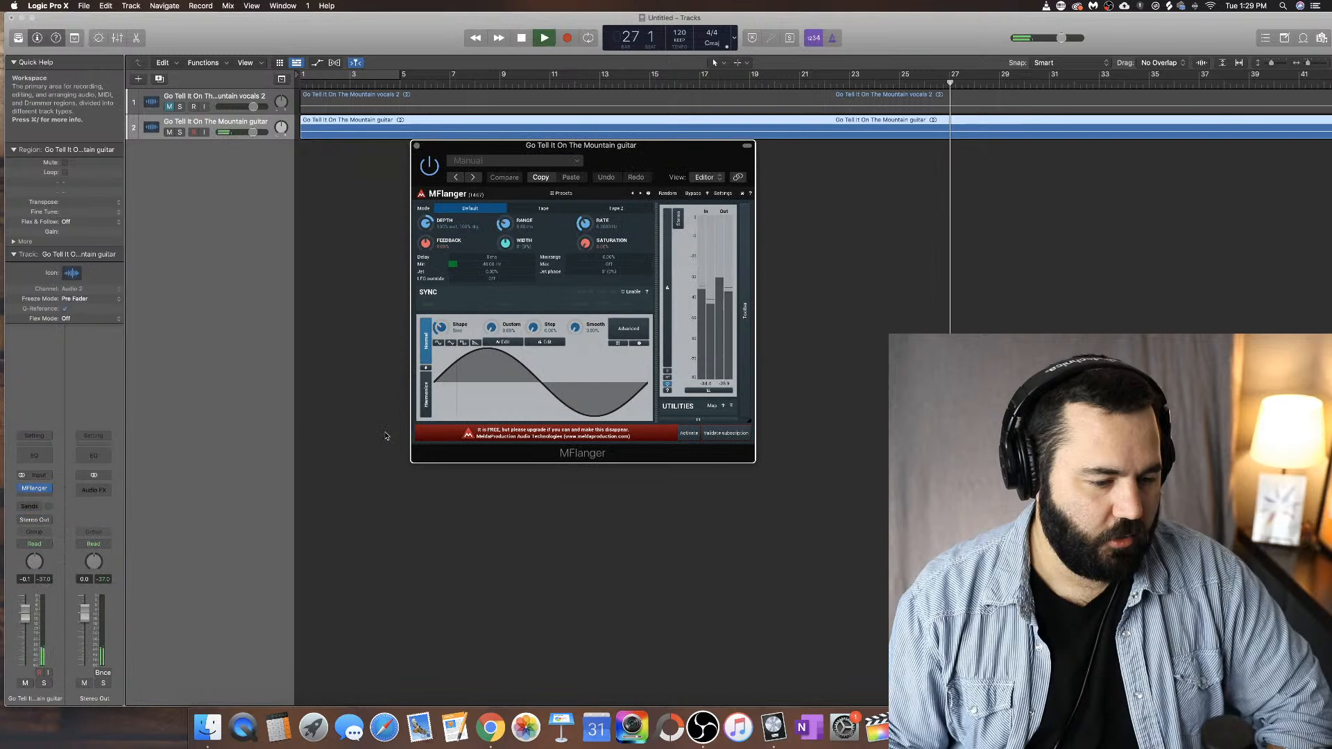
Step: Adjust MFlanger's Depth and Range while the guitar plays, stop playback, and close the plug-in window
left_click_drag(429, 223, 430, 200)
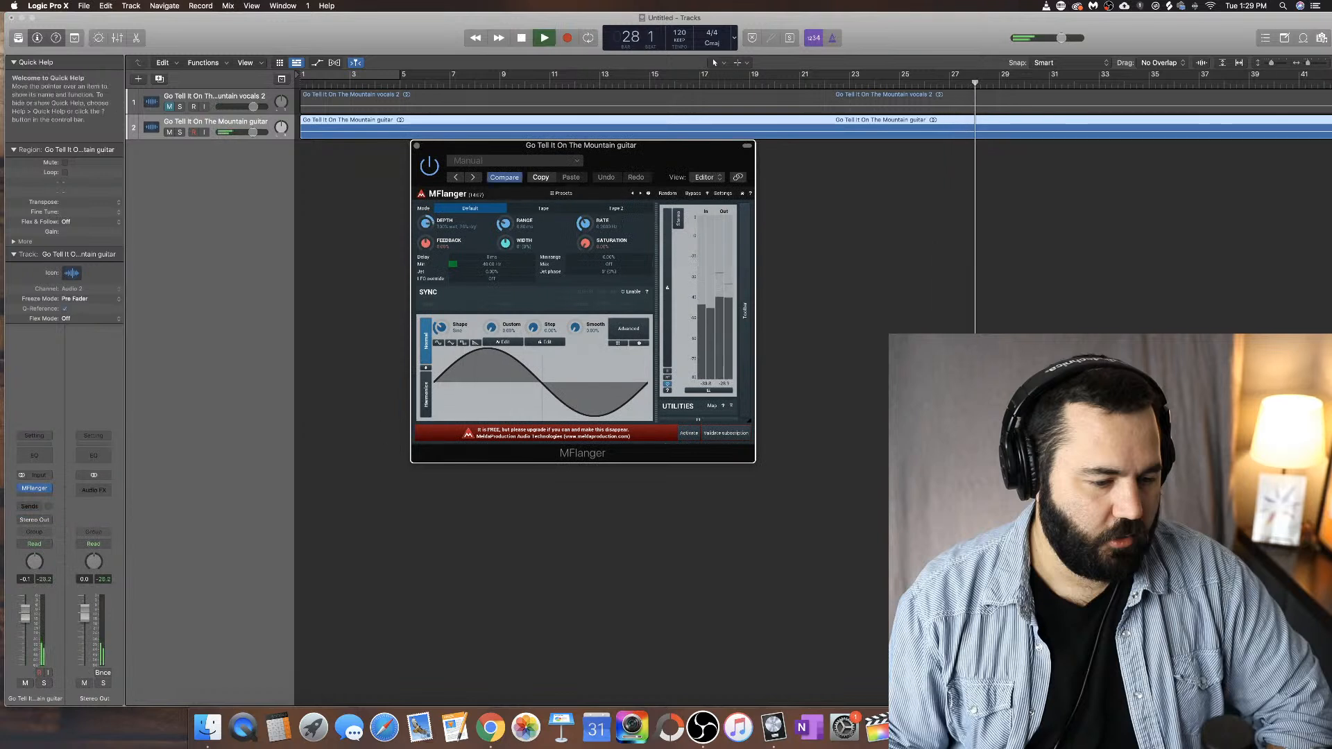
mouse_move(507, 225)
left_mouse_down()
mouse_move(511, 204)
mouse_move(506, 235)
left_mouse_up()
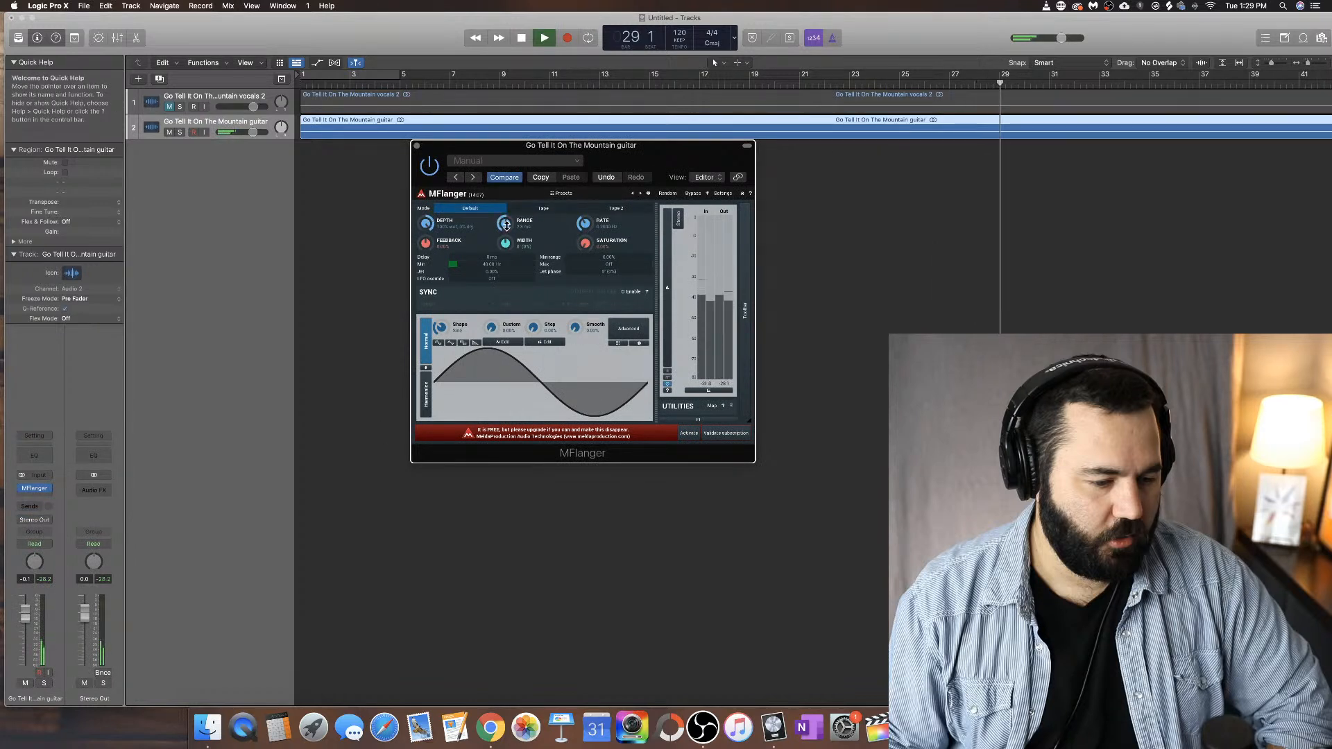
left_click_drag(426, 224, 426, 240)
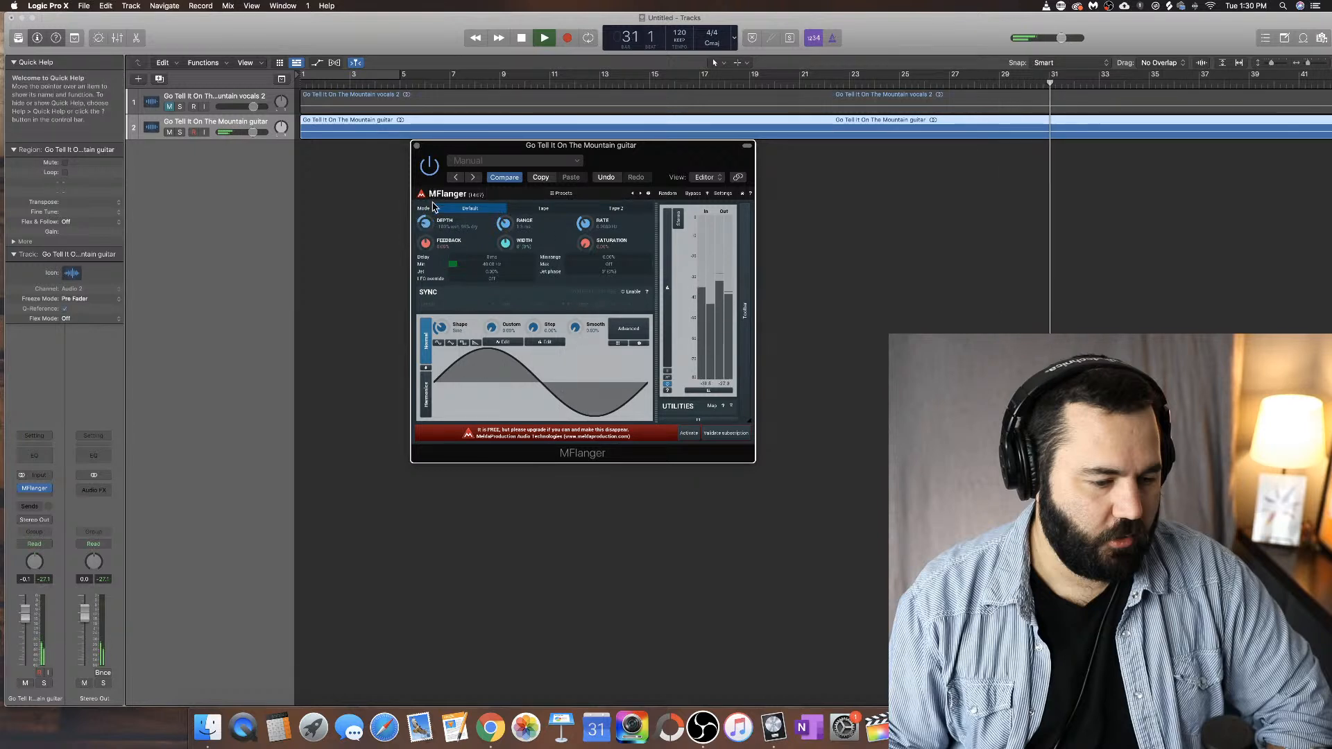
key("space")
left_click(417, 147)
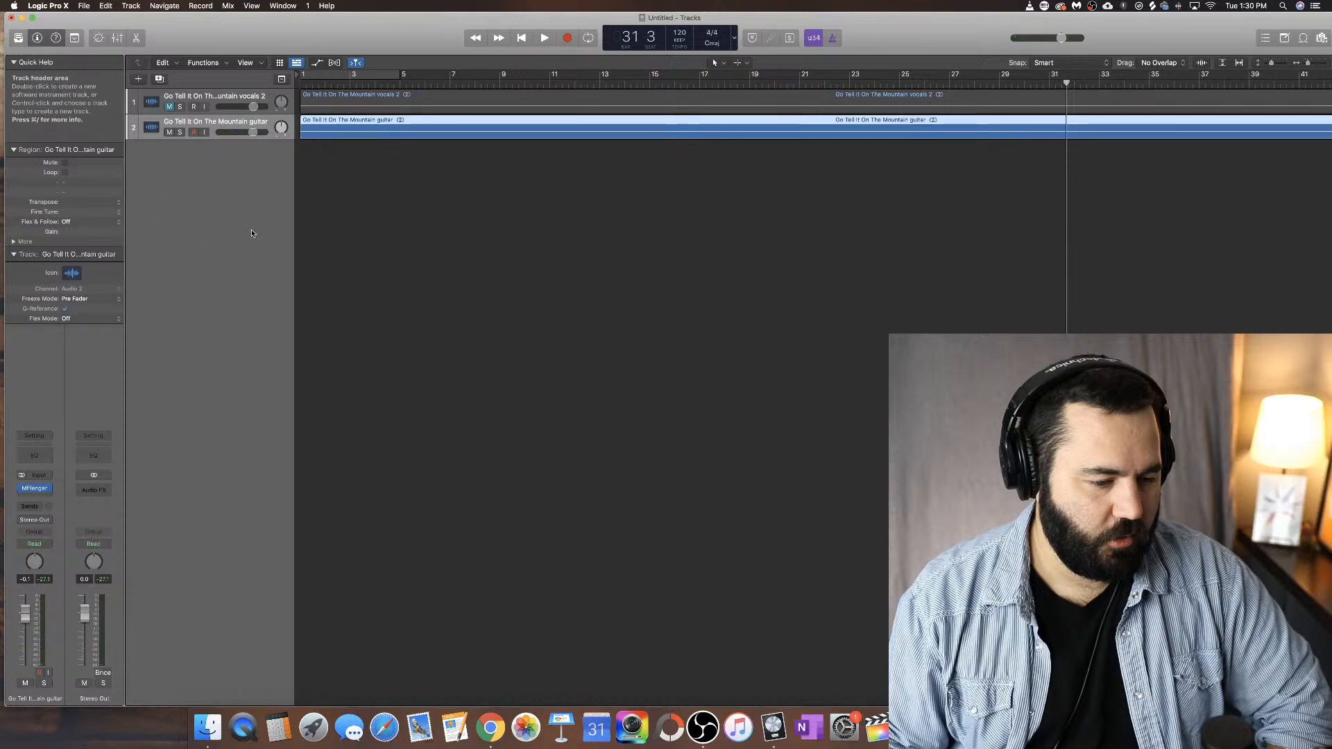
Step: Replace MFlanger on the guitar track with the stereo version of MFreeformPhase and close the plug-in window after viewing it
mouse_move(49, 492)
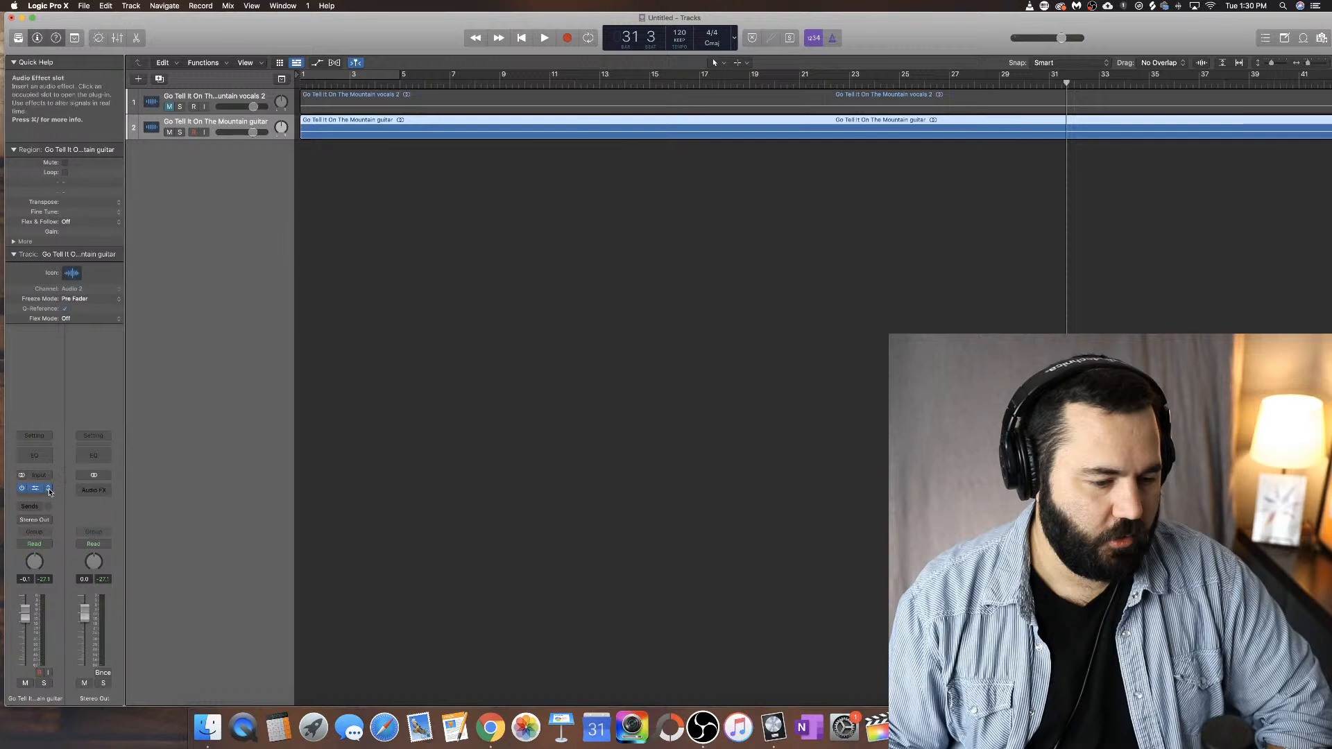
left_click(50, 491)
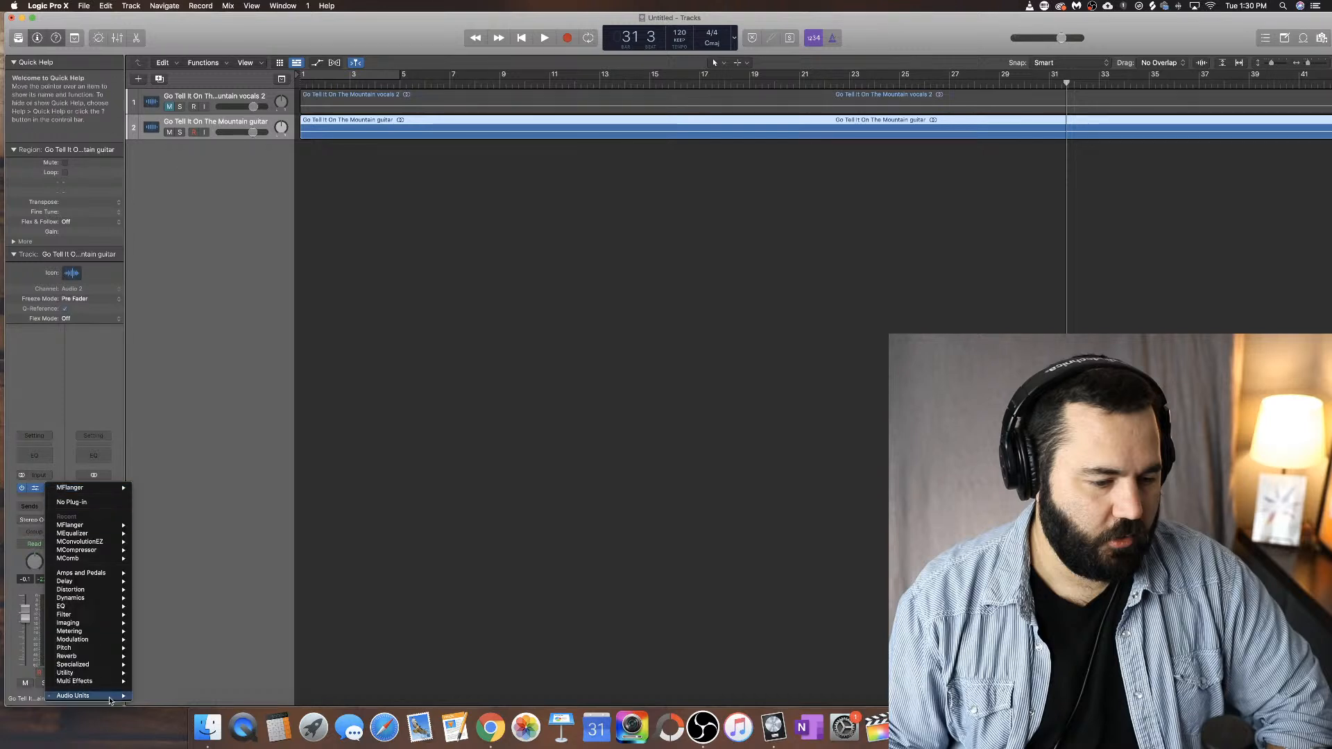
mouse_move(119, 699)
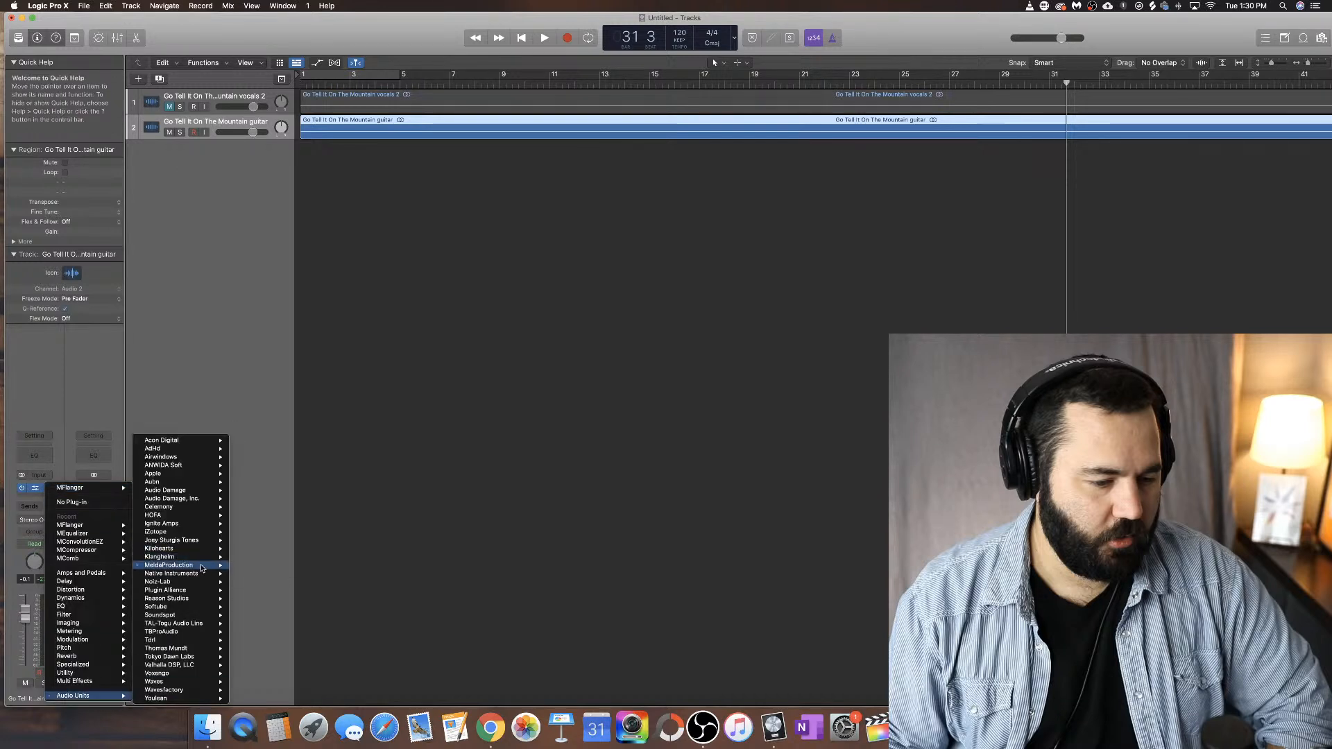
mouse_move(201, 565)
mouse_move(305, 514)
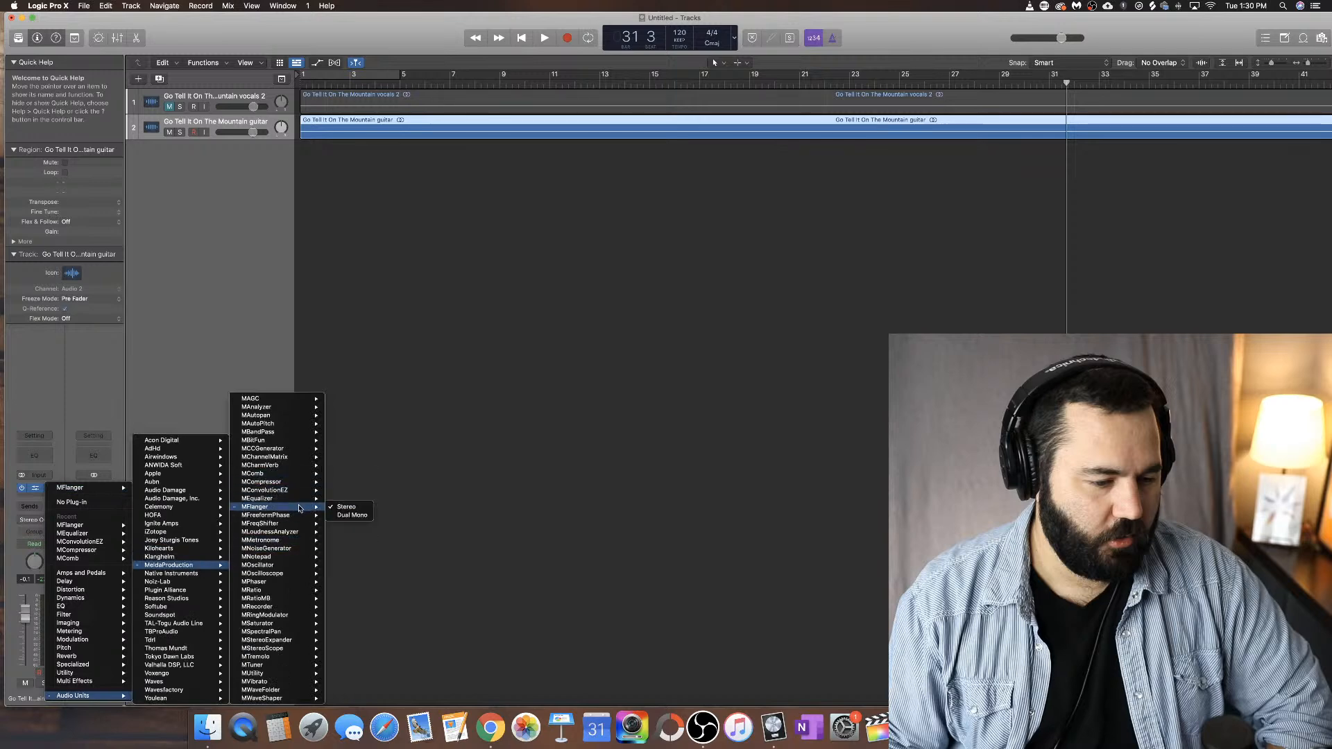
left_click(346, 516)
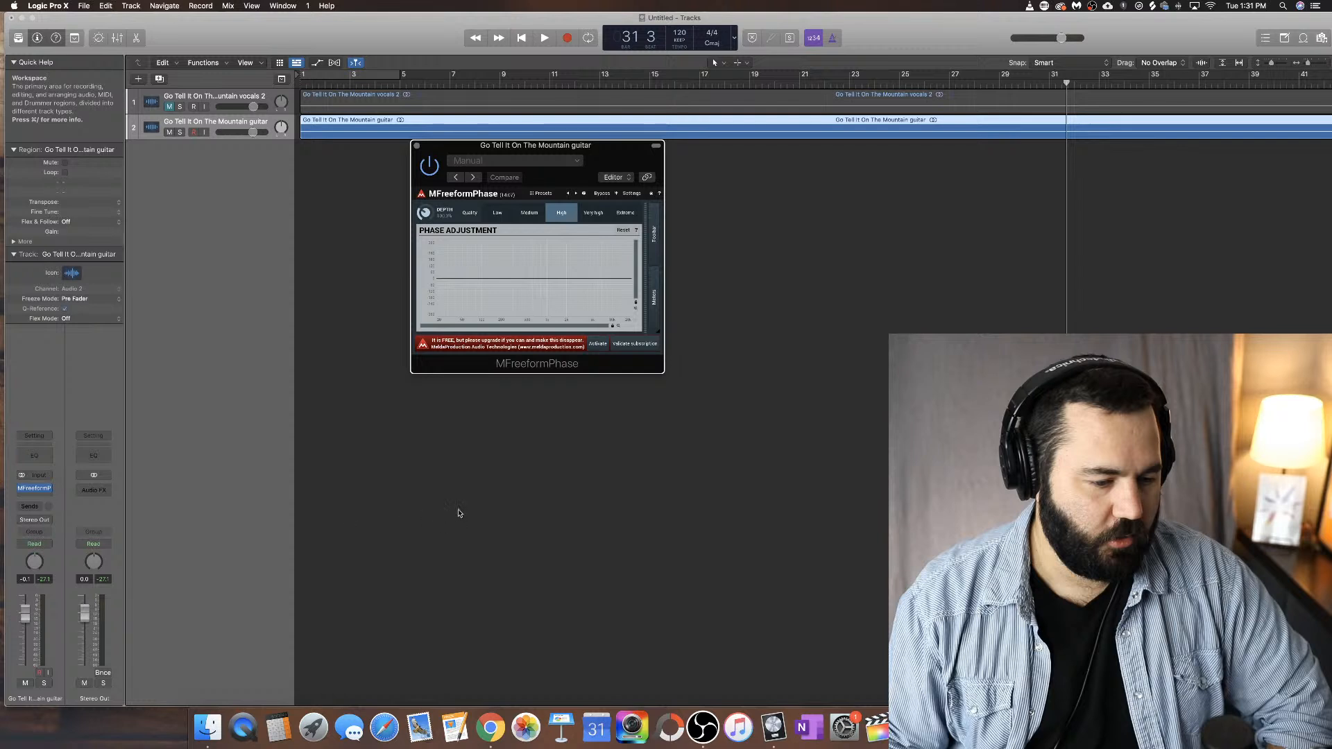
left_click(417, 146)
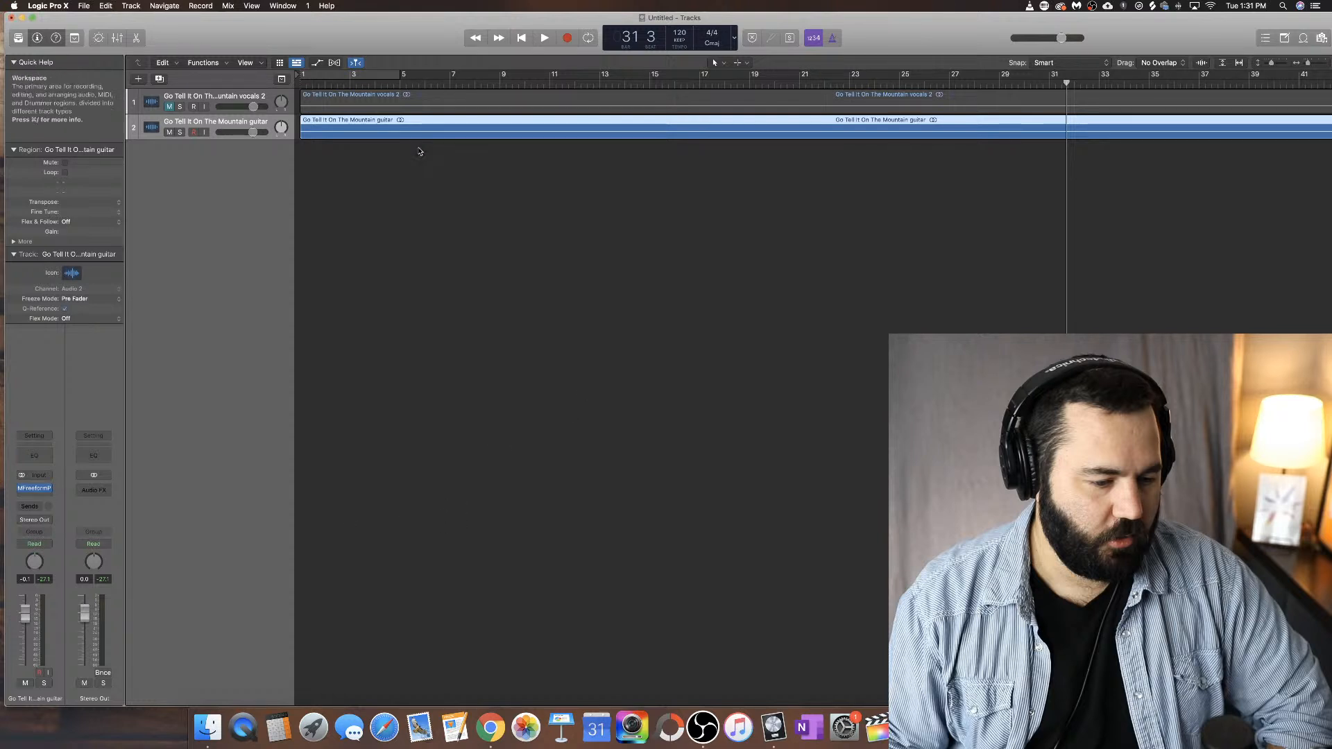
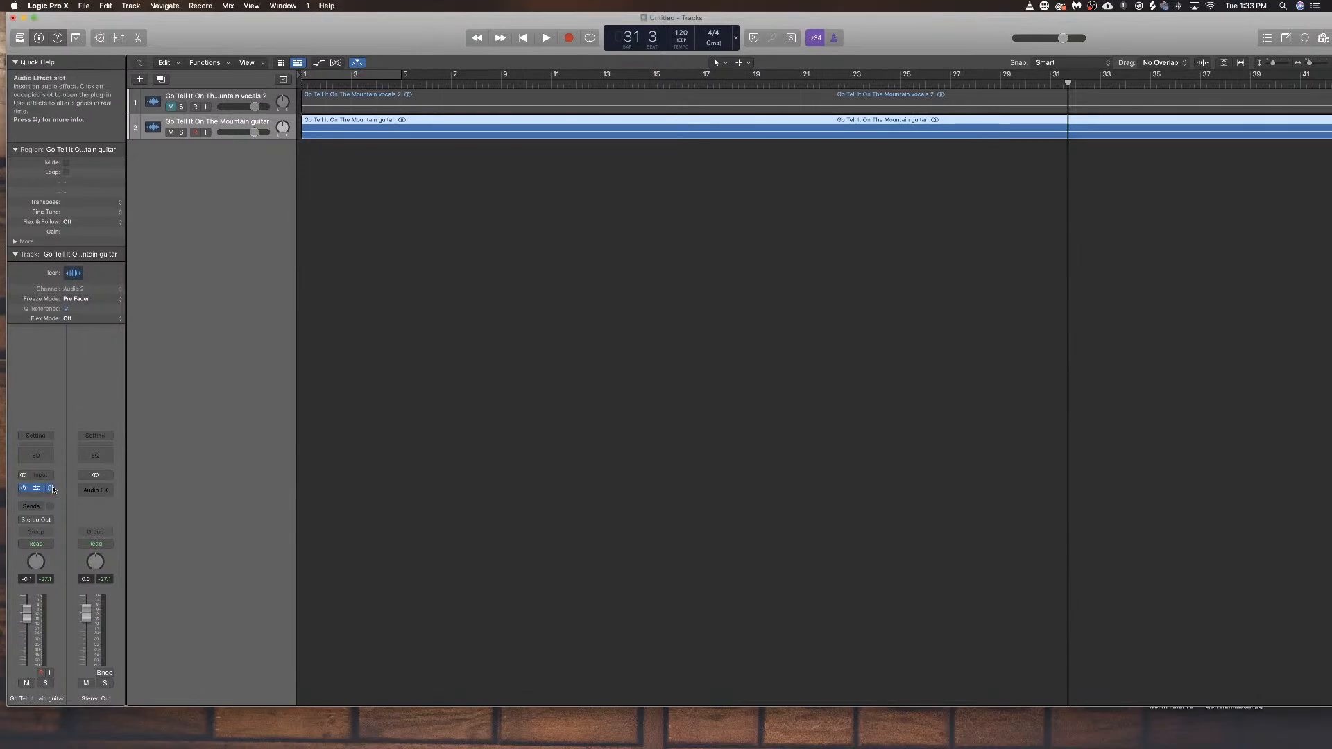
Step: Replace MFreeformPhase on the guitar track with the stereo version of MFreqShifter and move its window slightly lower
left_click(52, 490)
mouse_move(116, 697)
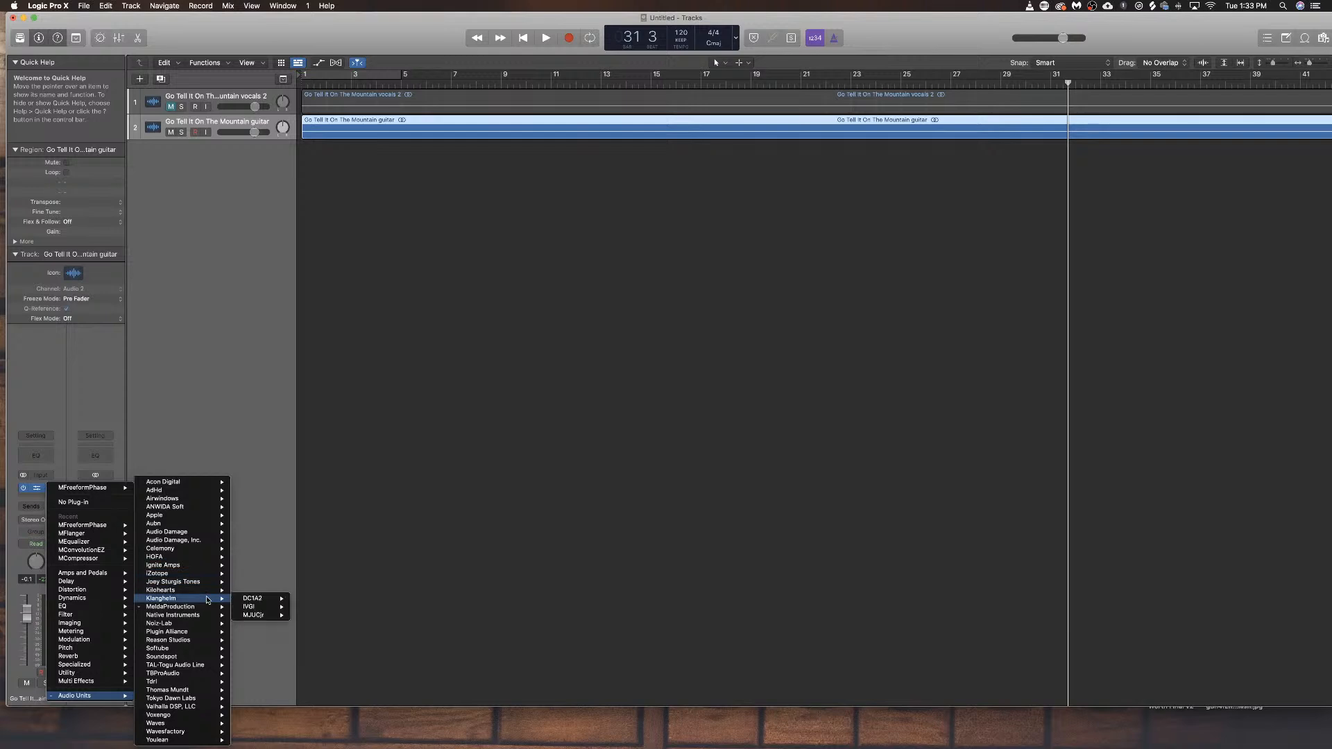
mouse_move(207, 608)
mouse_move(302, 576)
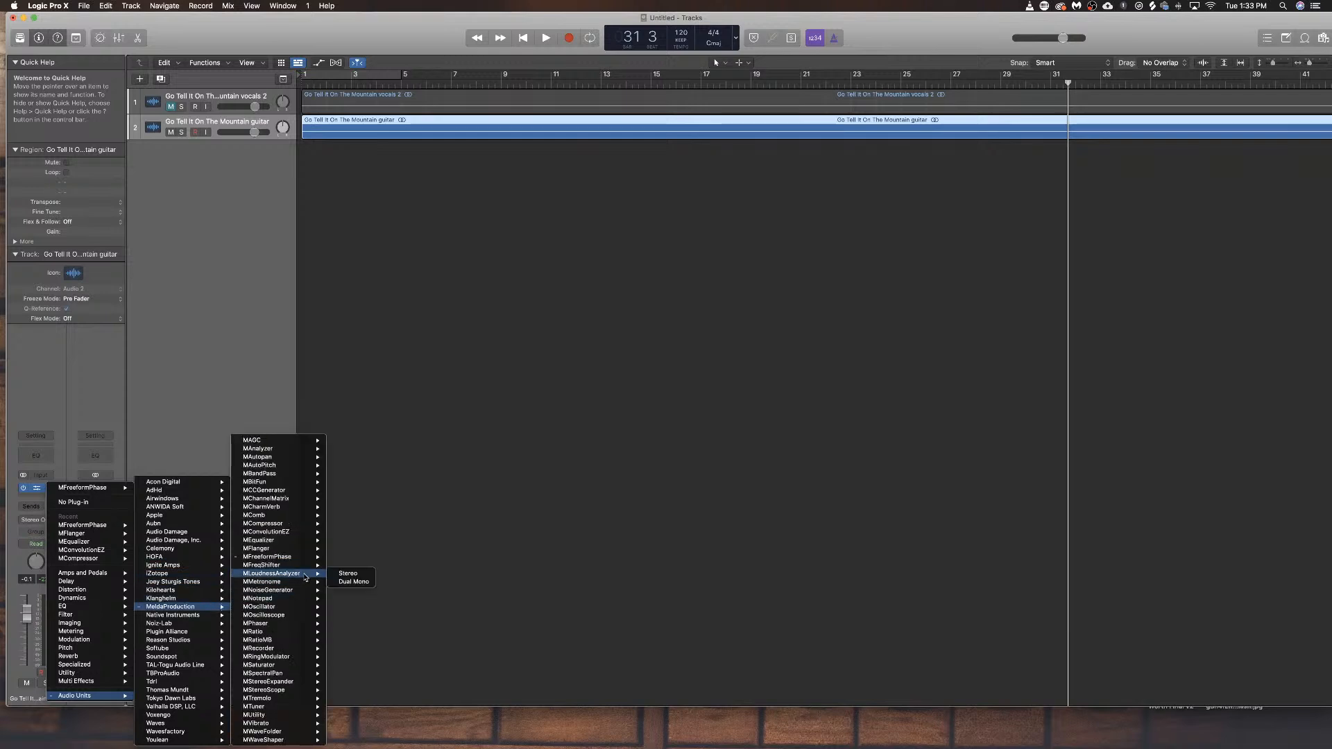
left_click(357, 573)
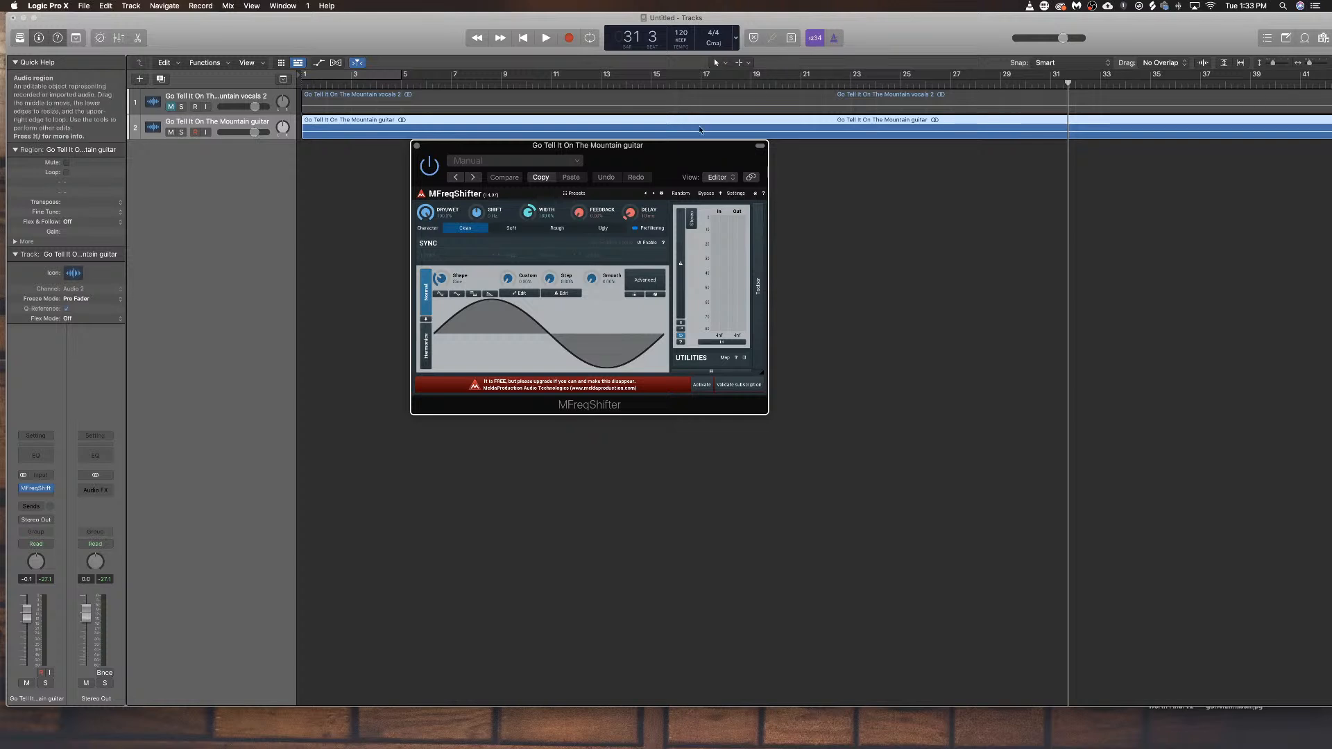
left_click_drag(678, 164, 662, 190)
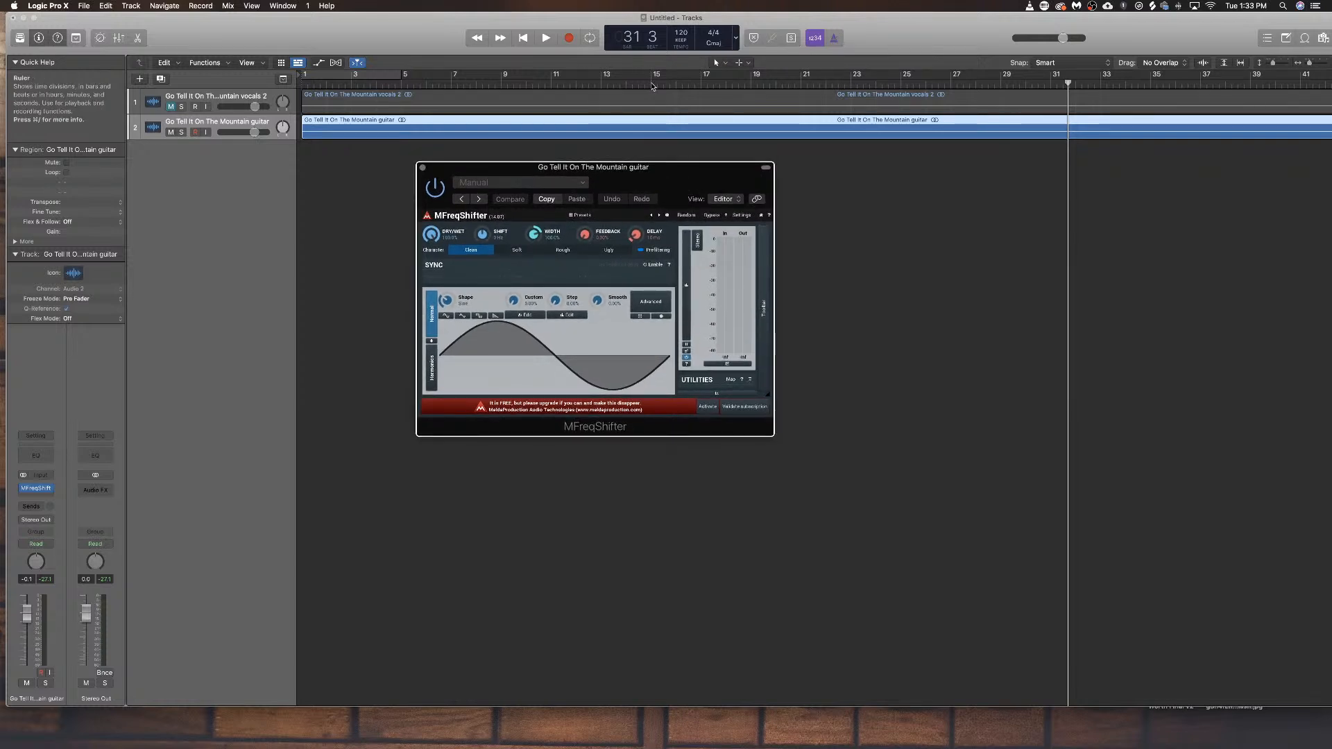
Step: Mute the guitar track, unmute the vocals track, and play the vocals briefly from around bar 20
left_click(171, 132)
left_click(267, 106)
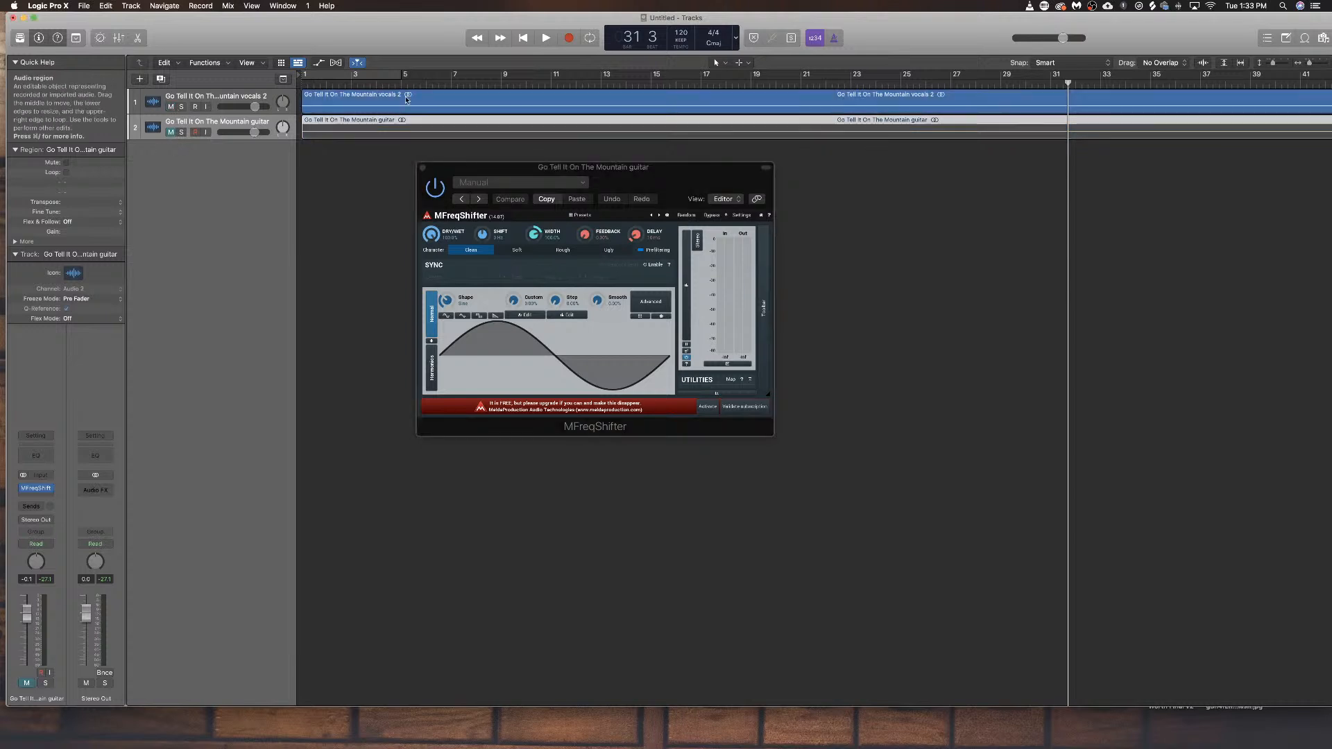
key("space")
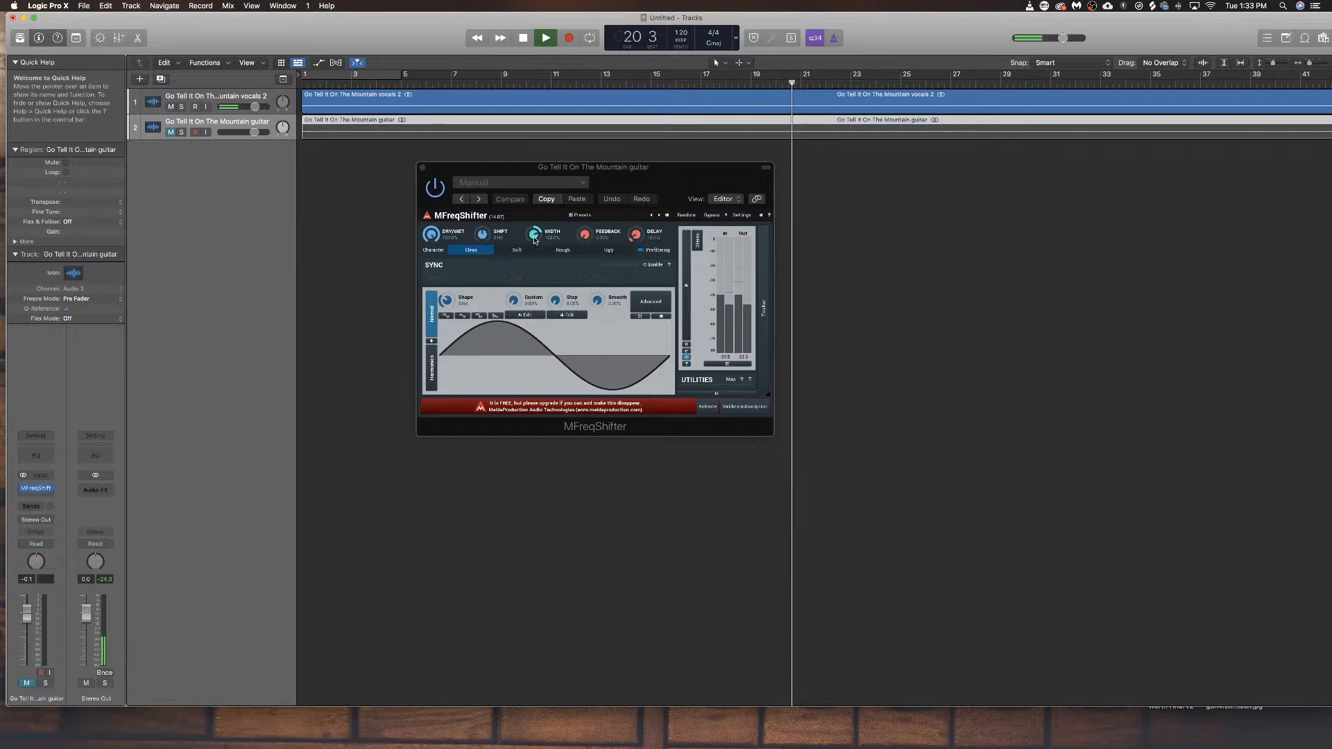
key("space")
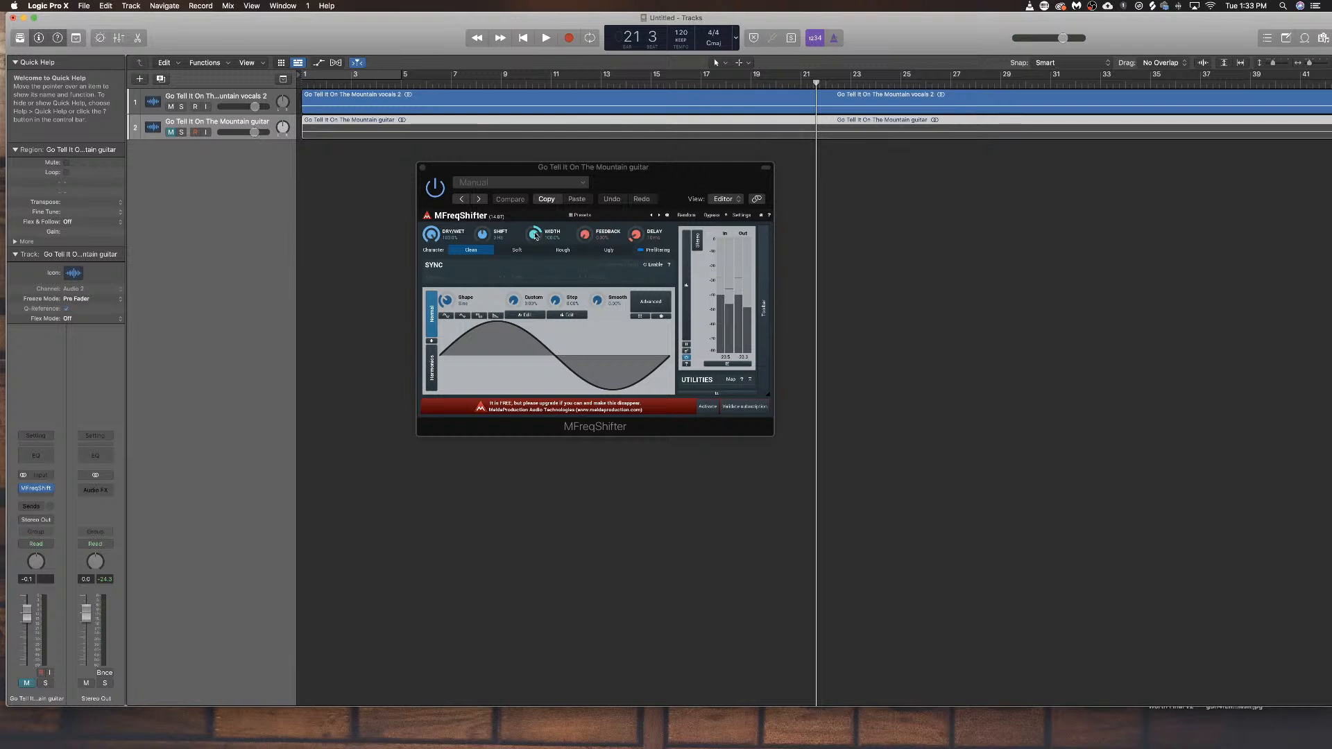
Step: Adjust the guitar track's MFreqShifter Width and Shift during playback, close the plug-in window, and stop playback
key("space")
left_click_drag(535, 236, 535, 277)
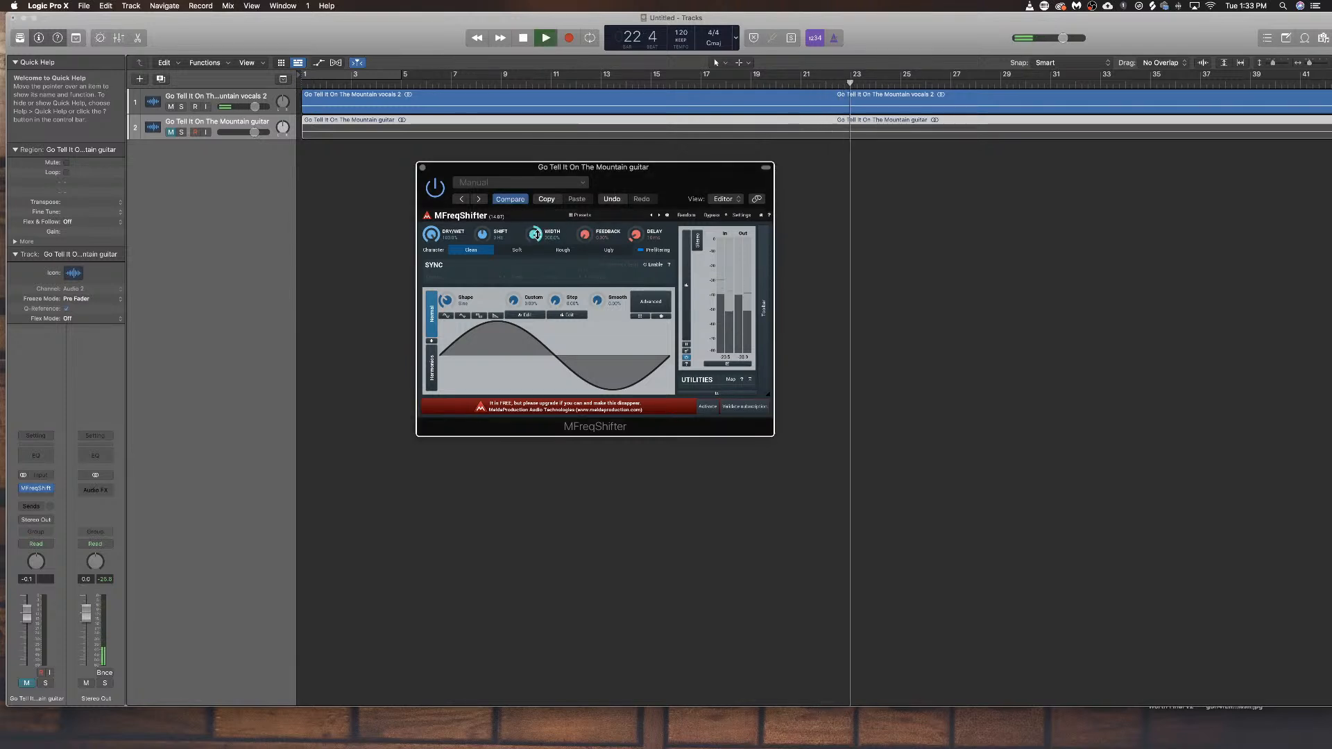
left_click_drag(487, 230, 488, 202)
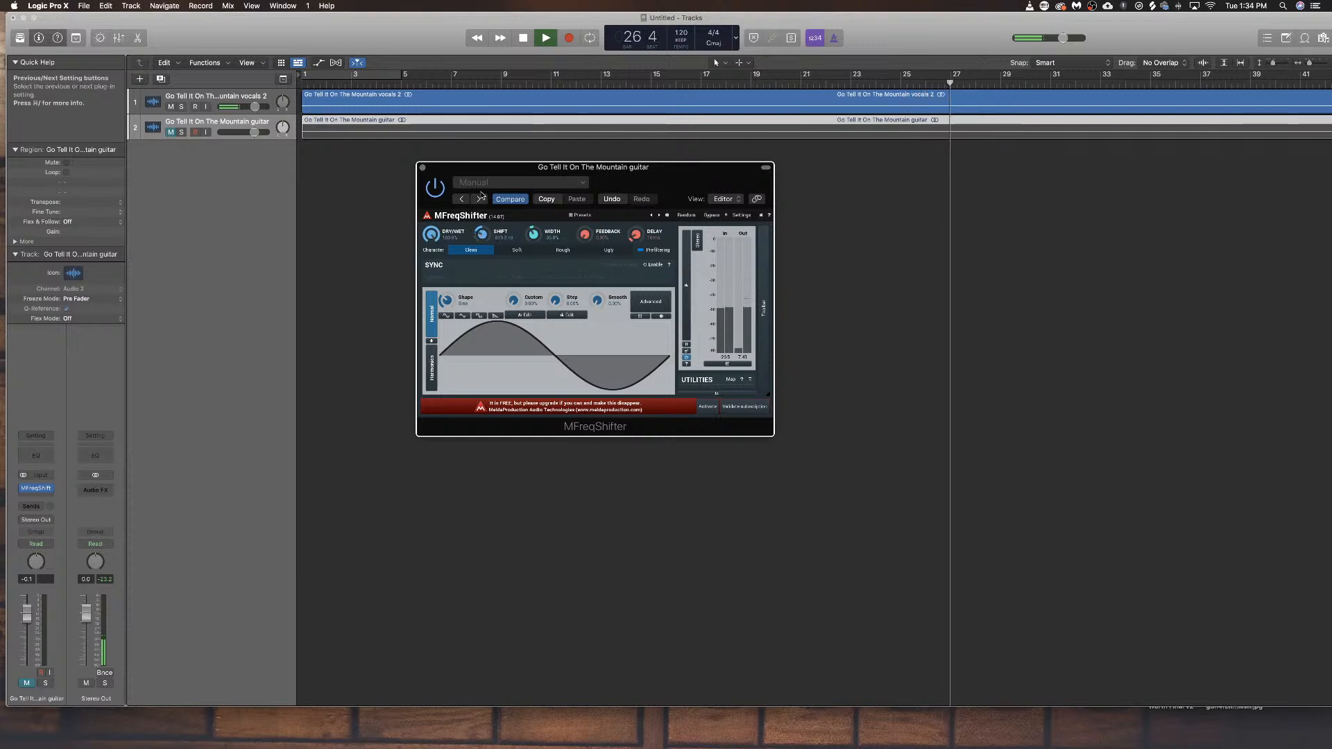
left_click(423, 167)
key("space")
Step: Replace MFlanger on the vocals track with the stereo version of MFreqShifter
left_click(214, 97)
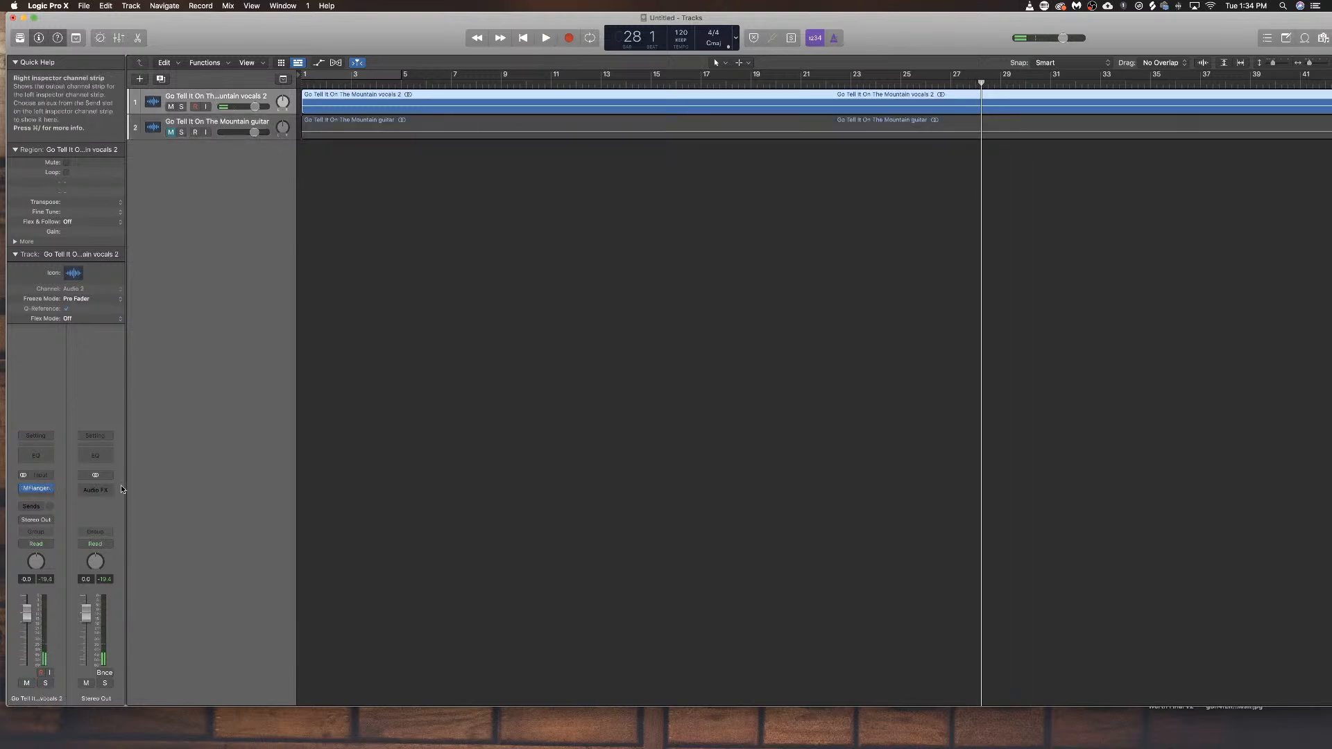
left_click(50, 488)
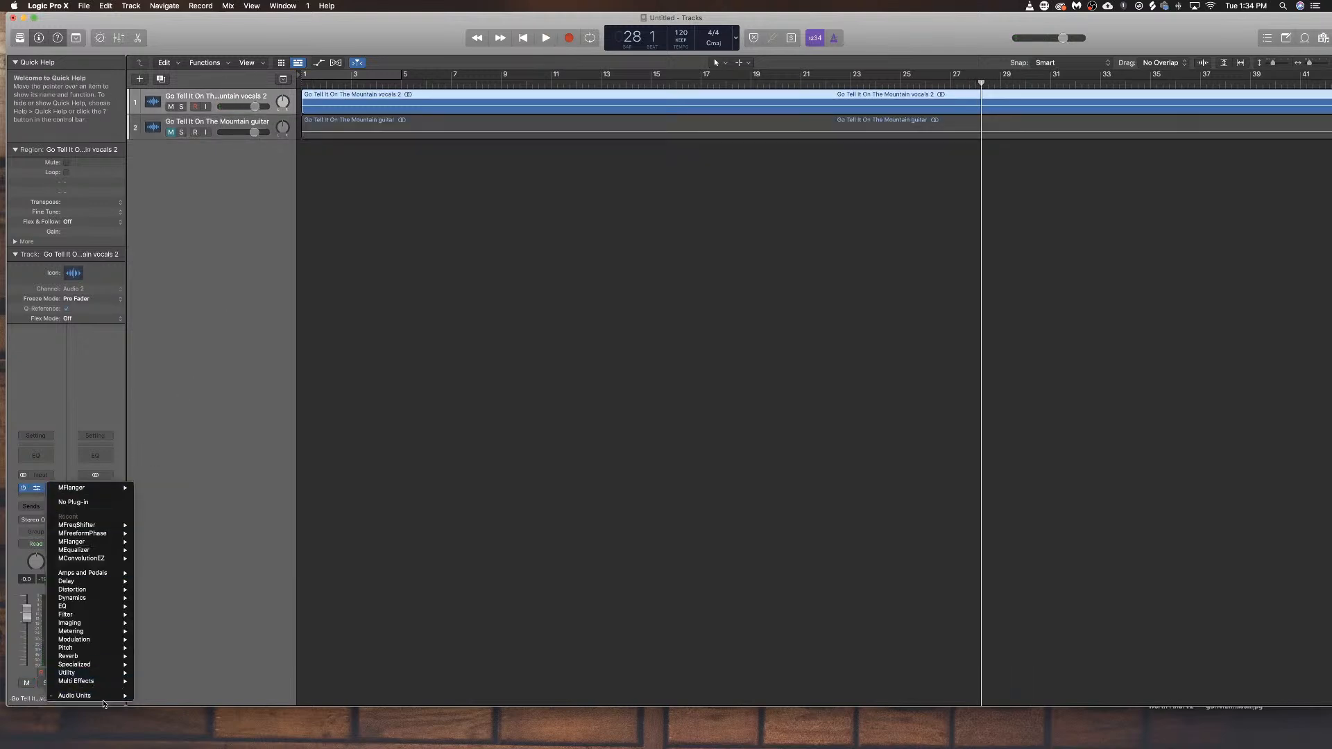
mouse_move(208, 609)
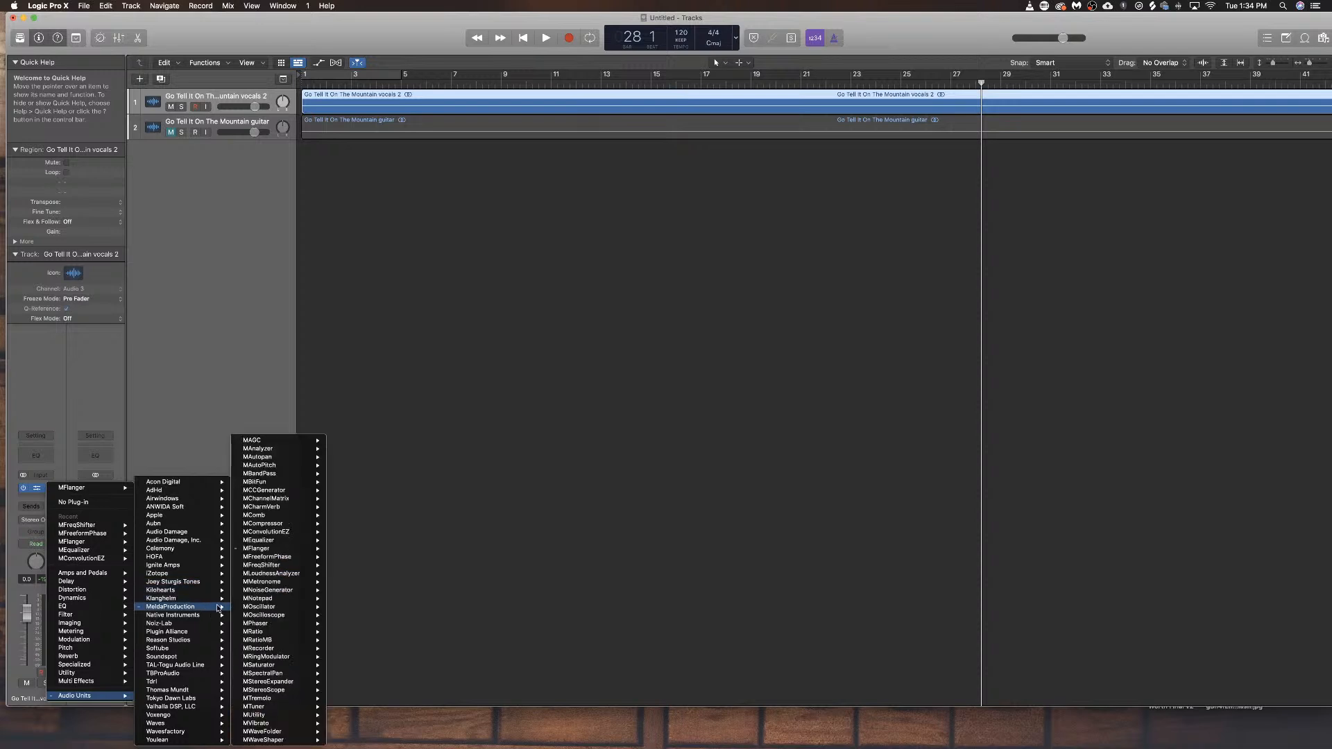
mouse_move(304, 569)
left_click(347, 566)
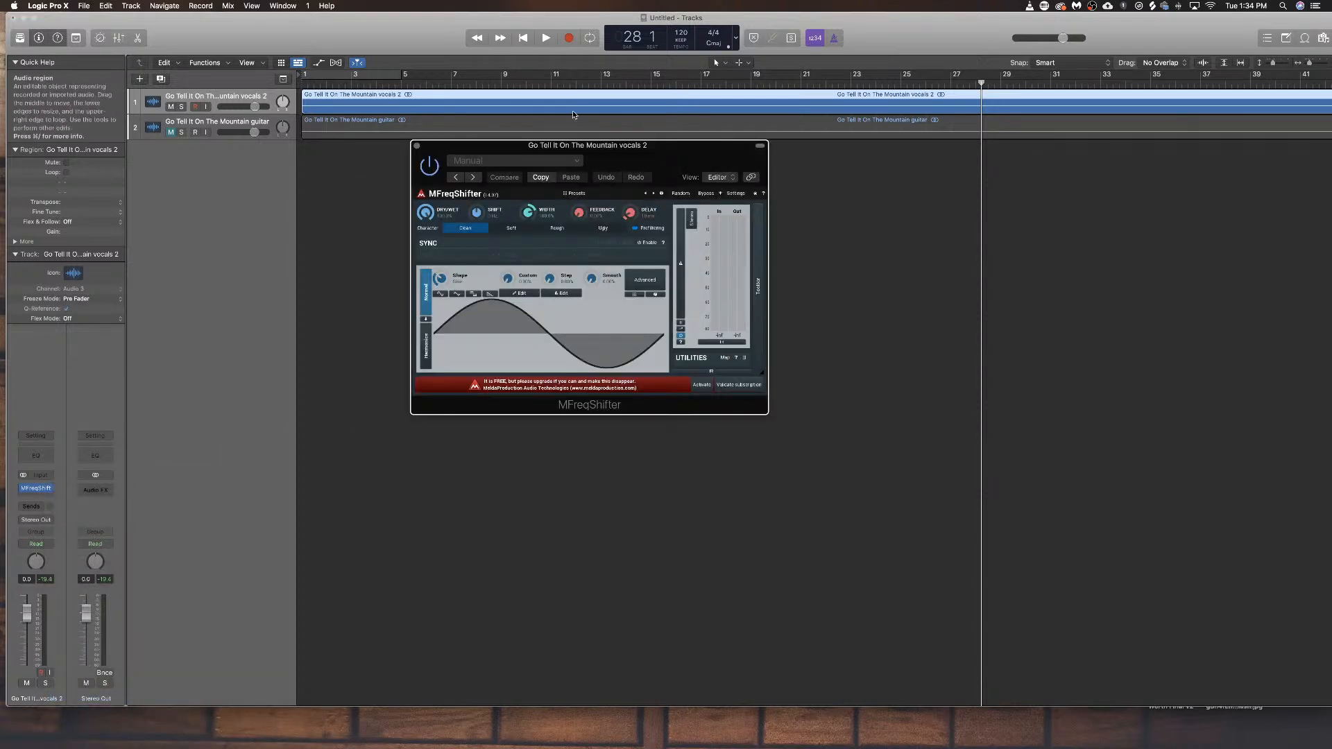
Step: Play the vocals while adjusting MFreqShifter's Shift and Width, stop playback, and close the plug-in window
key("space")
left_click_drag(479, 214, 484, 181)
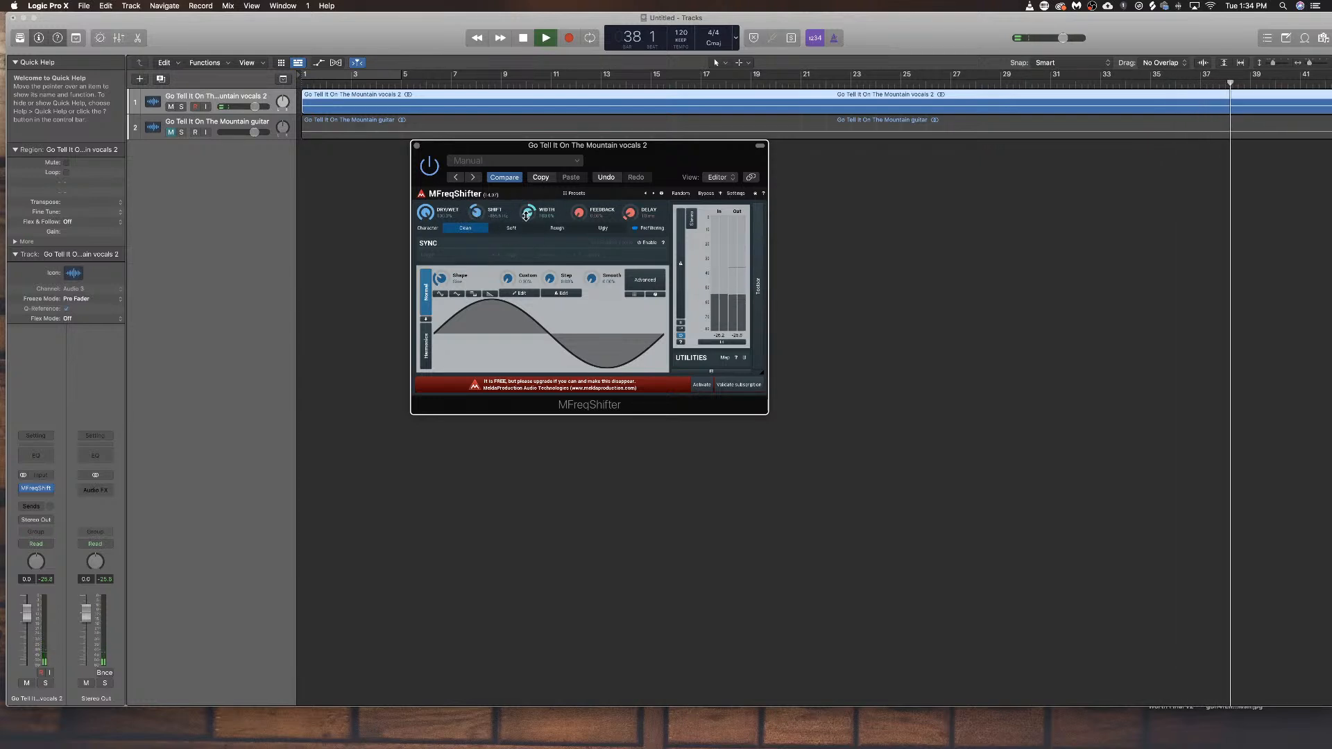
left_click_drag(527, 210, 524, 220)
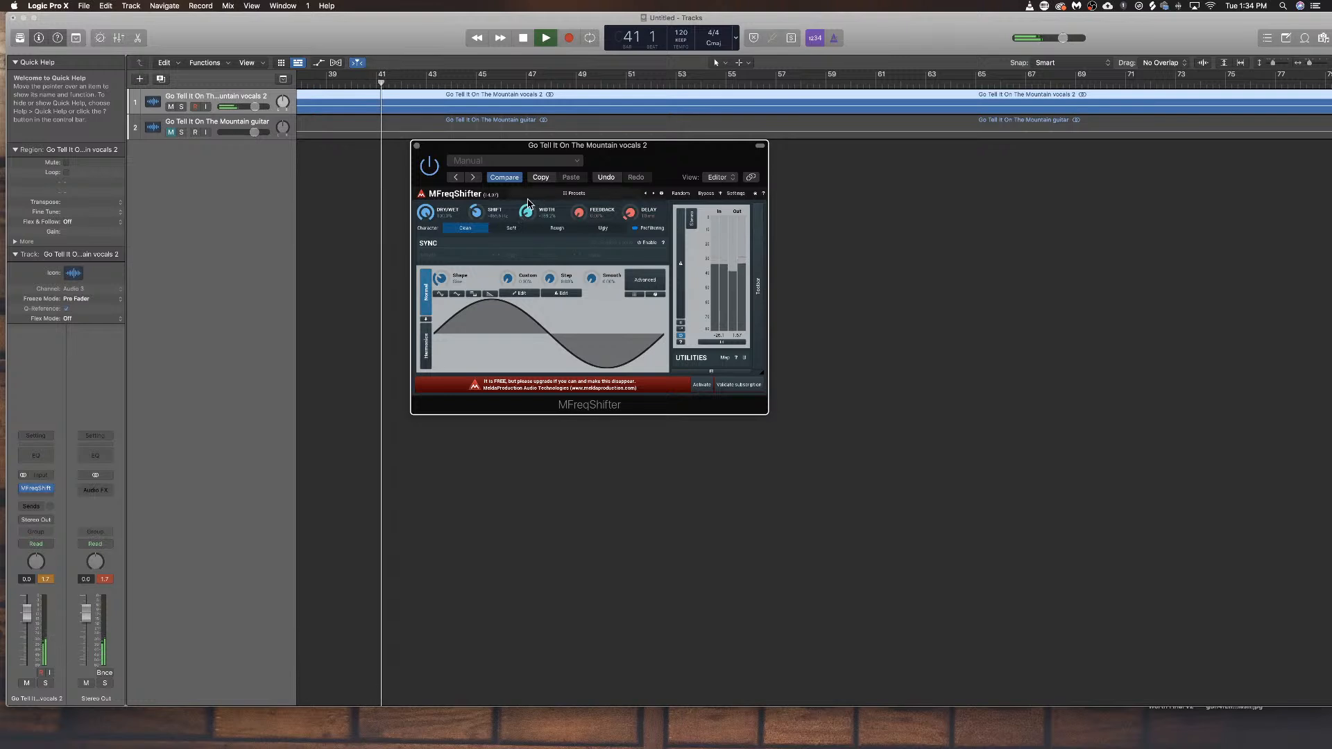
key("space")
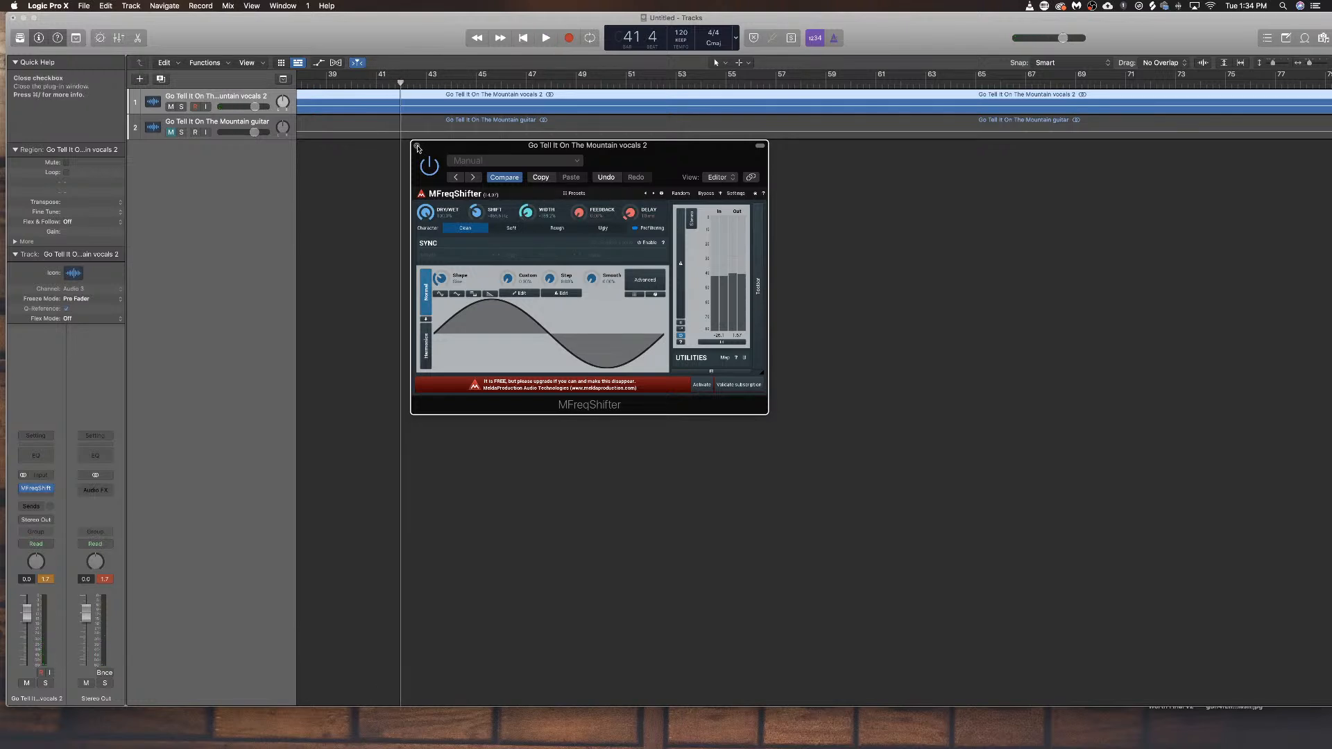
left_click(417, 146)
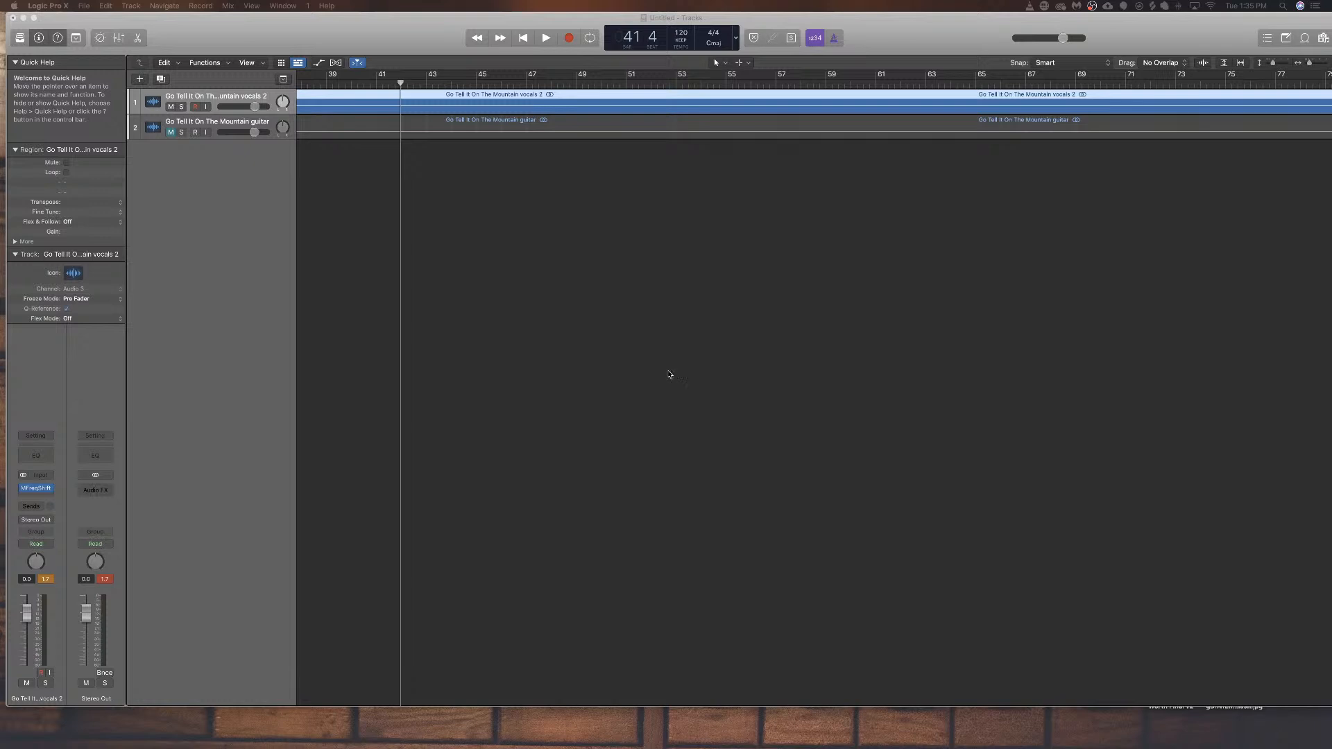
Step: Replace MFreqShifter on the vocals track with the stereo version of MLoudnessAnalyzer
left_click(51, 490)
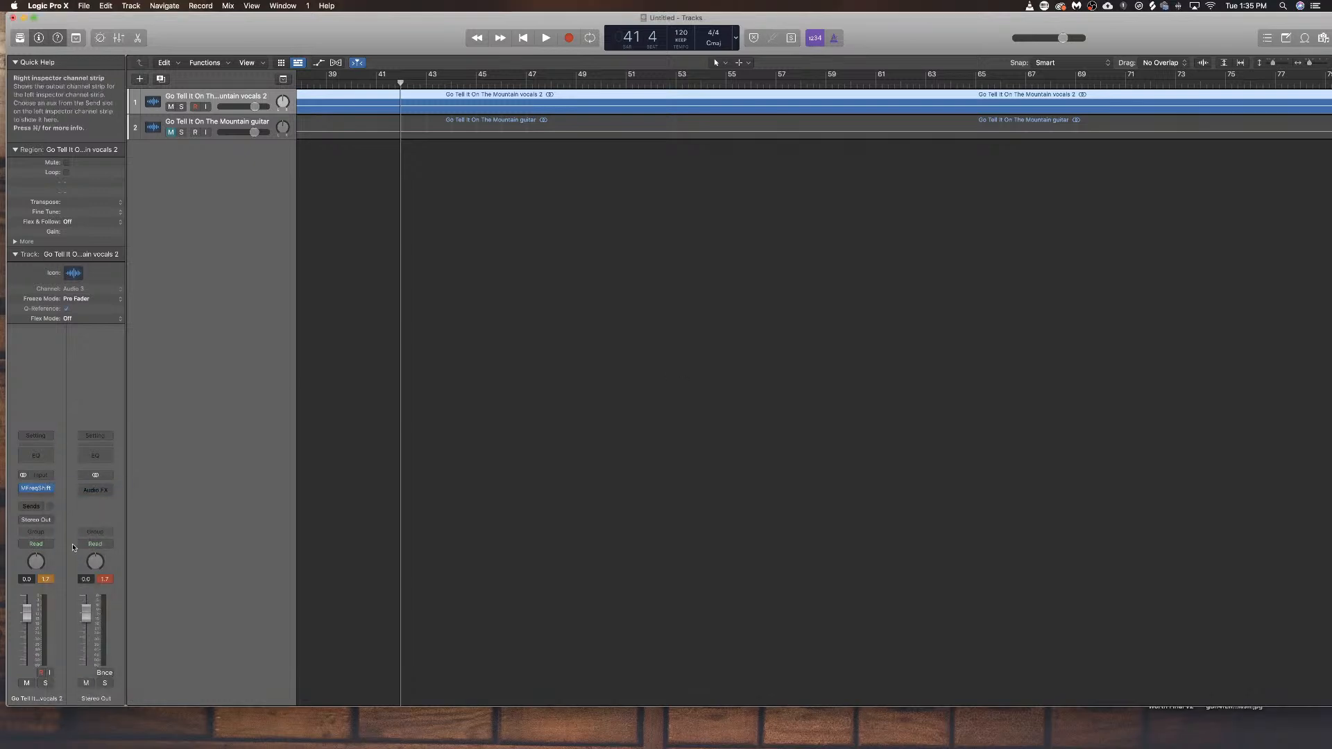
left_click(51, 489)
mouse_move(102, 696)
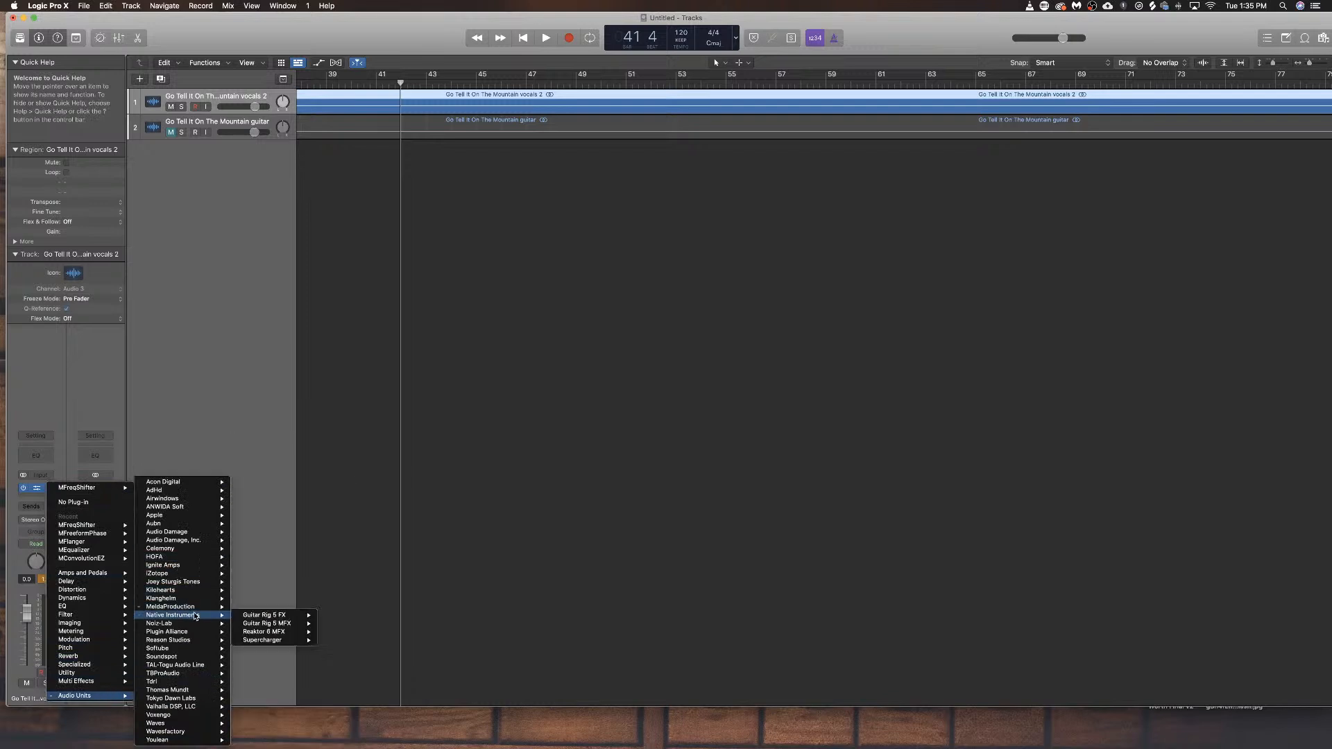
mouse_move(193, 607)
mouse_move(293, 575)
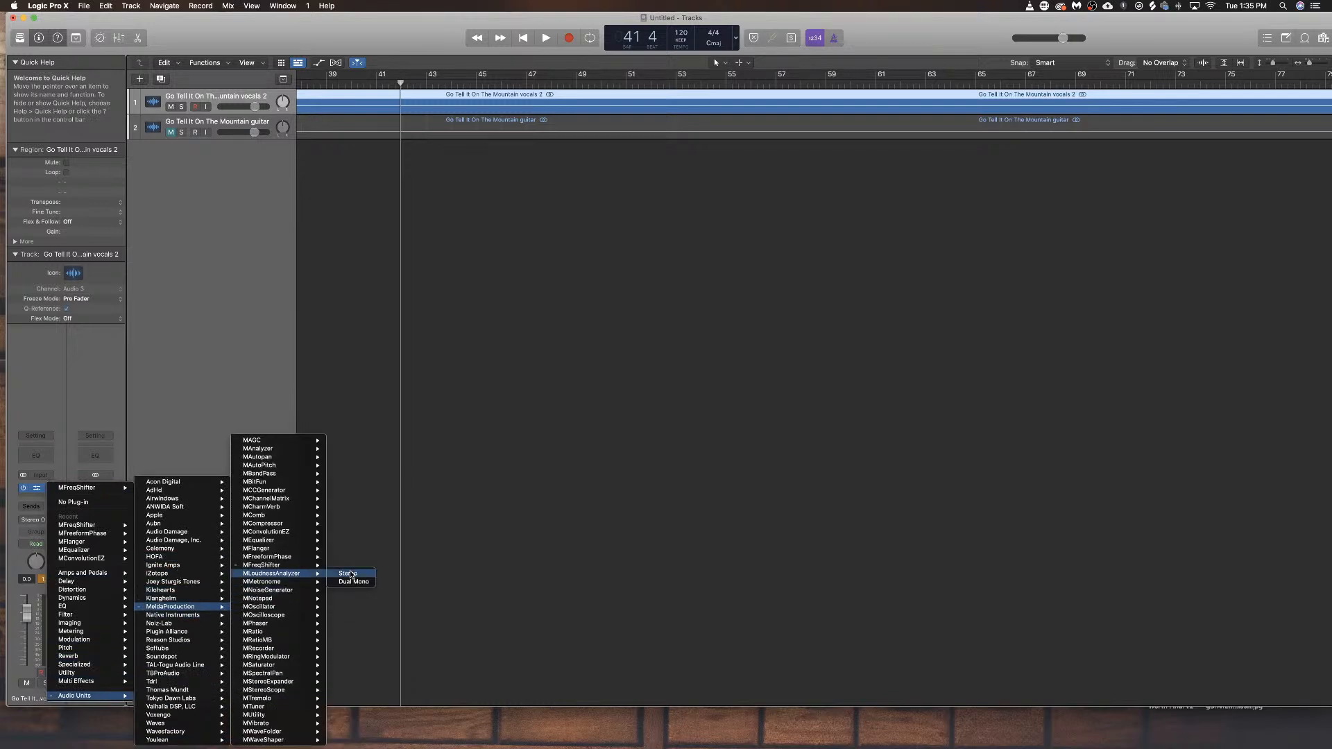
left_click(347, 573)
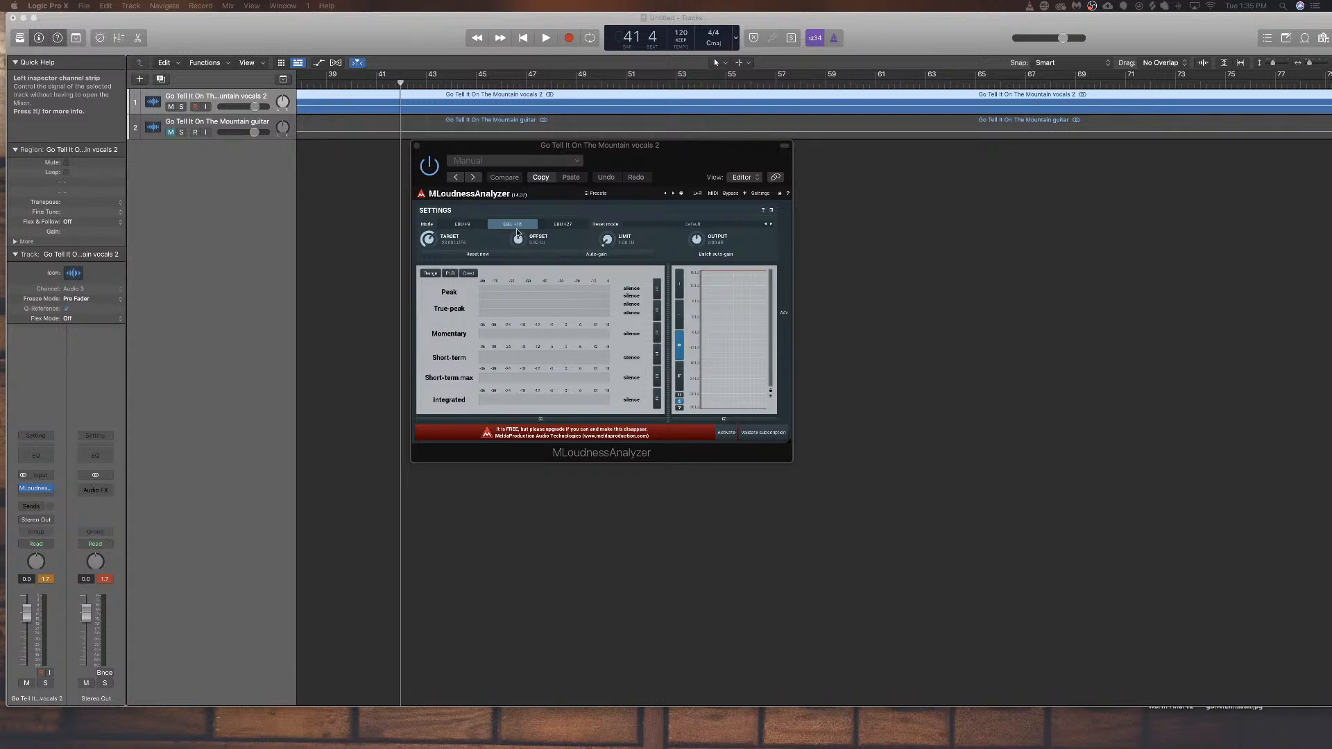
Step: Play the vocals from about bar 47 to examine their loudness levels in MLoudnessAnalyzer, and stop playback
left_click(538, 82)
key("space")
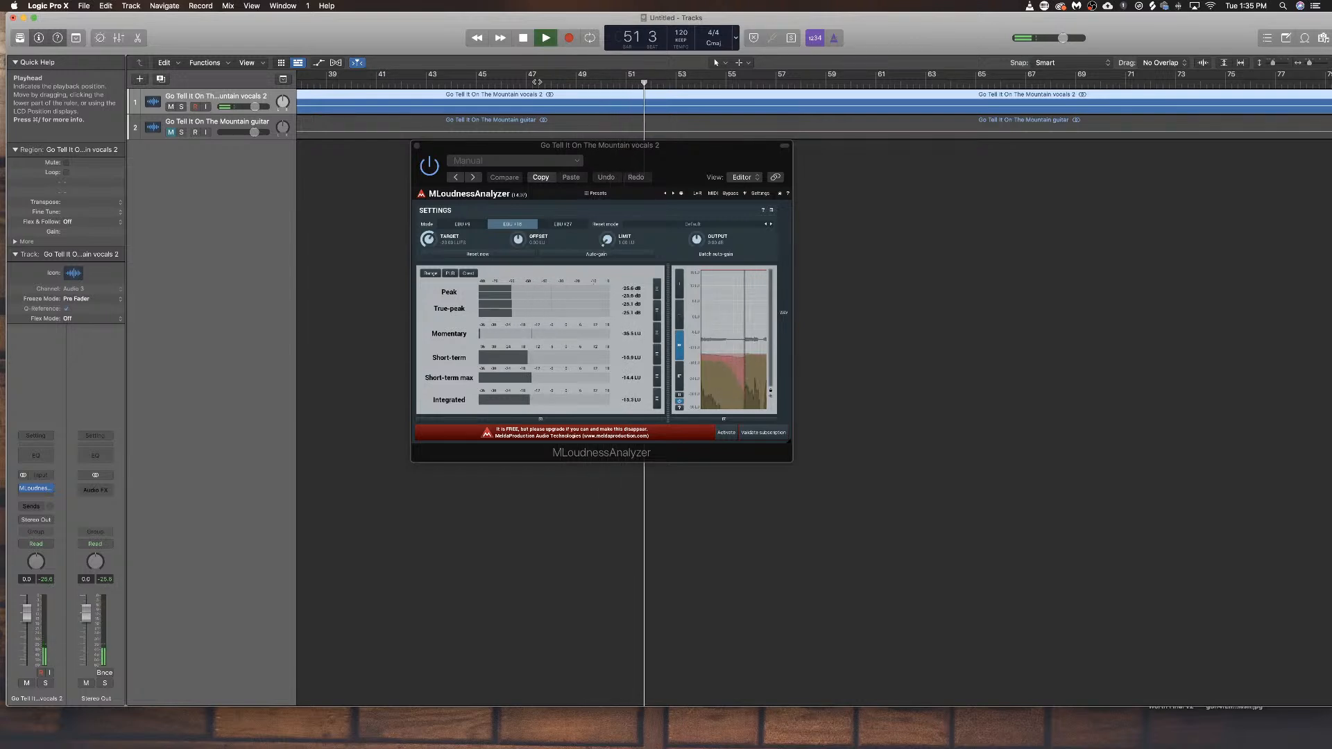
key("space")
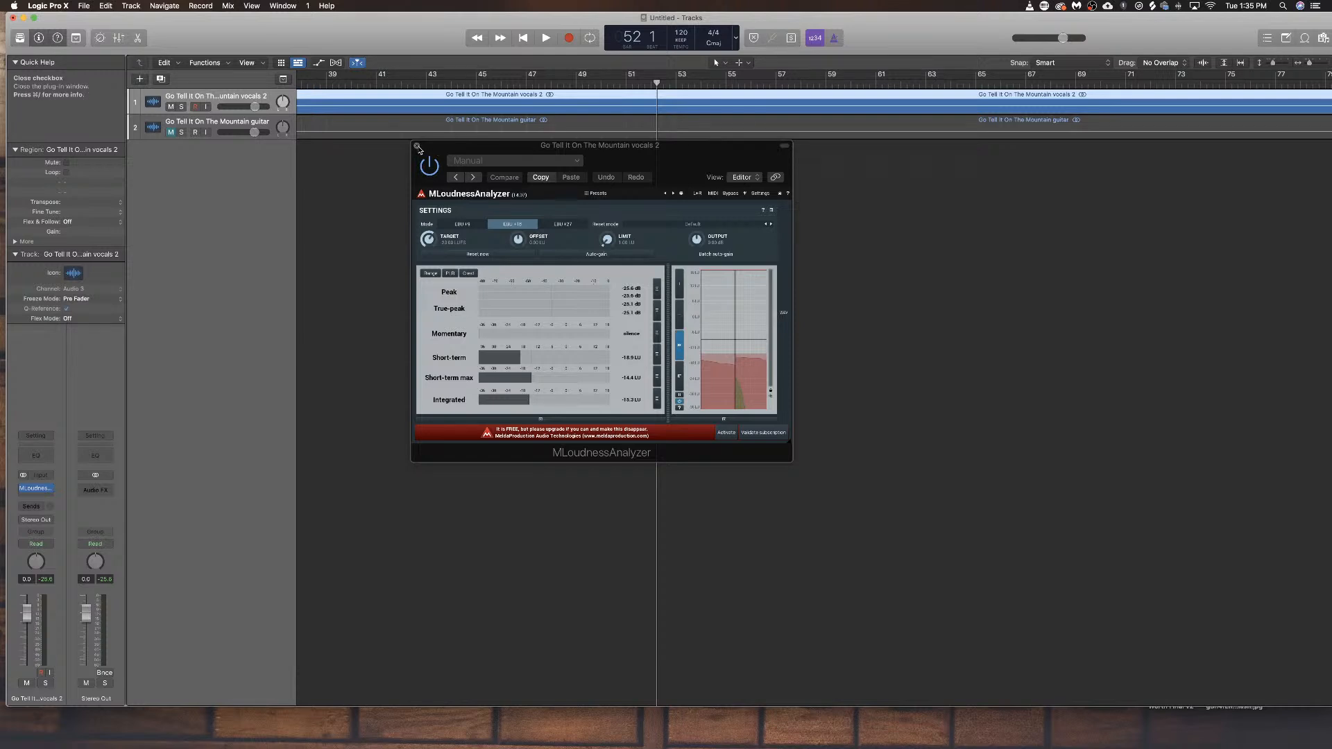
Step: Play a further vocals passage from about bar 59 to examine the loudness graph, stop playback, and close MLoudnessAnalyzer
key("space")
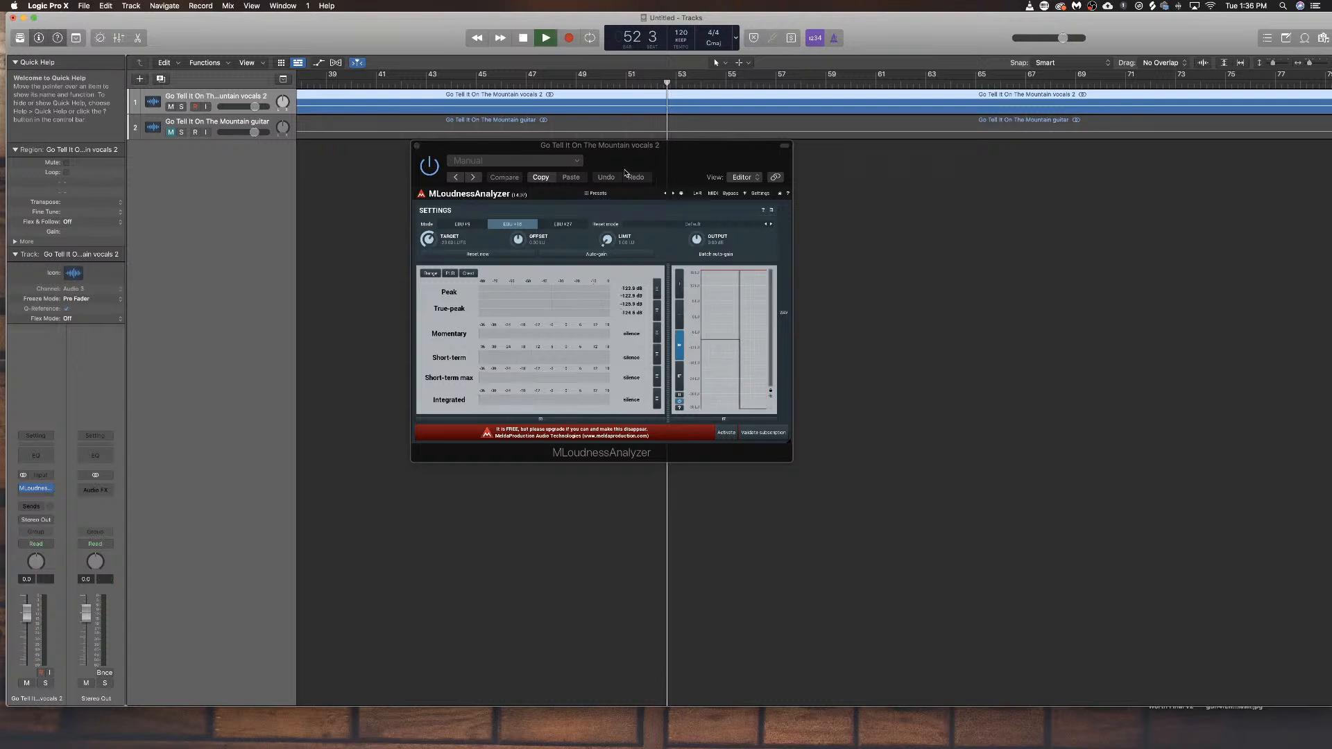
left_click(849, 83)
key("space")
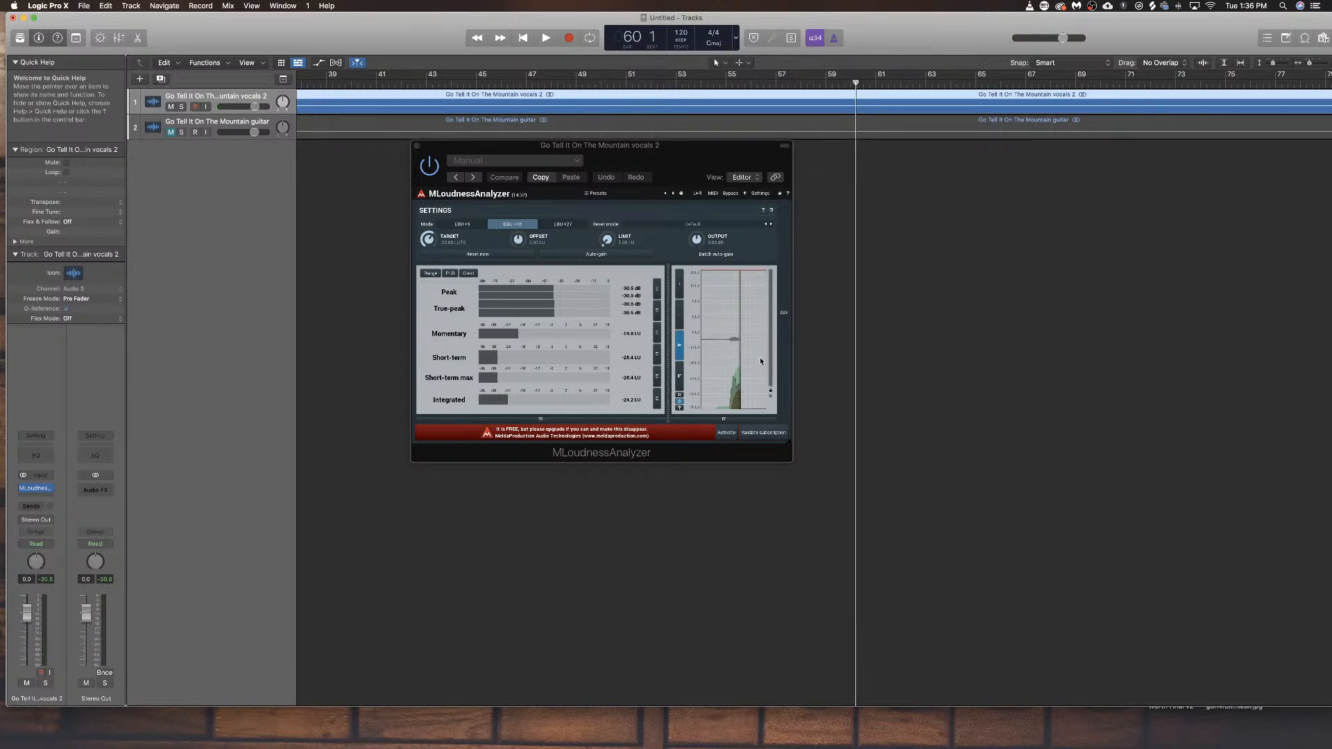
key("space")
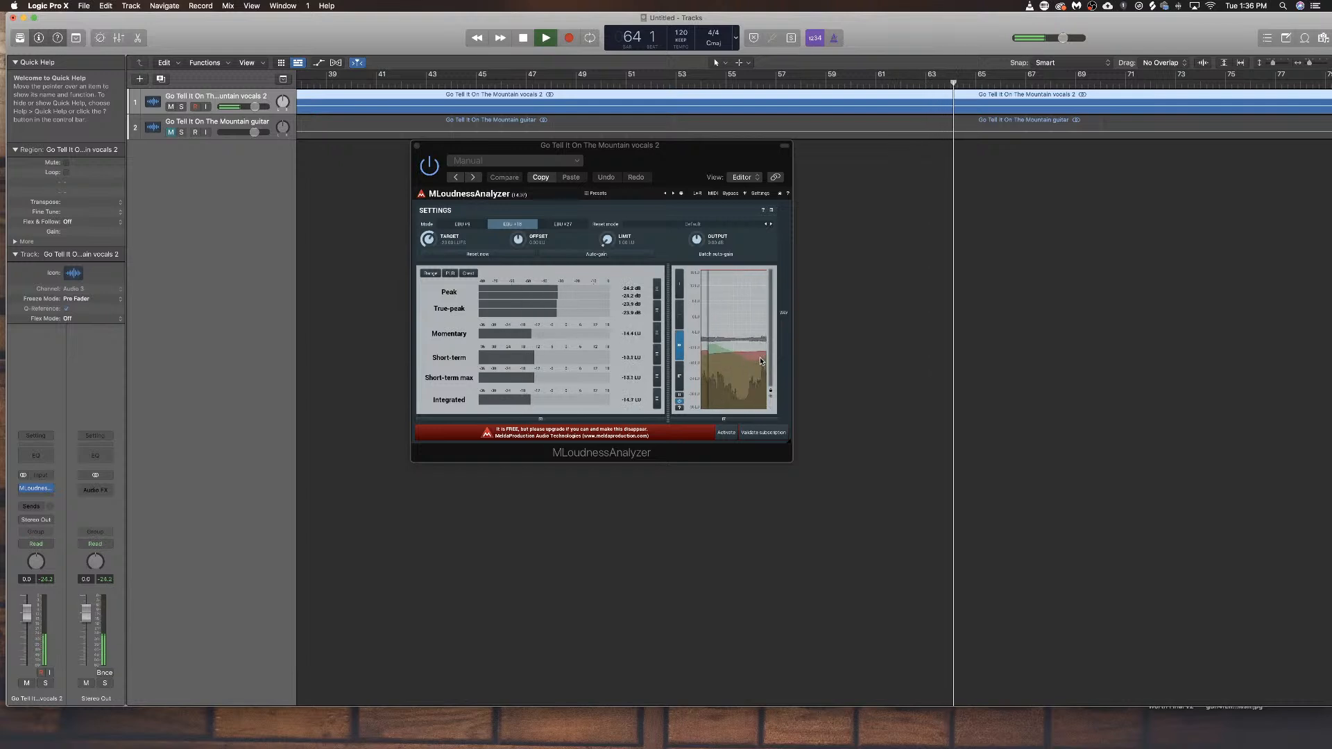
key("space")
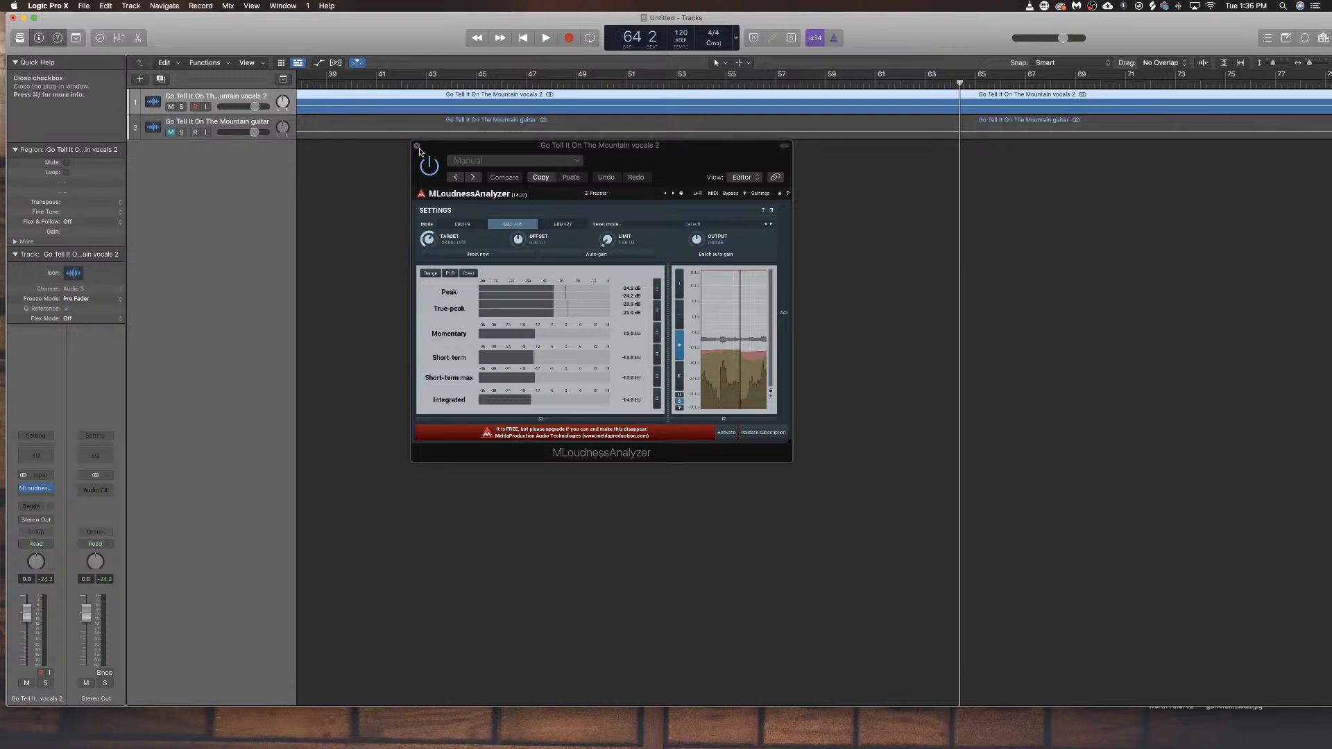
left_click(416, 146)
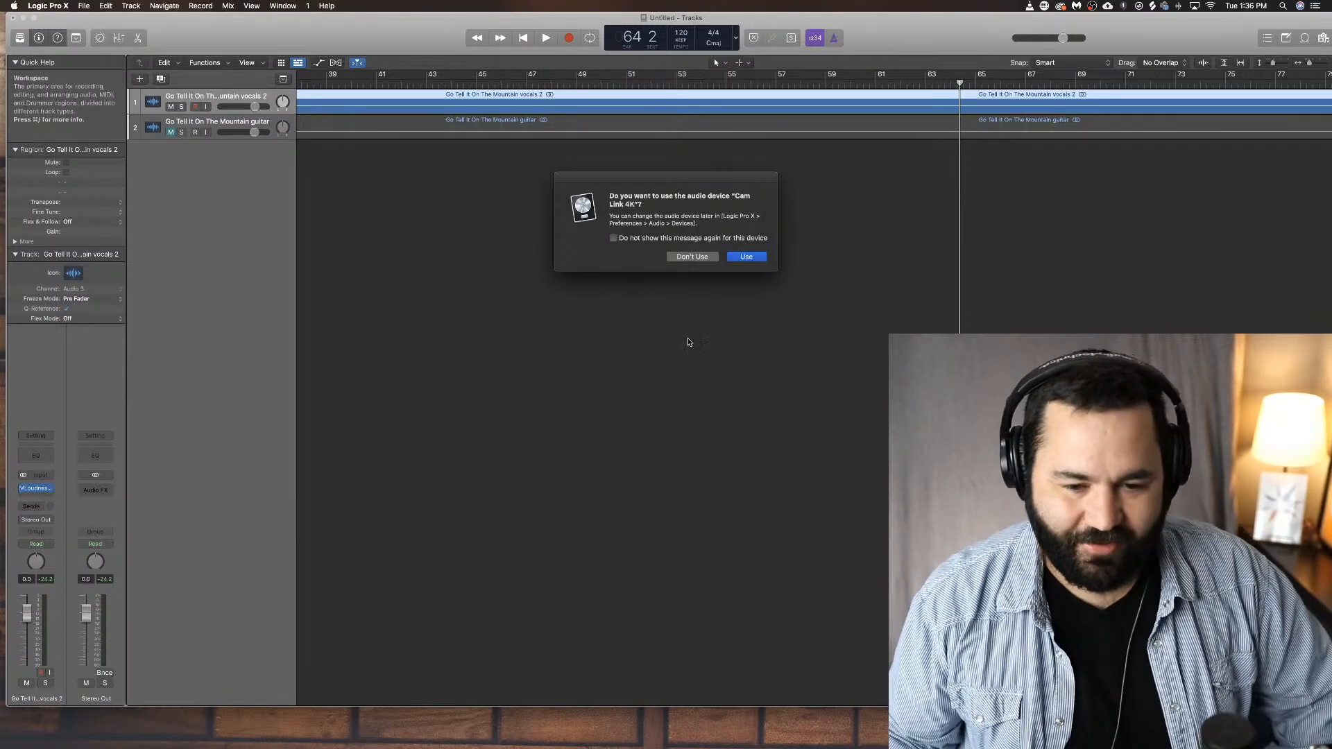
Step: Decline using the Cam Link 4K audio device, and replace MLoudnessAnalyzer on the vocals track with the stereo version of MMetronome
left_click(705, 257)
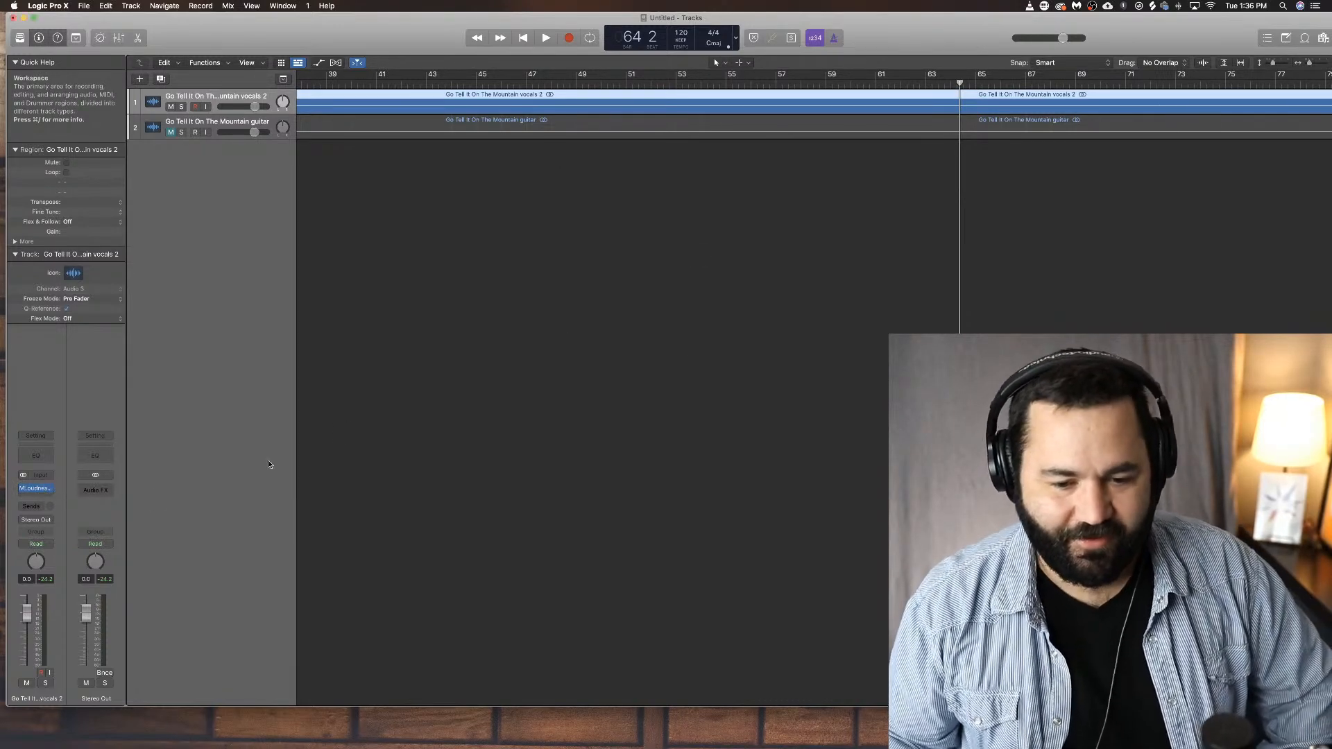
left_click(50, 489)
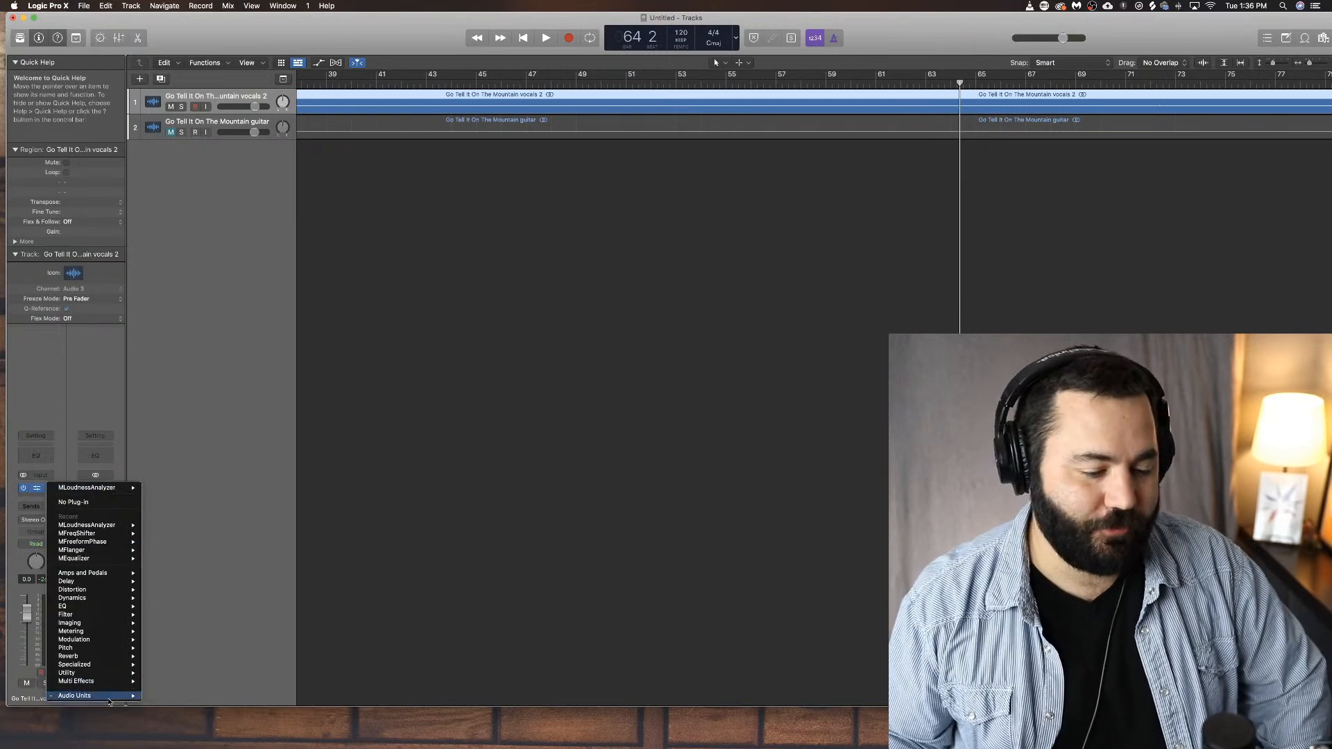
mouse_move(111, 696)
mouse_move(214, 608)
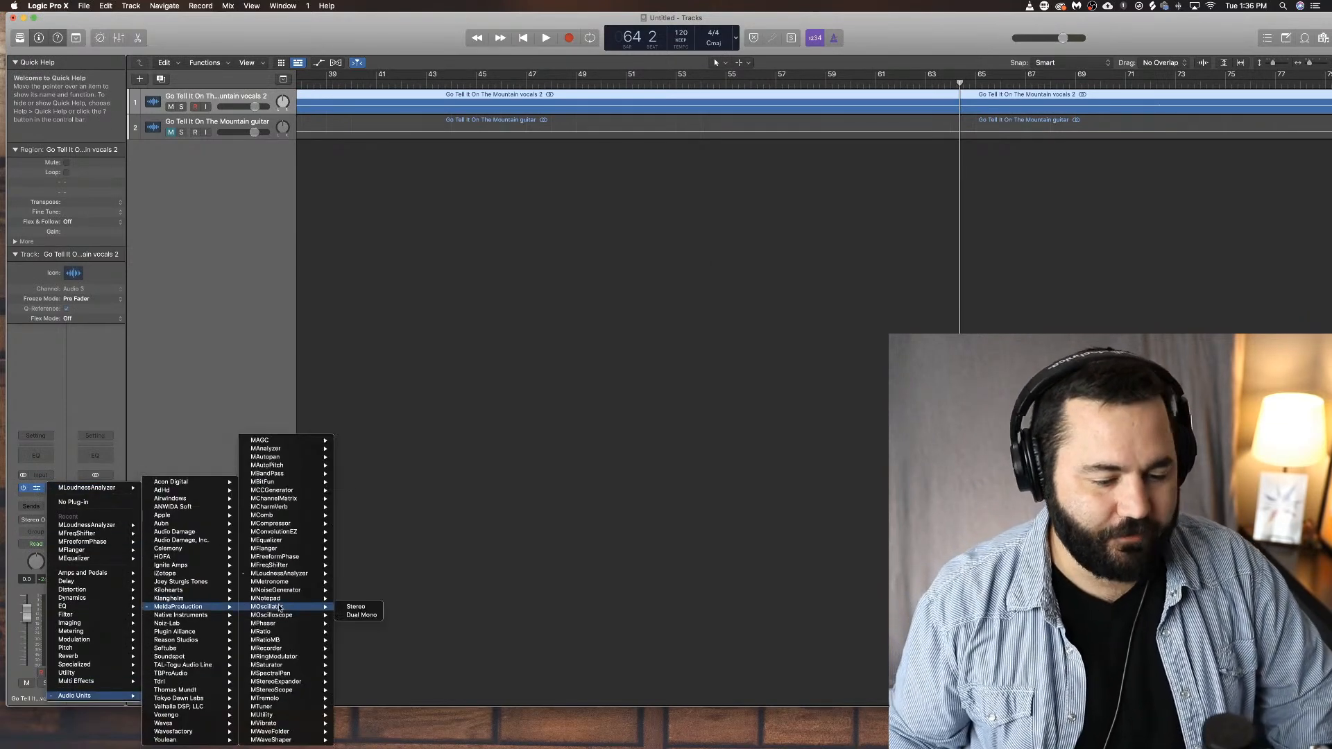
mouse_move(295, 583)
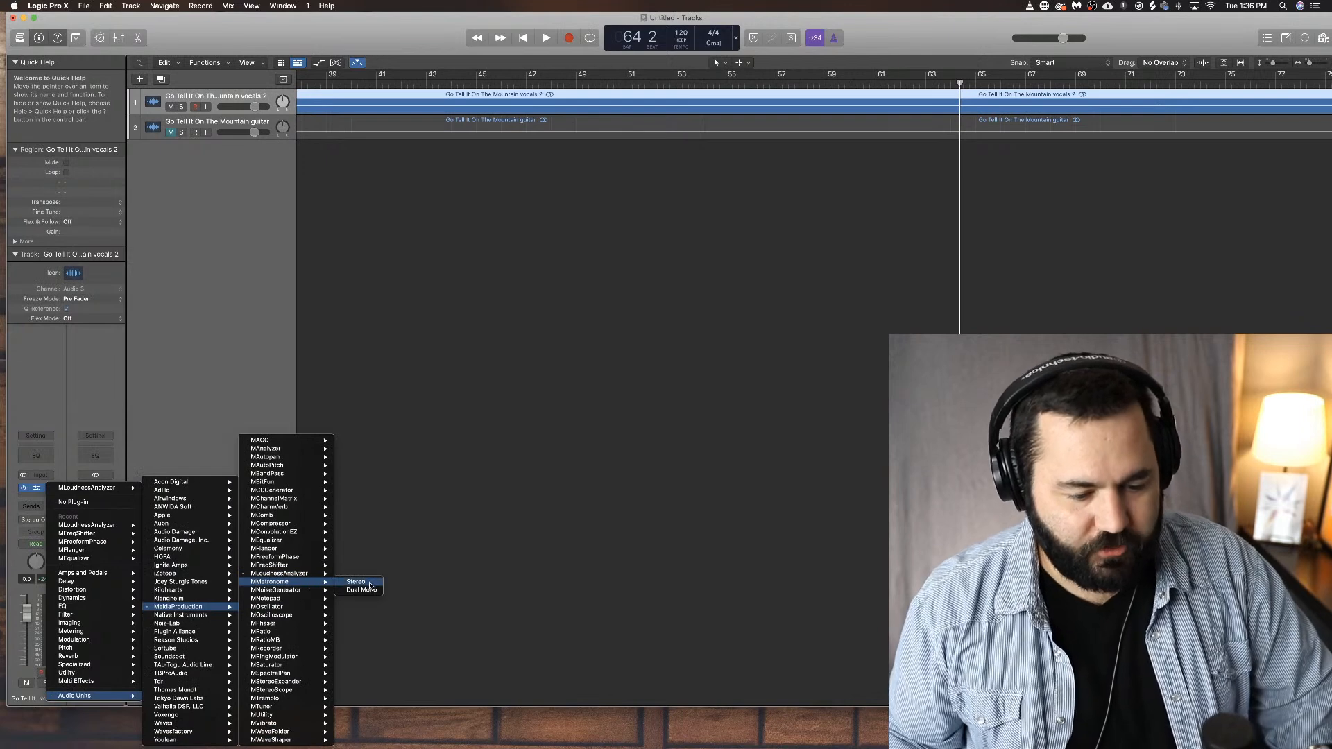
left_click(356, 582)
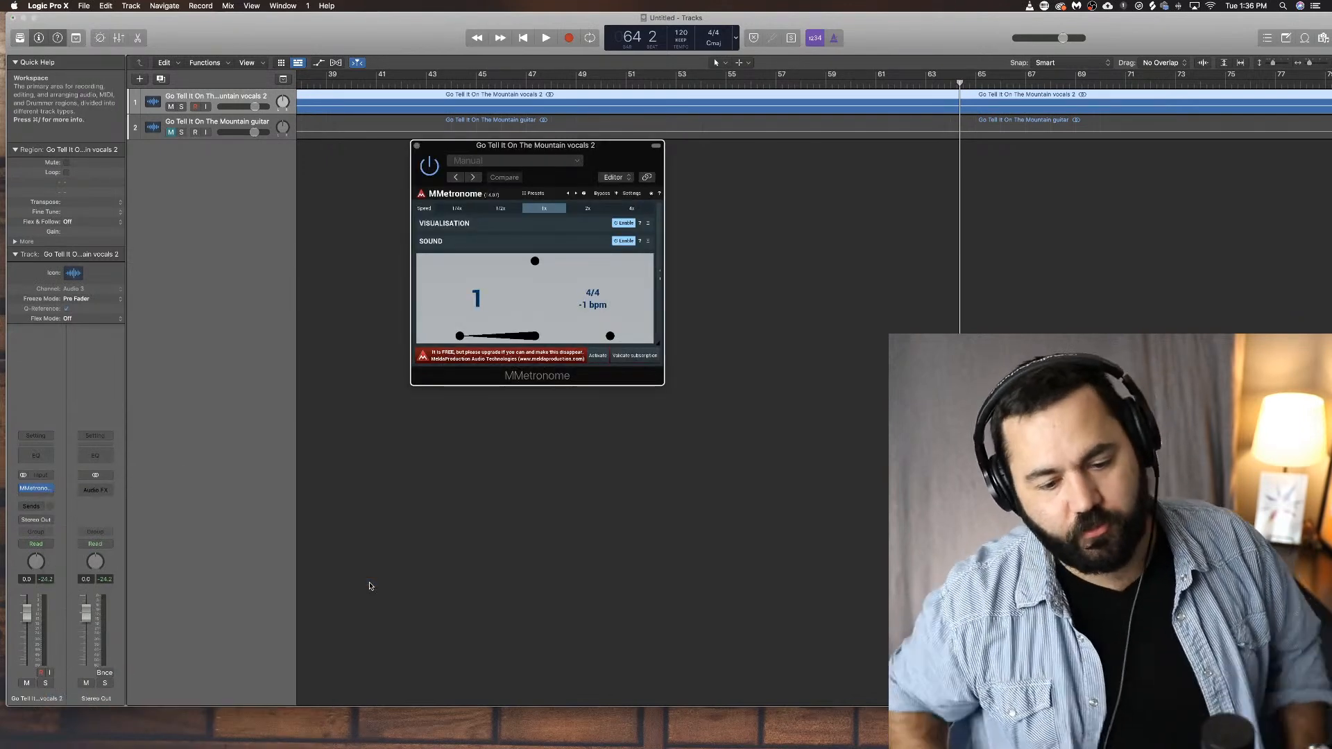
Step: Play the vocals briefly from about bar 64 to examine MMetronome's beat display, stop playback, and close the plug-in window
key("space")
key("space")
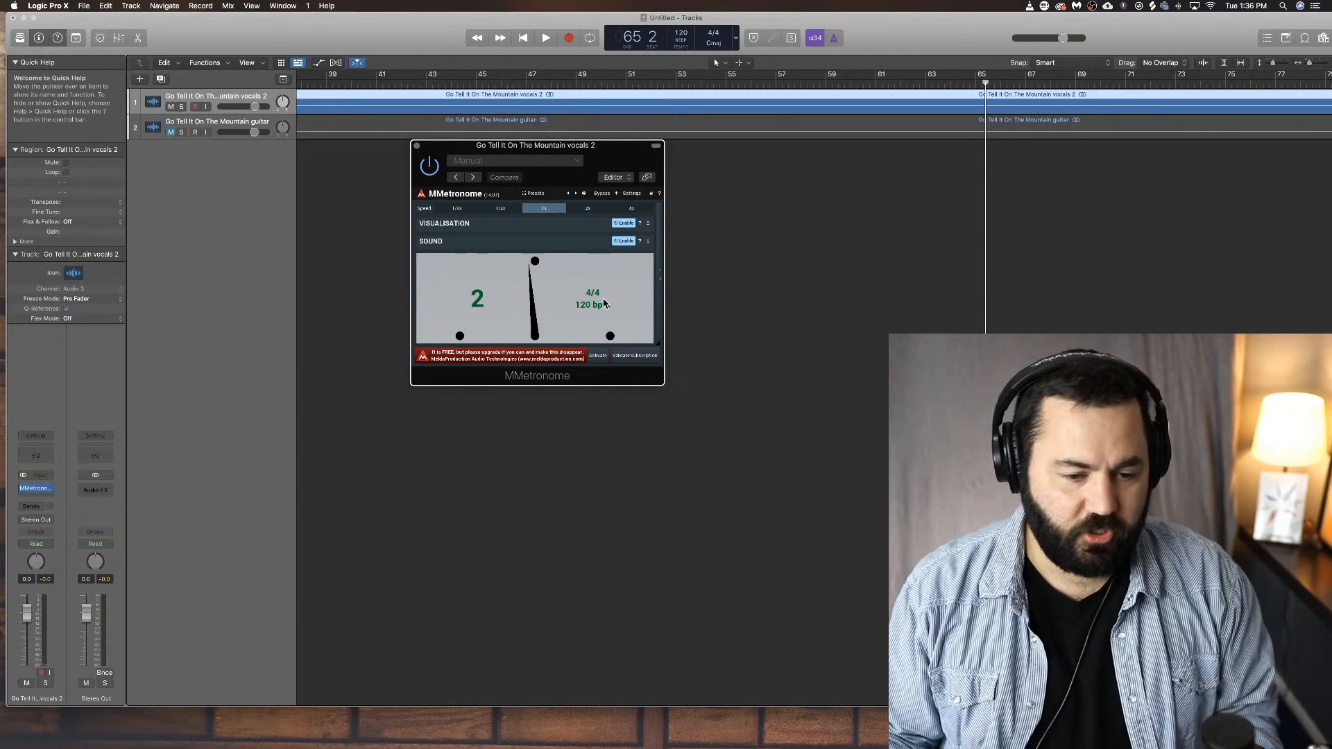
key("space")
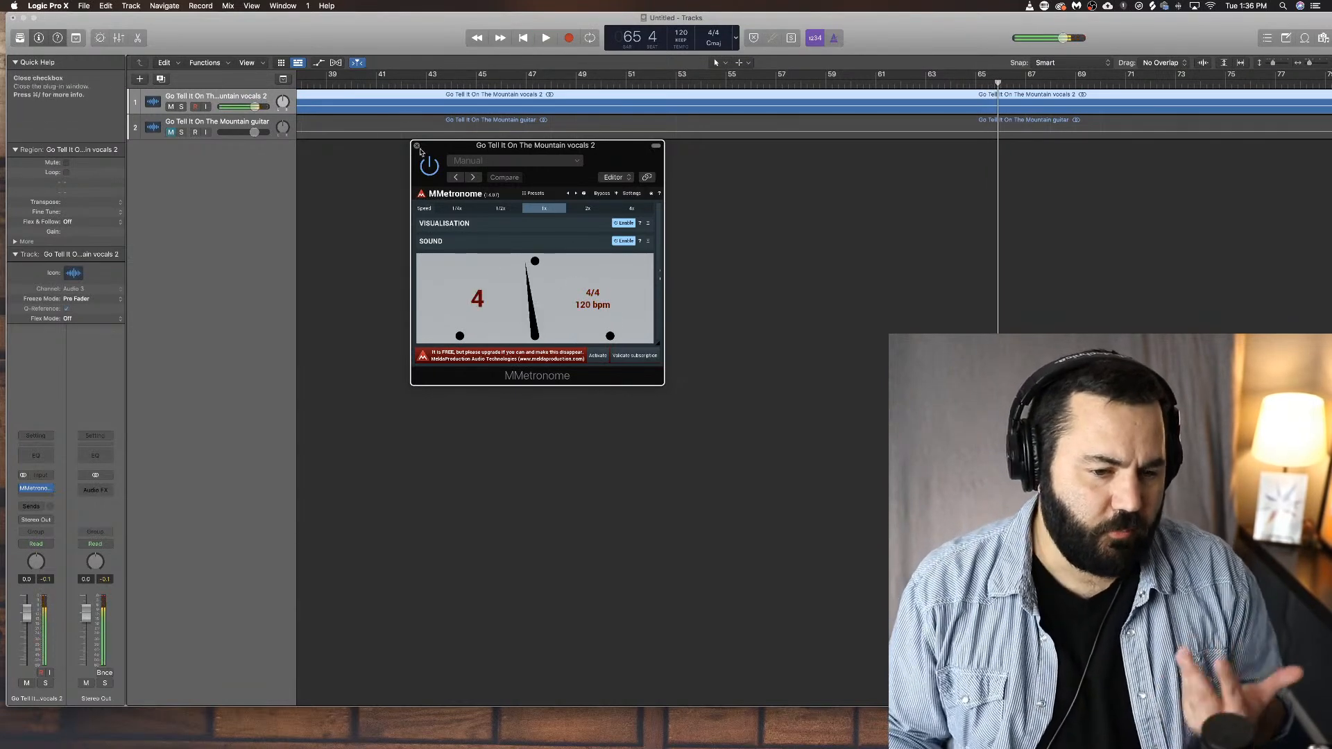
left_click(417, 146)
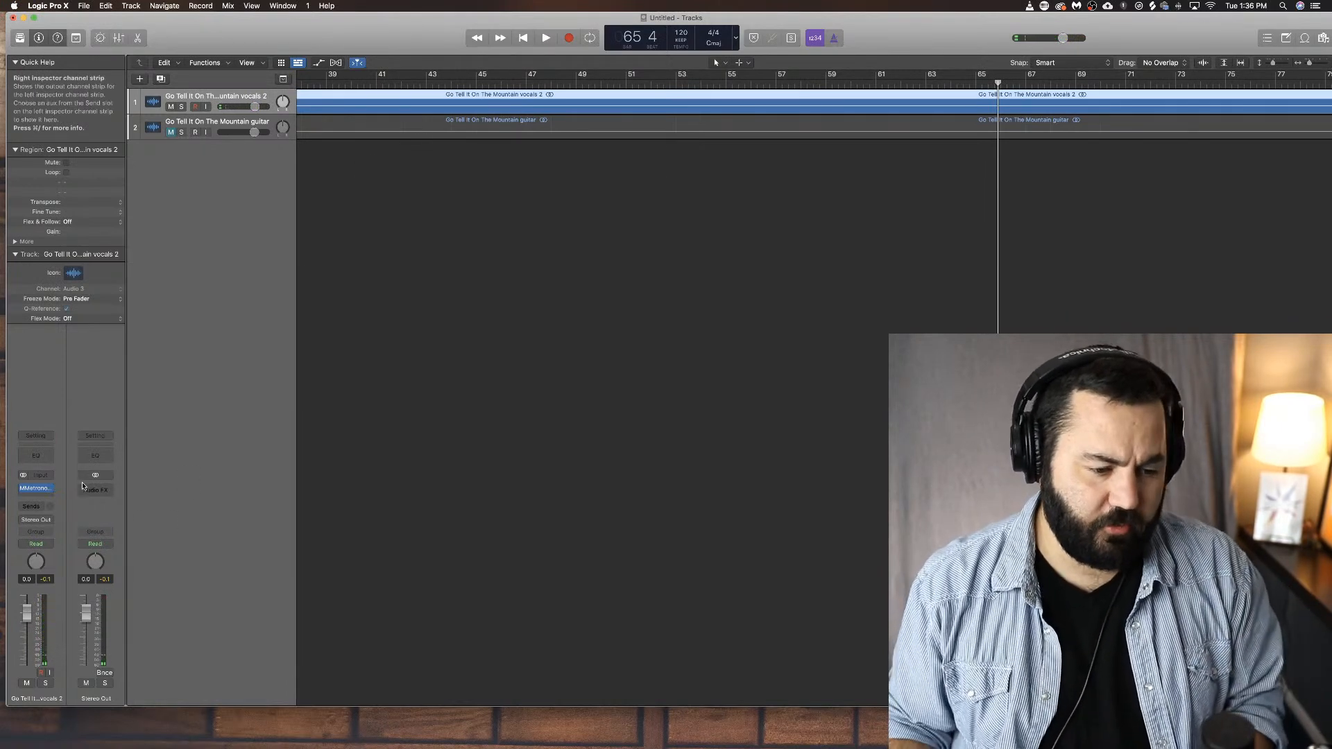
Step: Replace the MMetronome insert on the vocals track with MeldaProduction's MNoiseGenerator
left_click(50, 491)
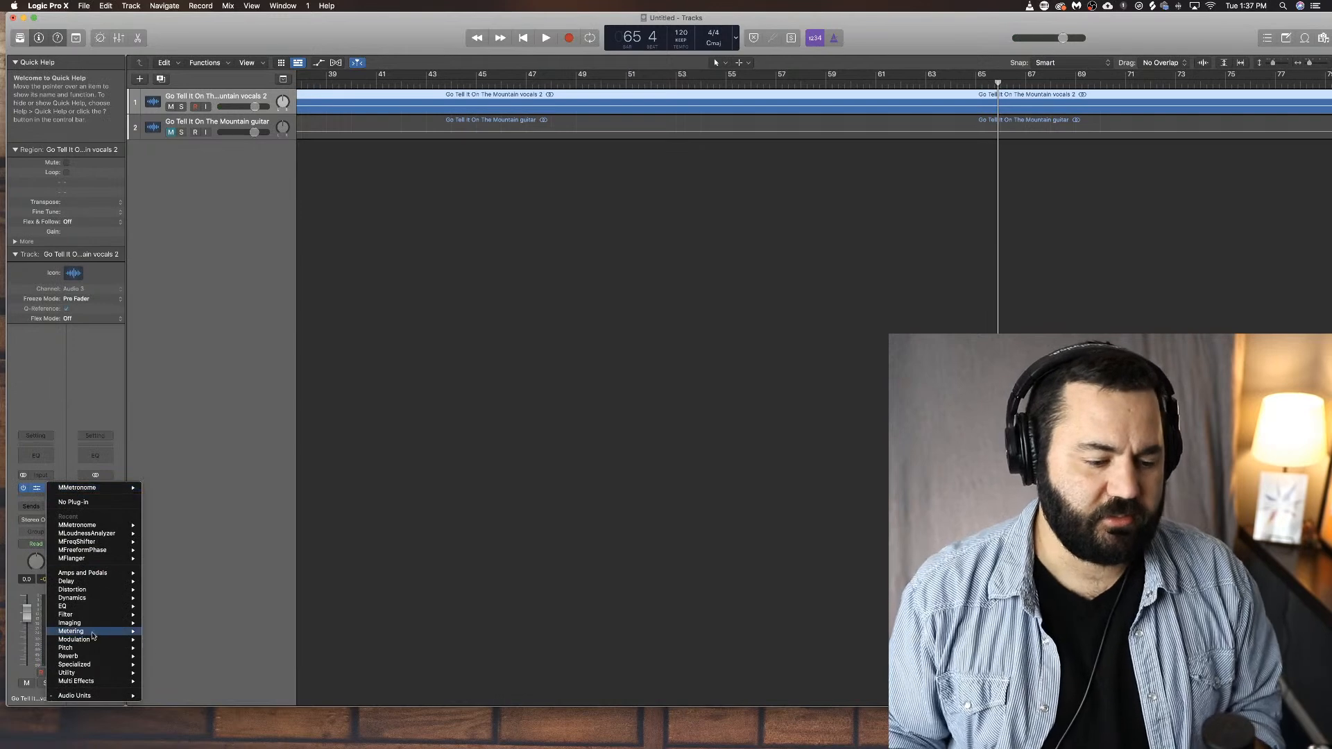
mouse_move(114, 697)
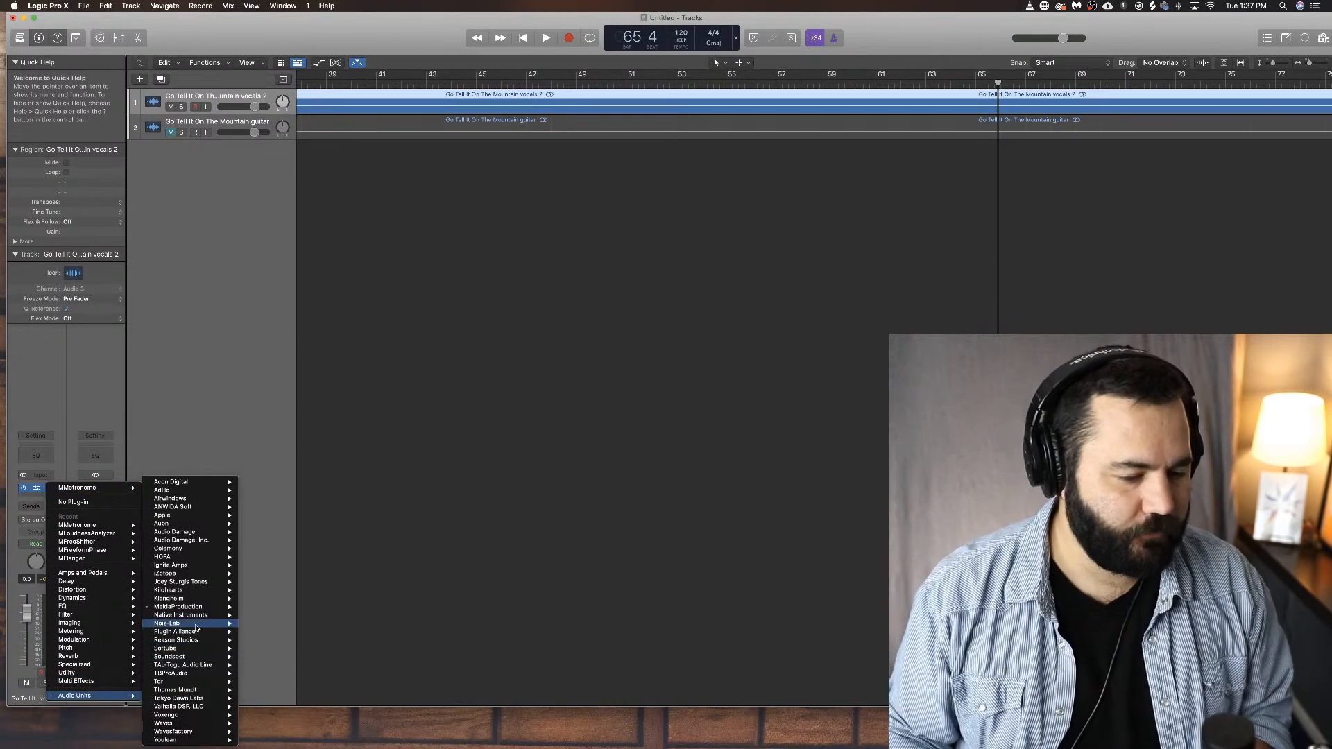
mouse_move(205, 607)
mouse_move(303, 590)
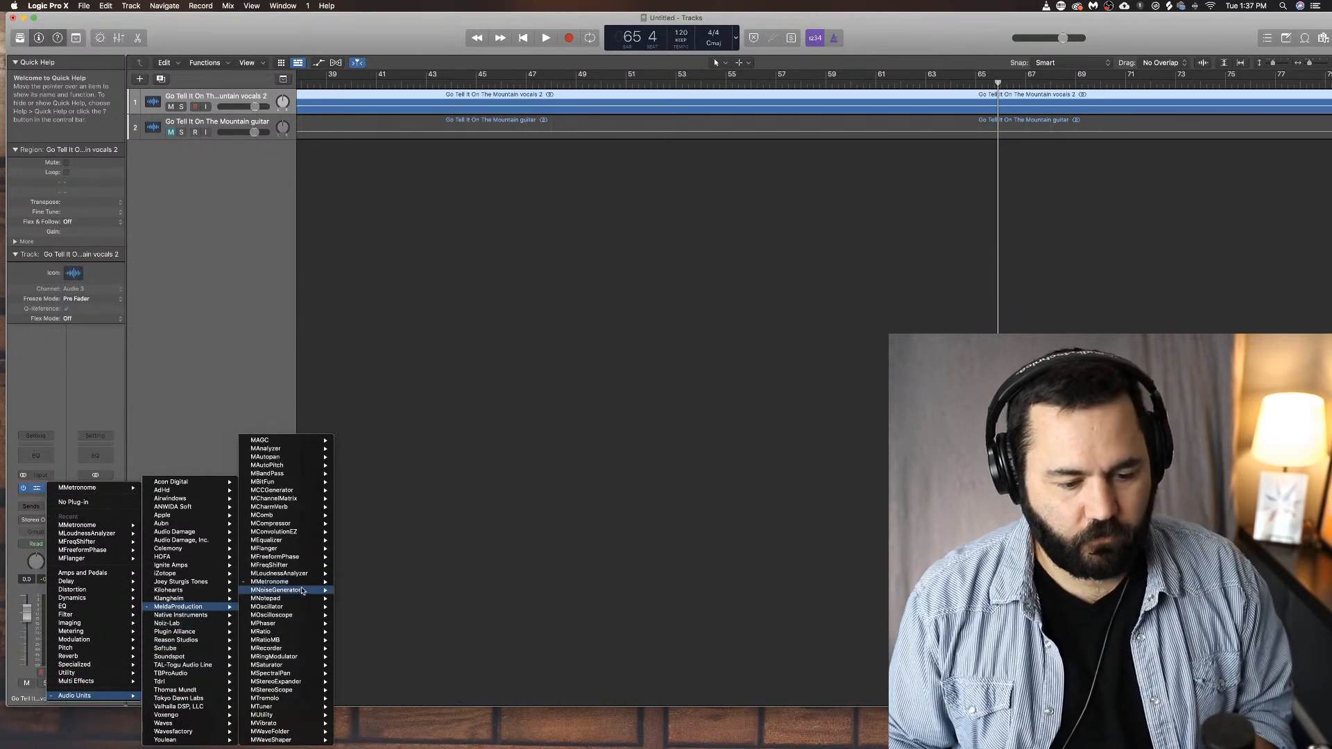
left_click(357, 591)
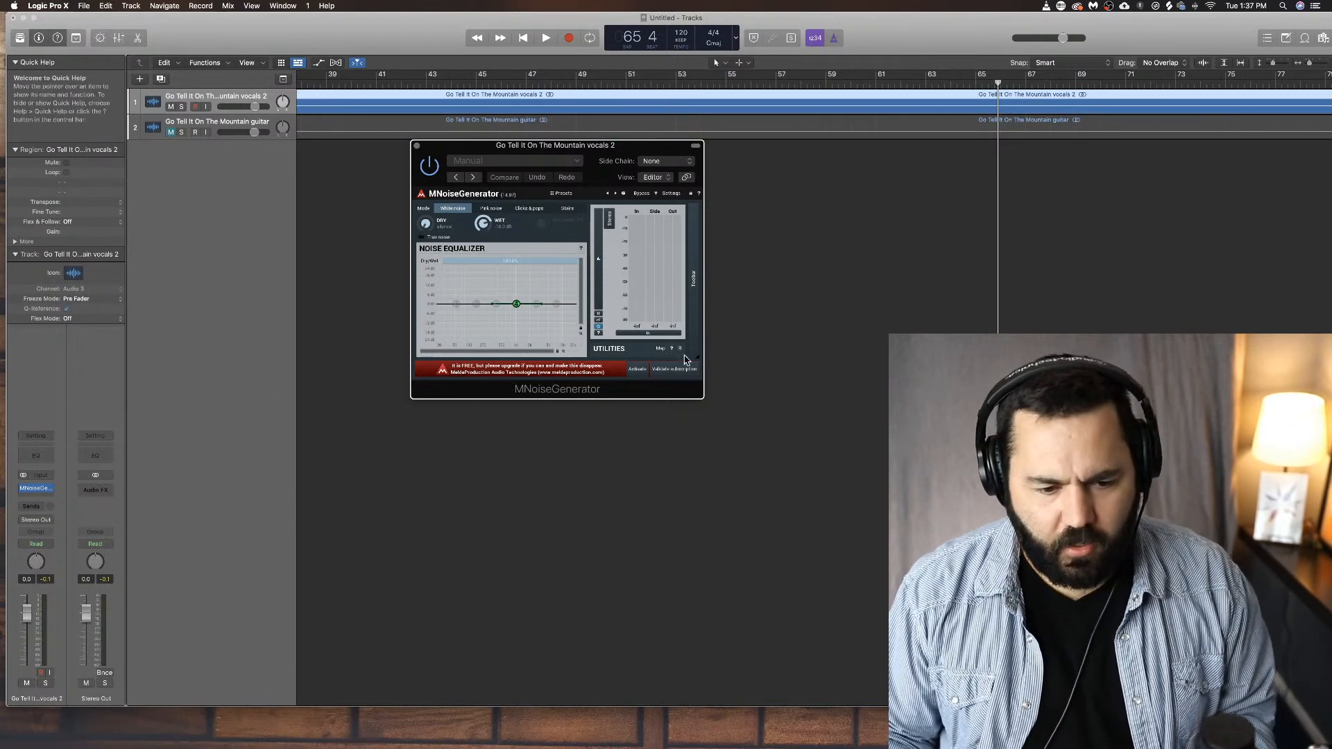
Step: Audition the vocals through MNoiseGenerator in white noise mode and close the plug-in window
left_click(517, 304)
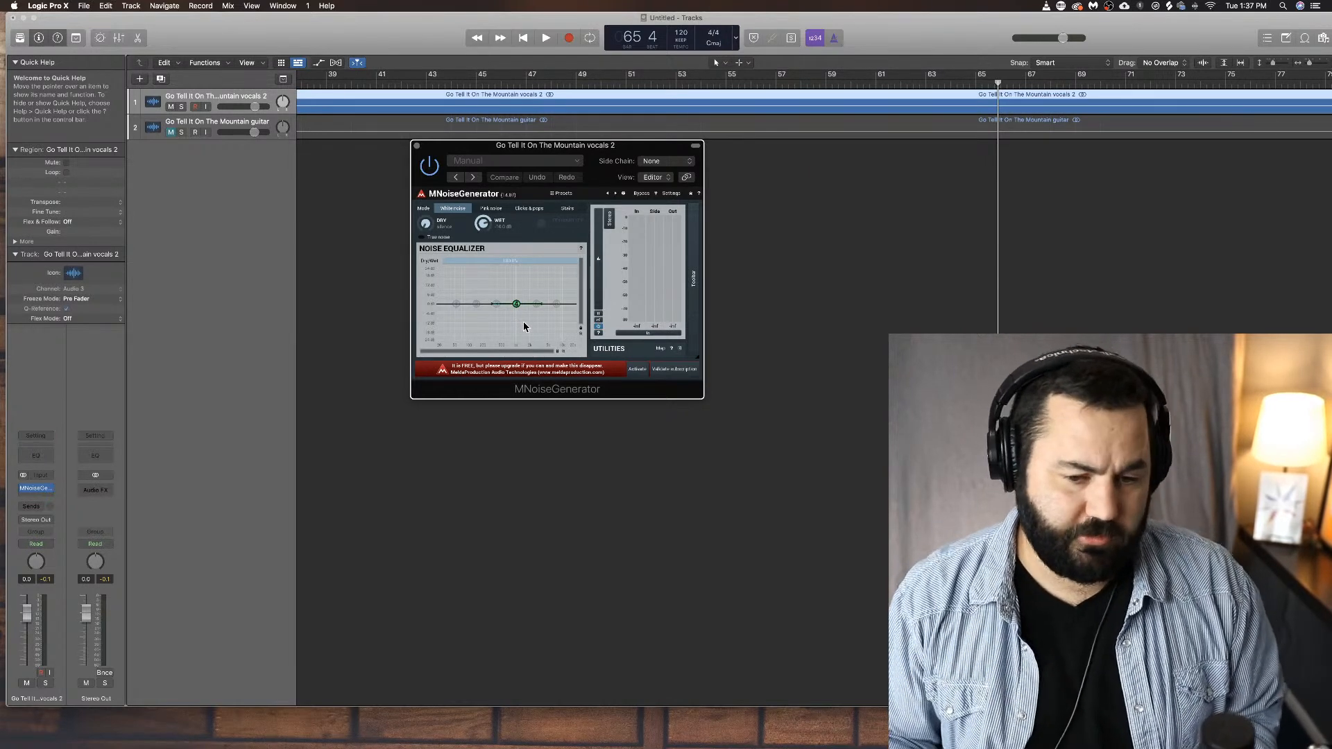
scroll(809, 134, "right", 5)
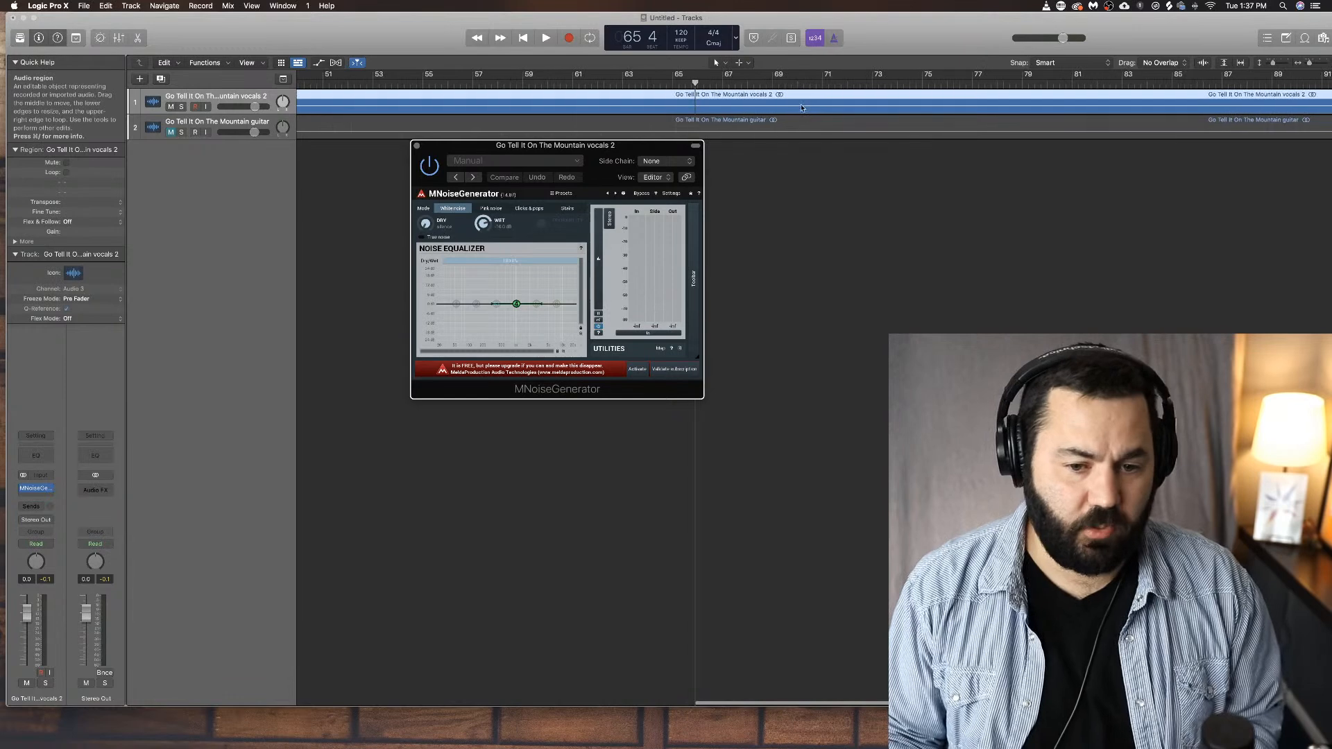
key("space")
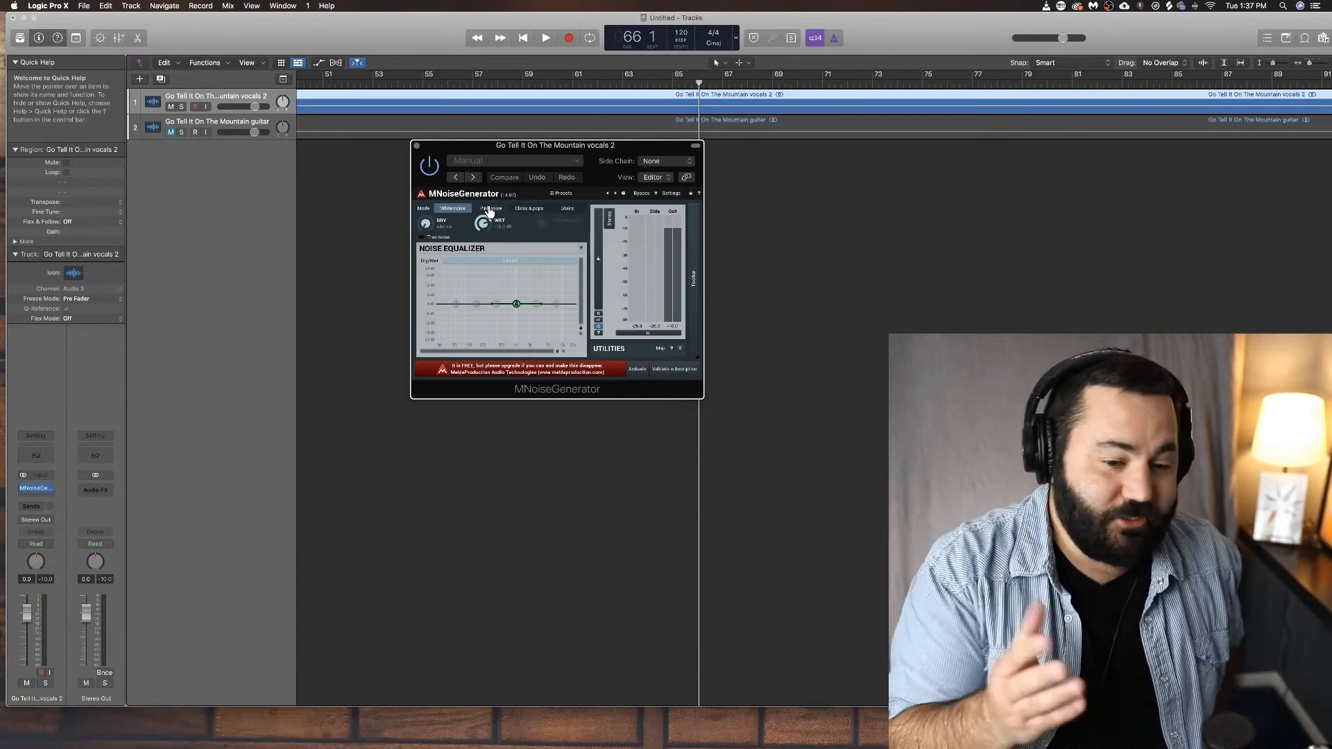
left_click(417, 148)
Step: Replace MNoiseGenerator on the vocals track with the stereo version of MeldaProduction's MNotepad
left_click(53, 489)
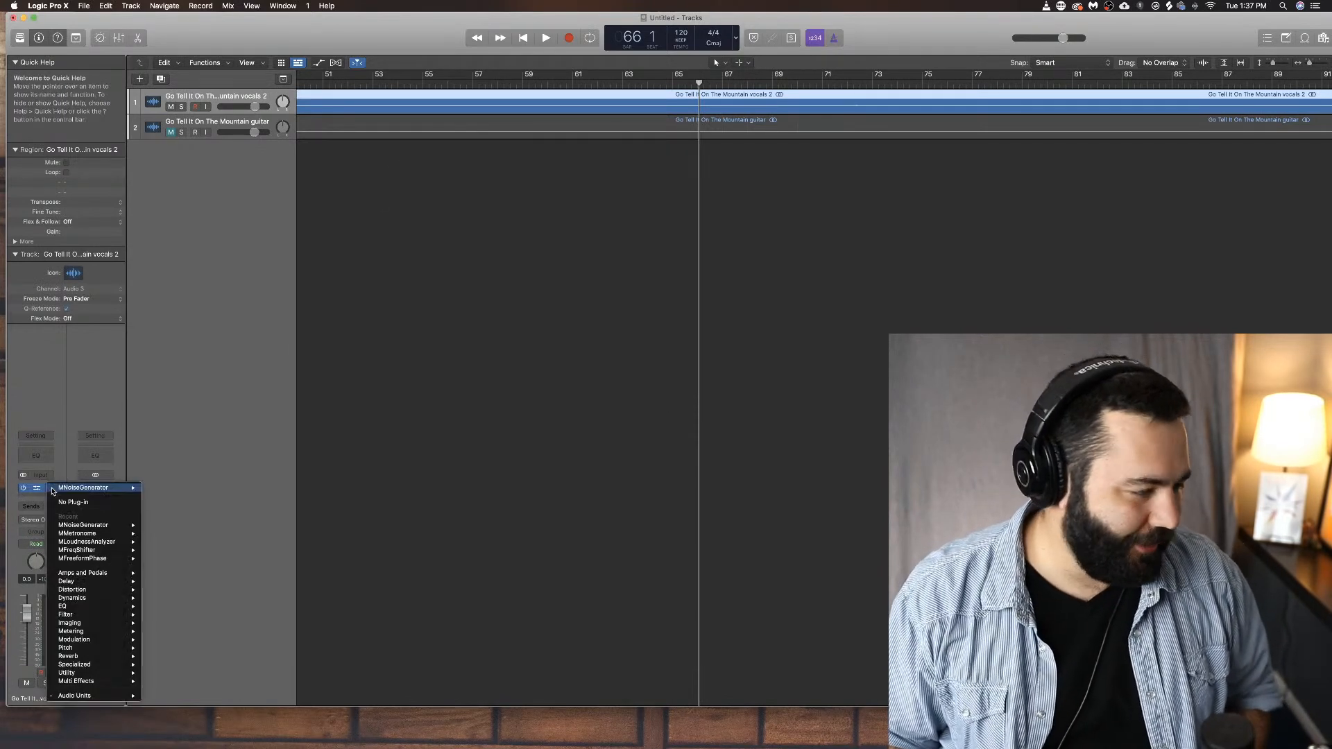
mouse_move(104, 696)
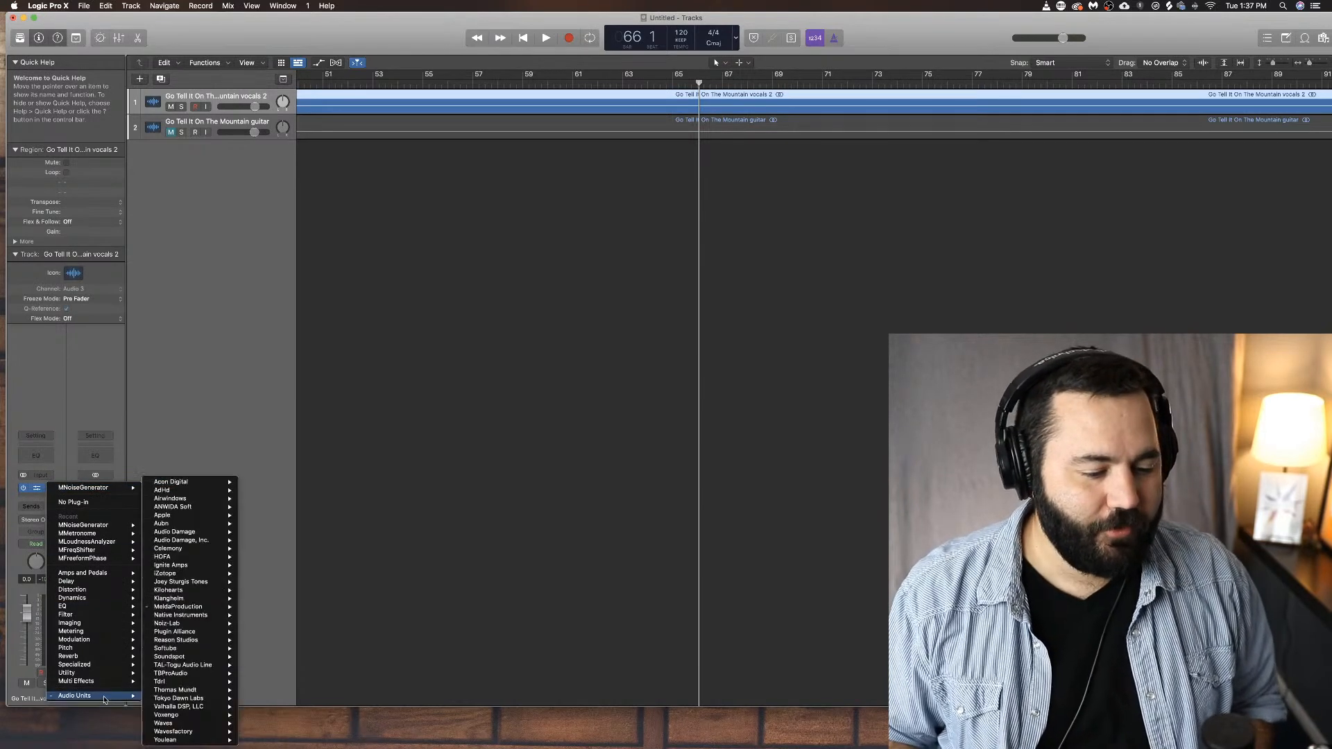
mouse_move(208, 607)
mouse_move(319, 599)
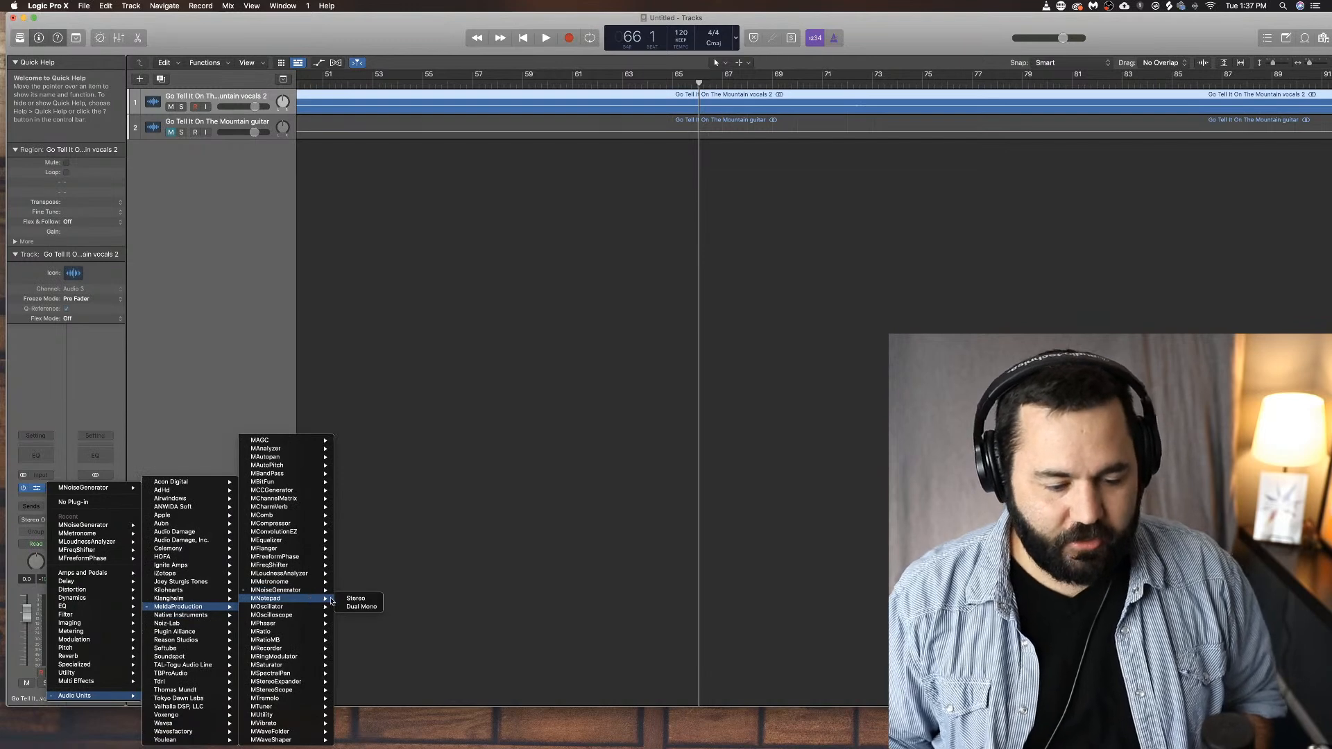
left_click(357, 599)
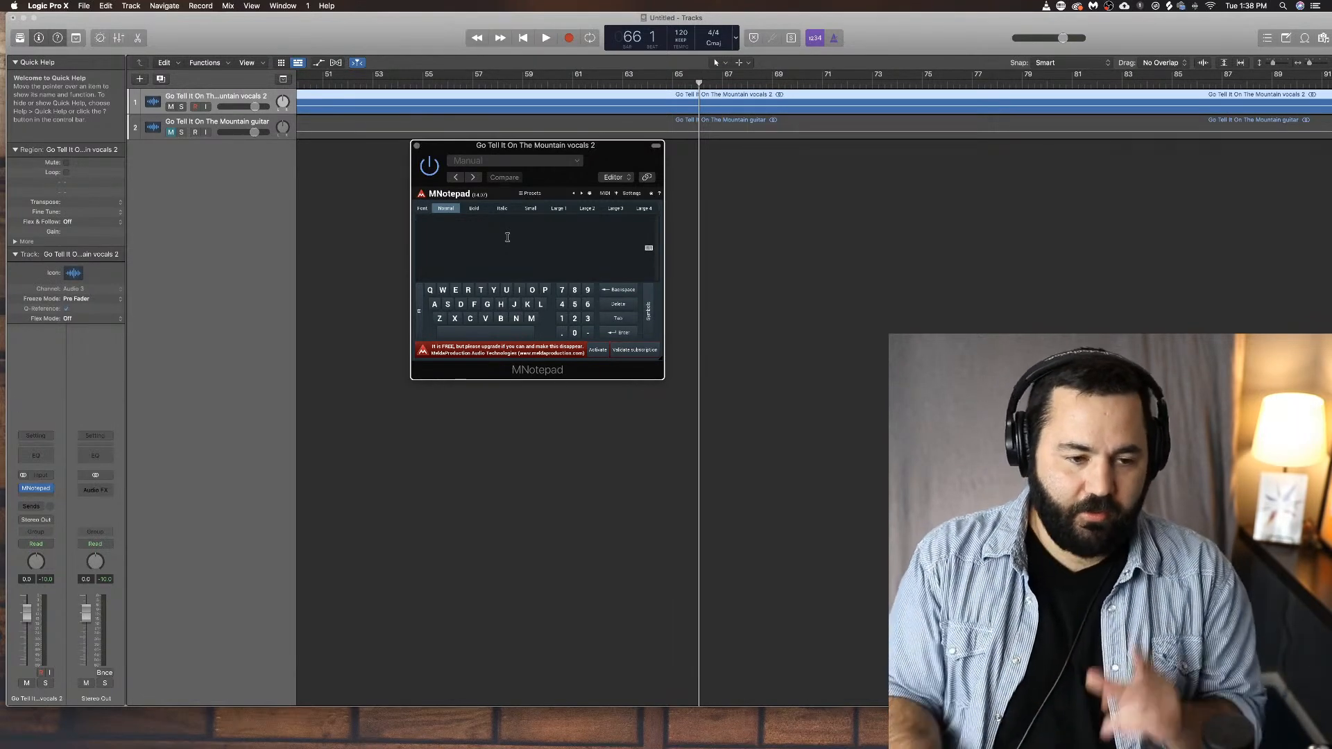
Step: Try out the note "you sound terrible" in MNotepad, clearing the text before closing the plug-in window
type("you sound")
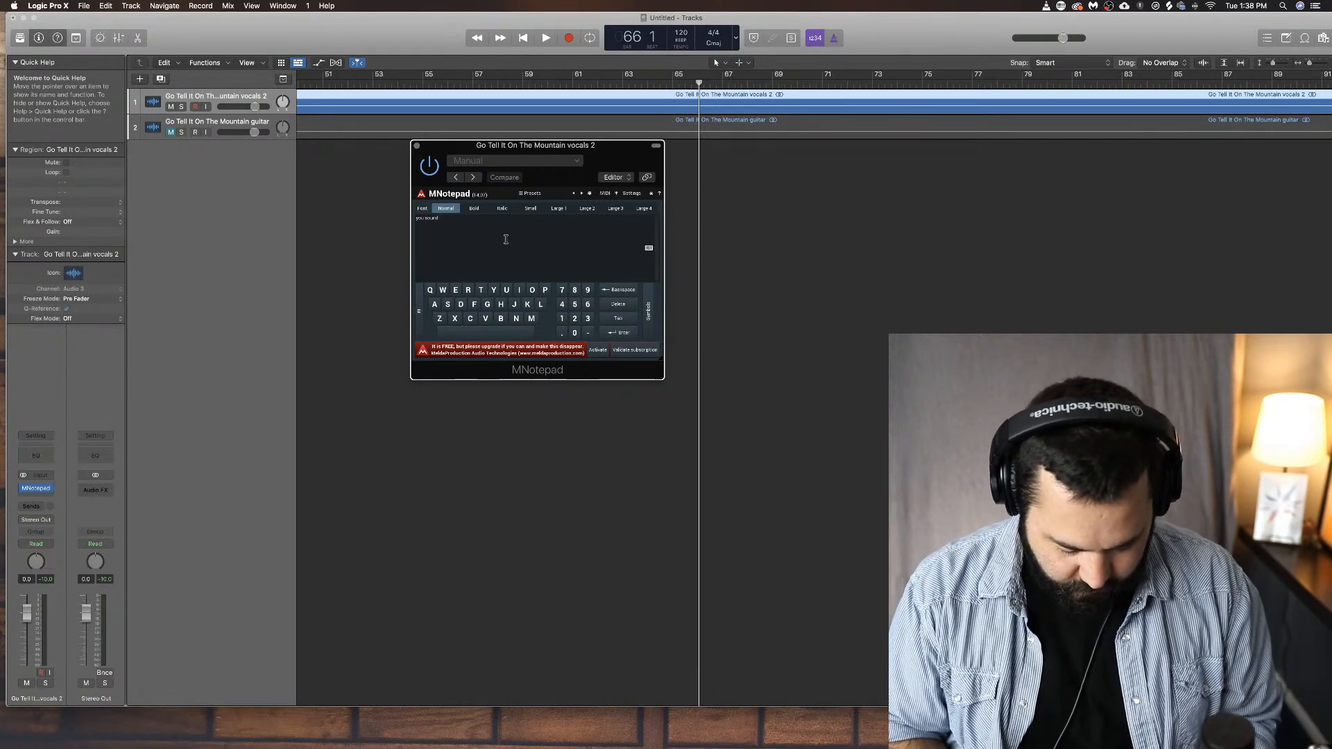
type(" terrible")
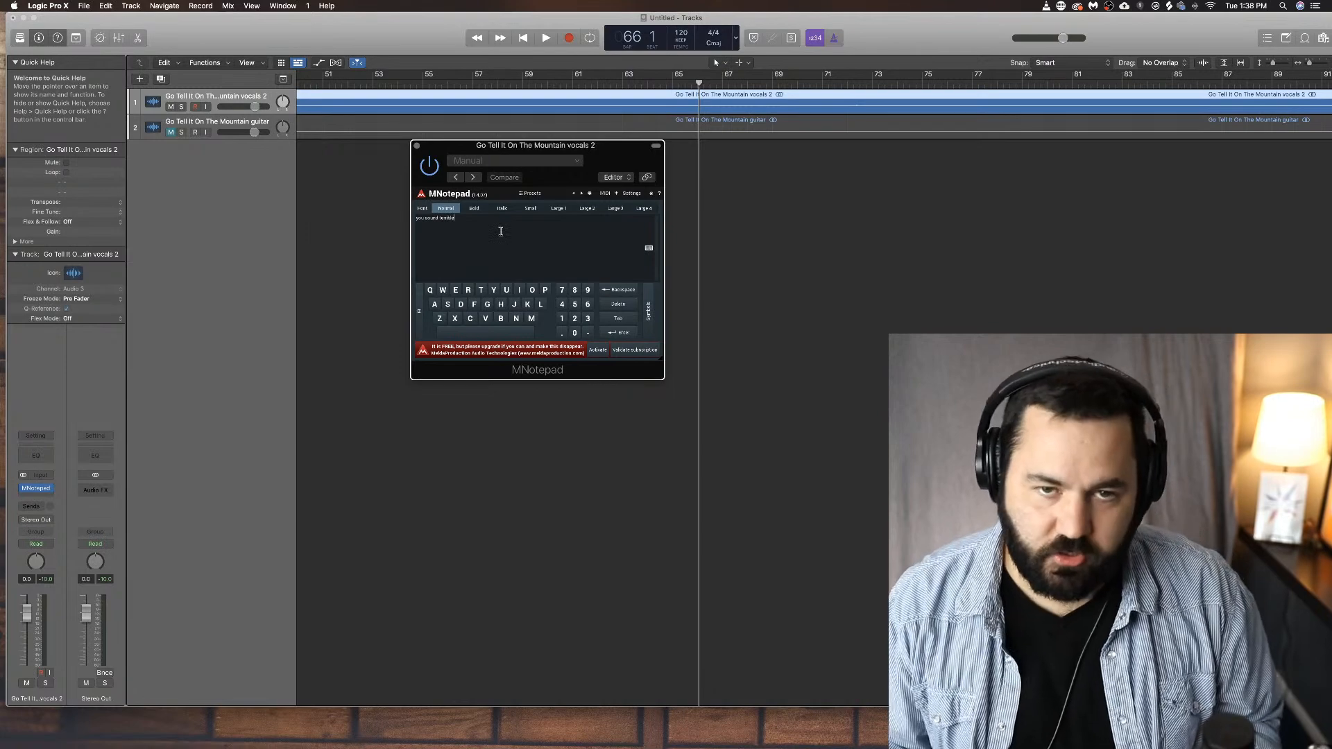
left_click_drag(468, 219, 416, 220)
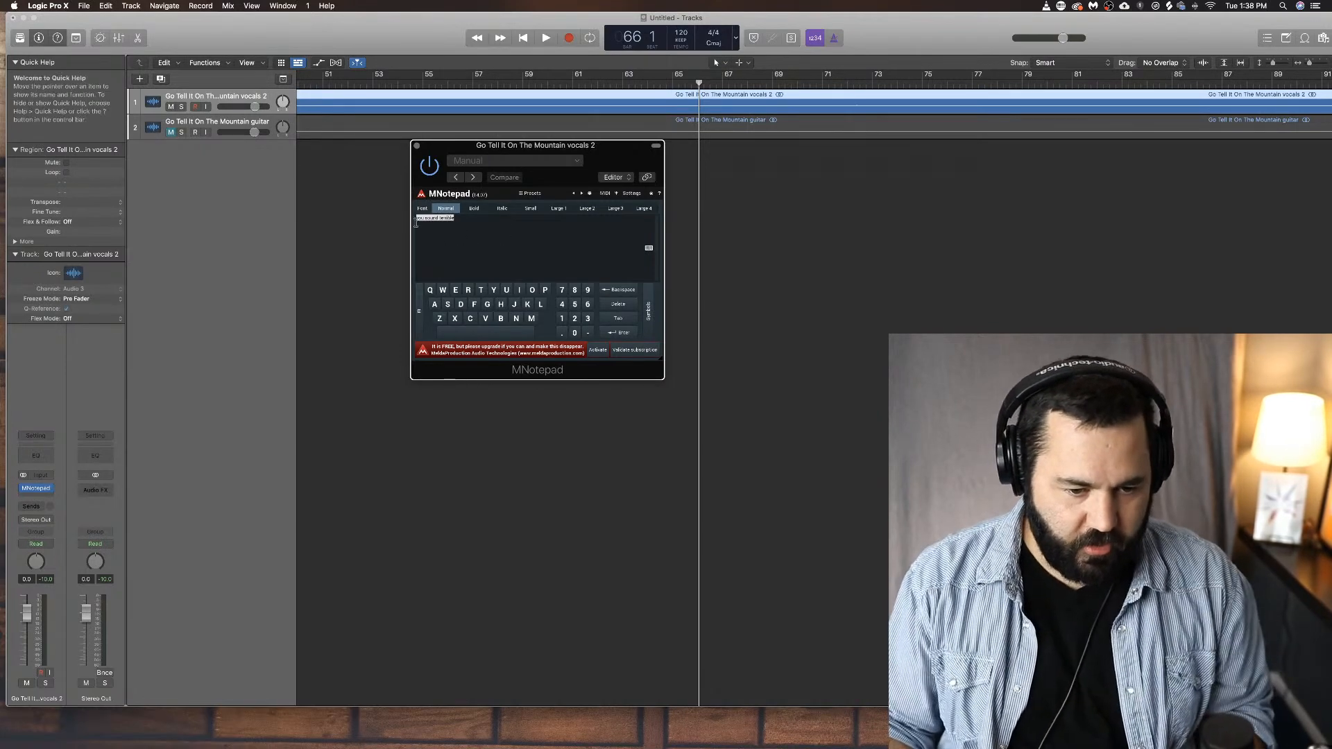
key("BackSpace")
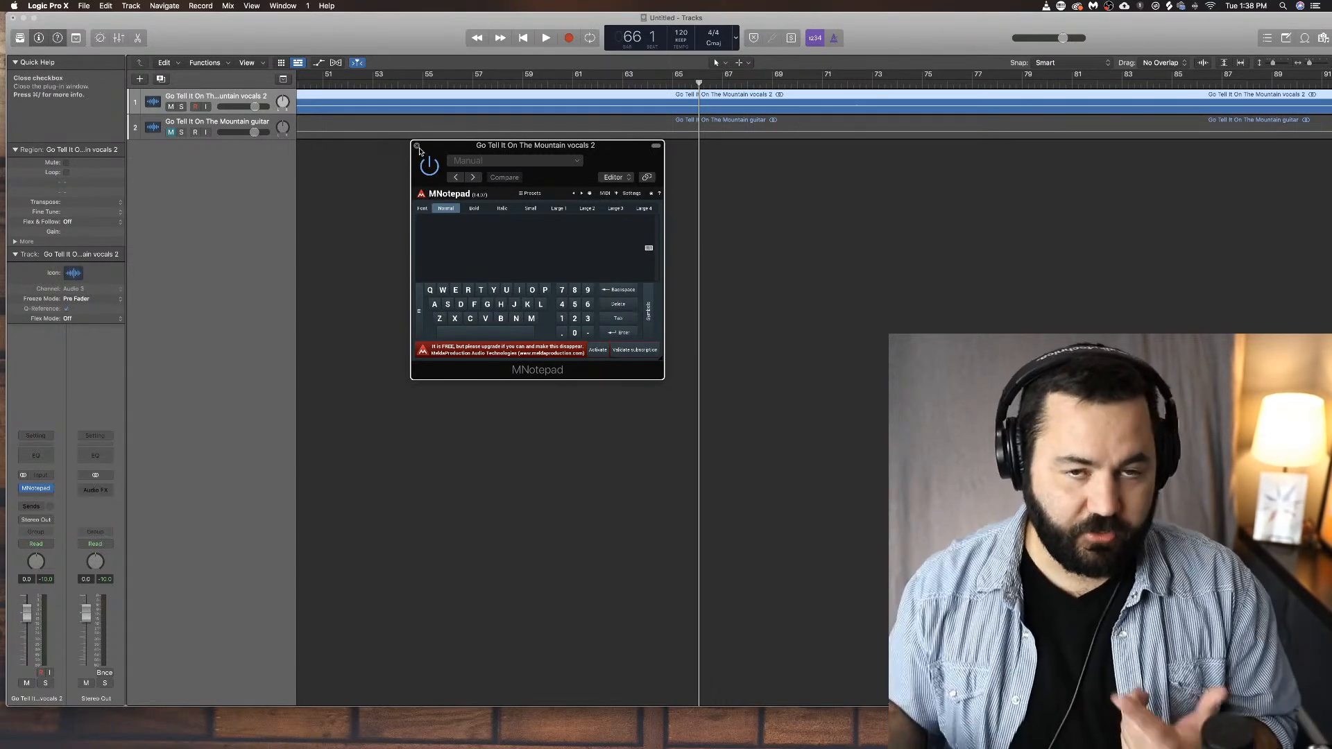
left_click(417, 147)
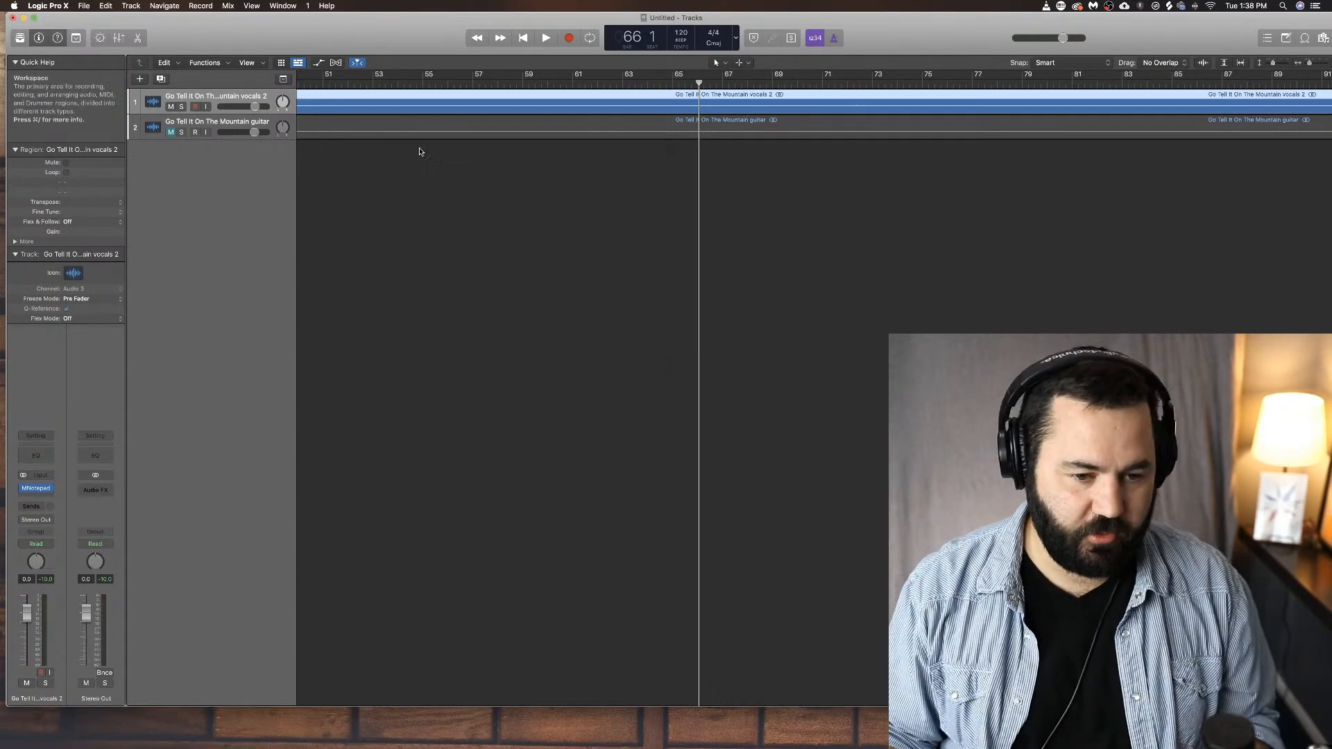
left_click(48, 490)
mouse_move(84, 695)
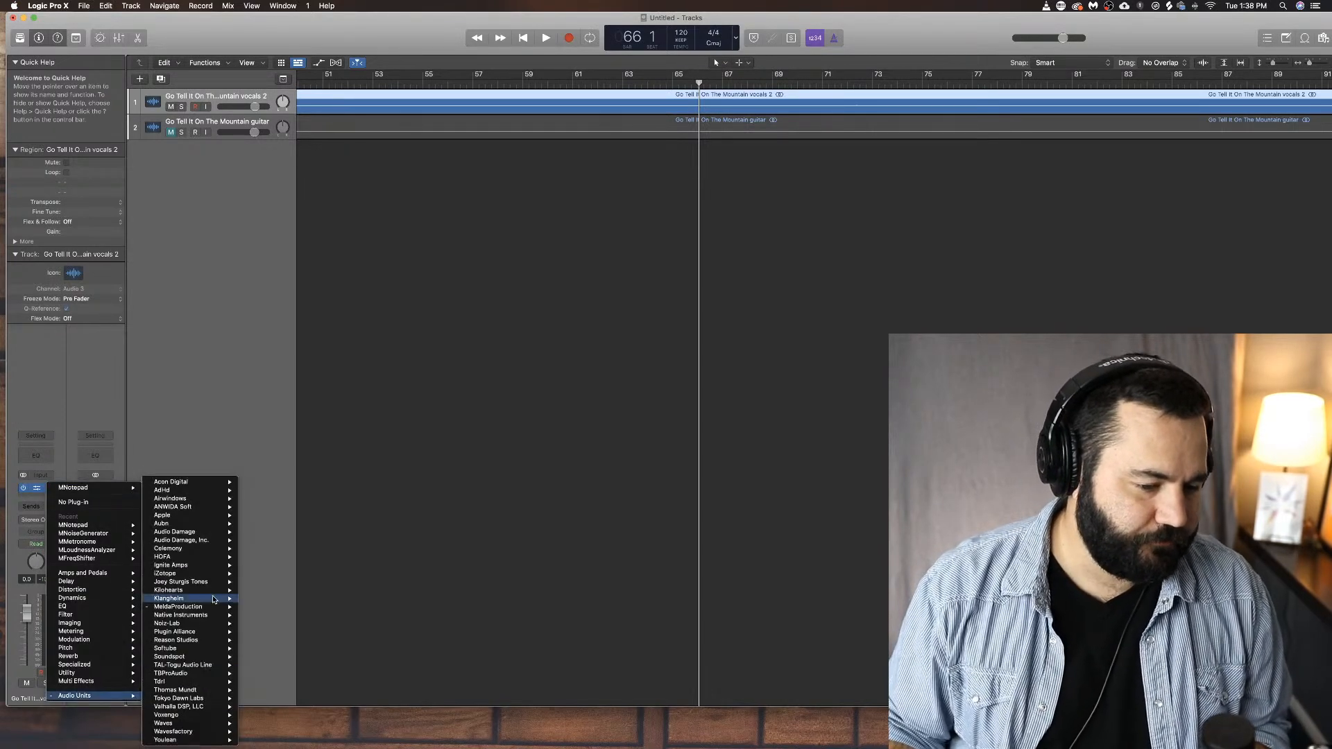
mouse_move(220, 574)
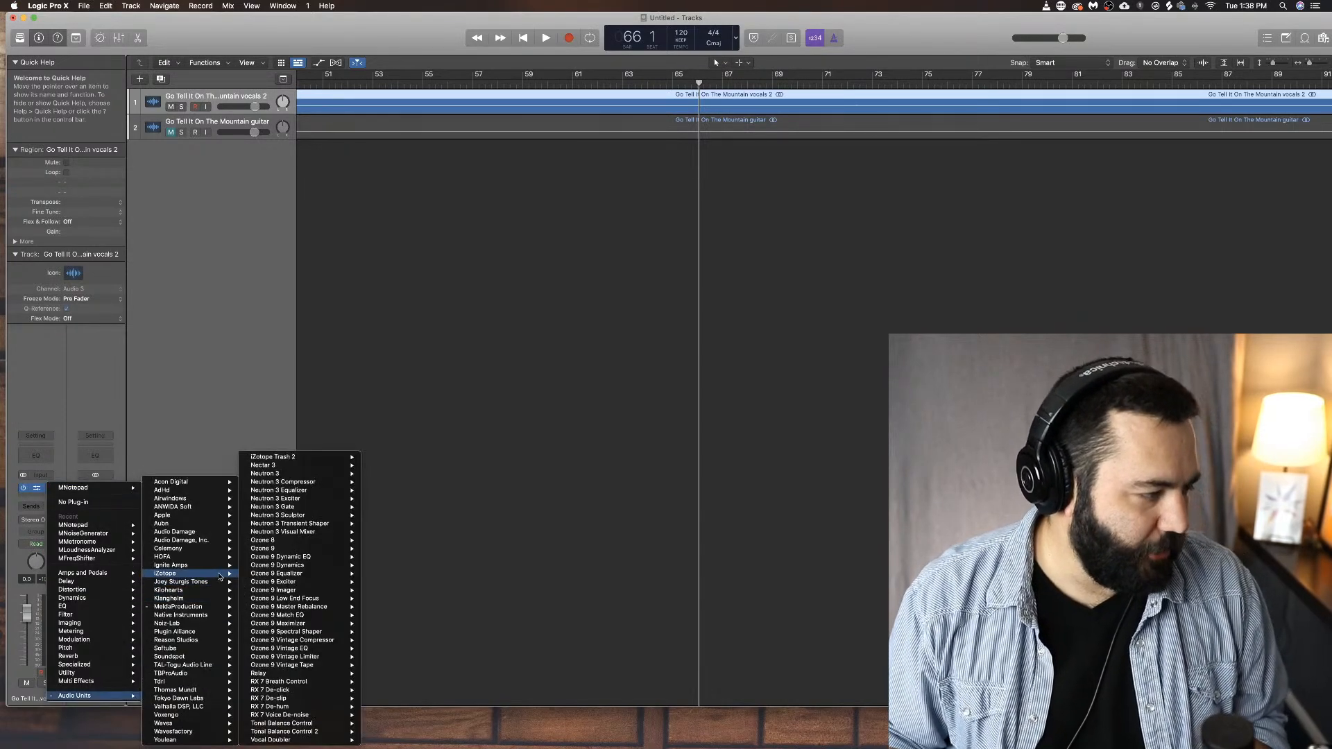
left_click(545, 551)
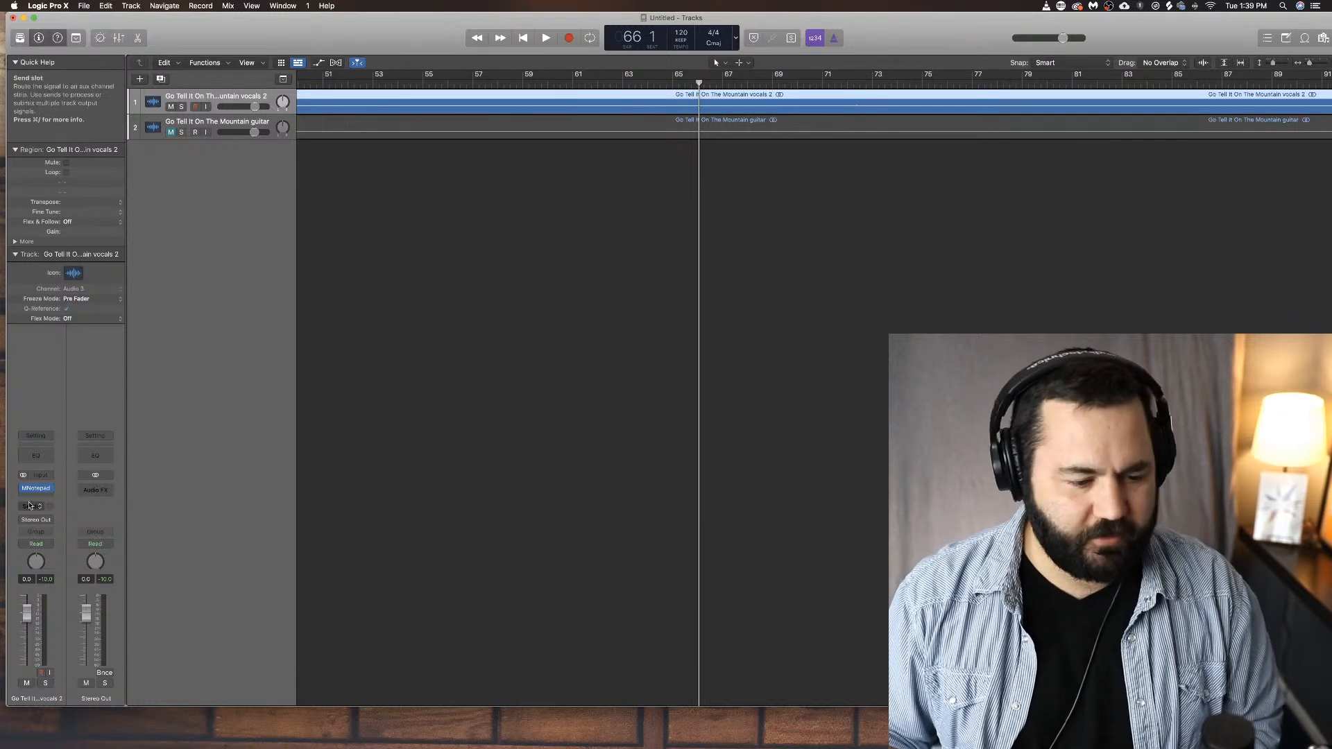
Step: Replace MNotepad on the vocals track with MeldaProduction's MOscillator
left_click(50, 489)
mouse_move(90, 696)
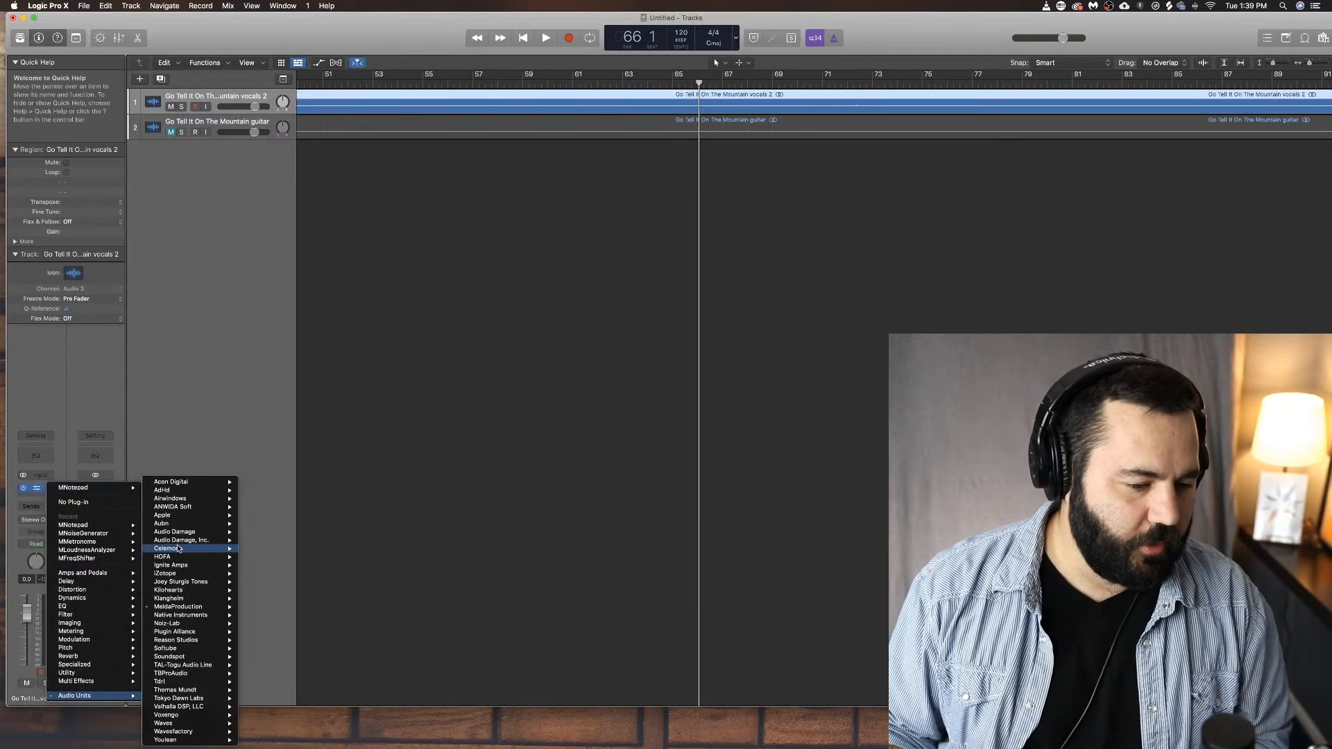
mouse_move(217, 610)
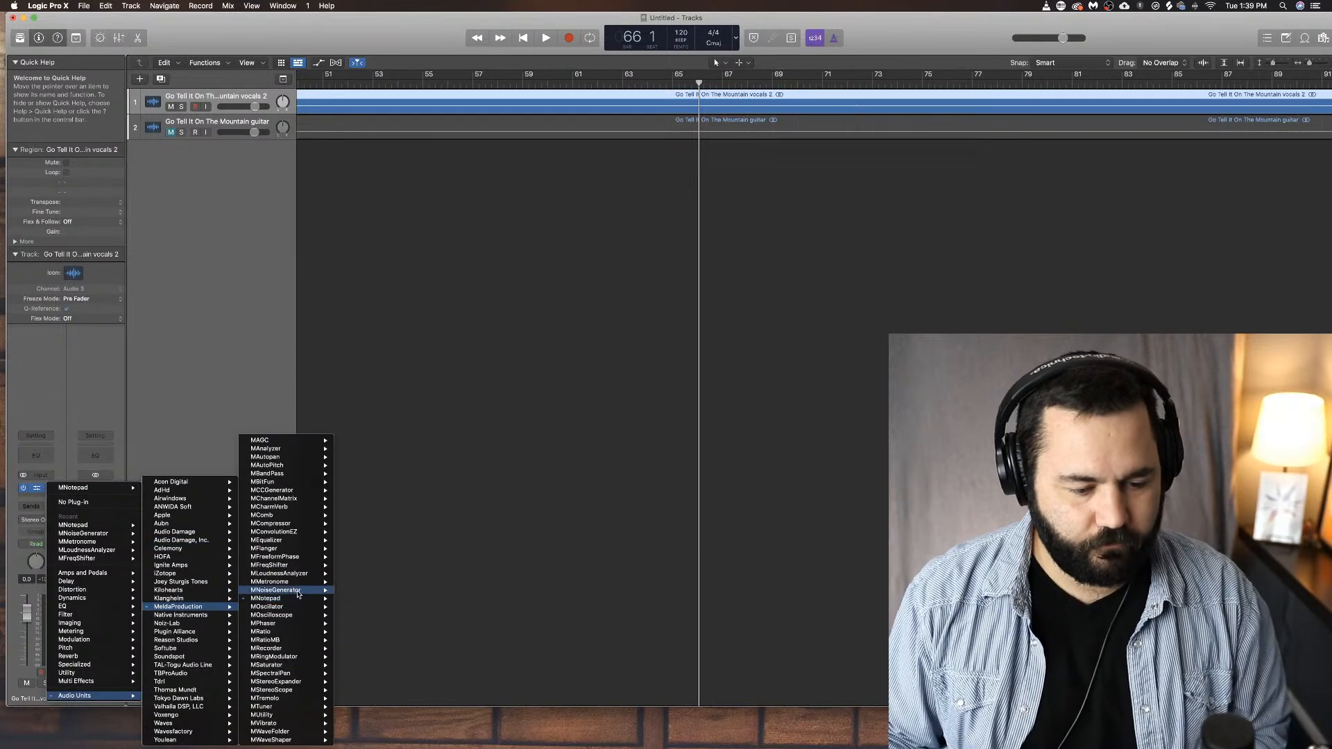
mouse_move(305, 607)
left_click(351, 607)
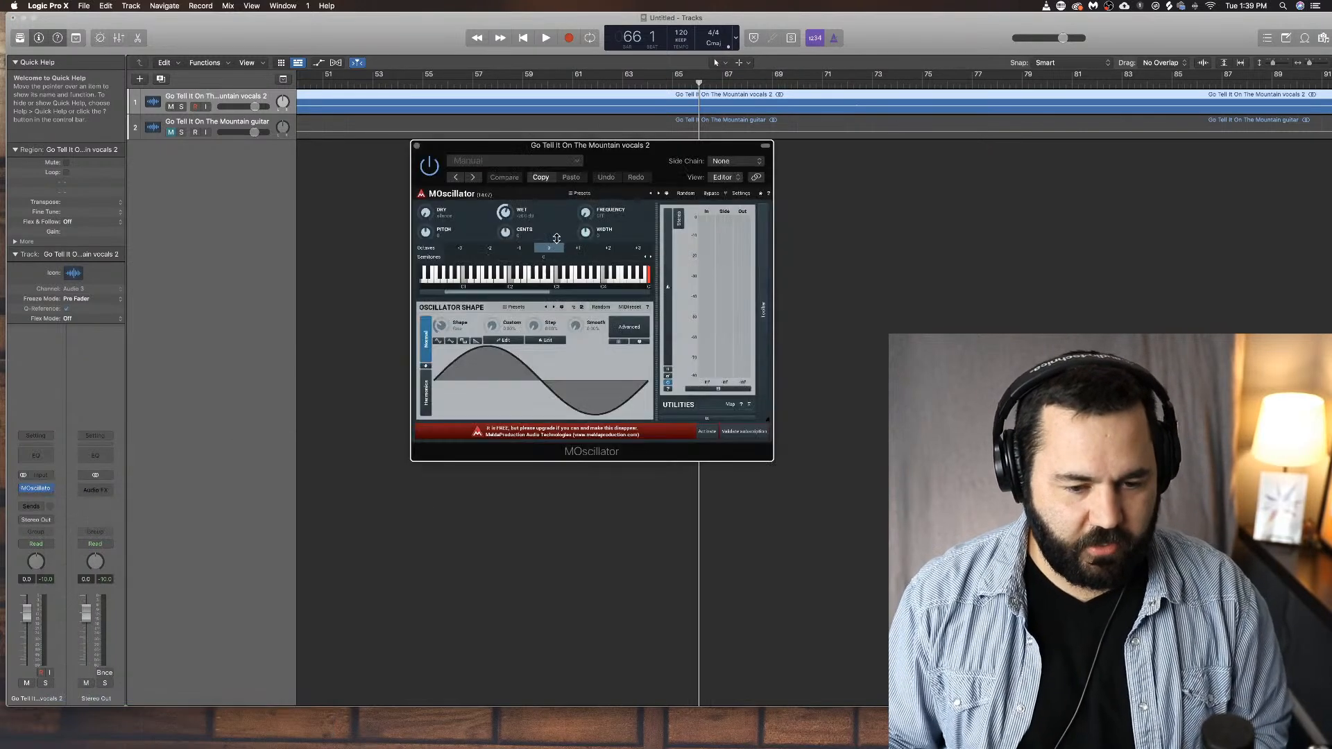
Step: Audition the vocals through MOscillator at different notes picked on its keyboard, and close the plug-in window
key("space")
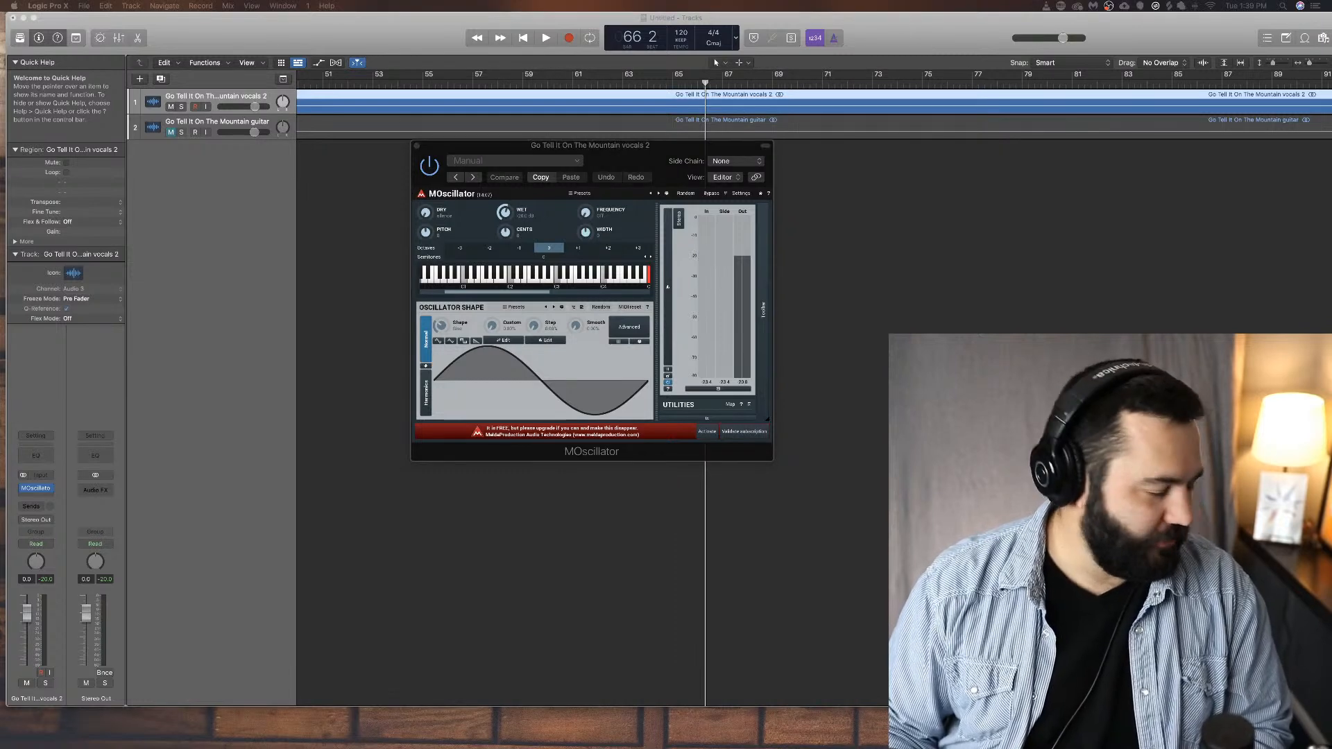
left_click(661, 158)
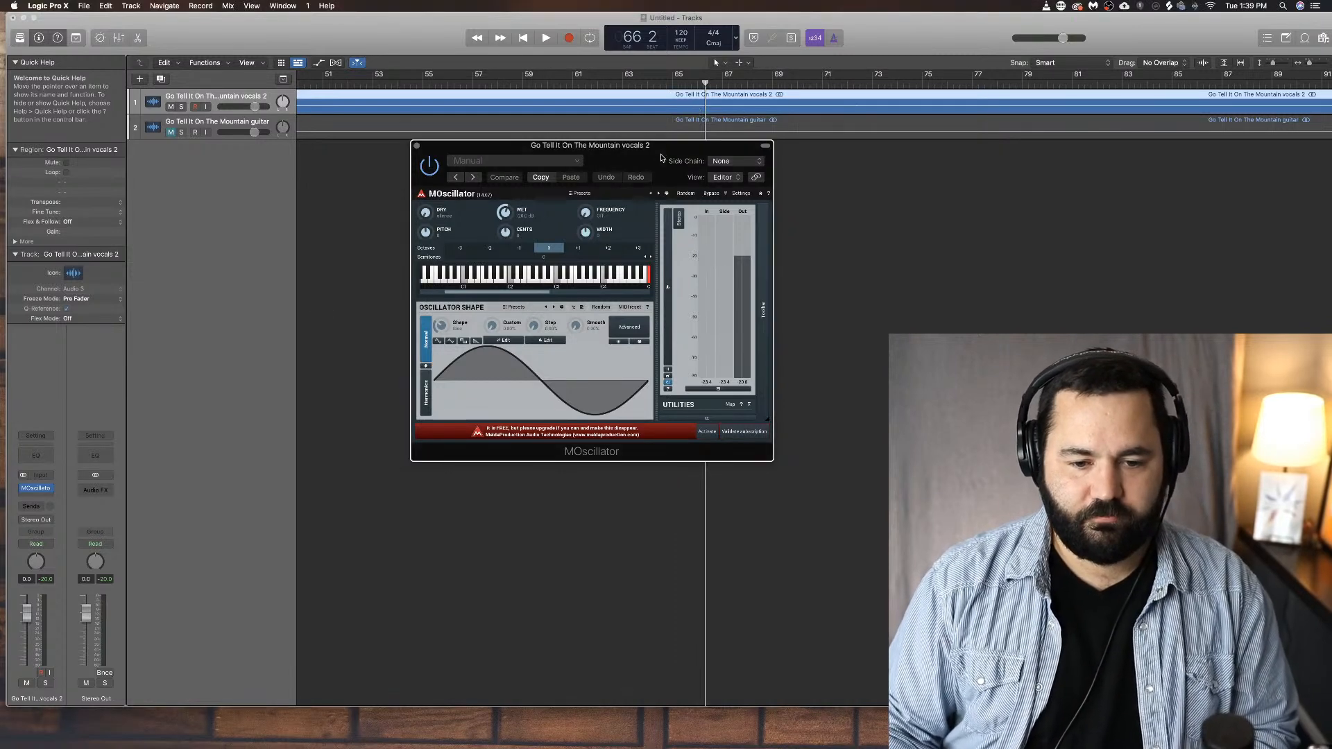
key("space")
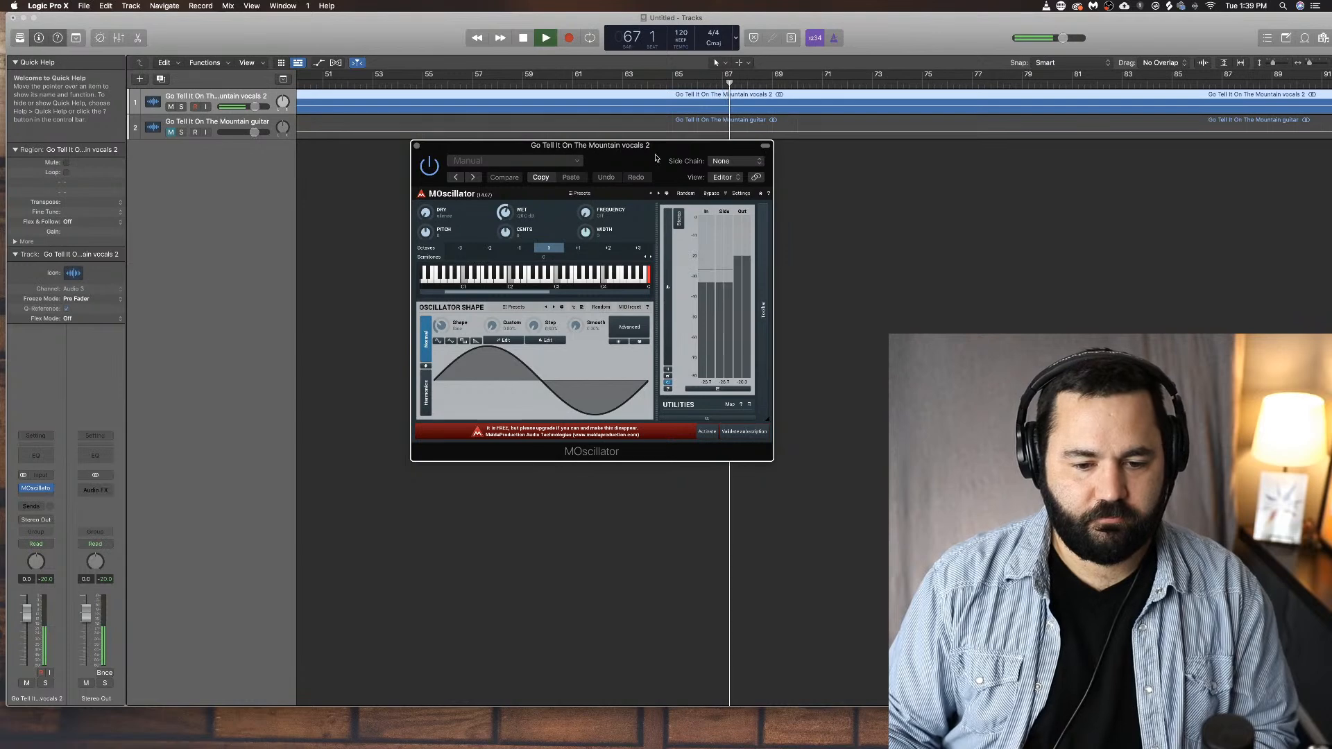
key("space")
left_click(543, 278)
key("space")
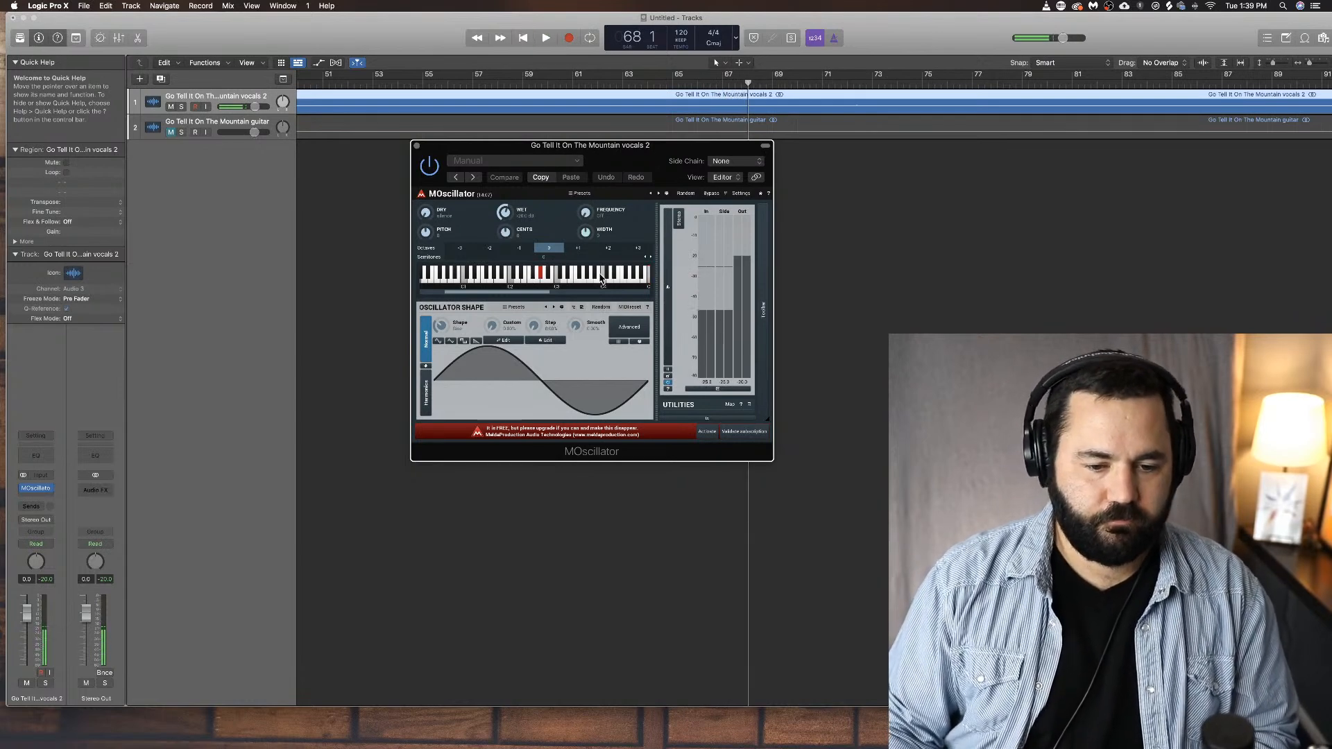
key("space")
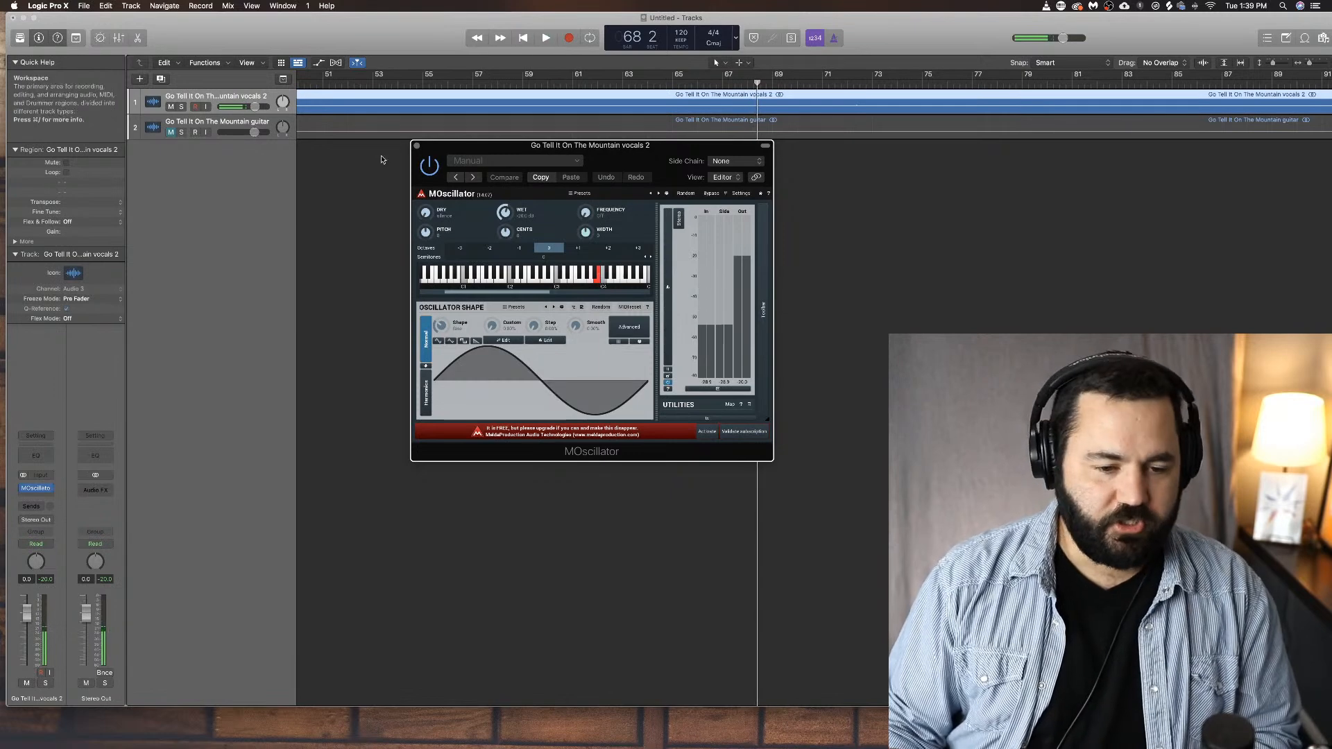
left_click(417, 145)
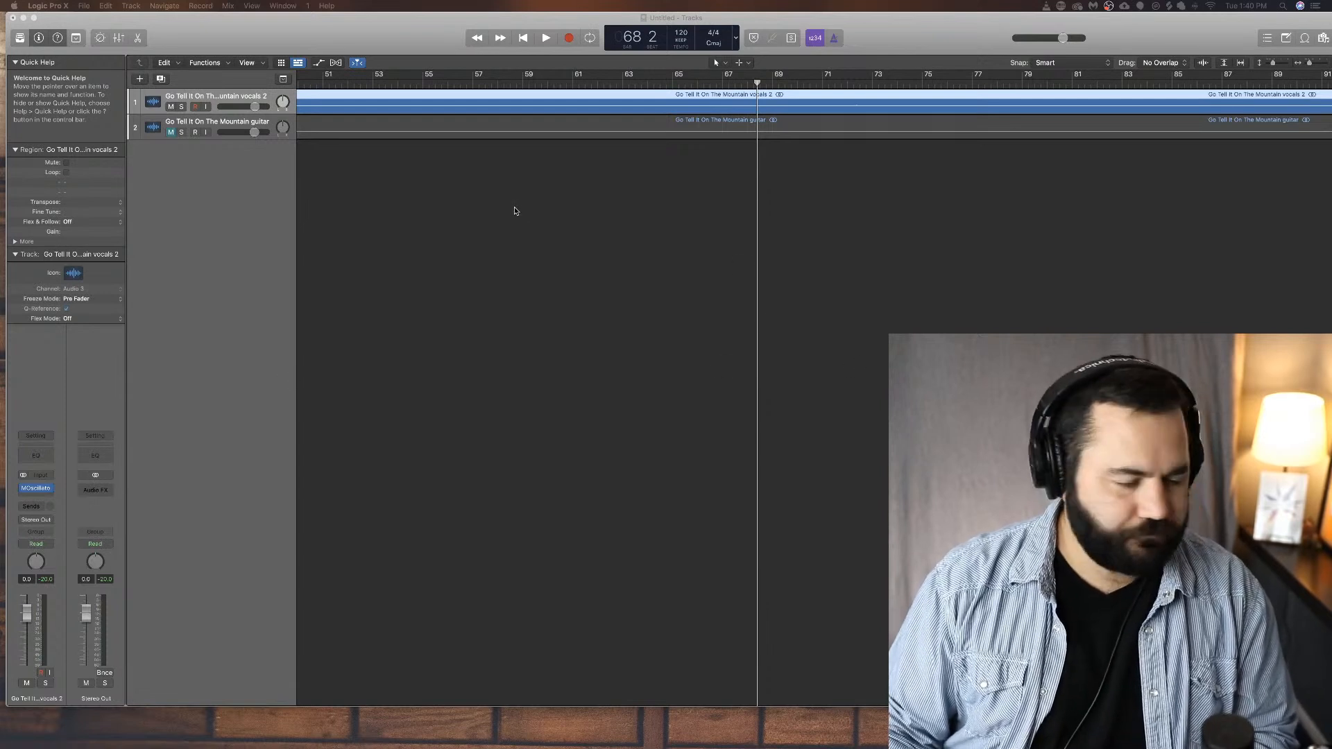
Step: Replace MOscillator on the vocals track with MeldaProduction's MOscilloscope
left_click(52, 489)
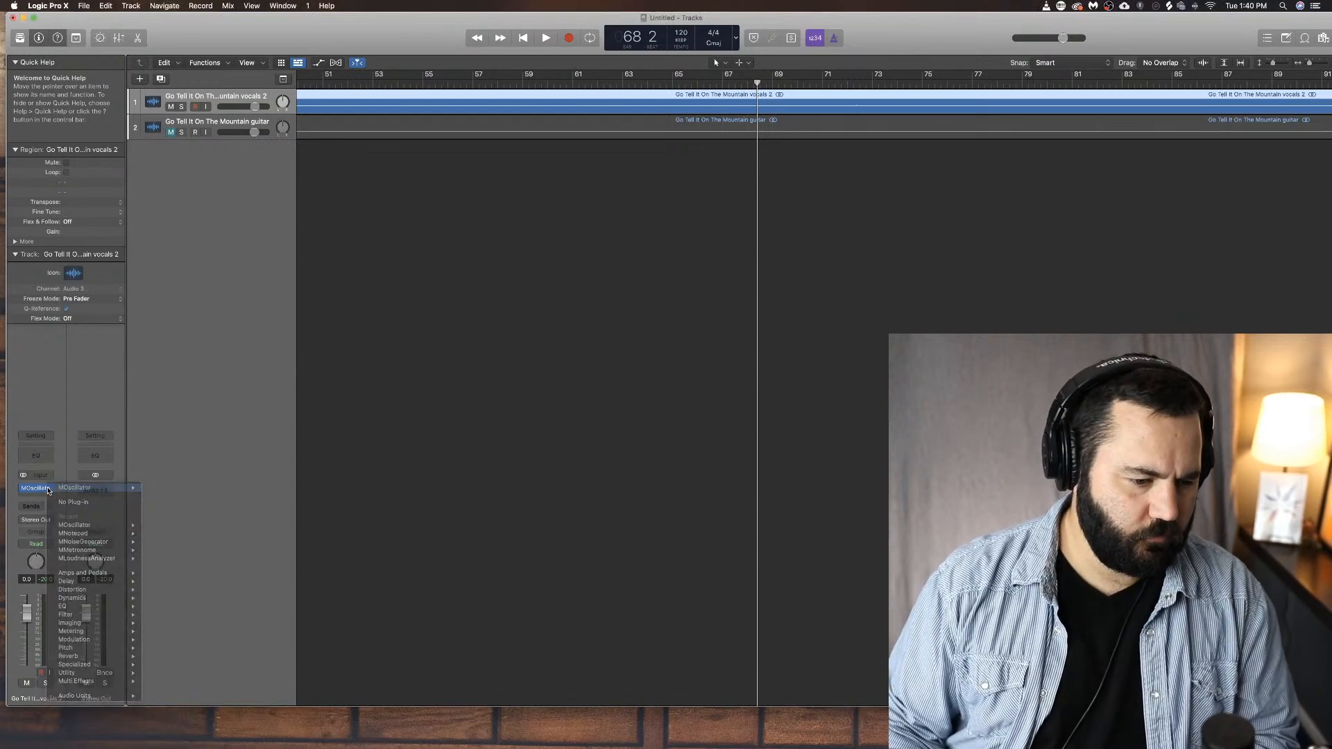
left_click(51, 489)
mouse_move(92, 695)
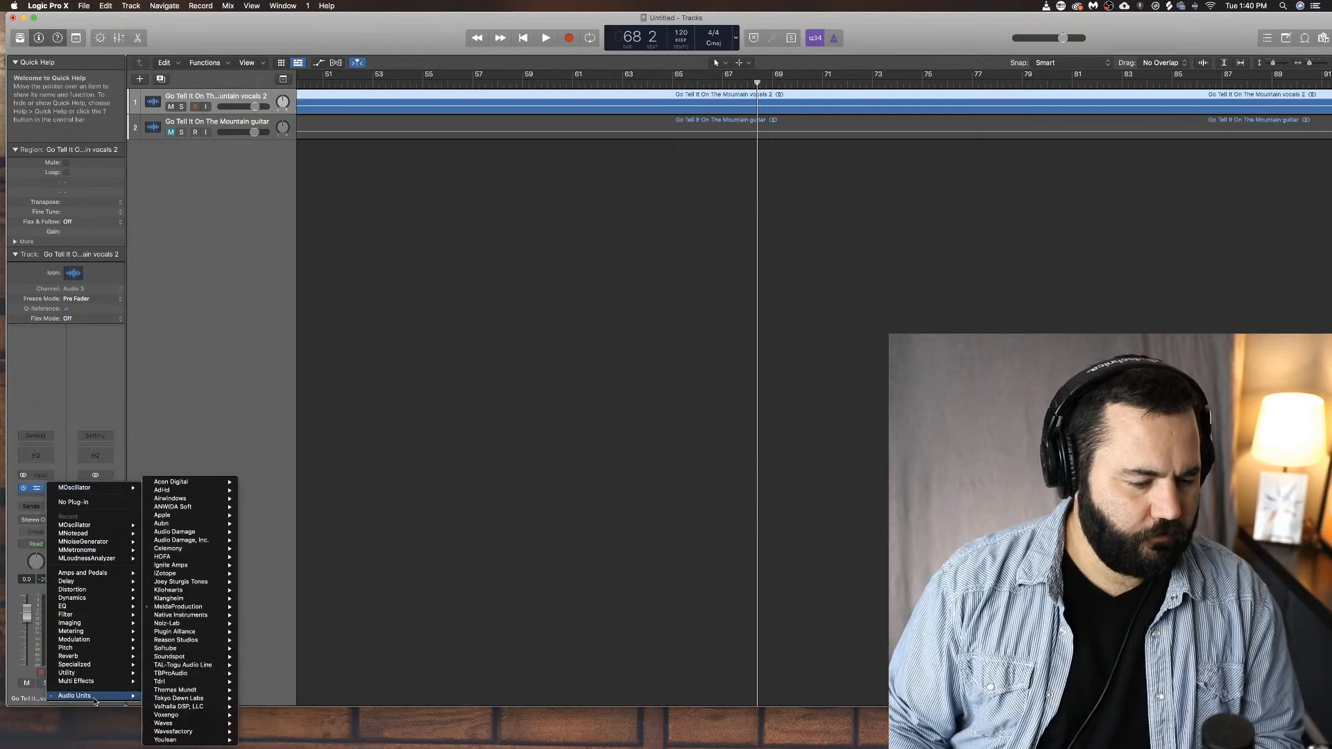
mouse_move(211, 609)
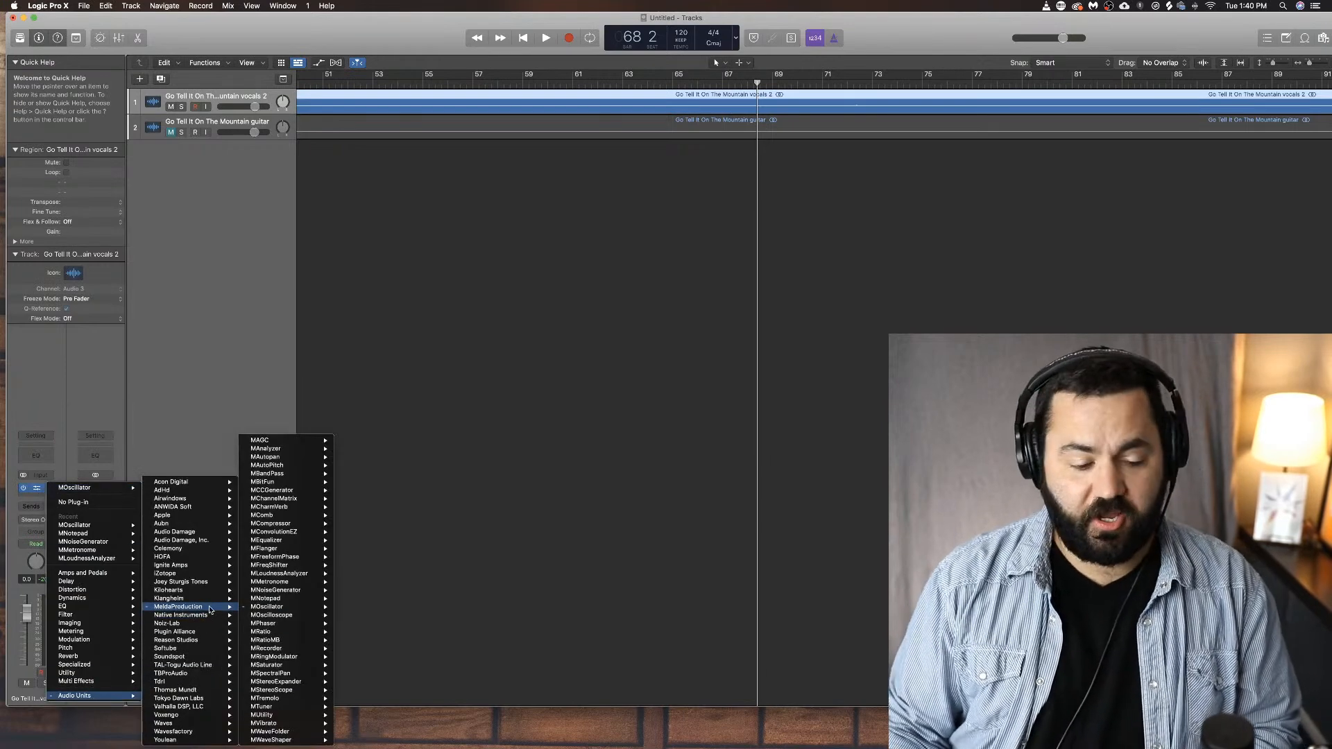
mouse_move(299, 616)
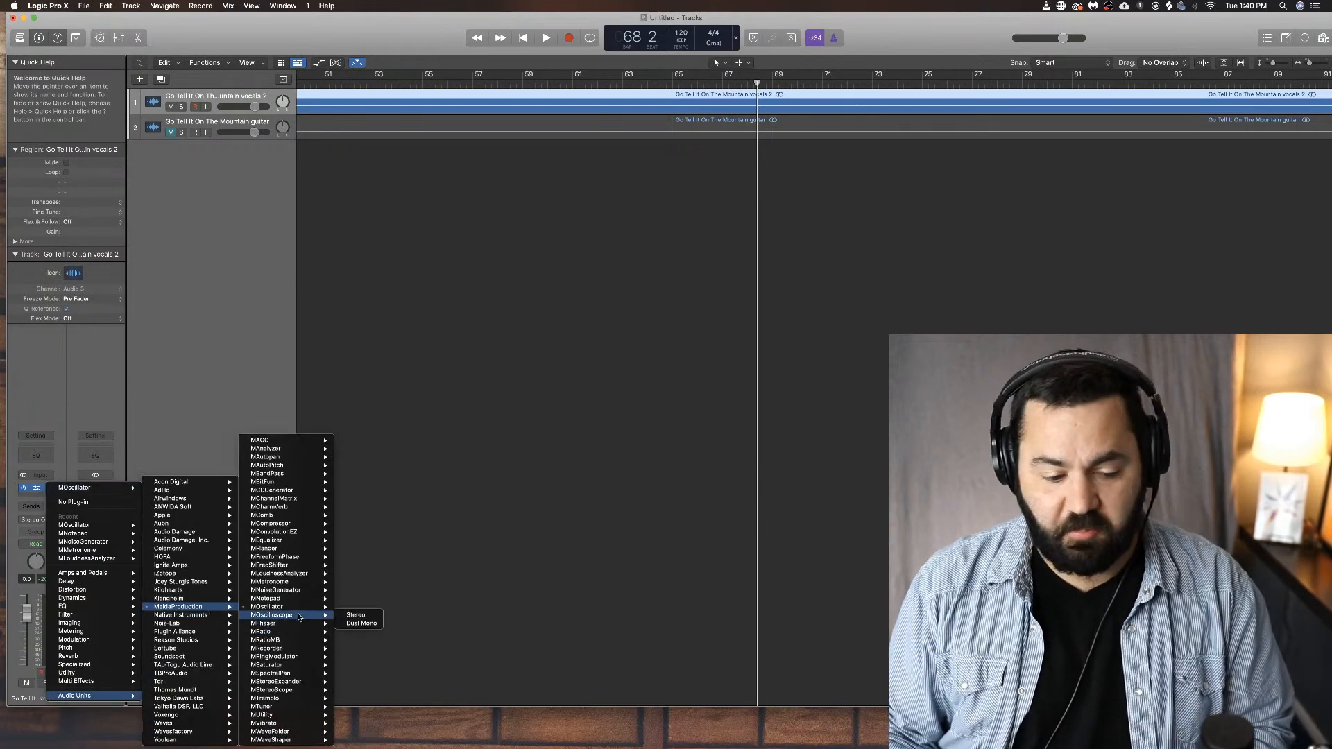
left_click(366, 622)
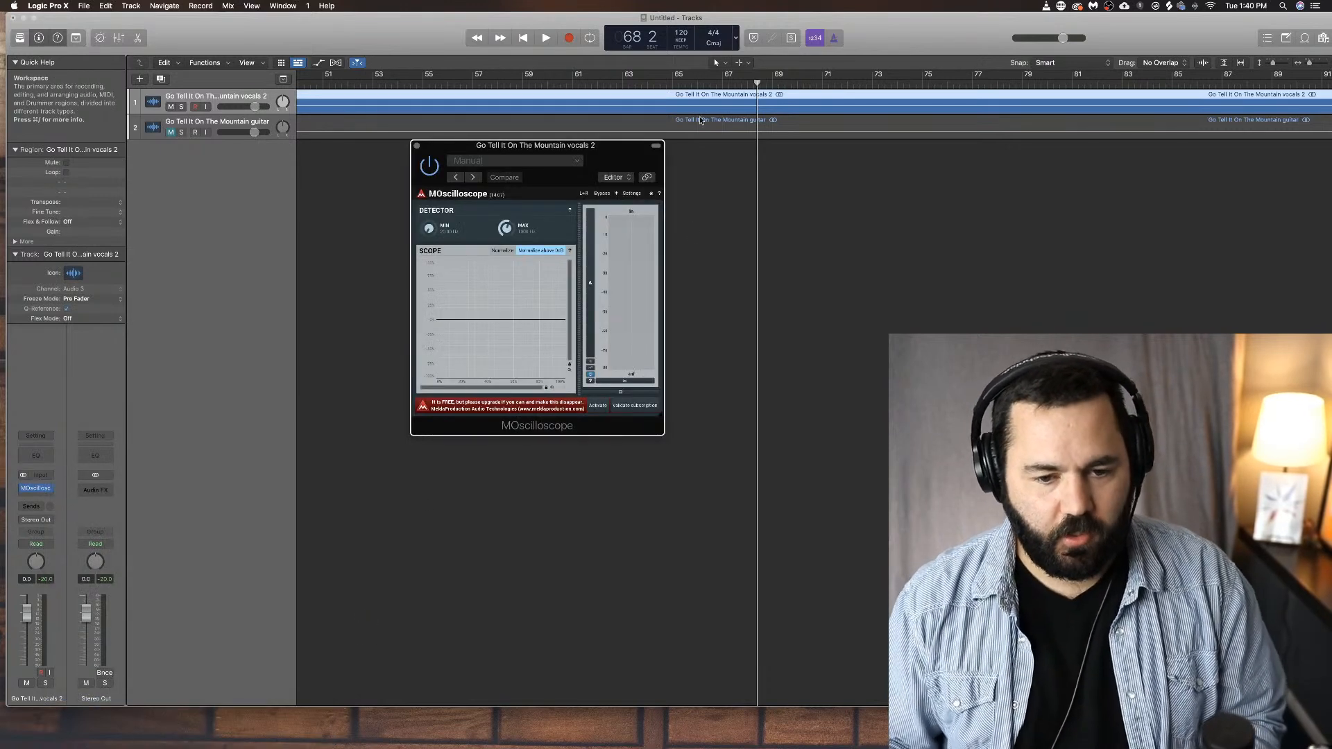
Step: Audition the vocals through MOscilloscope while raising the detector's minimum frequency, stop playback, and close the plug-in window
key("space")
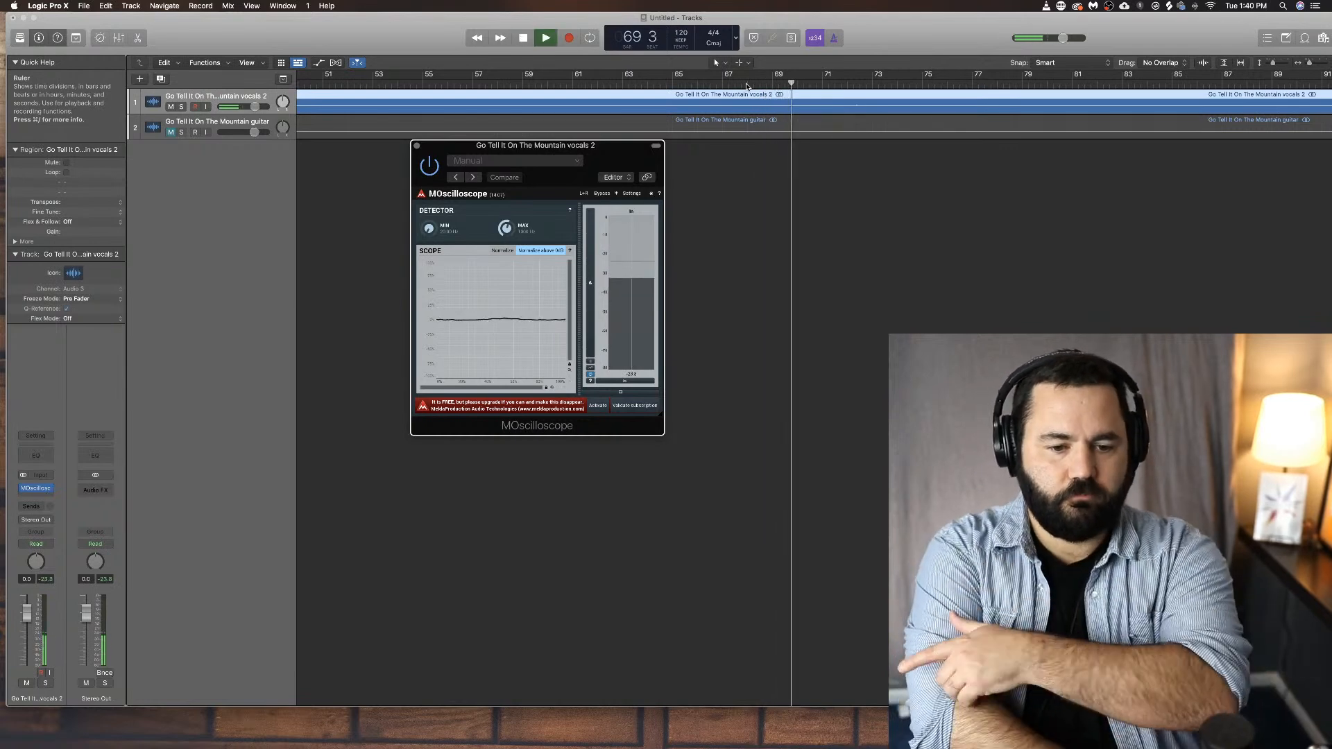
left_click_drag(431, 231, 431, 208)
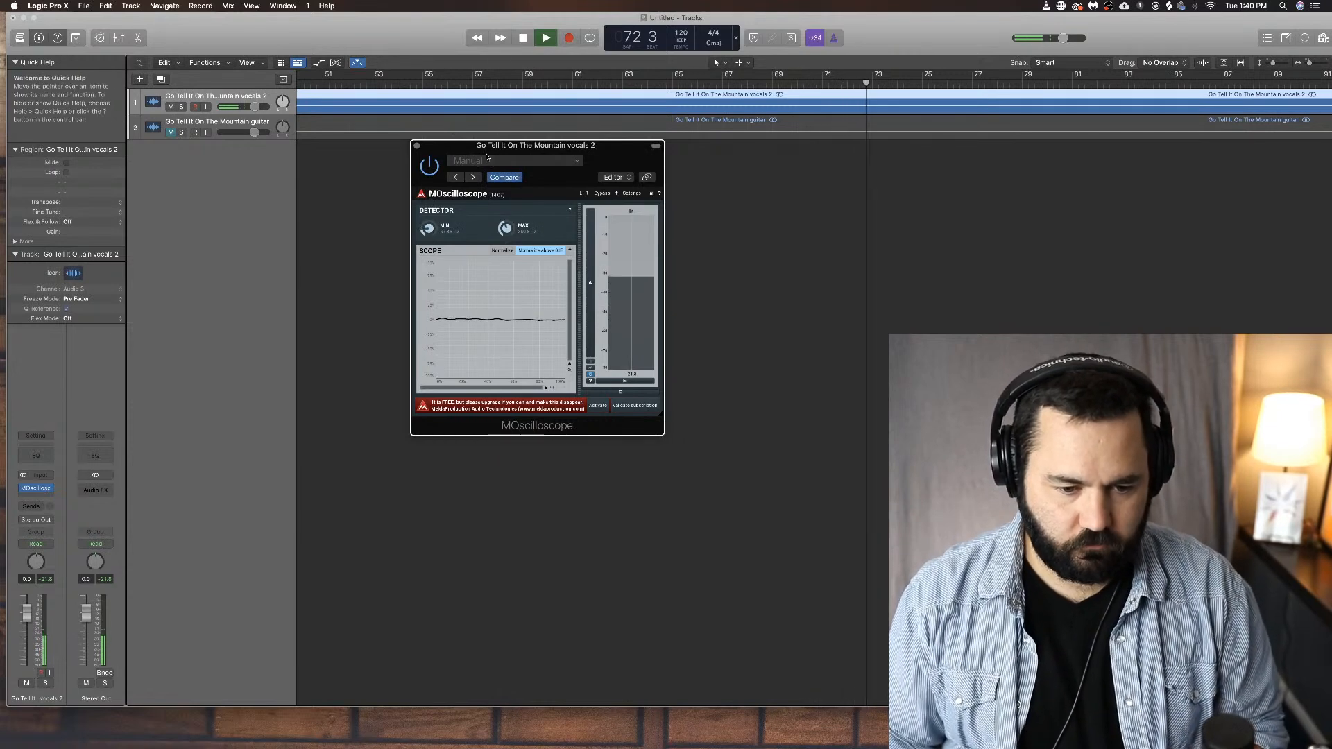
key("space")
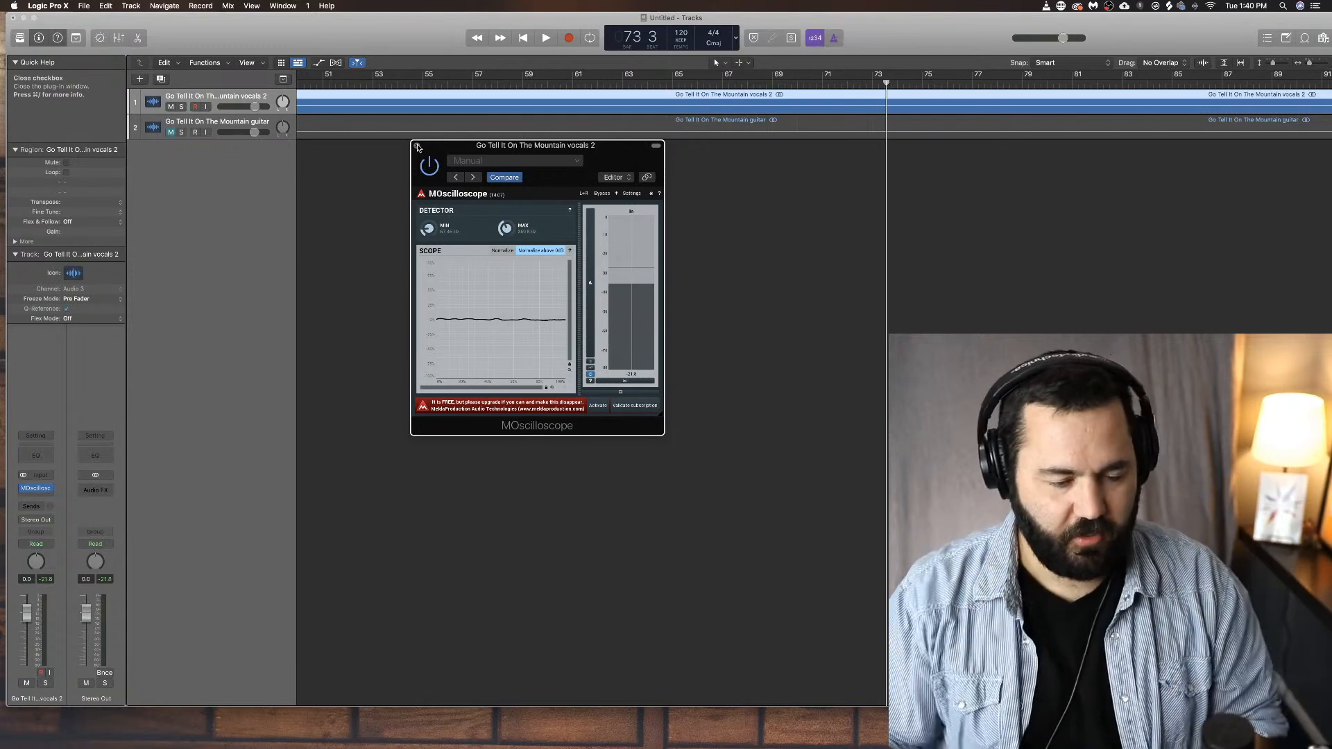
left_click(417, 146)
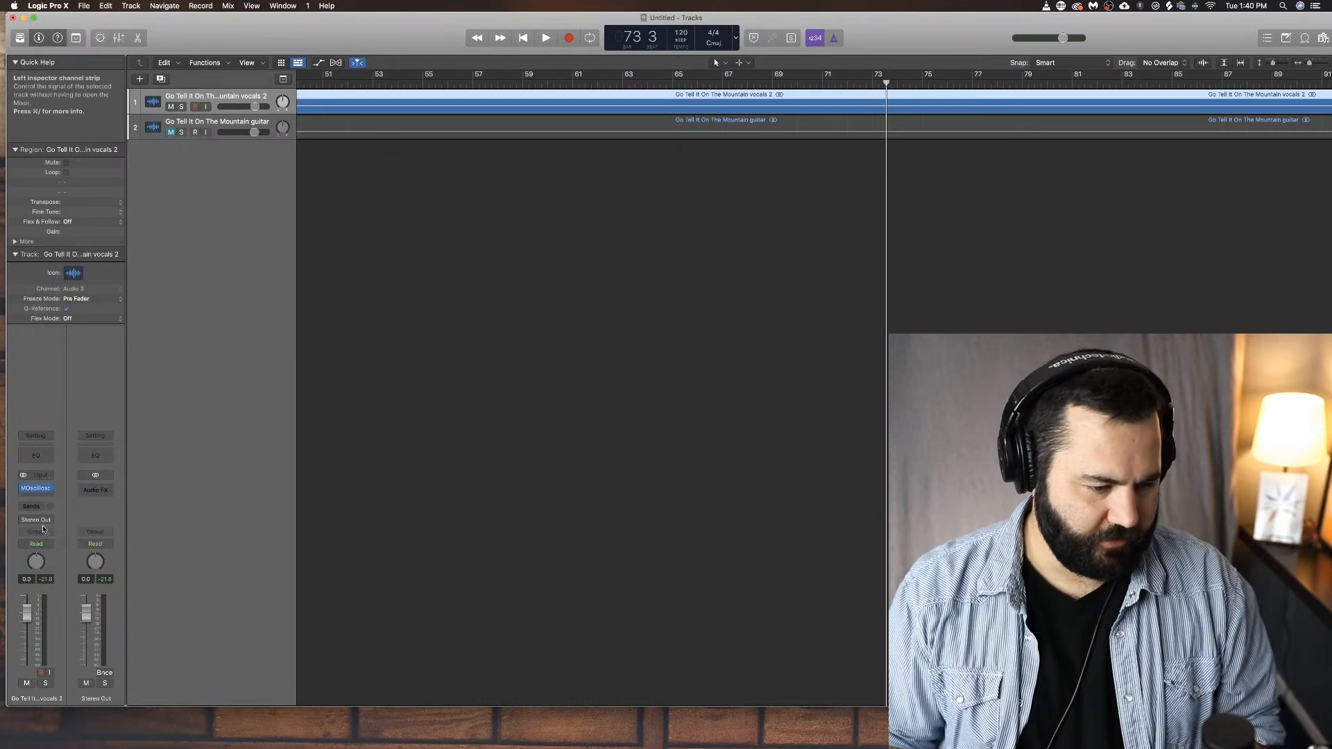
Step: Replace MOscilloscope on the vocals track with the stereo version of MeldaProduction's MPhaser
left_click(48, 489)
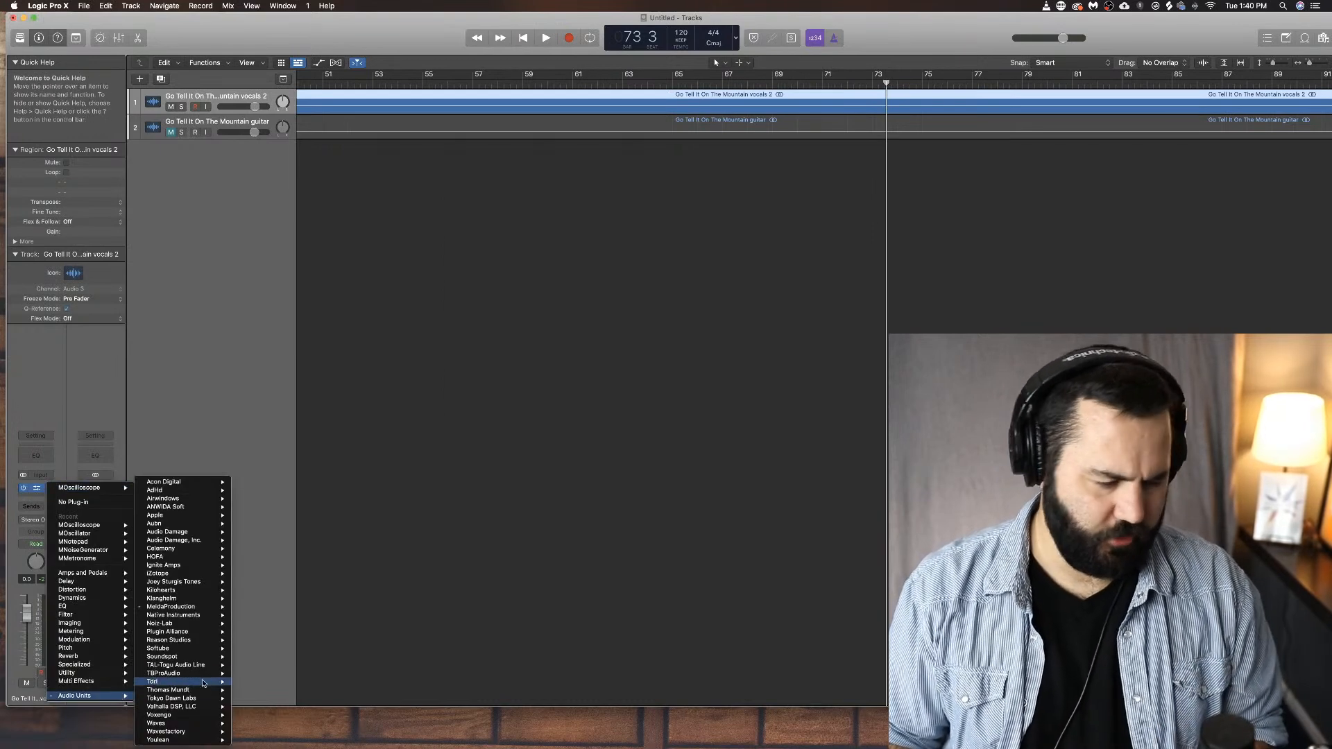
mouse_move(210, 607)
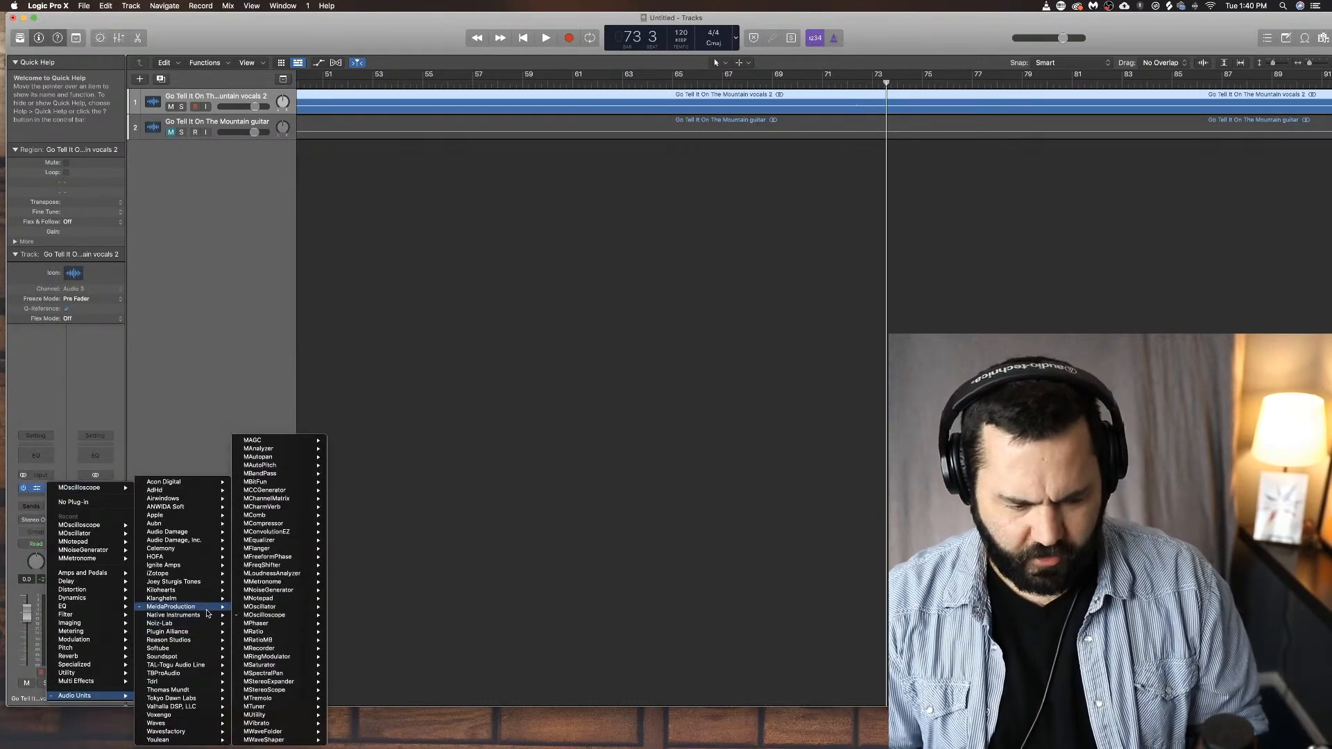
mouse_move(208, 657)
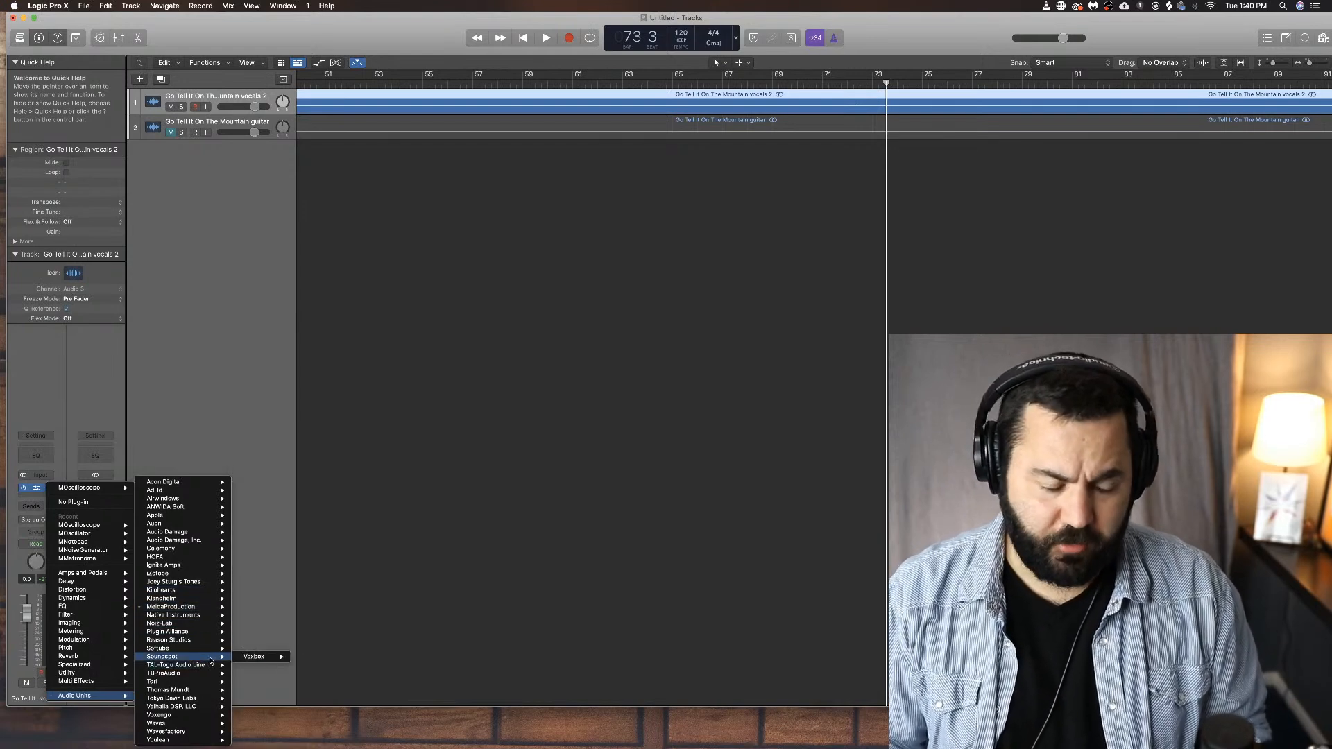
mouse_move(210, 699)
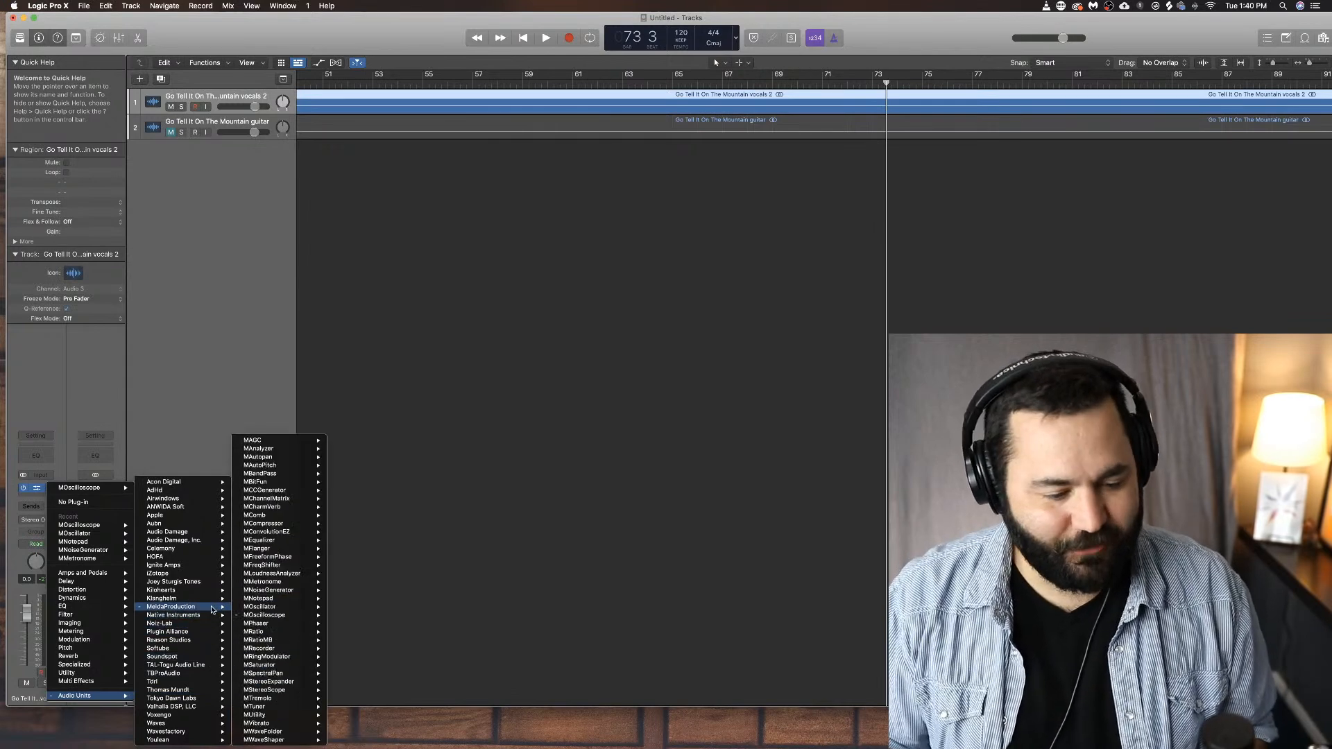
mouse_move(286, 624)
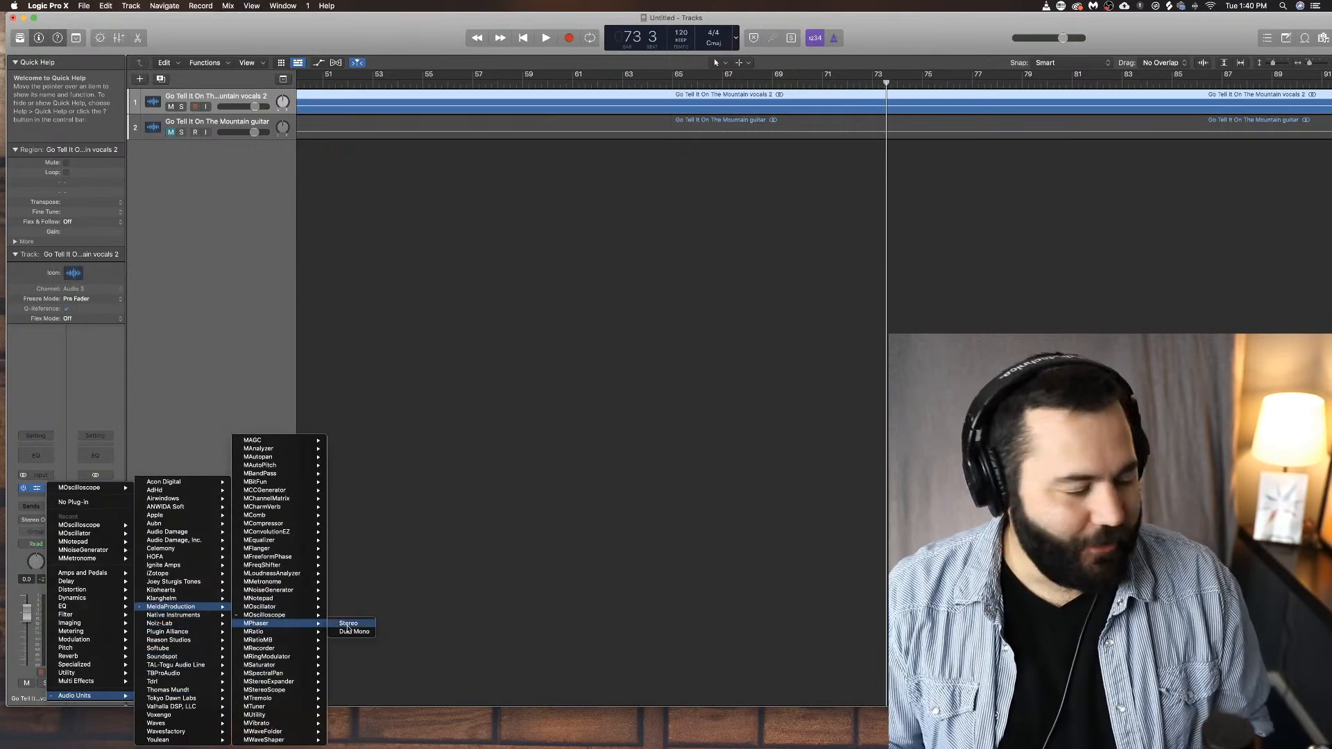
left_click(348, 624)
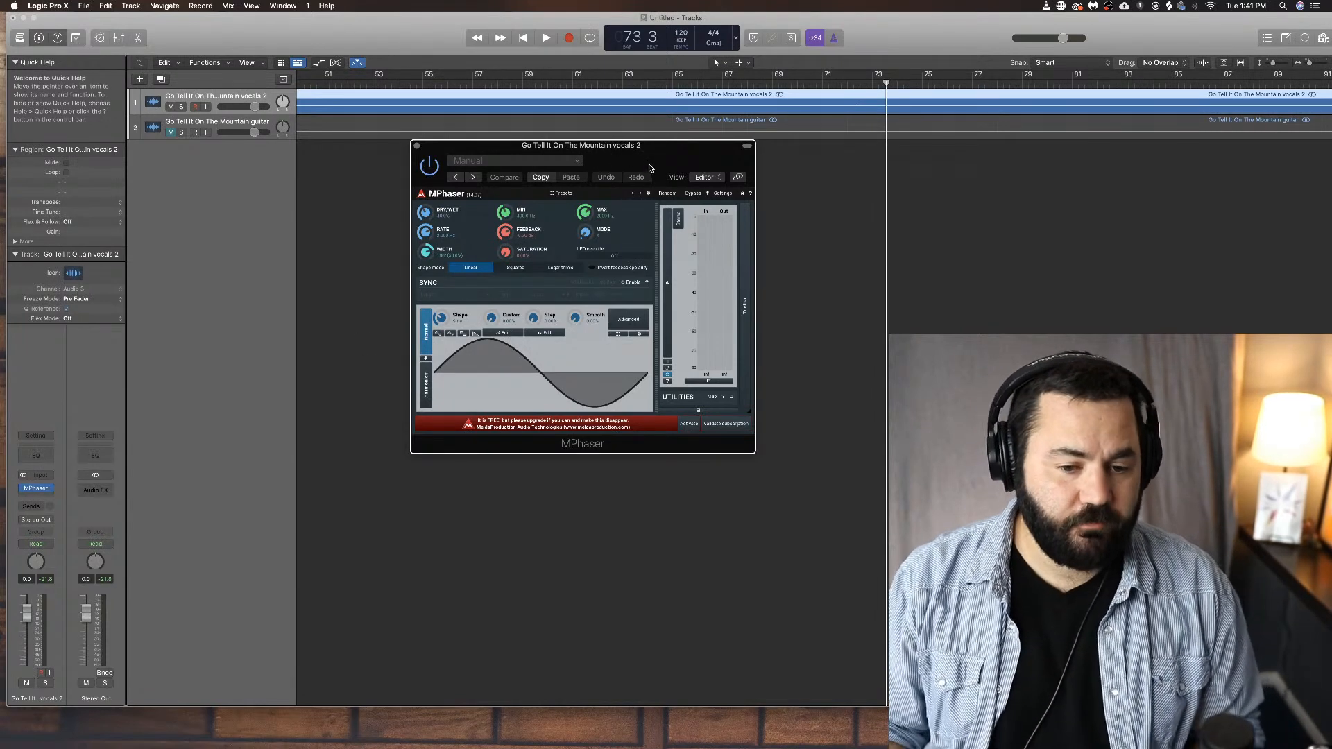
Step: Reposition the MPhaser window and audition the vocals through its default settings in several short passes
left_click_drag(660, 156, 638, 171)
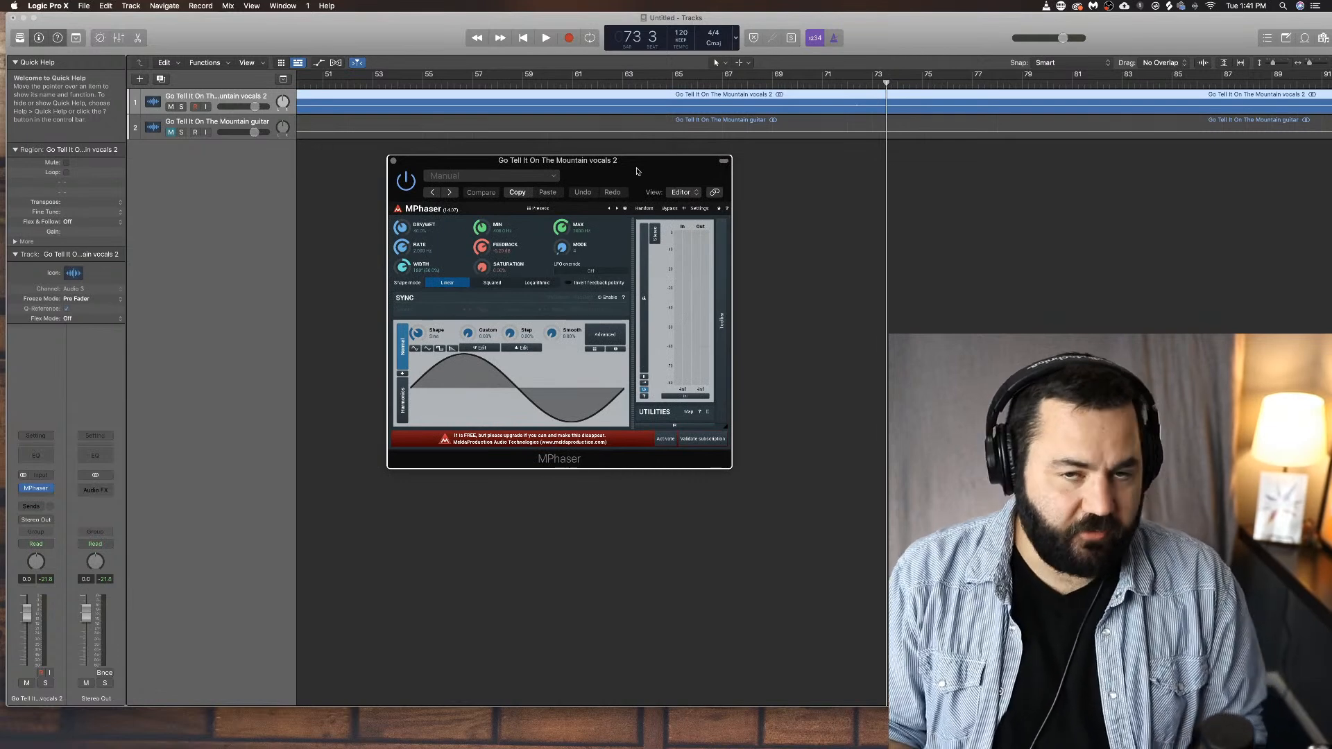
left_click_drag(653, 167, 645, 178)
key("space")
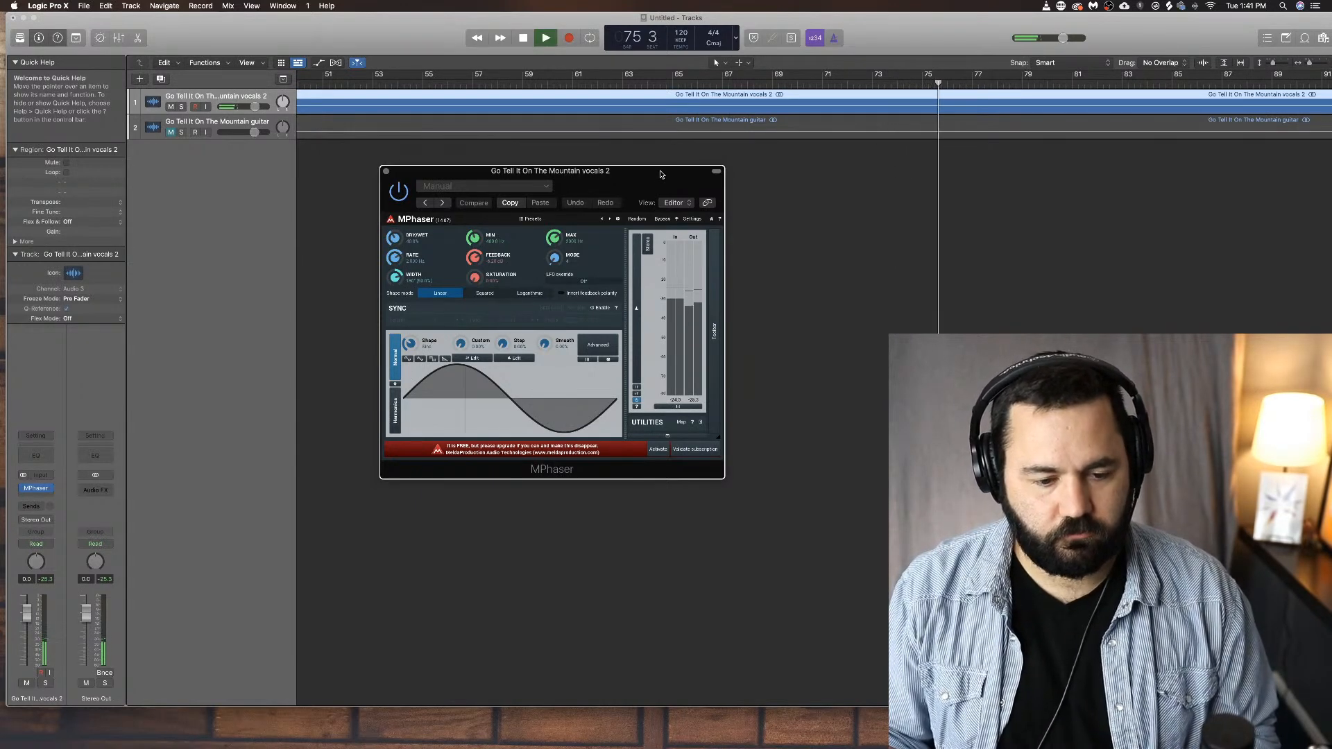
key("space")
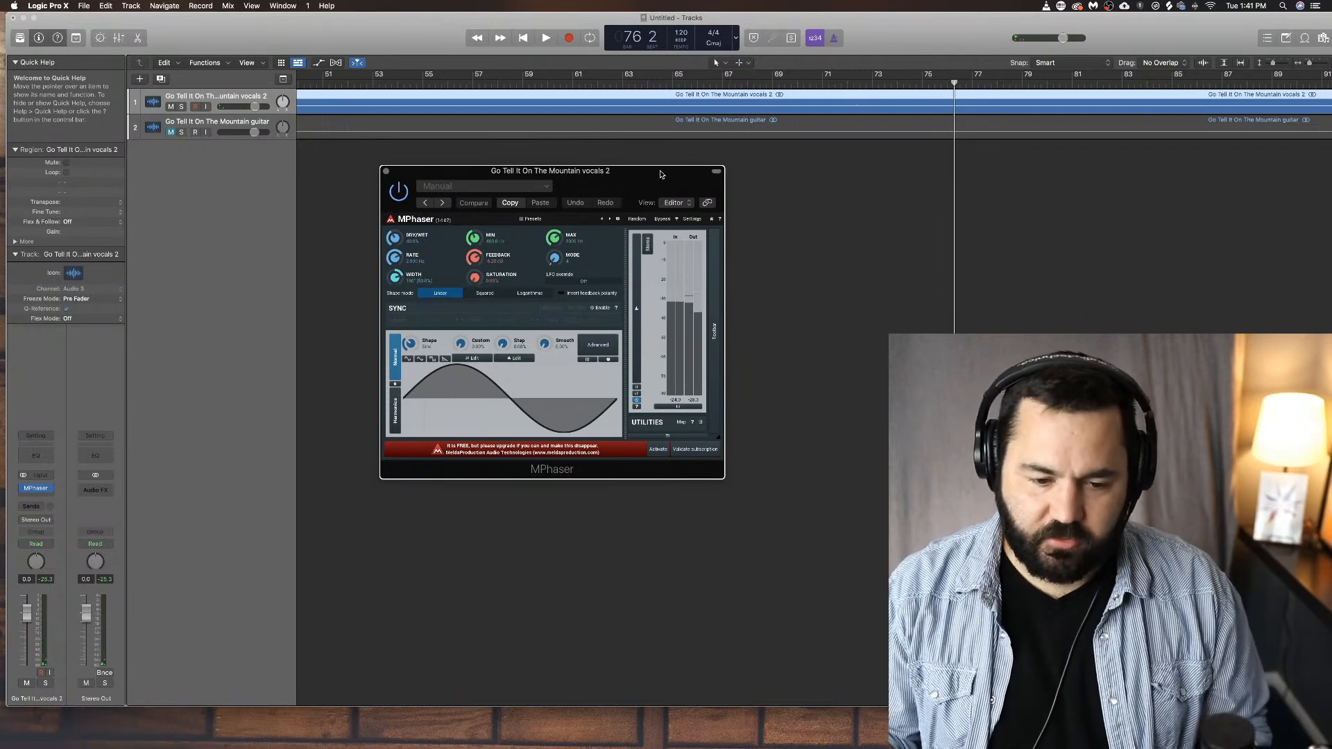
key("space")
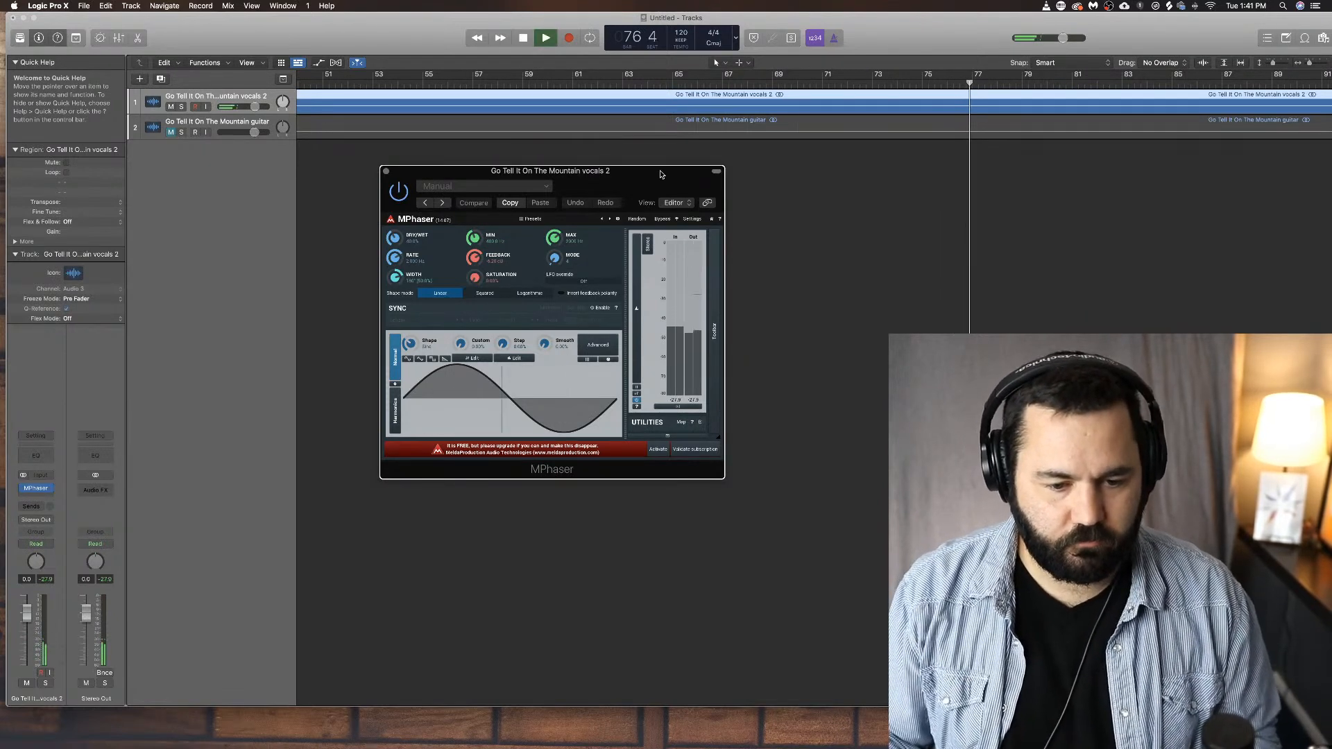
key("space")
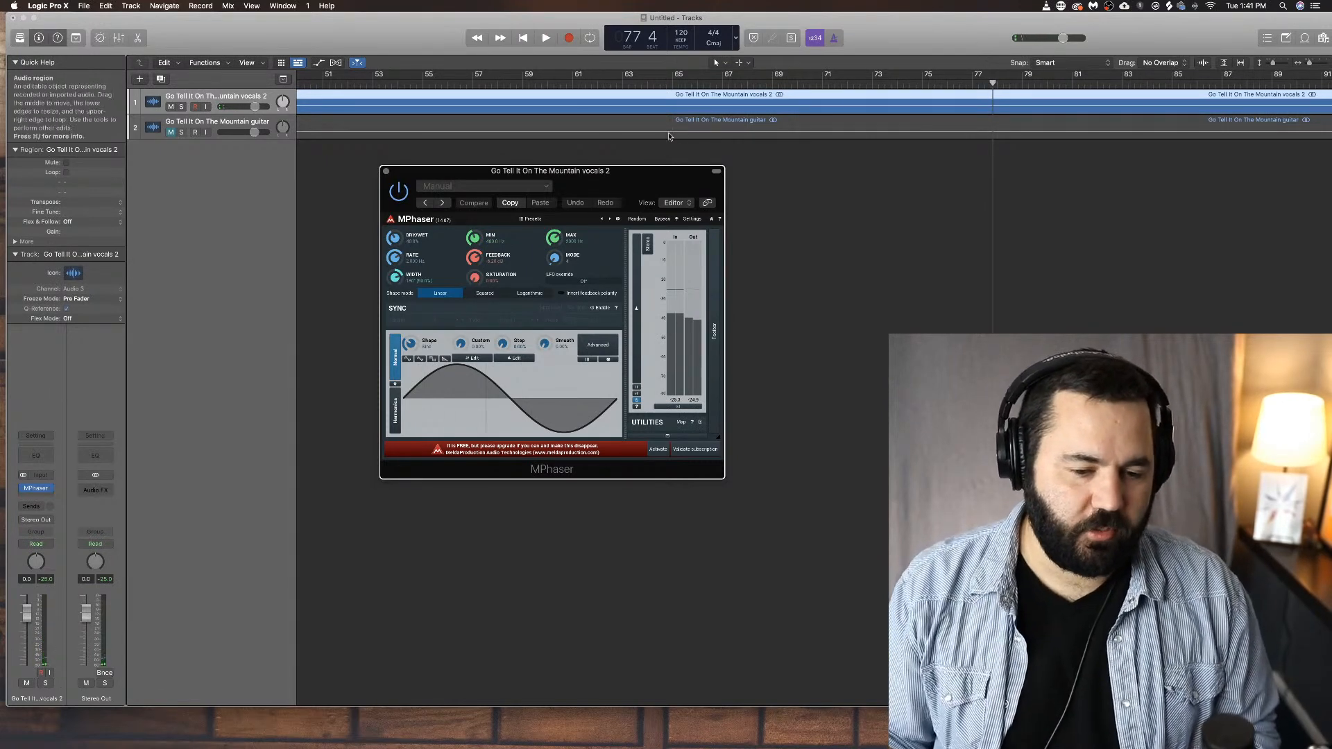
key("space")
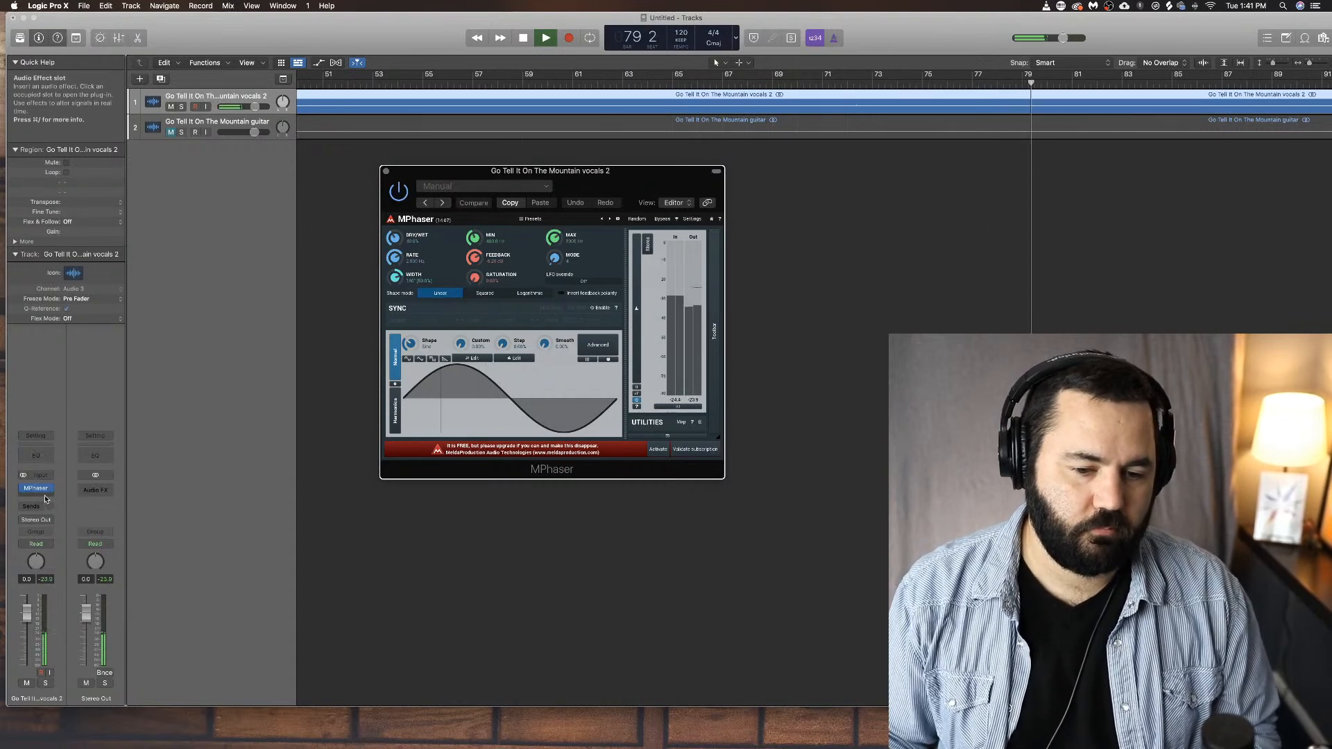
key("space")
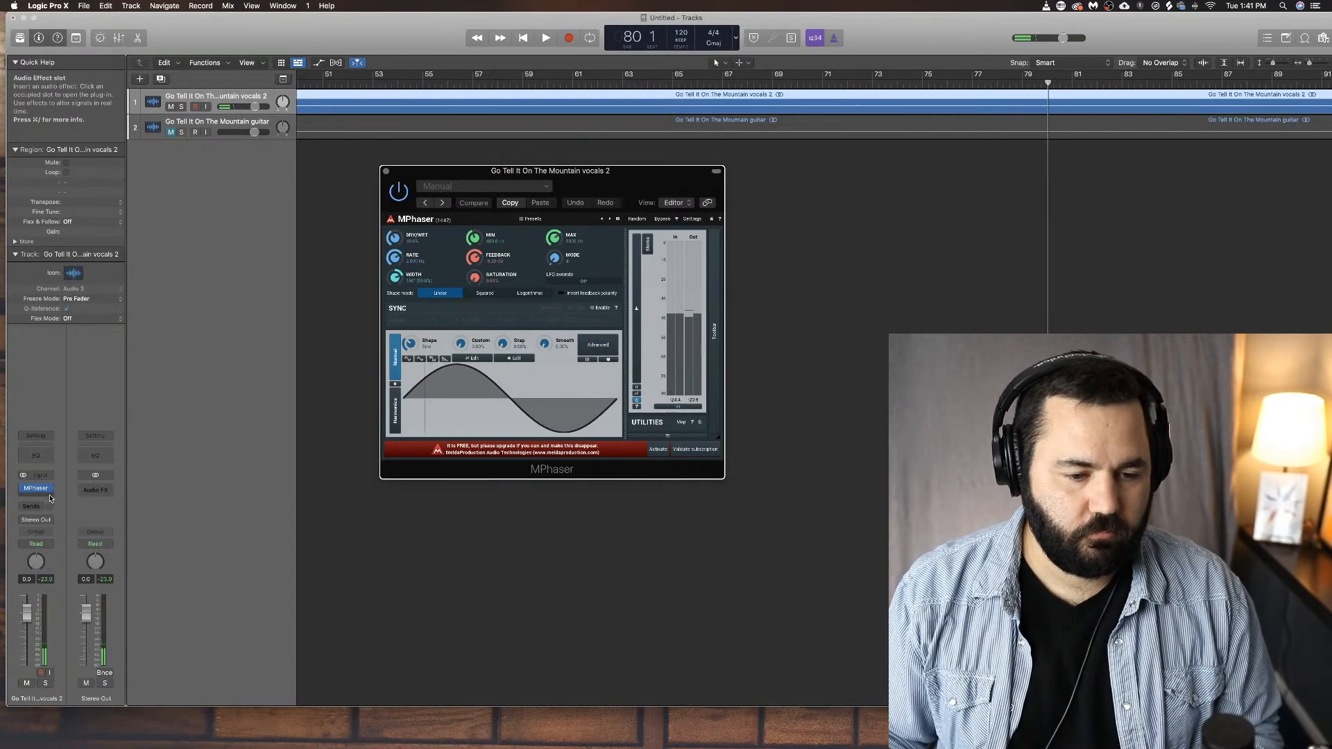
Step: Add MeldaProduction's MFreqShifter after MPhaser on the vocals track
left_click(50, 494)
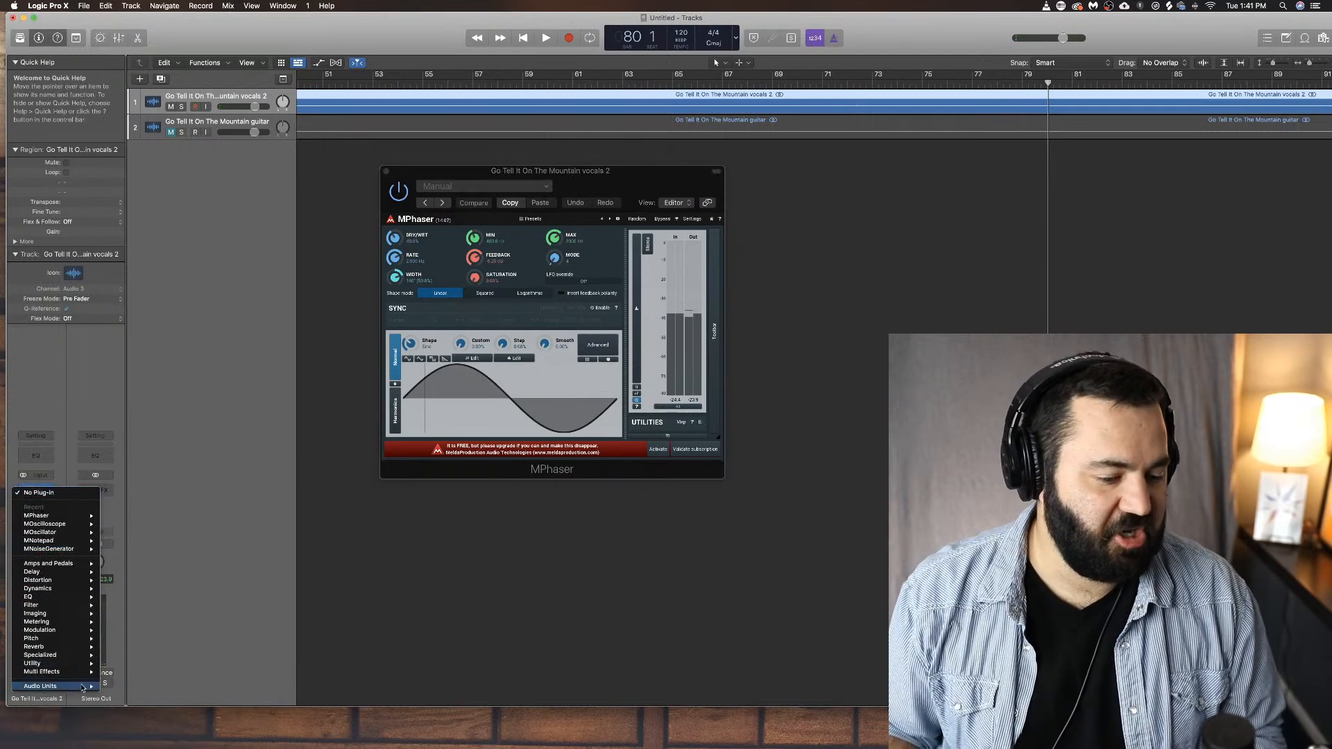
mouse_move(158, 591)
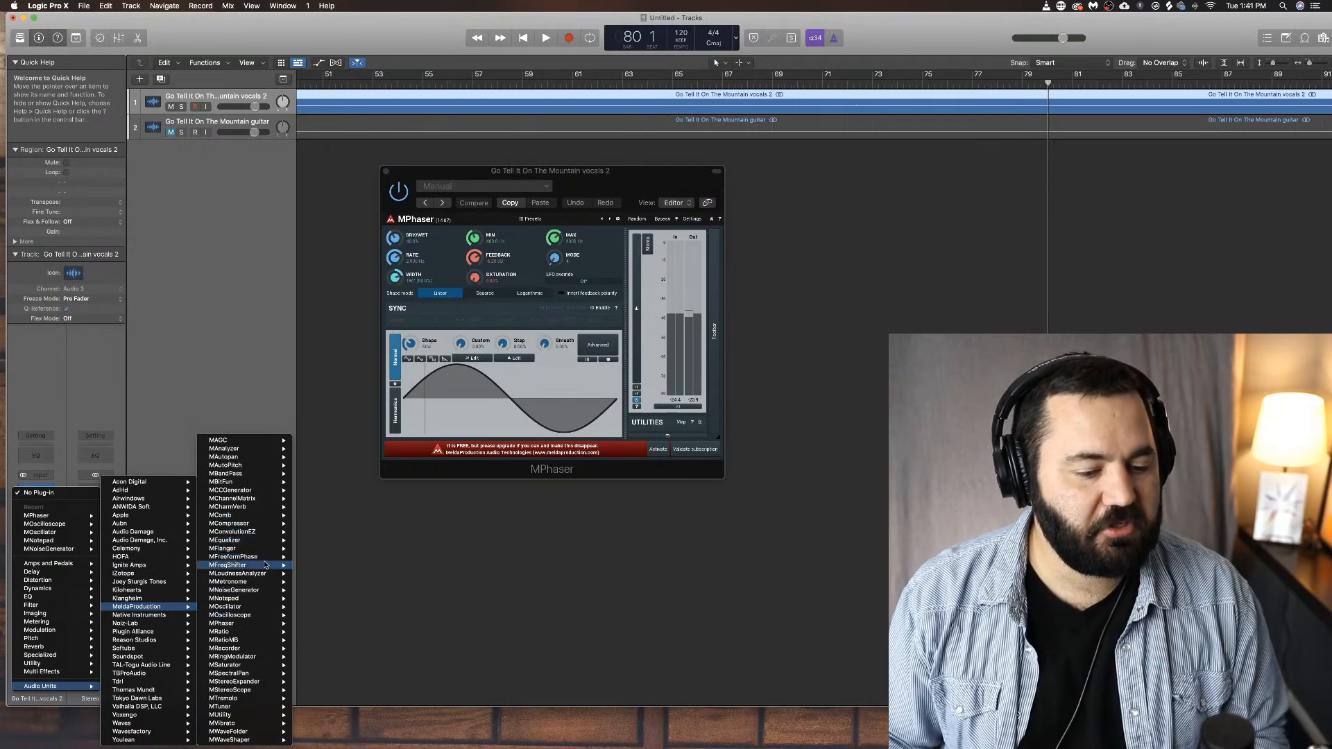
left_click(315, 564)
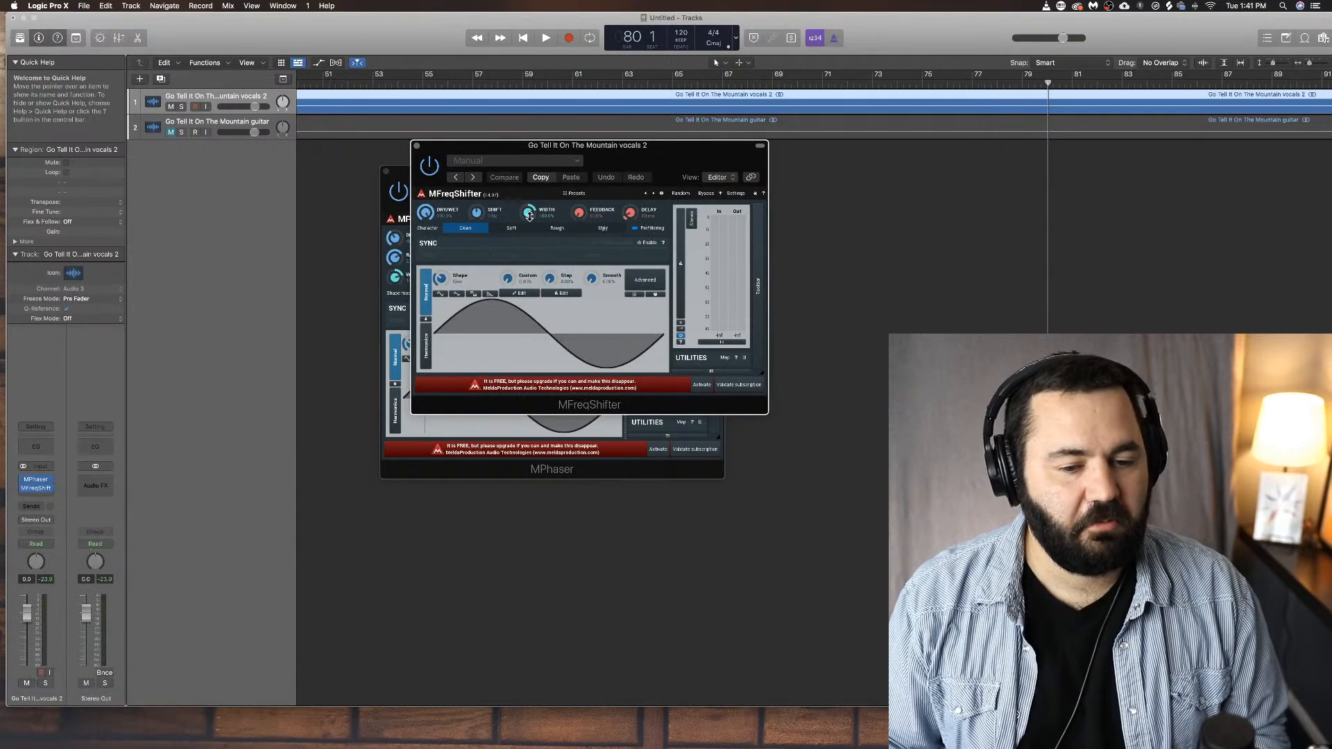
Step: Lower MFreqShifter's shift, audition the vocals from around bar 68, and close both plug-in windows
left_click_drag(476, 212, 476, 249)
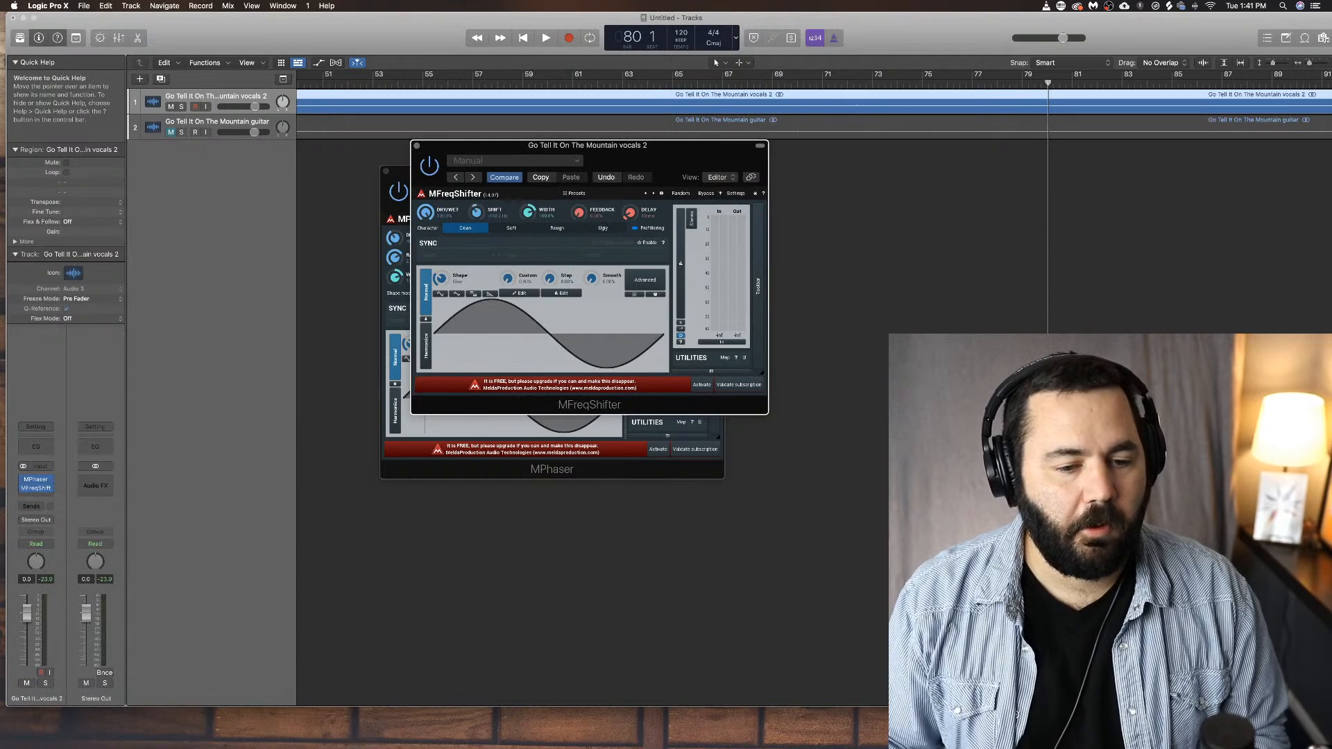
key("space")
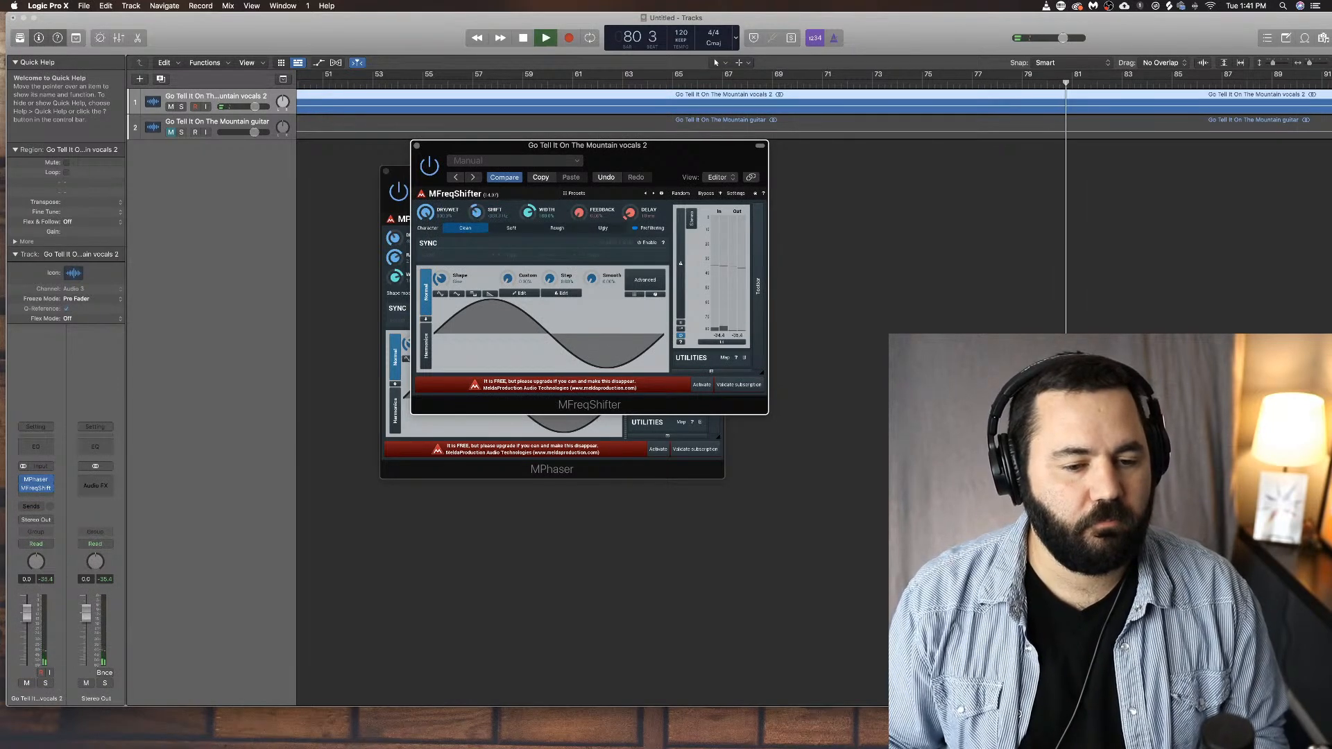
left_click(748, 83)
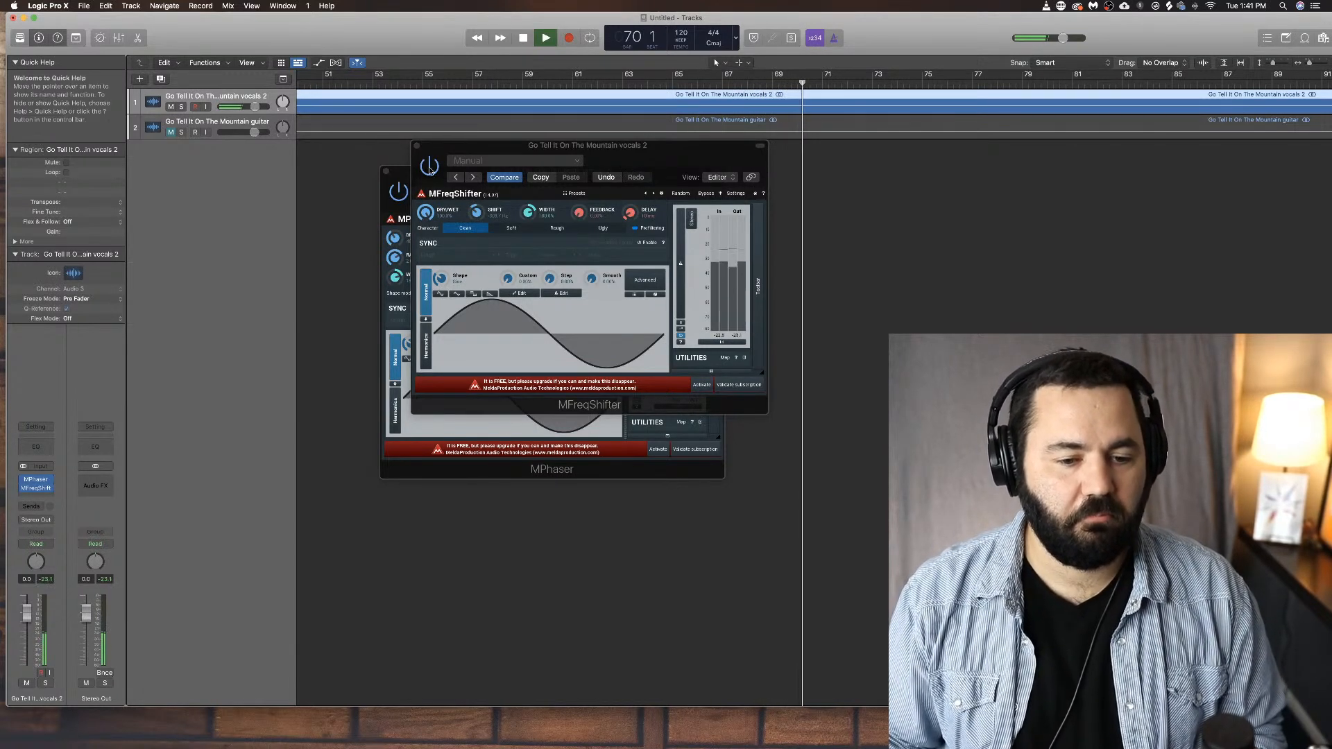
key("space")
left_click(417, 146)
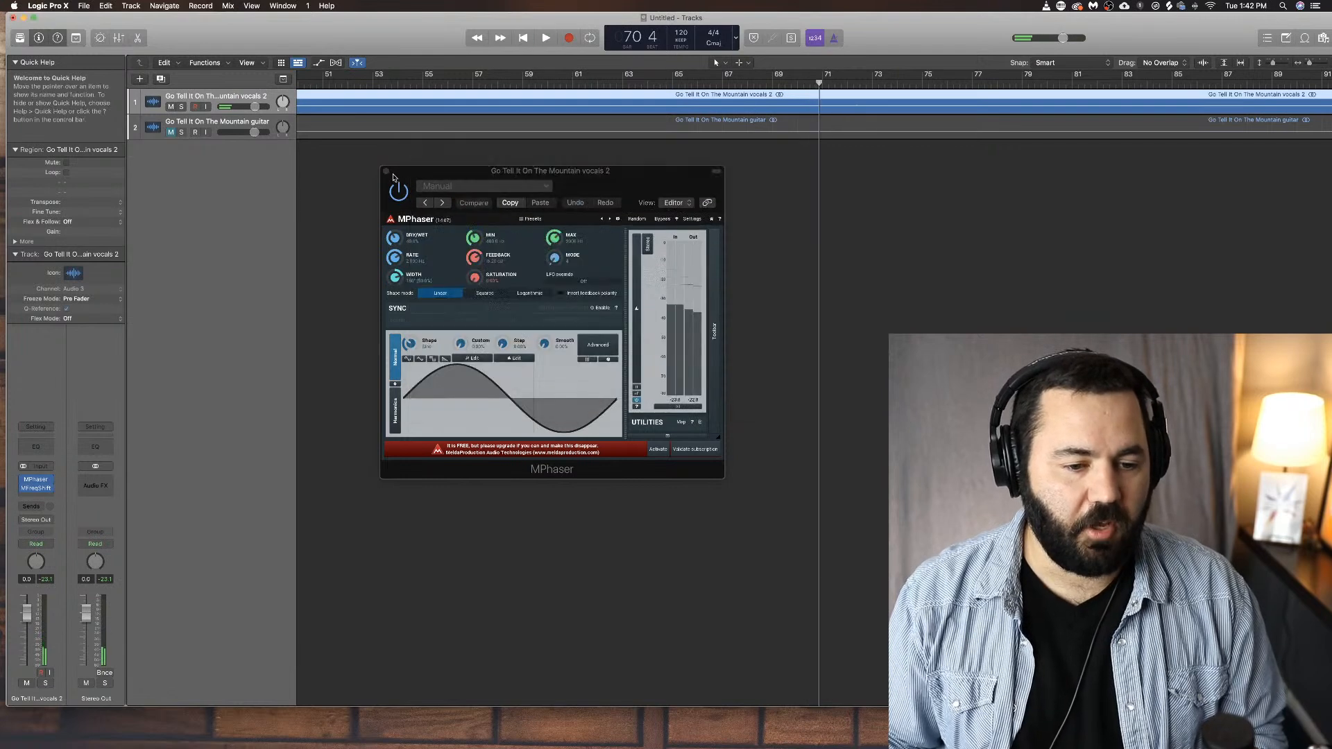
left_click(386, 171)
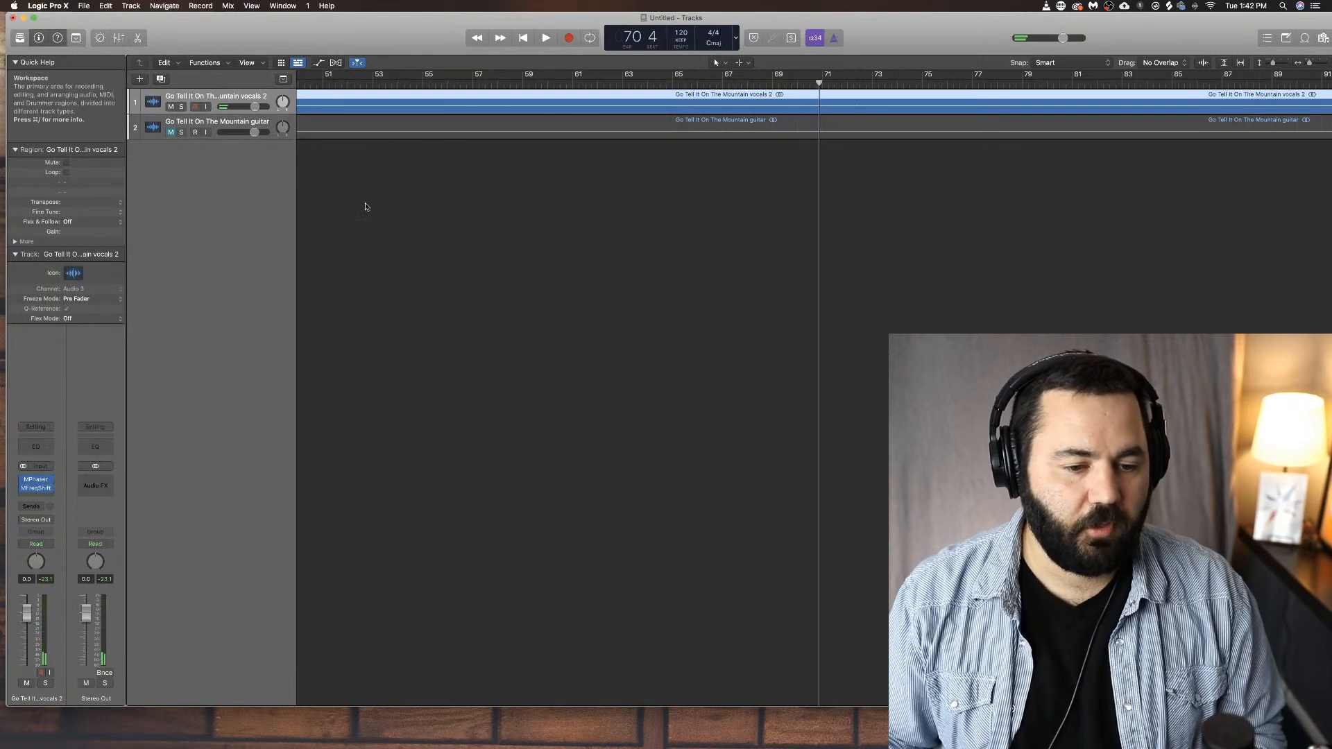
Step: Replace MPhaser on the vocals track with the stereo version of MeldaProduction's MRatio, and close its window after viewing it
left_click(34, 489)
mouse_move(214, 675)
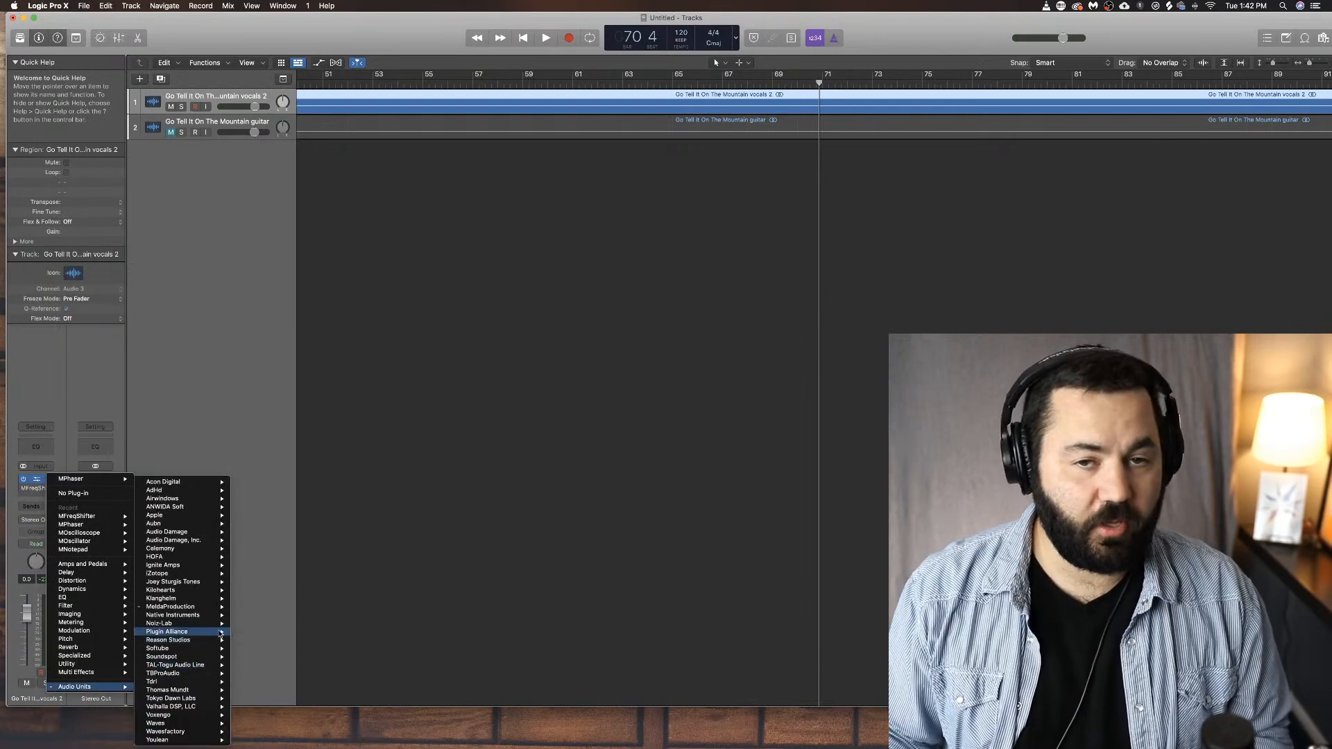
mouse_move(214, 631)
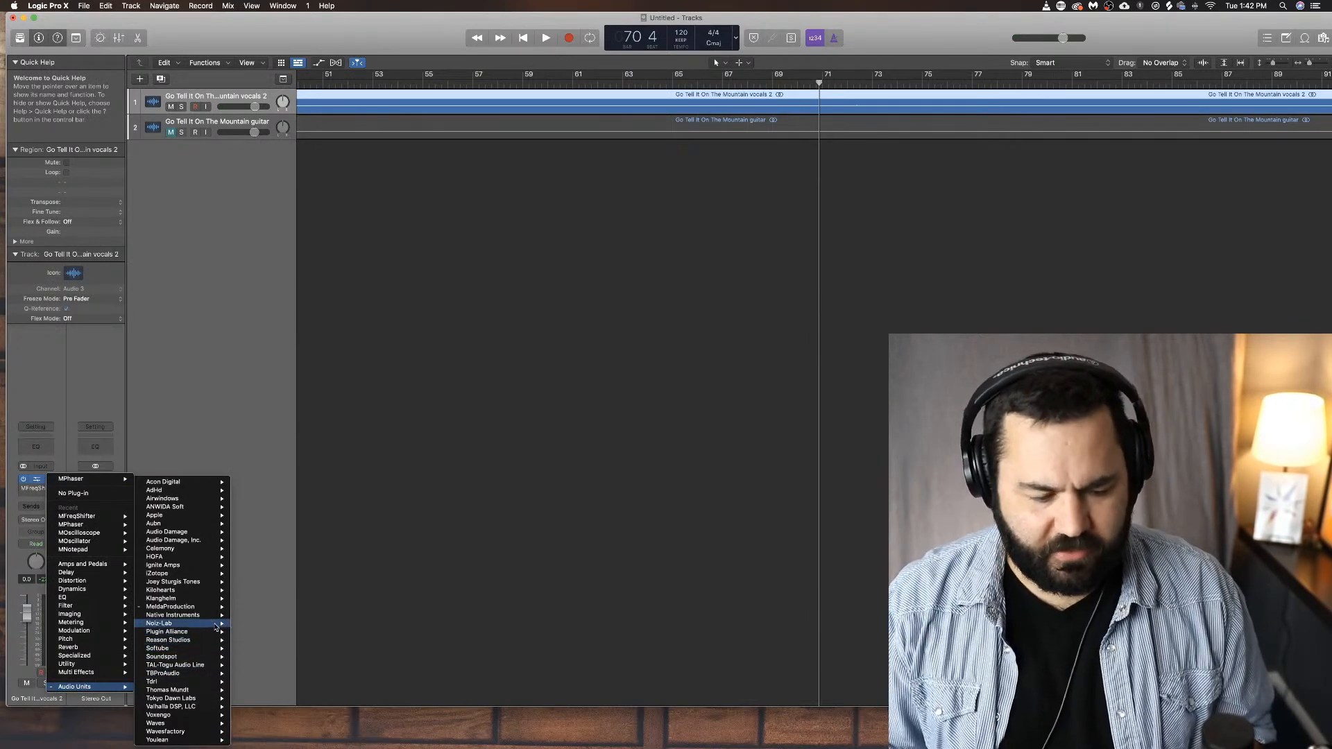
mouse_move(288, 631)
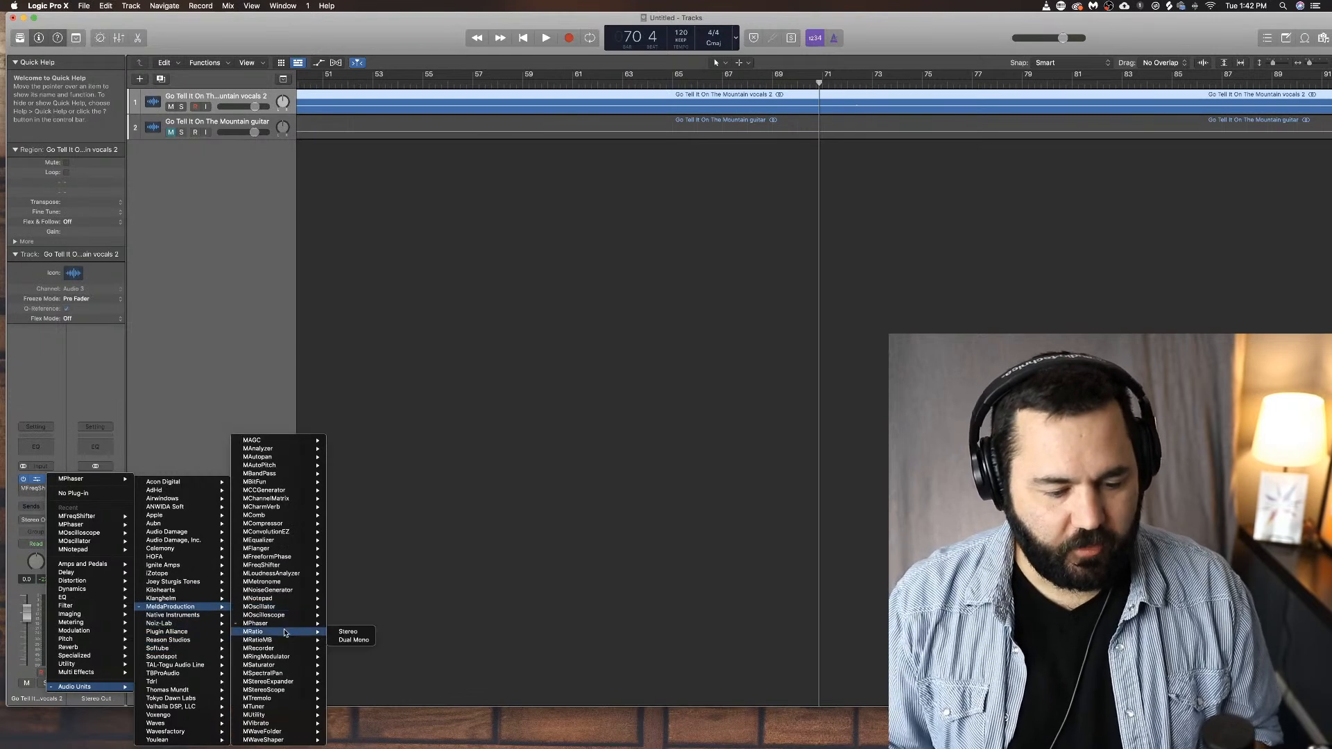
left_click(351, 632)
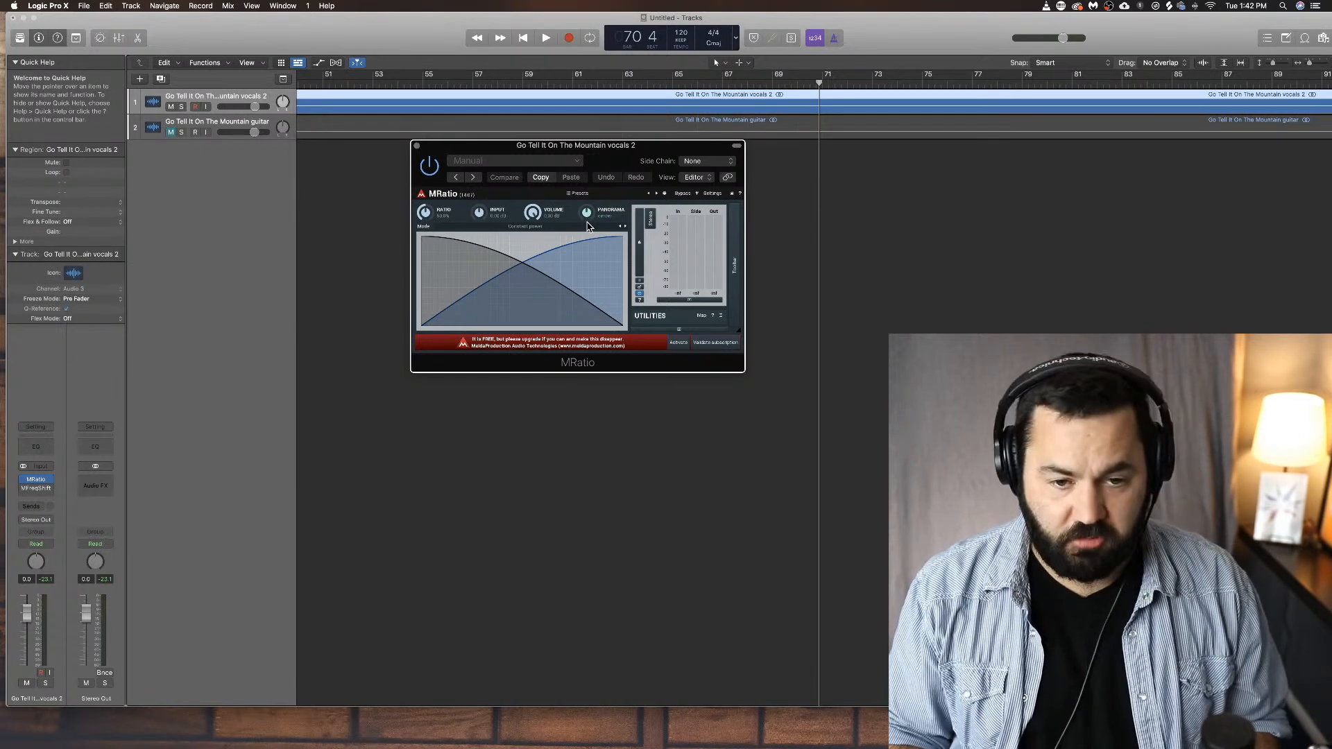
left_click(416, 146)
Step: Replace MRatio on the vocals track with stereo MRatioMB, and close its window after viewing it
left_click(41, 479)
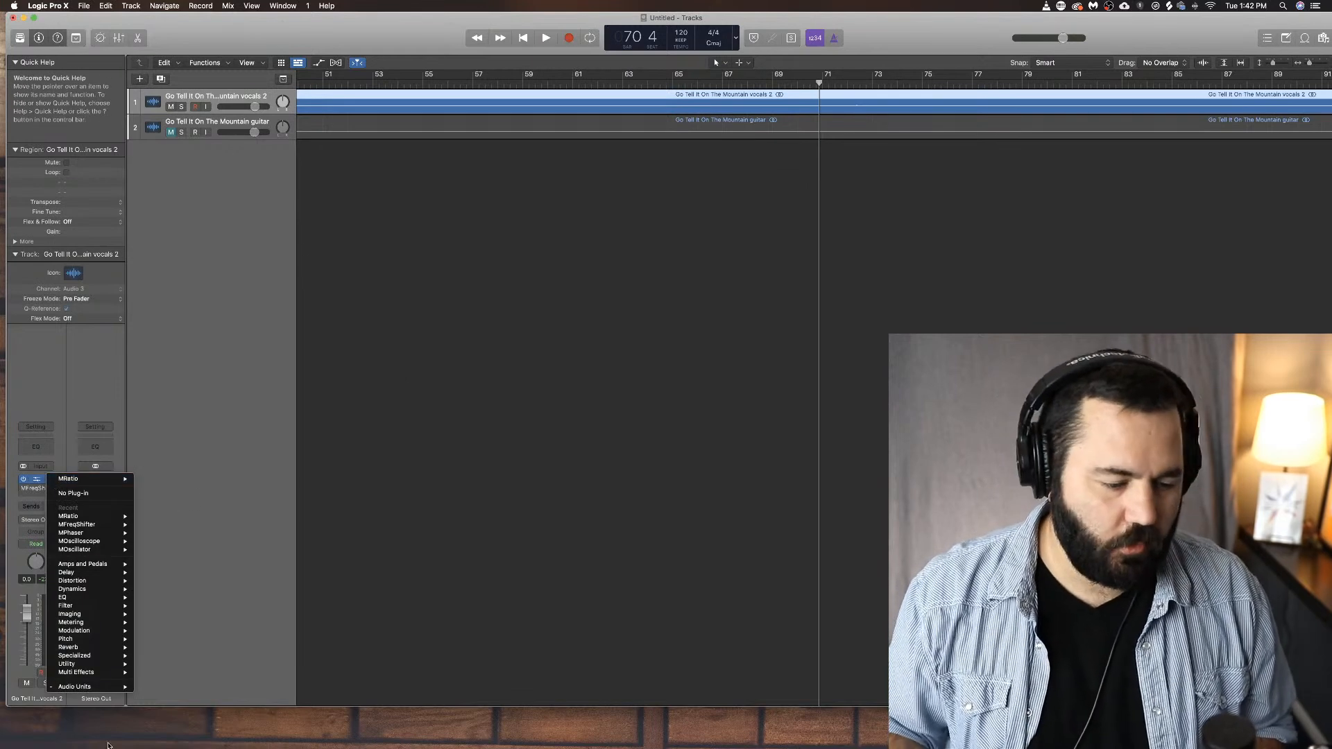
mouse_move(170, 607)
mouse_move(251, 611)
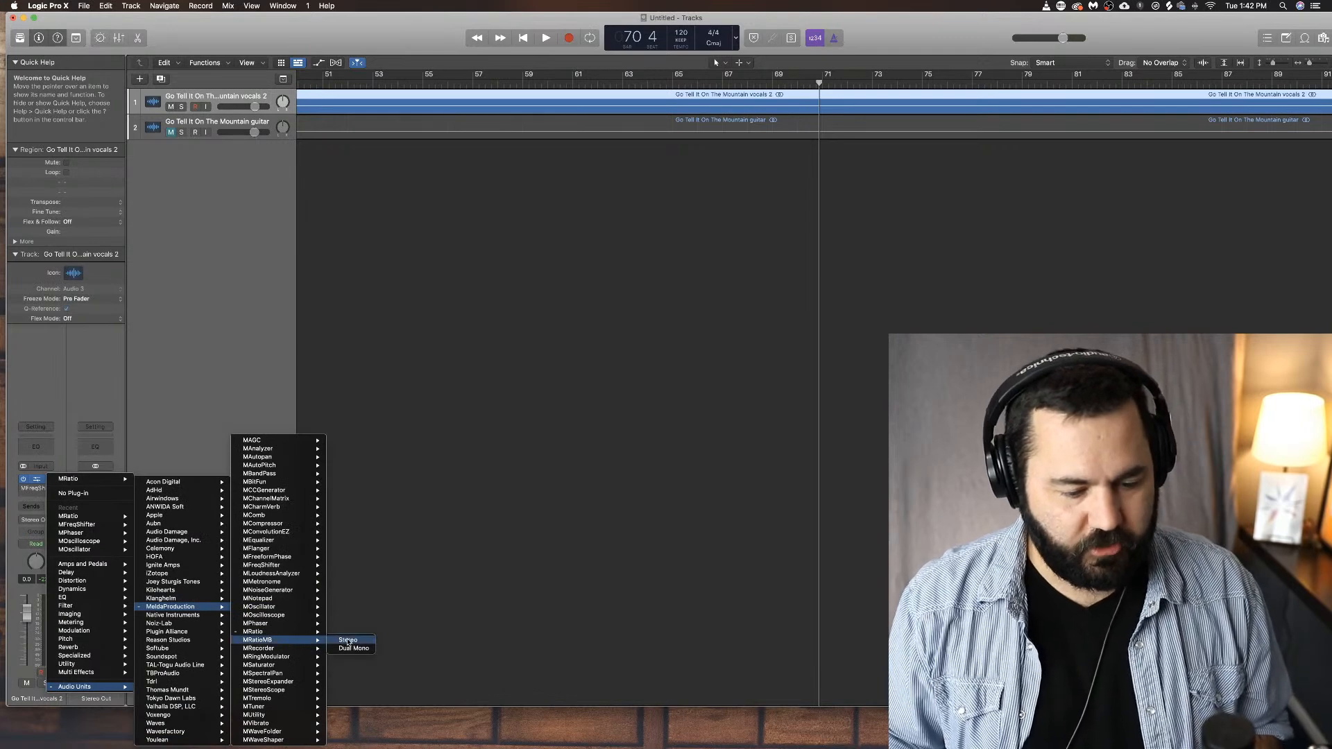
left_click(348, 640)
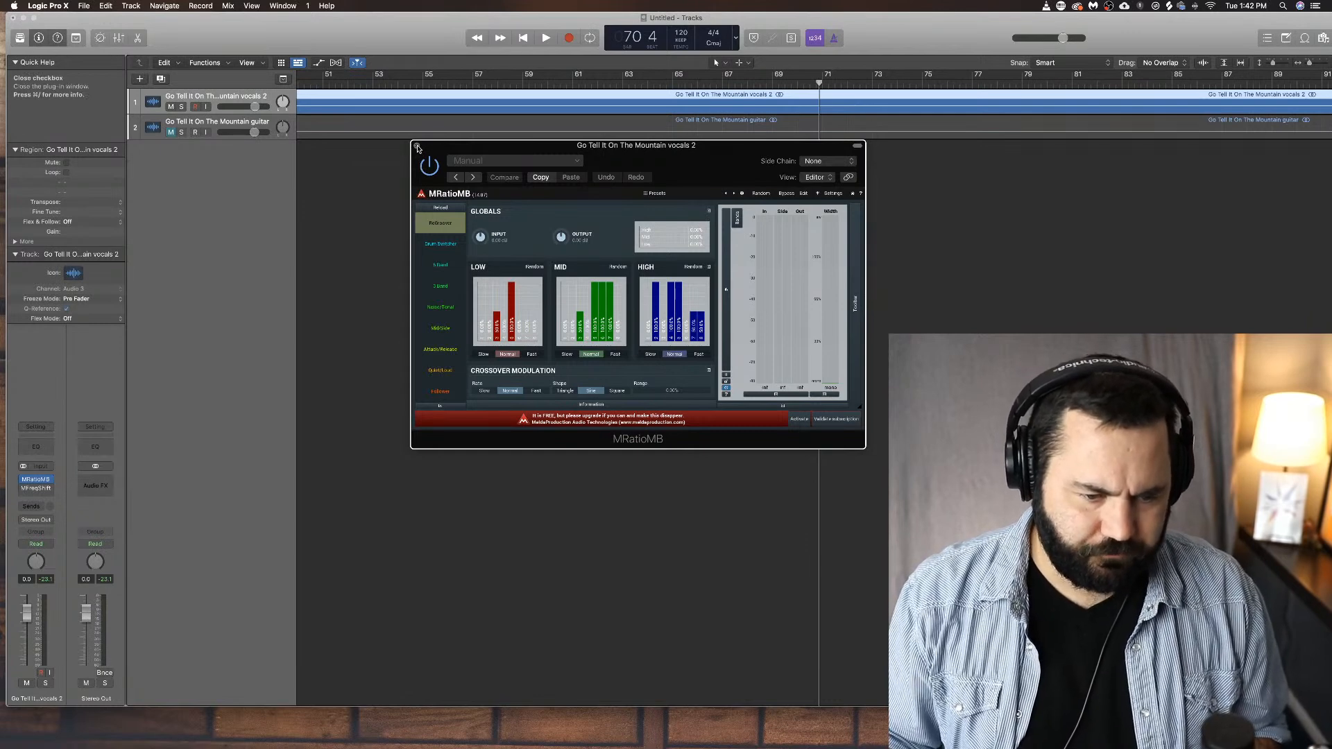
left_click(417, 146)
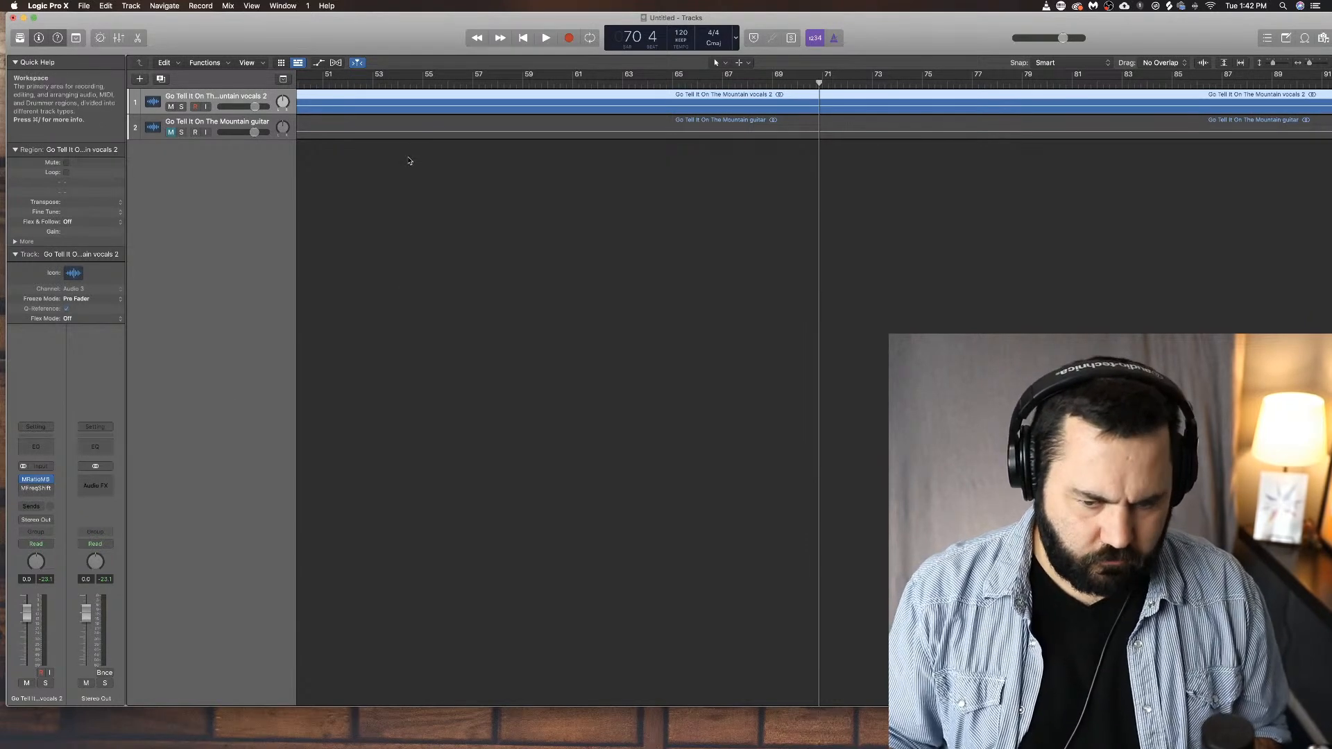
Step: Replace MRatioMB on the vocals track with MeldaProduction's stereo MRecorder, and try recording a short stretch of playback with it
left_click(50, 481)
mouse_move(104, 687)
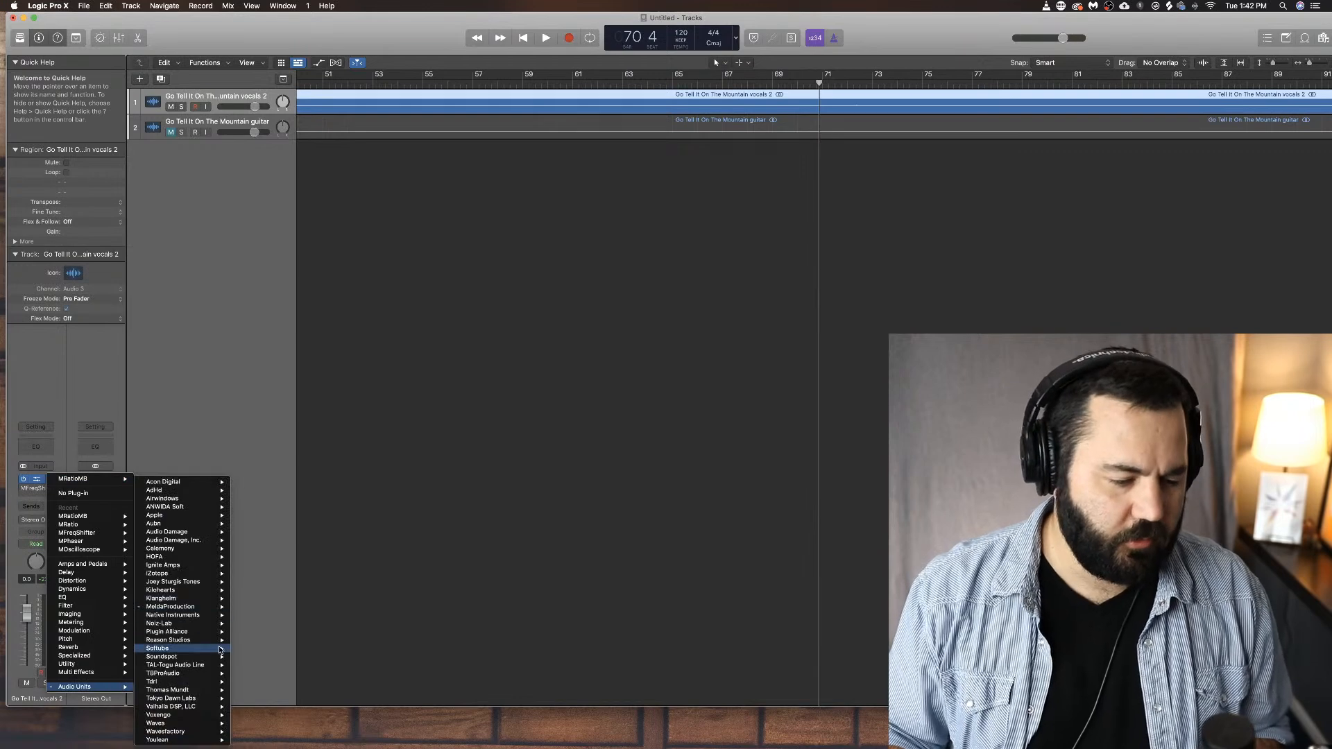
mouse_move(221, 609)
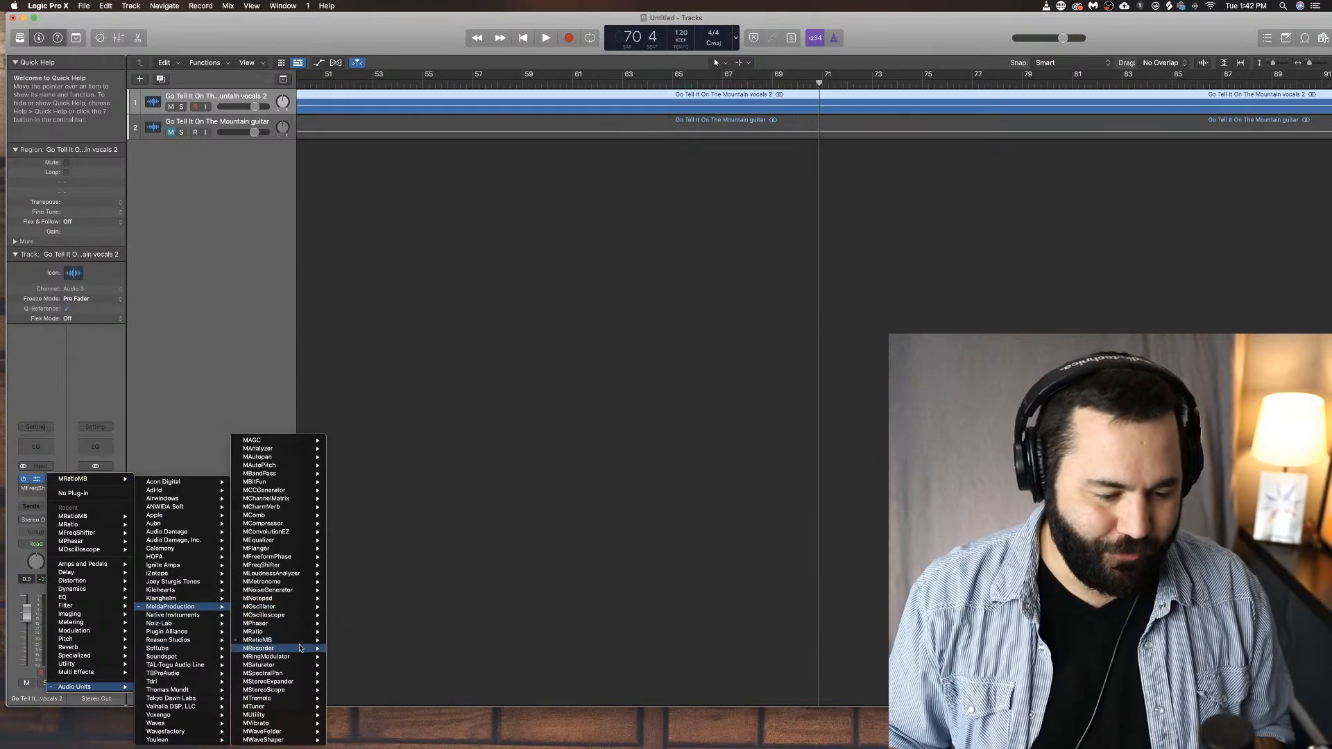
mouse_move(300, 648)
left_click(343, 650)
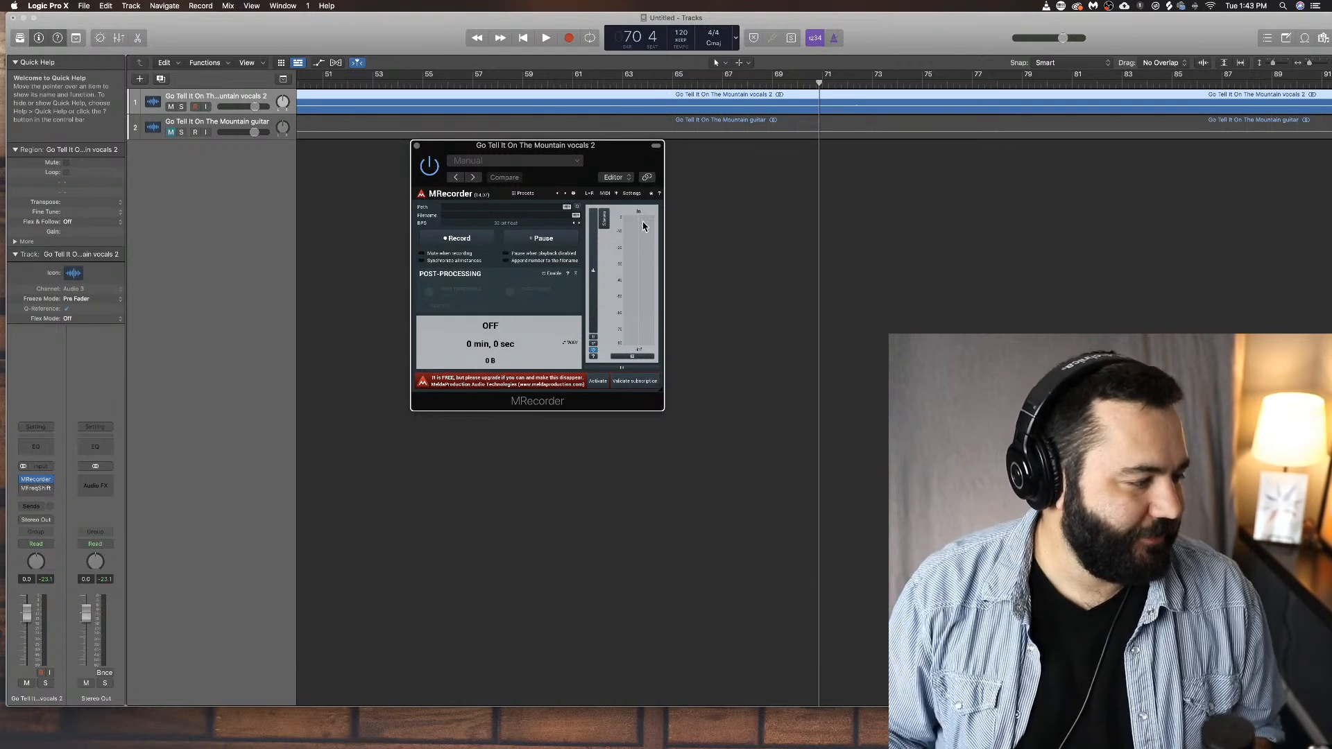
left_click_drag(615, 156, 630, 165)
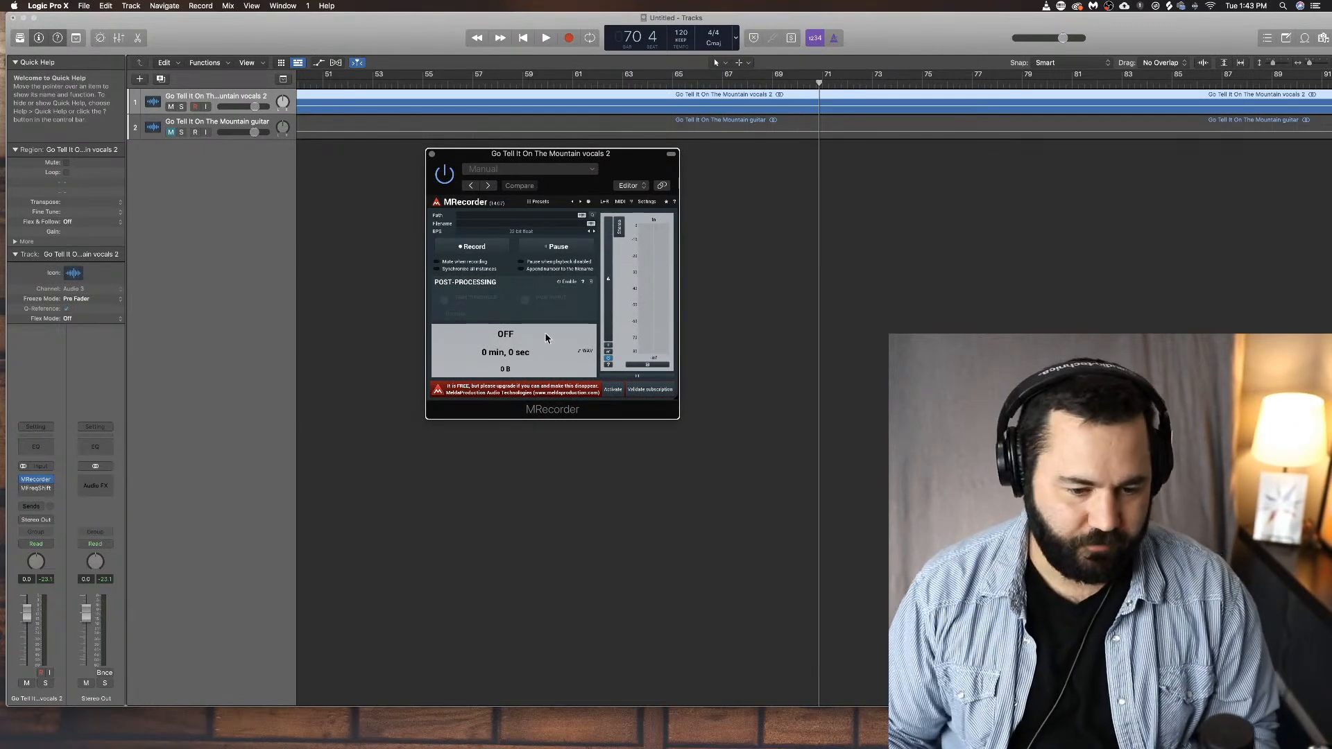
left_click(488, 247)
key("space")
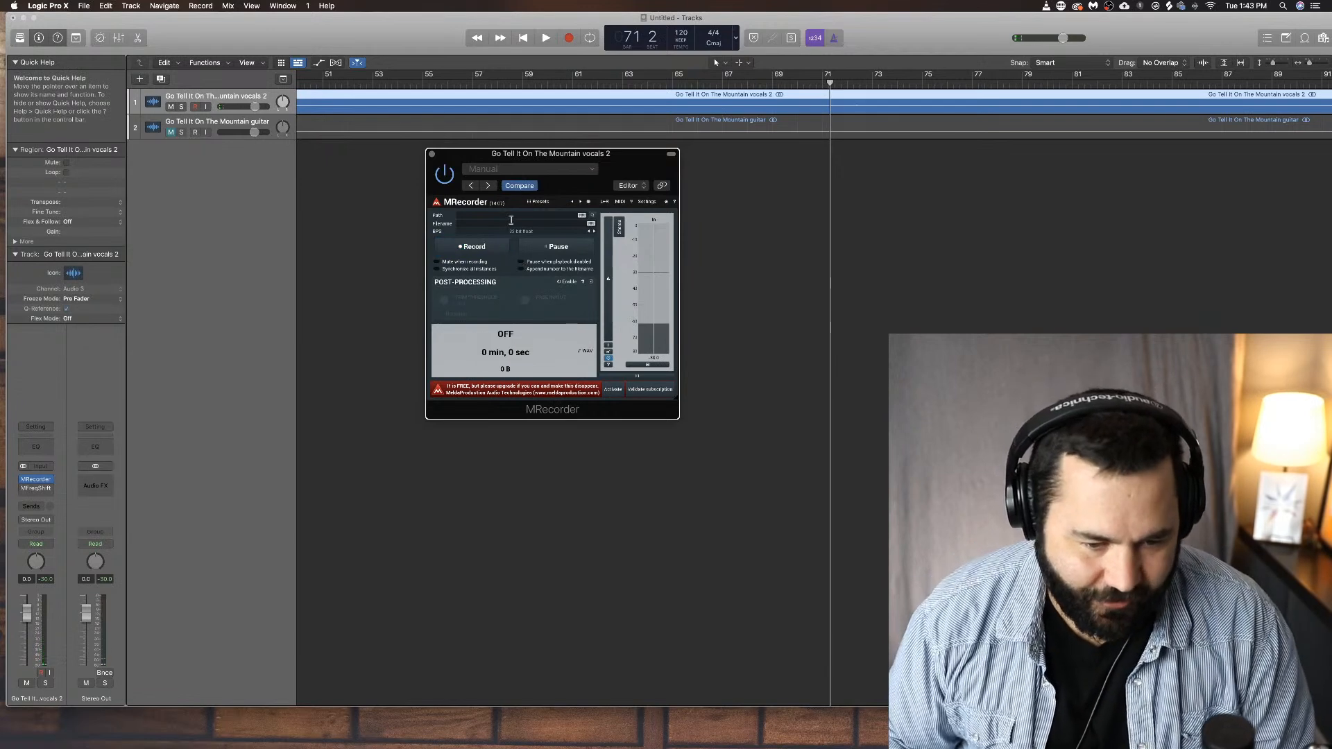
Step: Set MRecorder's save path to the live recordings folder inside Documents
left_click(588, 219)
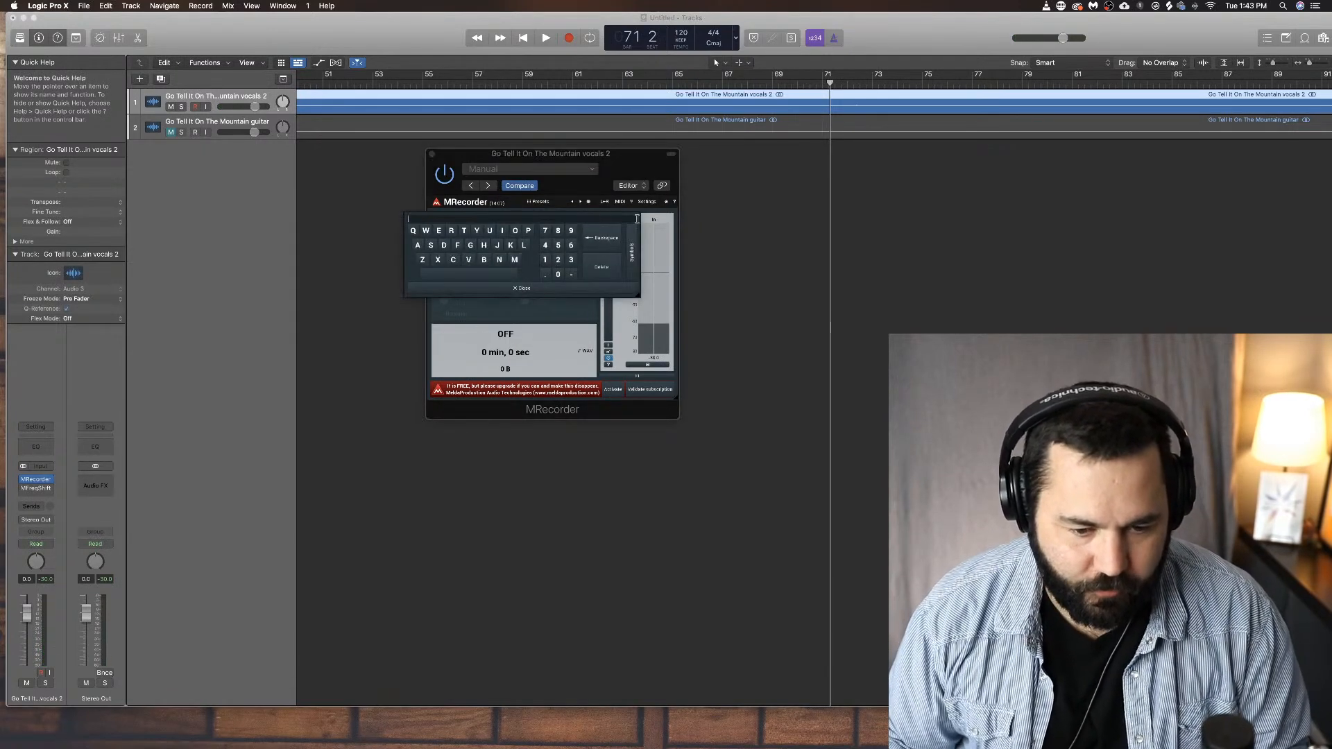
left_click(548, 295)
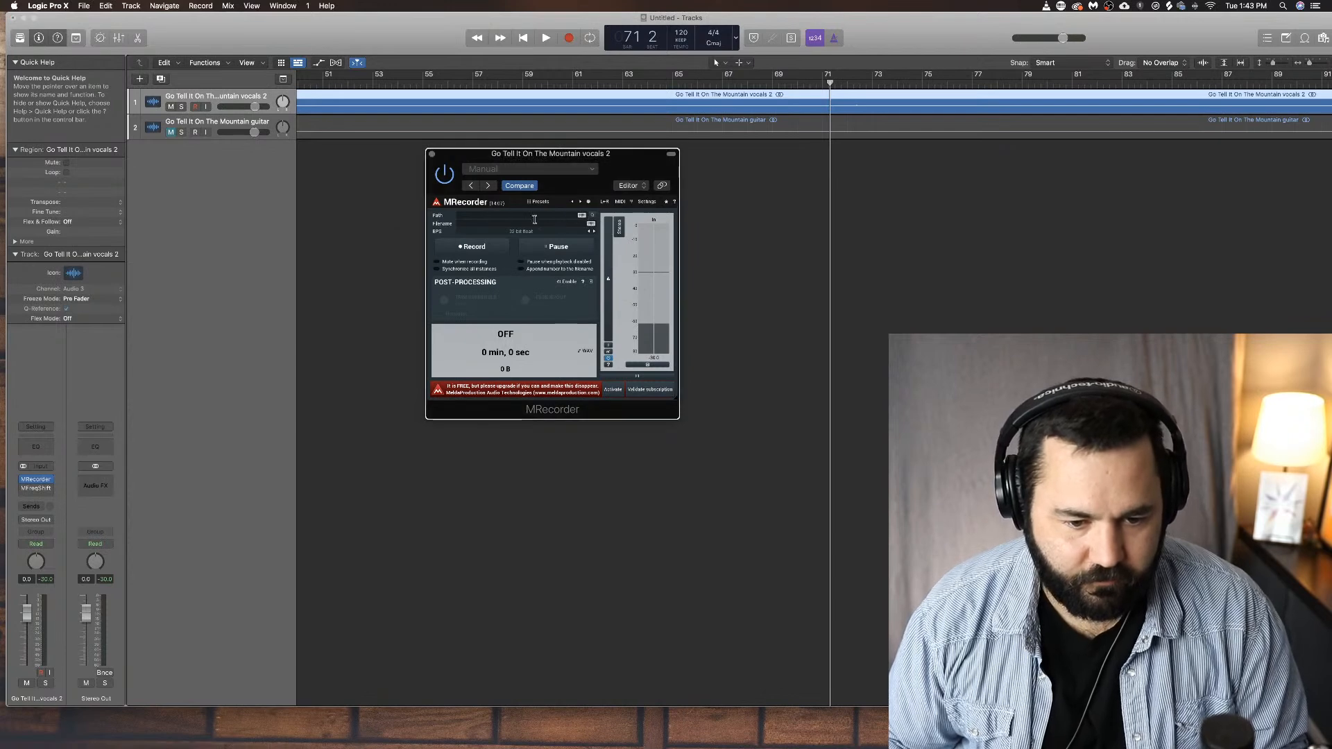
left_click(592, 215)
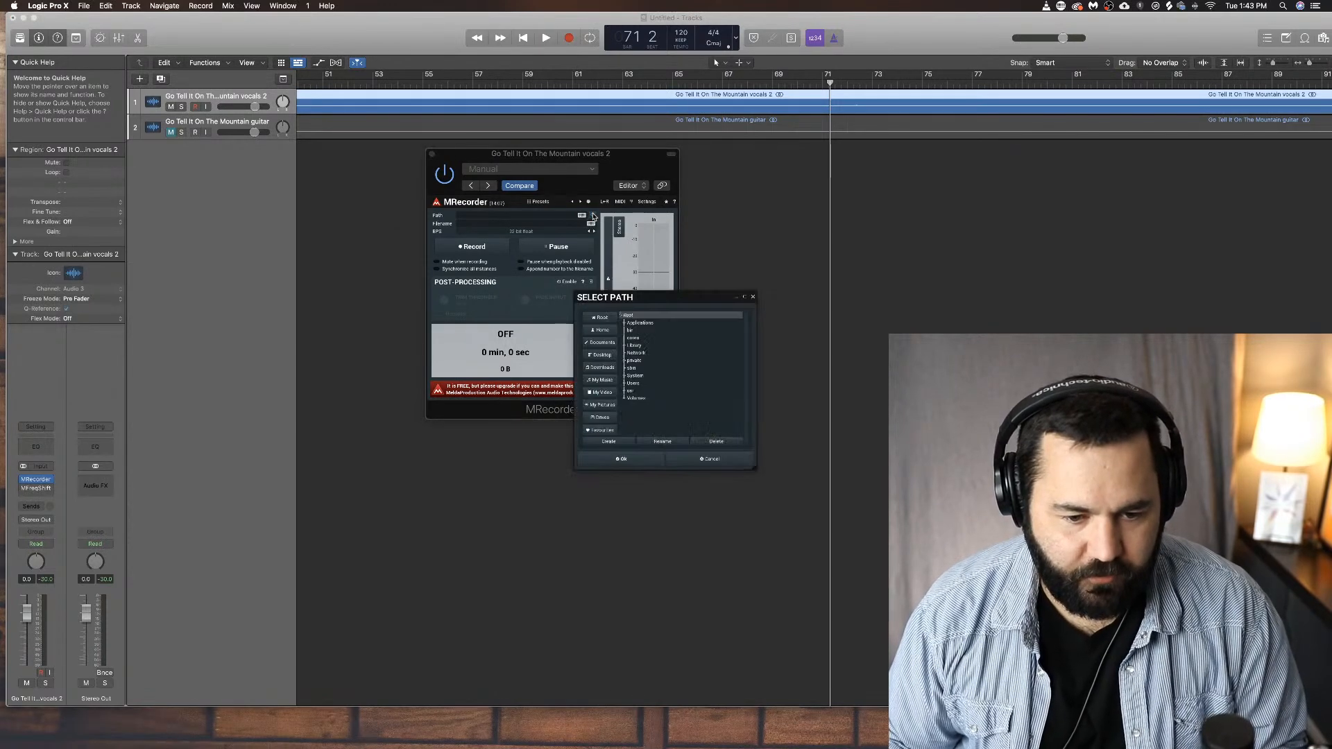
left_click(600, 344)
left_click(648, 345)
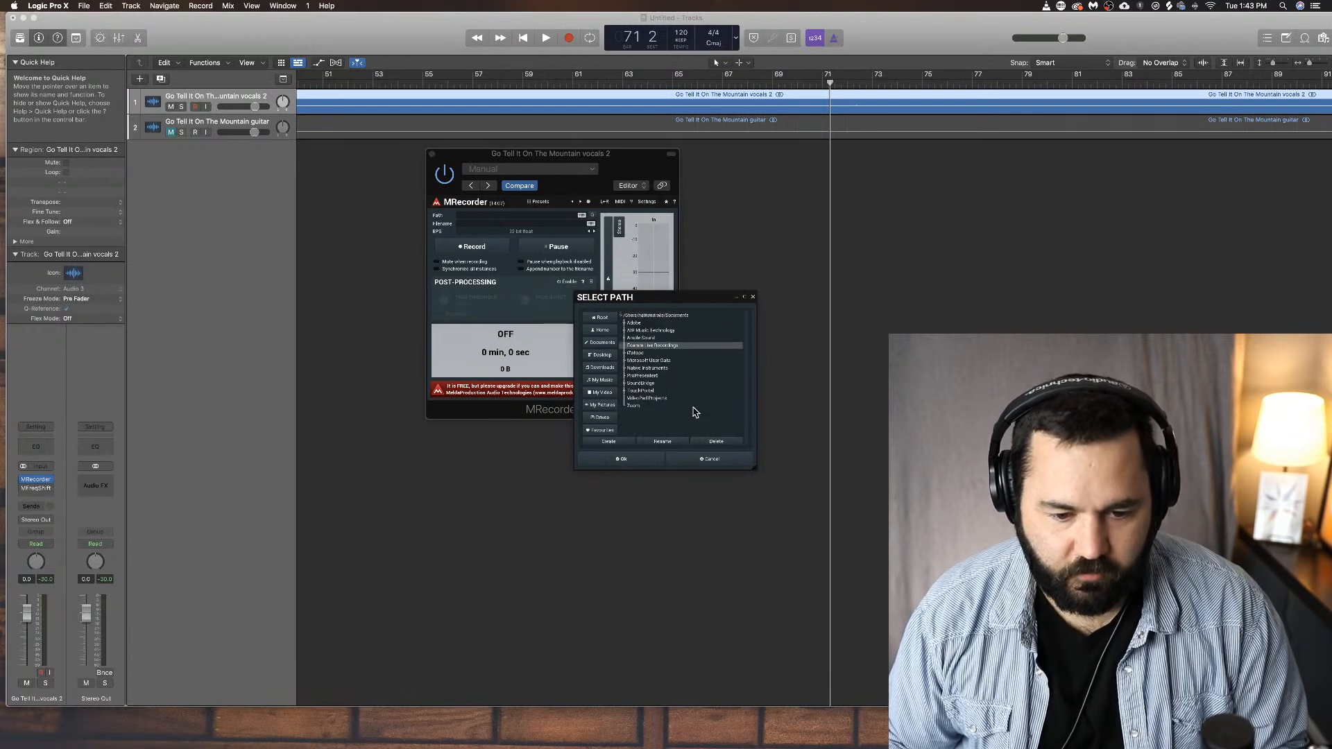
left_click(649, 461)
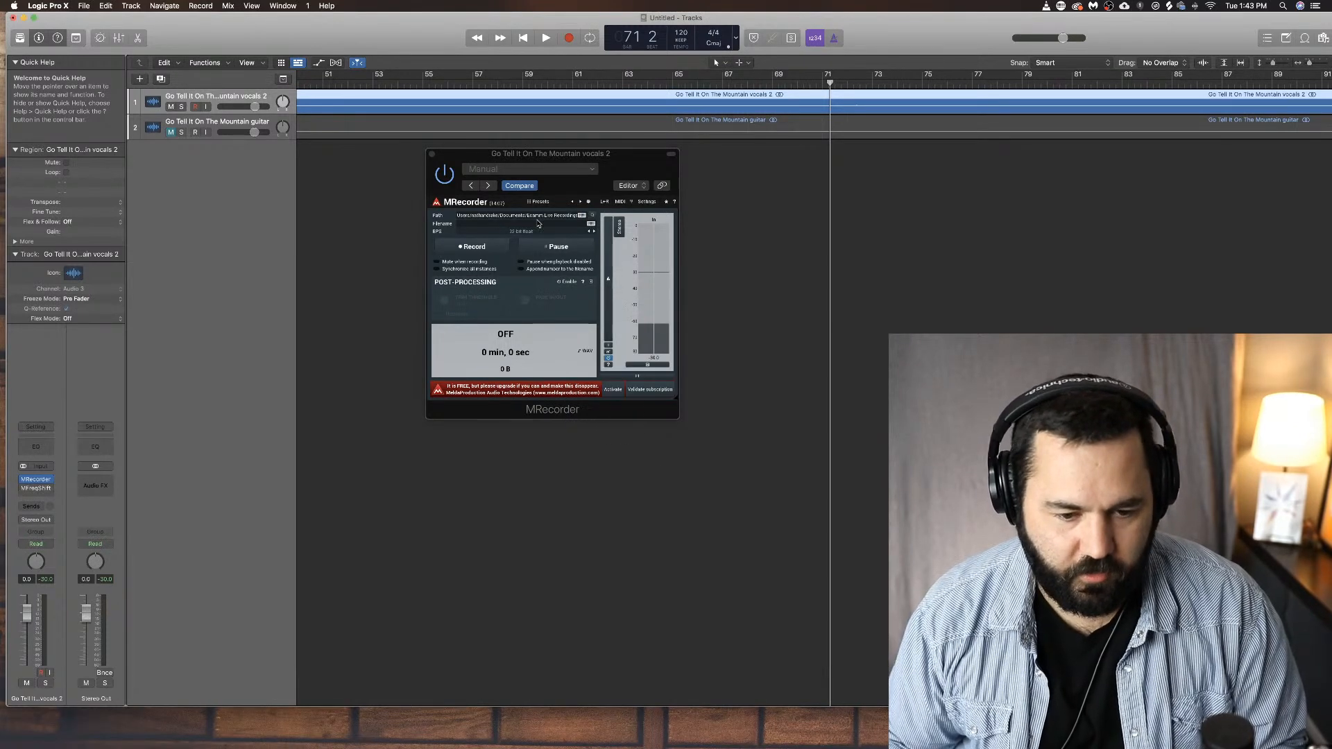
Step: Try recording the playing vocals with MRecorder again, and close its window
key("space")
left_click(486, 246)
key("space")
left_click(487, 246)
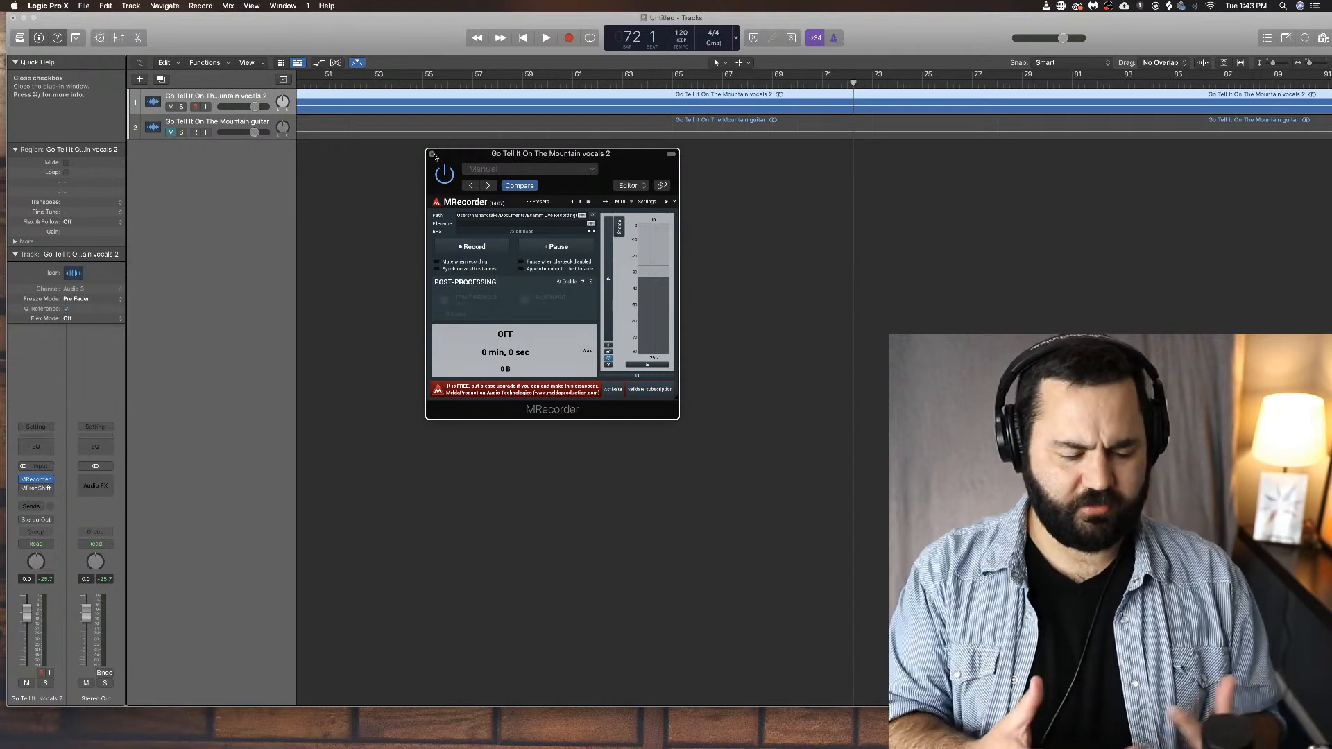
left_click(433, 155)
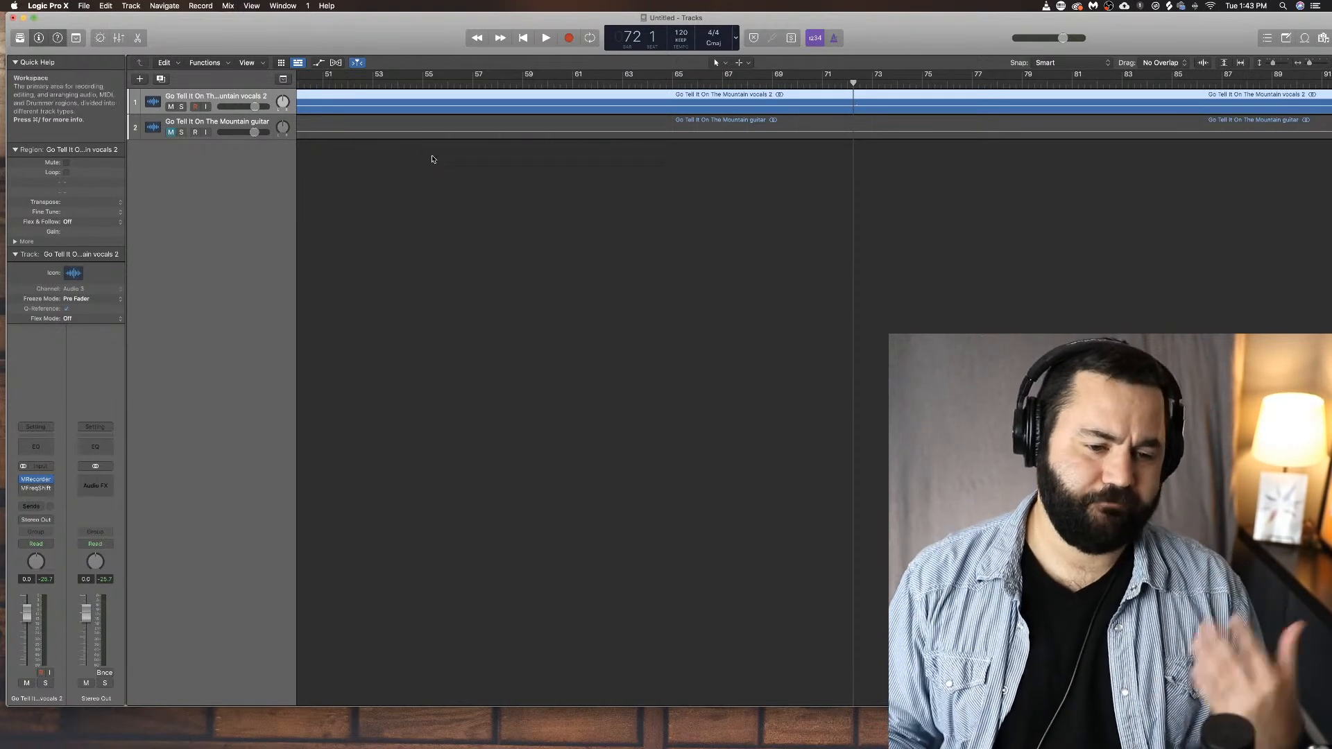
Step: Replace MRecorder on the vocals track with the stereo version of MeldaProduction's MRingModulator
left_click(45, 480)
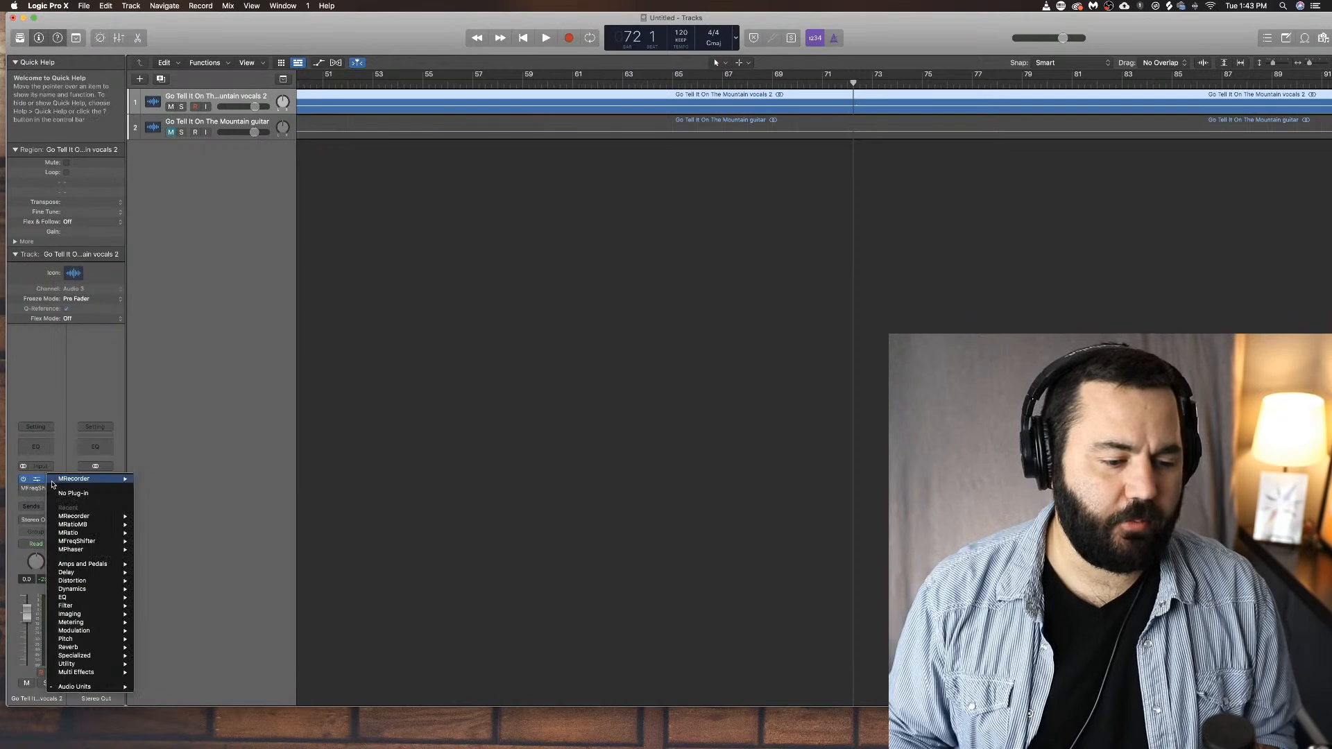
mouse_move(105, 687)
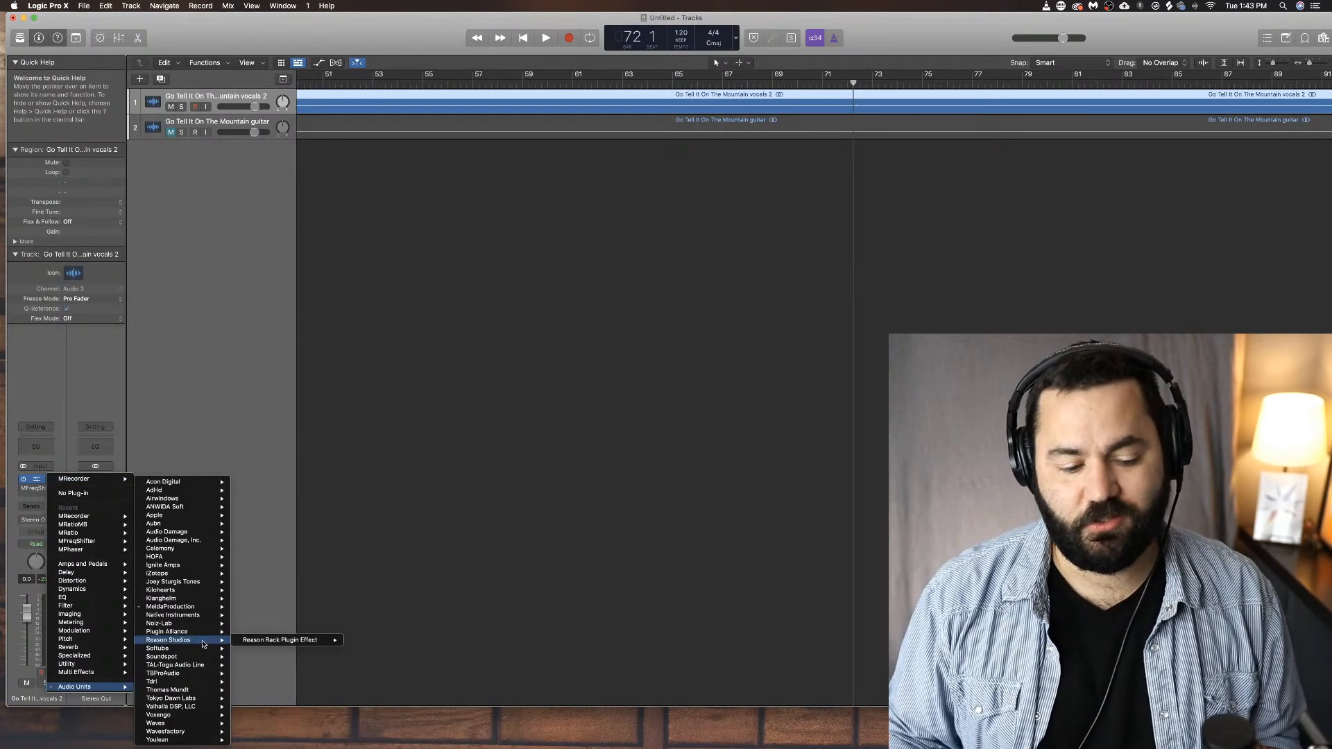
mouse_move(208, 614)
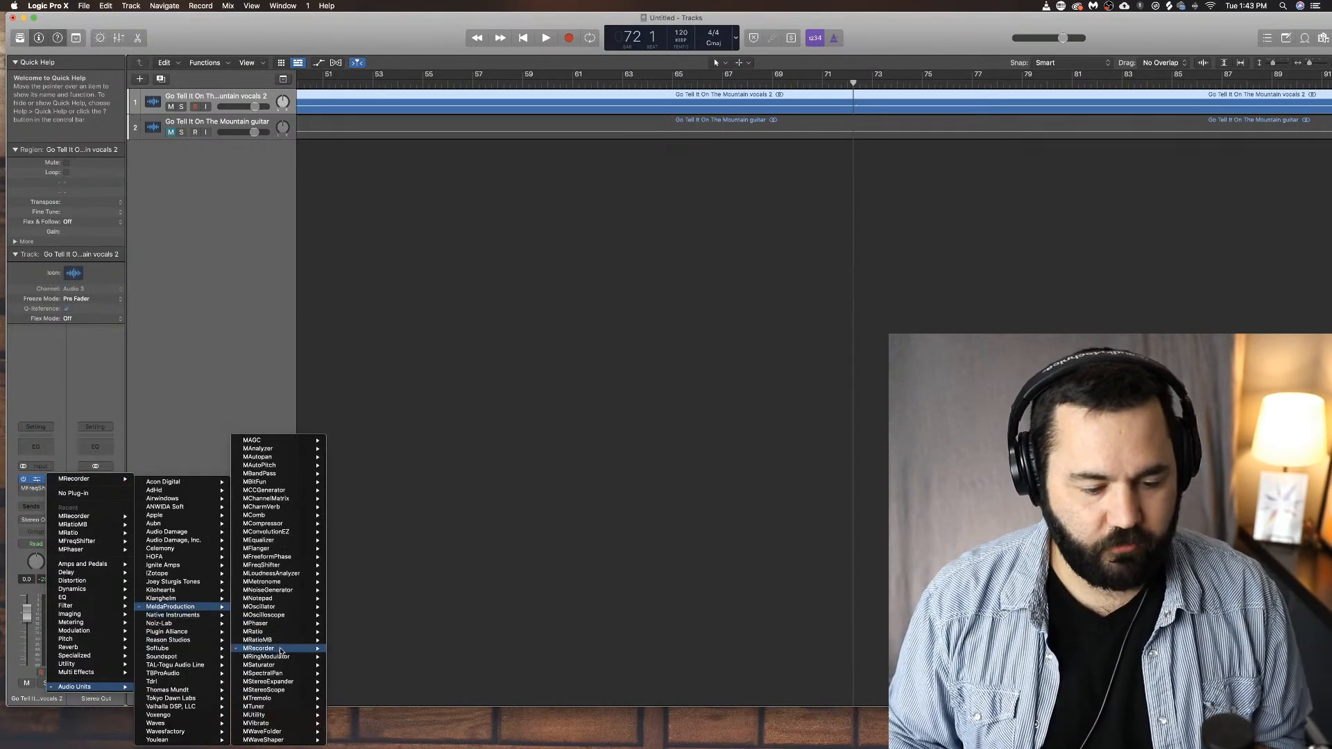
mouse_move(294, 657)
left_click(358, 658)
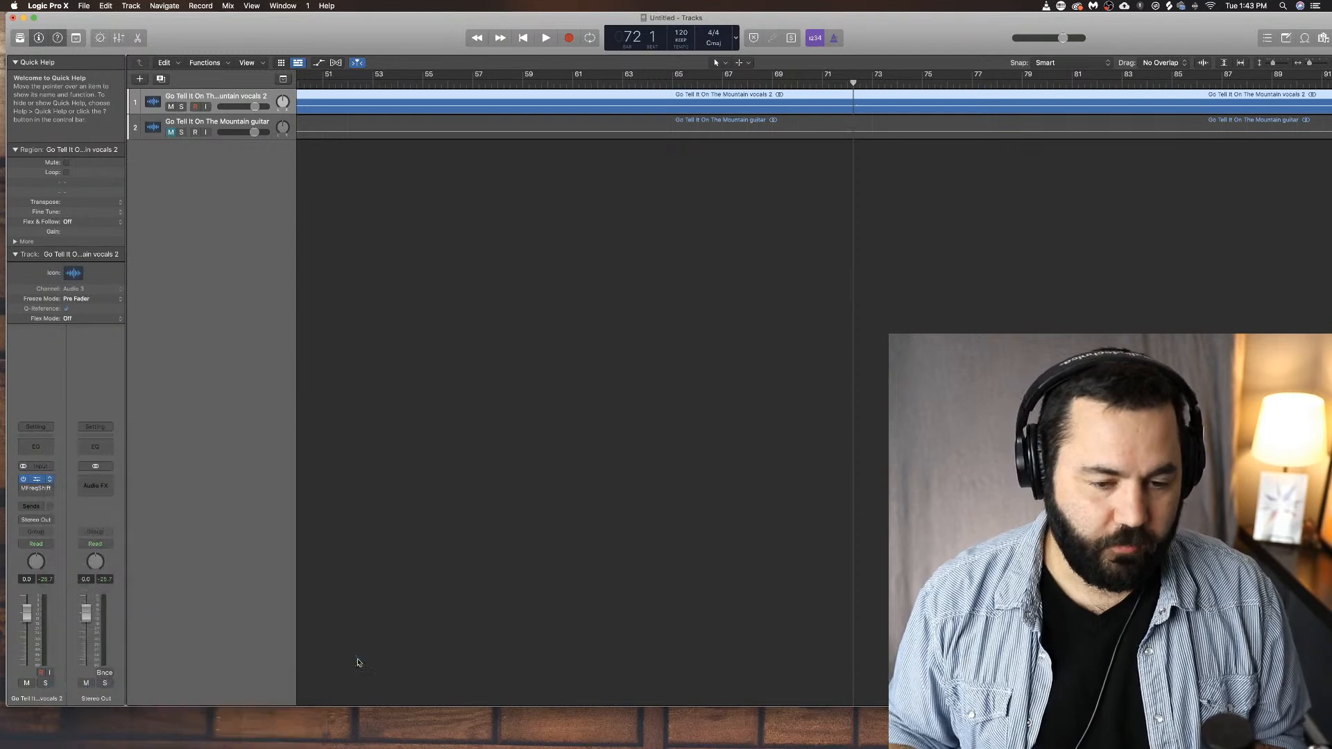
Step: Audition the vocals through MRingModulator in short stretches from bar 72, and close its window
key("space")
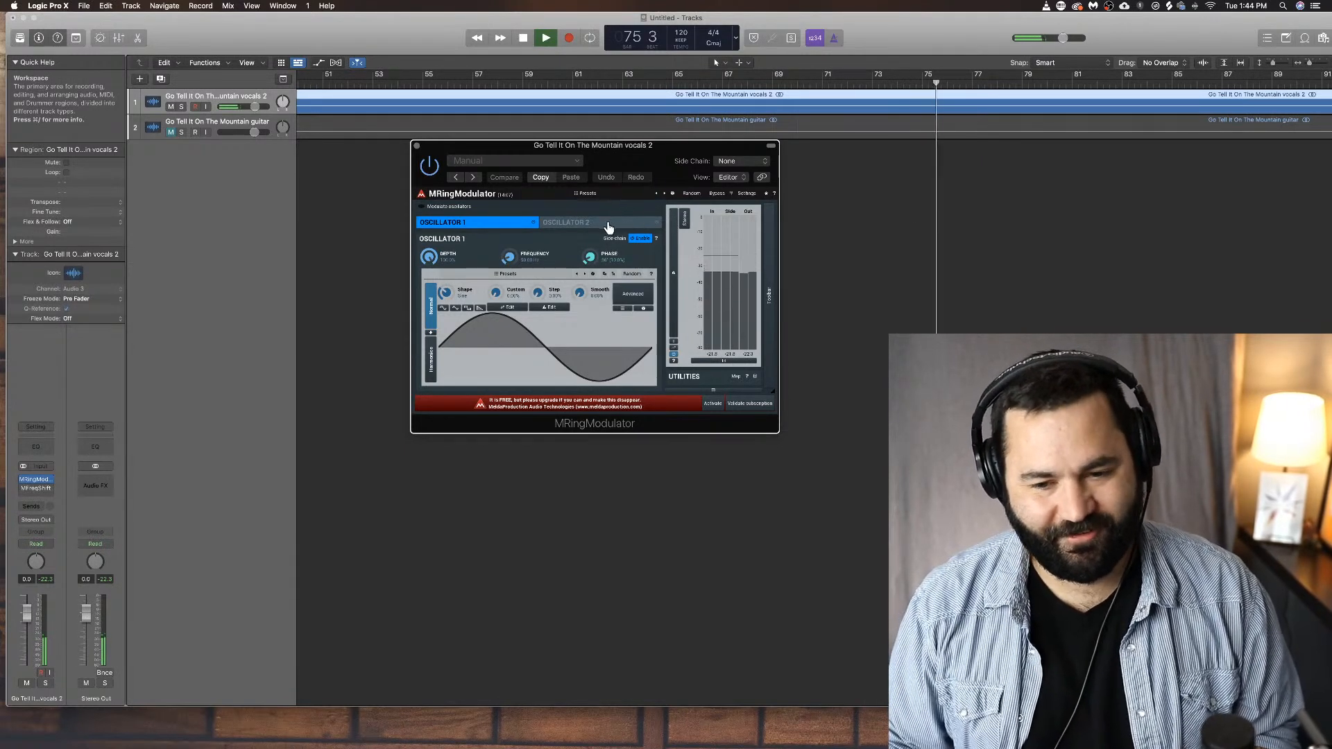
key("space")
key("space")
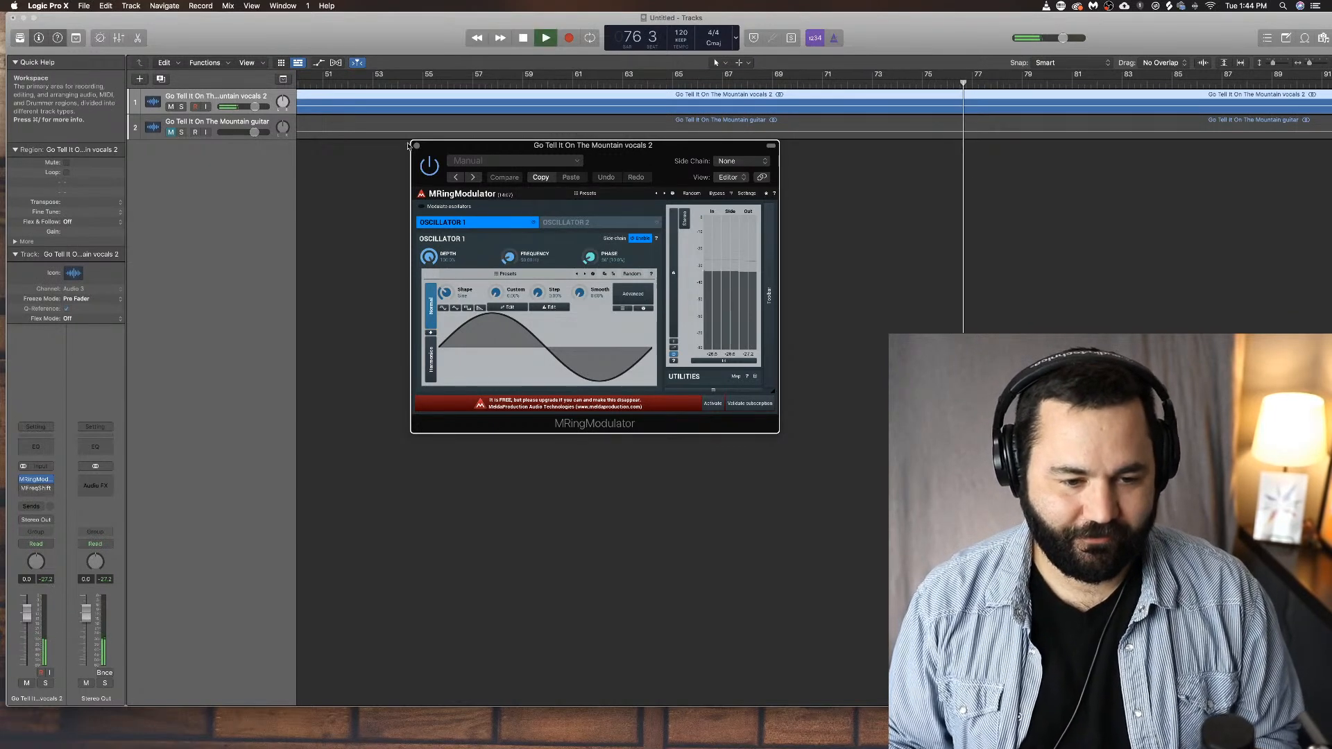
key("space")
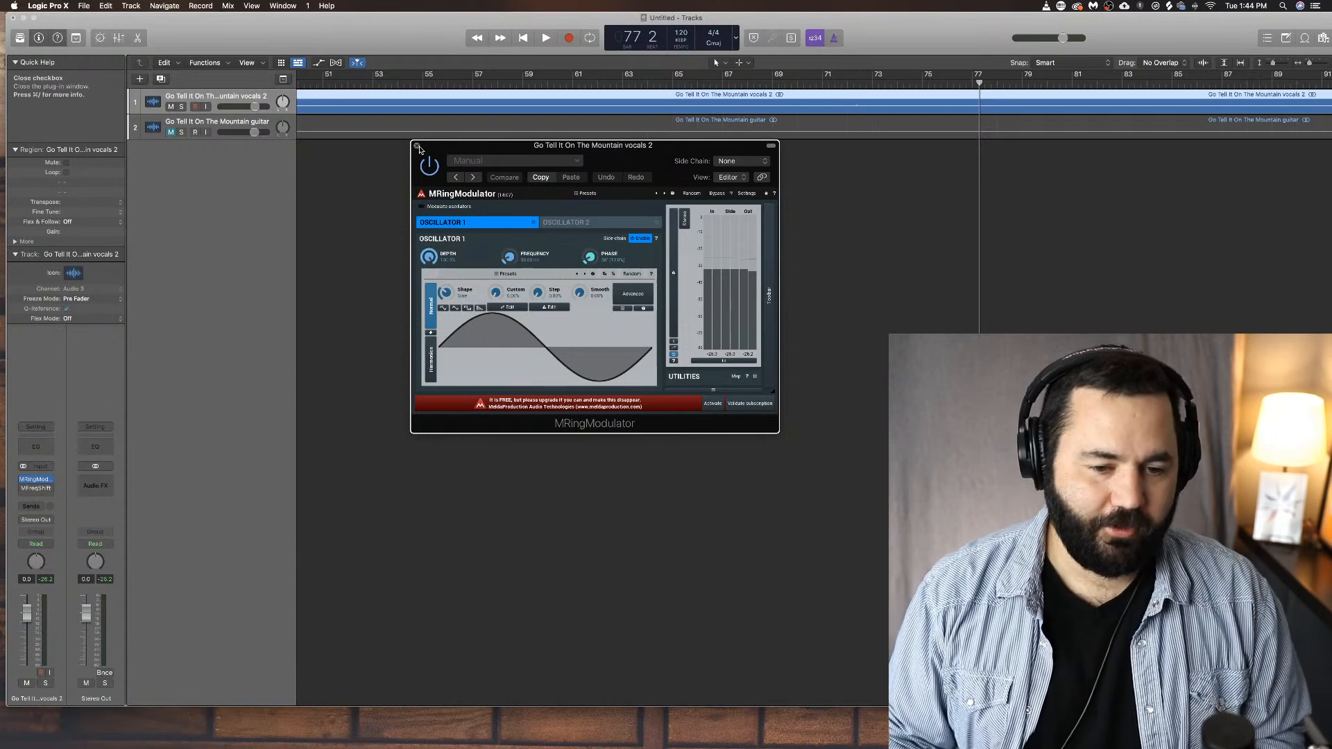
key("space")
key("space")
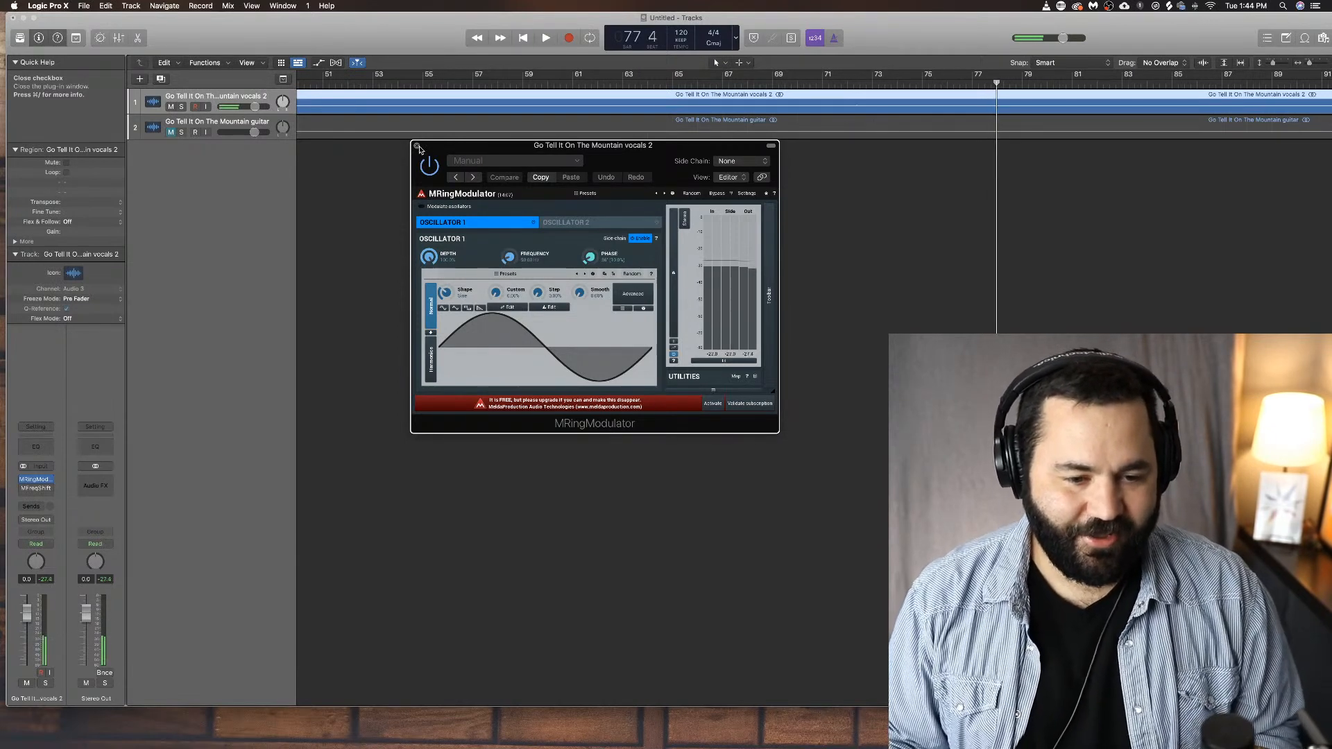
left_click(418, 147)
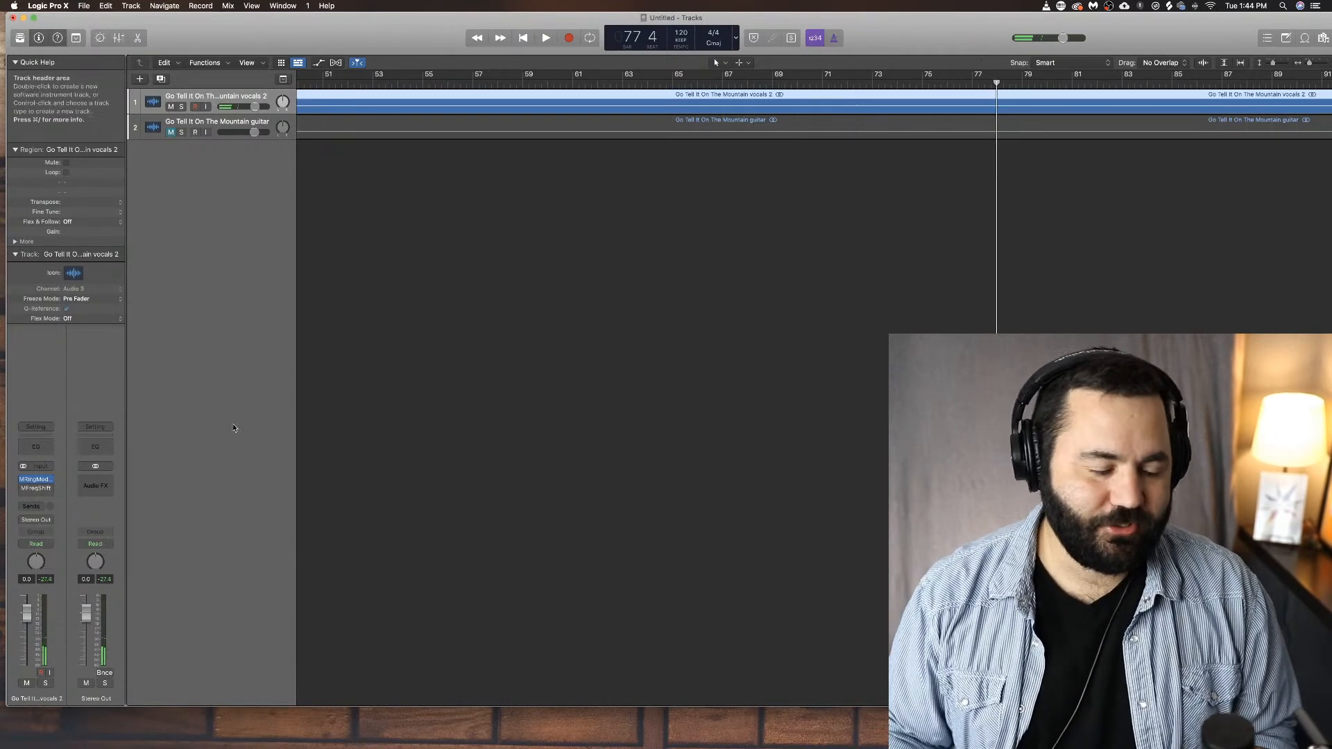
Step: Replace MRingModulator on the vocals track with stereo MSaturator, and close its window after viewing it
left_click(51, 479)
mouse_move(118, 687)
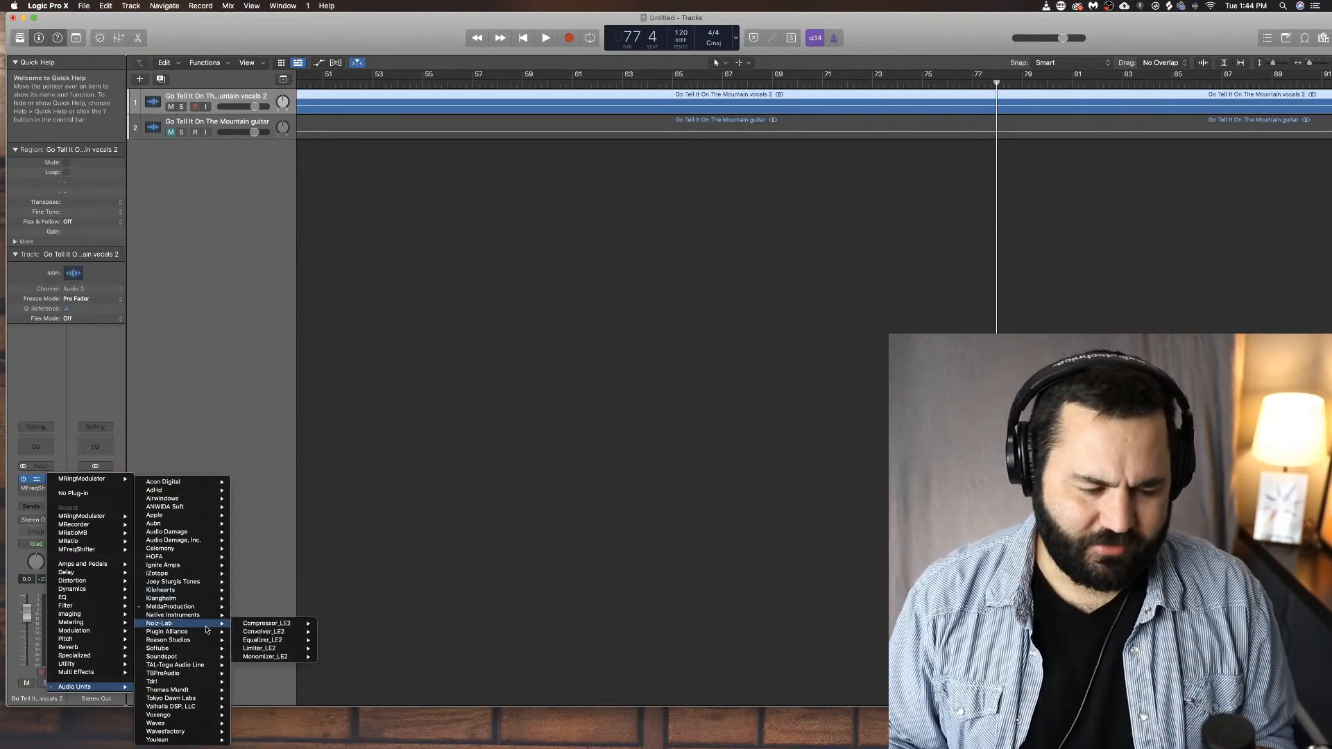
mouse_move(205, 674)
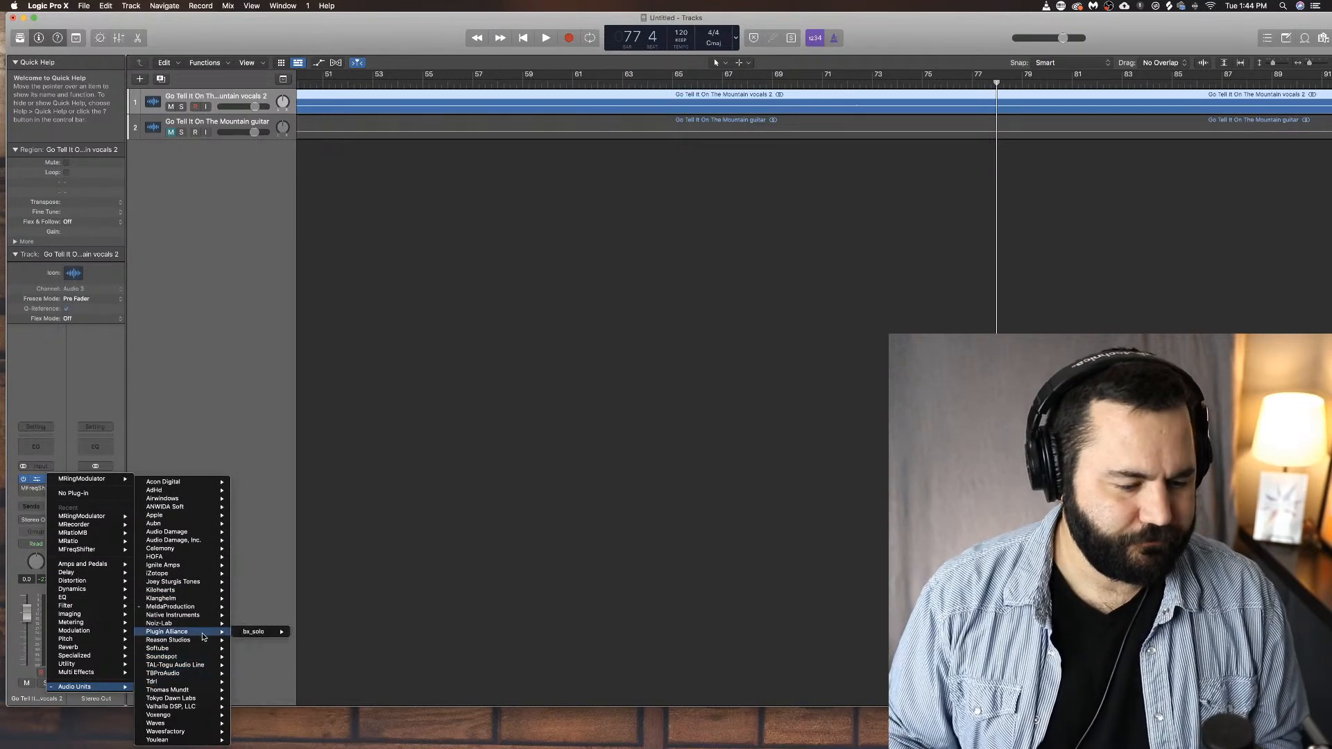
mouse_move(205, 608)
mouse_move(299, 666)
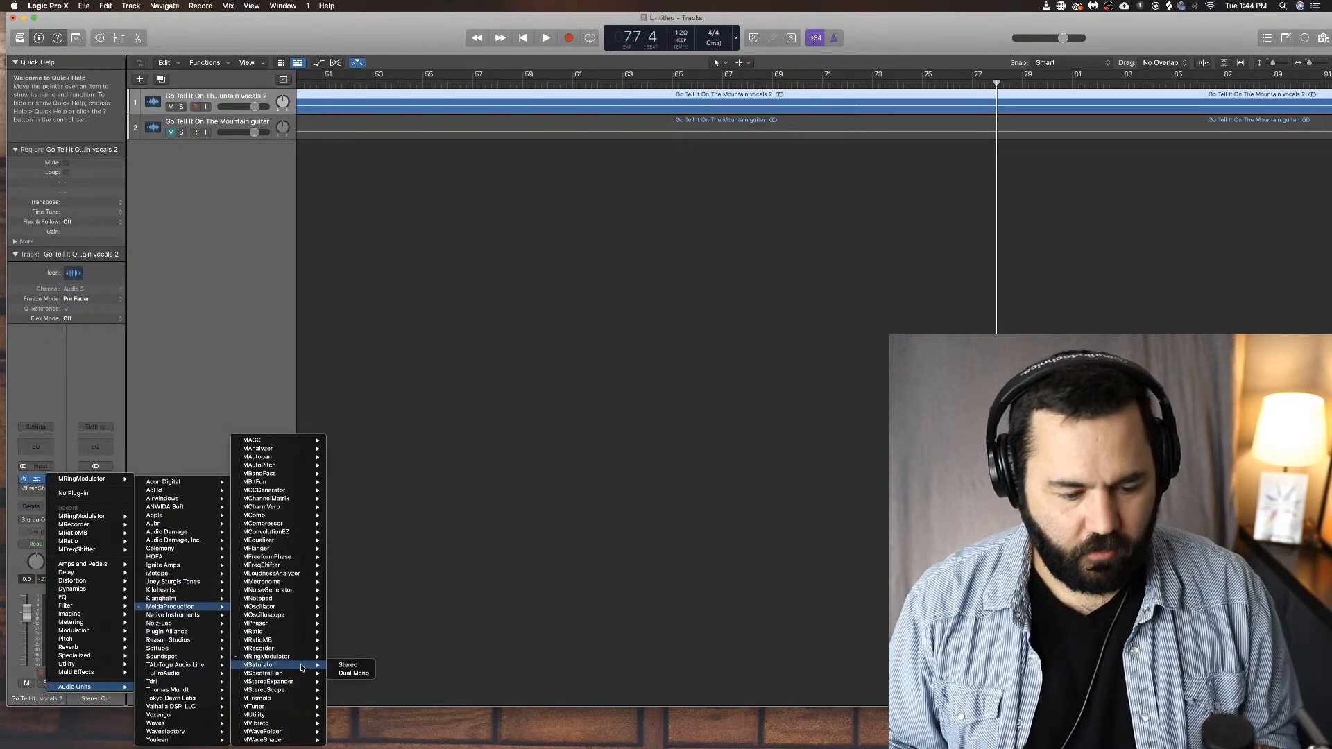
left_click(341, 665)
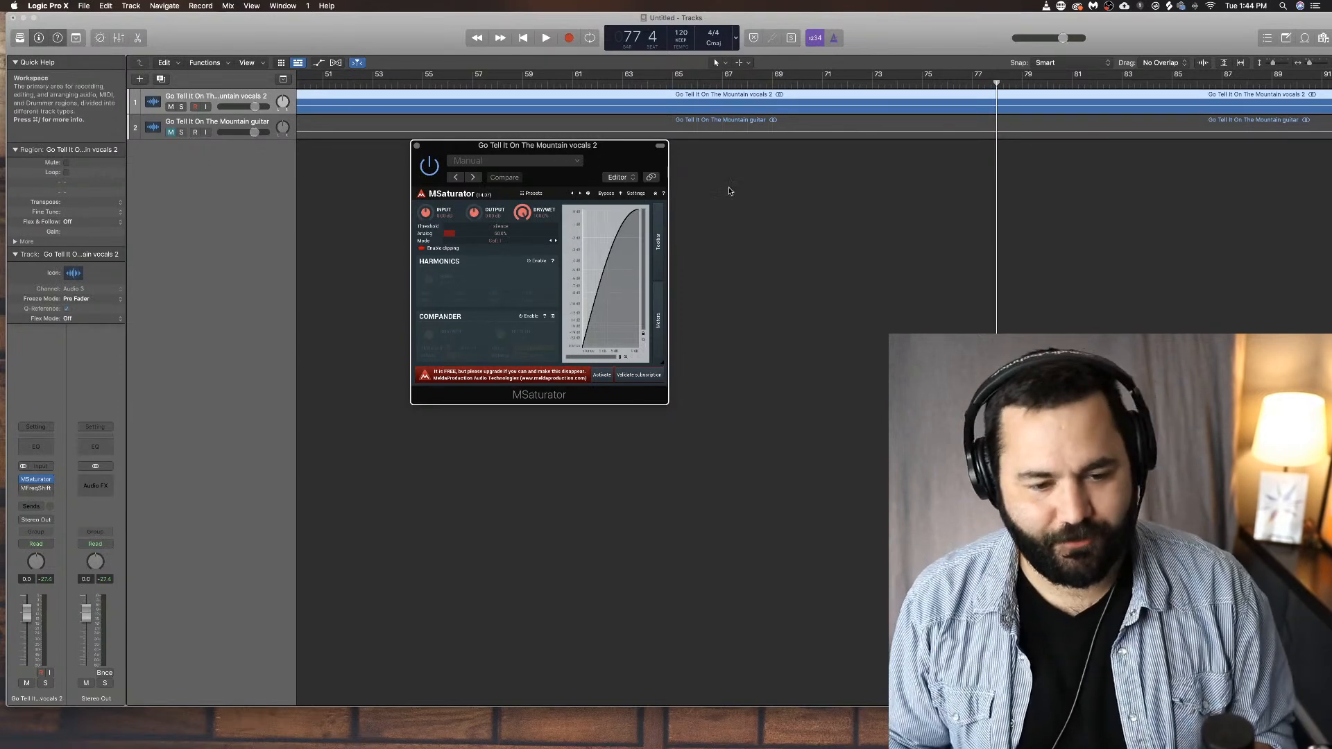
left_click_drag(623, 158, 630, 167)
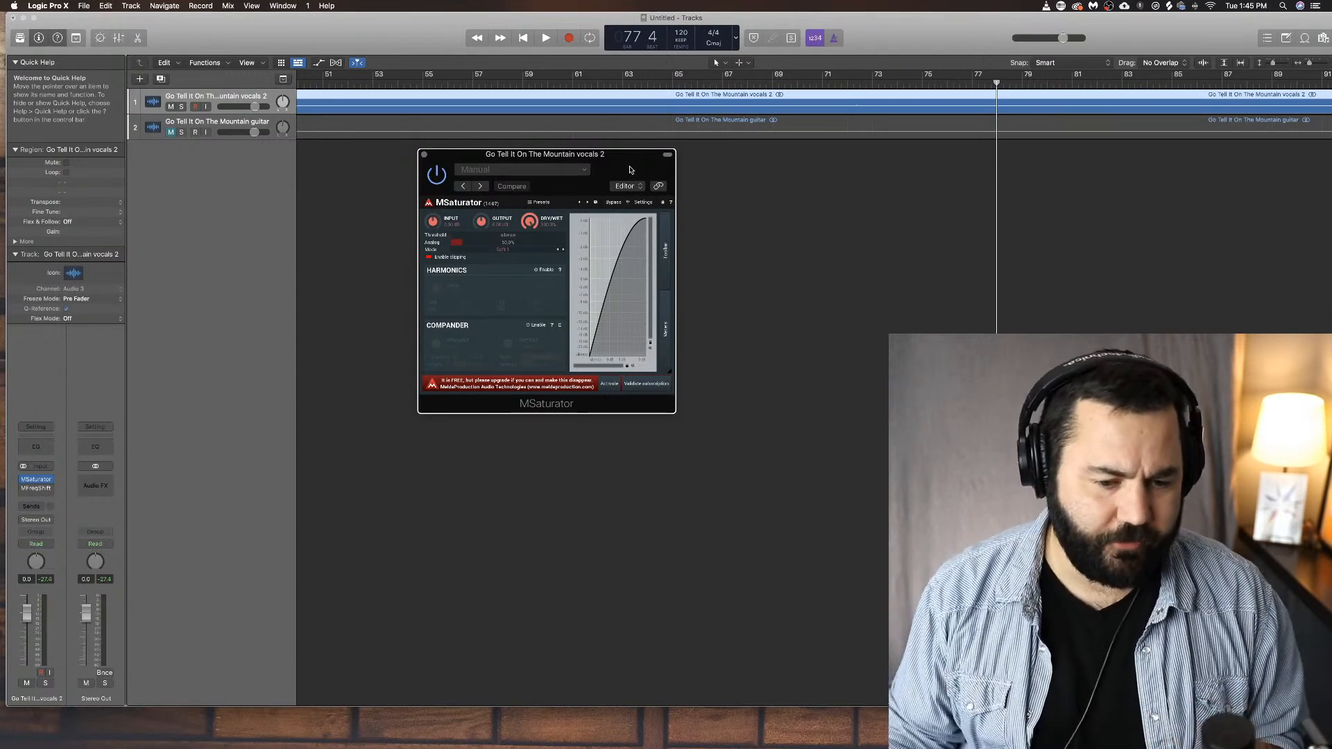
left_click(425, 155)
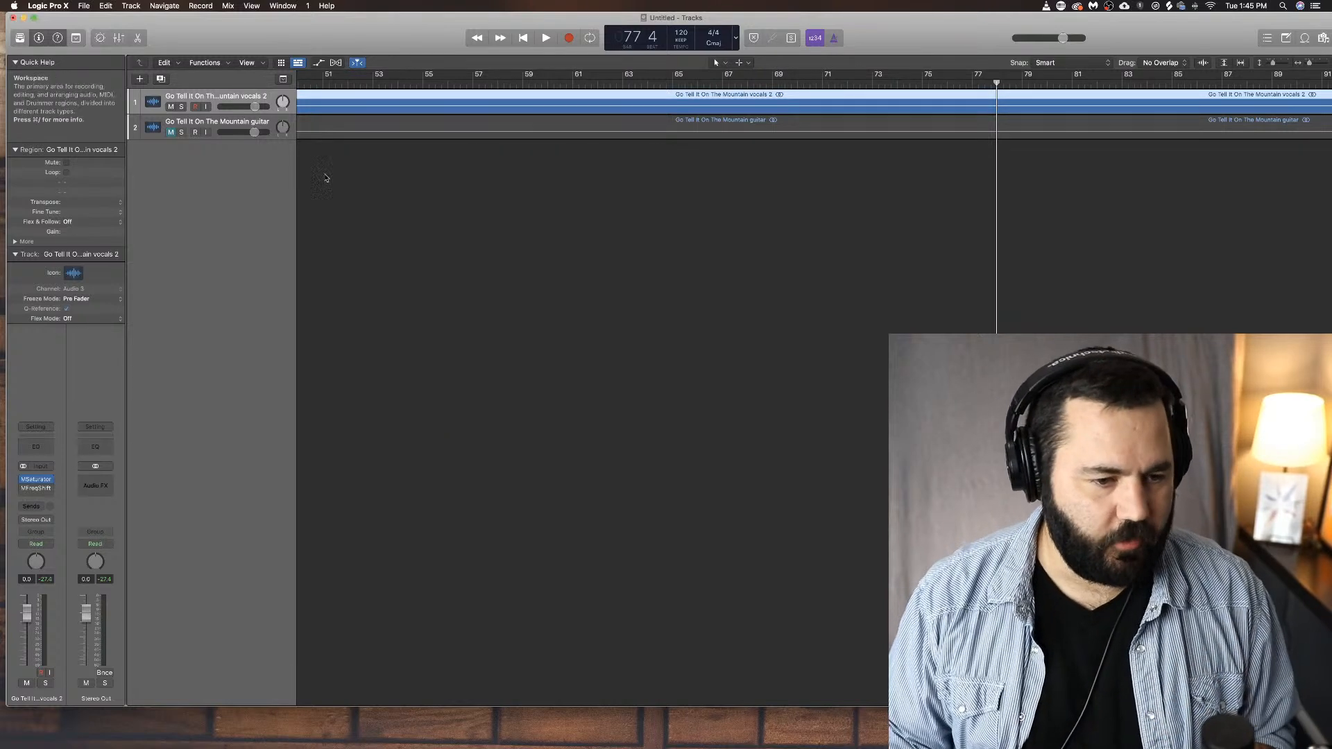
Step: Replace MSaturator on the vocals track with MeldaProduction's stereo MSpectralPan
left_click(51, 480)
mouse_move(76, 687)
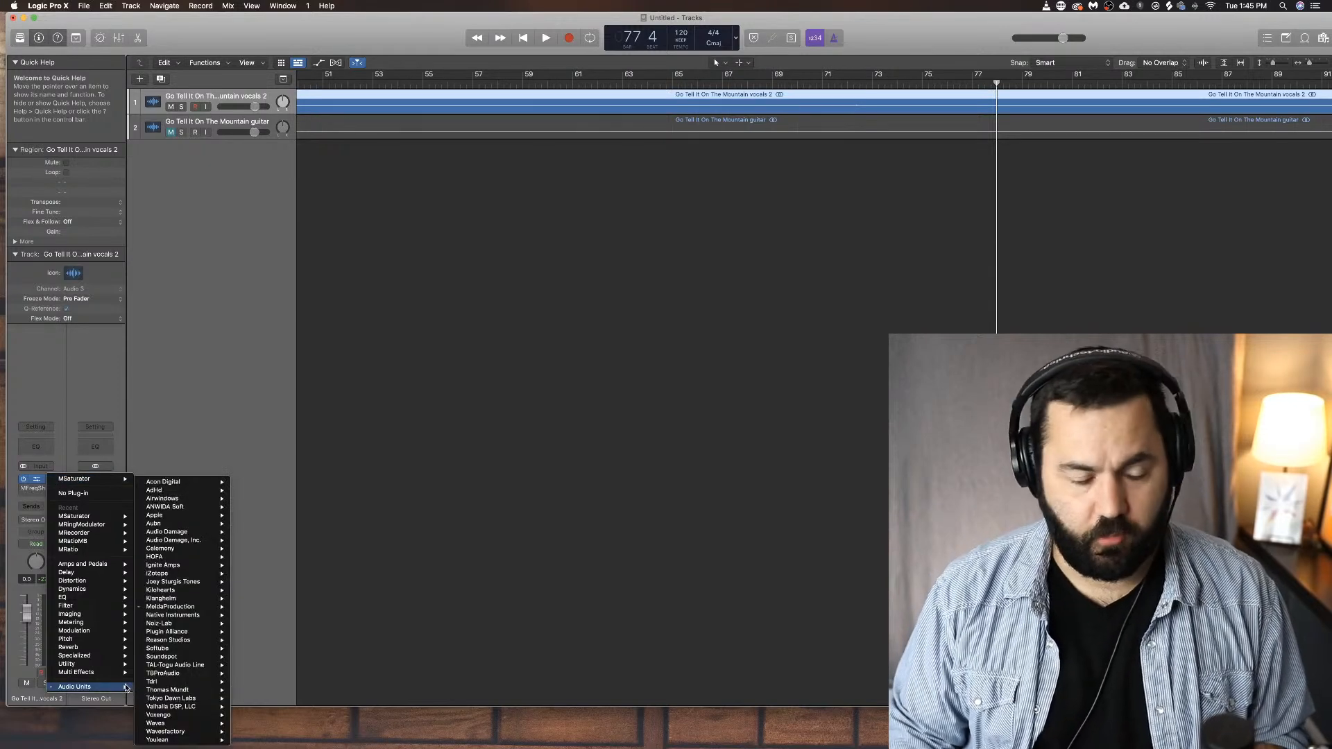
mouse_move(206, 608)
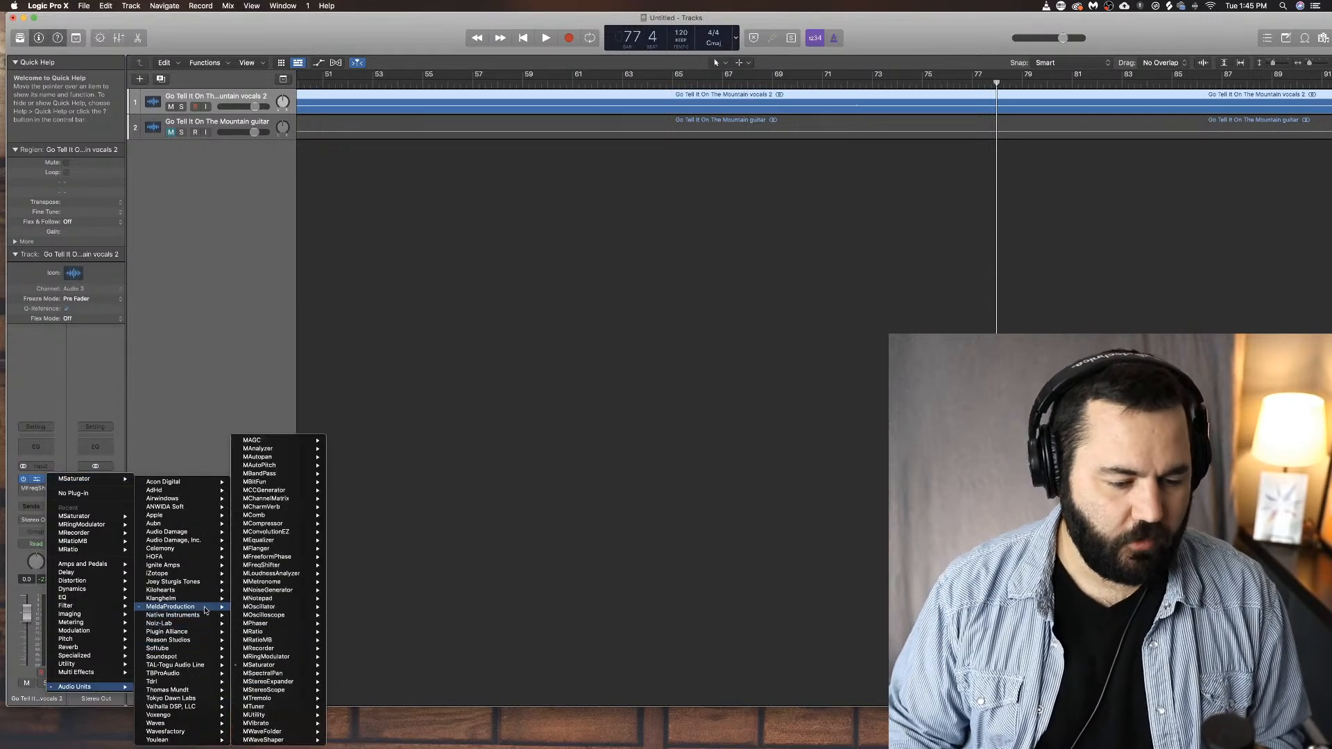
mouse_move(300, 672)
left_click(357, 676)
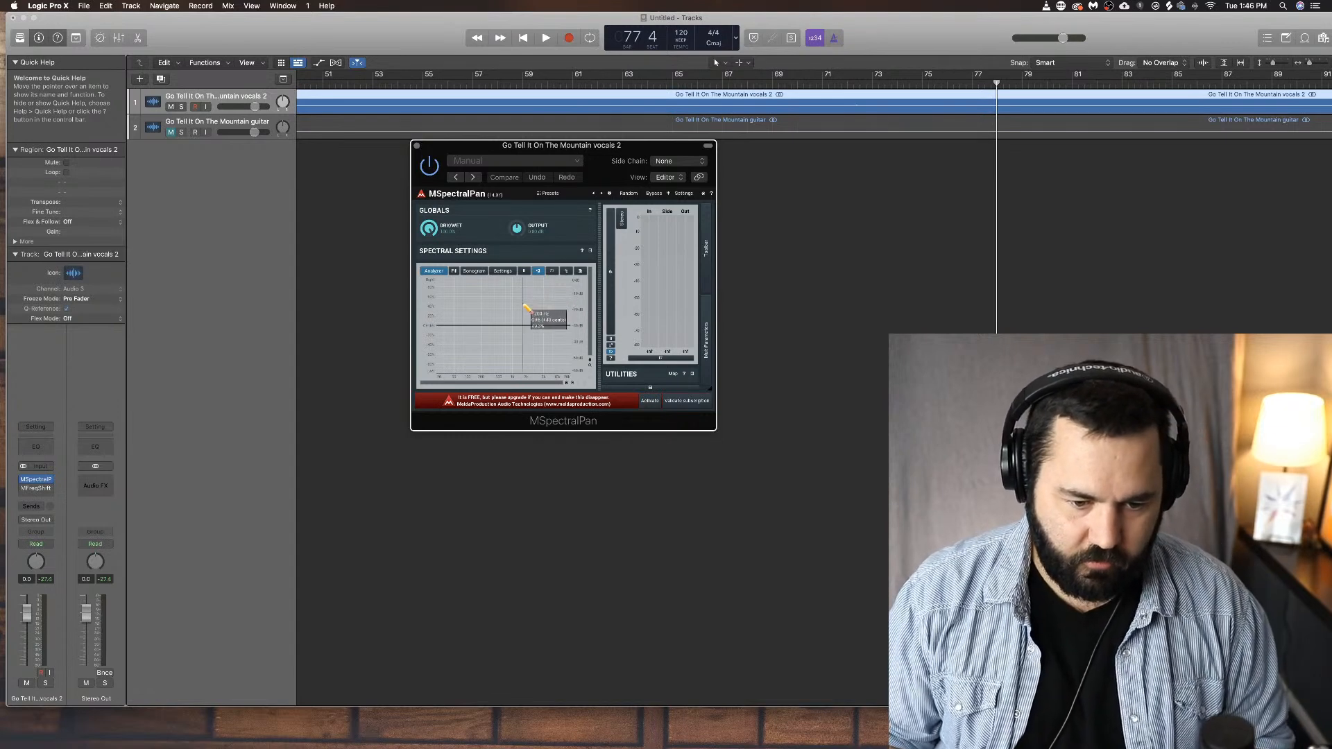
Step: Shape MSpectralPan's panning curve with points alternating above and below the centre line while auditioning the vocals from bar 77
left_click_drag(529, 321, 525, 304)
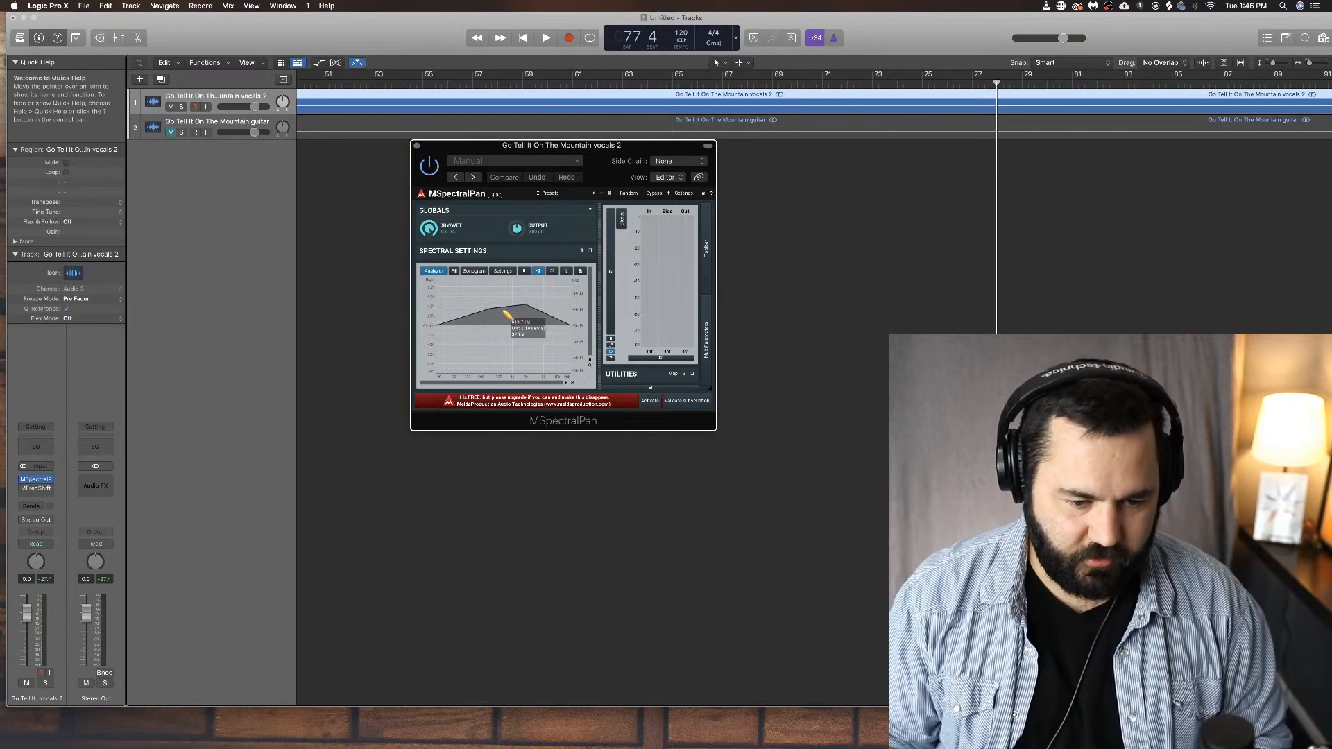
key("space")
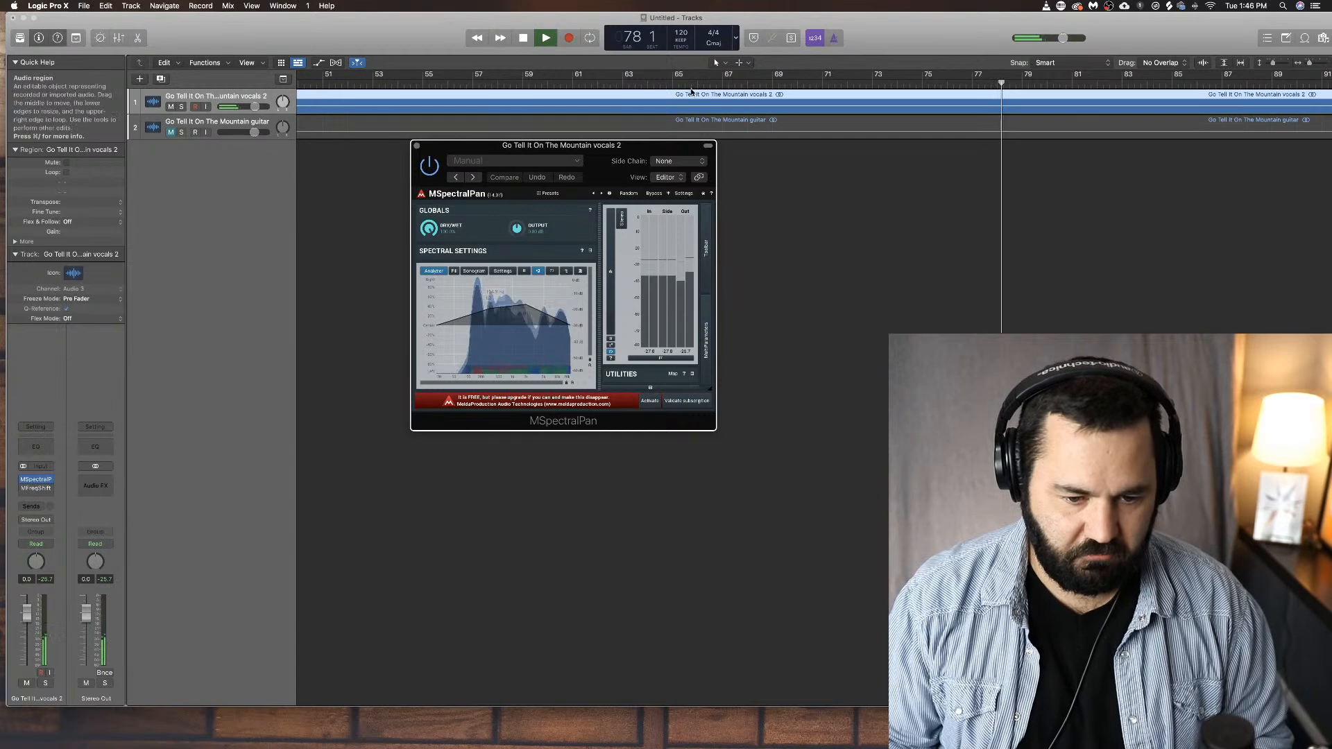
double_click(491, 346)
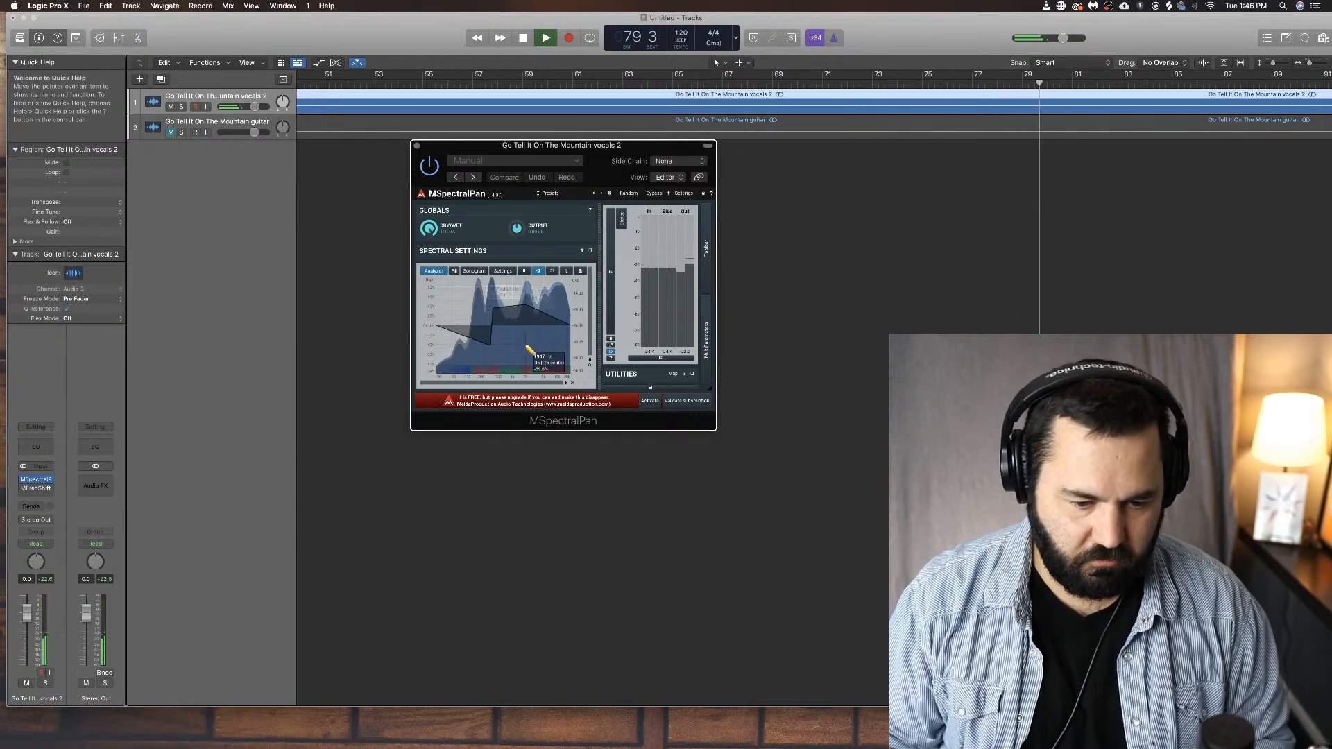
double_click(477, 313)
double_click(528, 344)
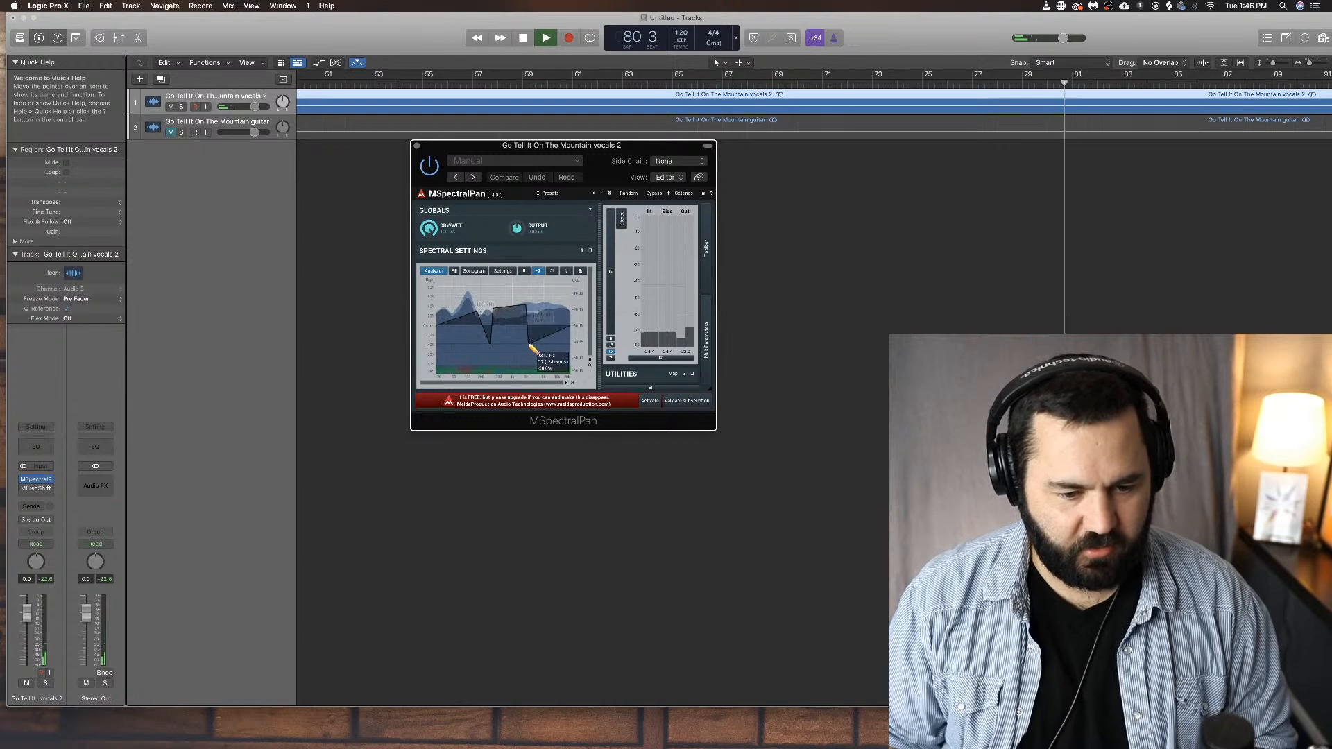
double_click(550, 310)
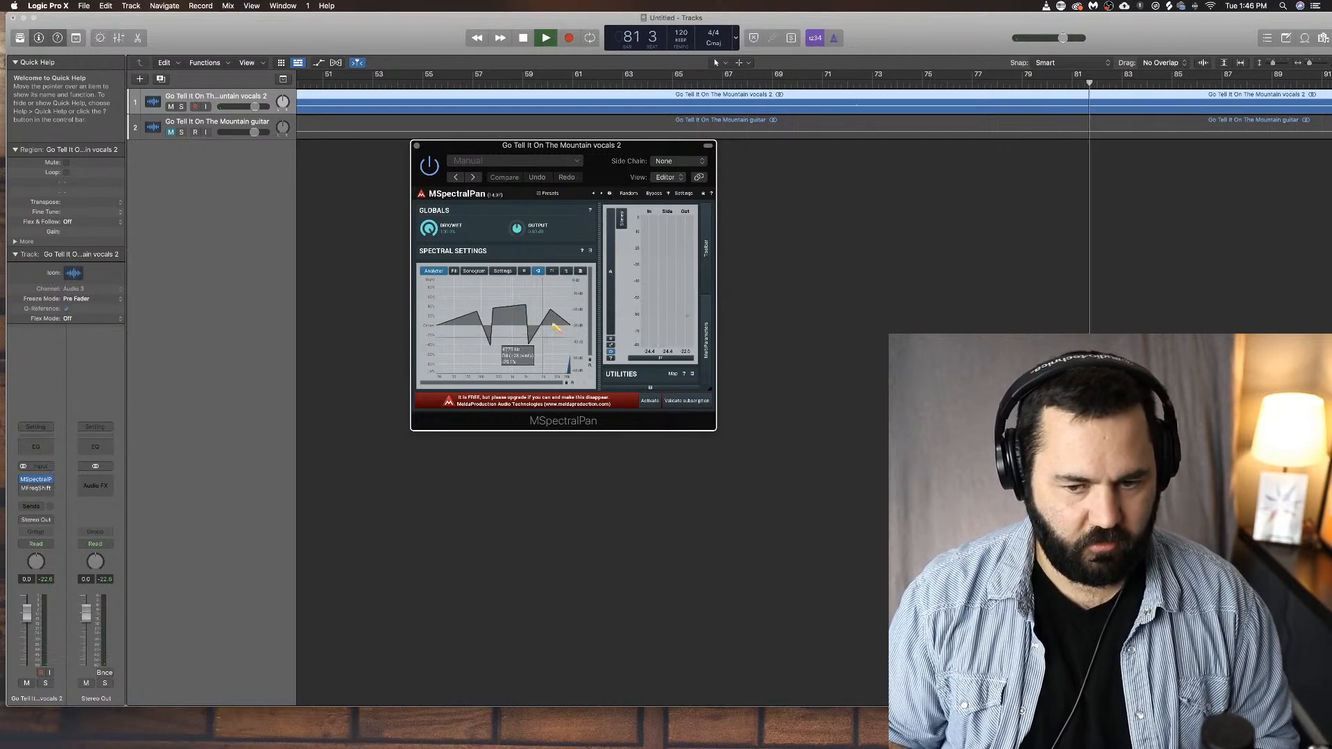
Step: Replay the vocals from bar 65 and add more points alternating above and below the centre line of MSpectralPan's panning curve
left_click(668, 78)
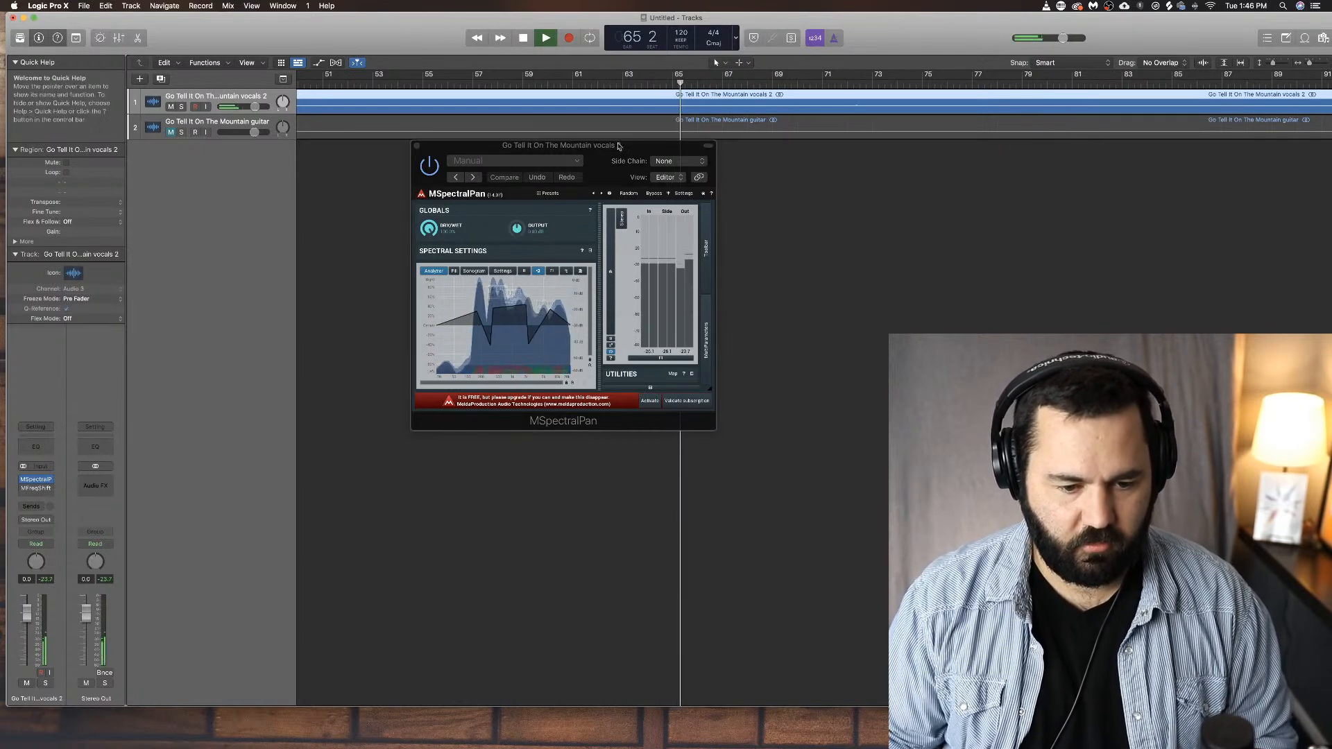
double_click(486, 297)
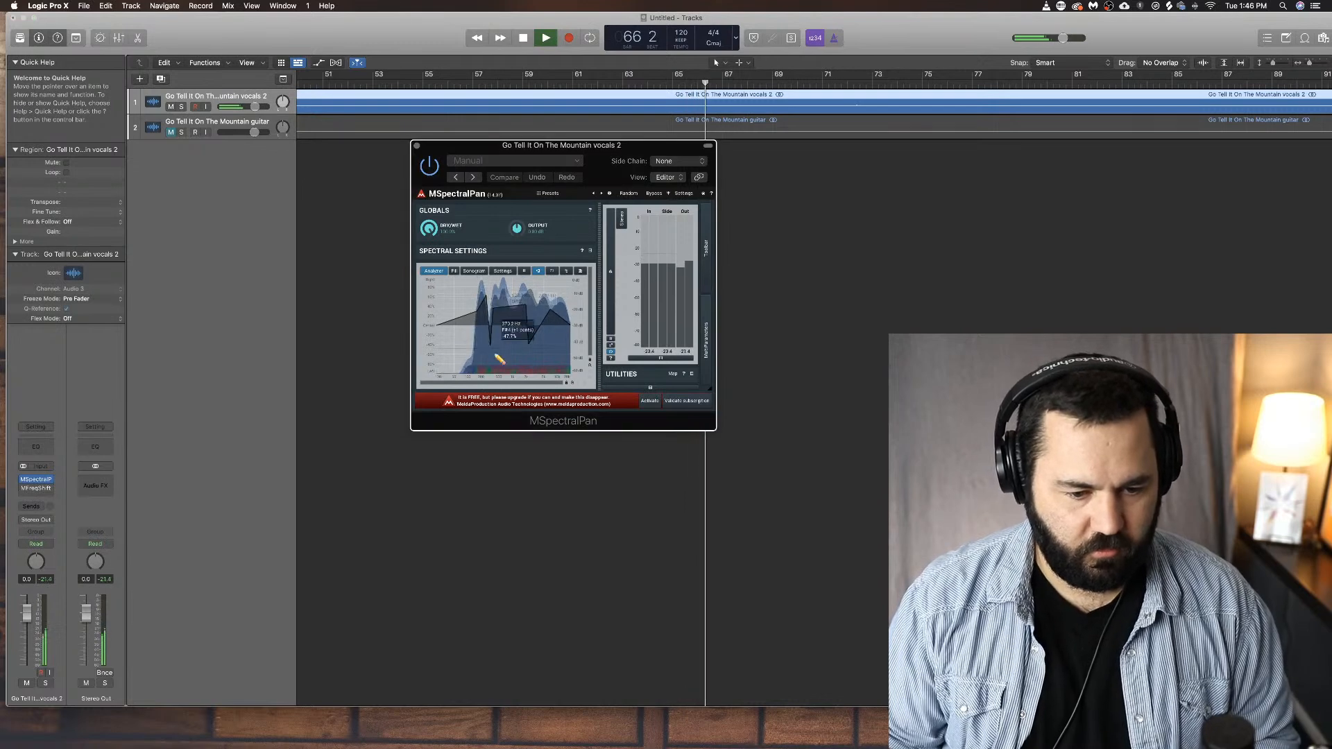
double_click(515, 296)
double_click(518, 346)
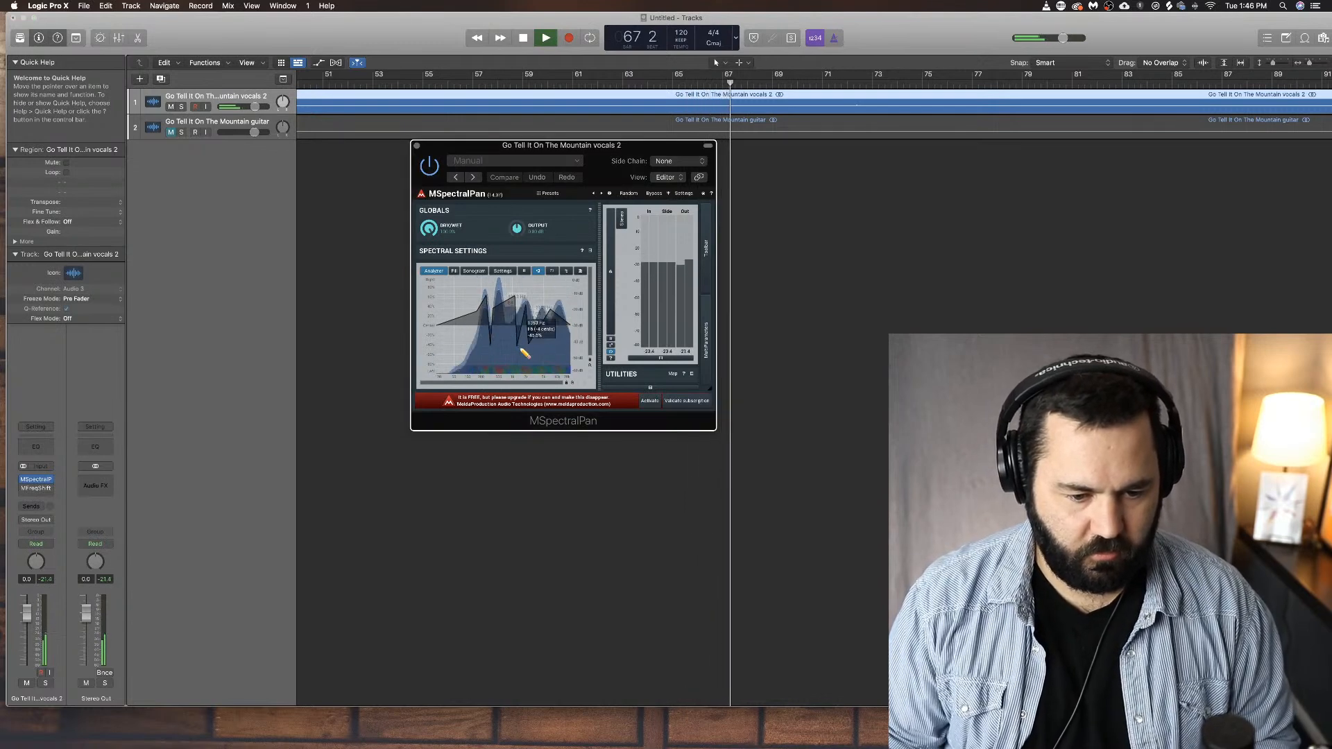
double_click(563, 346)
double_click(566, 288)
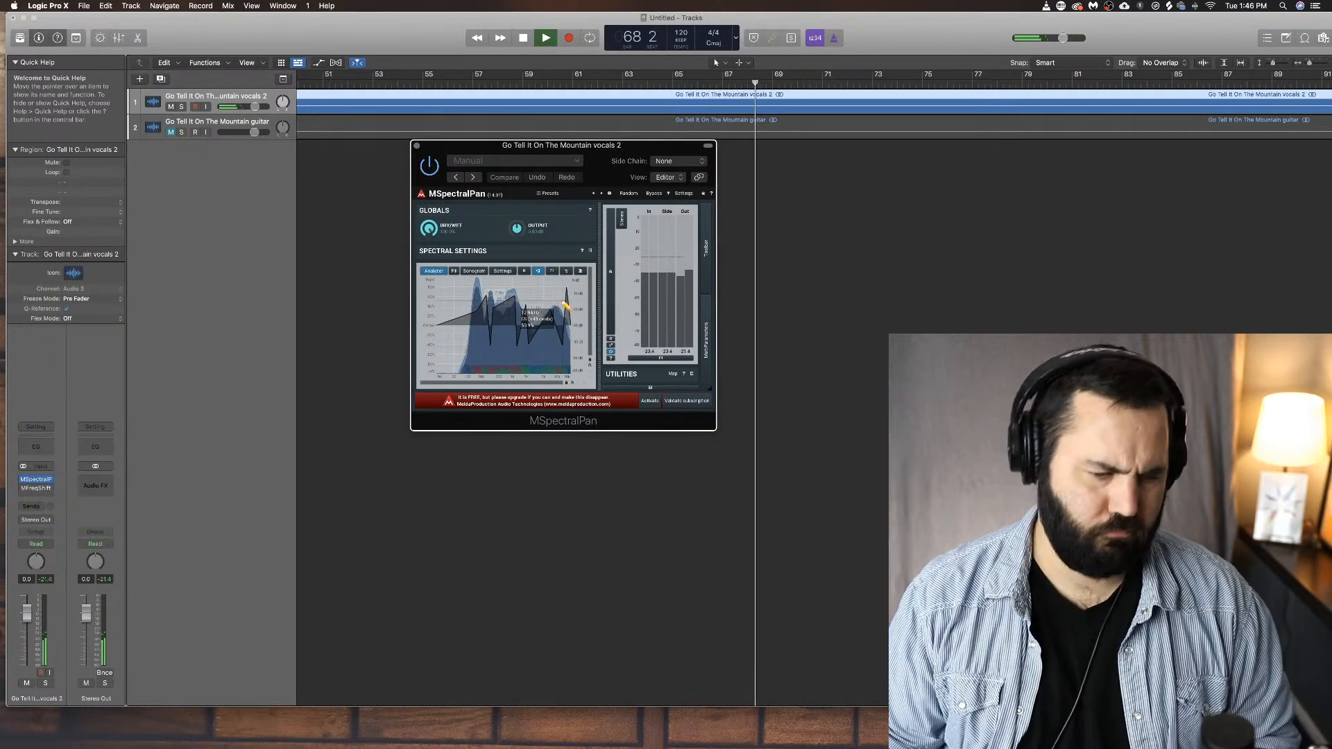
Step: Raise MSpectralPan's output slightly, extend the zigzag panning curve into the low frequencies while auditioning the vocals, and close its window
left_click_drag(517, 229, 517, 220)
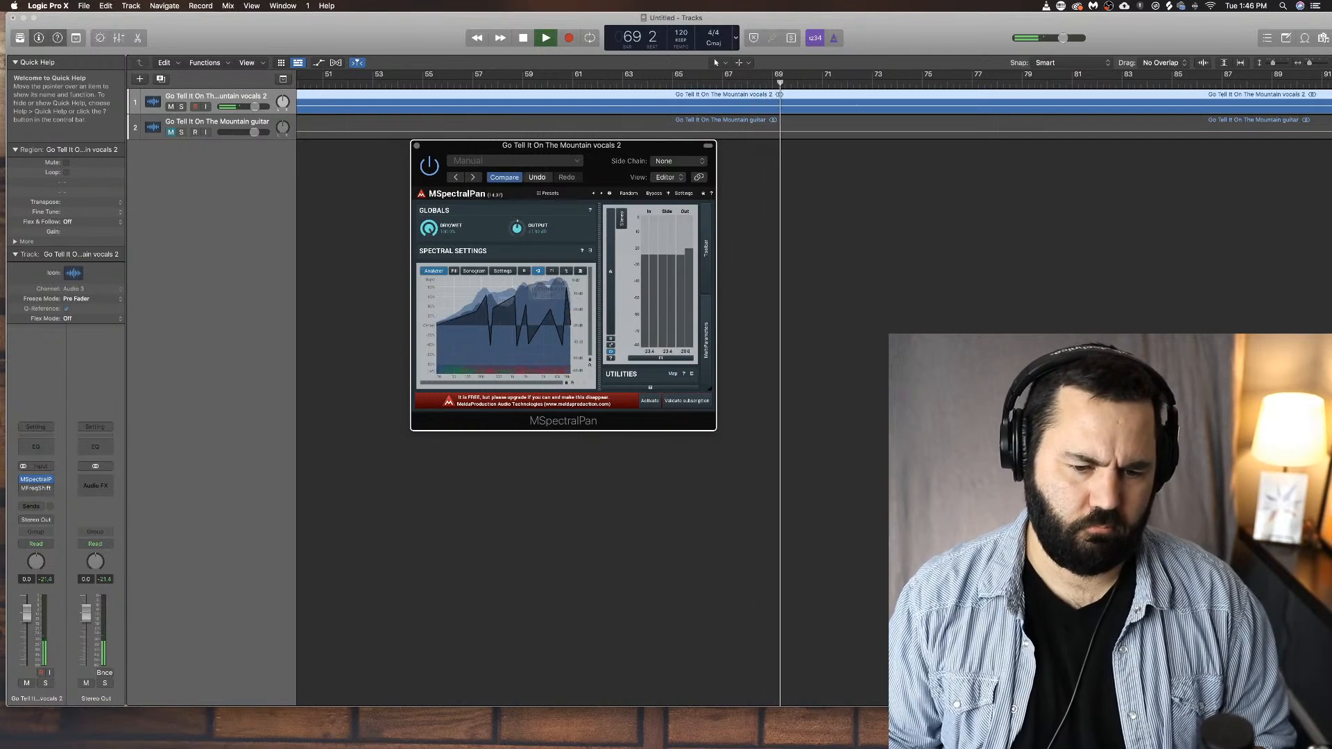
double_click(451, 305)
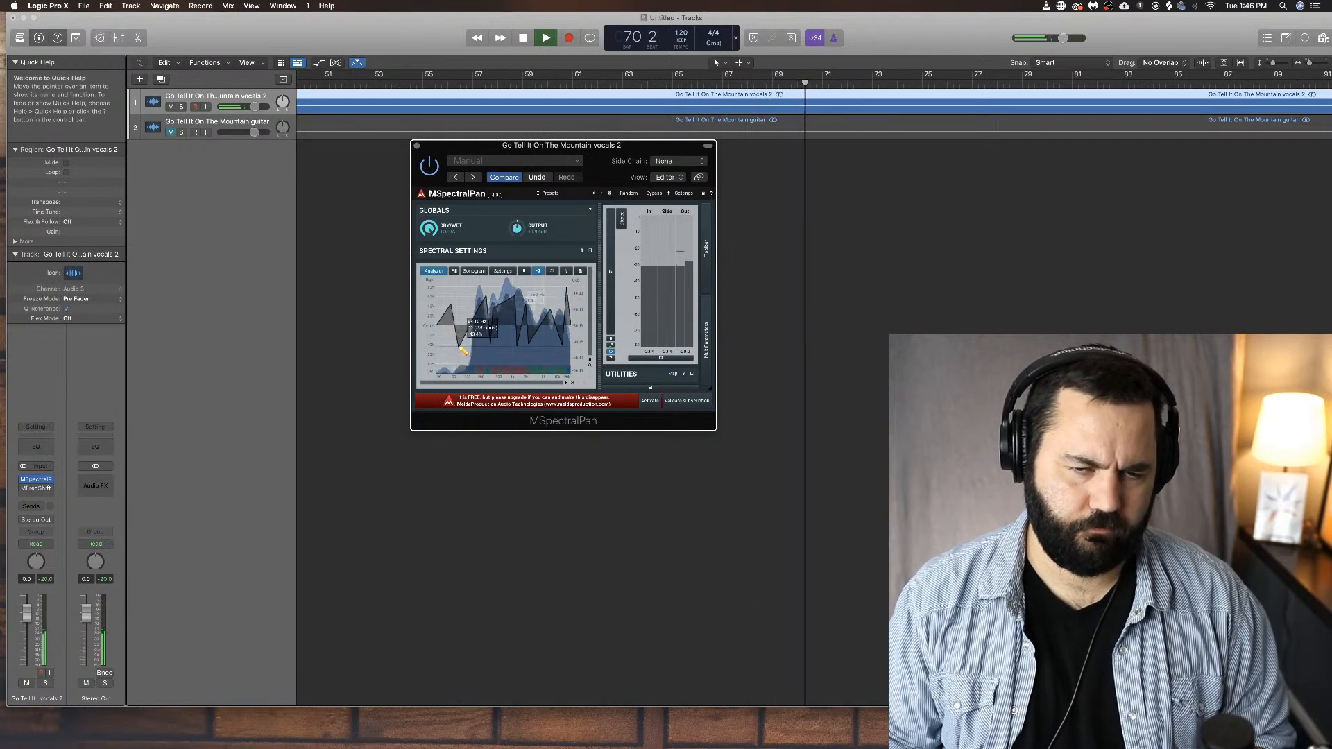
key("space")
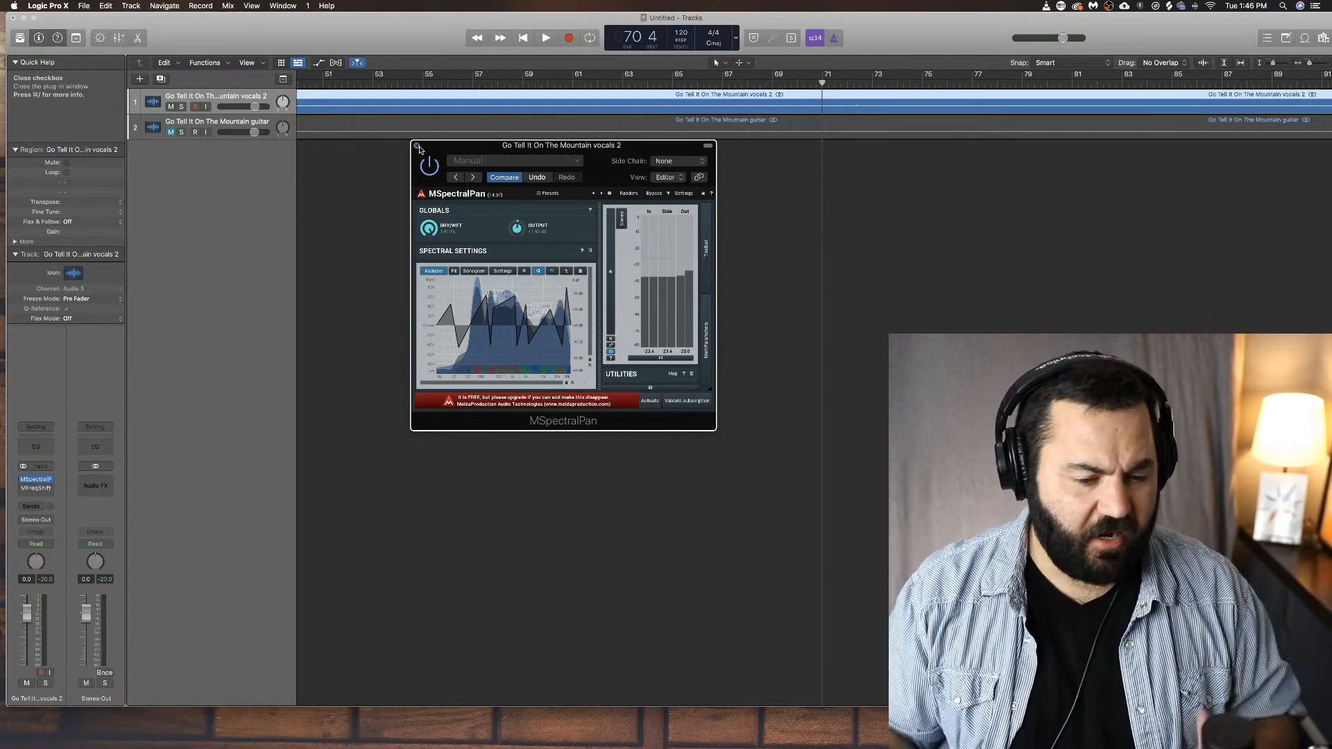
key("space")
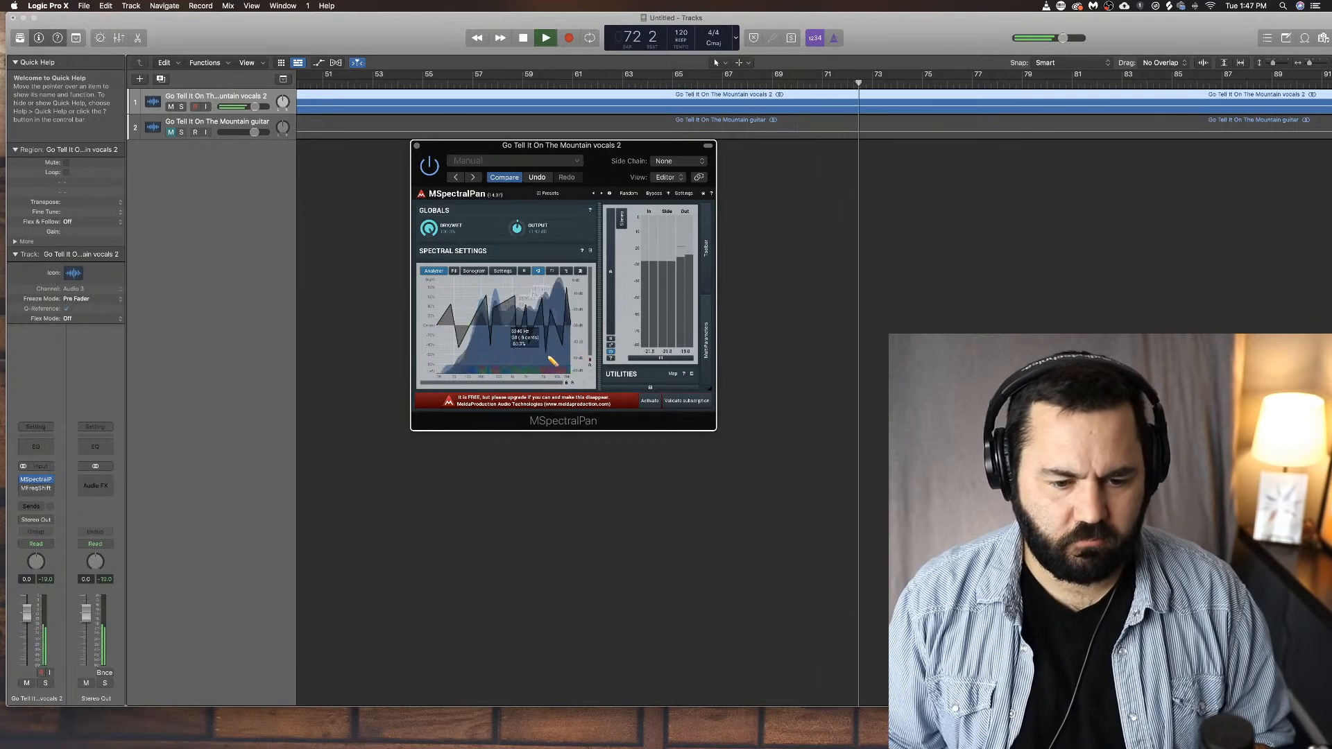
key("space")
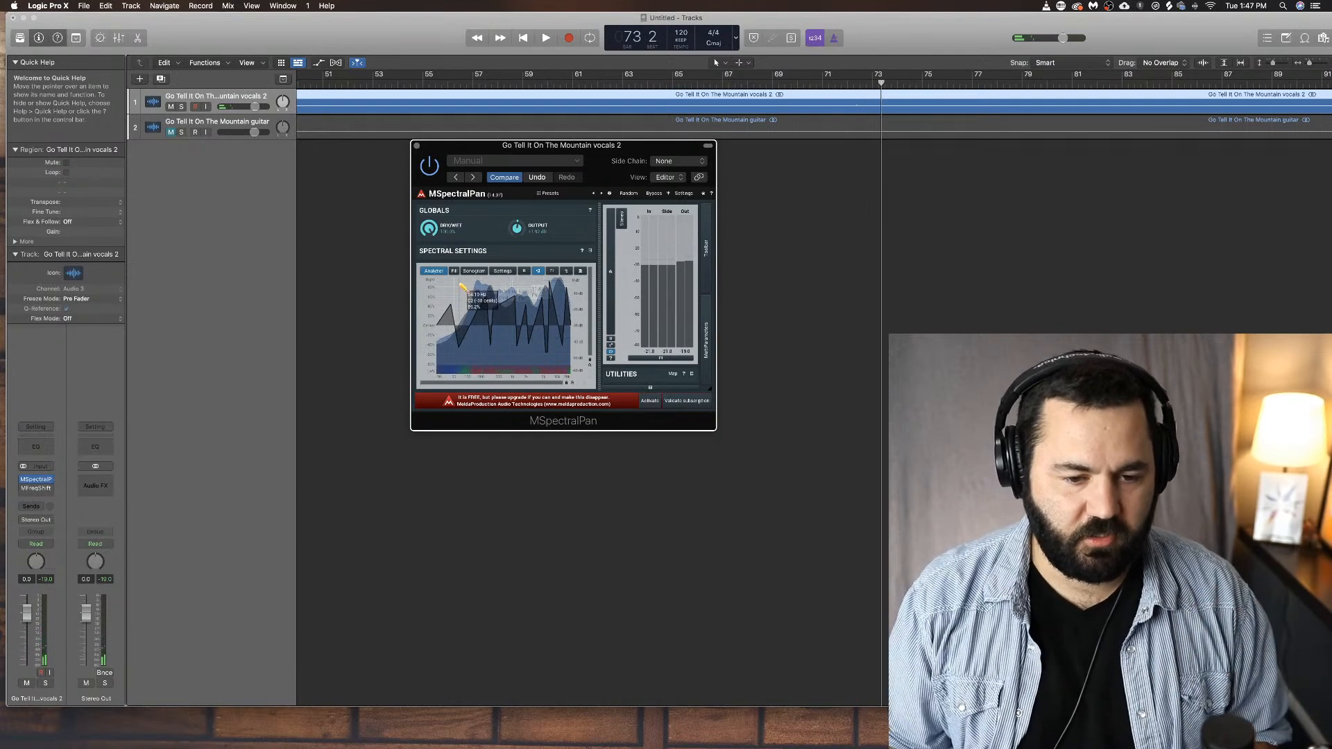
left_click(417, 147)
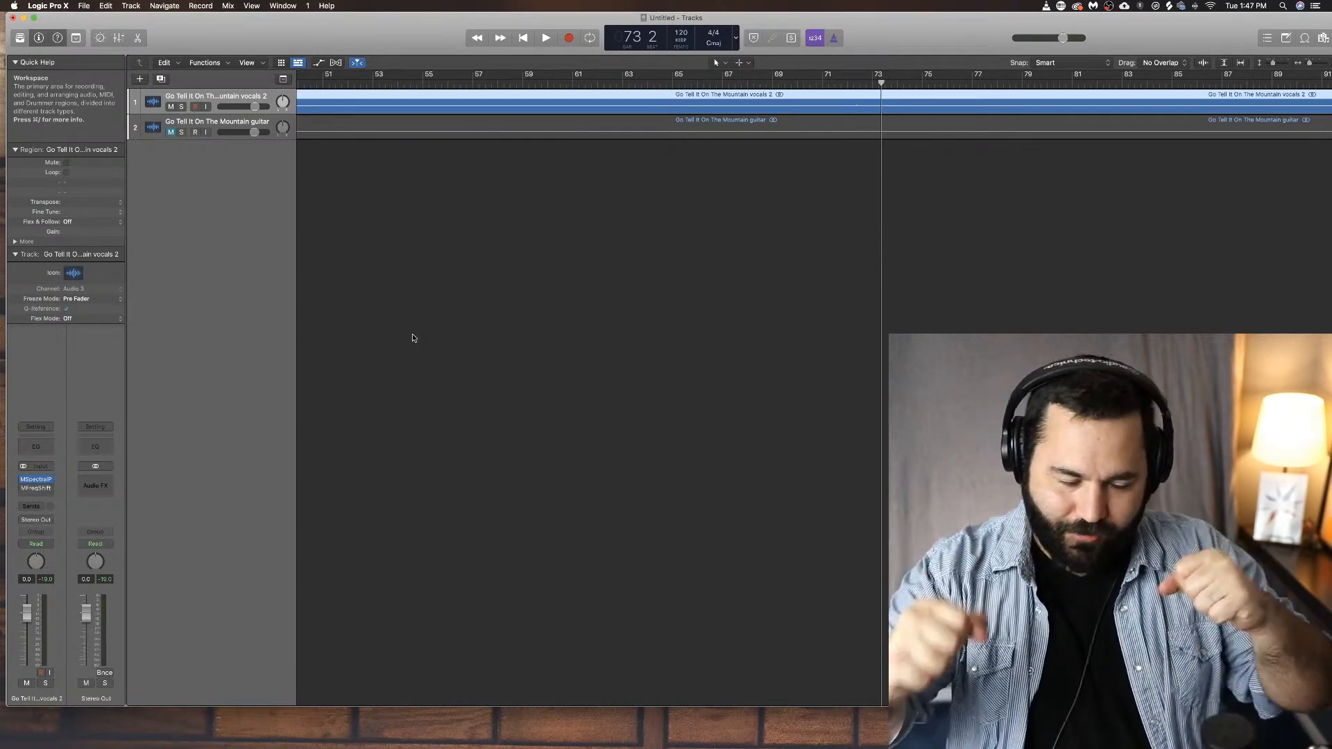
Step: Replace MSpectralPan on the vocals track with MeldaProduction's stereo MStereoExpander
left_click(48, 480)
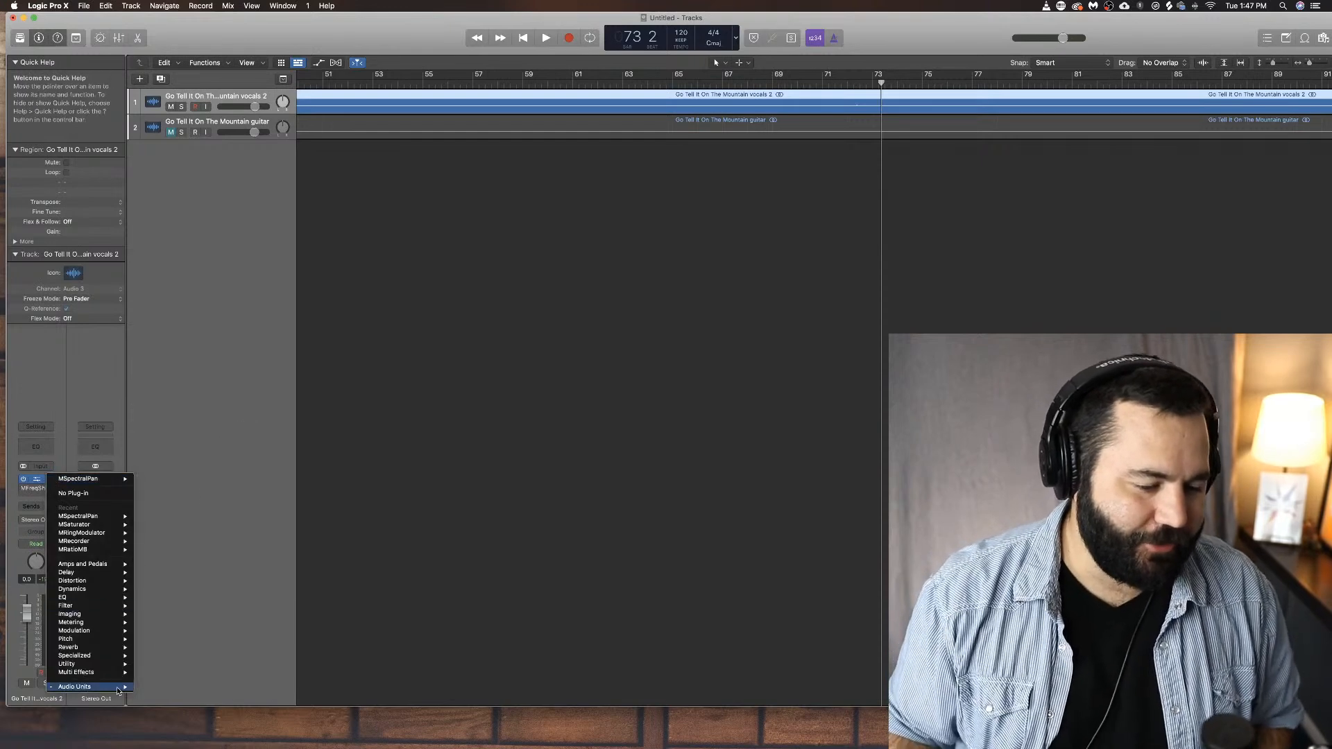
mouse_move(131, 689)
mouse_move(202, 607)
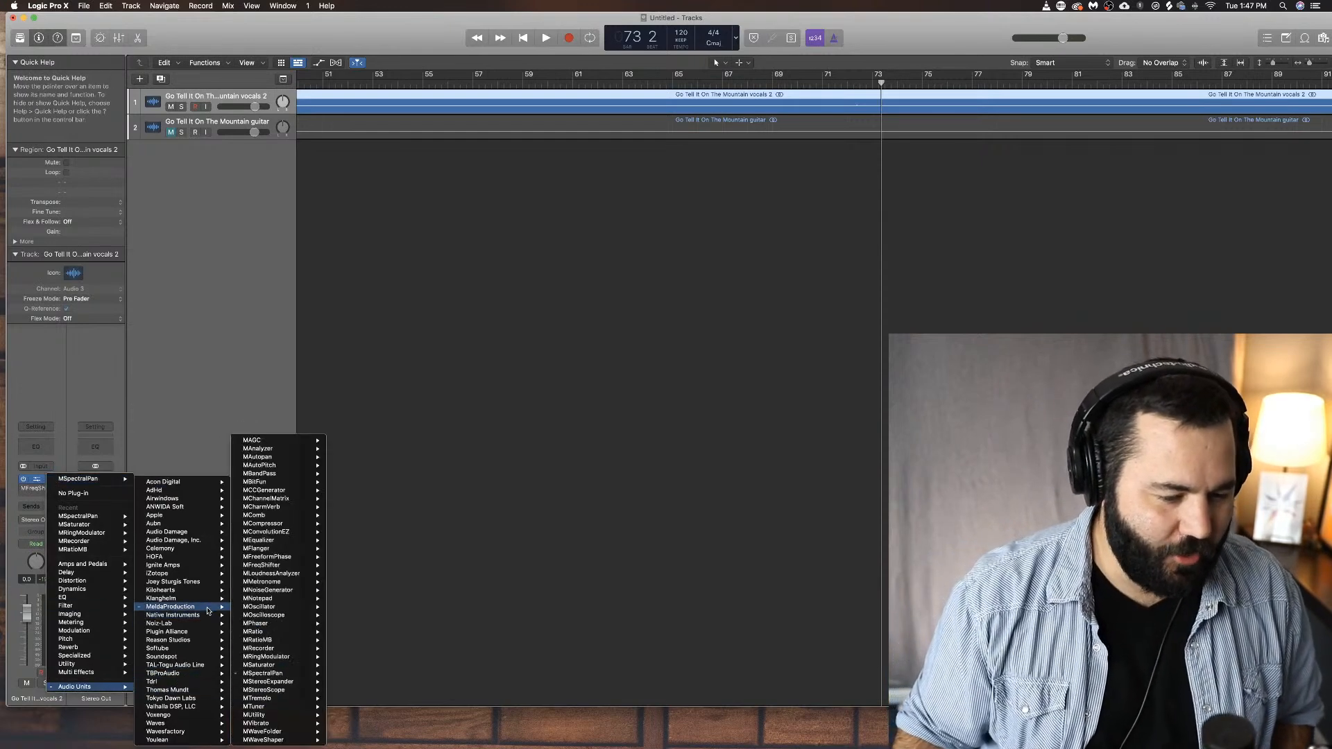
mouse_move(308, 683)
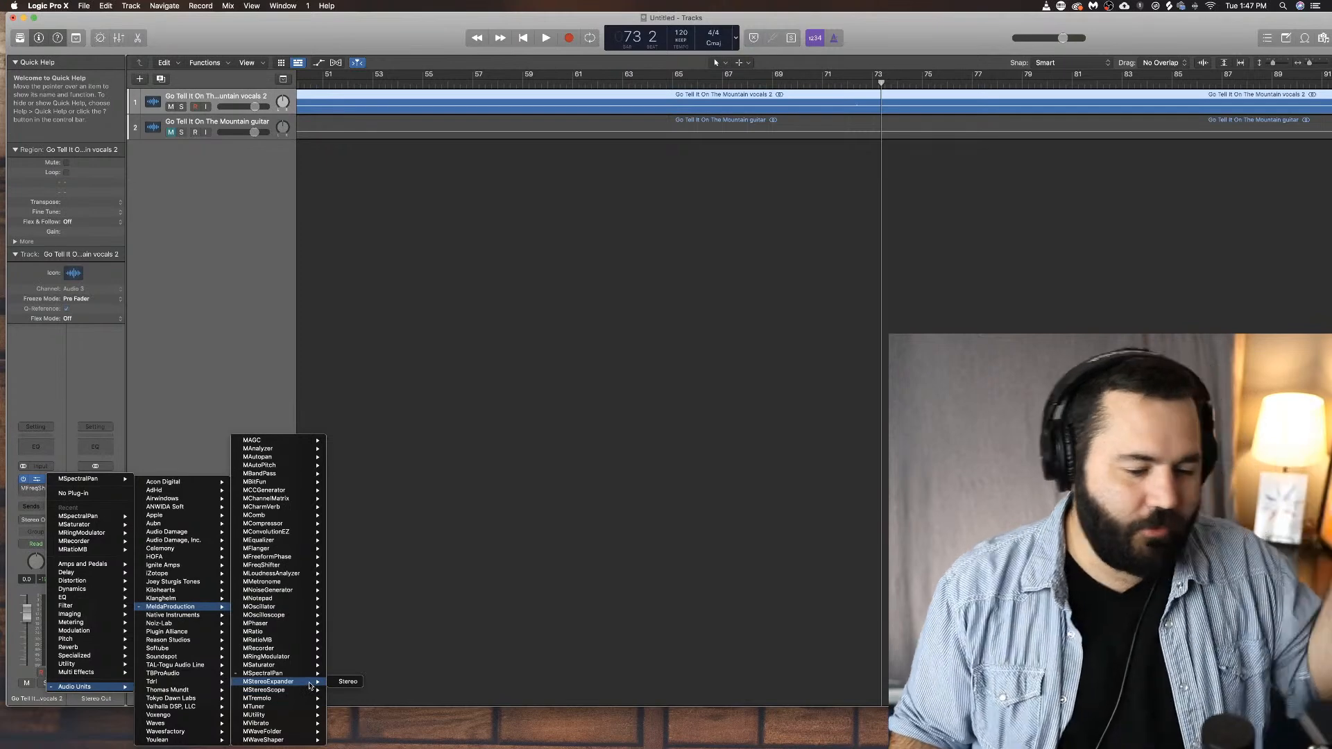
left_click(347, 681)
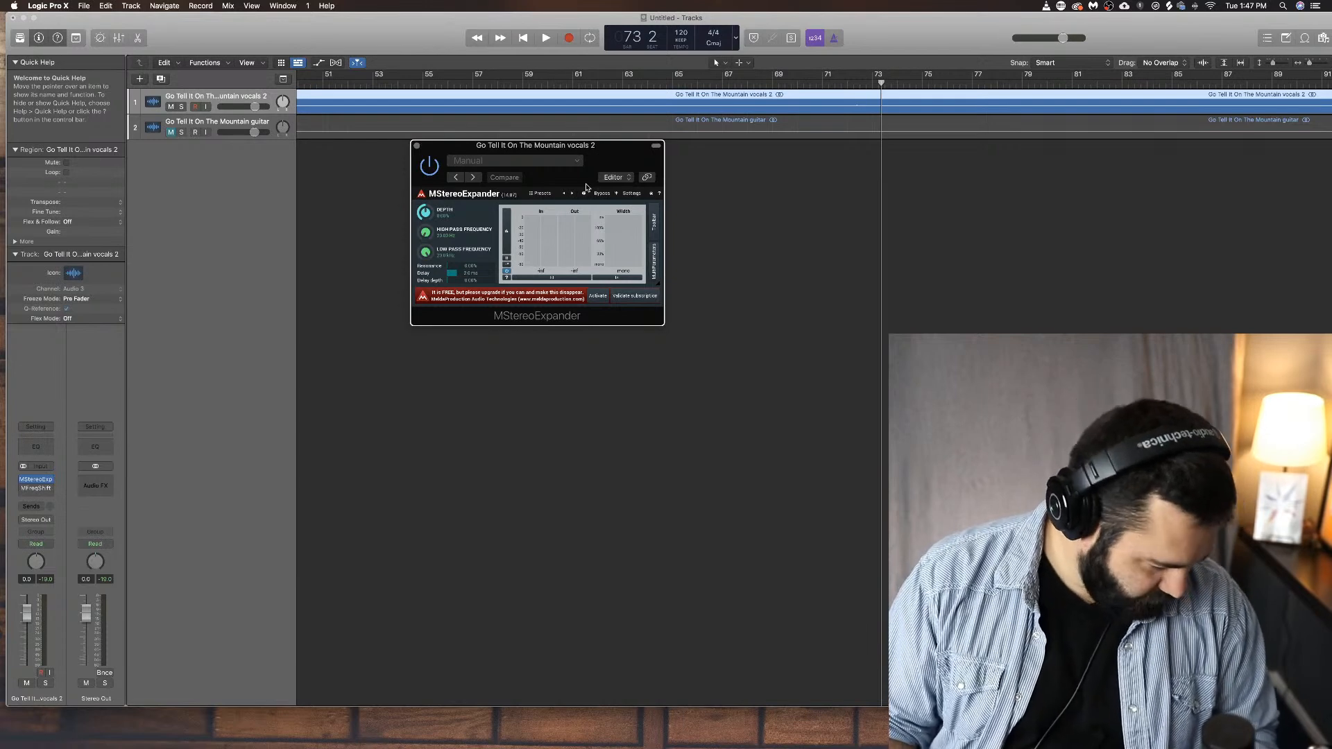
Step: Audition the vocals from bar 73 while lowering and raising MStereoExpander's depth, and close its window
key("space")
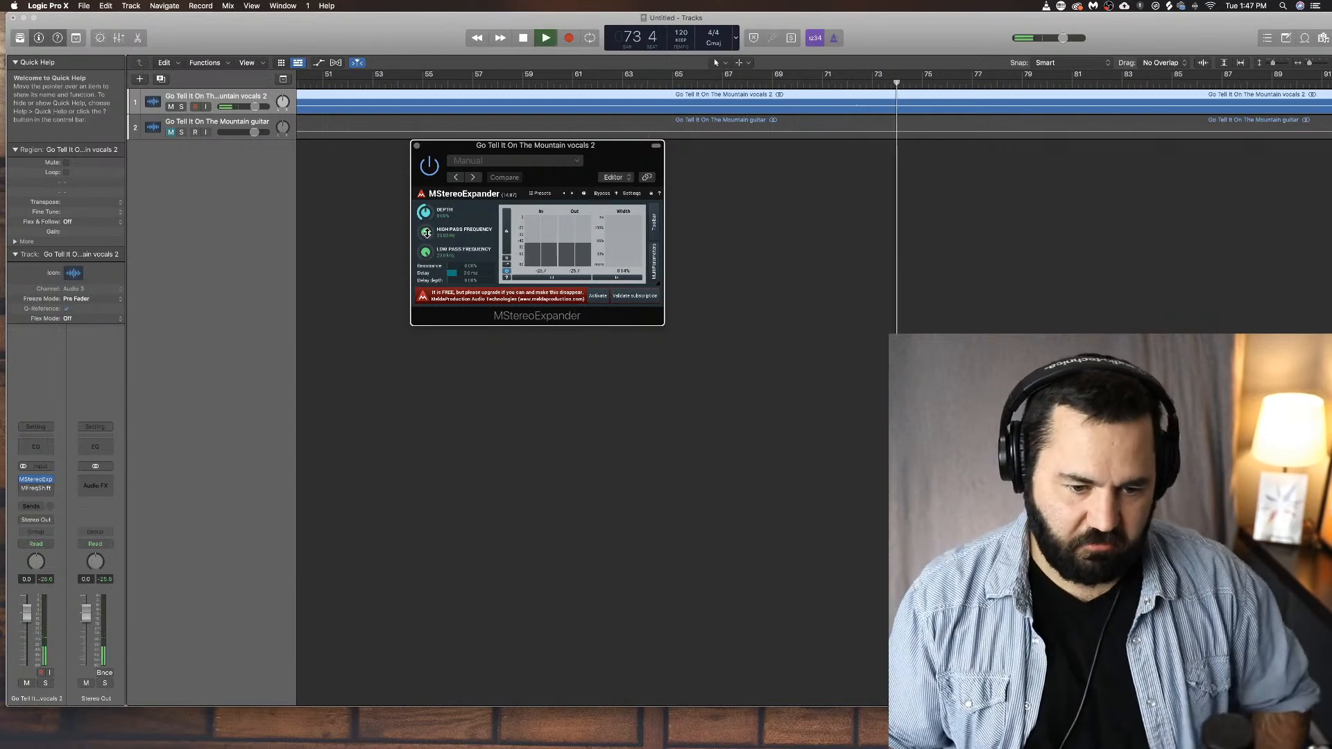
left_click_drag(427, 211, 458, 413)
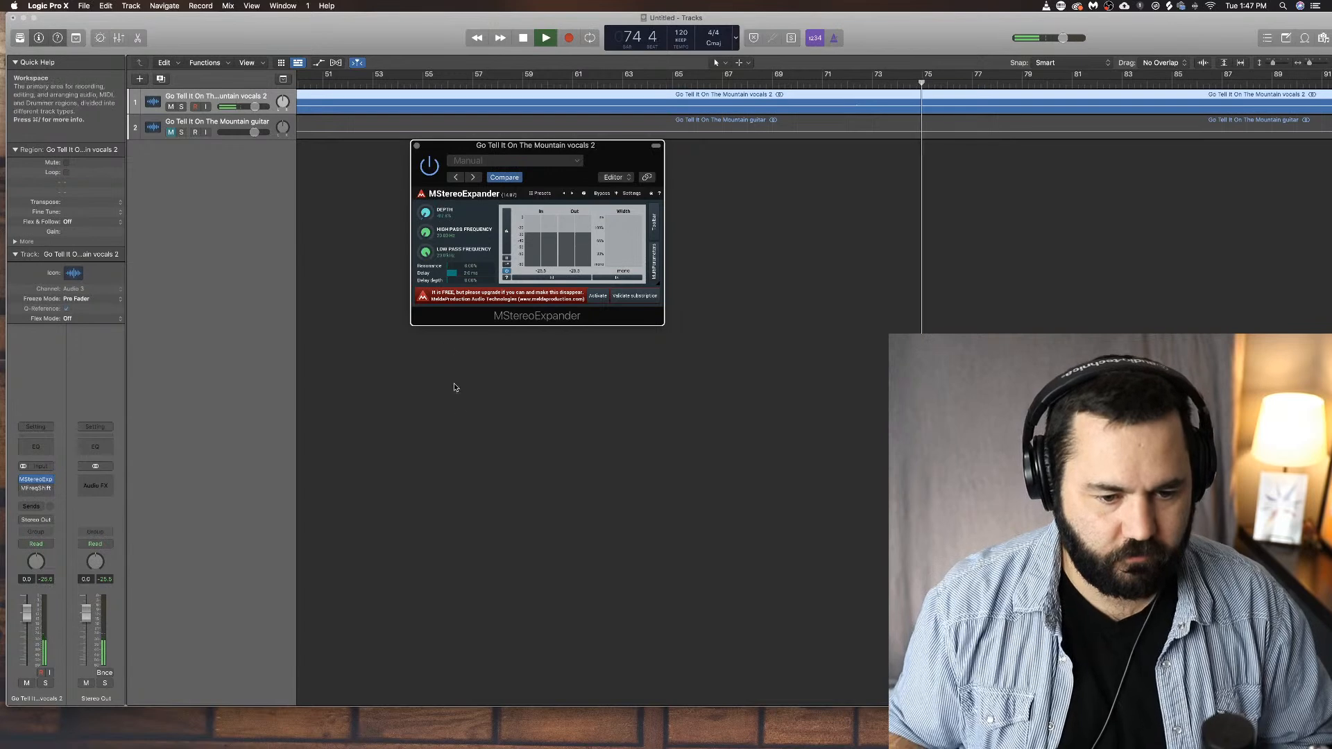
left_click_drag(427, 211, 429, 186)
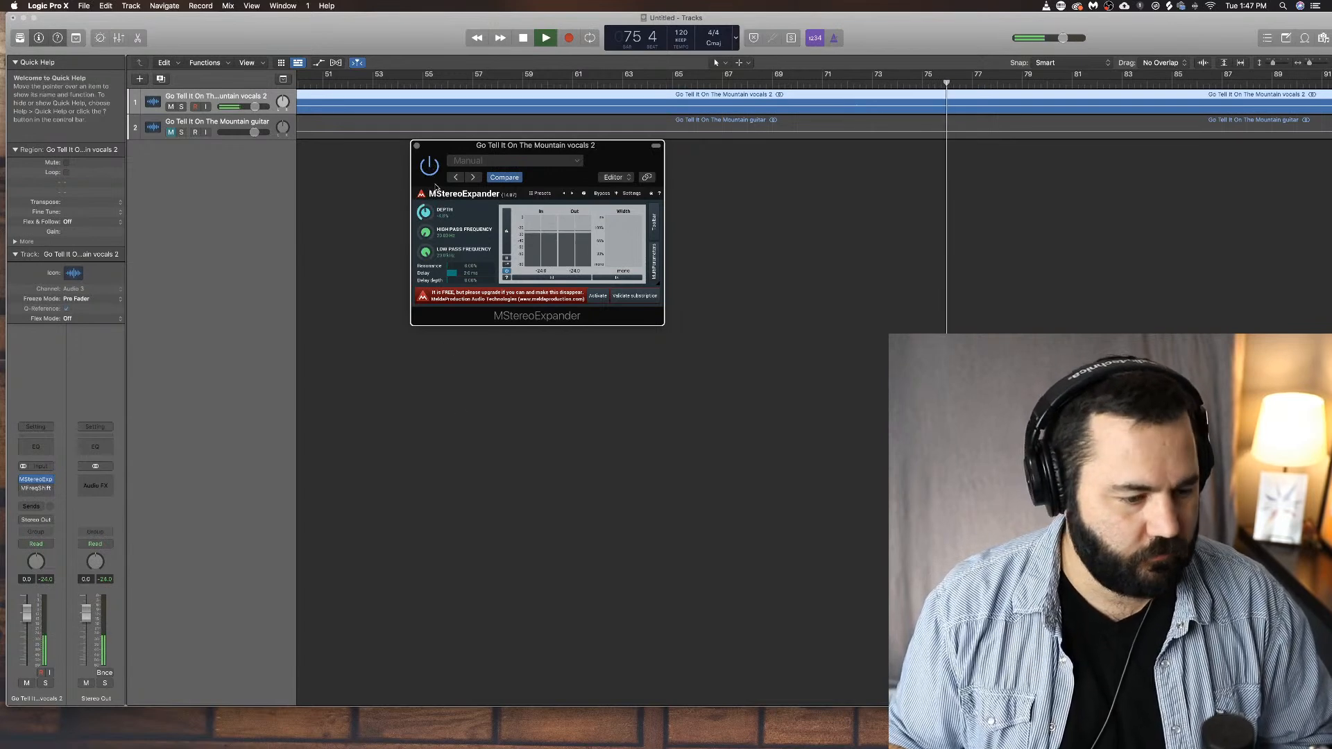
left_click(417, 145)
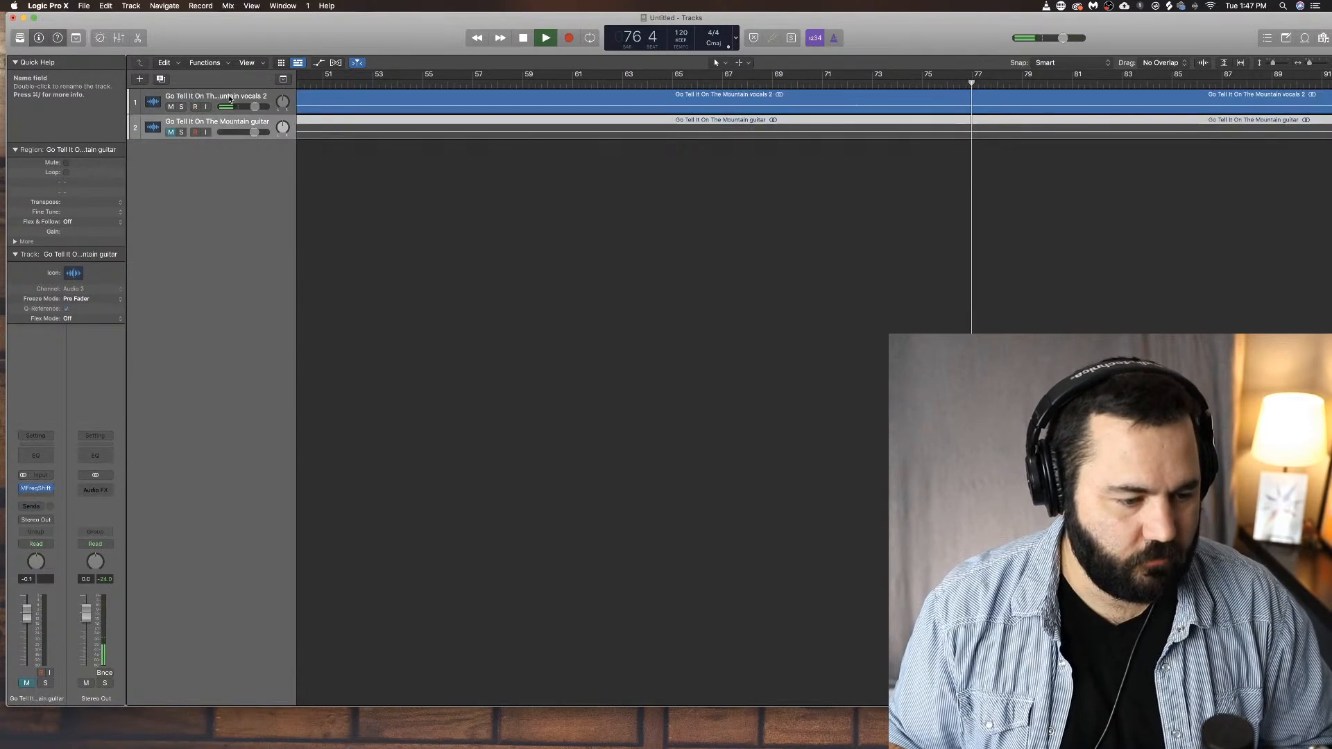
Step: Reopen MStereoExpander on the vocals track, vary its depth while auditioning from bar 71, and close its window
left_click(35, 479)
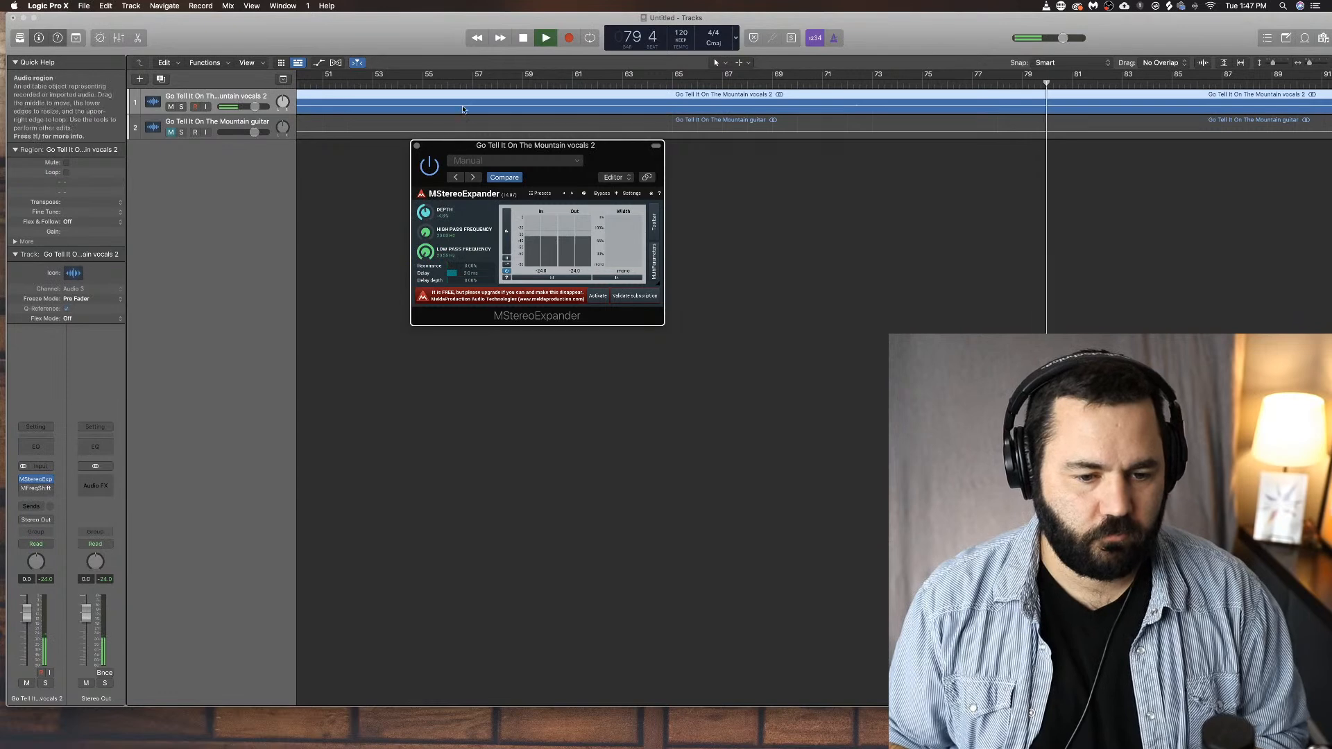
key("space")
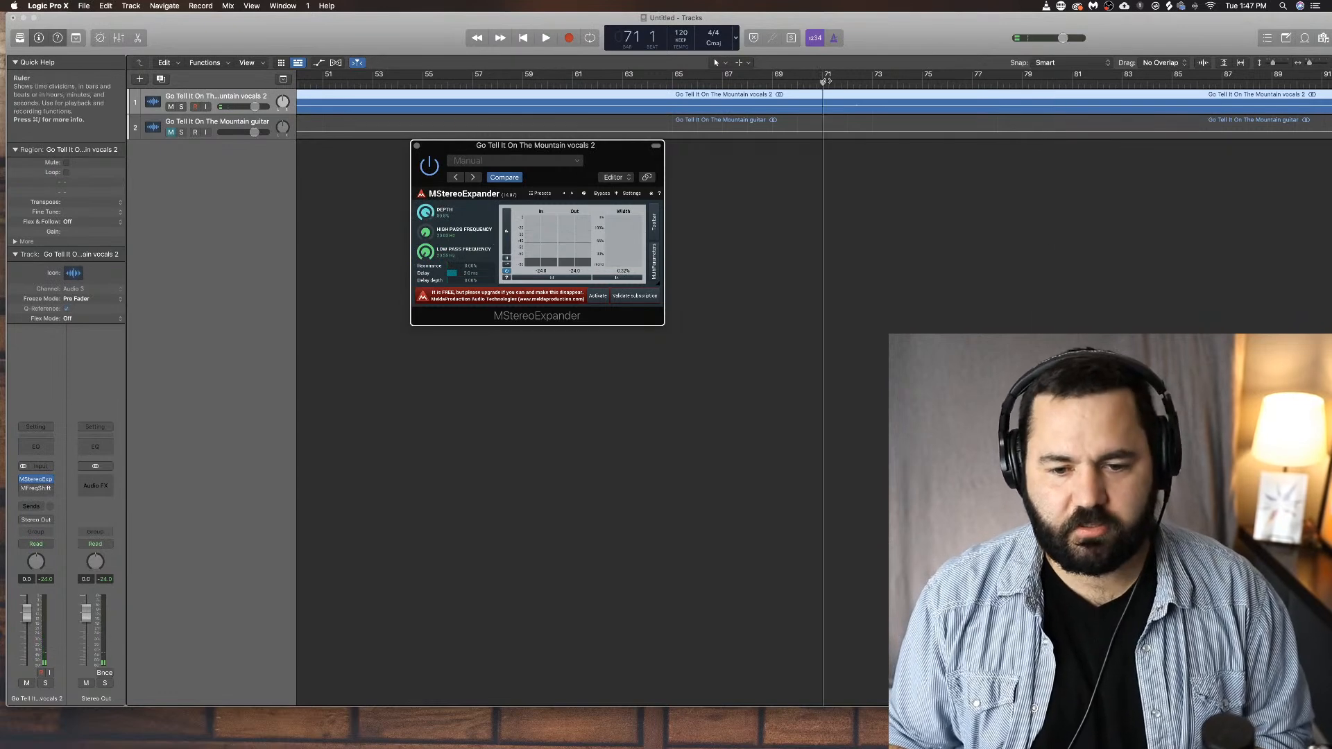
double_click(827, 84)
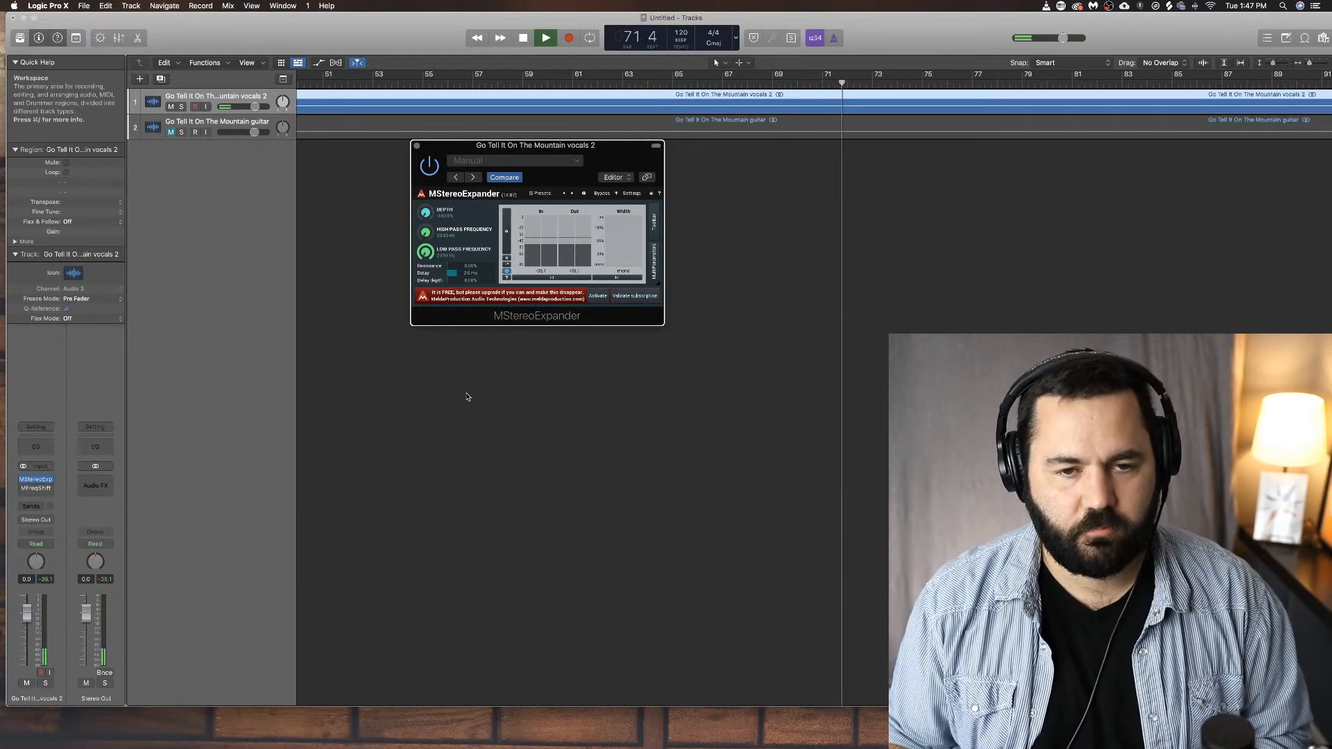
left_click_drag(426, 213, 518, 177)
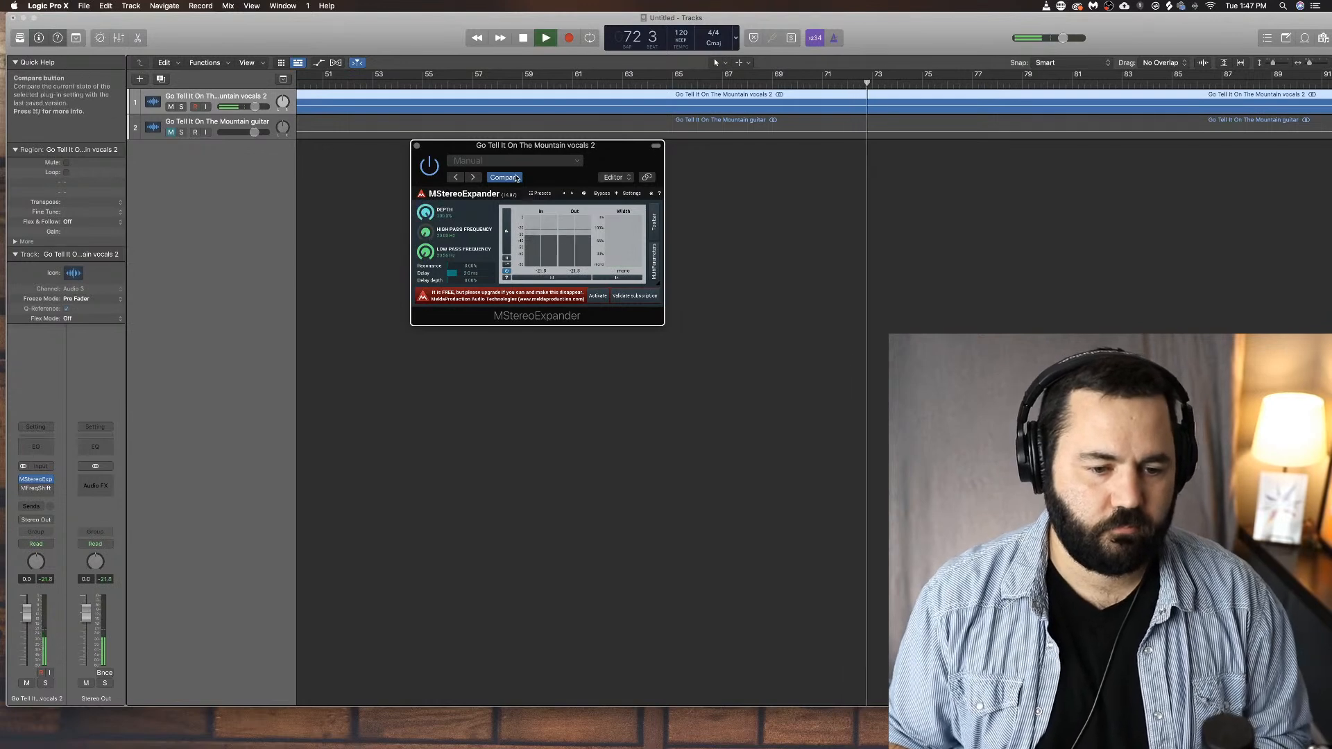
key("space")
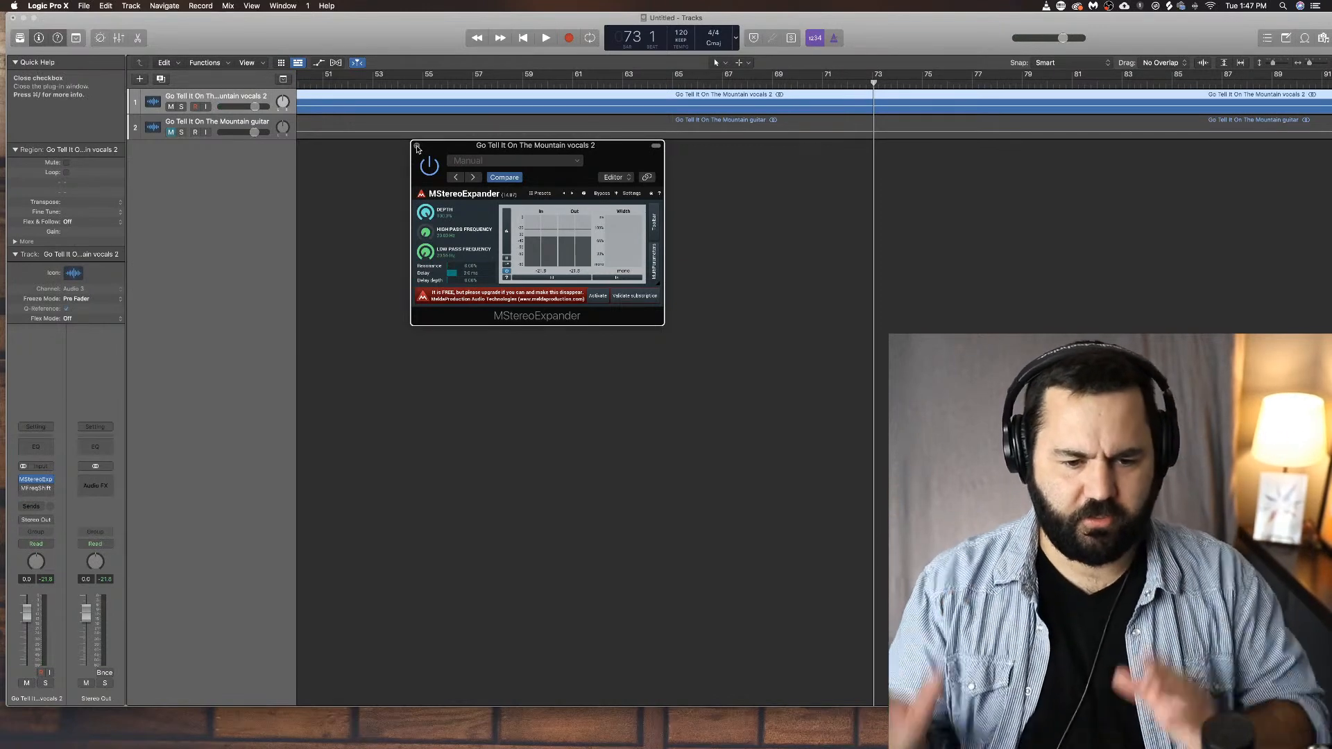
left_click(417, 146)
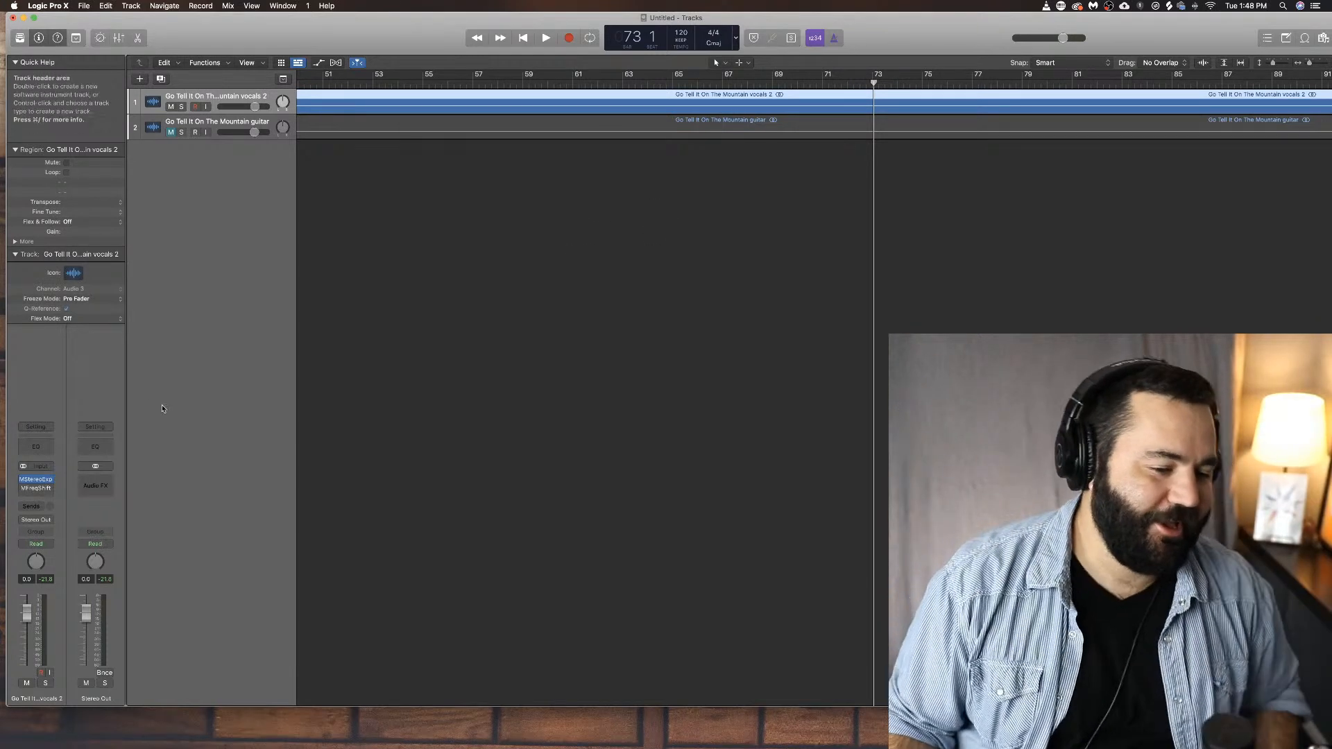
Step: Replace MStereoExpander on the vocals track with MeldaProduction's stereo MStereoScope
left_click(48, 479)
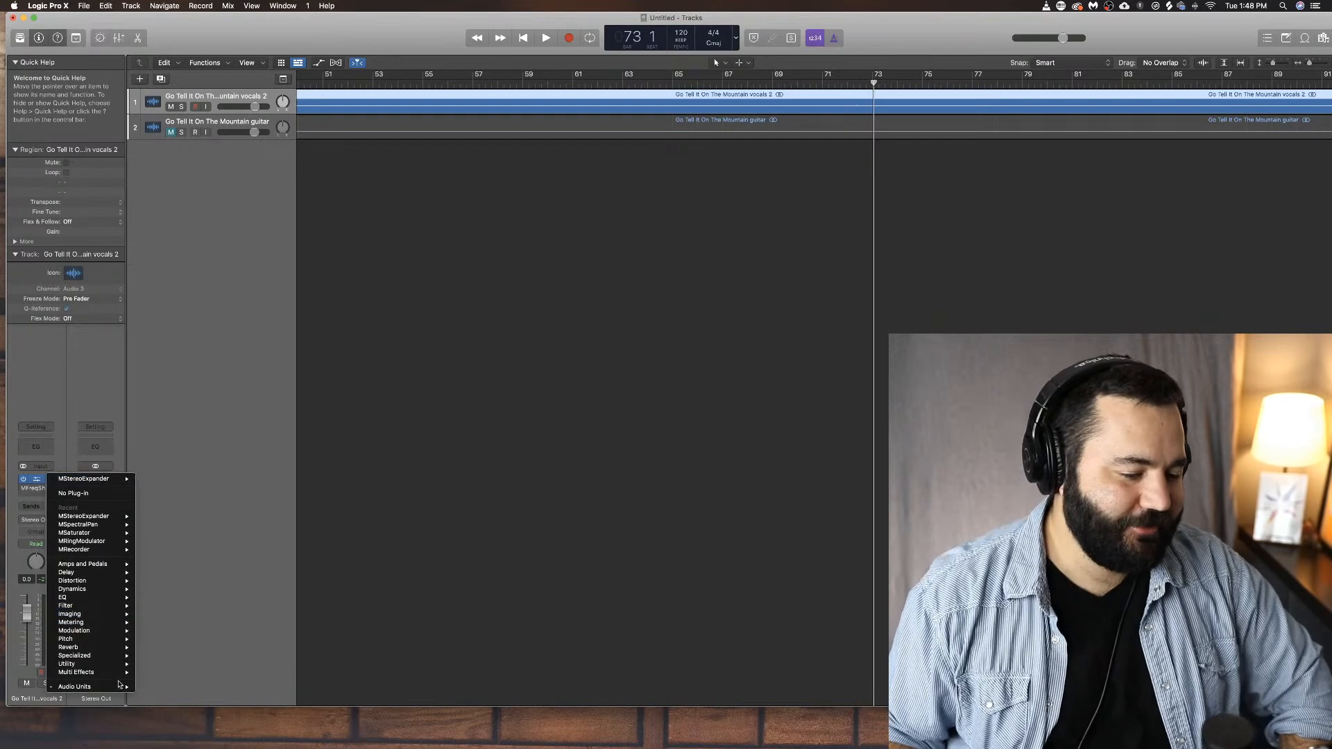
mouse_move(121, 686)
mouse_move(208, 607)
mouse_move(245, 616)
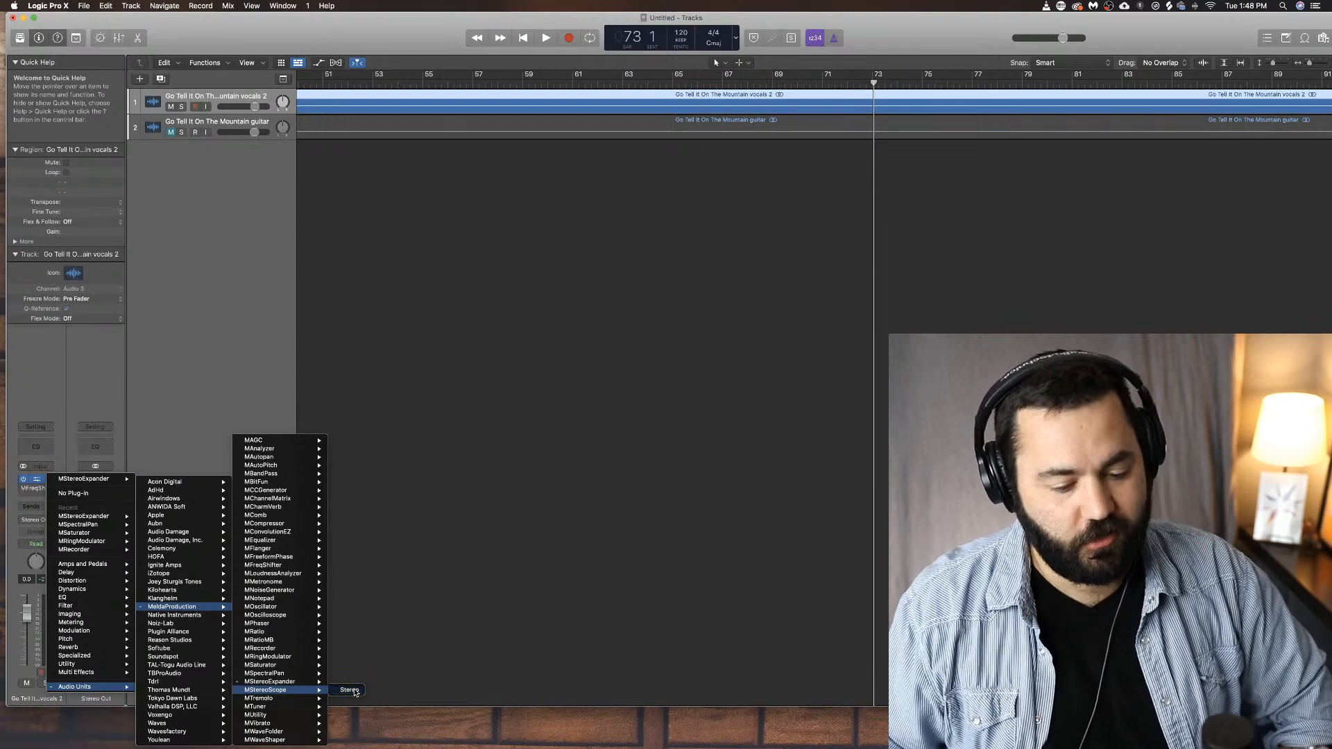
left_click(350, 690)
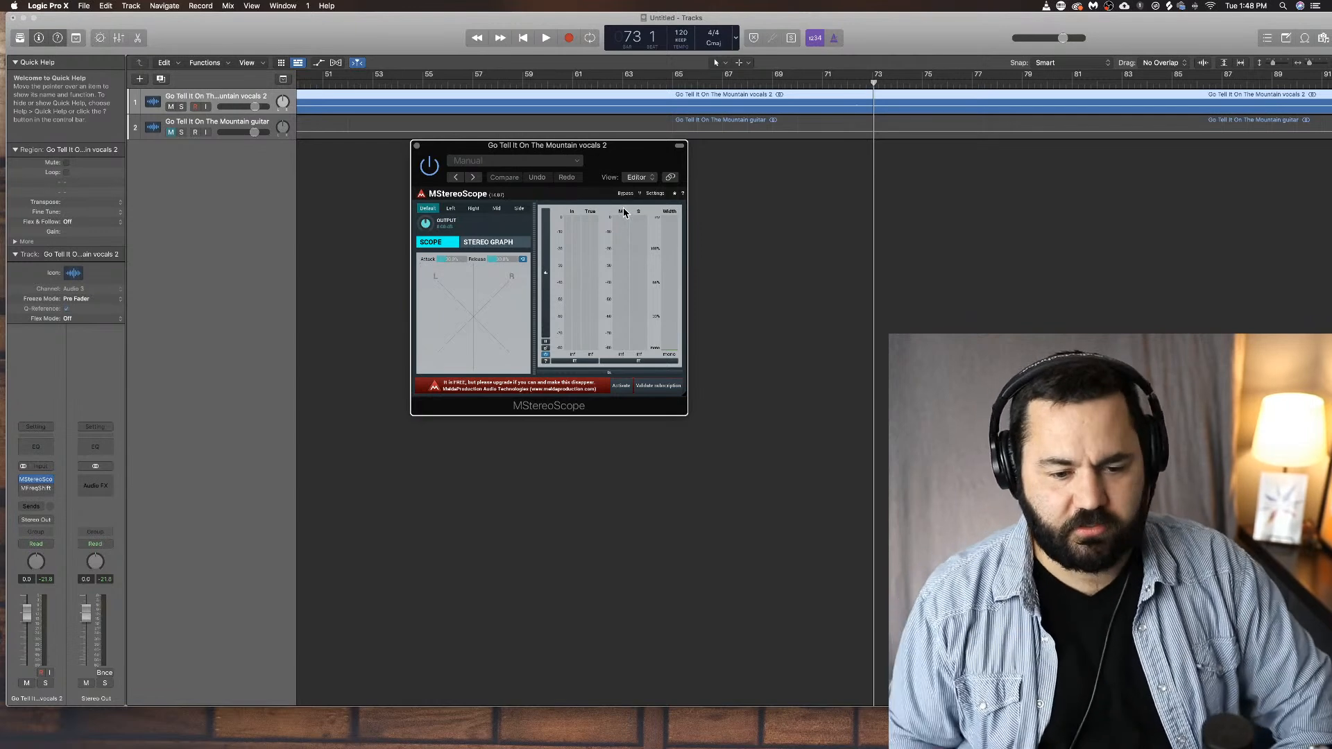
Step: Play the vocals through MStereoScope, comparing the stereo graph and scope views and trying the left, right and side modes
key("space")
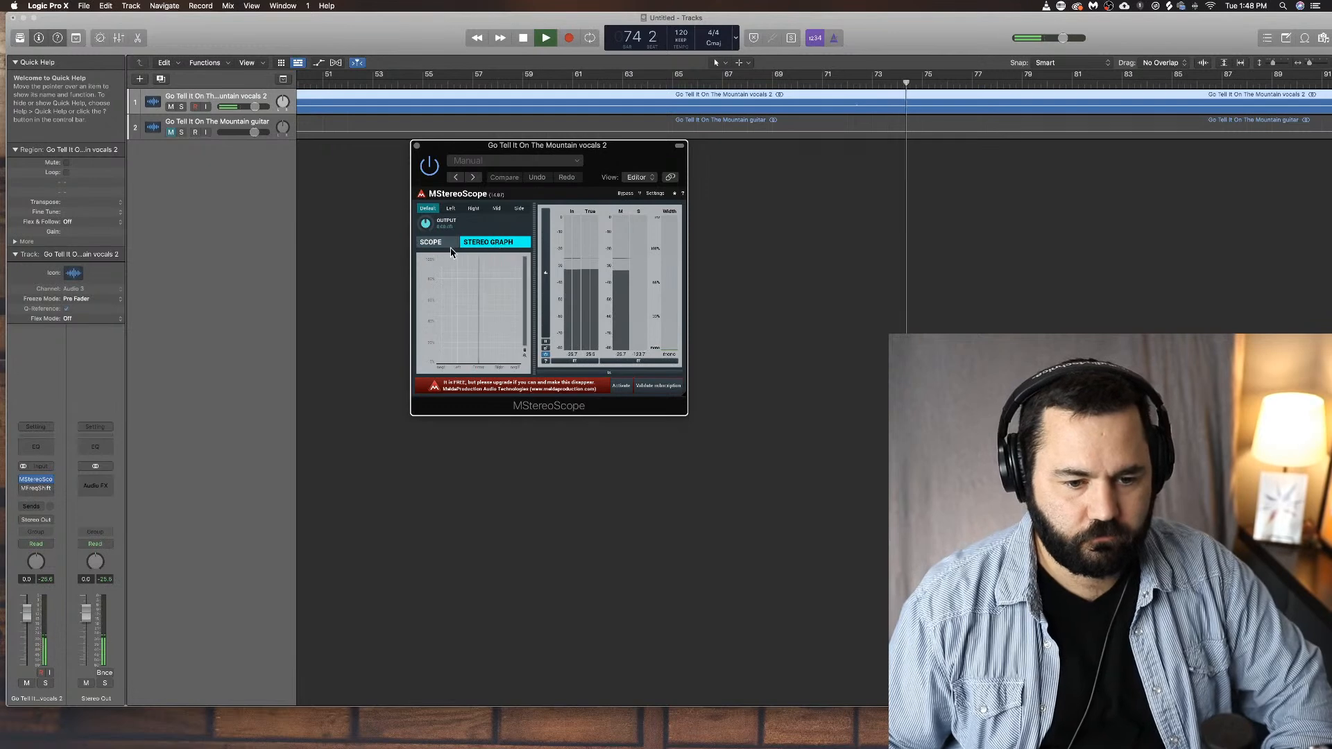
key("space")
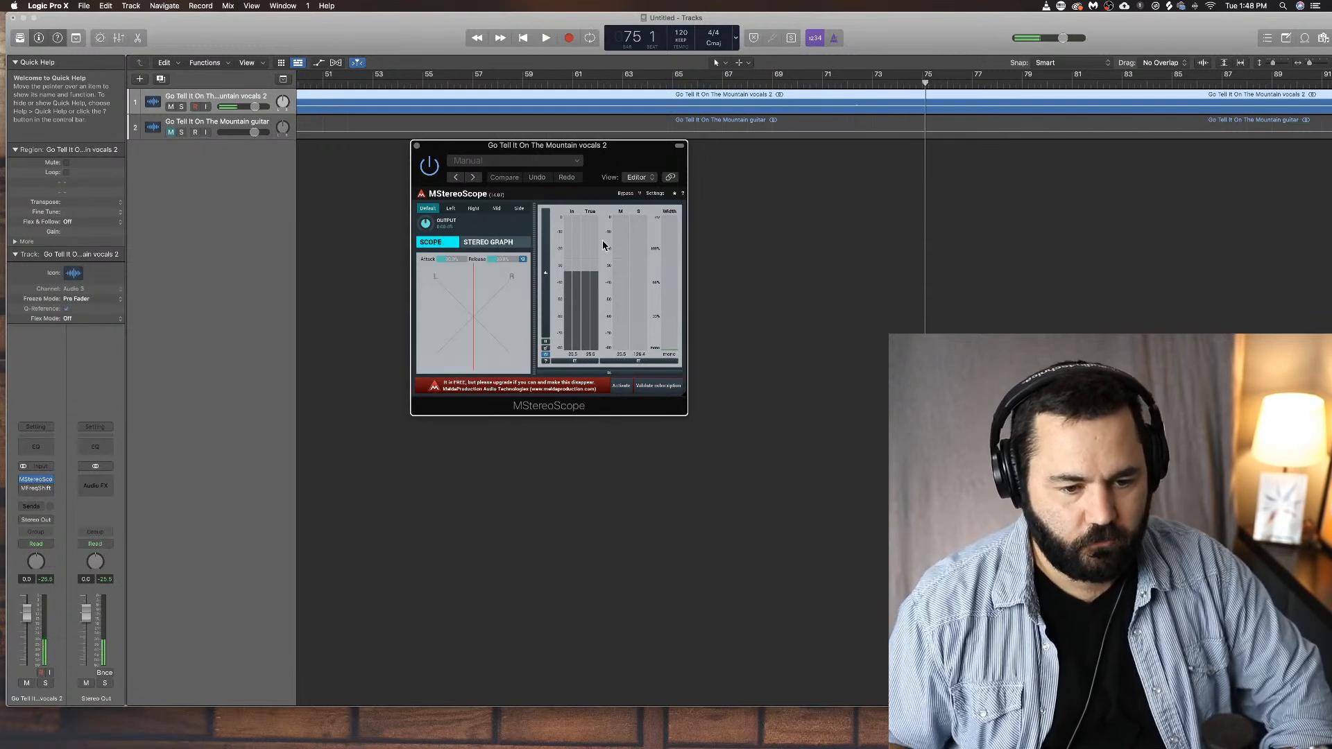
left_click(449, 210)
left_click(473, 211)
left_click(518, 209)
key("space")
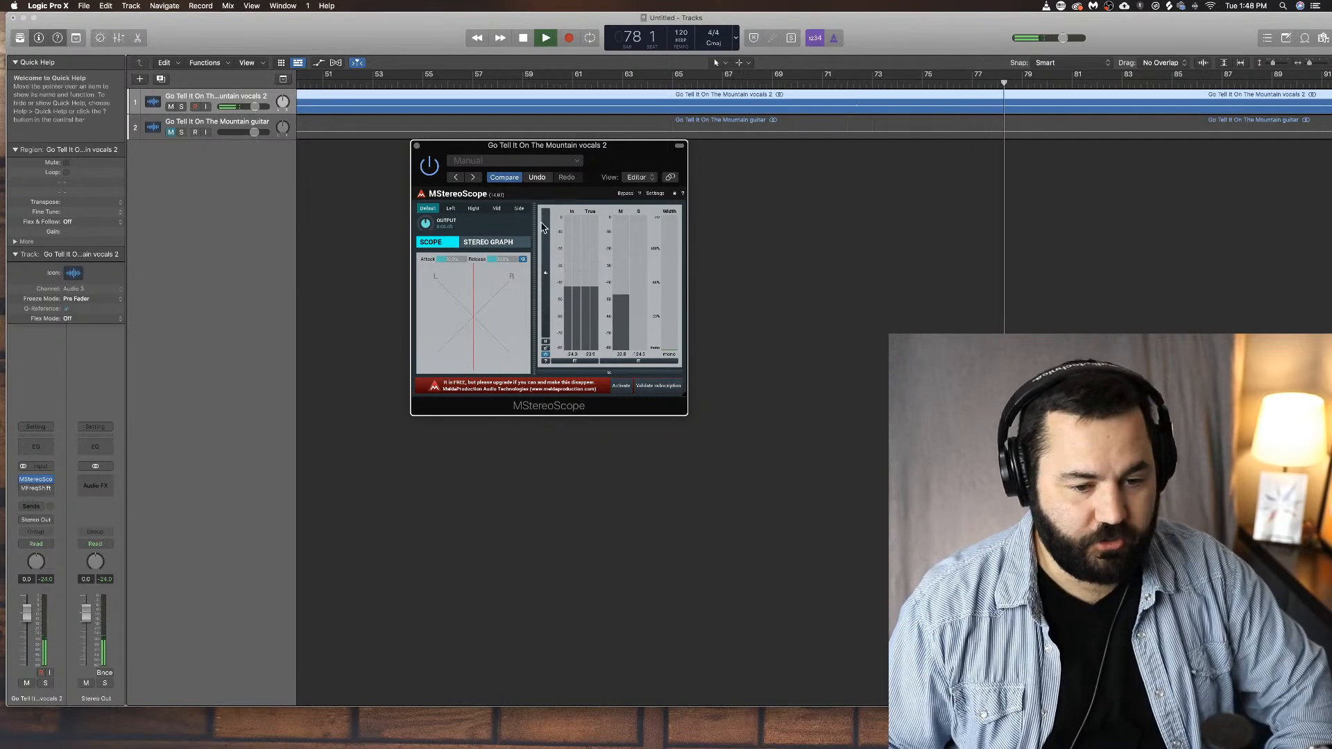
Step: Close MStereoScope's window and switch playback to the guitar by muting the vocals track and unmuting the guitar track
left_click(416, 144)
left_click(170, 107)
left_click(180, 119)
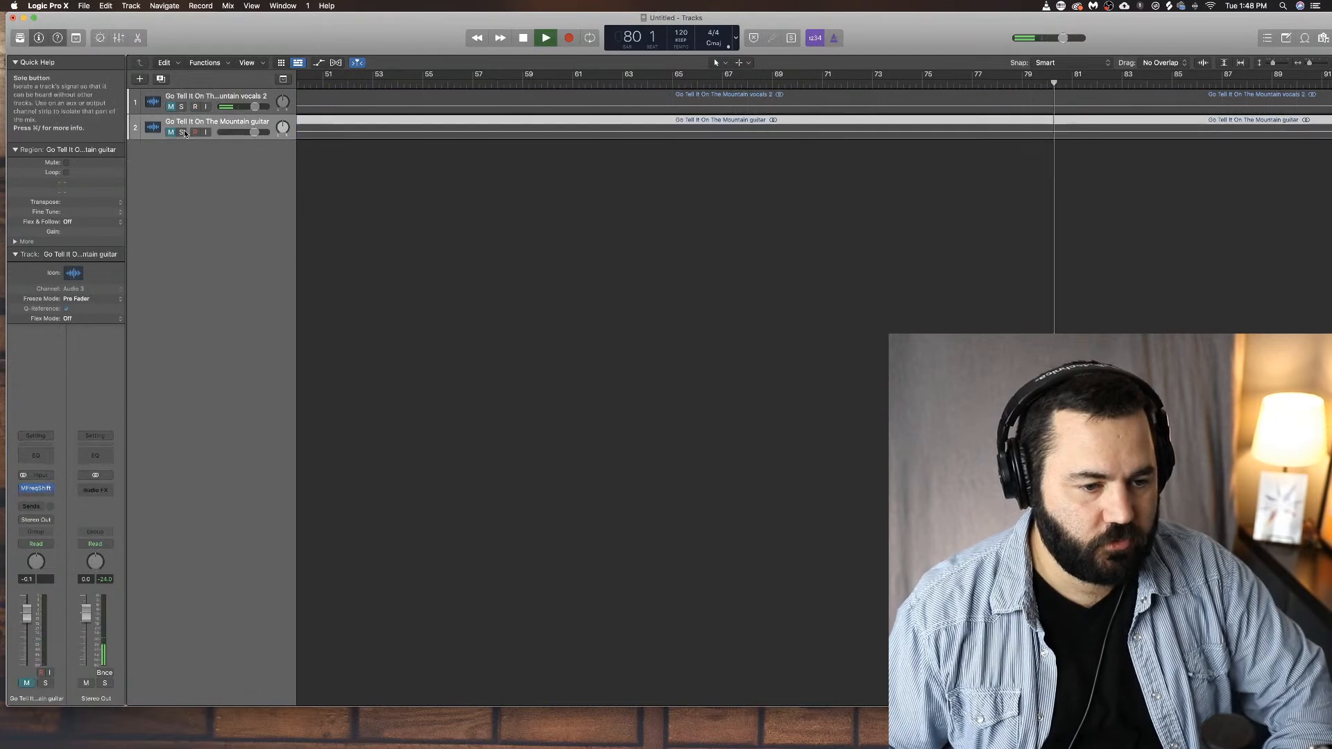
Step: Replace MFreqShifter on the guitar track with MeldaProduction's stereo MStereoScope while the guitar plays
left_click(48, 497)
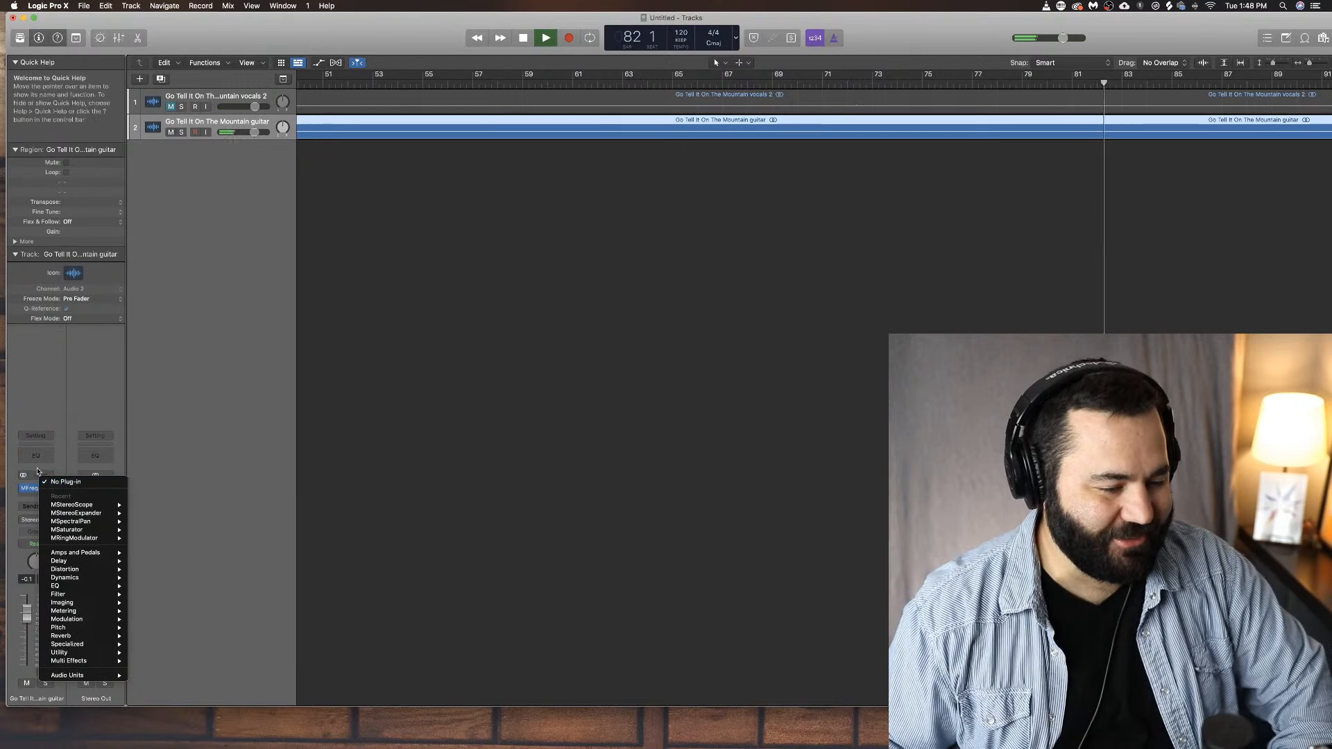
left_click(35, 488)
left_click(46, 489)
left_click(47, 489)
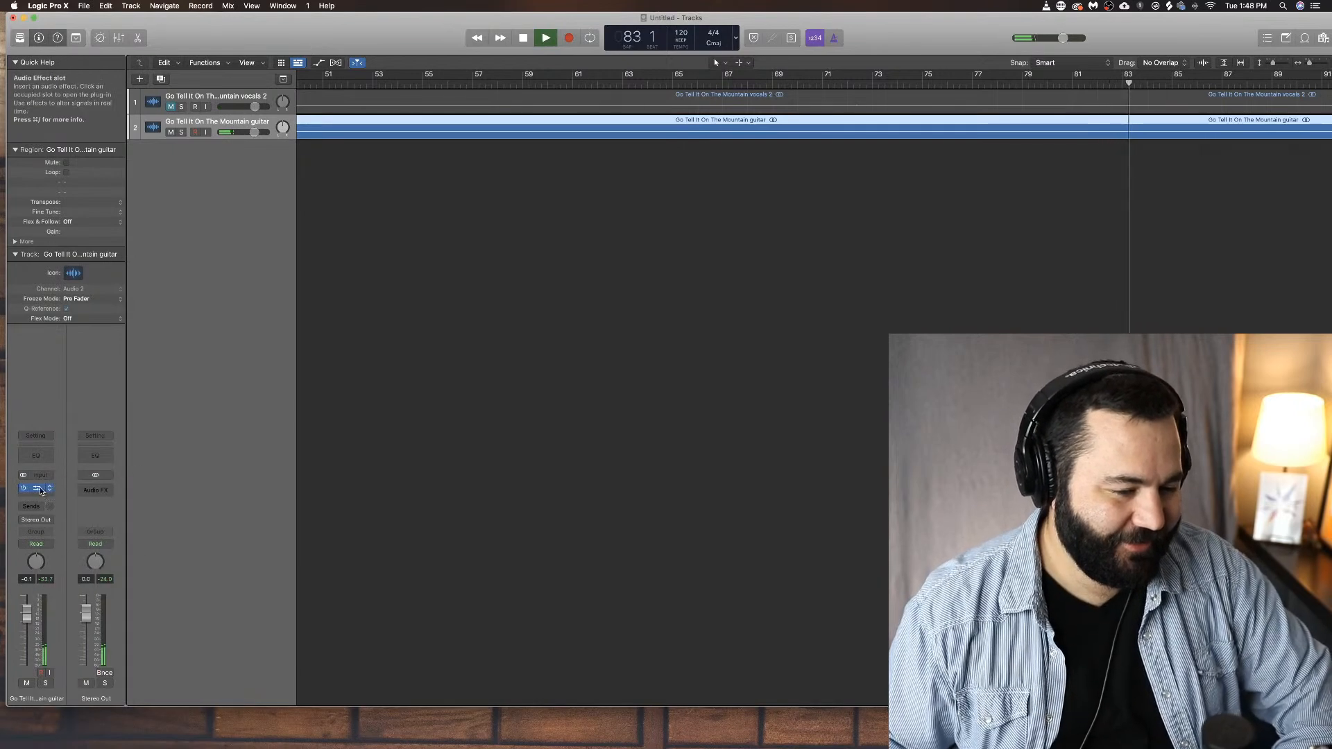
left_click(42, 488)
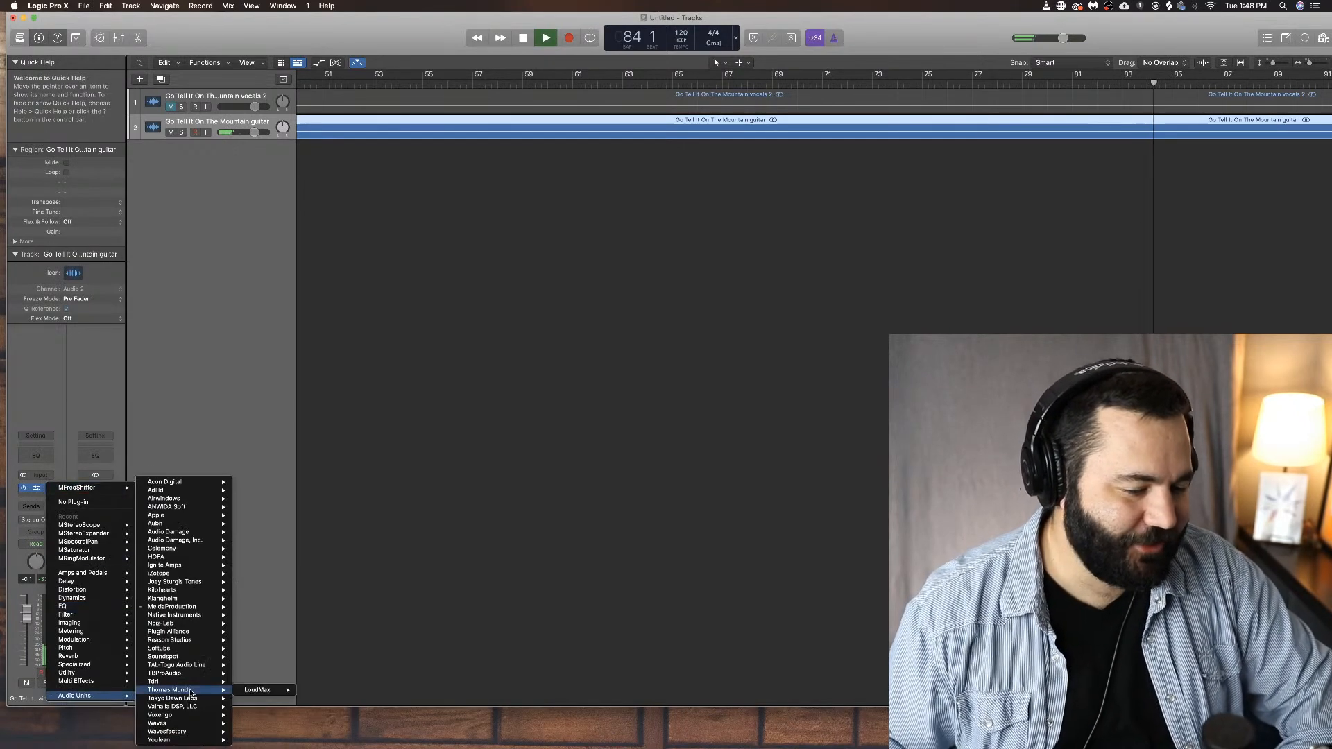
mouse_move(277, 690)
left_click(349, 690)
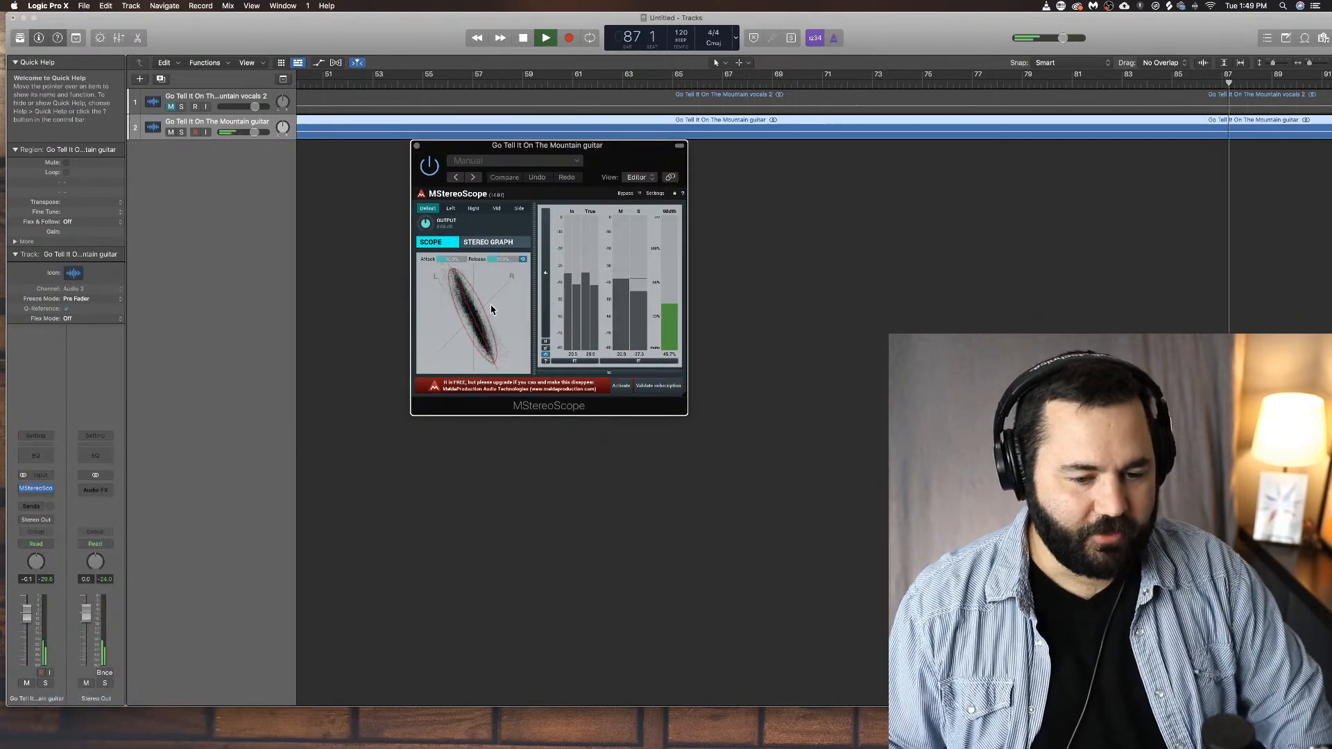
Step: Play an earlier passage of the guitar through MStereoScope, close its window and stop playback
left_click_drag(603, 160, 580, 162)
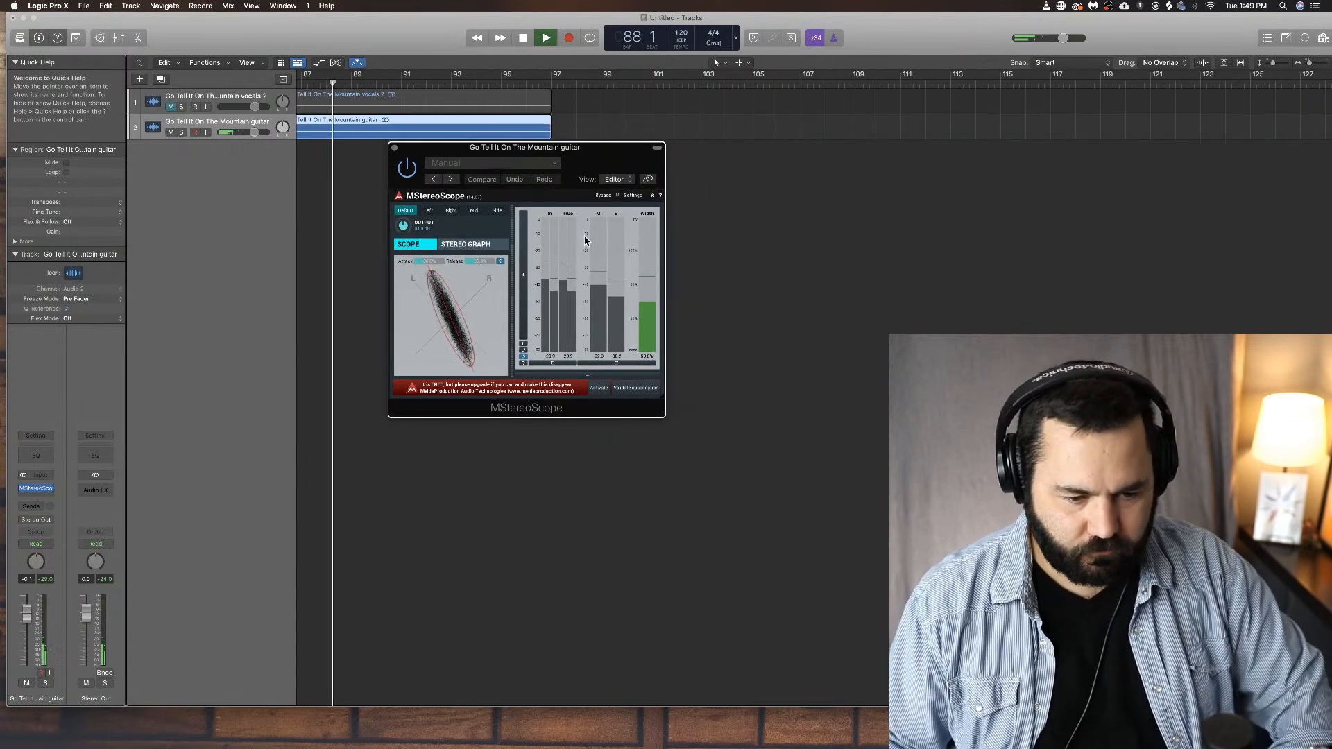
scroll(346, 242, "left", 2)
scroll(344, 243, "left", 10)
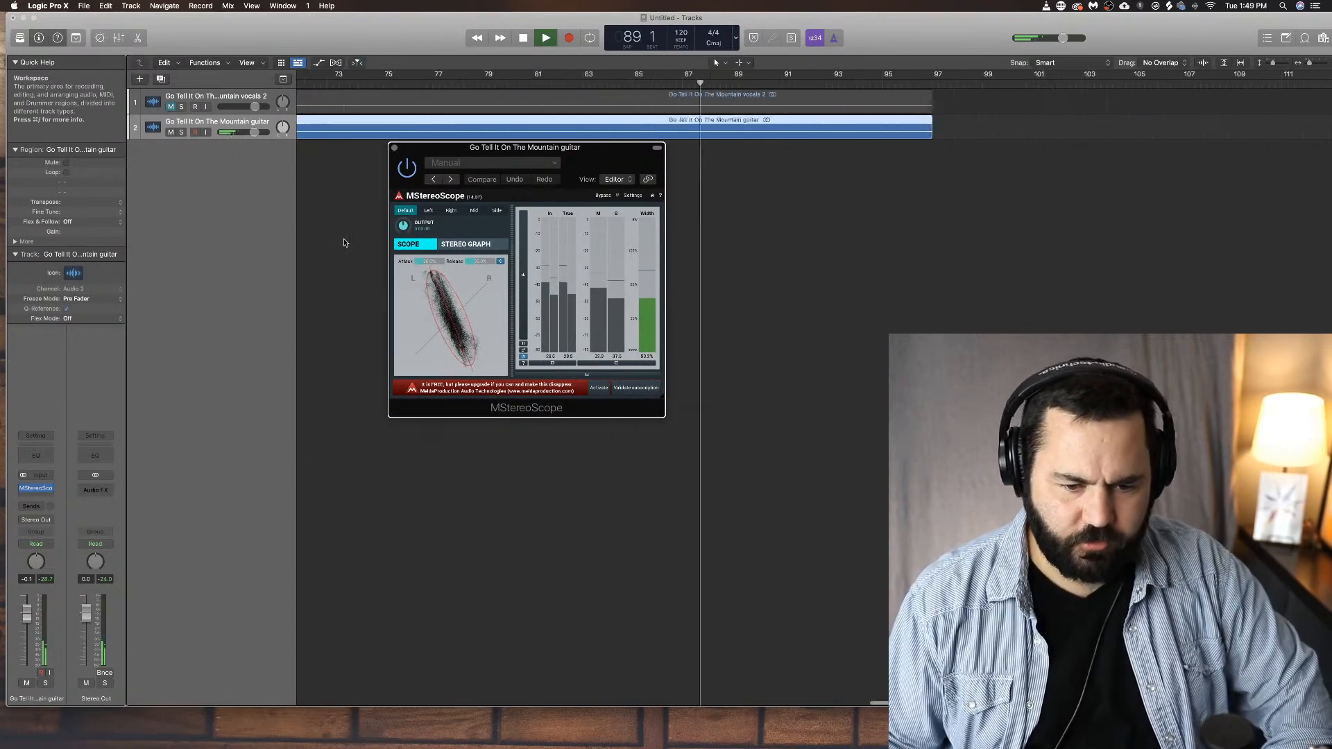
left_click(406, 83)
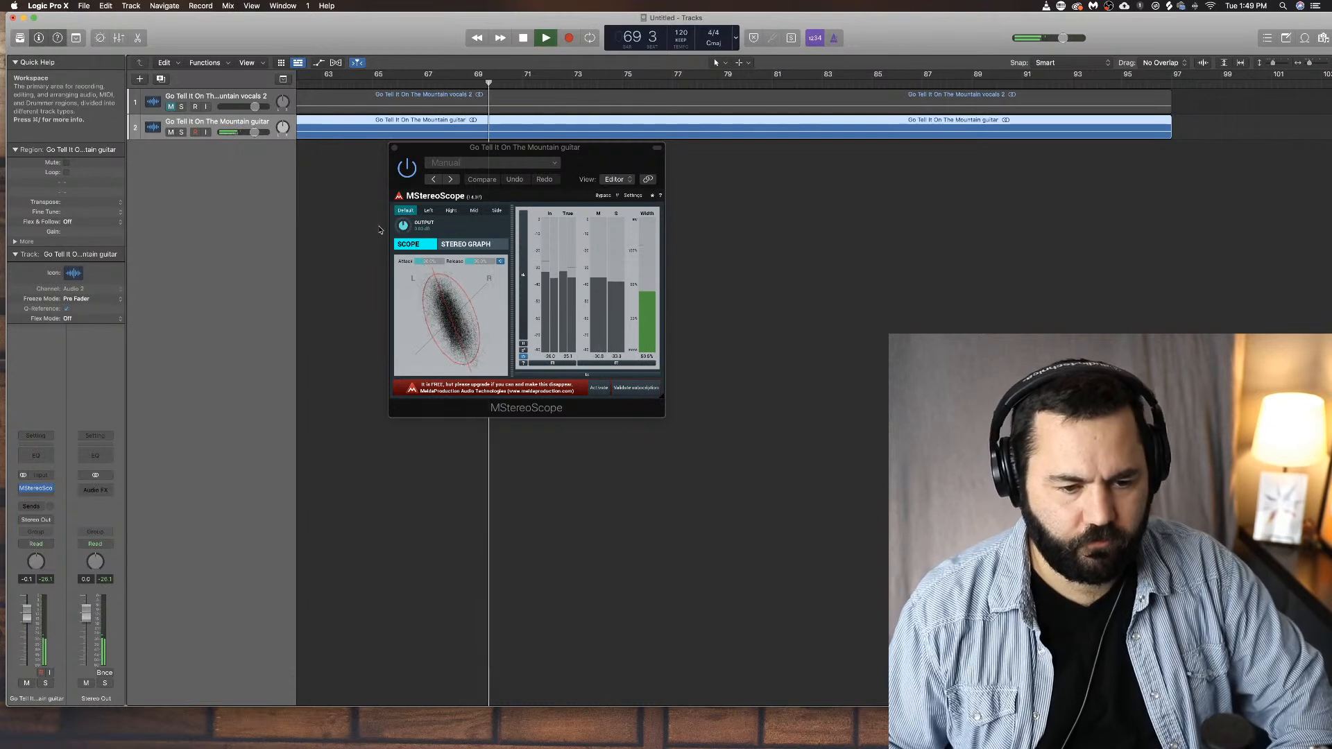
left_click(394, 148)
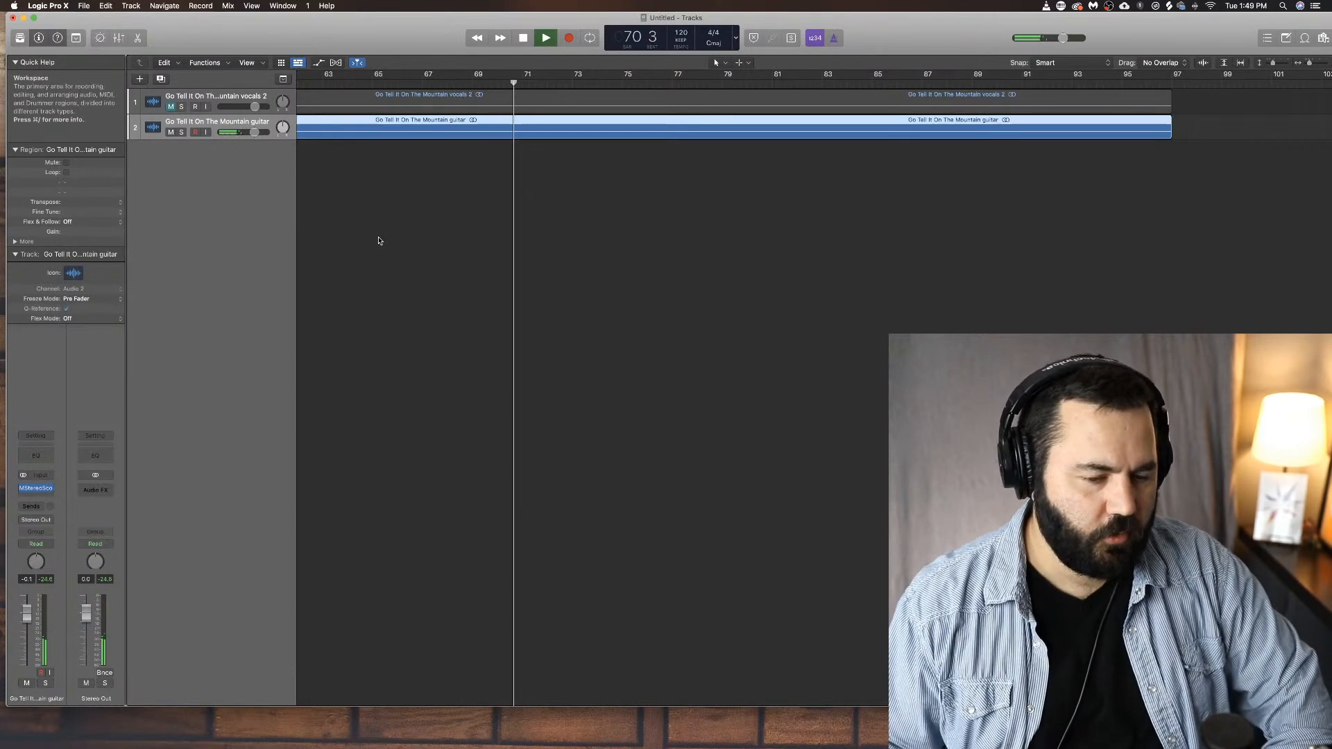
key("space")
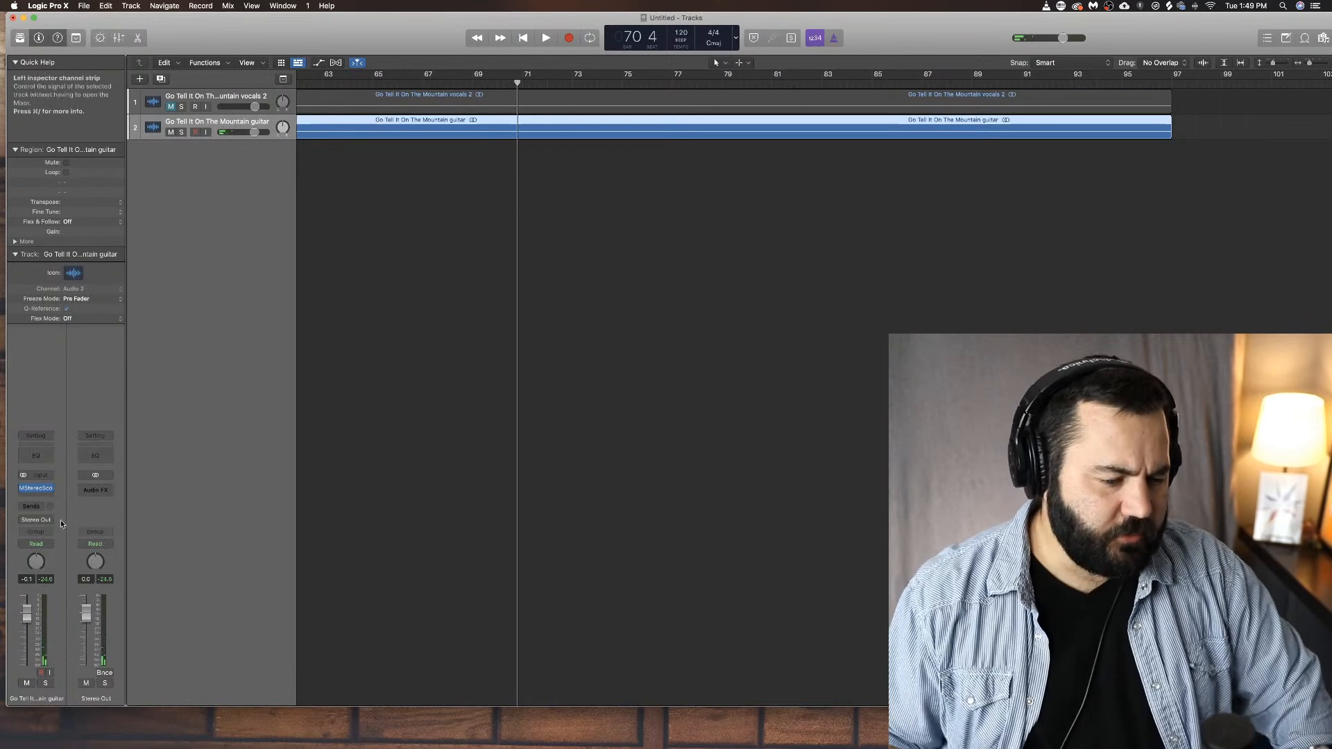
Step: Replace MStereoScope on the guitar track with MeldaProduction's stereo MTremolo
left_click(48, 488)
mouse_move(124, 697)
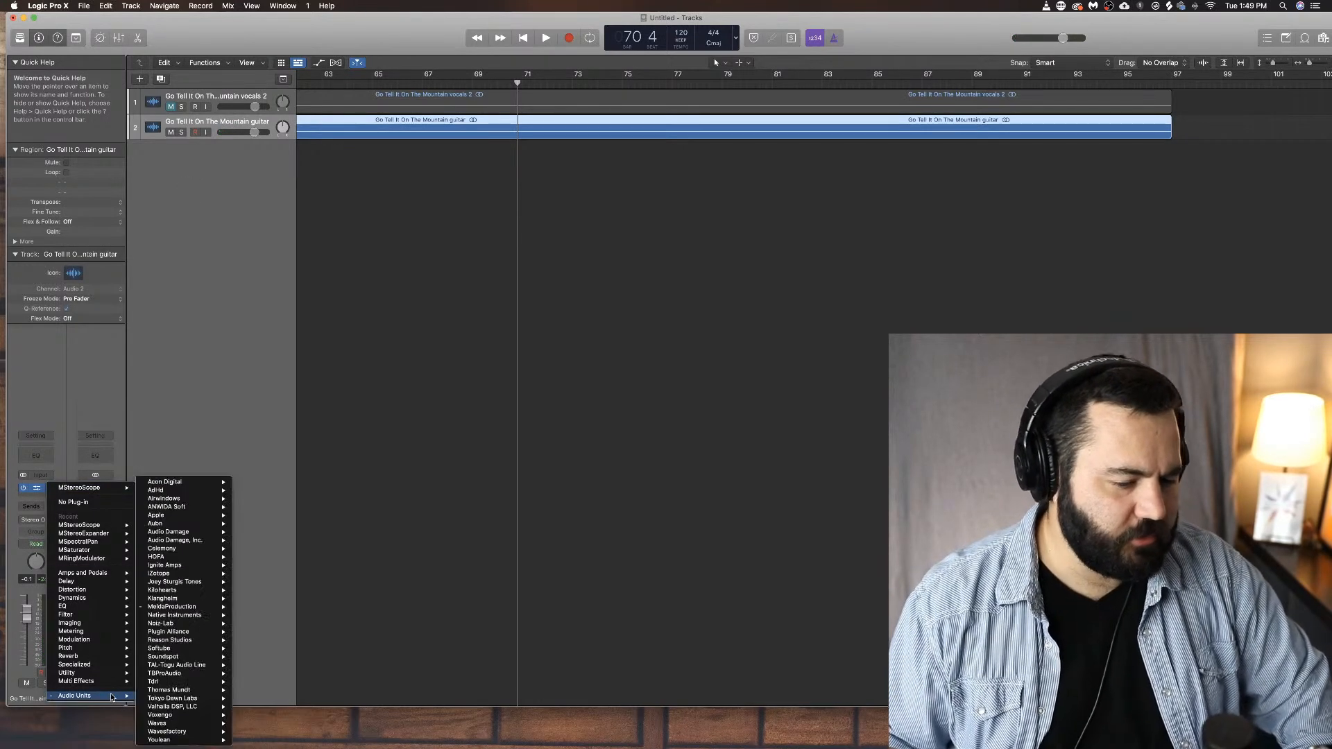
mouse_move(229, 668)
mouse_move(217, 610)
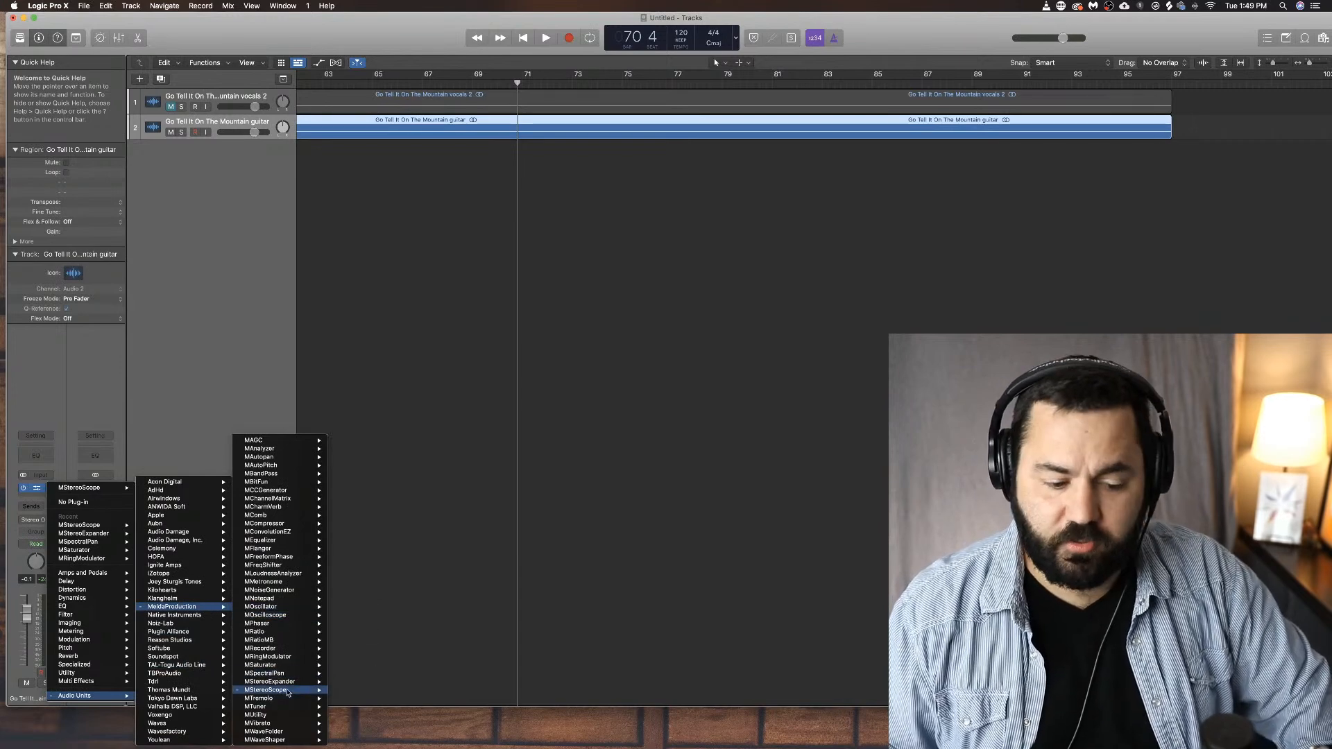
mouse_move(293, 700)
left_click(365, 700)
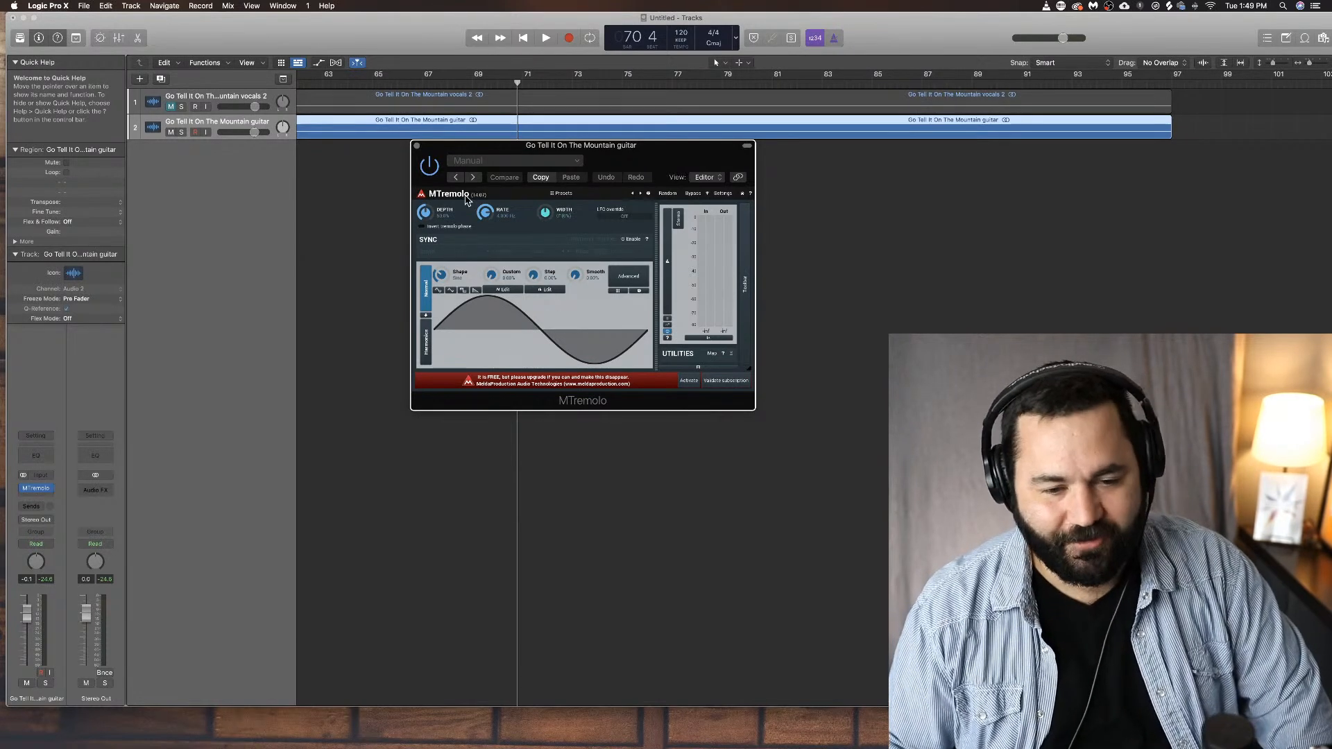
Step: Audition the guitar through MTremolo, stop playback and close the plug-in window
left_click_drag(462, 151, 478, 157)
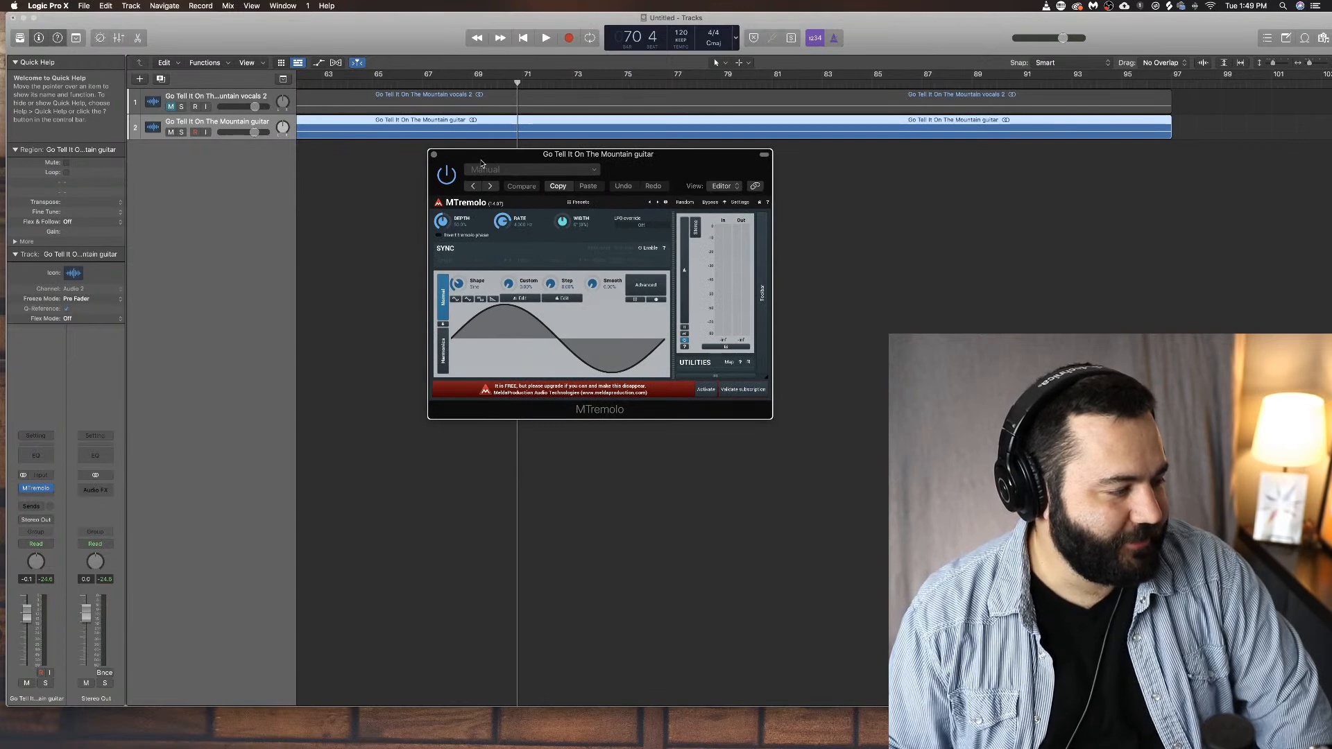
mouse_move(481, 163)
left_mouse_down()
mouse_move(471, 160)
mouse_move(534, 173)
mouse_move(500, 171)
left_mouse_up()
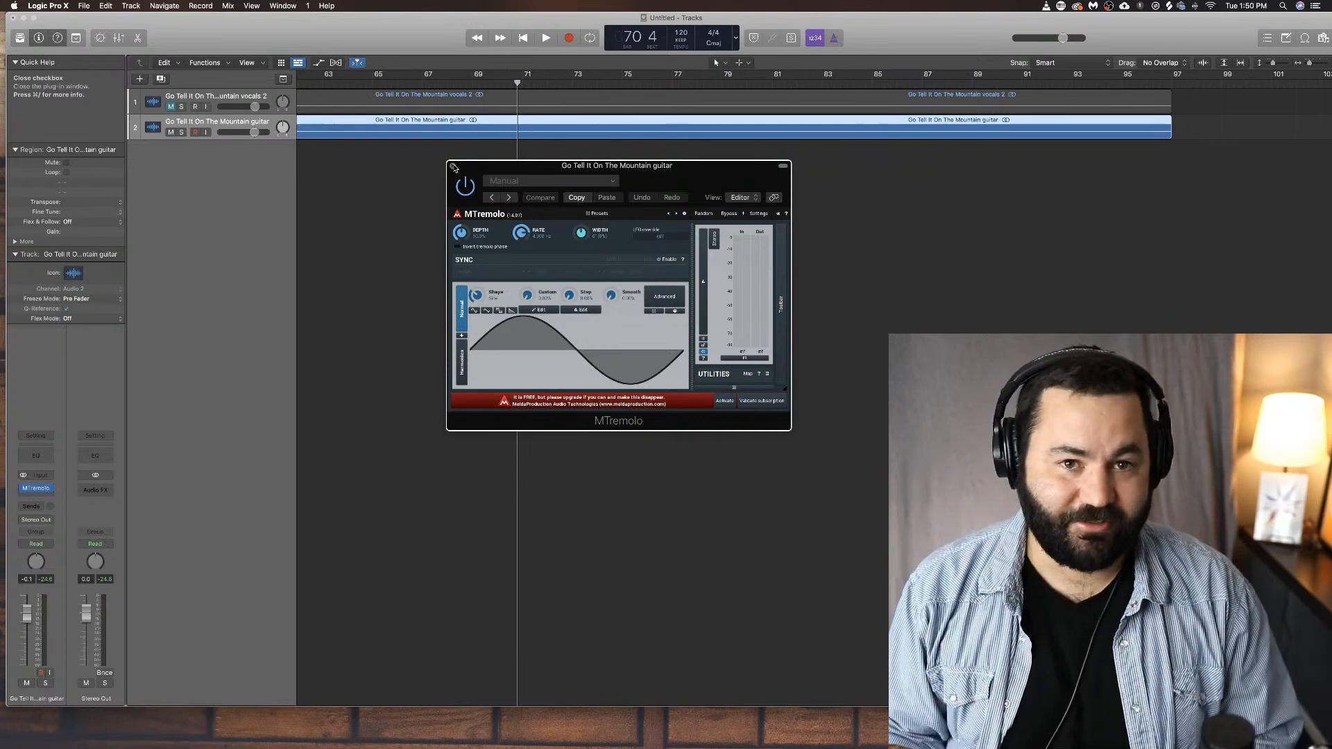
key("space")
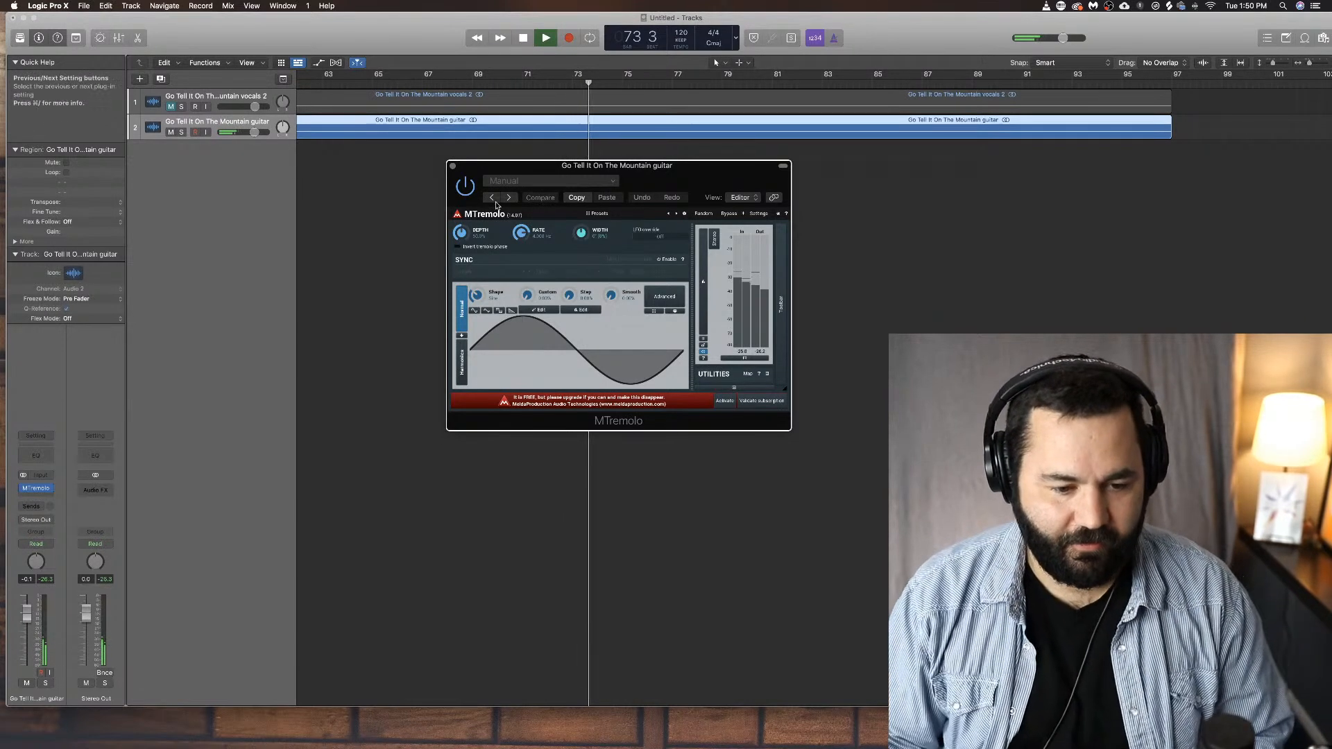
key("space")
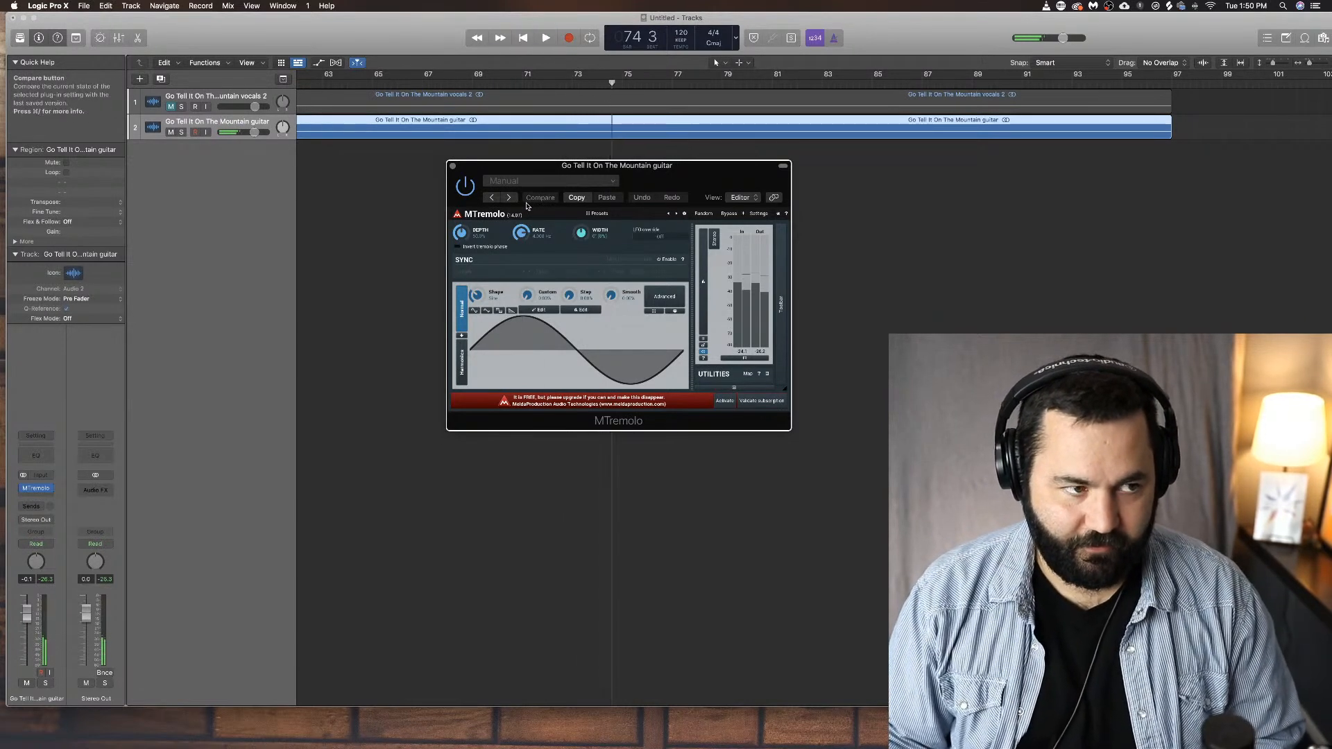
left_click(453, 166)
Step: Play from about bar 47 and switch from guitar to vocals by muting the guitar and unmuting and selecting the vocals track
scroll(493, 164, "left", 10)
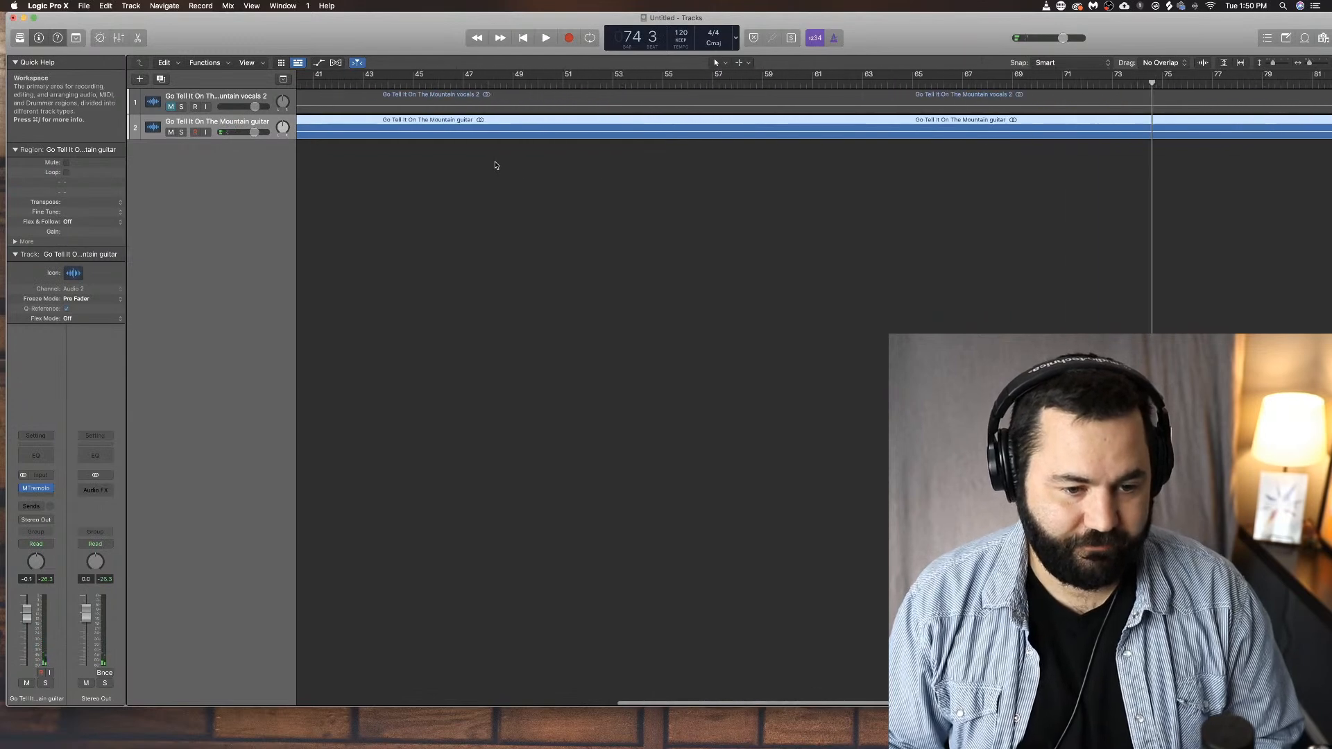
left_click(463, 83)
key("space")
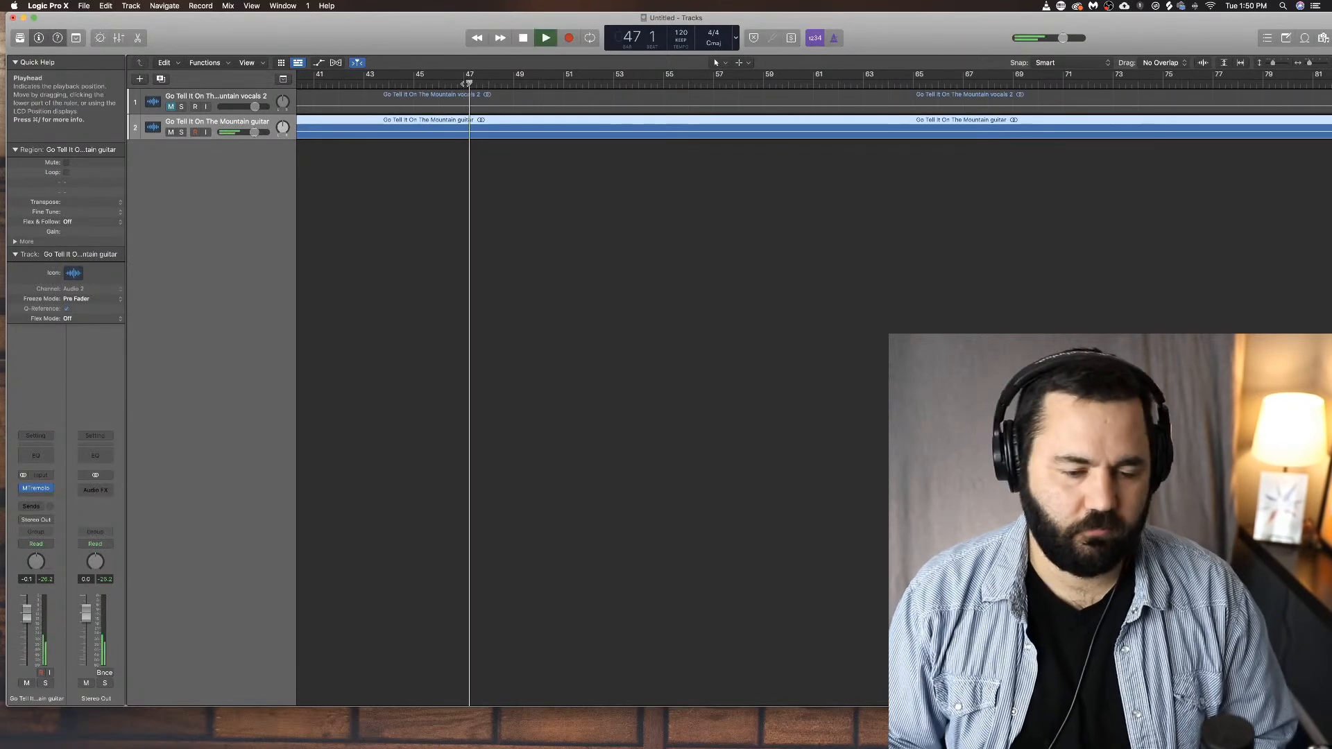
left_click(391, 99)
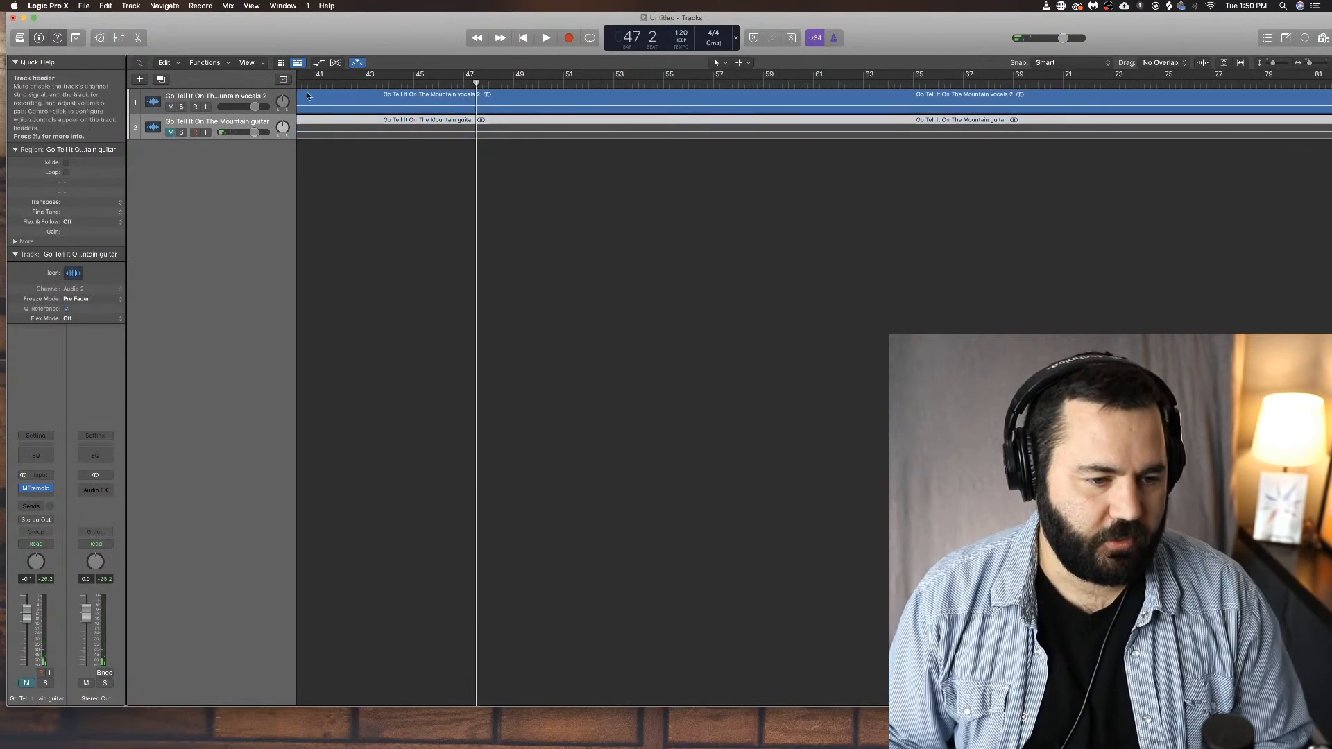
left_click(369, 101)
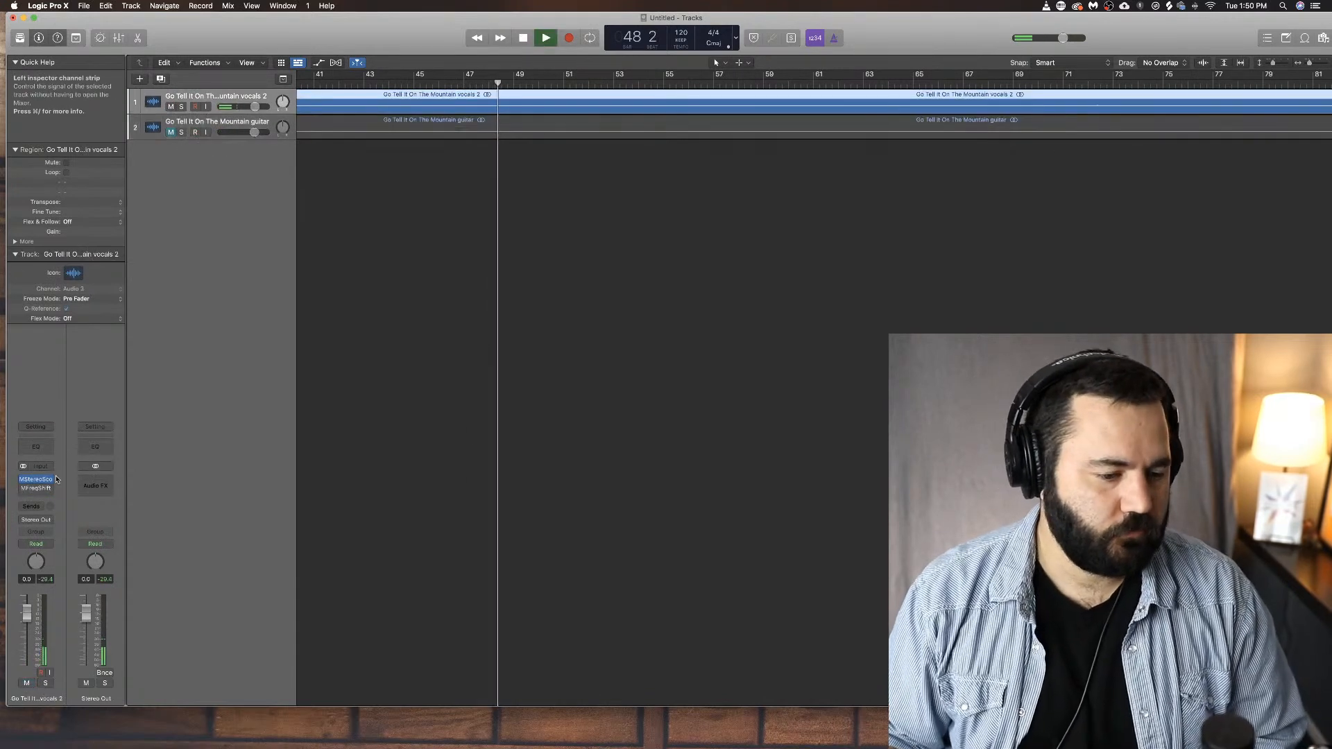
Step: Replace MStereoScope on the vocals track with MeldaProduction's stereo MTremolo and audition it during playback
left_click(53, 479)
mouse_move(83, 687)
mouse_move(181, 607)
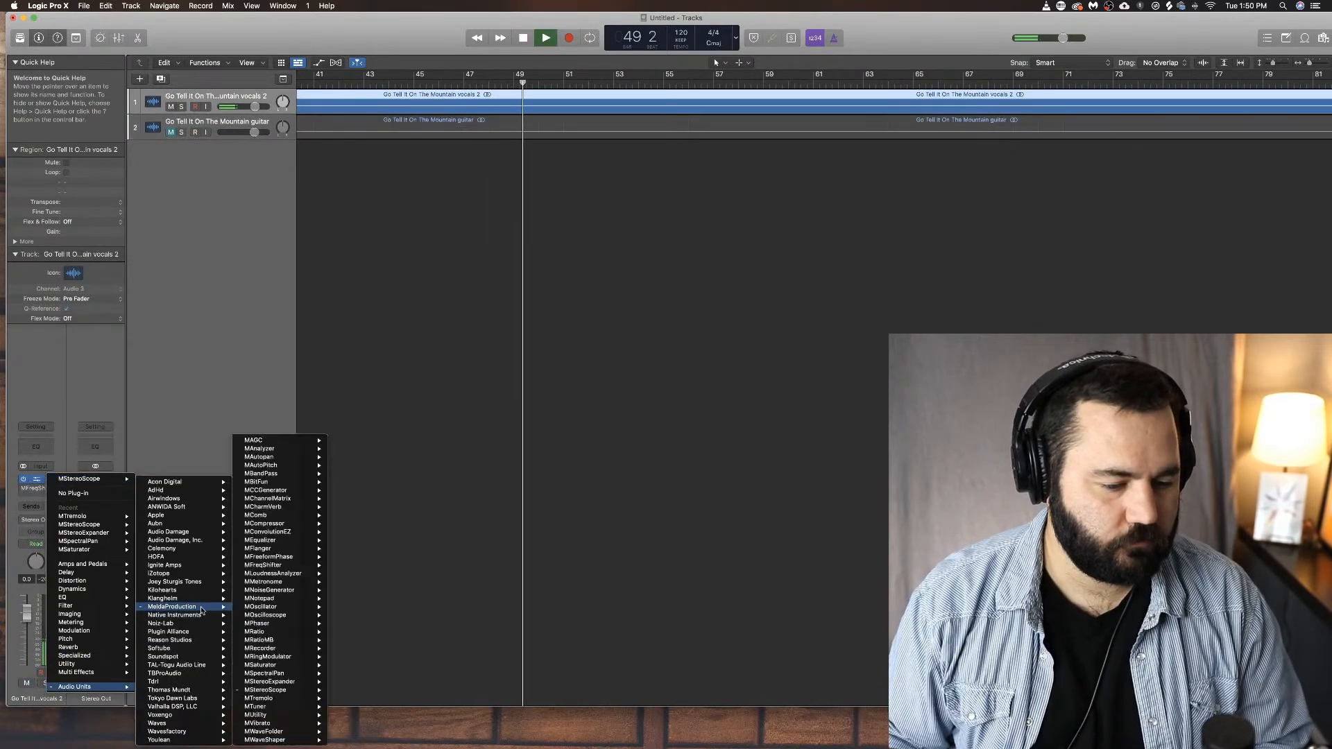
mouse_move(277, 698)
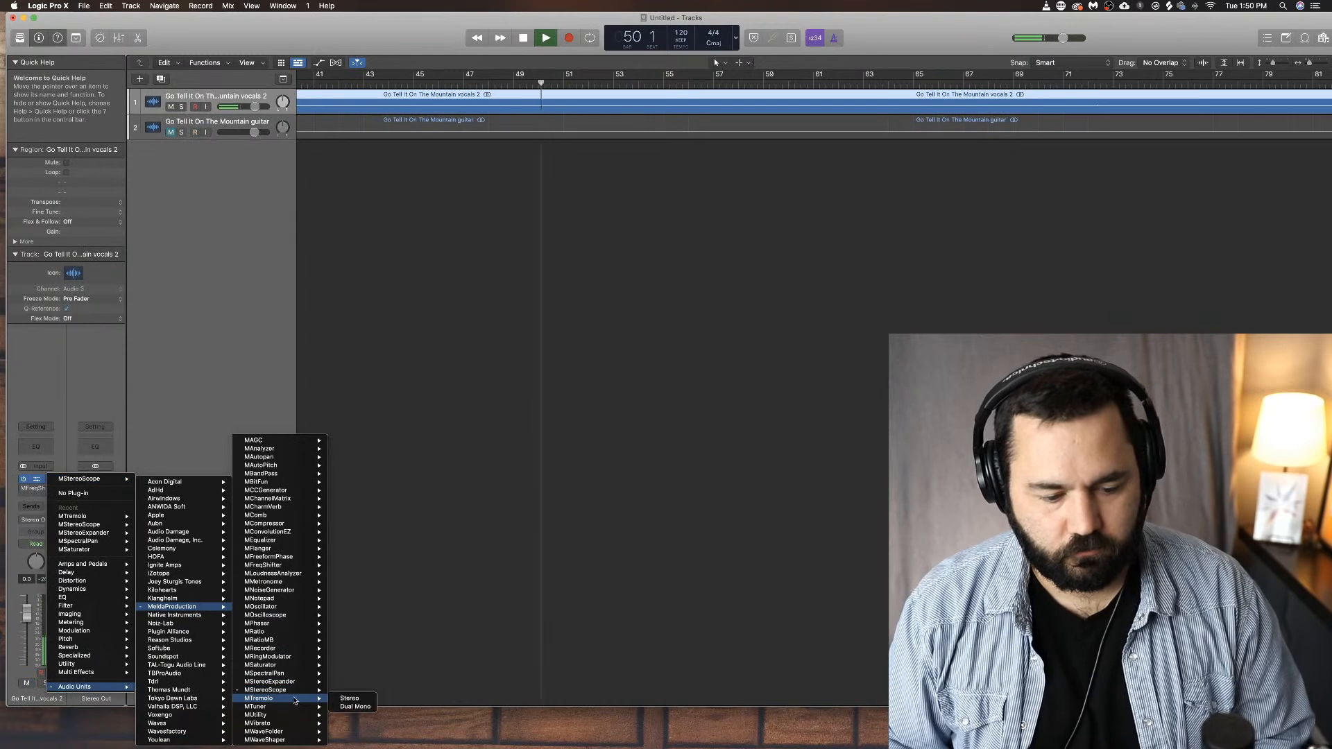
left_click(347, 701)
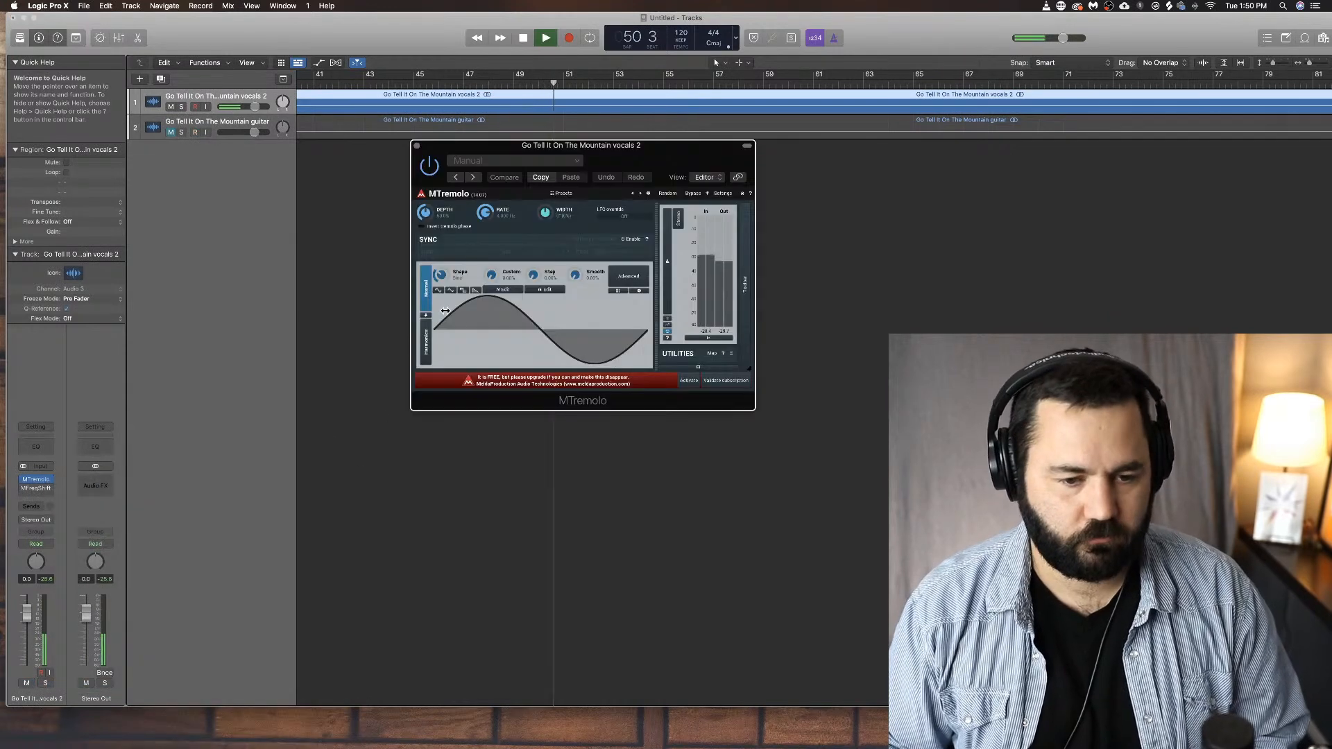
key("space")
left_click(417, 146)
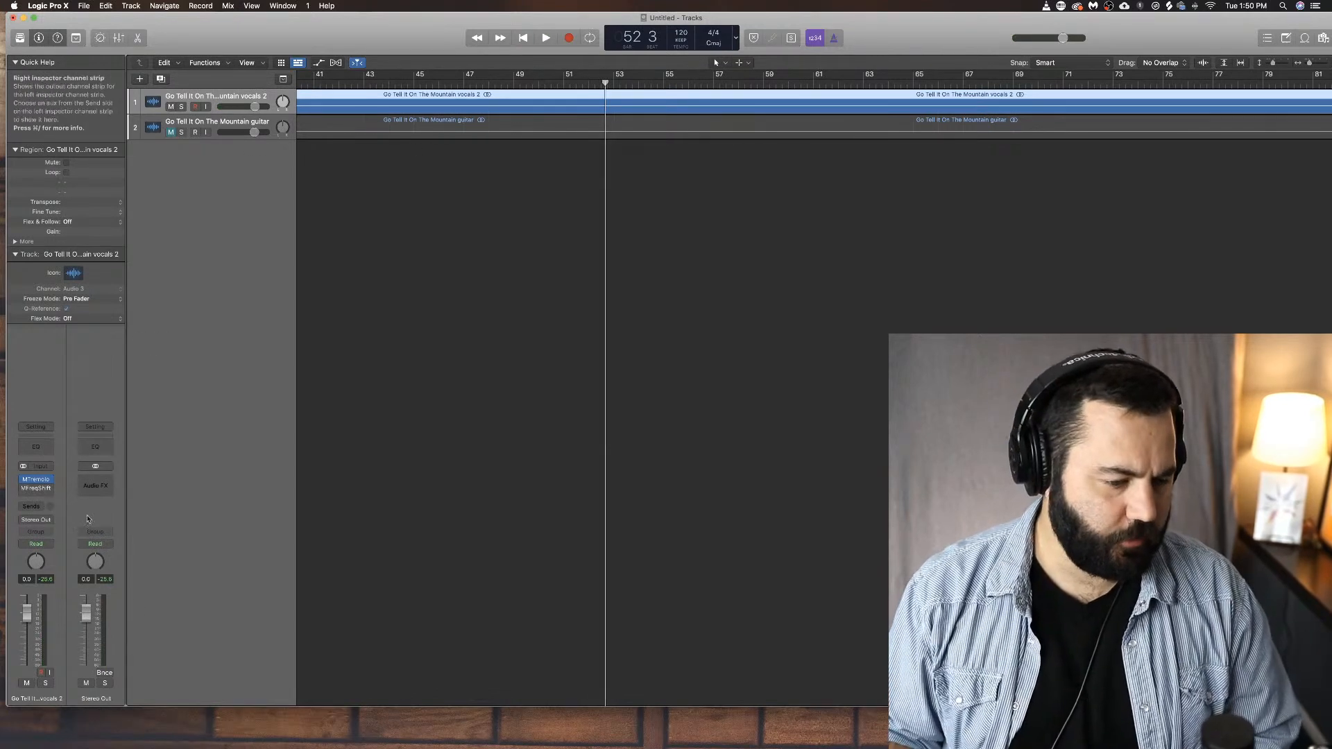
Step: Replace MTremolo on the vocals track with MeldaProduction's MTuner
left_click(52, 481)
mouse_move(104, 686)
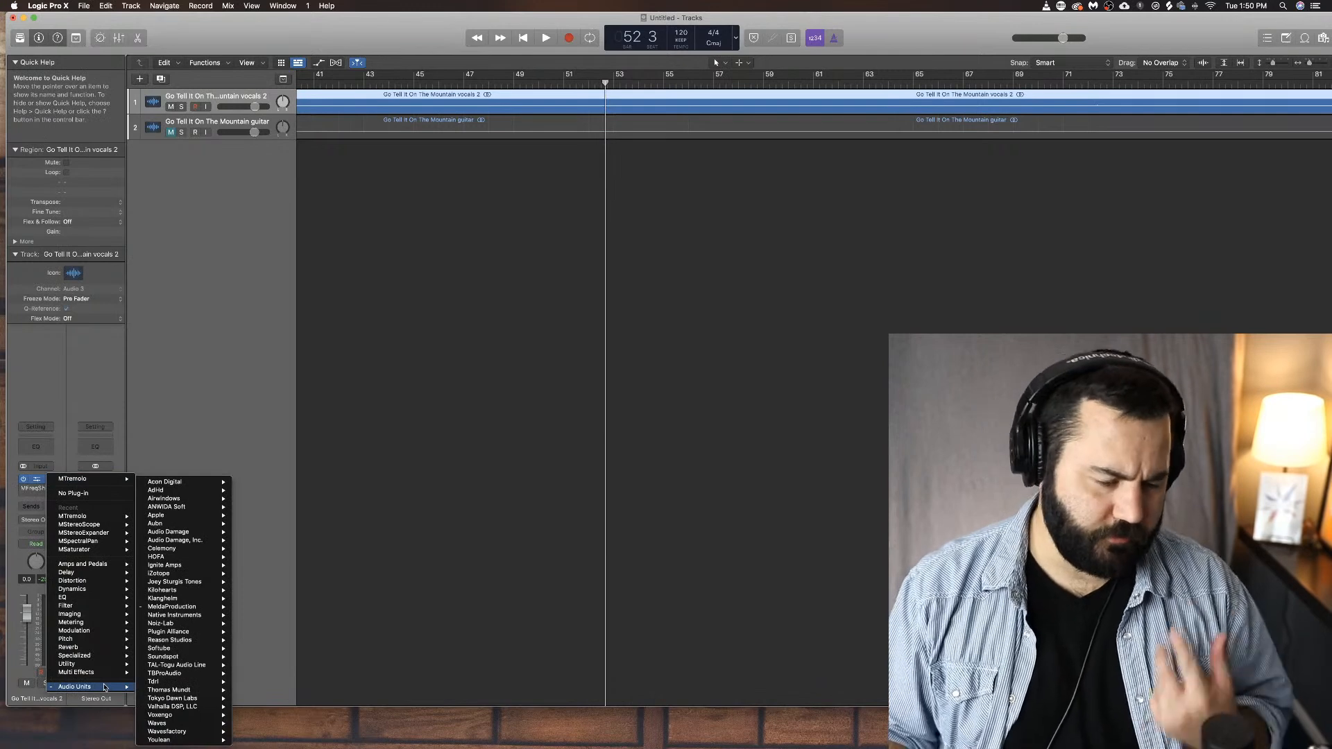
mouse_move(176, 632)
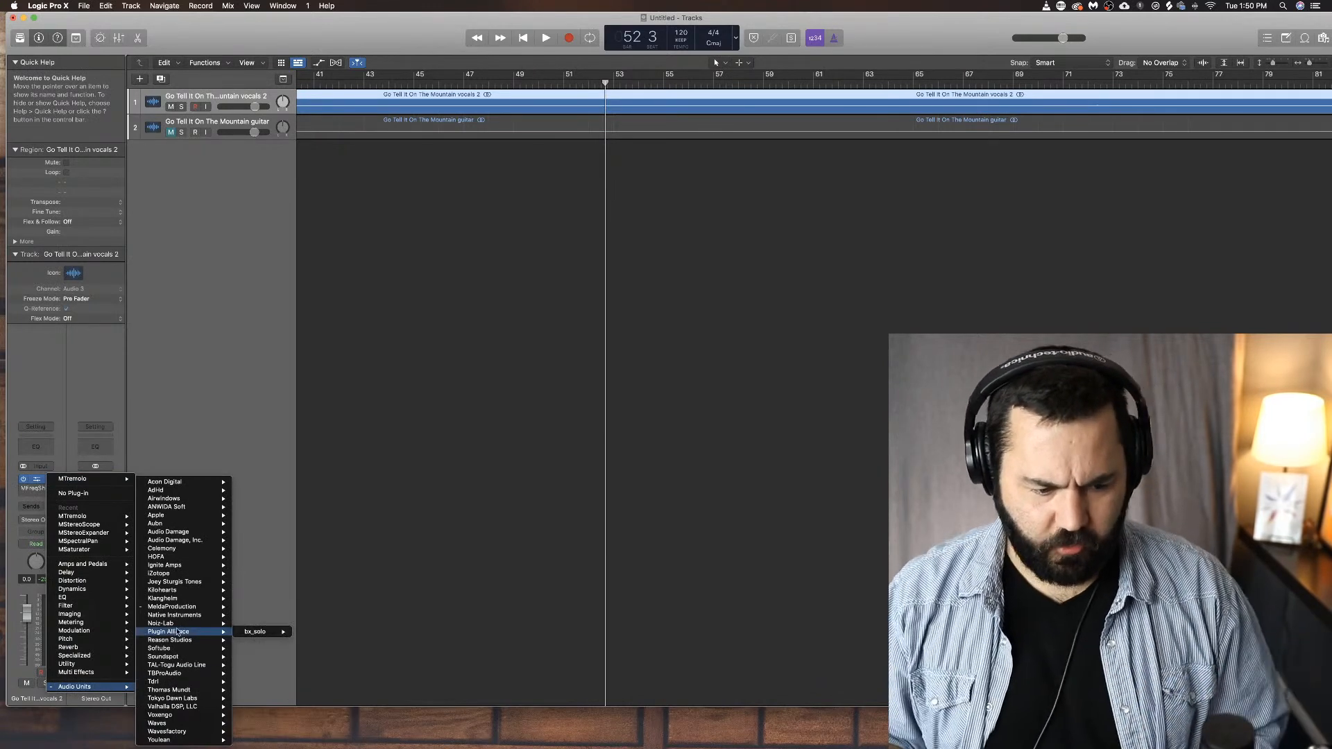
mouse_move(177, 606)
mouse_move(302, 699)
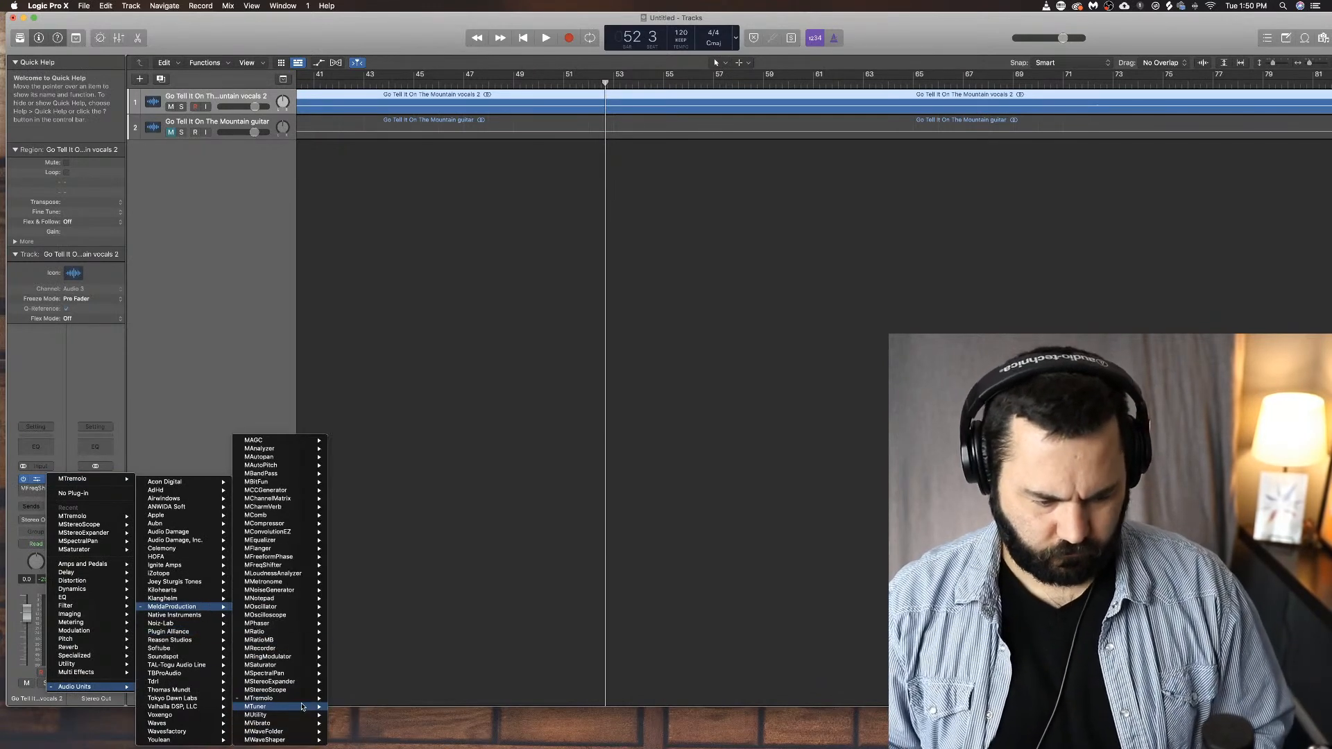
left_click(350, 706)
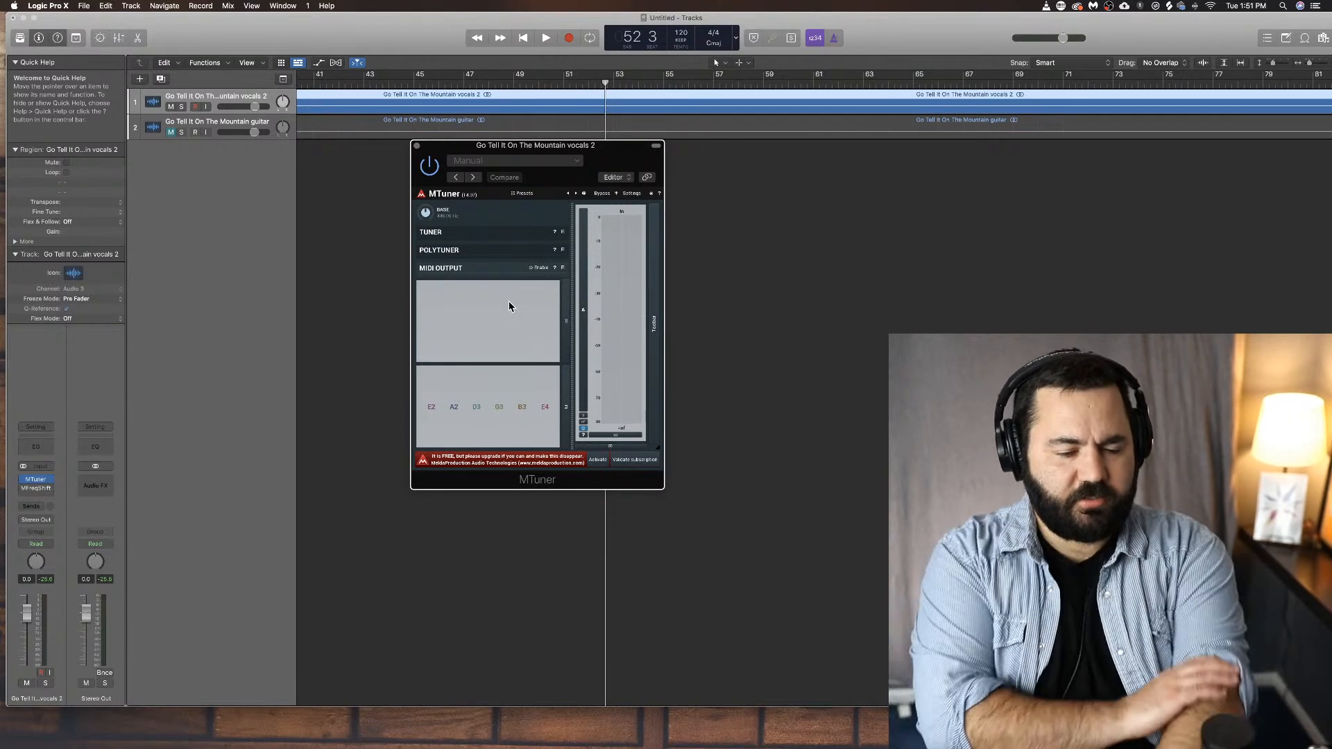
Step: Play the vocals in short passages to view MTuner's pitch detection, and close its window
key("space")
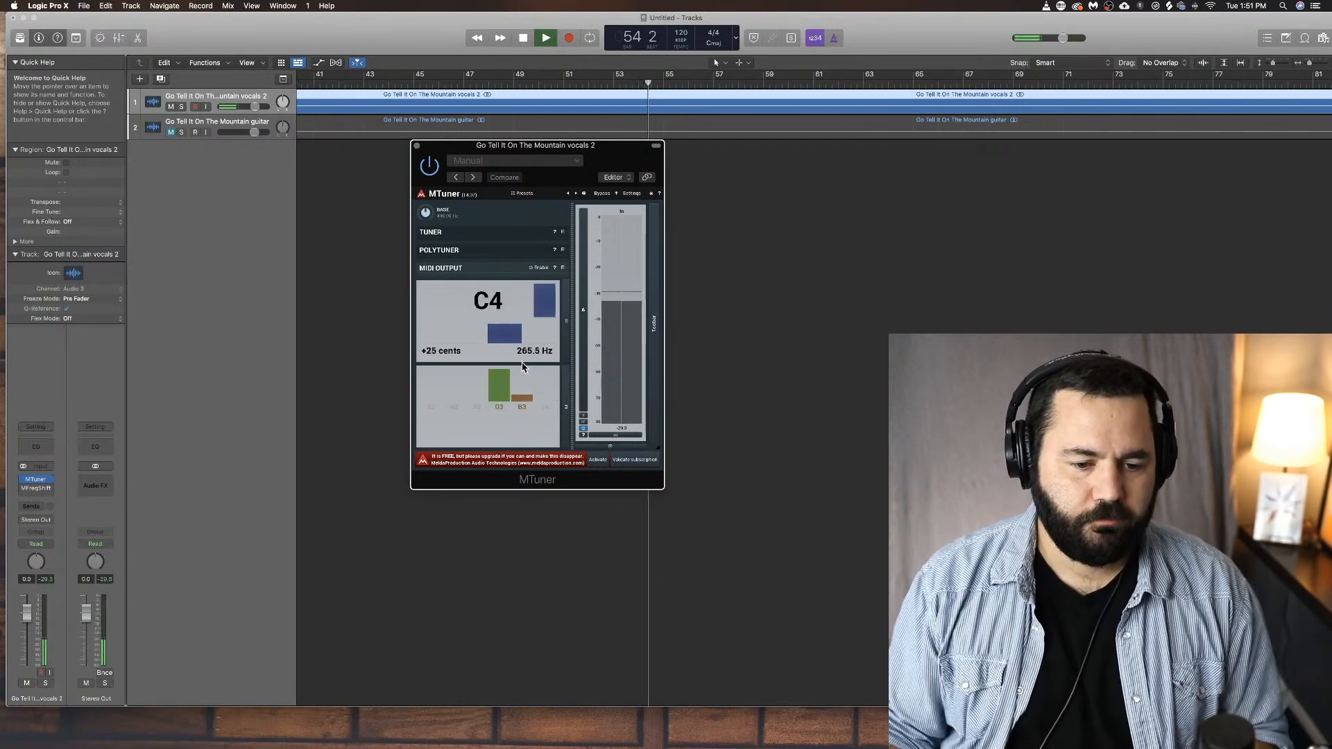
key("space")
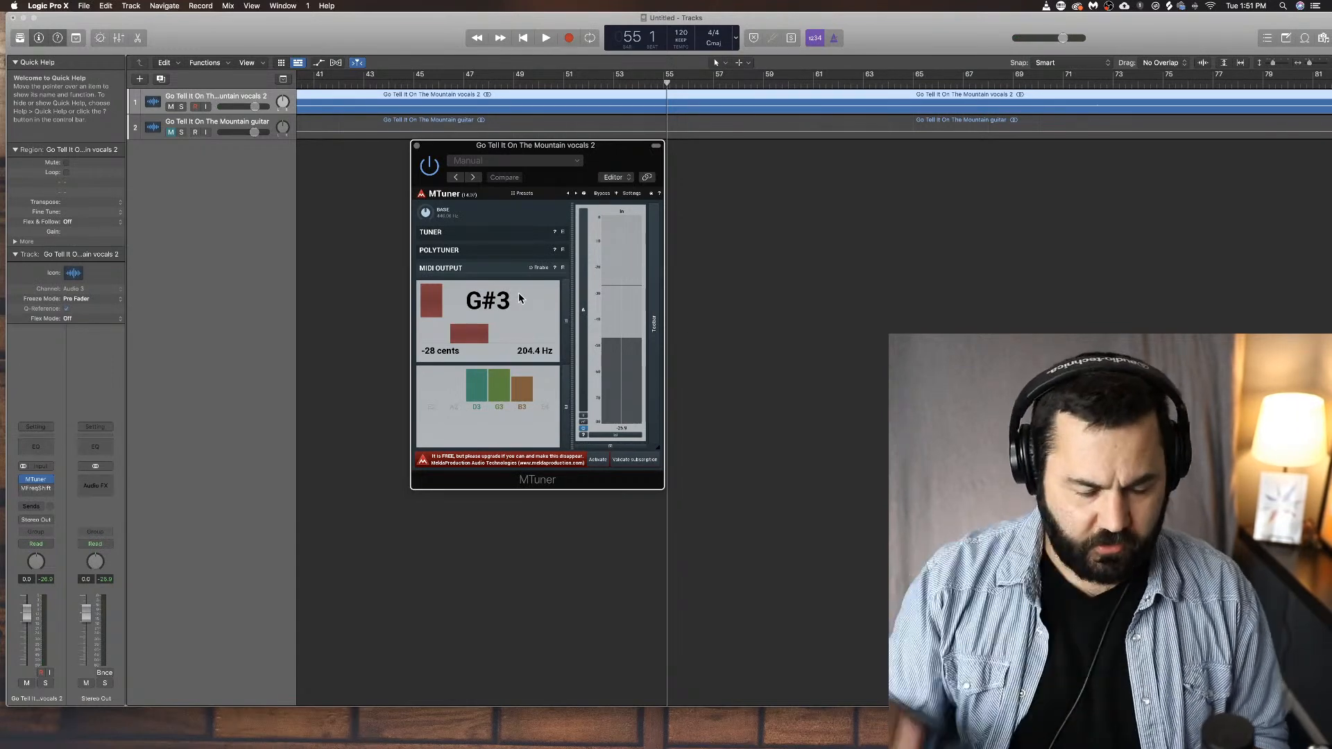
key("space")
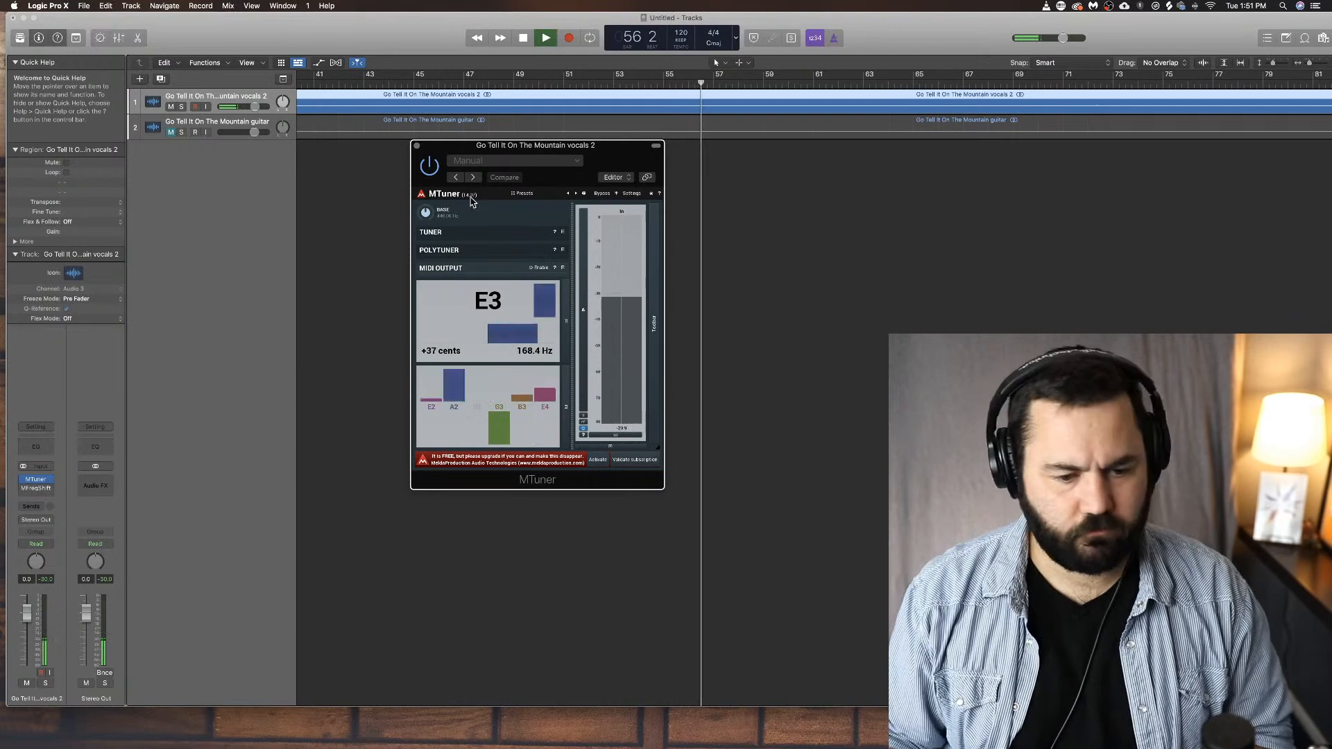
key("space")
left_click(416, 146)
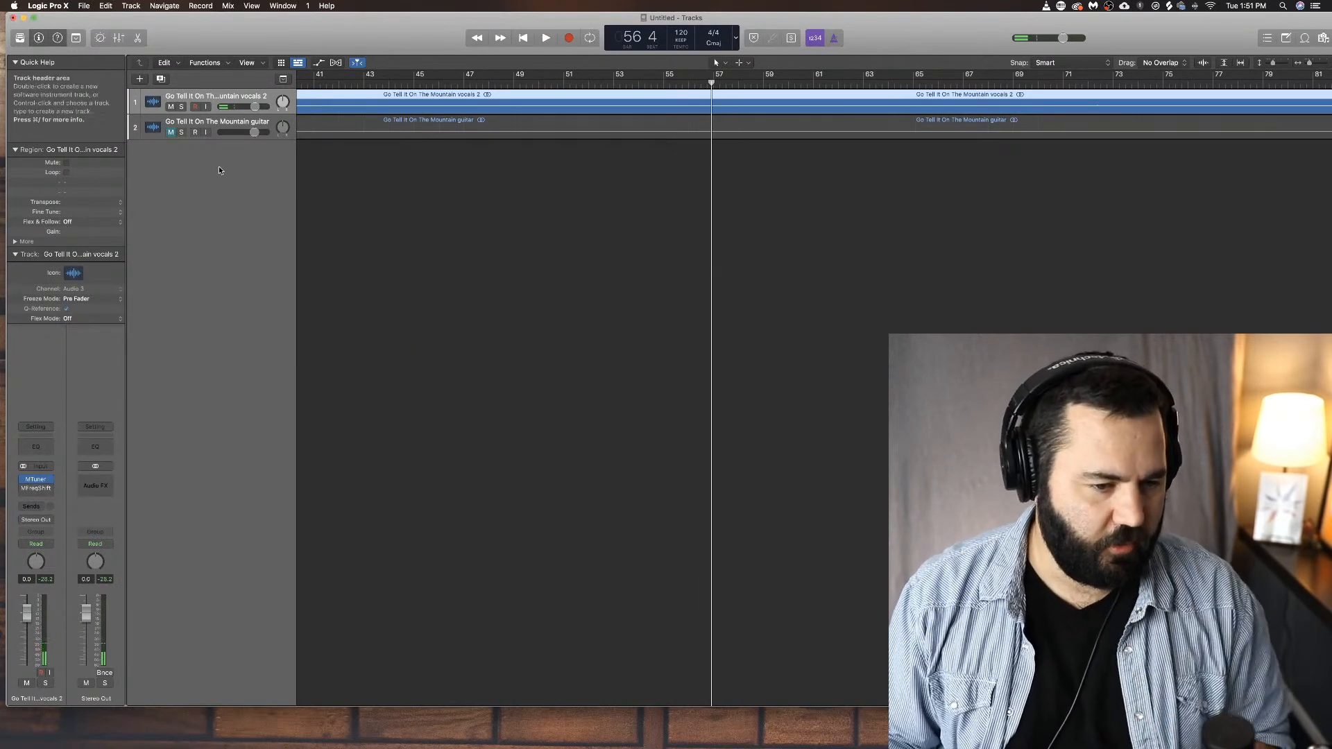
Step: Replace MTuner on the vocals track with MeldaProduction's MUtility
left_click(52, 484)
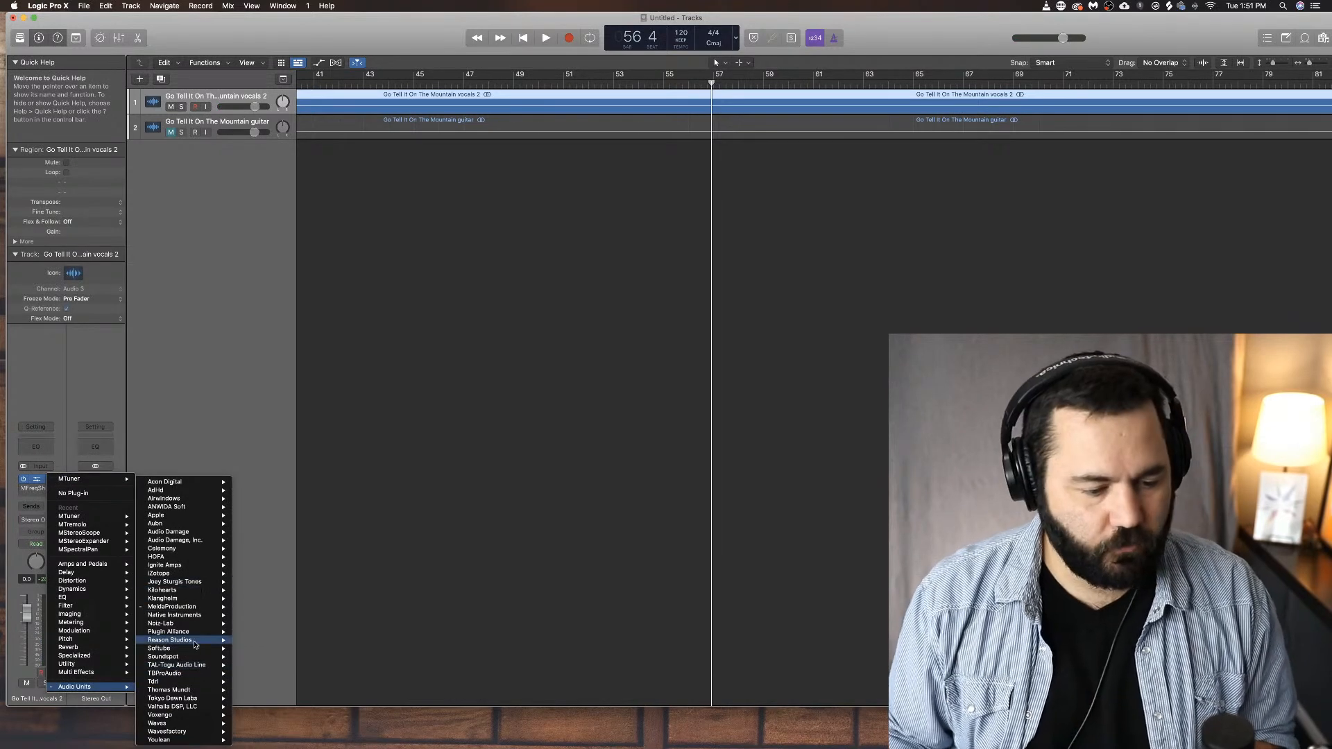
mouse_move(206, 610)
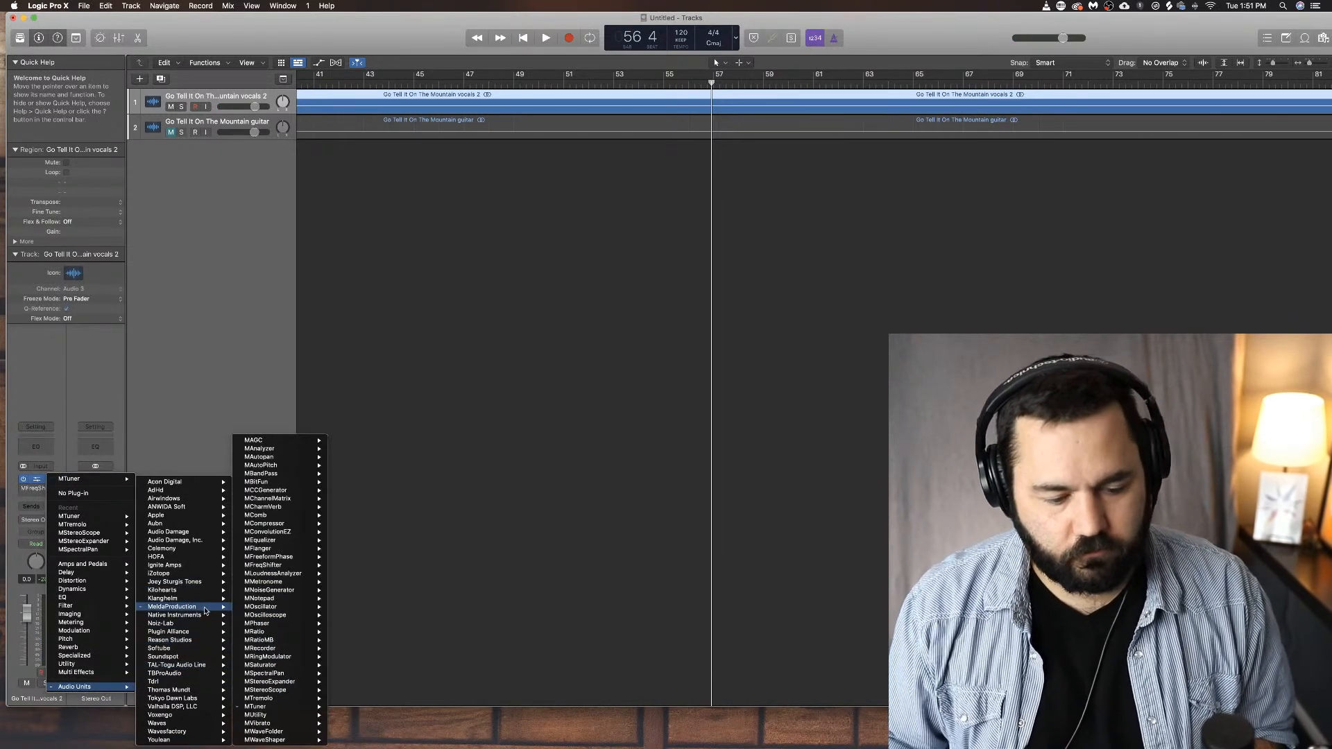
mouse_move(302, 716)
left_click(350, 715)
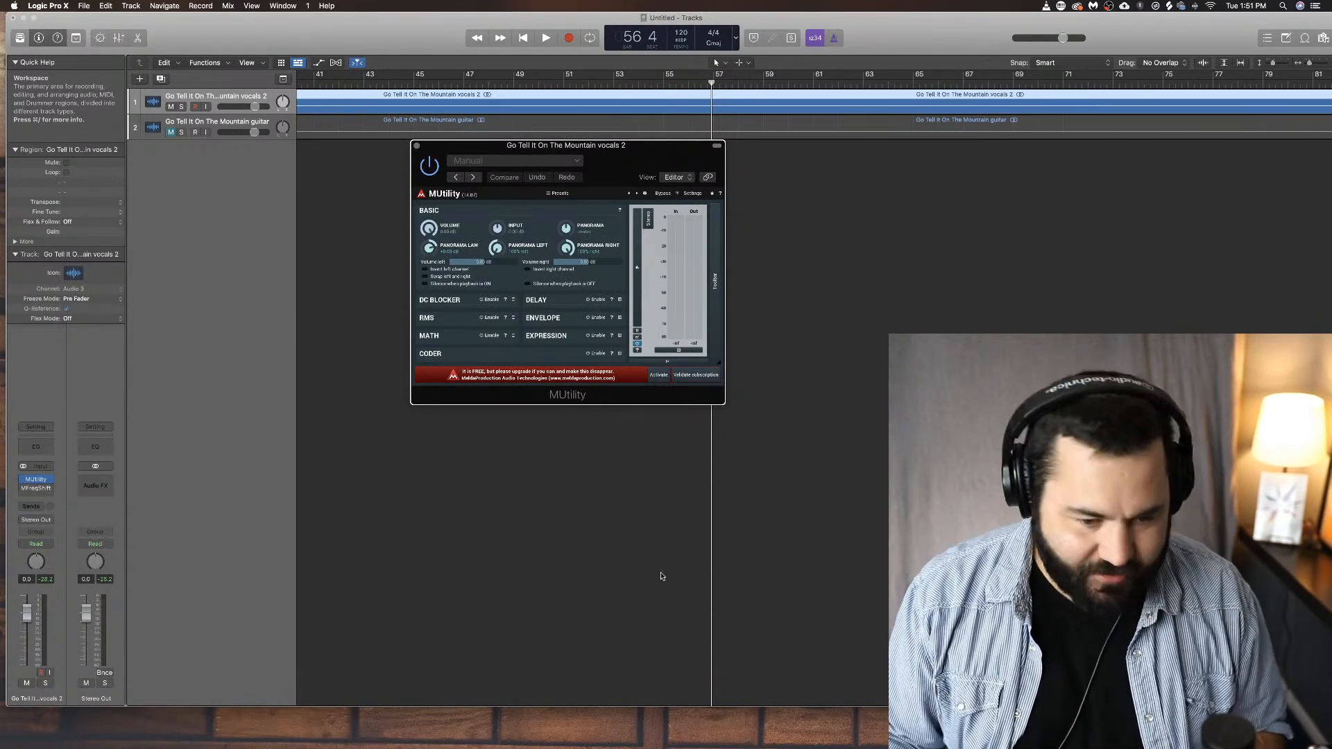
Step: Try MUtility's DC Blocker and Delay sections by enabling each one and disabling it again
left_click(489, 299)
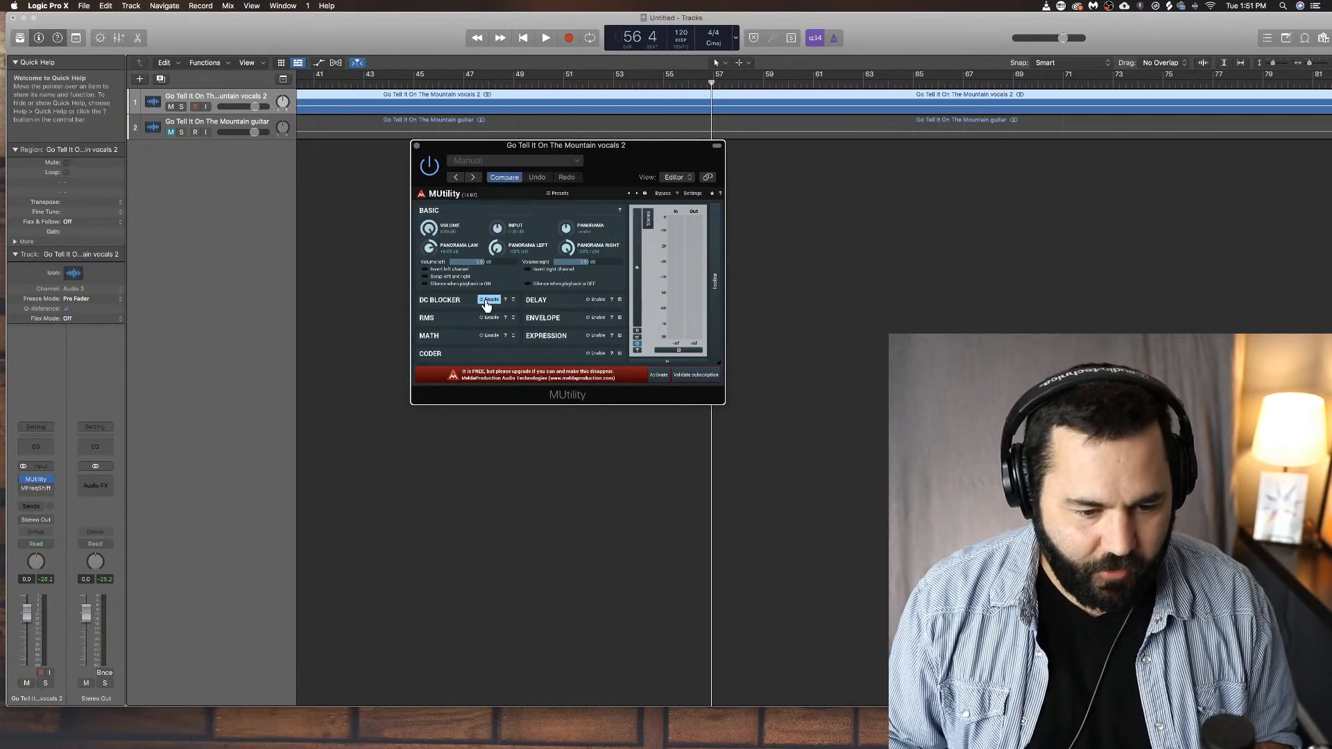
left_click(490, 300)
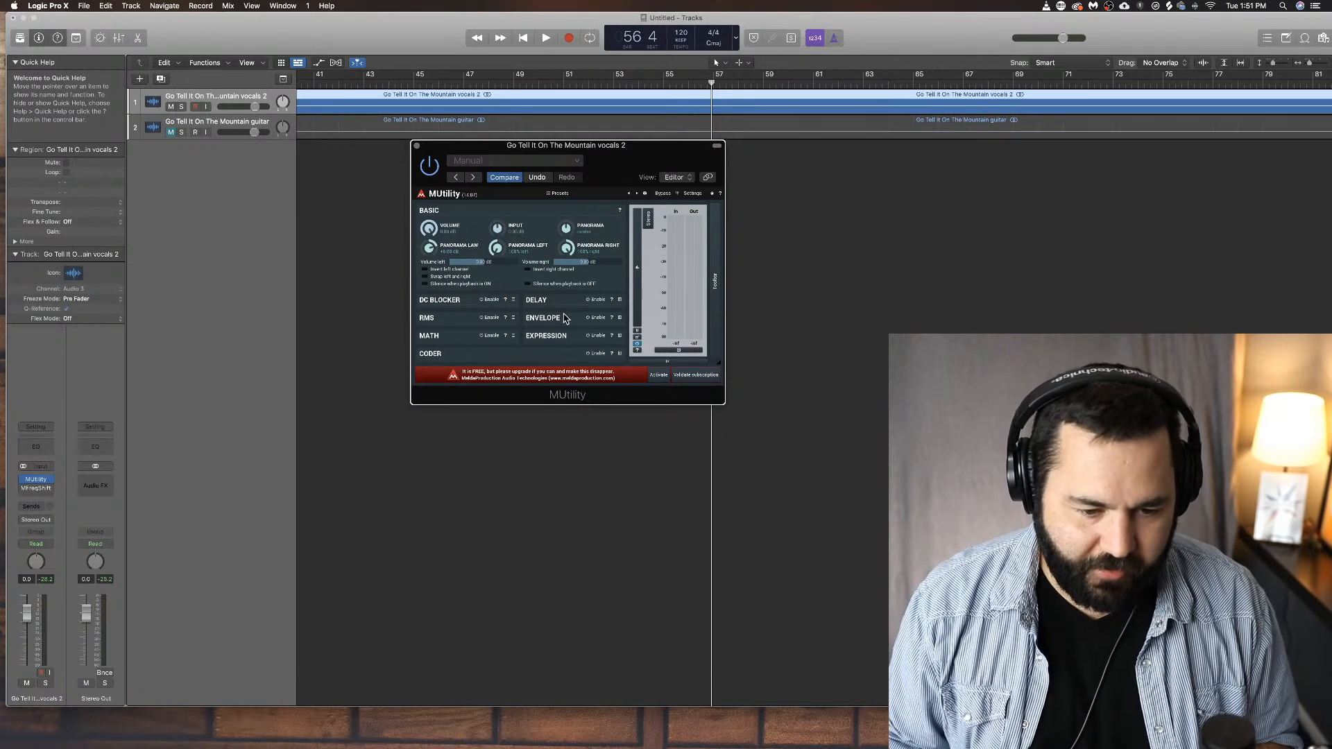
left_click(596, 300)
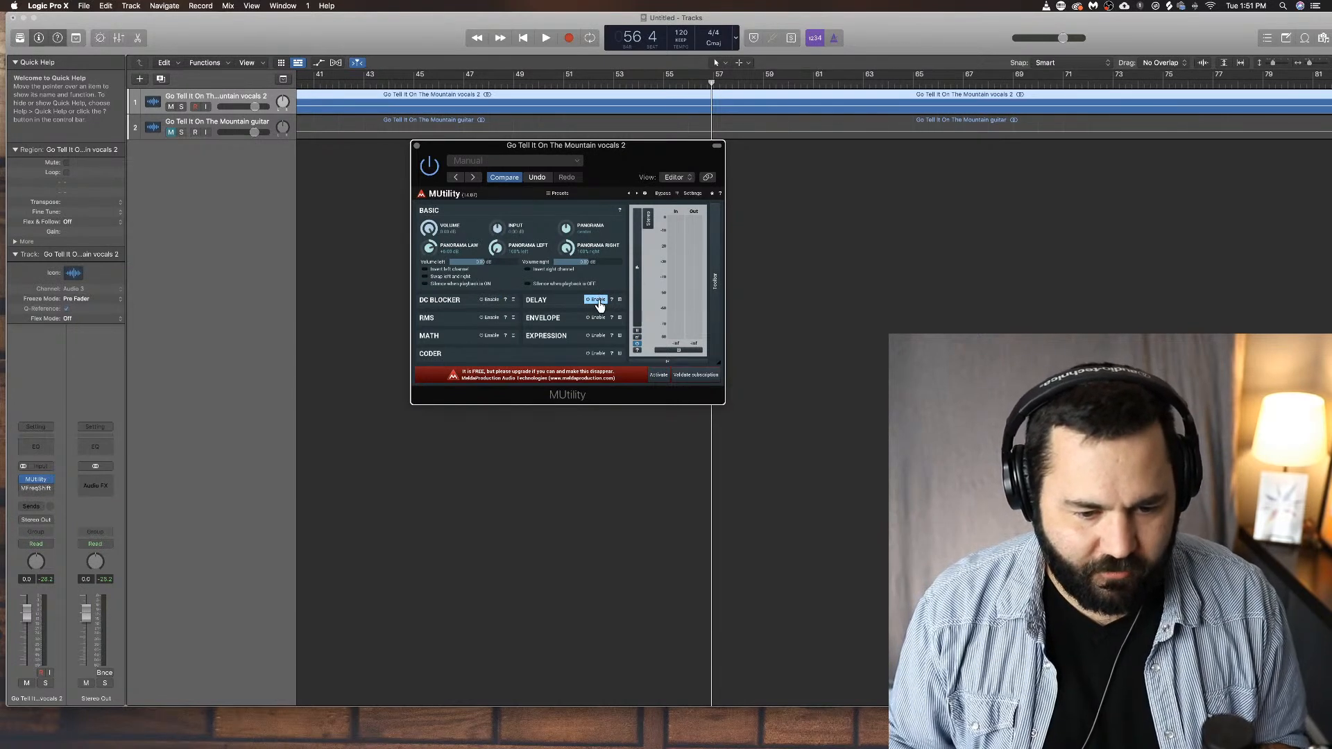
left_click(598, 302)
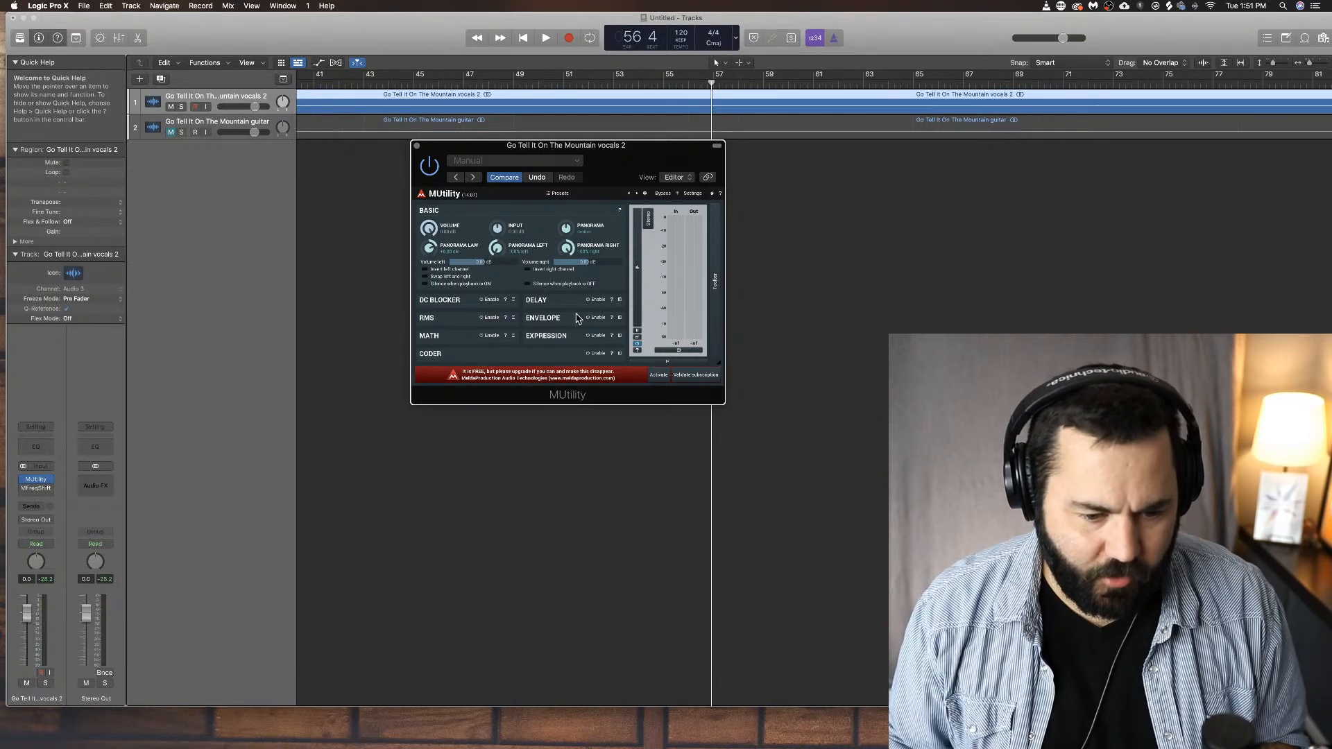
Step: Try MUtility's Envelope section by enabling and disabling it, and close the plug-in's window
left_click(603, 321)
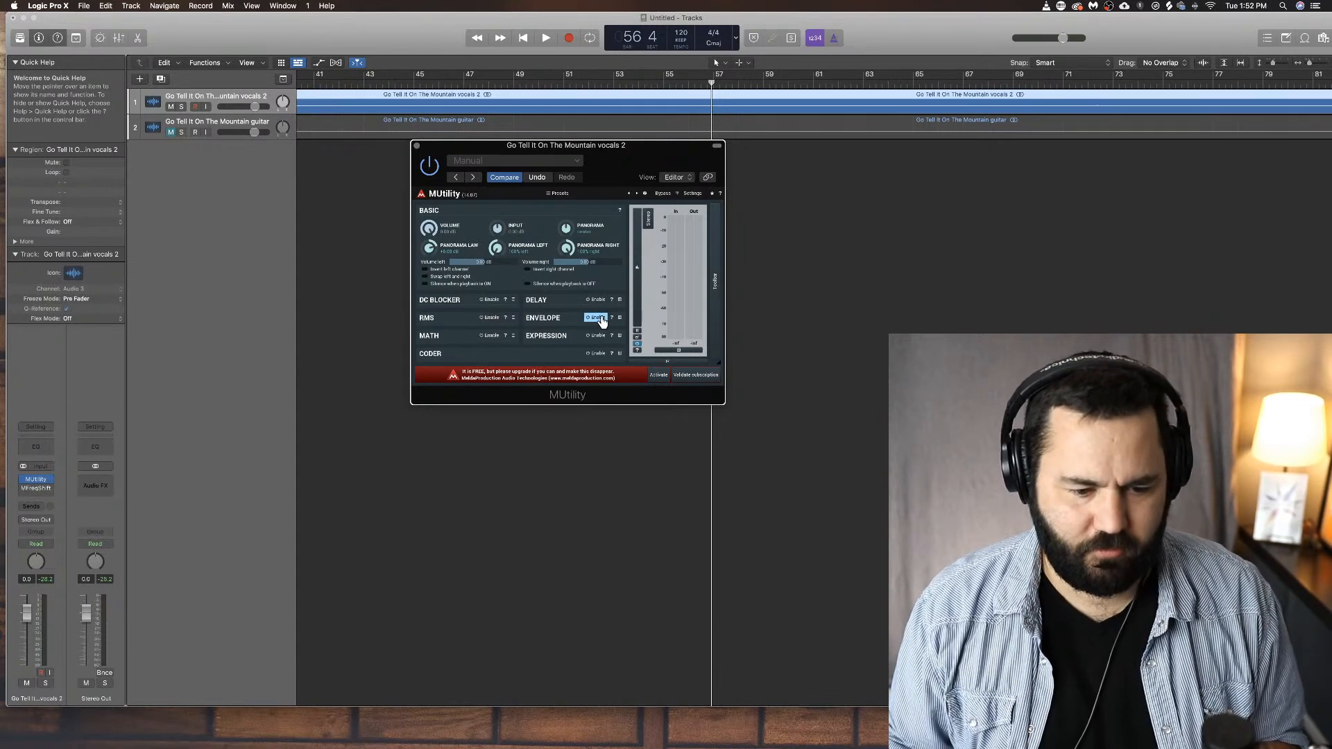
left_click(602, 321)
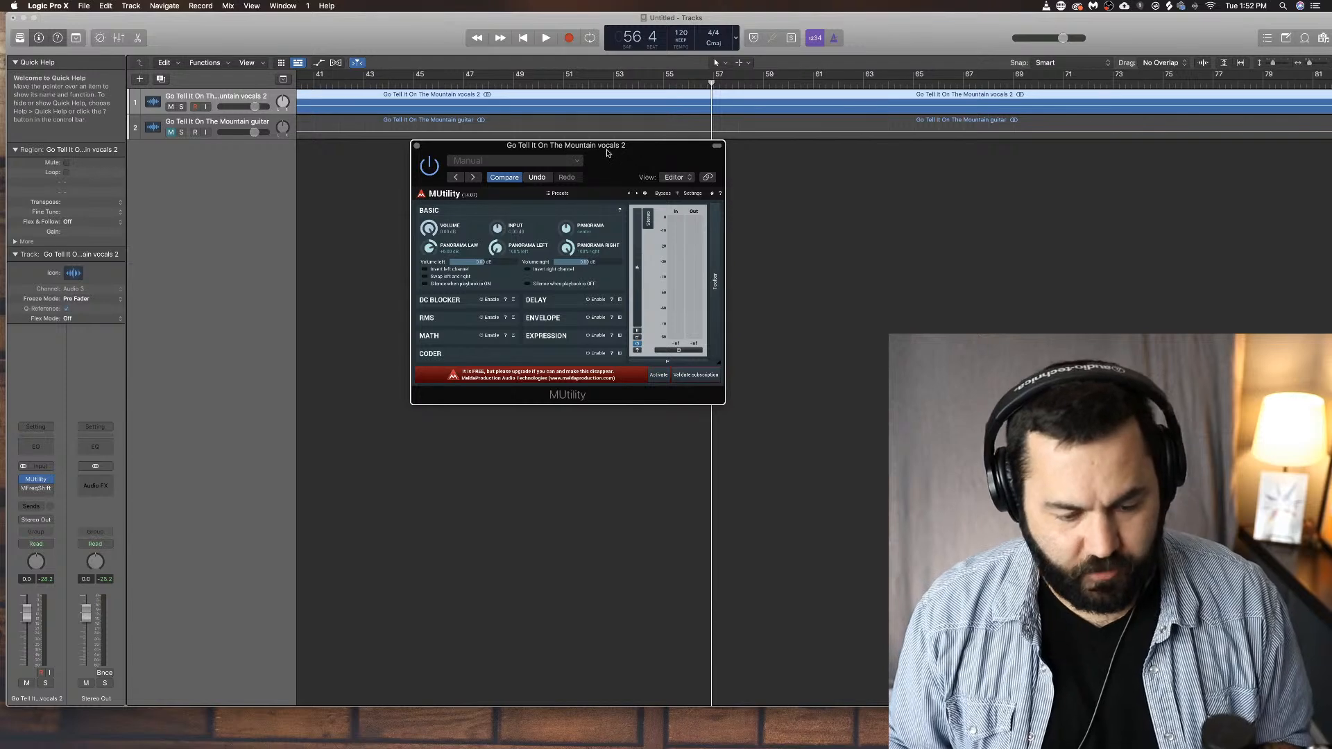
left_click(596, 301)
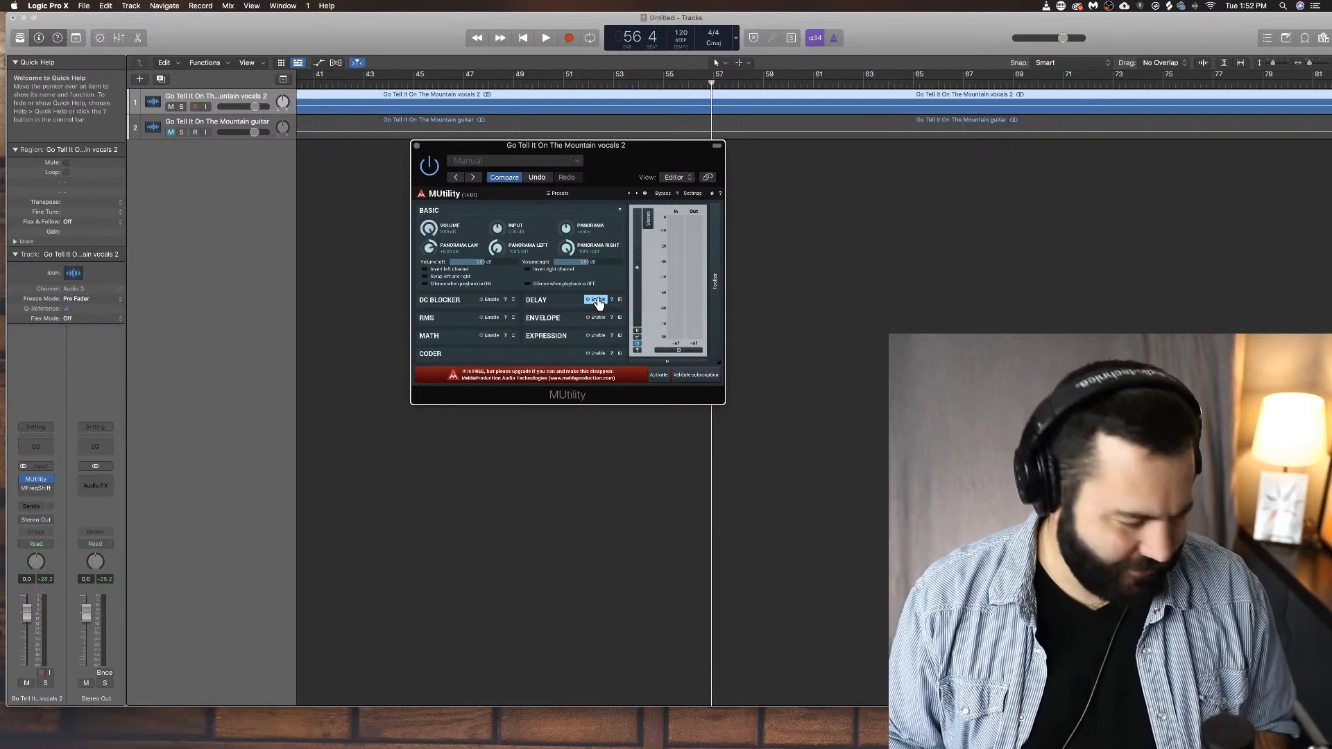
left_click(417, 145)
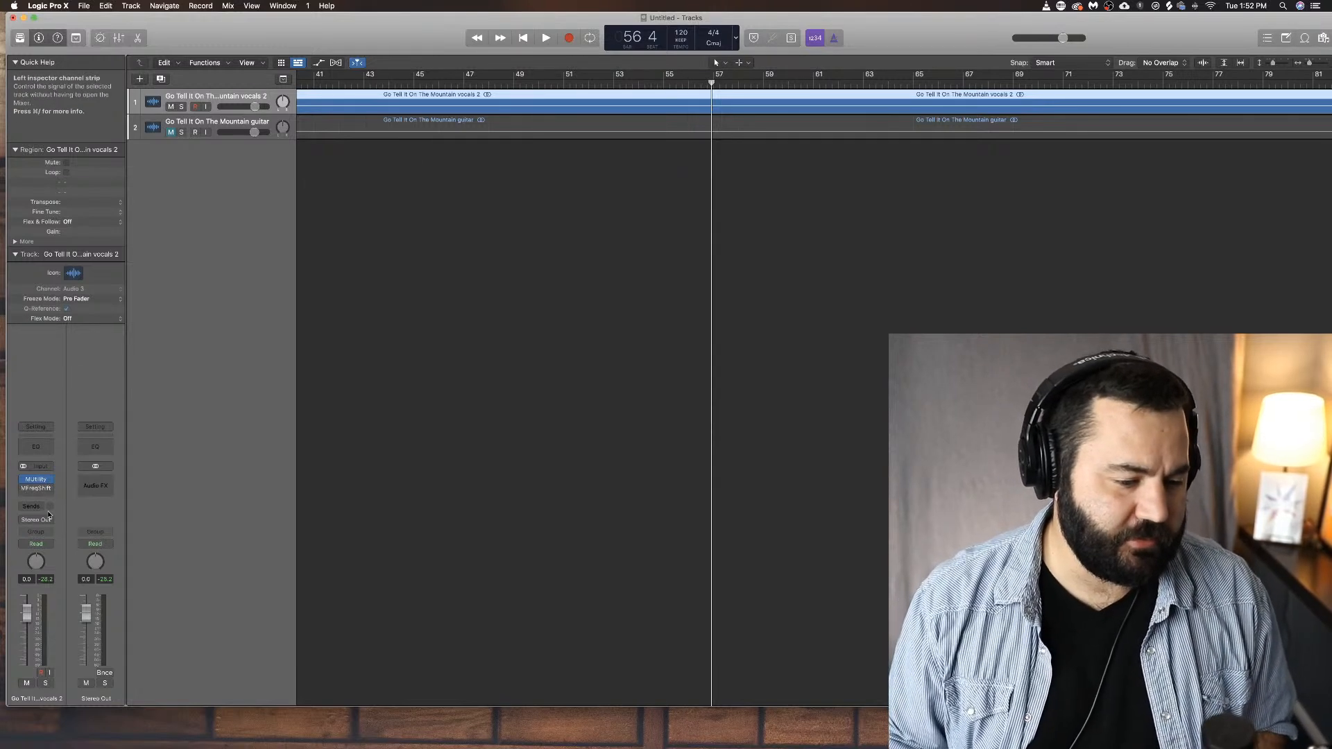
Step: Replace MUtility on the vocals track with the stereo version of MeldaProduction's MVibrato
mouse_move(51, 482)
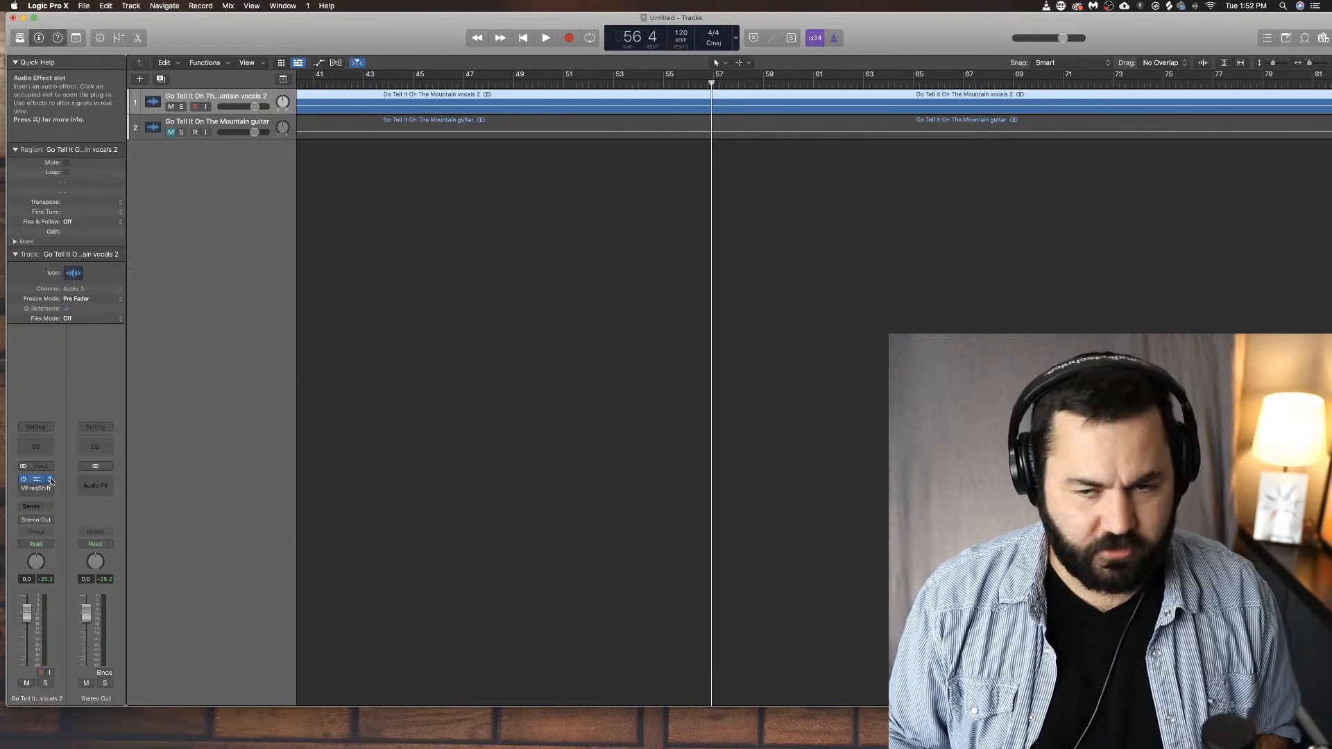
left_click(50, 481)
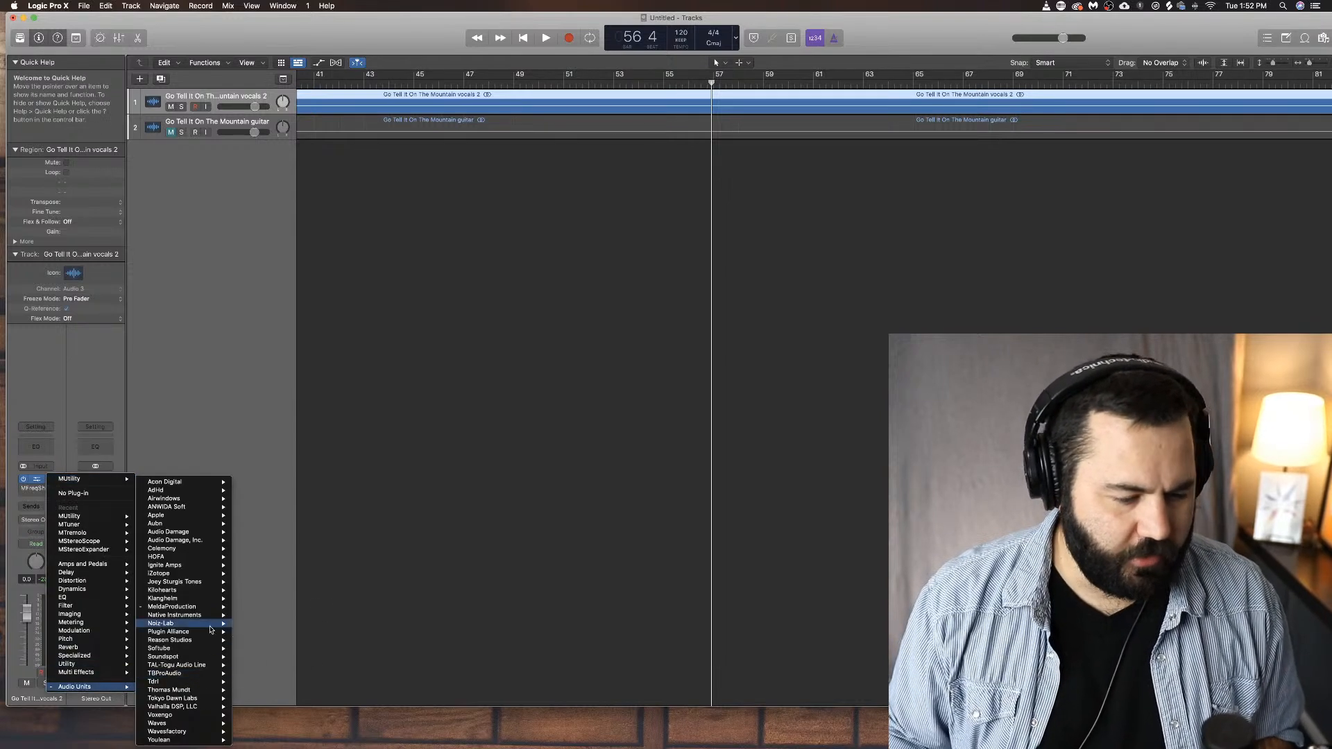
mouse_move(215, 610)
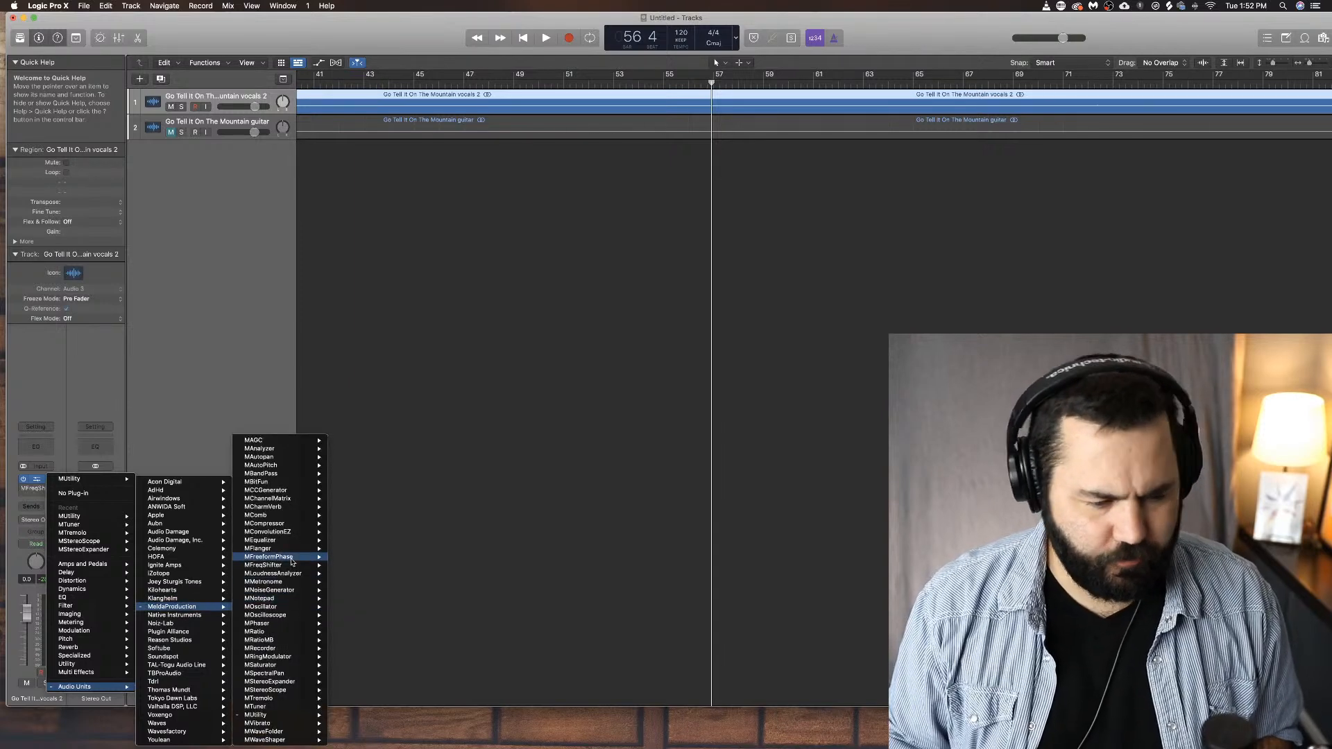
mouse_move(303, 725)
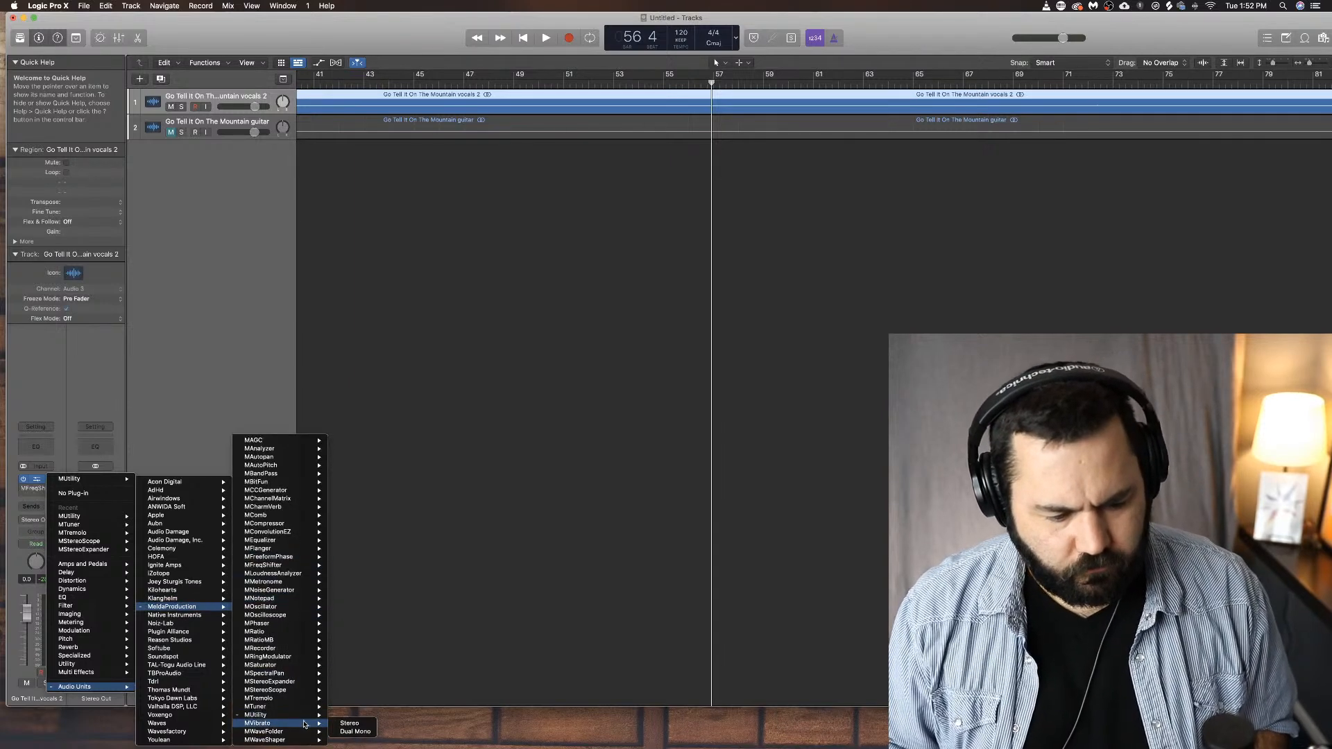
left_click(349, 722)
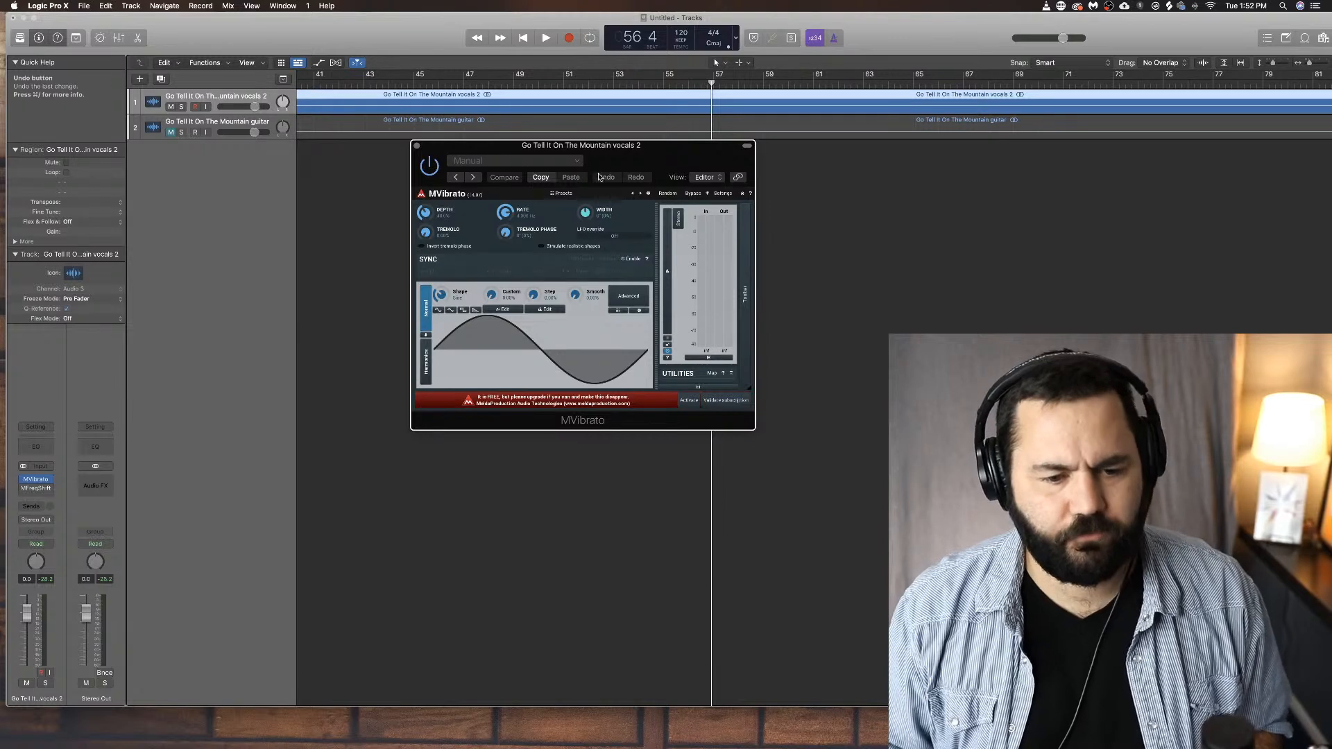
Step: Play the vocals in short passages to audition MVibrato, and close its window
key("space")
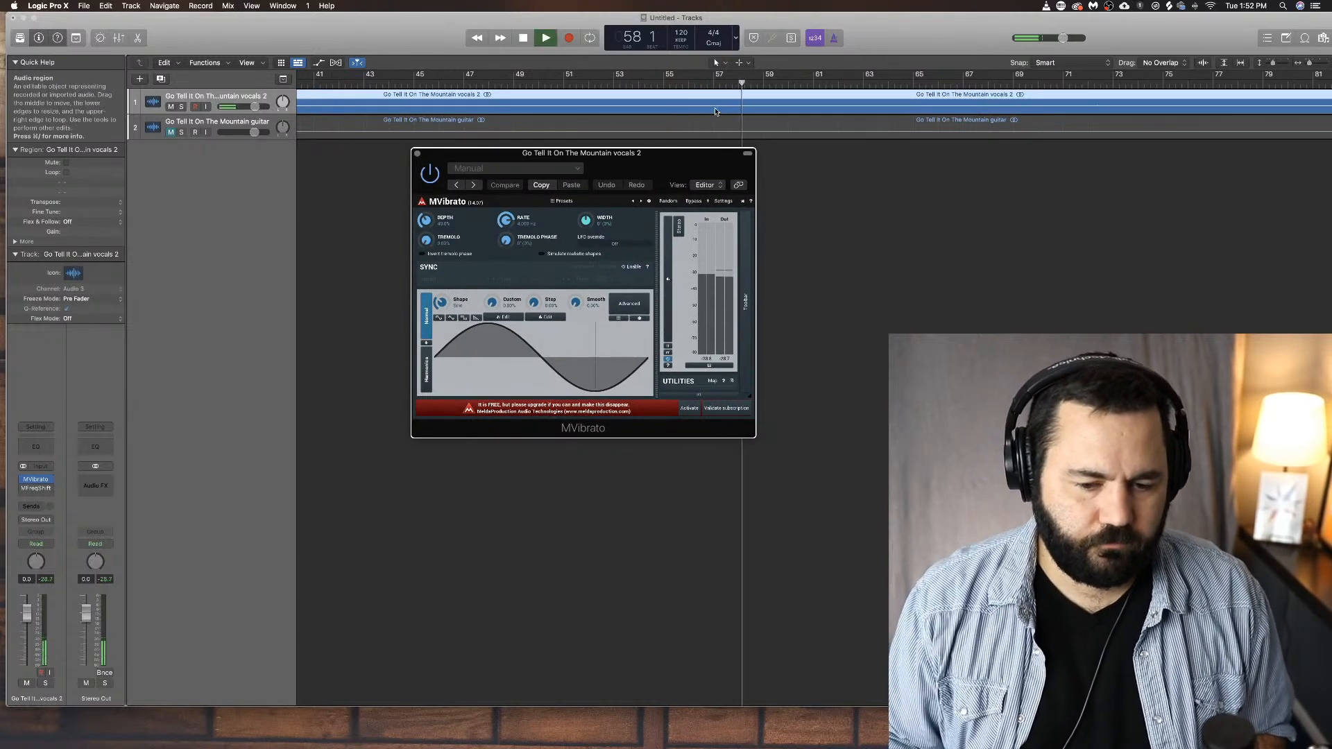
key("space")
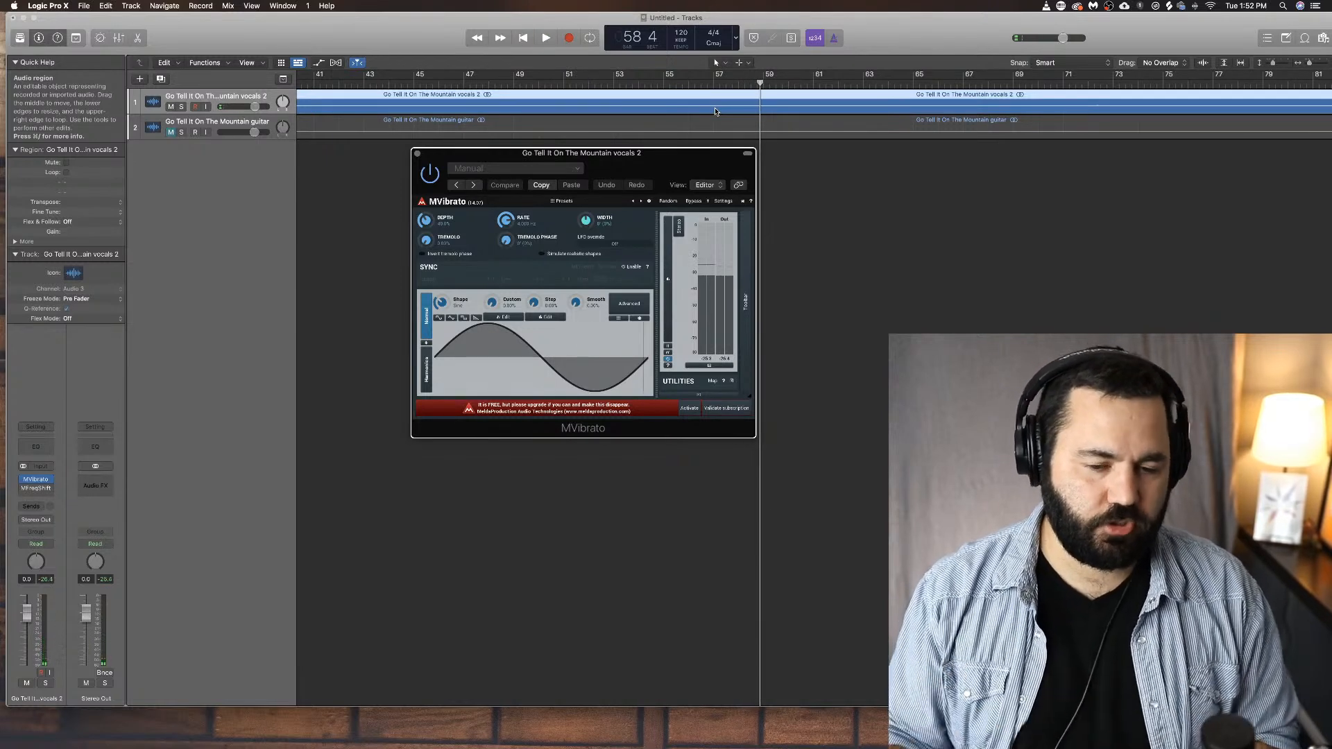
key("space")
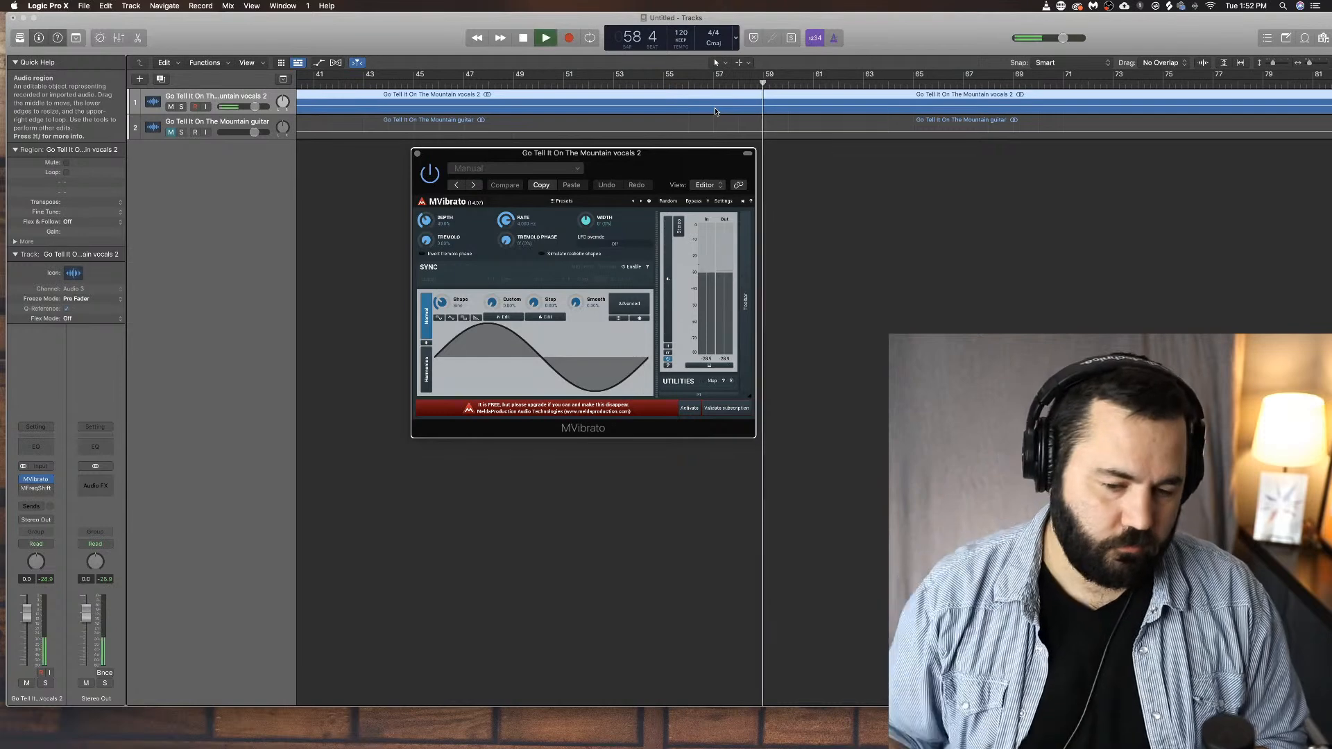
key("space")
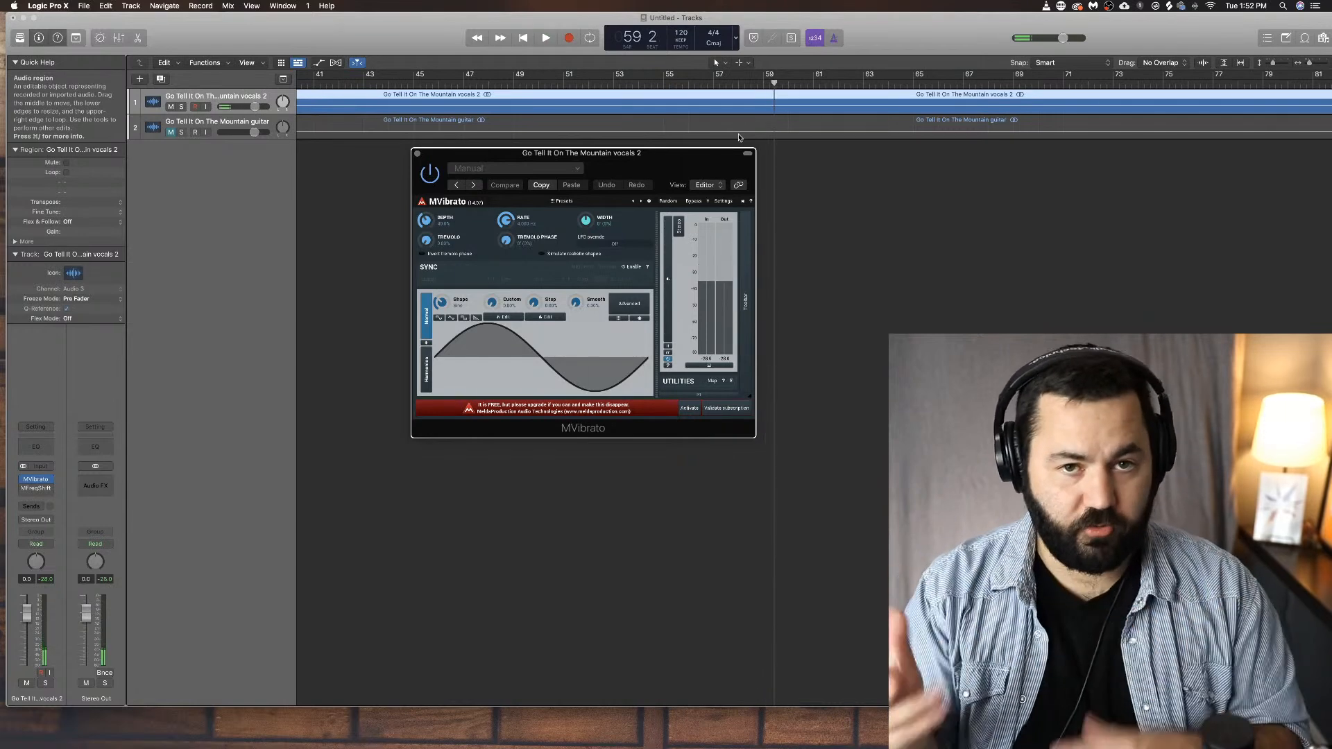
key("space")
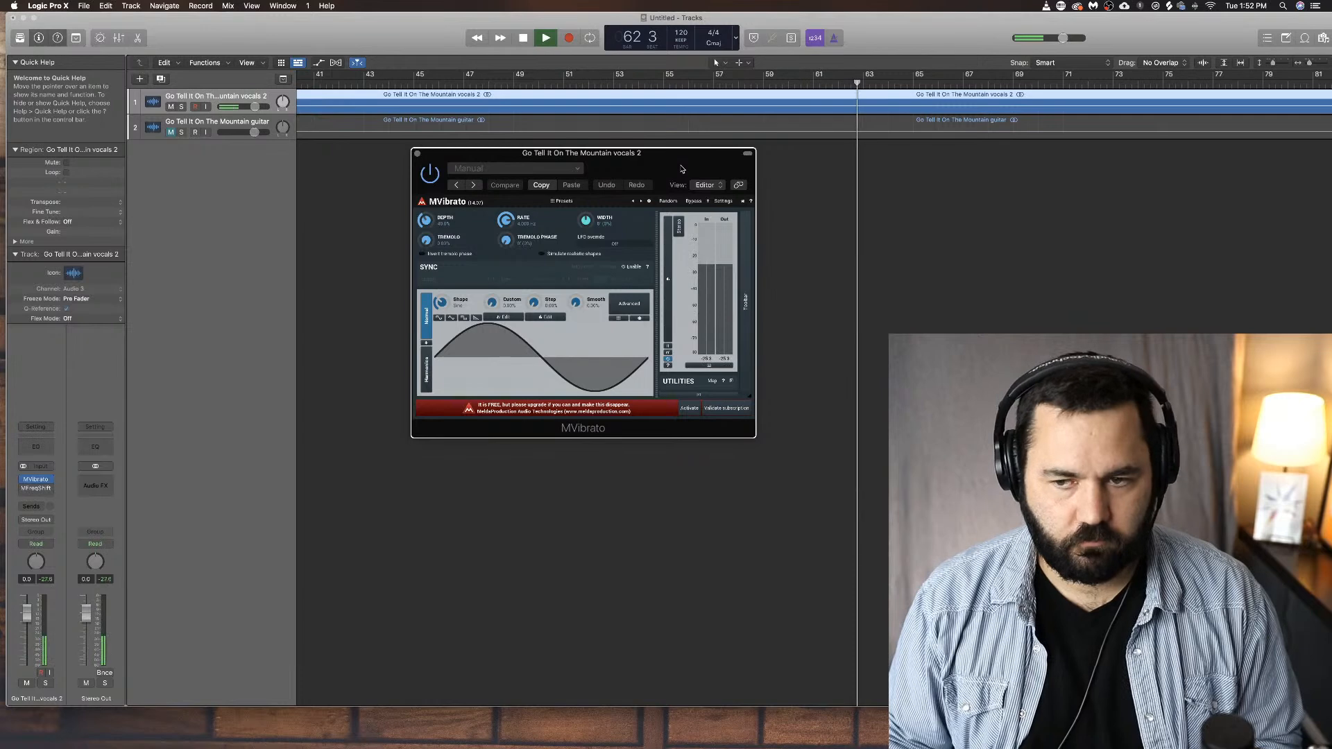
key("space")
left_click(418, 154)
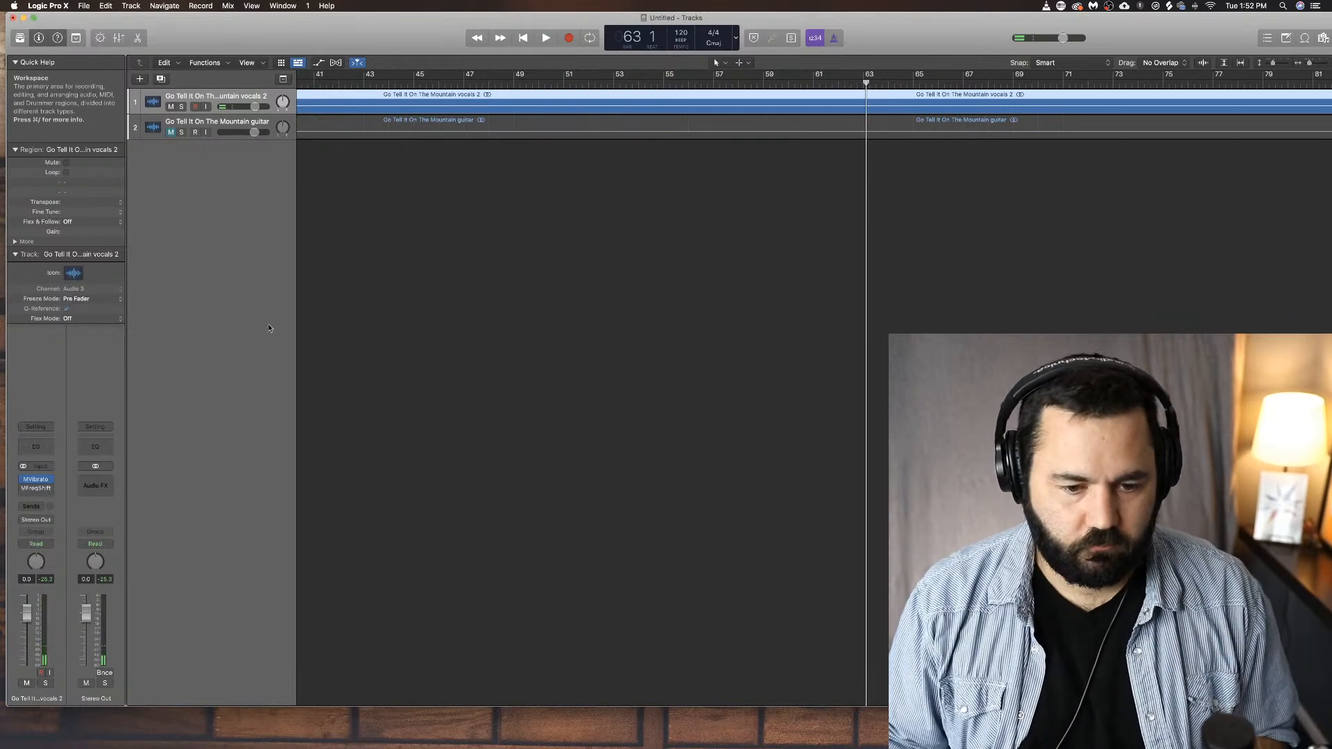
Step: Replace MVibrato on the vocals track with the stereo version of MeldaProduction's MWaveFolder
left_click(50, 482)
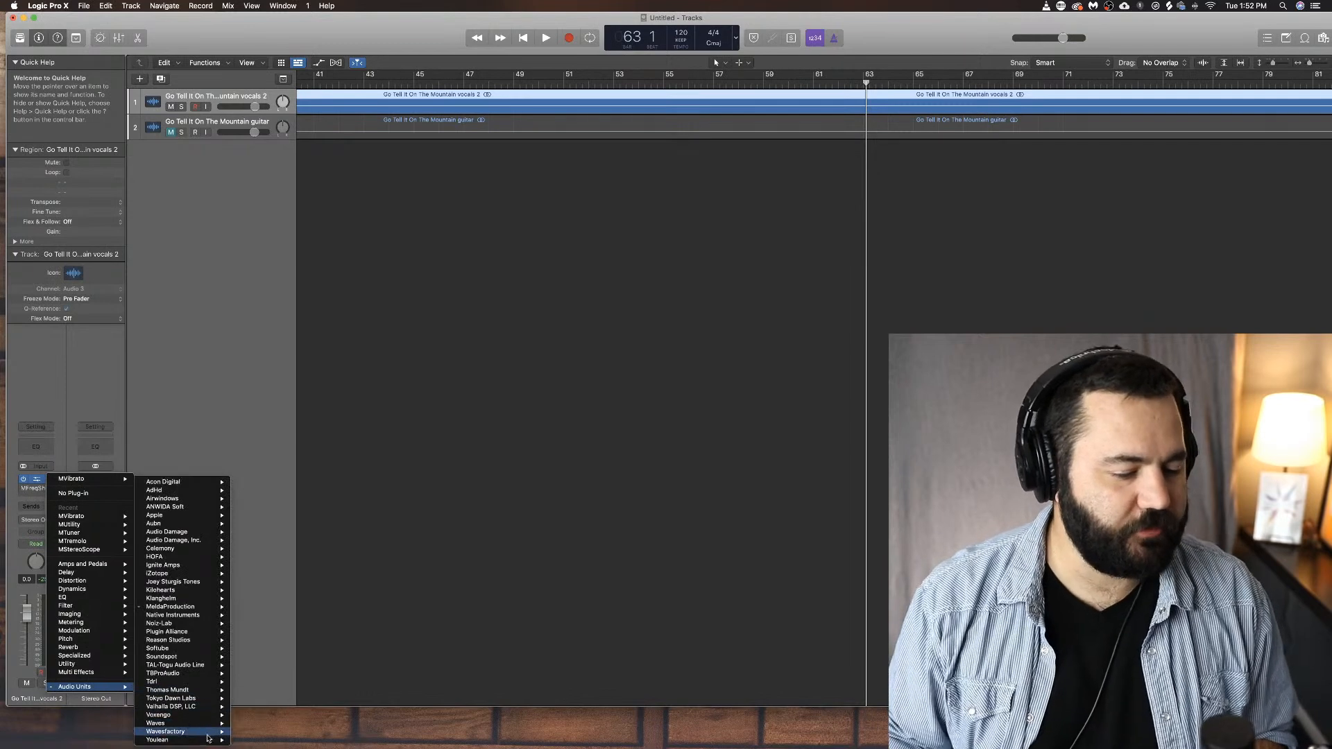
mouse_move(226, 608)
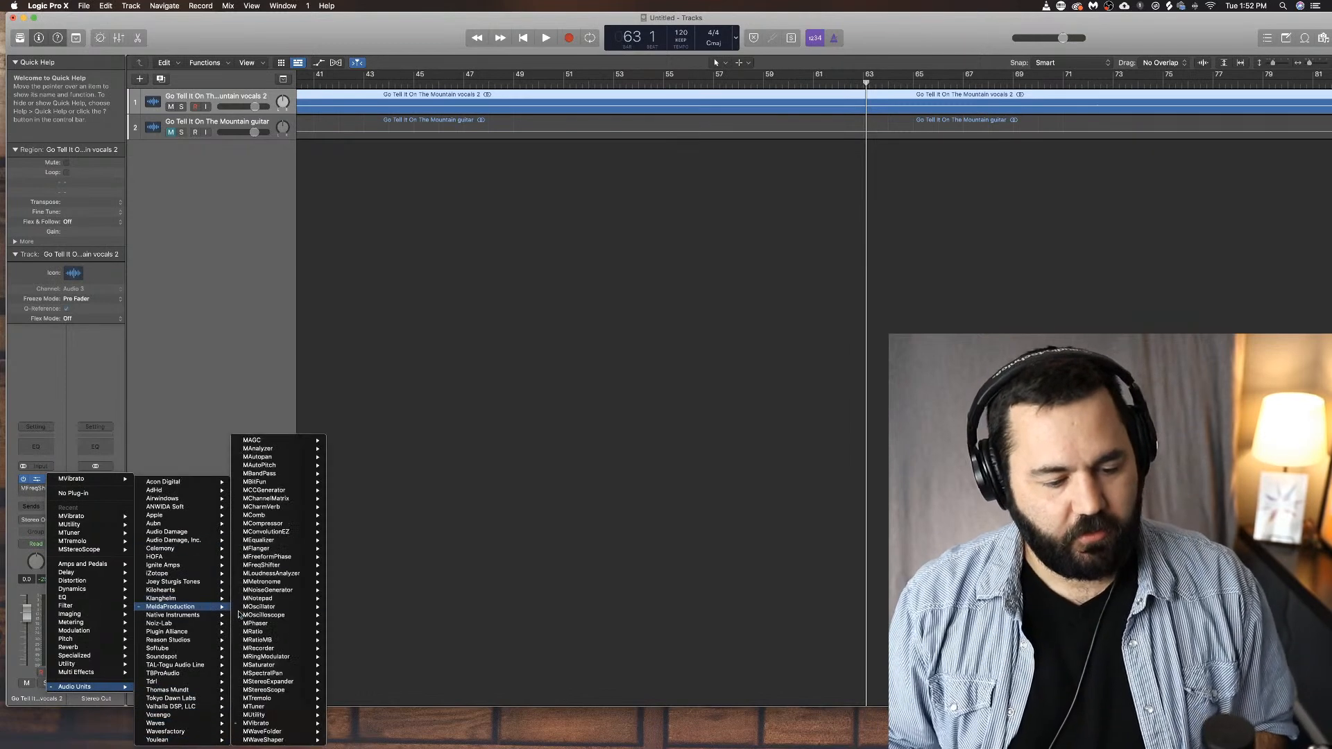
mouse_move(300, 732)
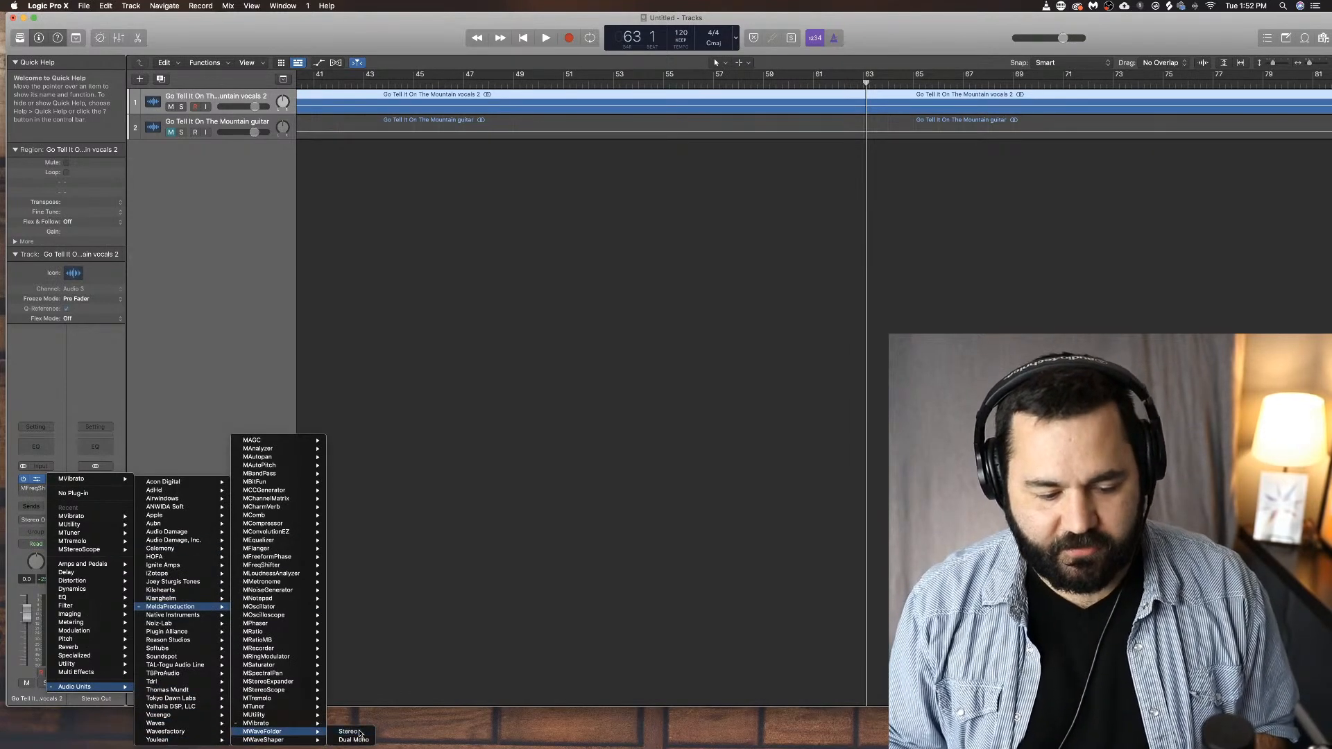
left_click(348, 732)
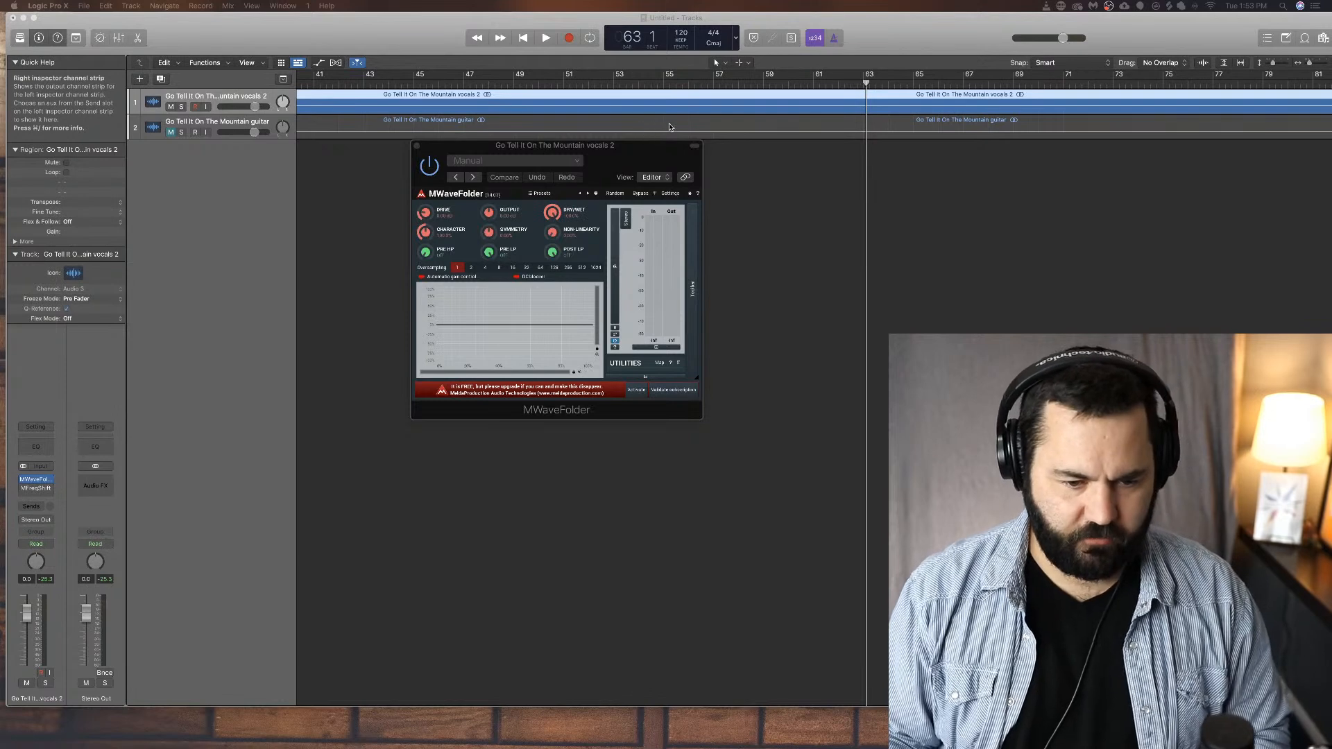
Step: Play the vocals through MWaveFolder while raising its Drive, and close the plug-in's window
left_click(946, 74)
key("space")
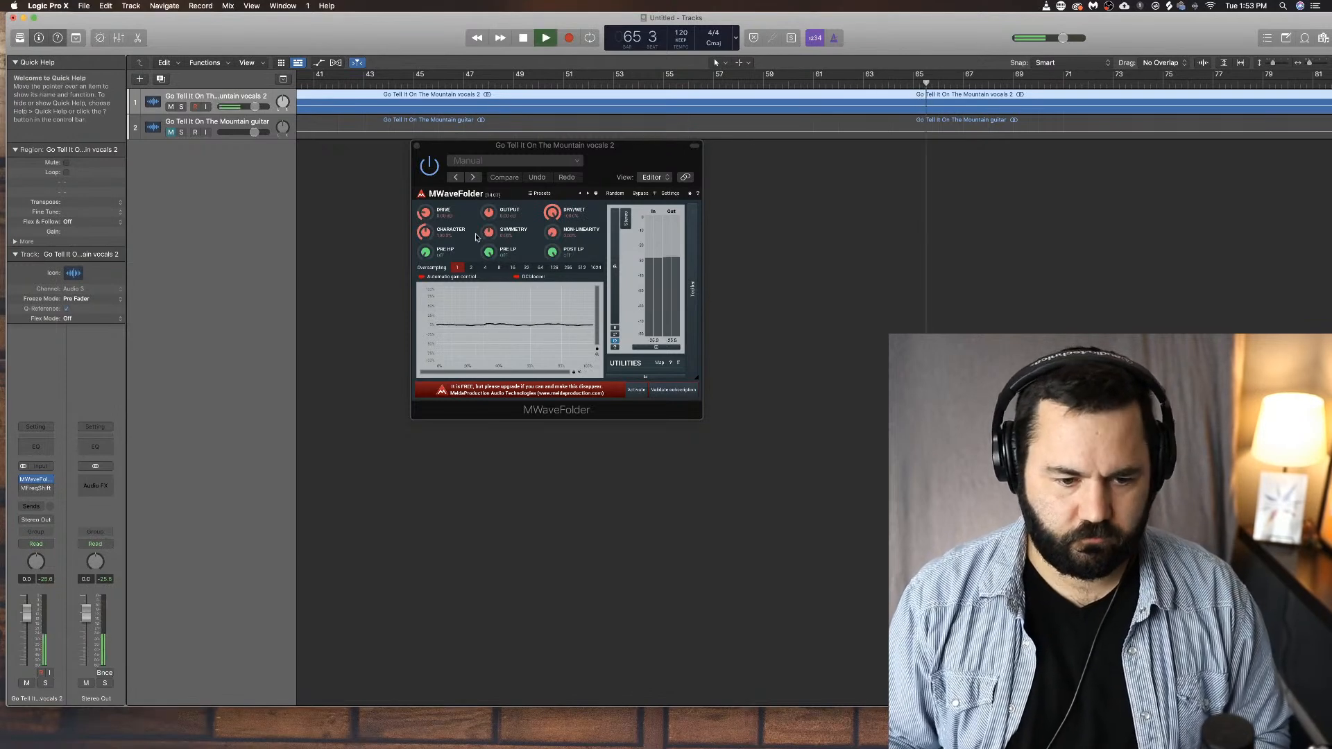
mouse_move(426, 215)
left_mouse_down()
mouse_move(432, 174)
mouse_move(428, 207)
left_mouse_up()
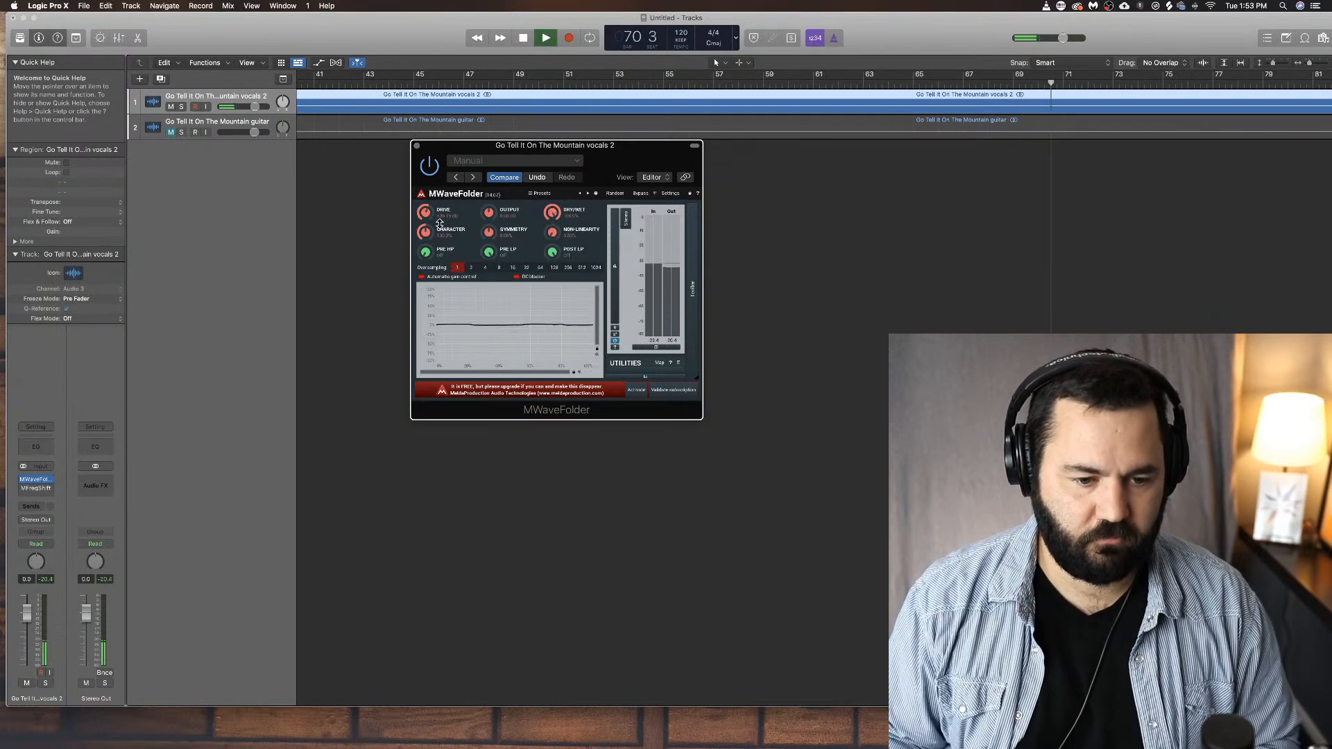
key("space")
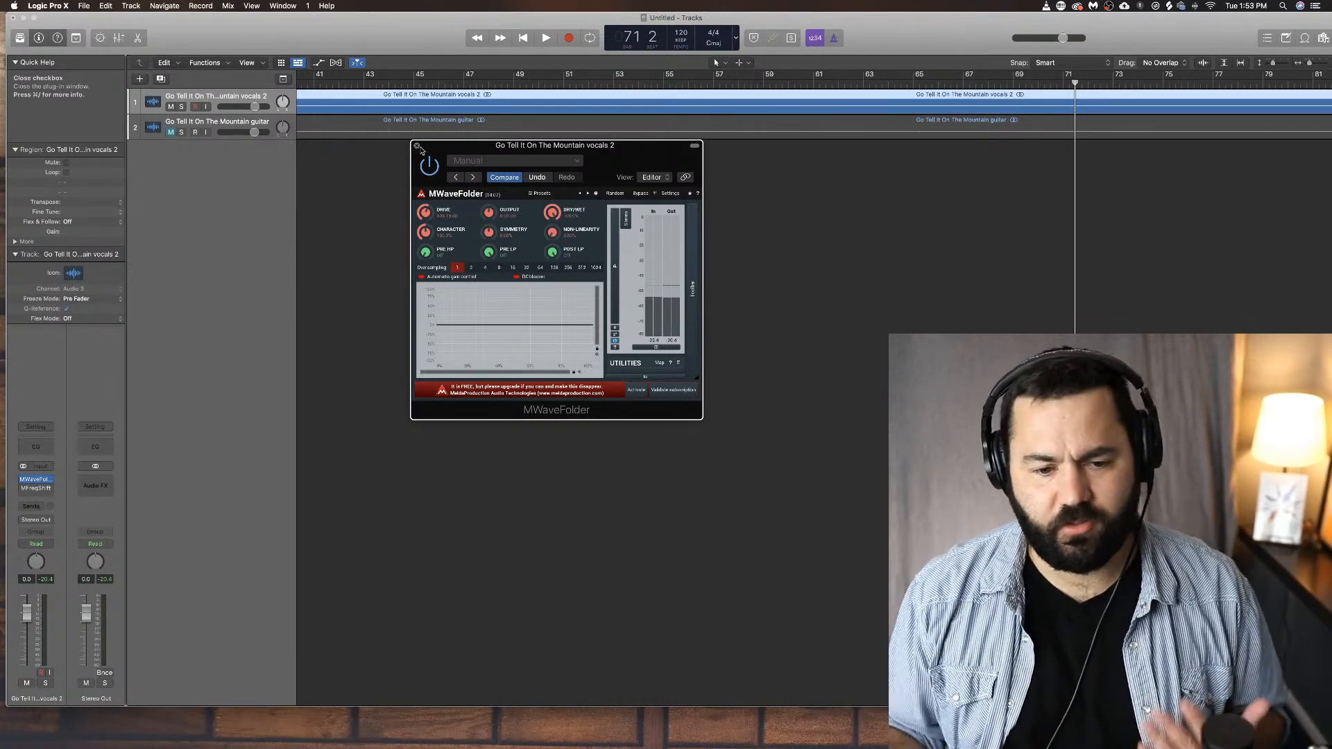
left_click(418, 147)
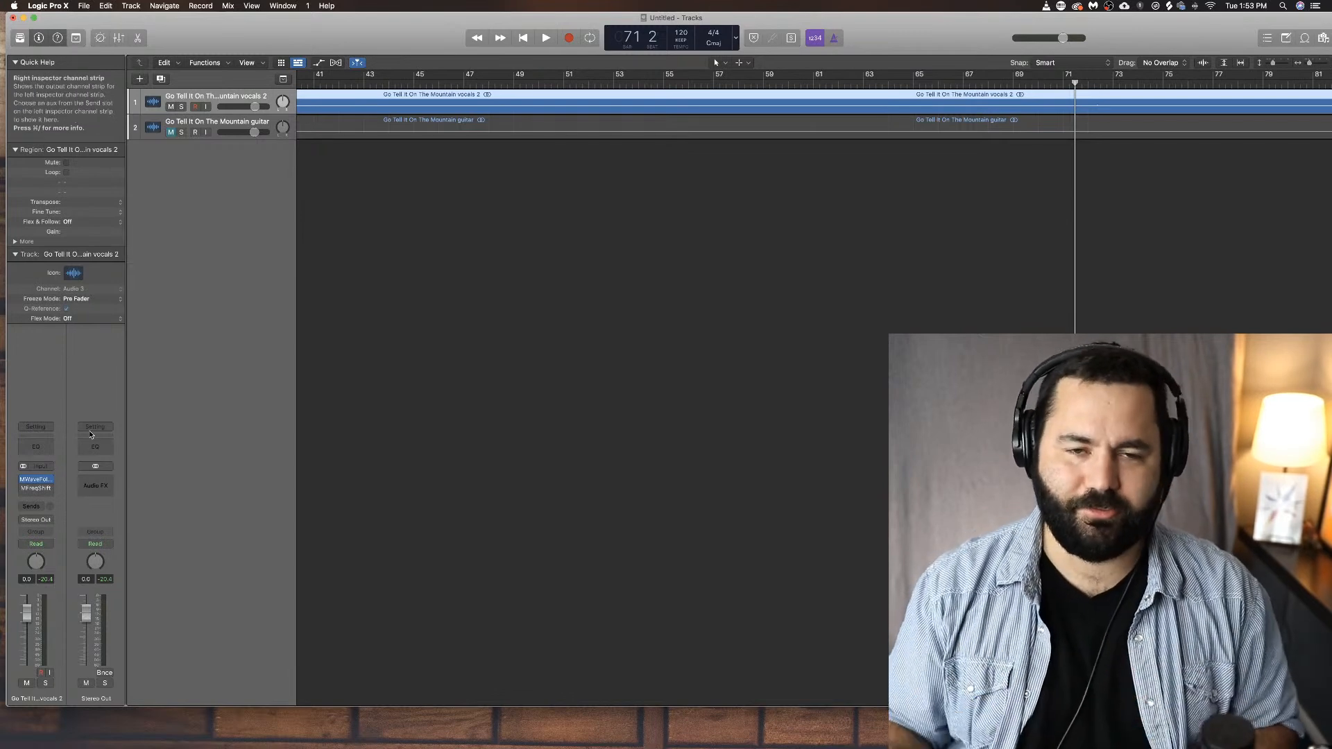
Step: Replace MWaveFolder on the vocals track with the stereo version of MeldaProduction's MWaveShaper
left_click(48, 479)
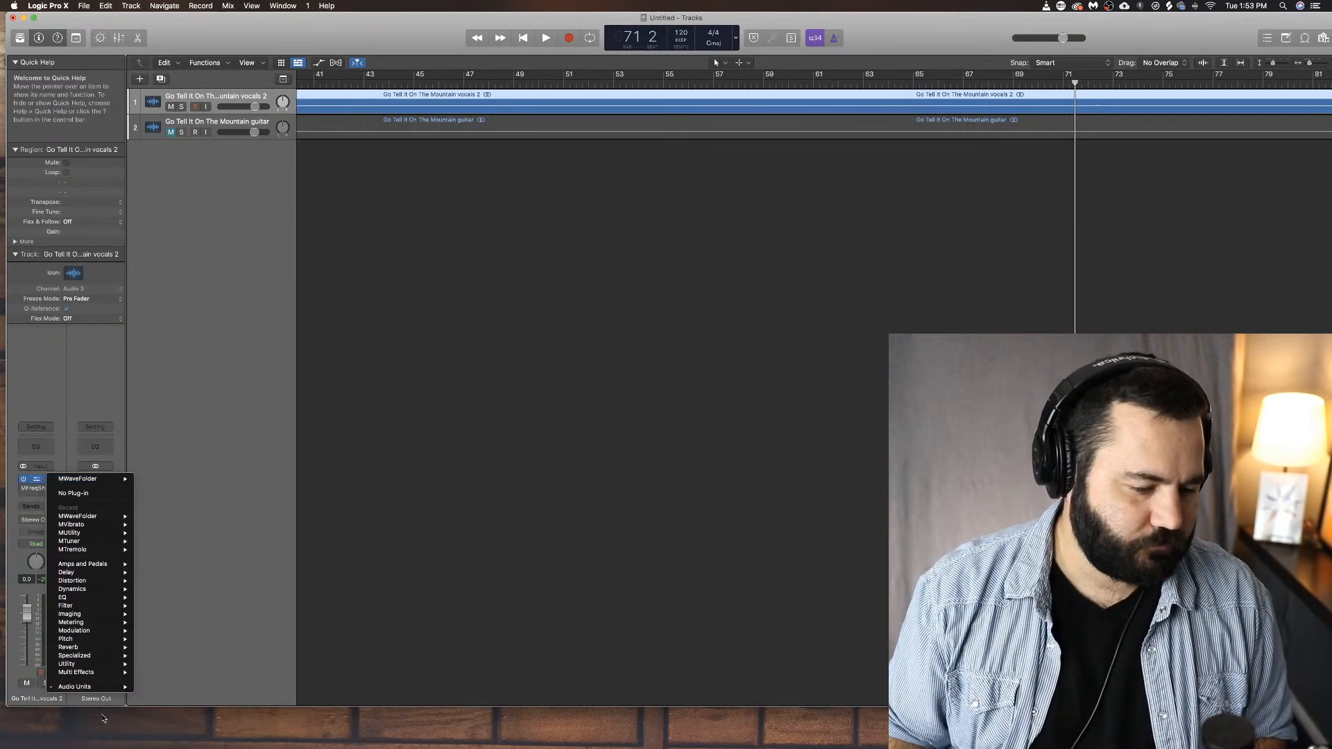
mouse_move(98, 687)
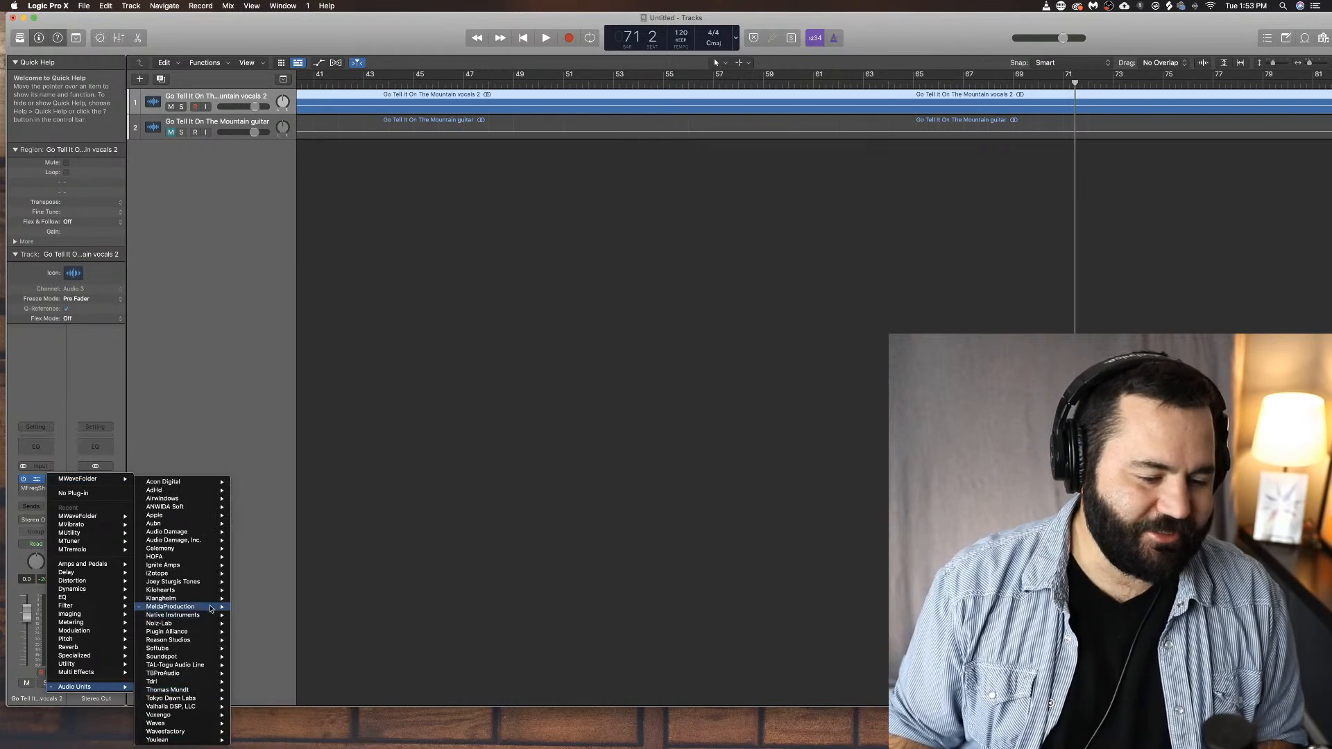
mouse_move(212, 610)
mouse_move(302, 739)
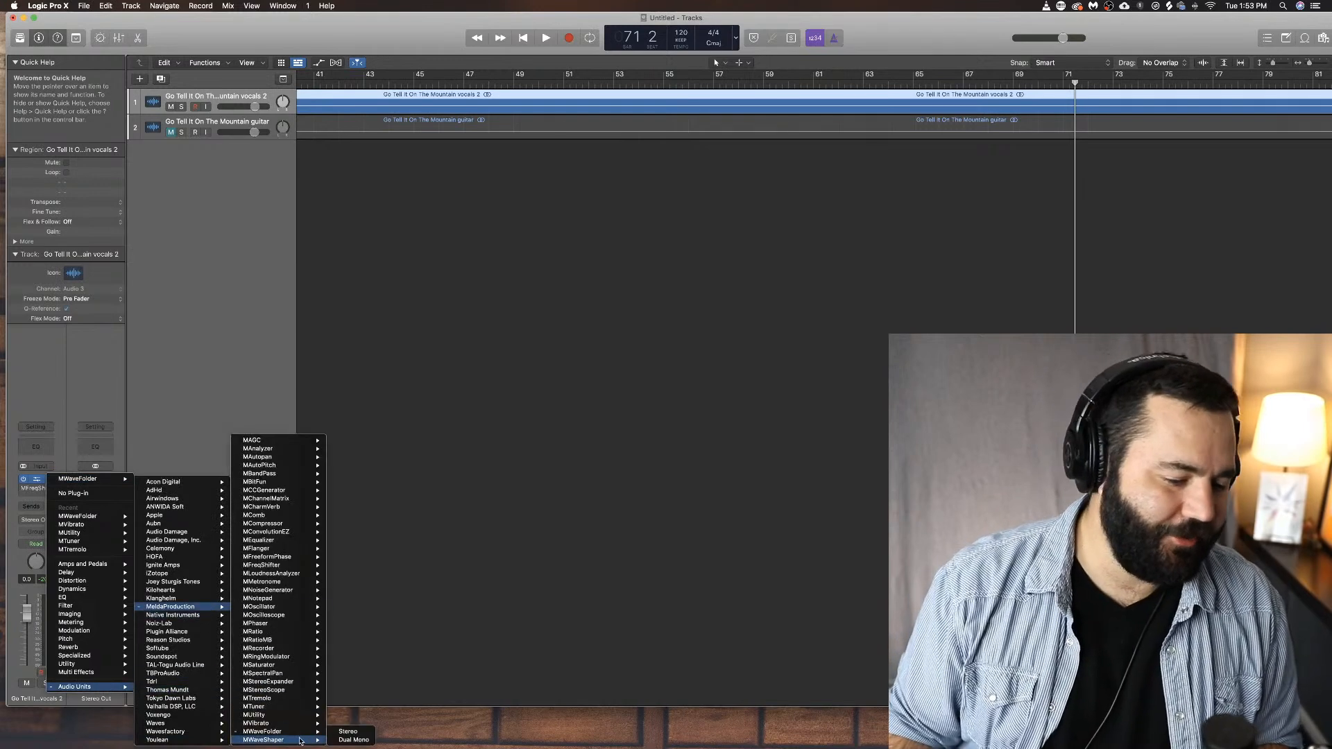
left_click(348, 732)
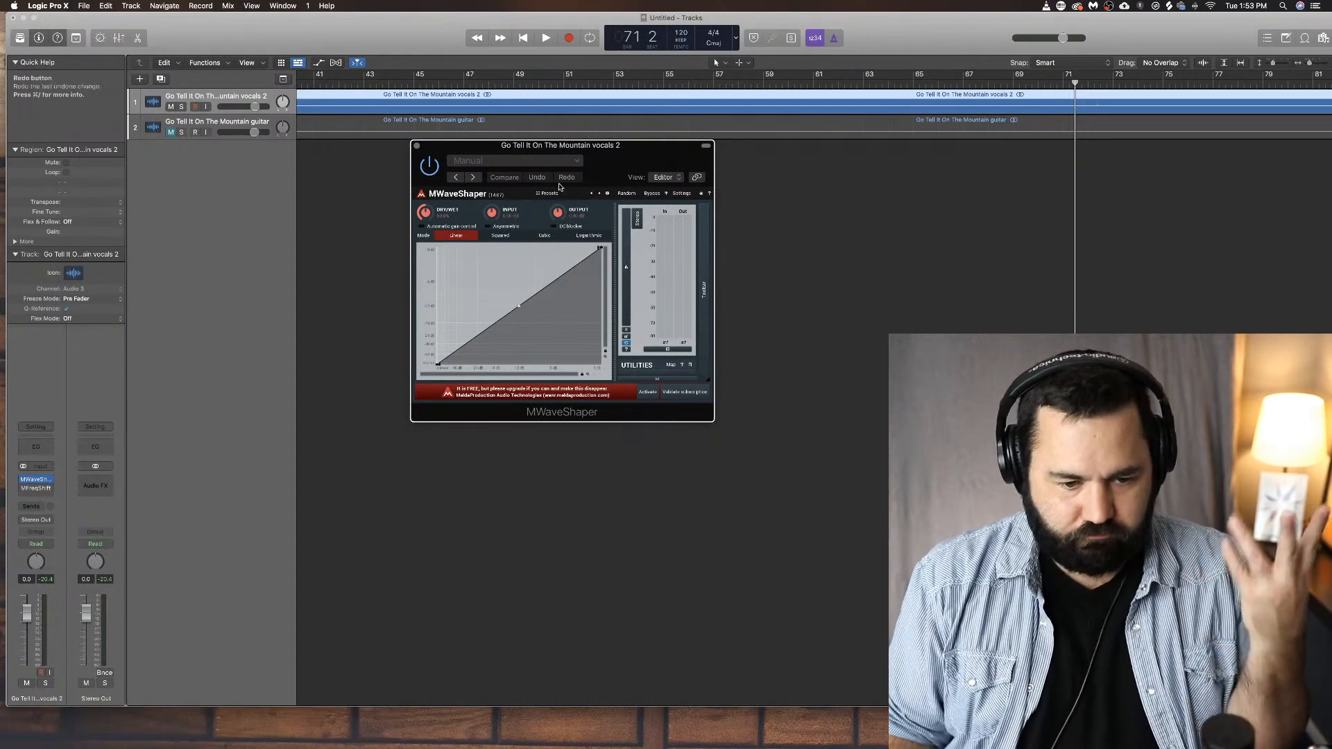
Step: Audition the vocals through MWaveShaper while bending the midpoint of its shaping curve first upward and then downward
left_click_drag(521, 308, 519, 301)
key("space")
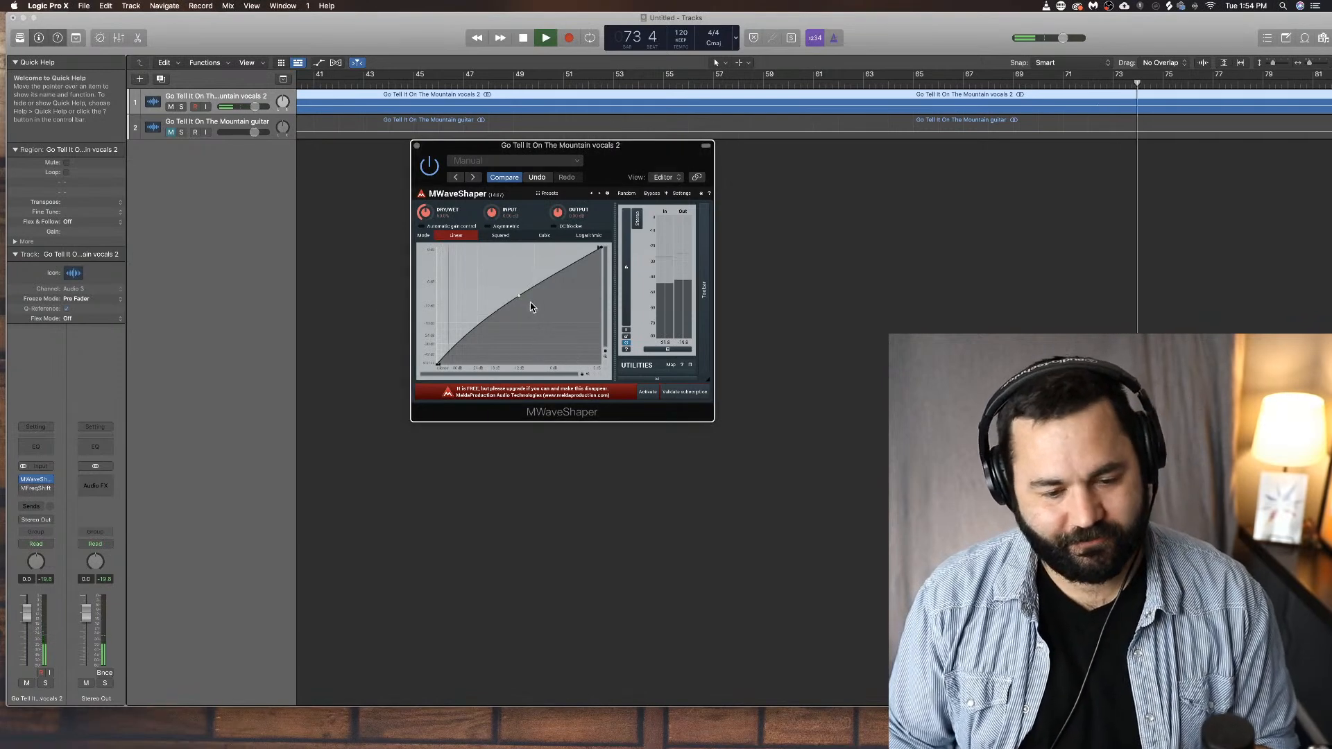
left_click_drag(518, 297, 553, 298)
key("space")
Step: Pull the midpoint of MWaveShaper's curve almost to the graph's floor, audition the vocals from bar 62, and close the plug-in's window
left_click(851, 82)
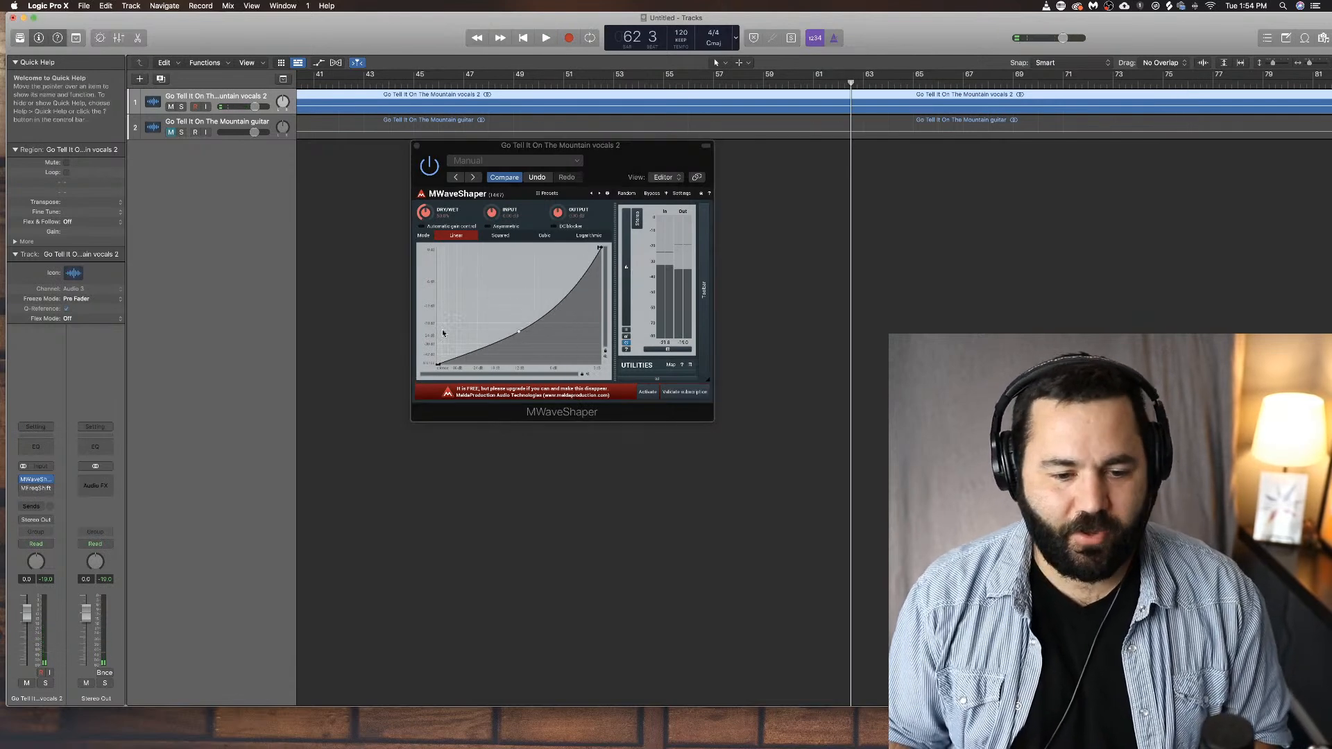
left_click(520, 340)
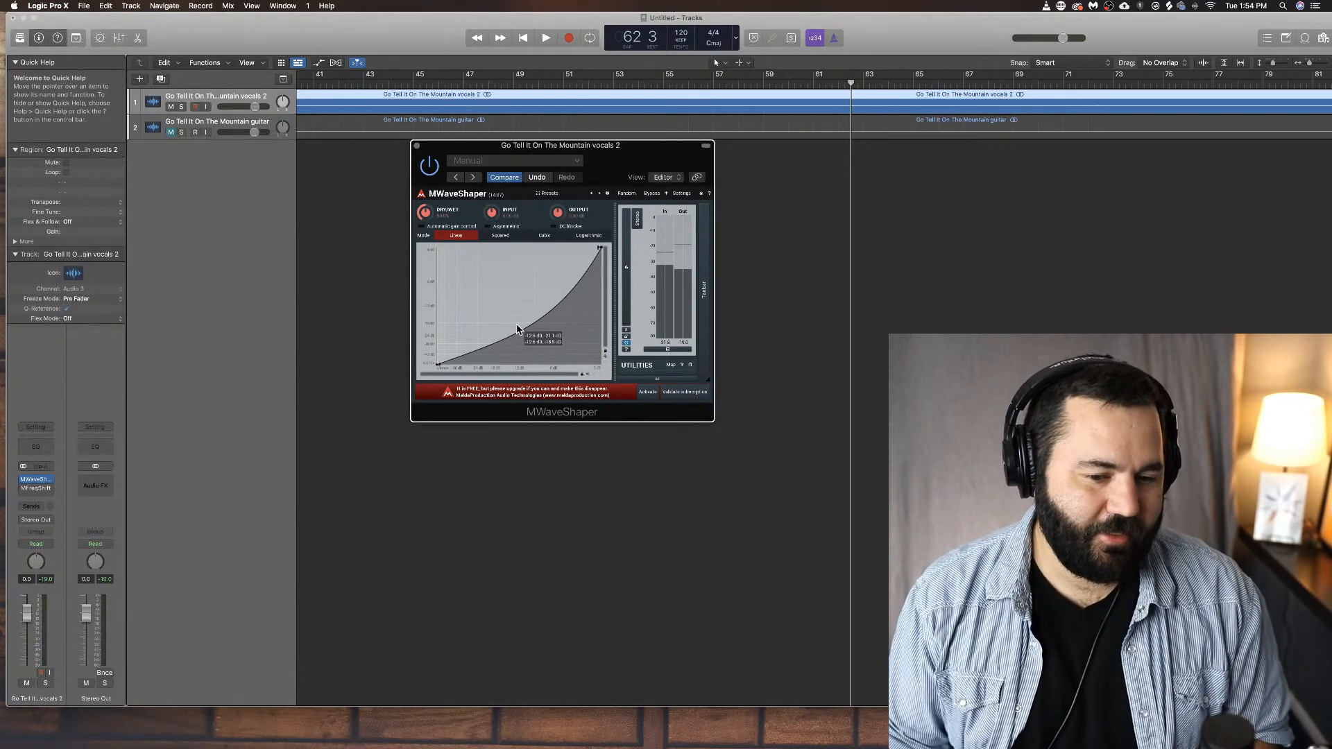
left_click_drag(521, 337, 544, 389)
key("space")
key("space")
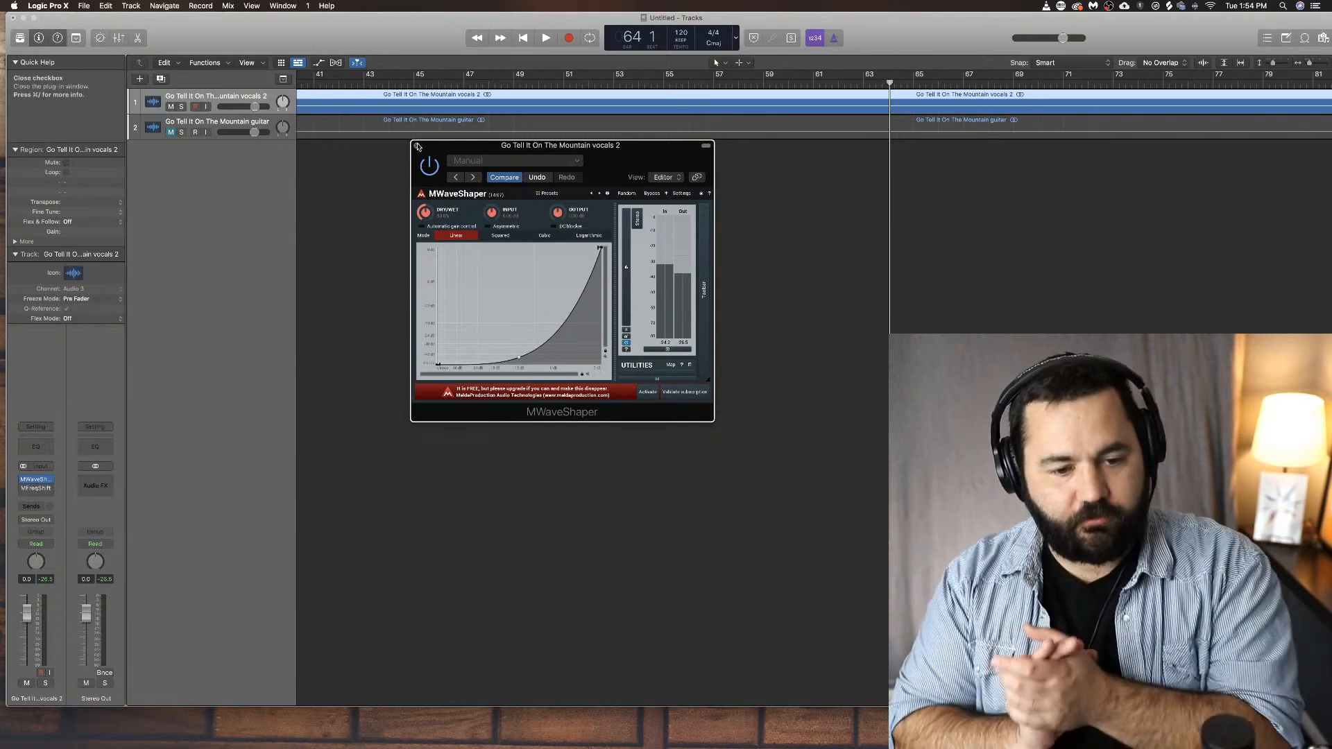
left_click(417, 146)
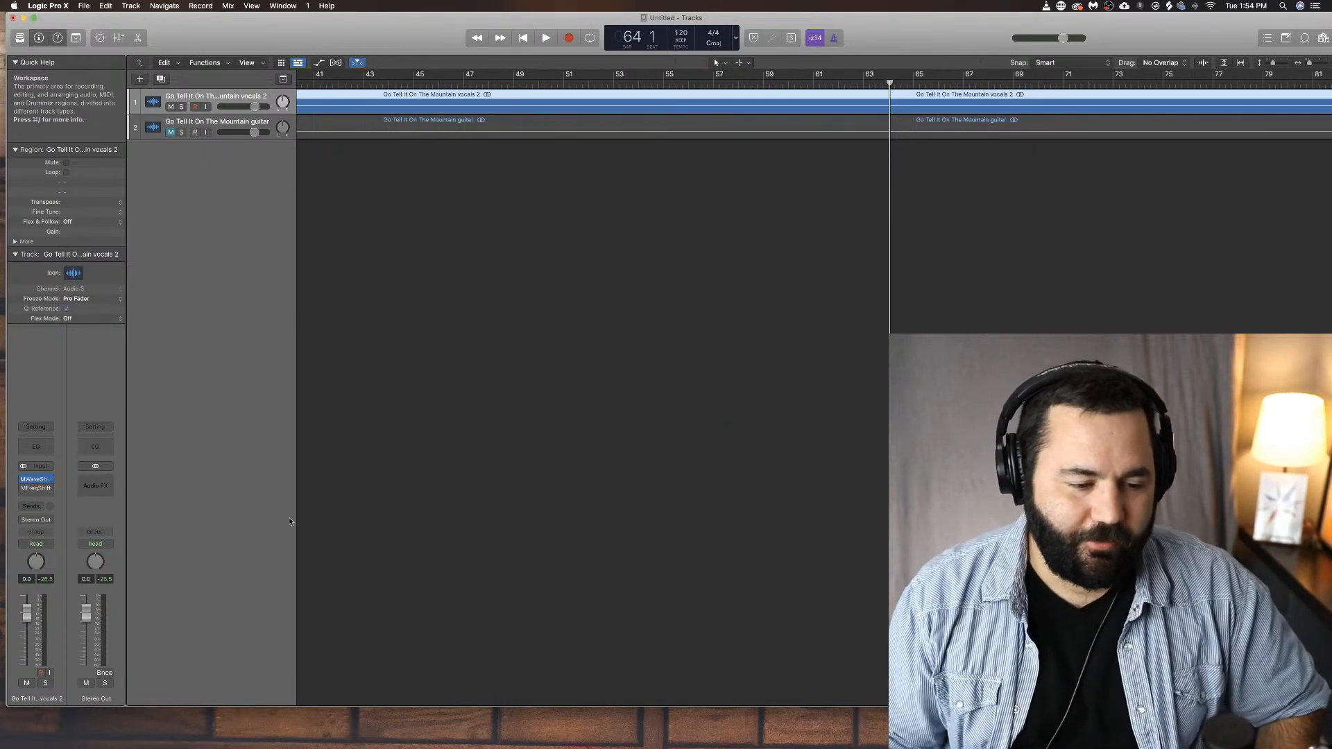
Step: Review MeldaProduction's list of plug-ins for the vocals track's MWaveShaper slot, and leave the list without choosing a replacement
mouse_move(50, 481)
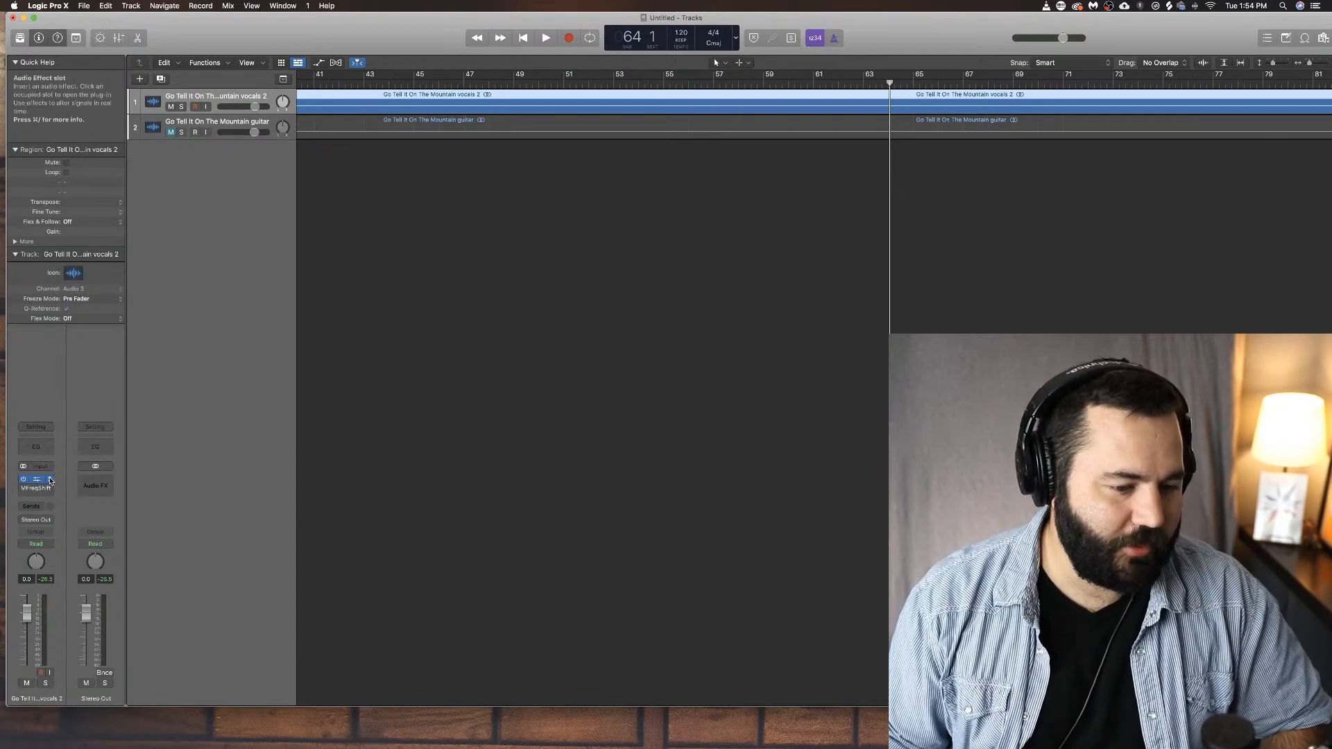
left_click(50, 481)
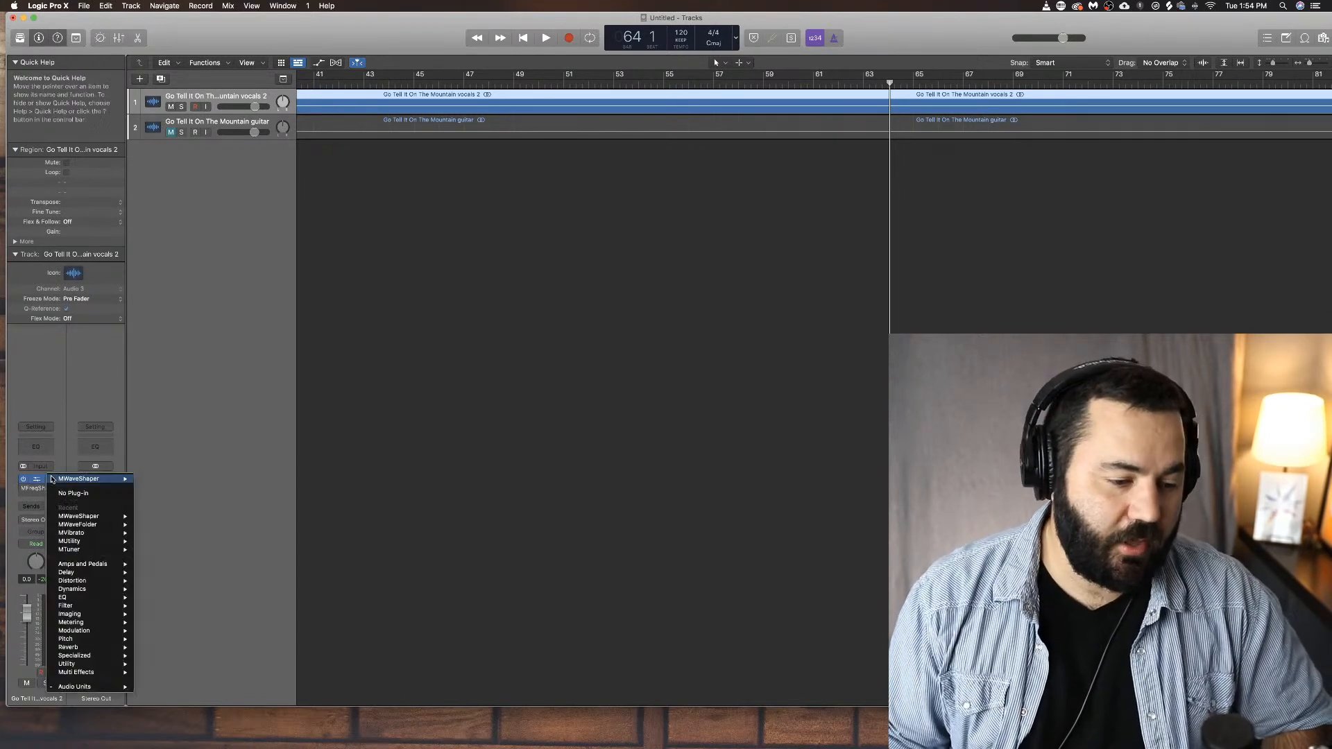
mouse_move(114, 688)
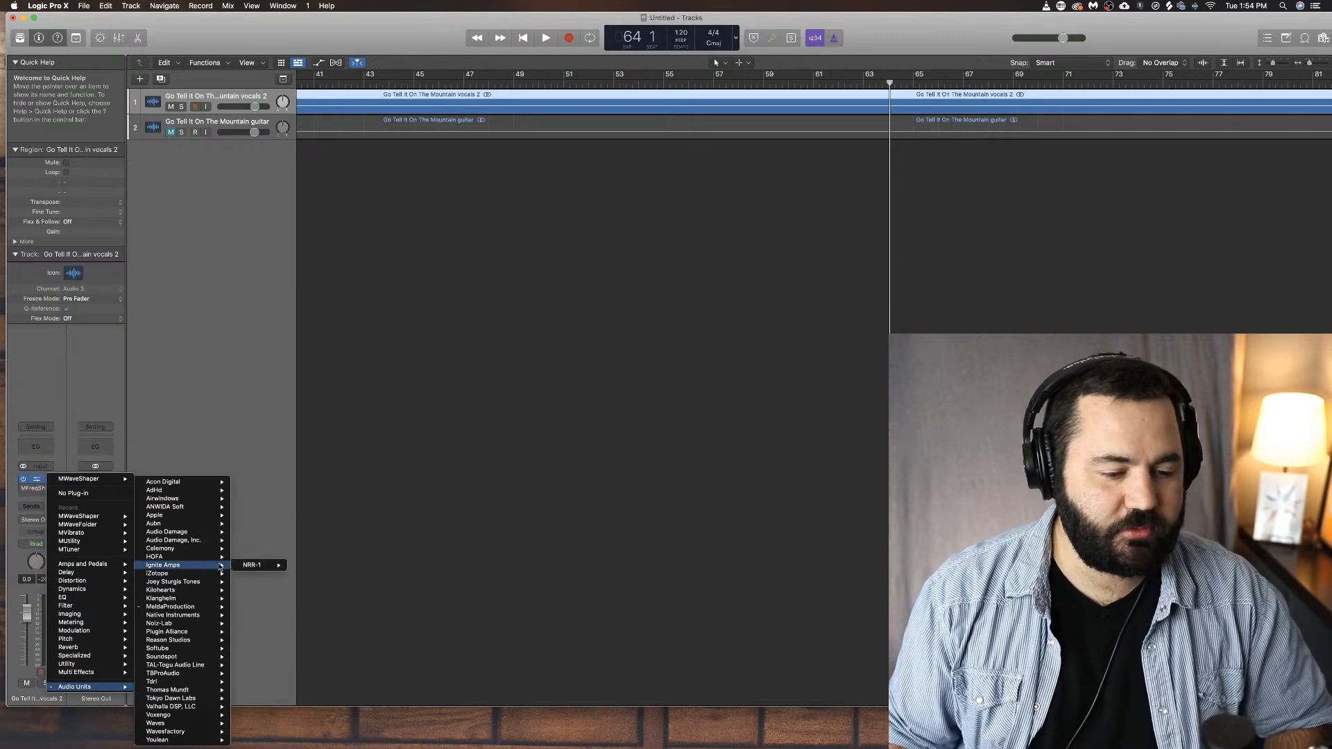
mouse_move(212, 608)
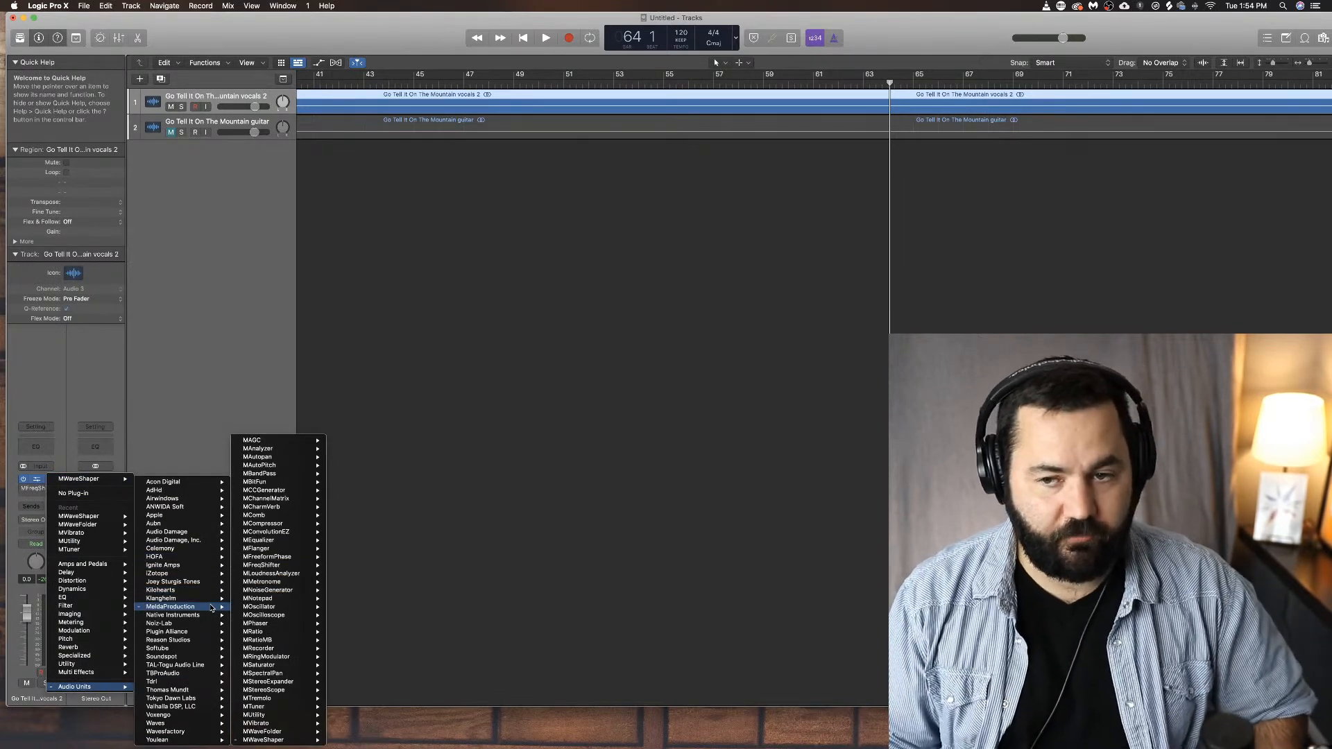
mouse_move(266, 601)
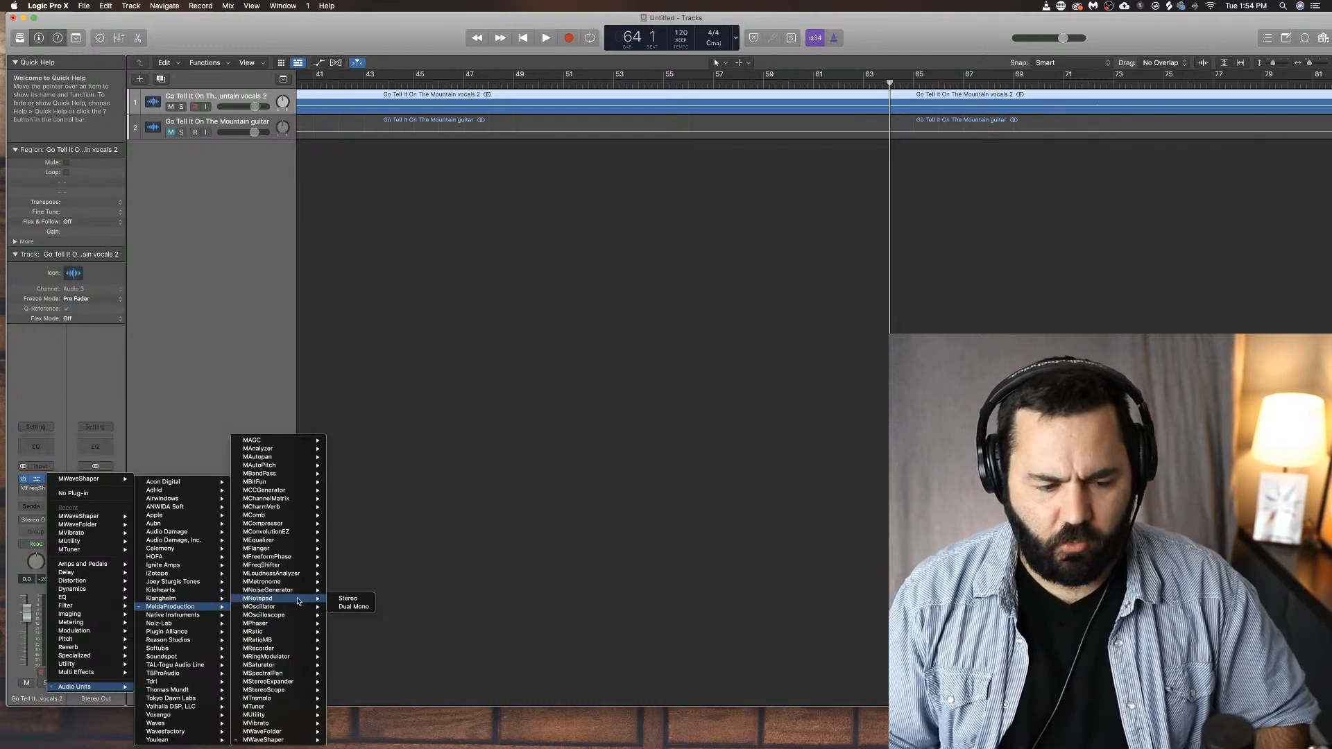
mouse_move(303, 492)
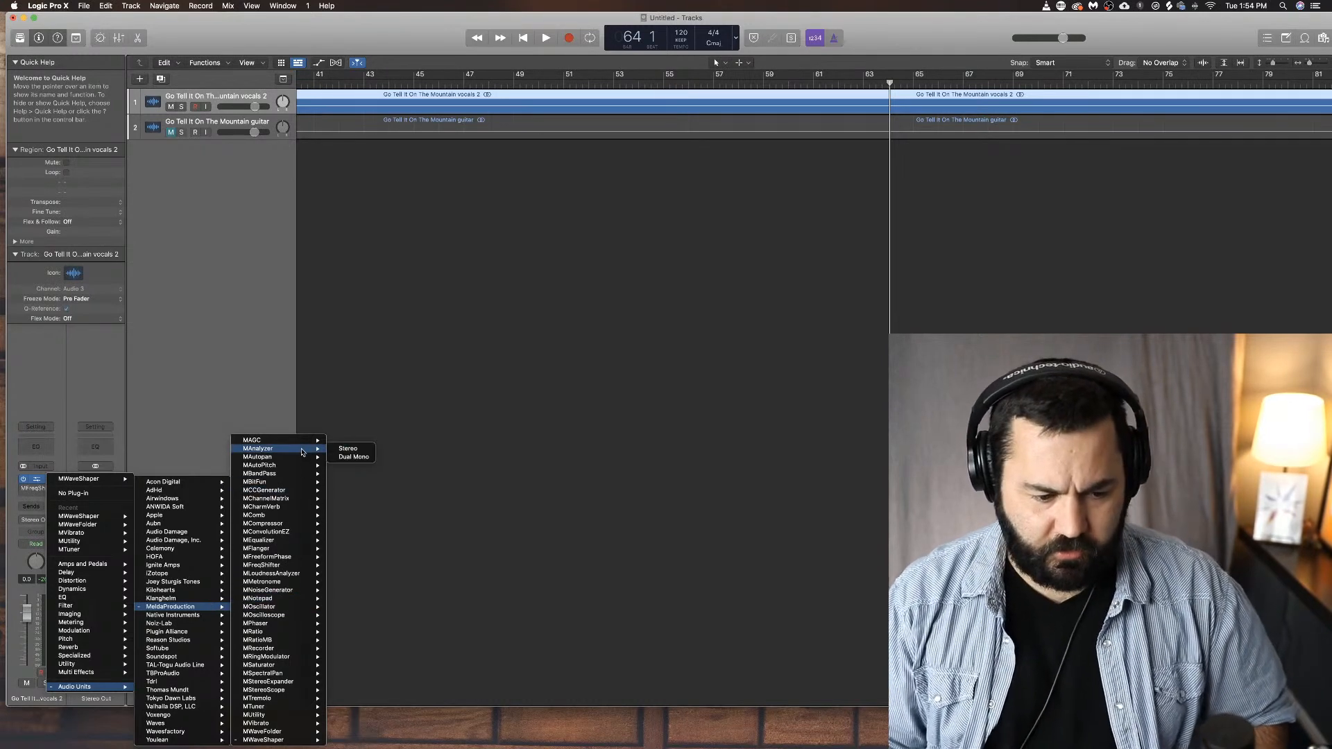
mouse_move(299, 452)
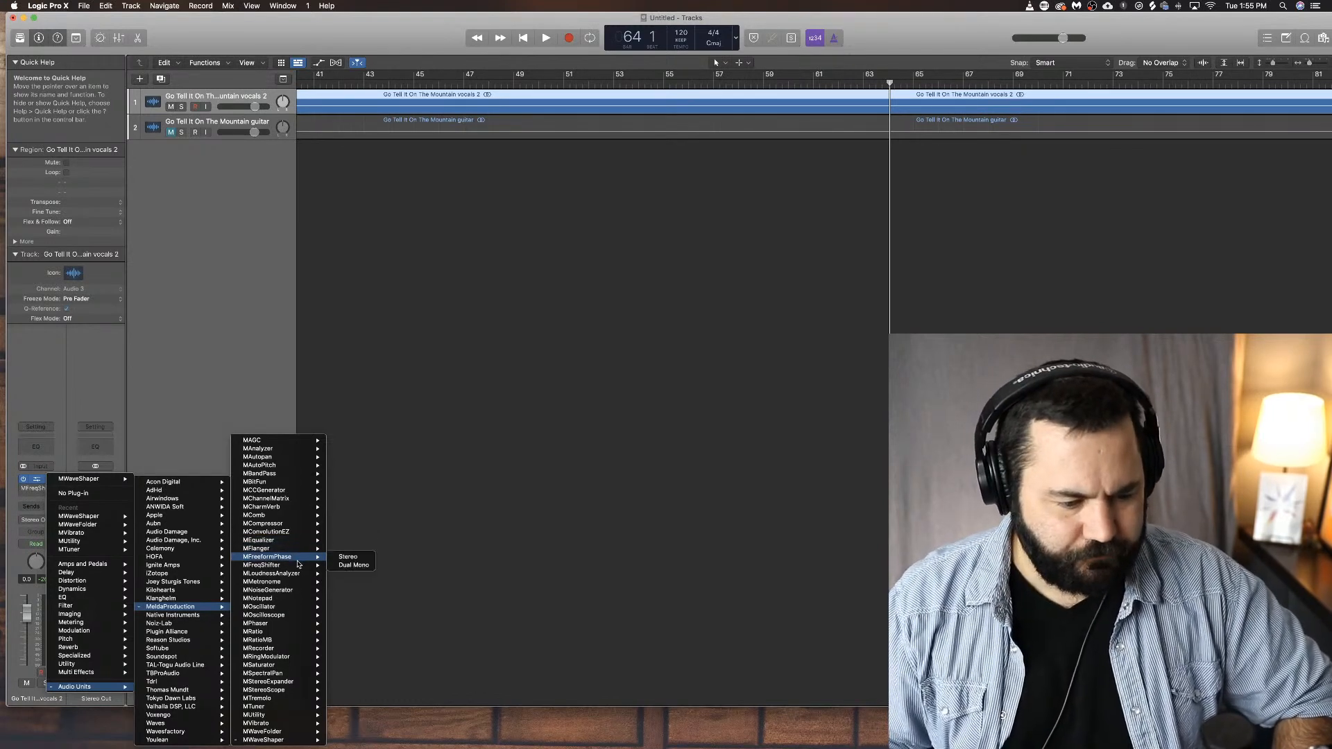
mouse_move(302, 576)
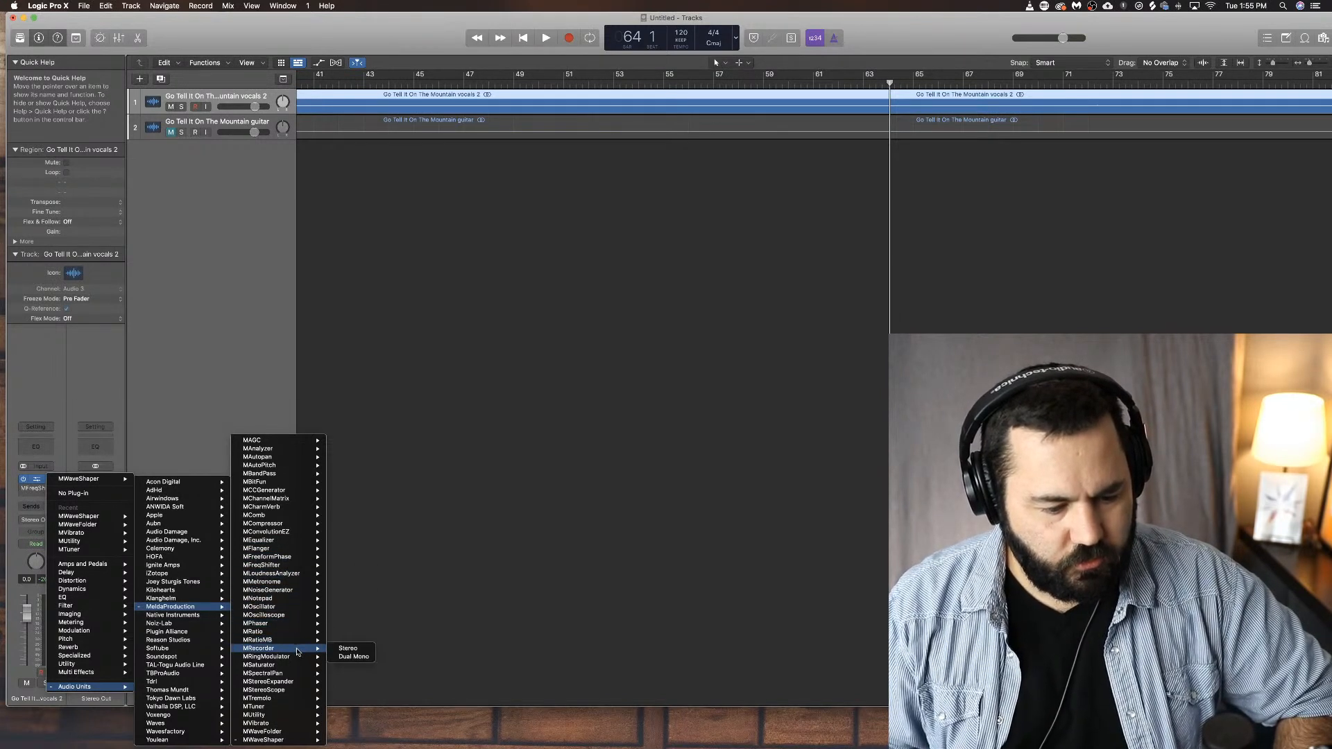
mouse_move(302, 668)
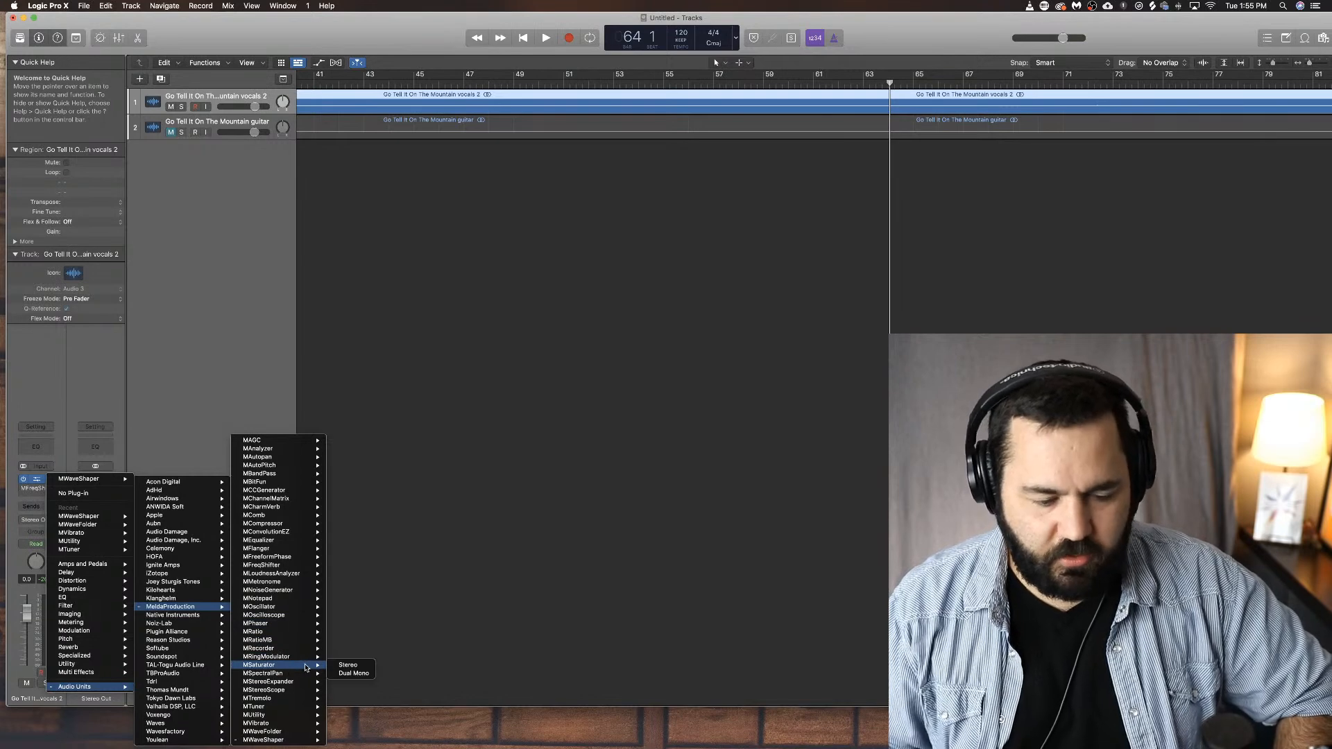
mouse_move(306, 709)
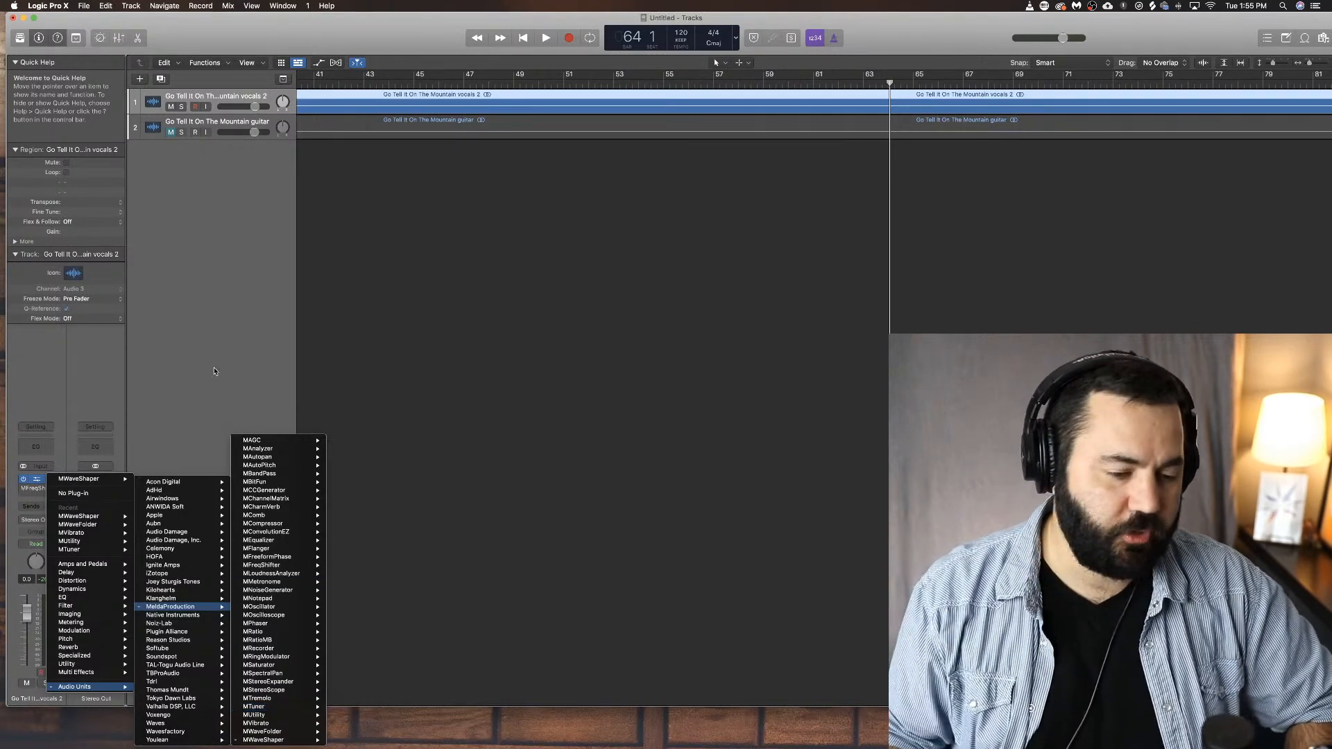
left_click(213, 377)
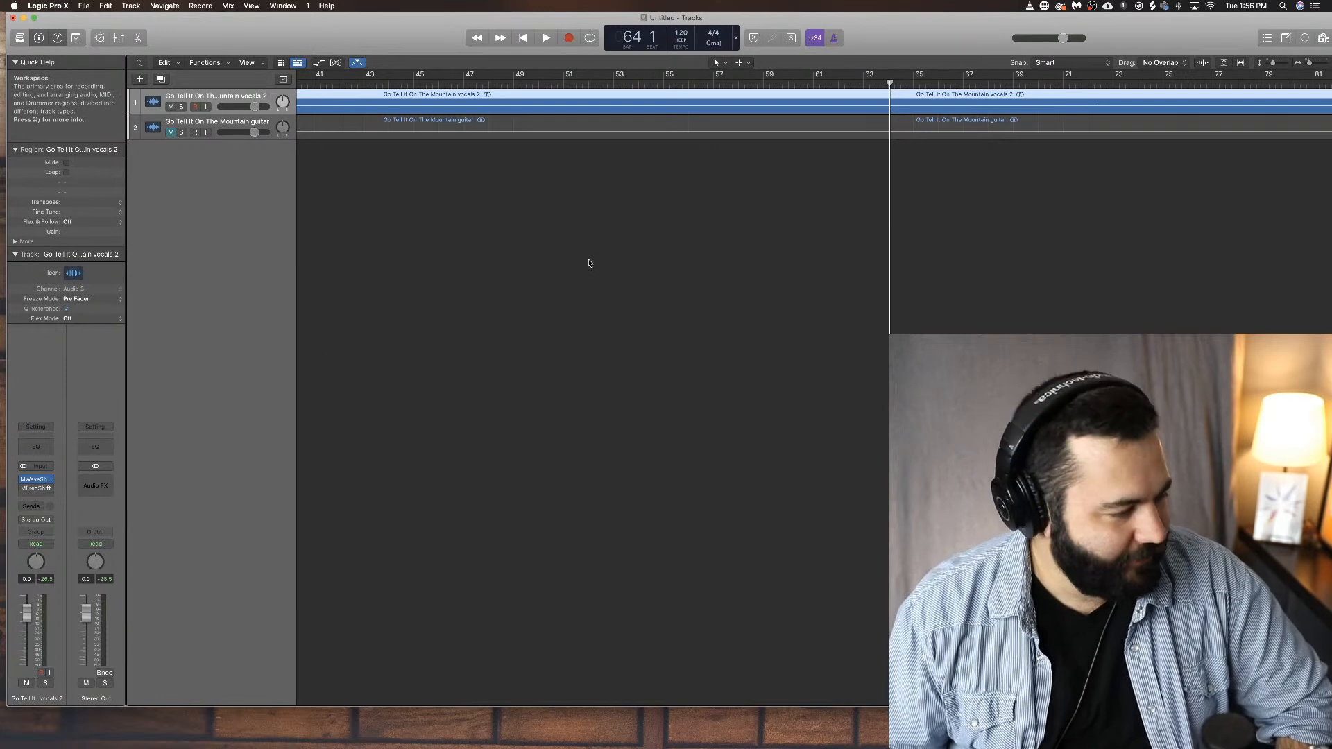
scroll(589, 263, "left", 2)
scroll(588, 263, "left", 5)
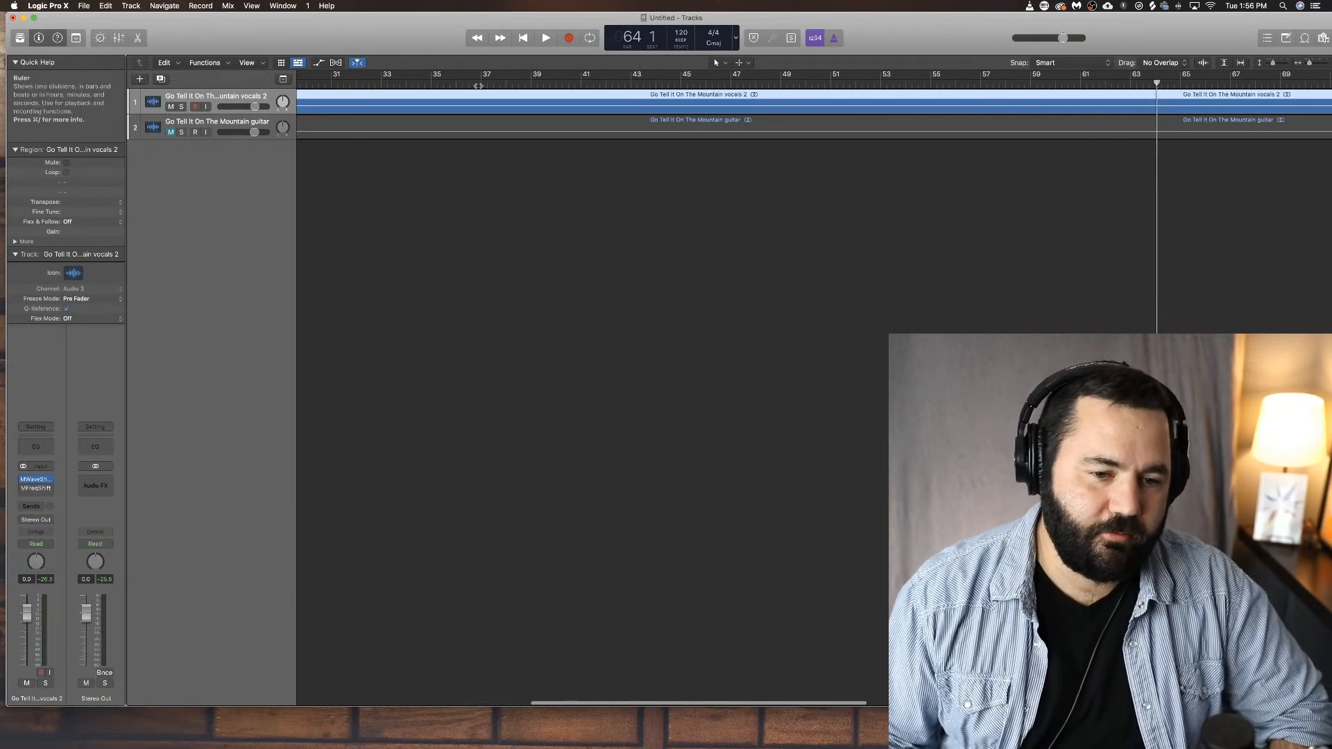
left_click(477, 86)
left_click(394, 82)
left_click(537, 86)
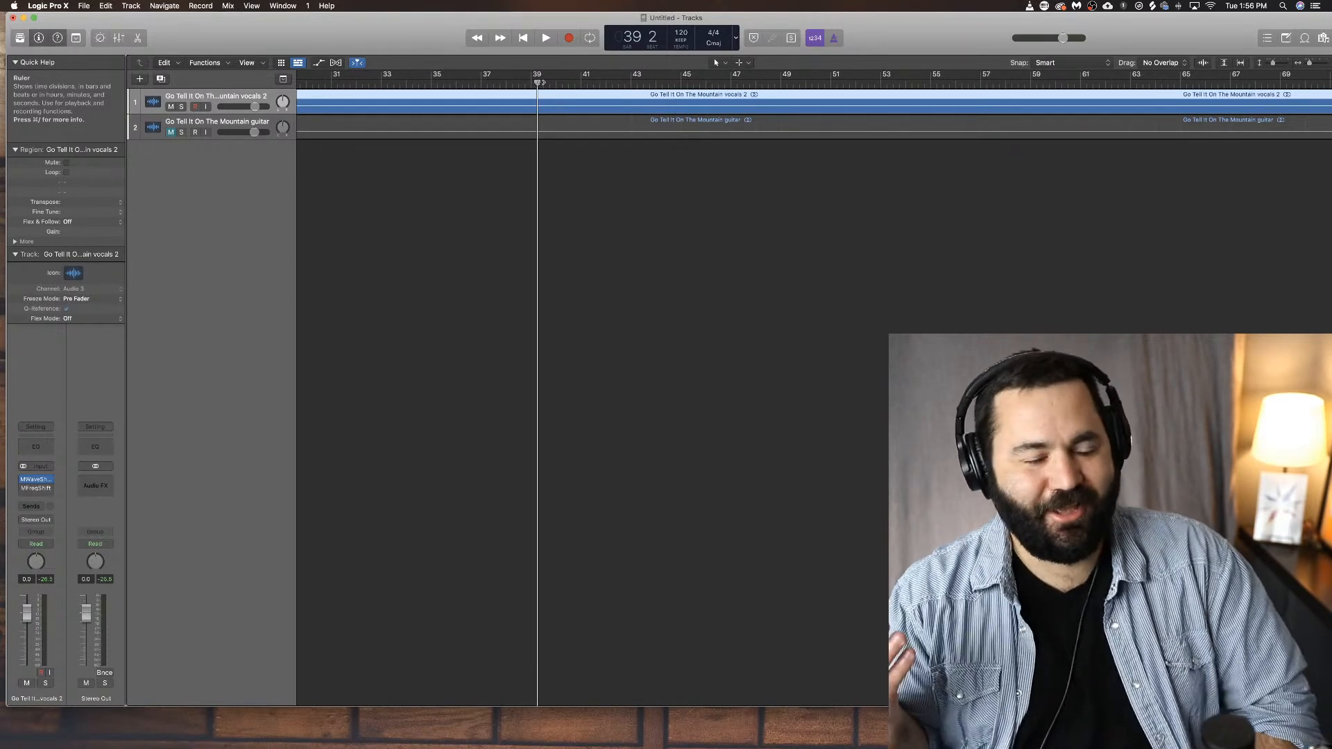
scroll(540, 83, "right", 15)
left_click(541, 83)
scroll(540, 83, "left", 9)
scroll(540, 83, "left", 10)
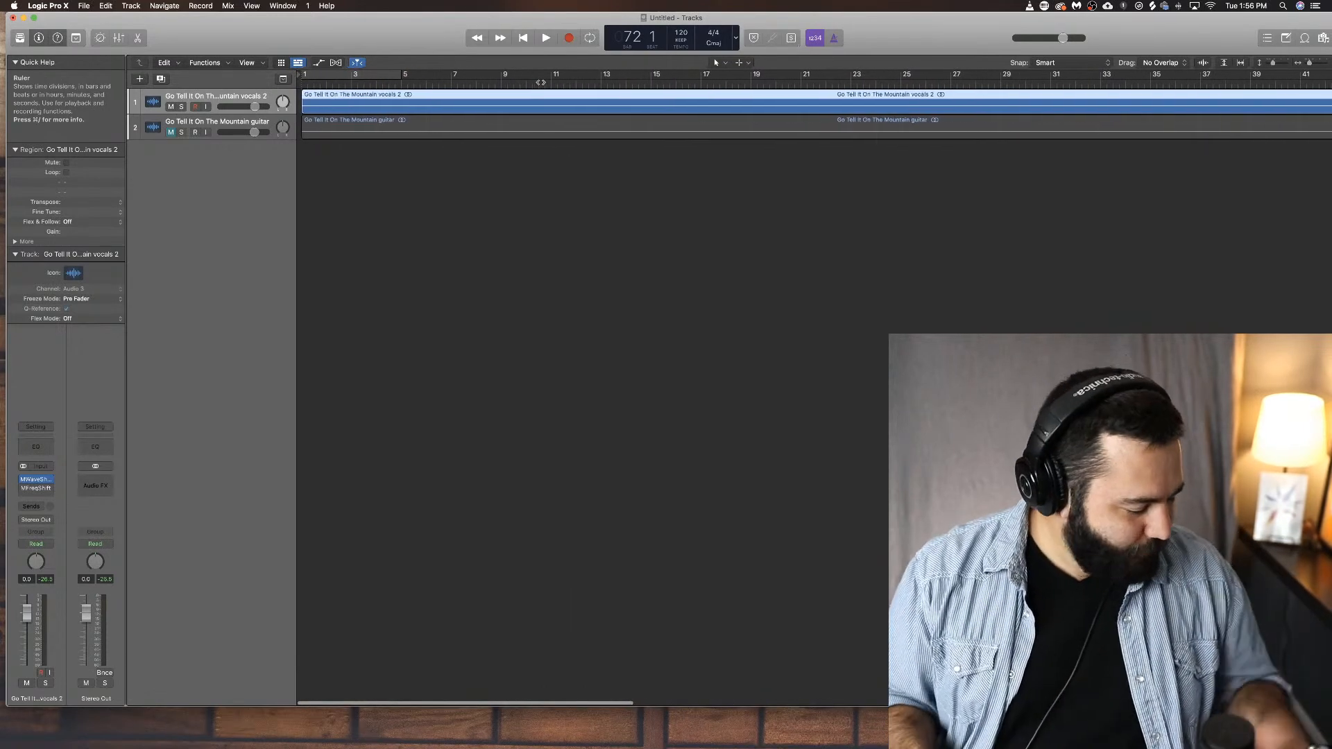